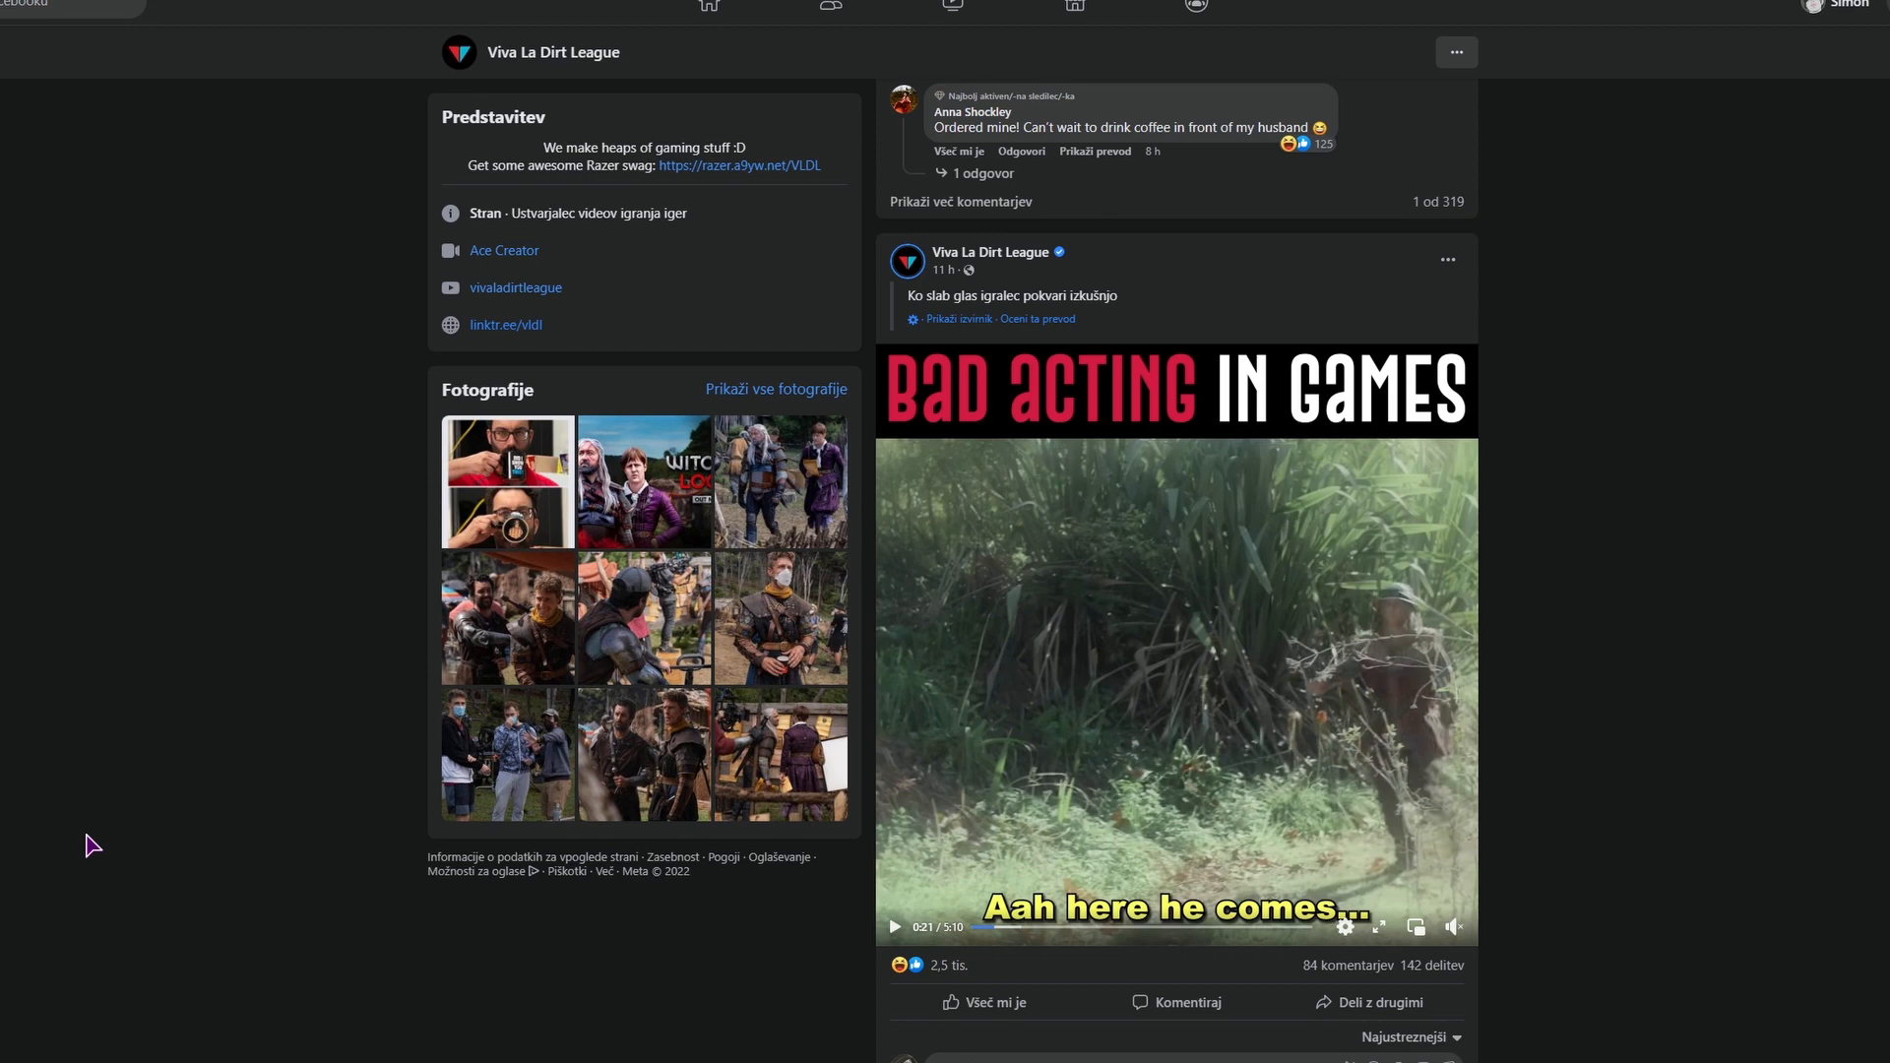
Step: Look over the captioned videos on the Viva La Dirt League page, switch to DaVinci Resolve and play back the Text preset 1 clip
scroll(93, 845, "up", 10)
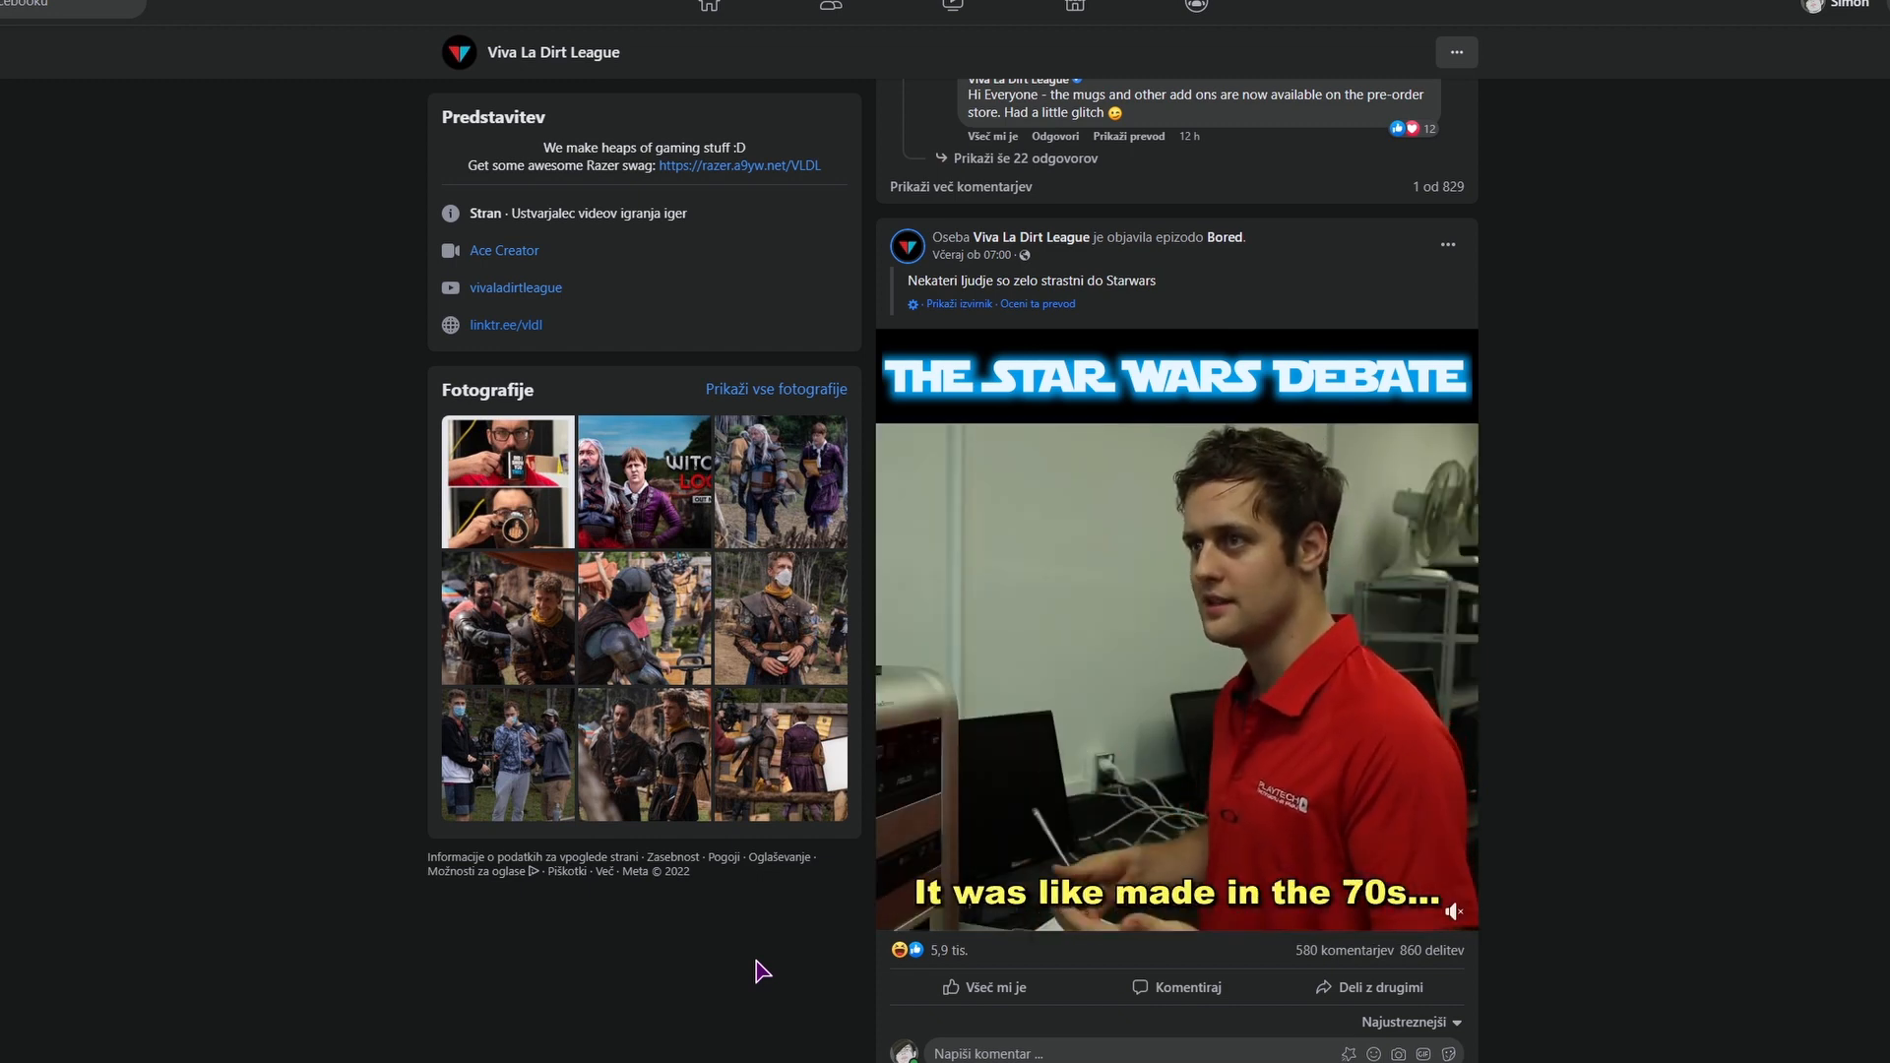
scroll(763, 985, "down", 10)
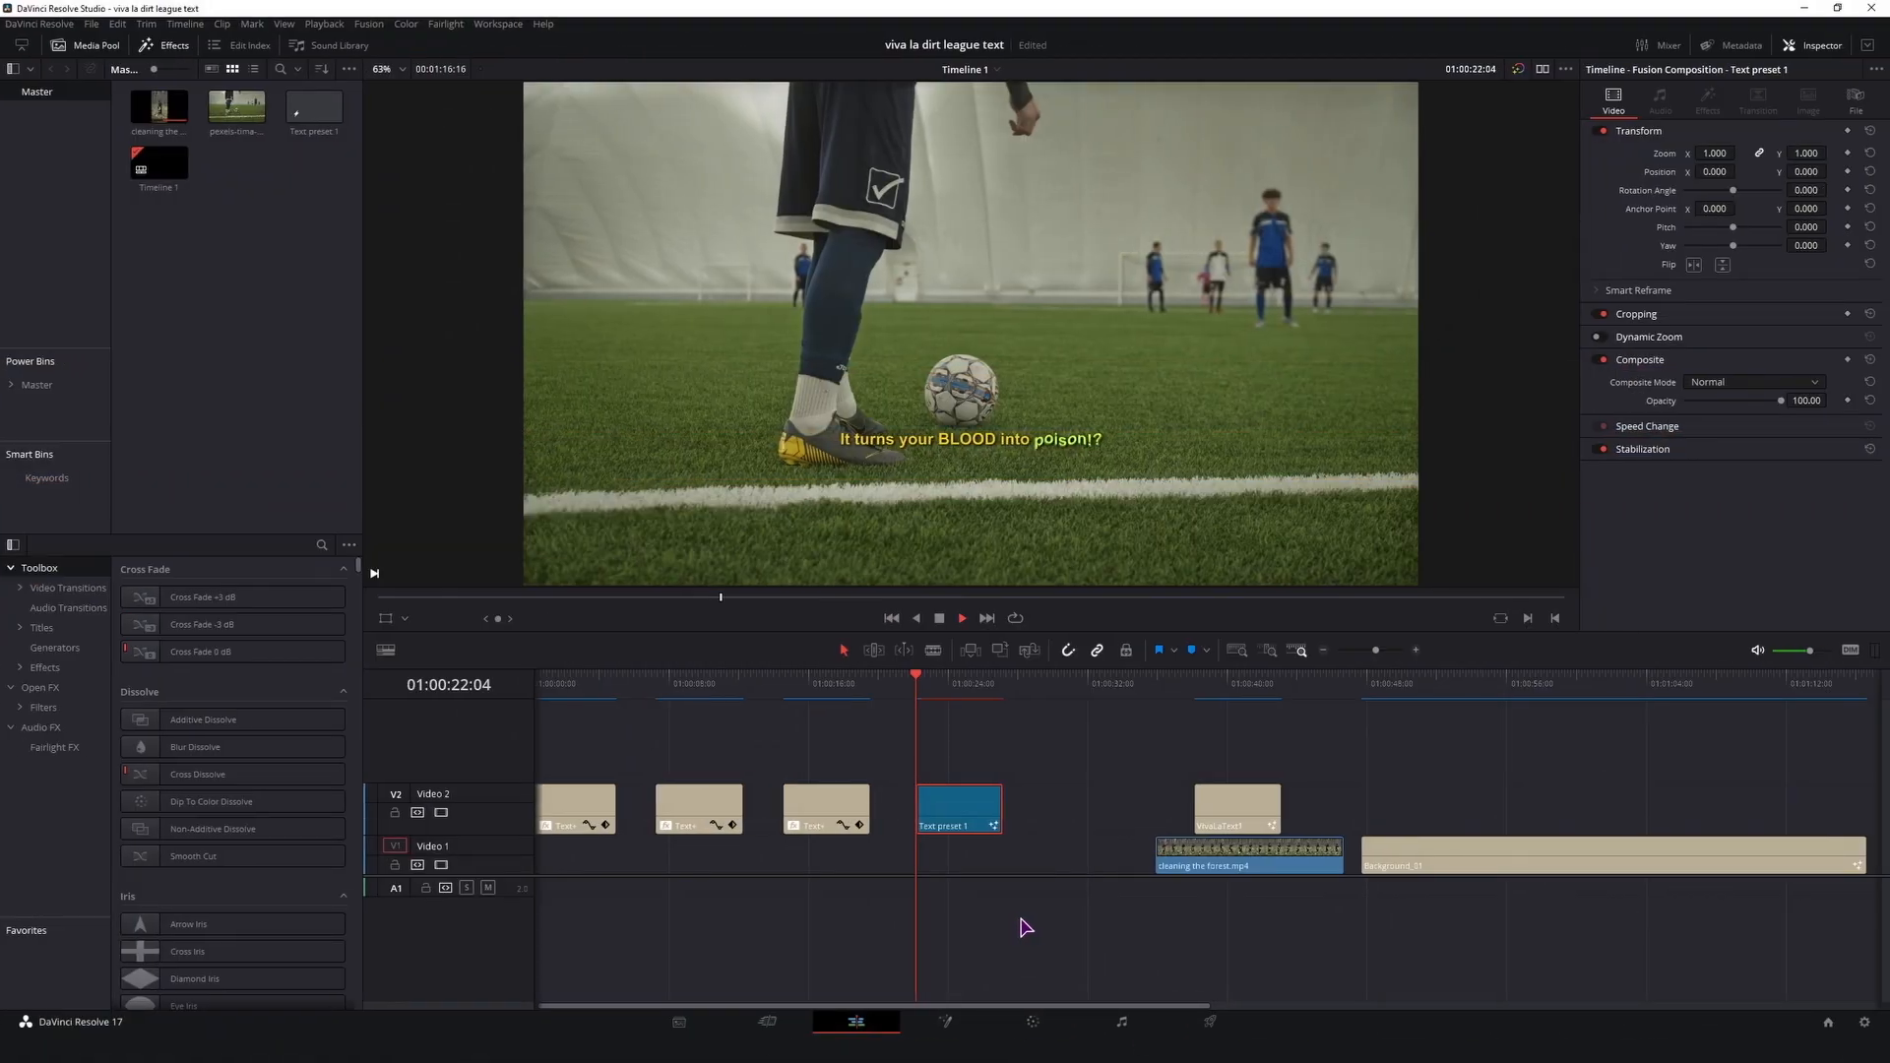
key("space")
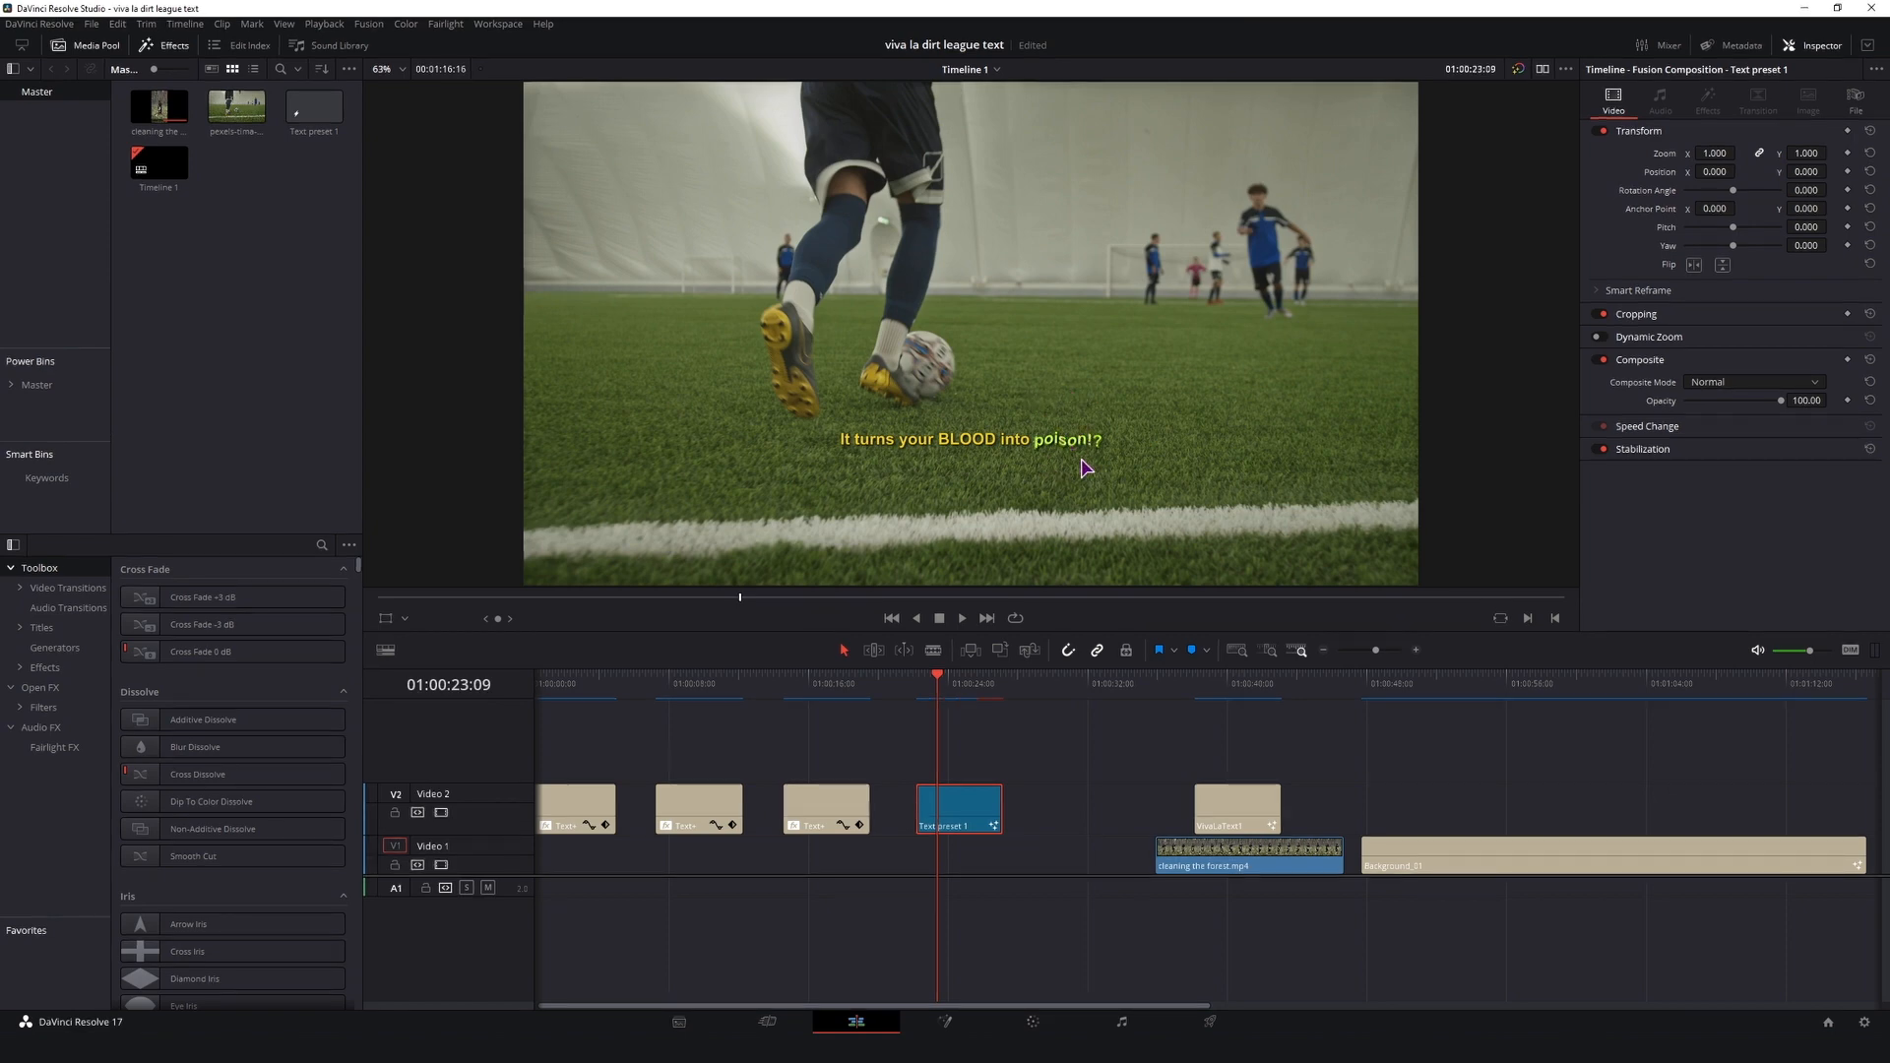
Step: Search the effects for "viv" and place the VivaLaText1 title on Video 2 after the Text preset 1 clip
scroll(901, 759, "right", 2)
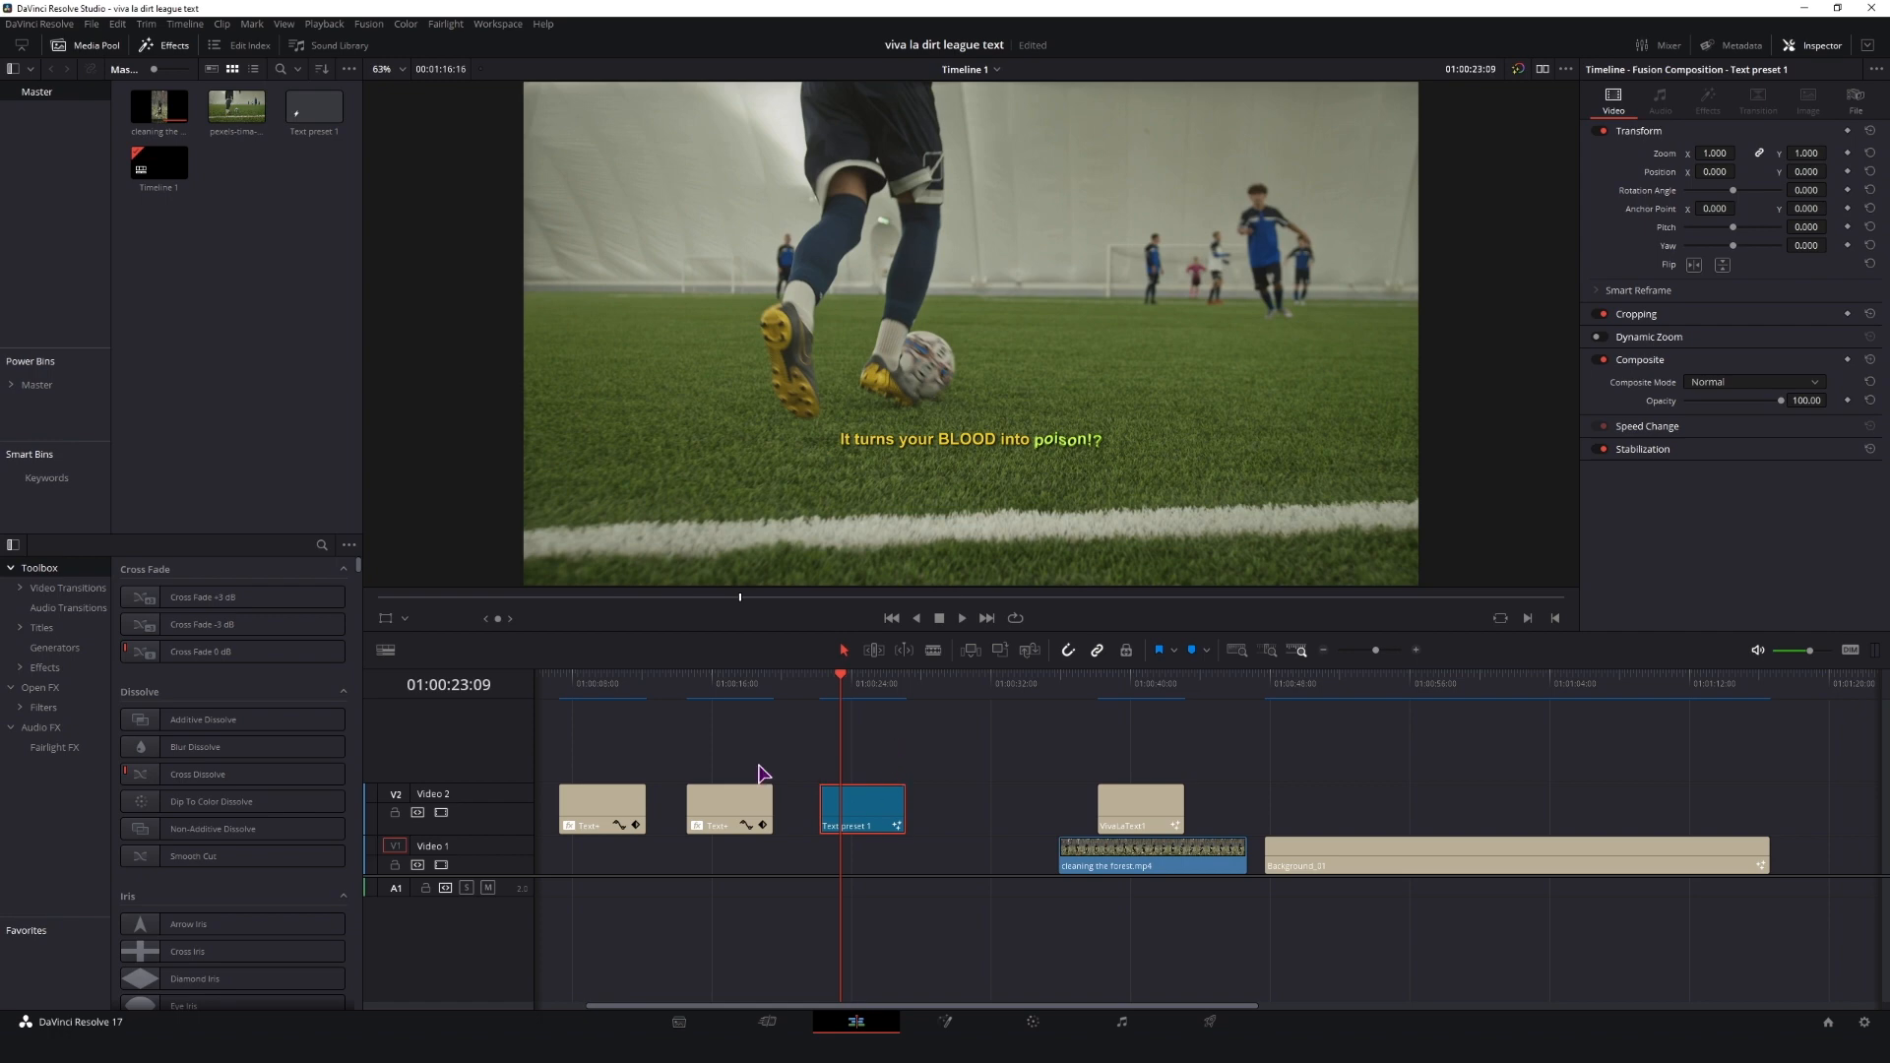
left_click(322, 545)
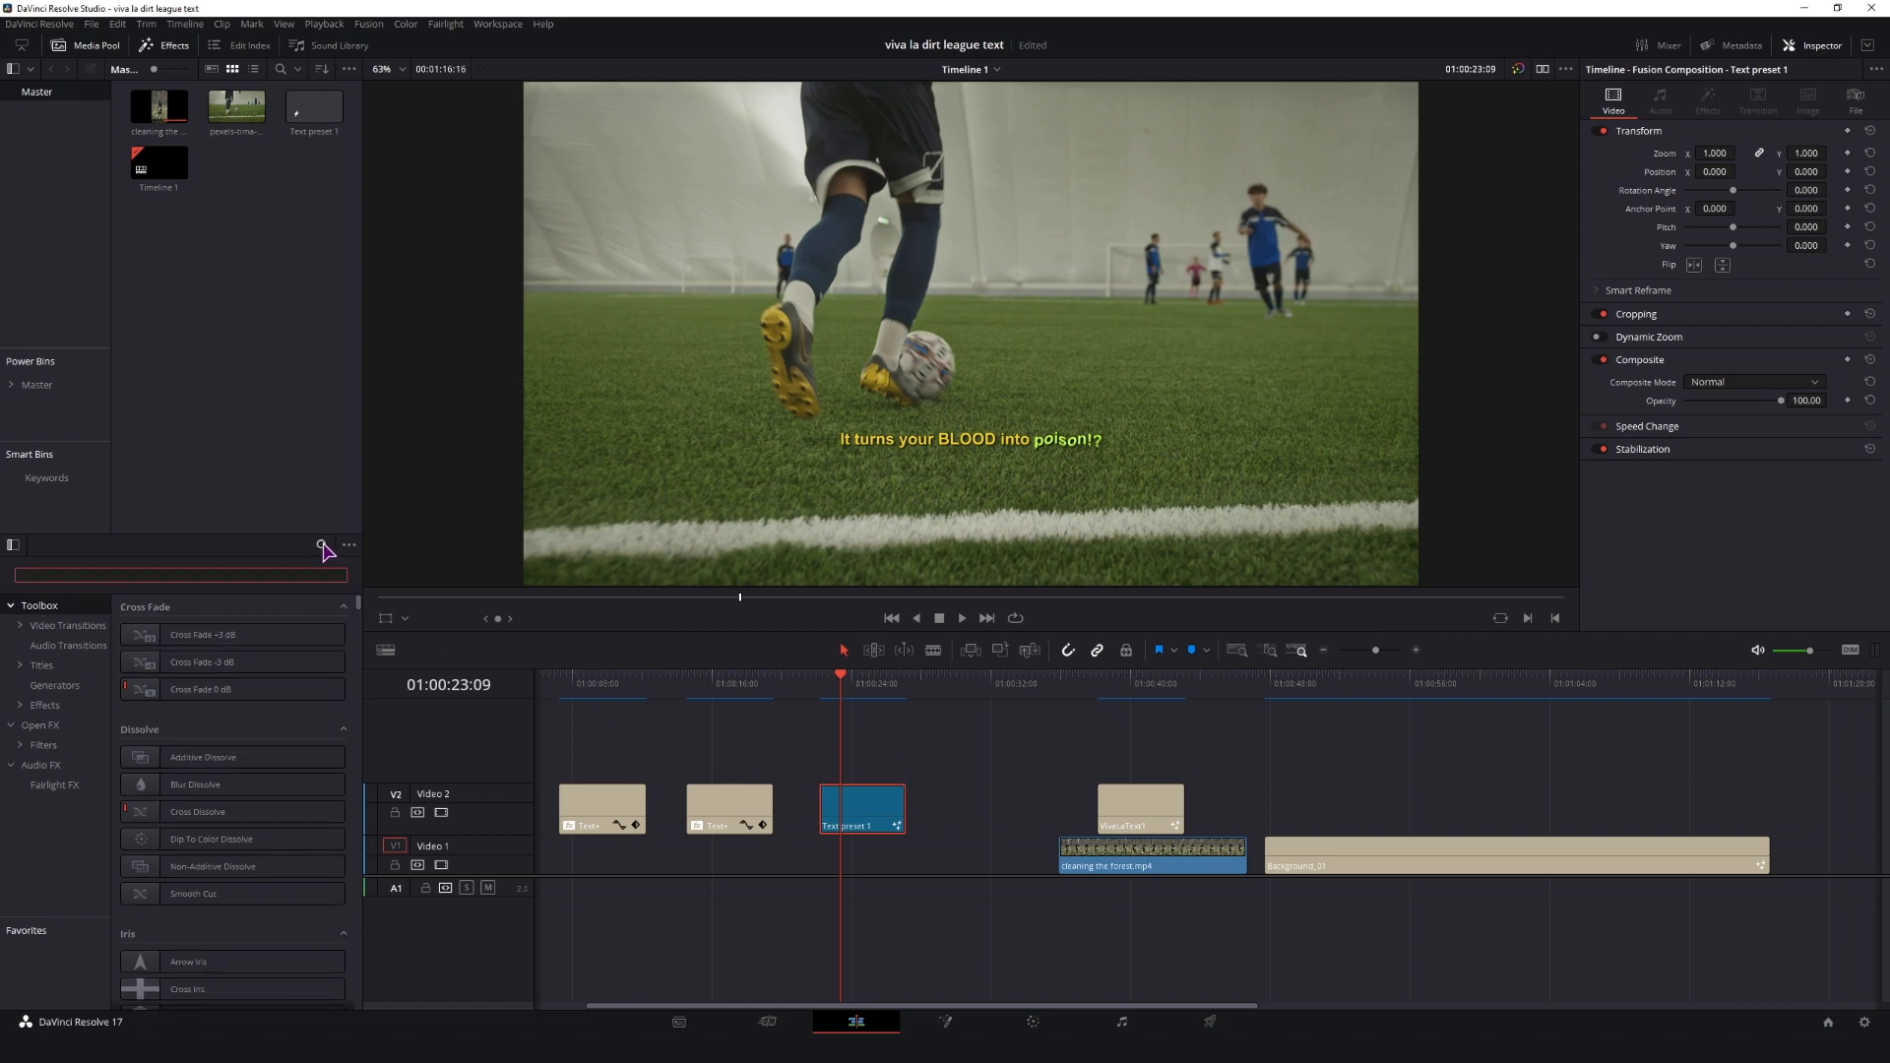
type("viv")
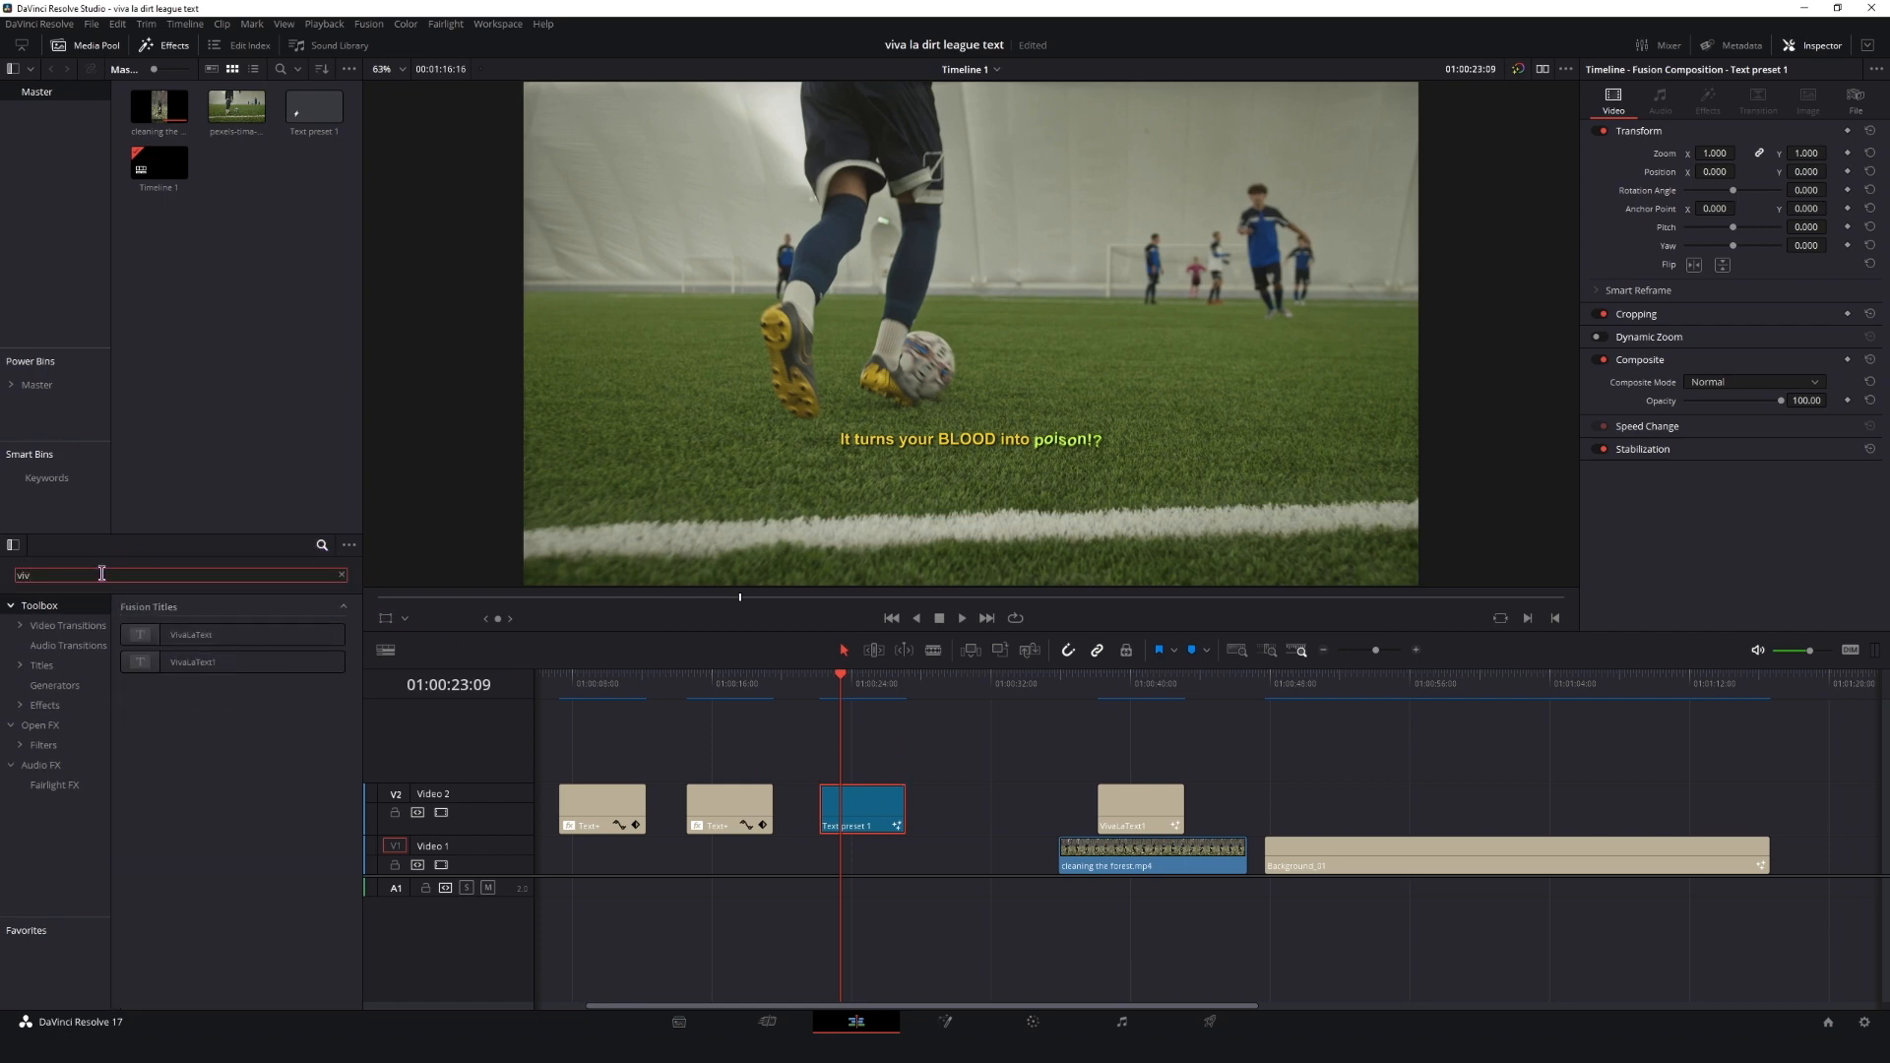
left_click_drag(161, 669, 995, 808)
left_click(989, 681)
left_click(1004, 816)
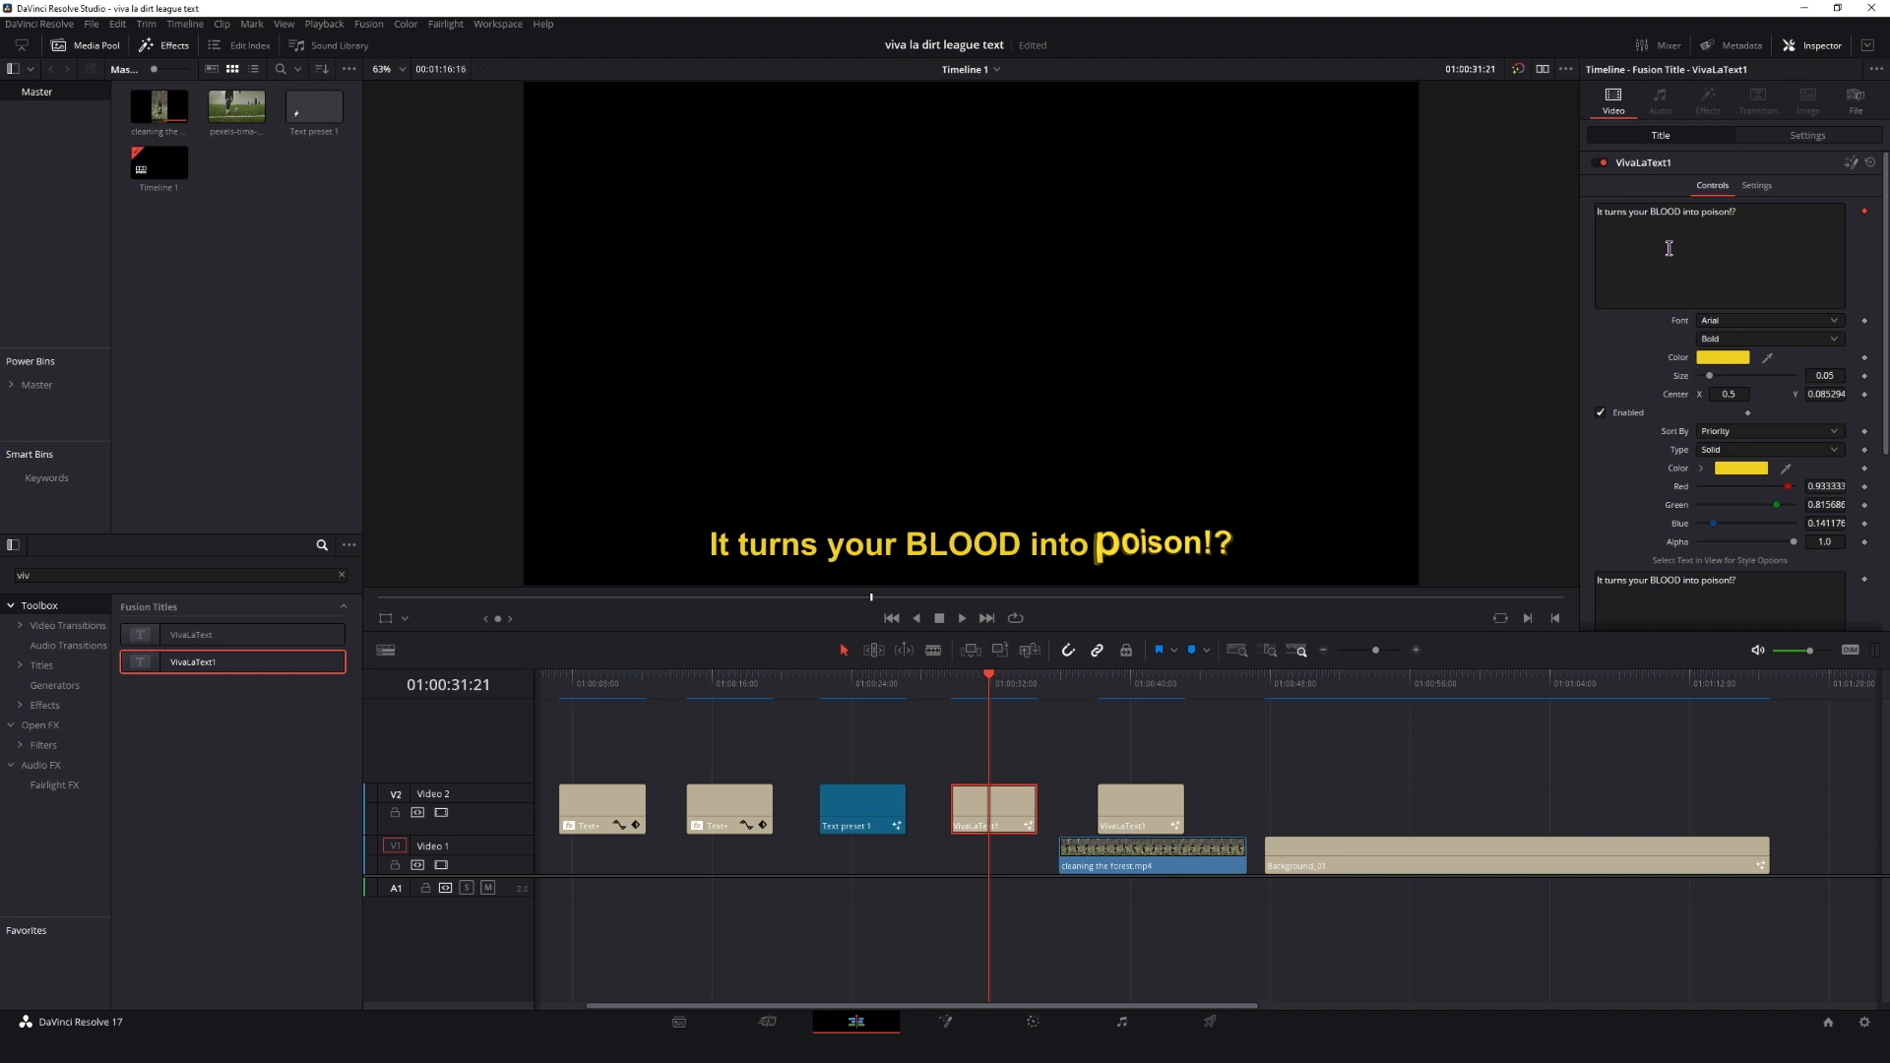
Step: Look through the placed VivaLaText1 title's controls and delete that title from the timeline
scroll(1666, 451, "down", 5)
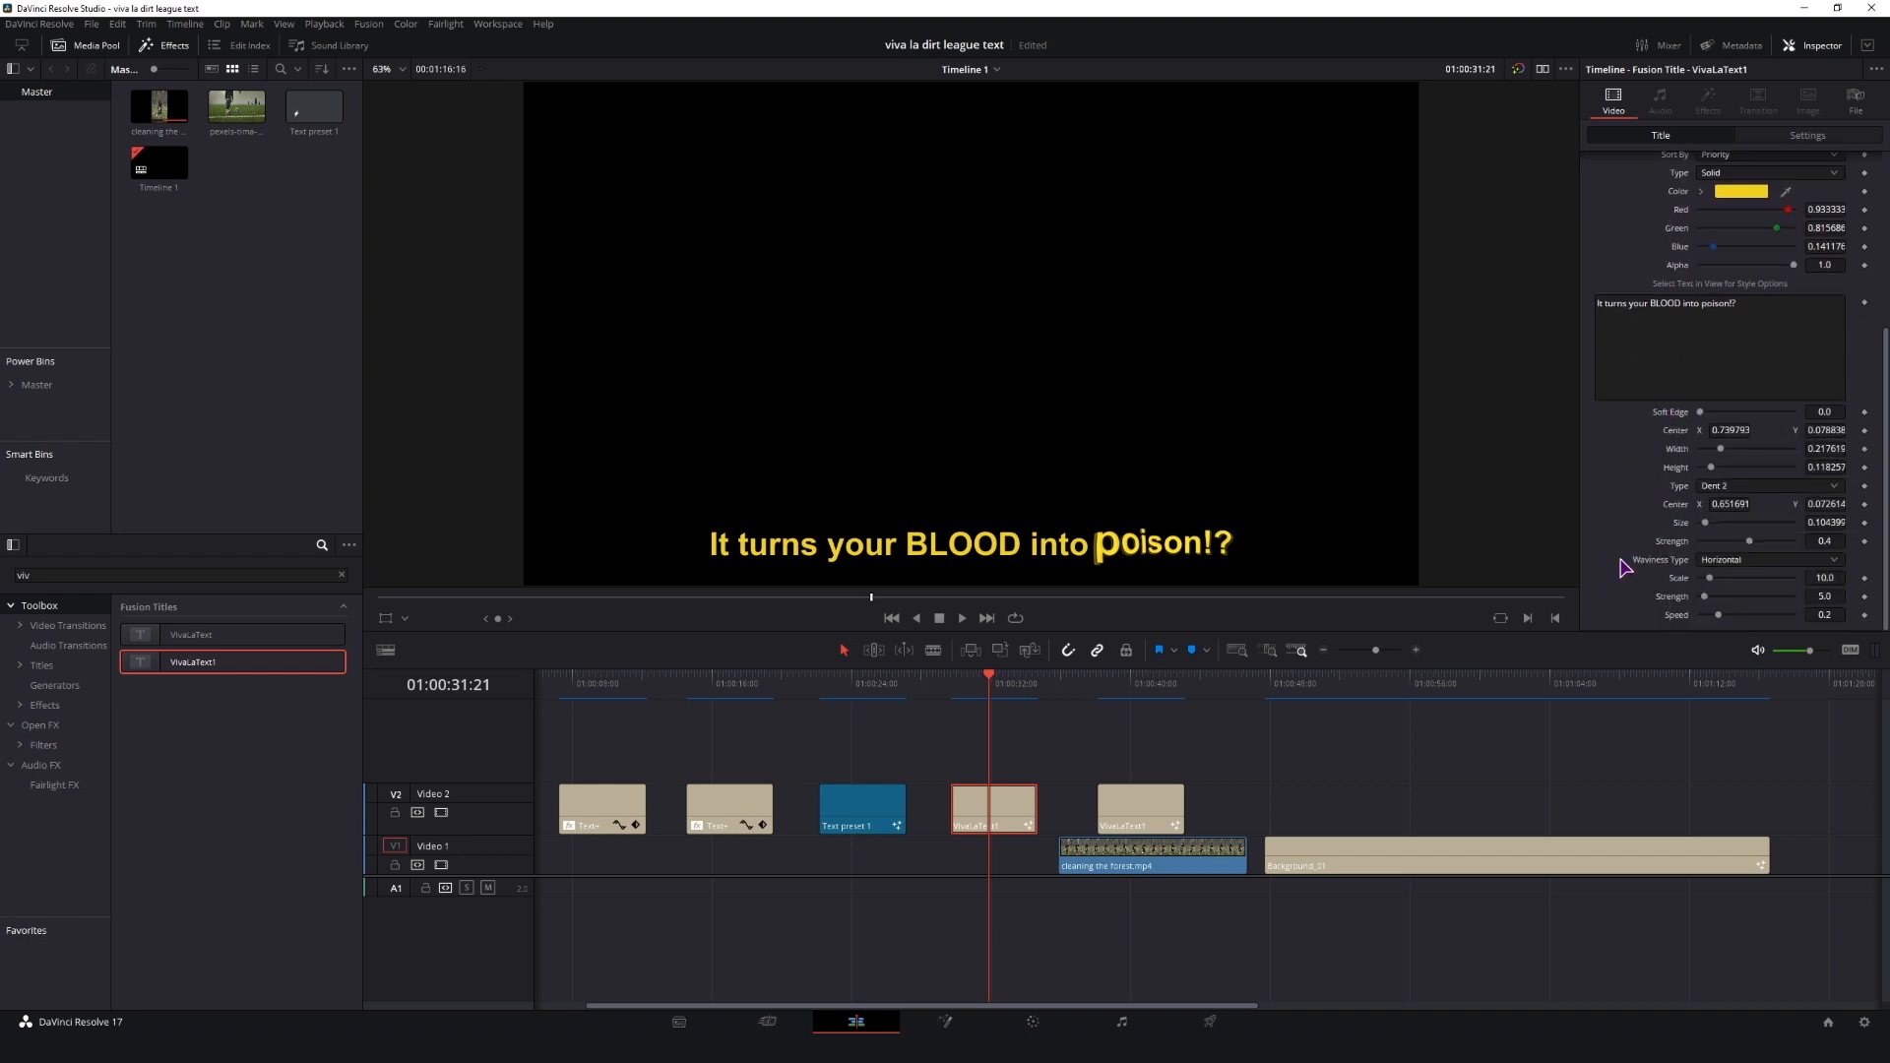
key("BackSpace")
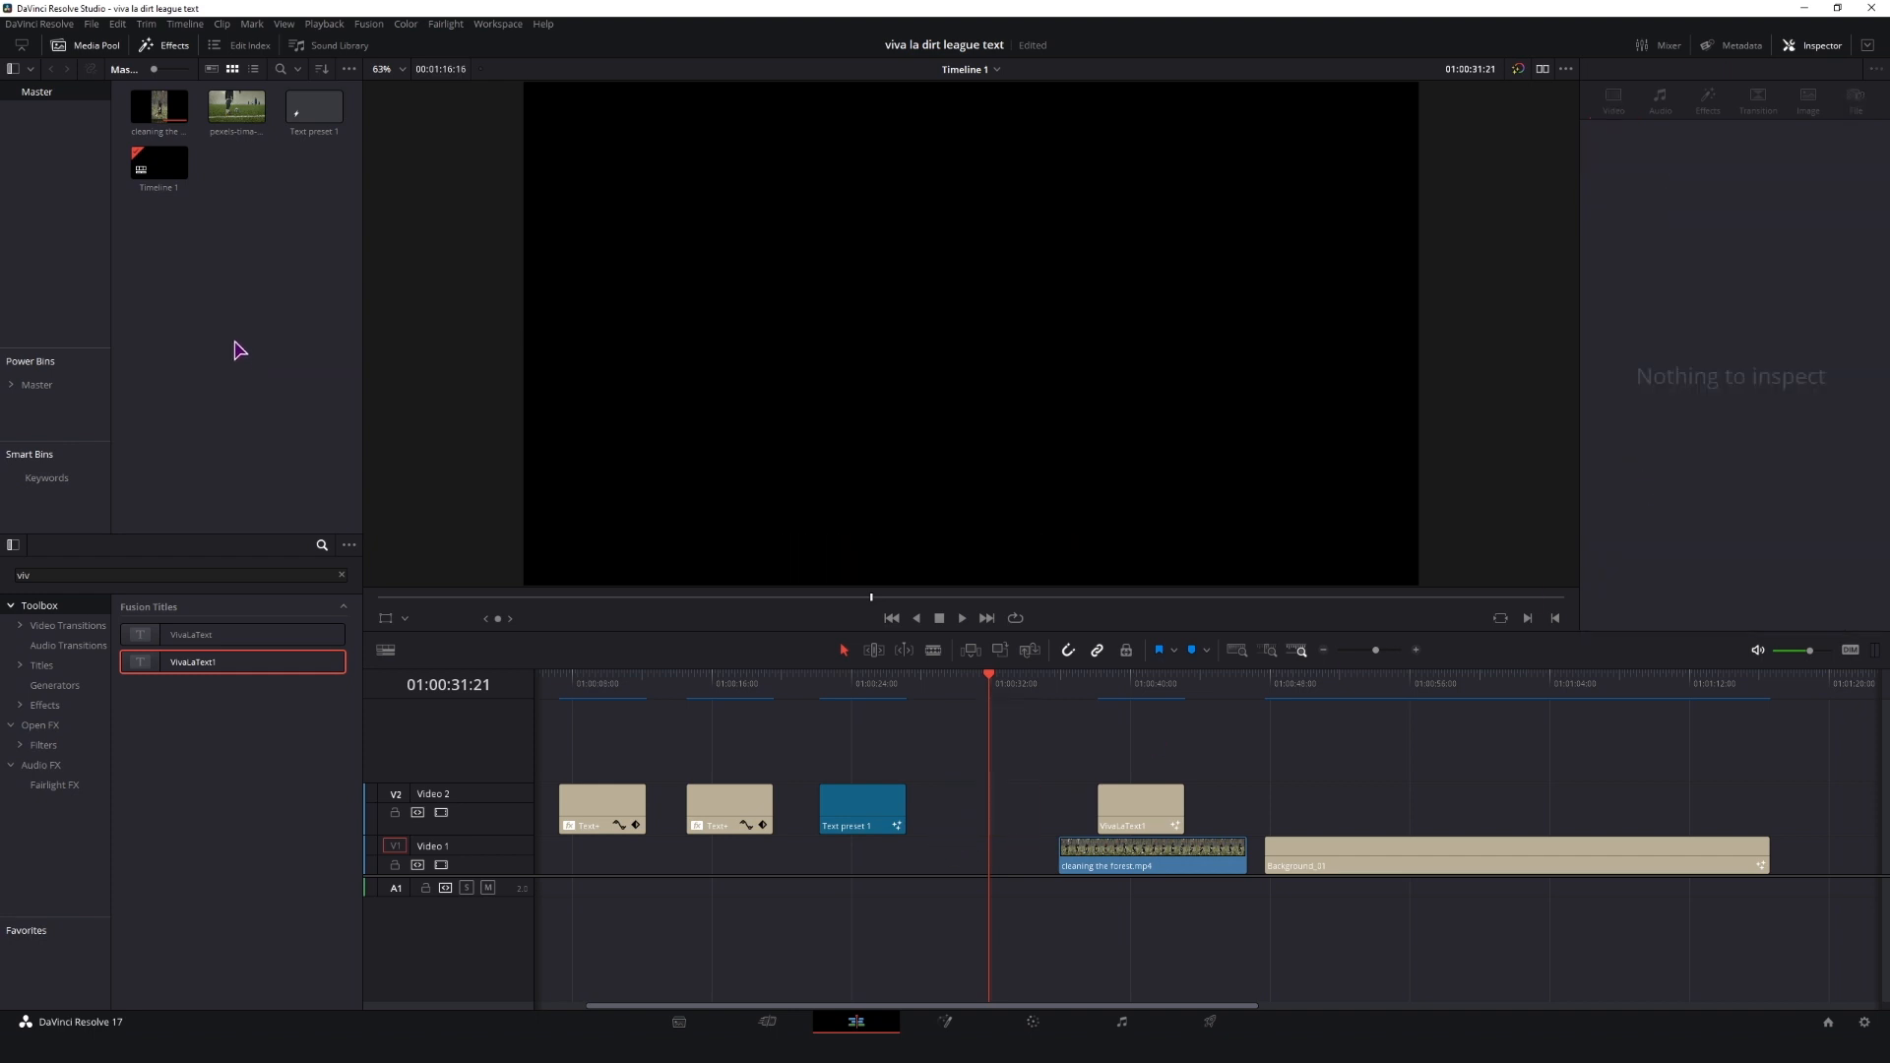
Step: Create a new Fusion composition clip in the media pool with the default settings
left_click(102, 51)
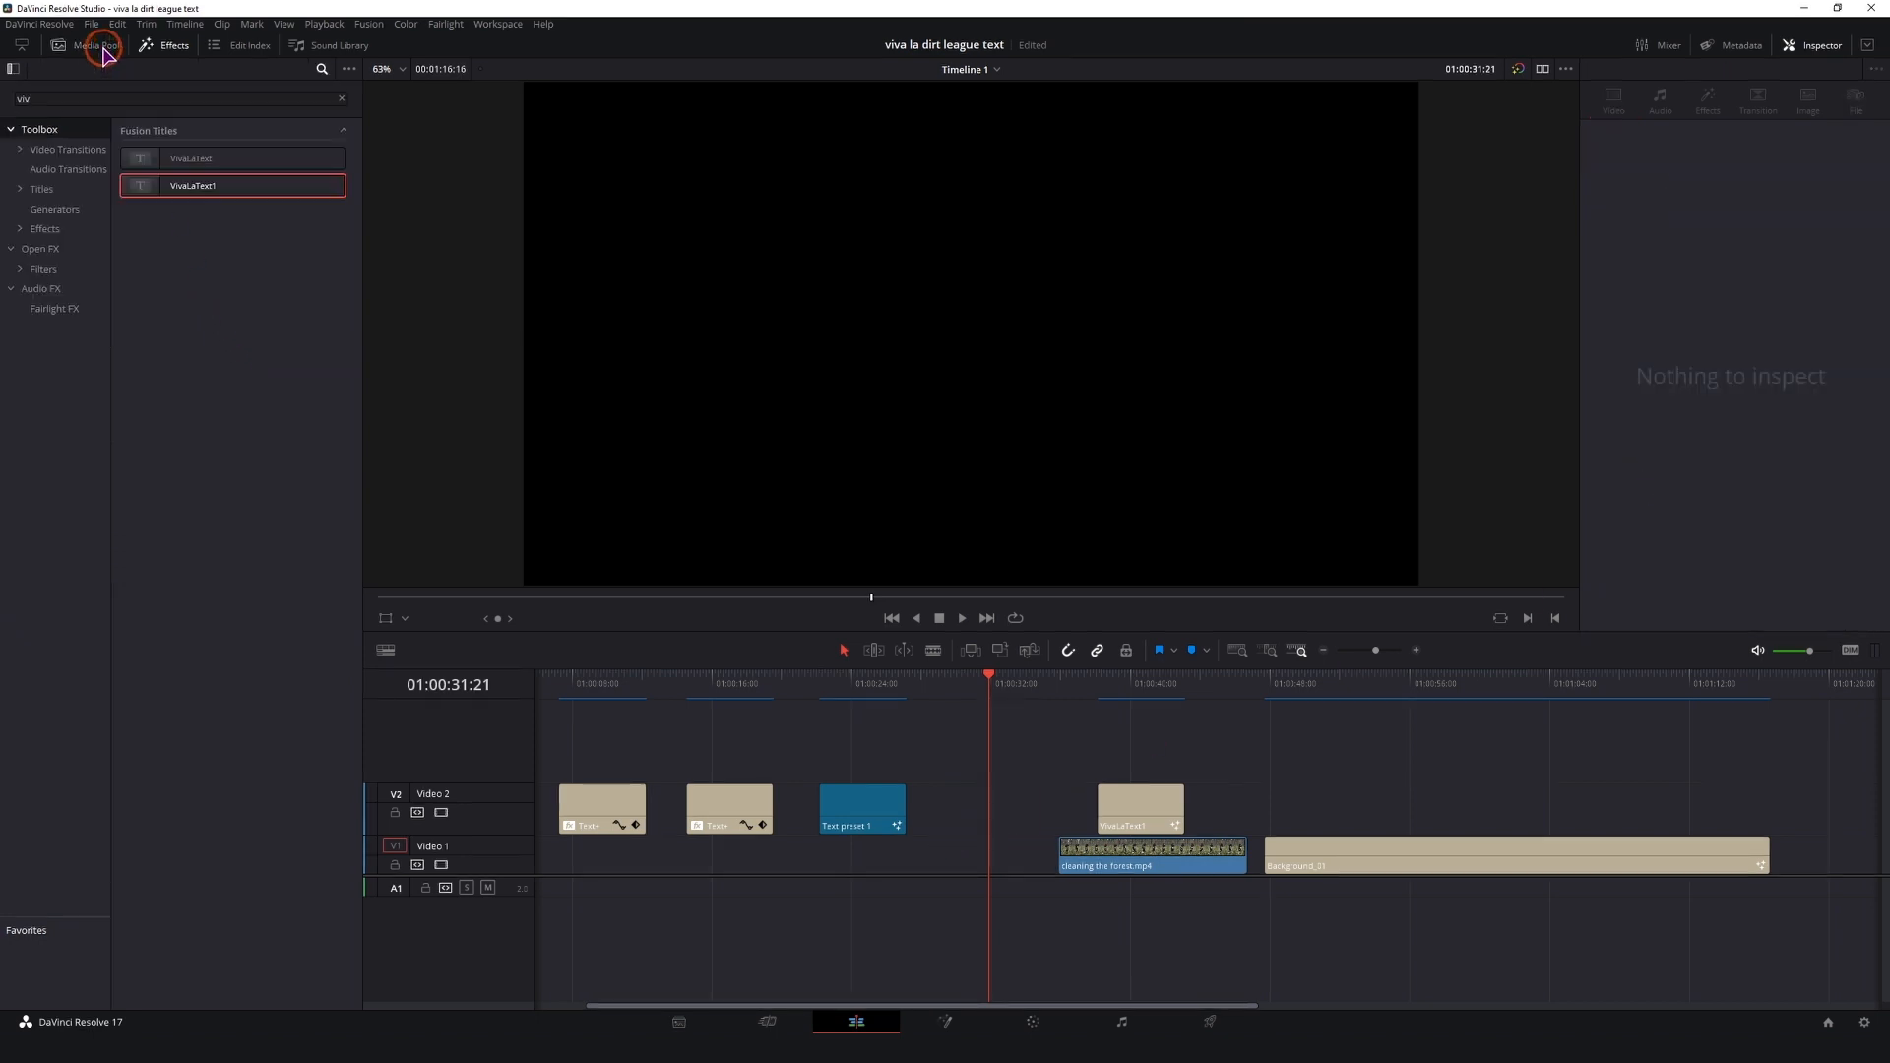
left_click(103, 49)
right_click(200, 246)
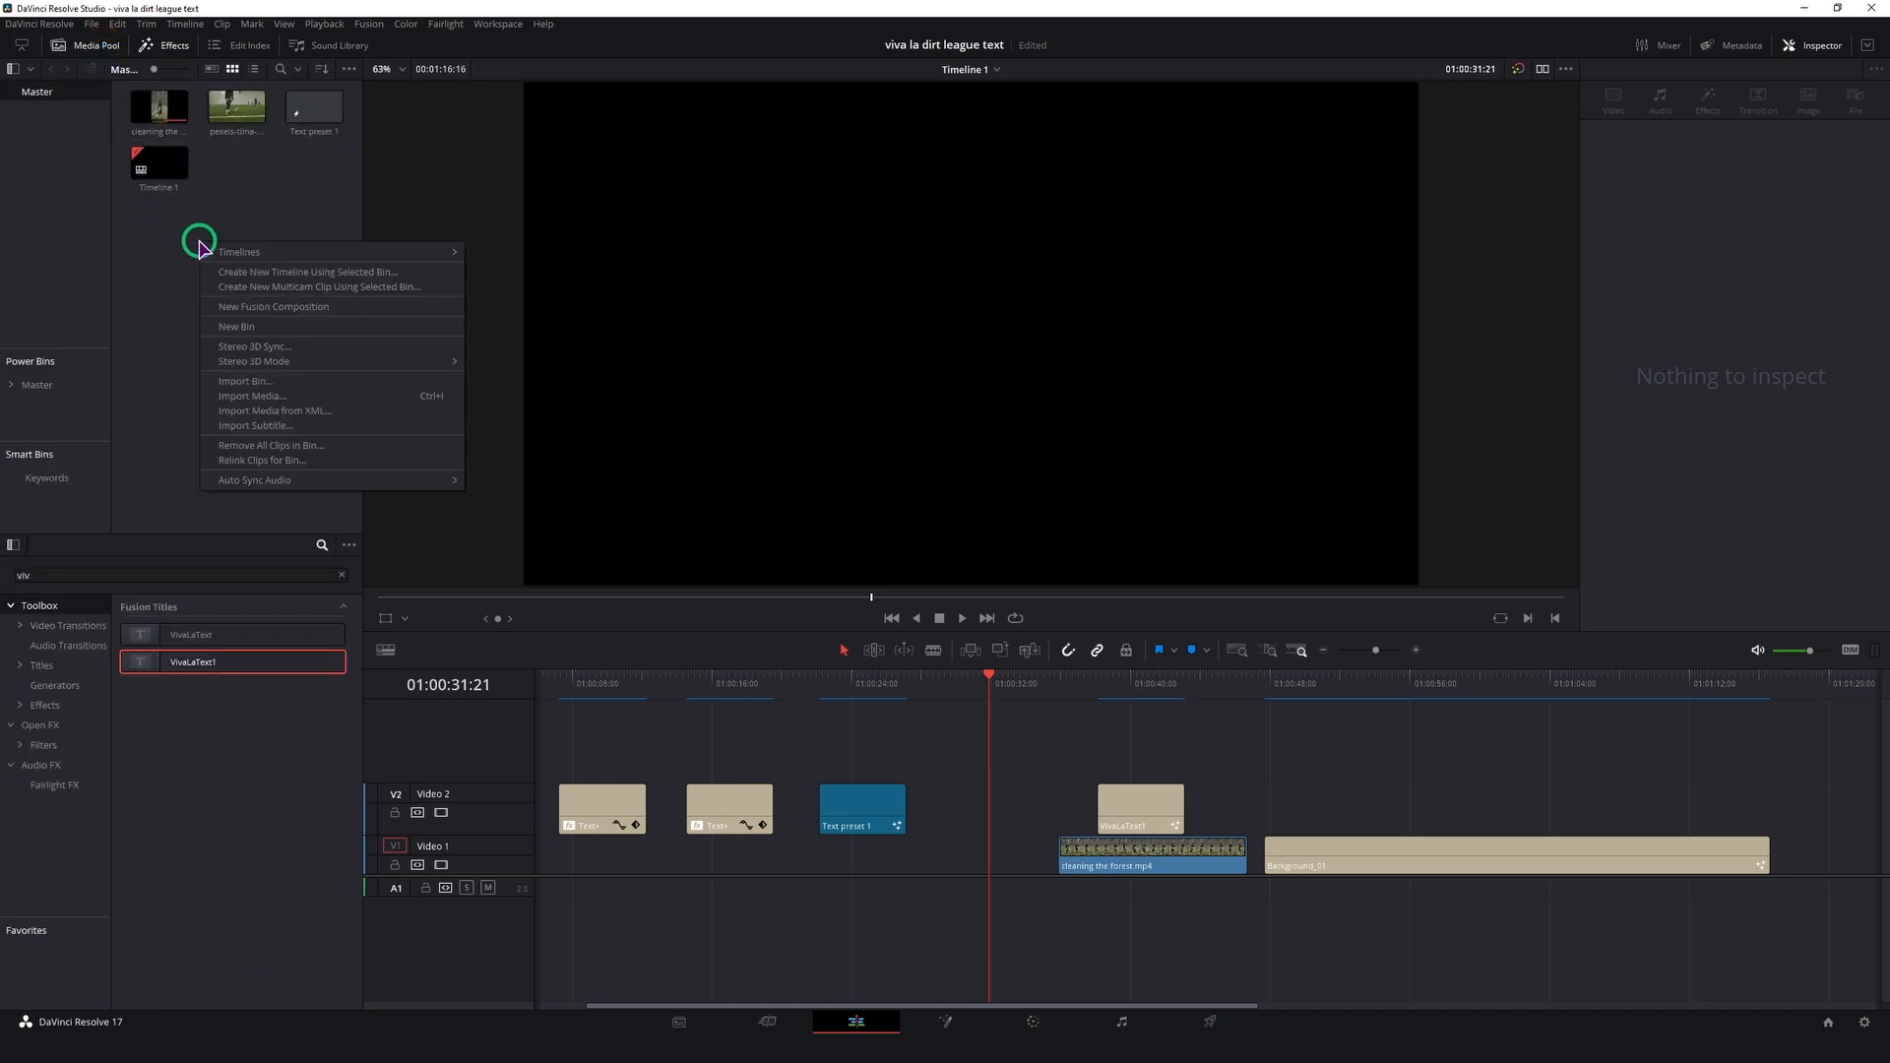
left_click(256, 306)
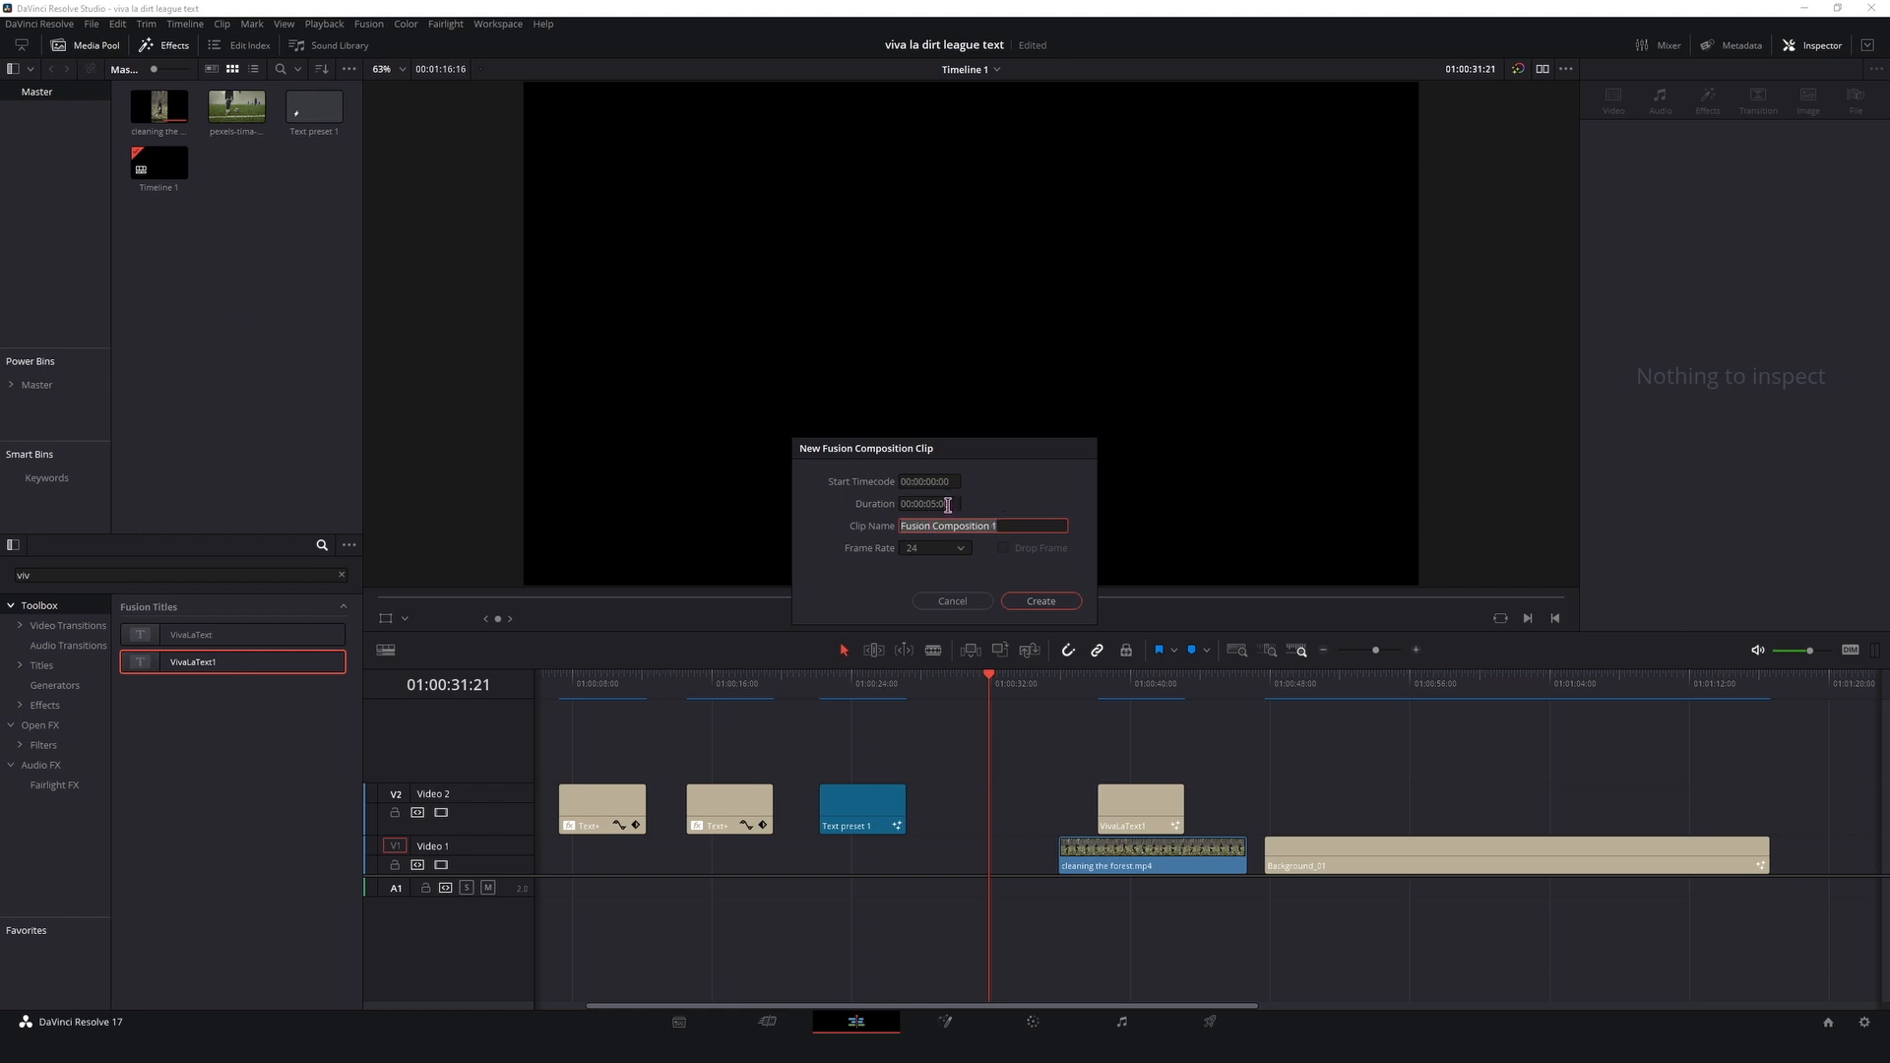
left_click(1041, 601)
Step: Place the new Fusion composition on Video 2 under the playhead, after Text preset 1, and open it on the Fusion page
left_click_drag(237, 107, 966, 809)
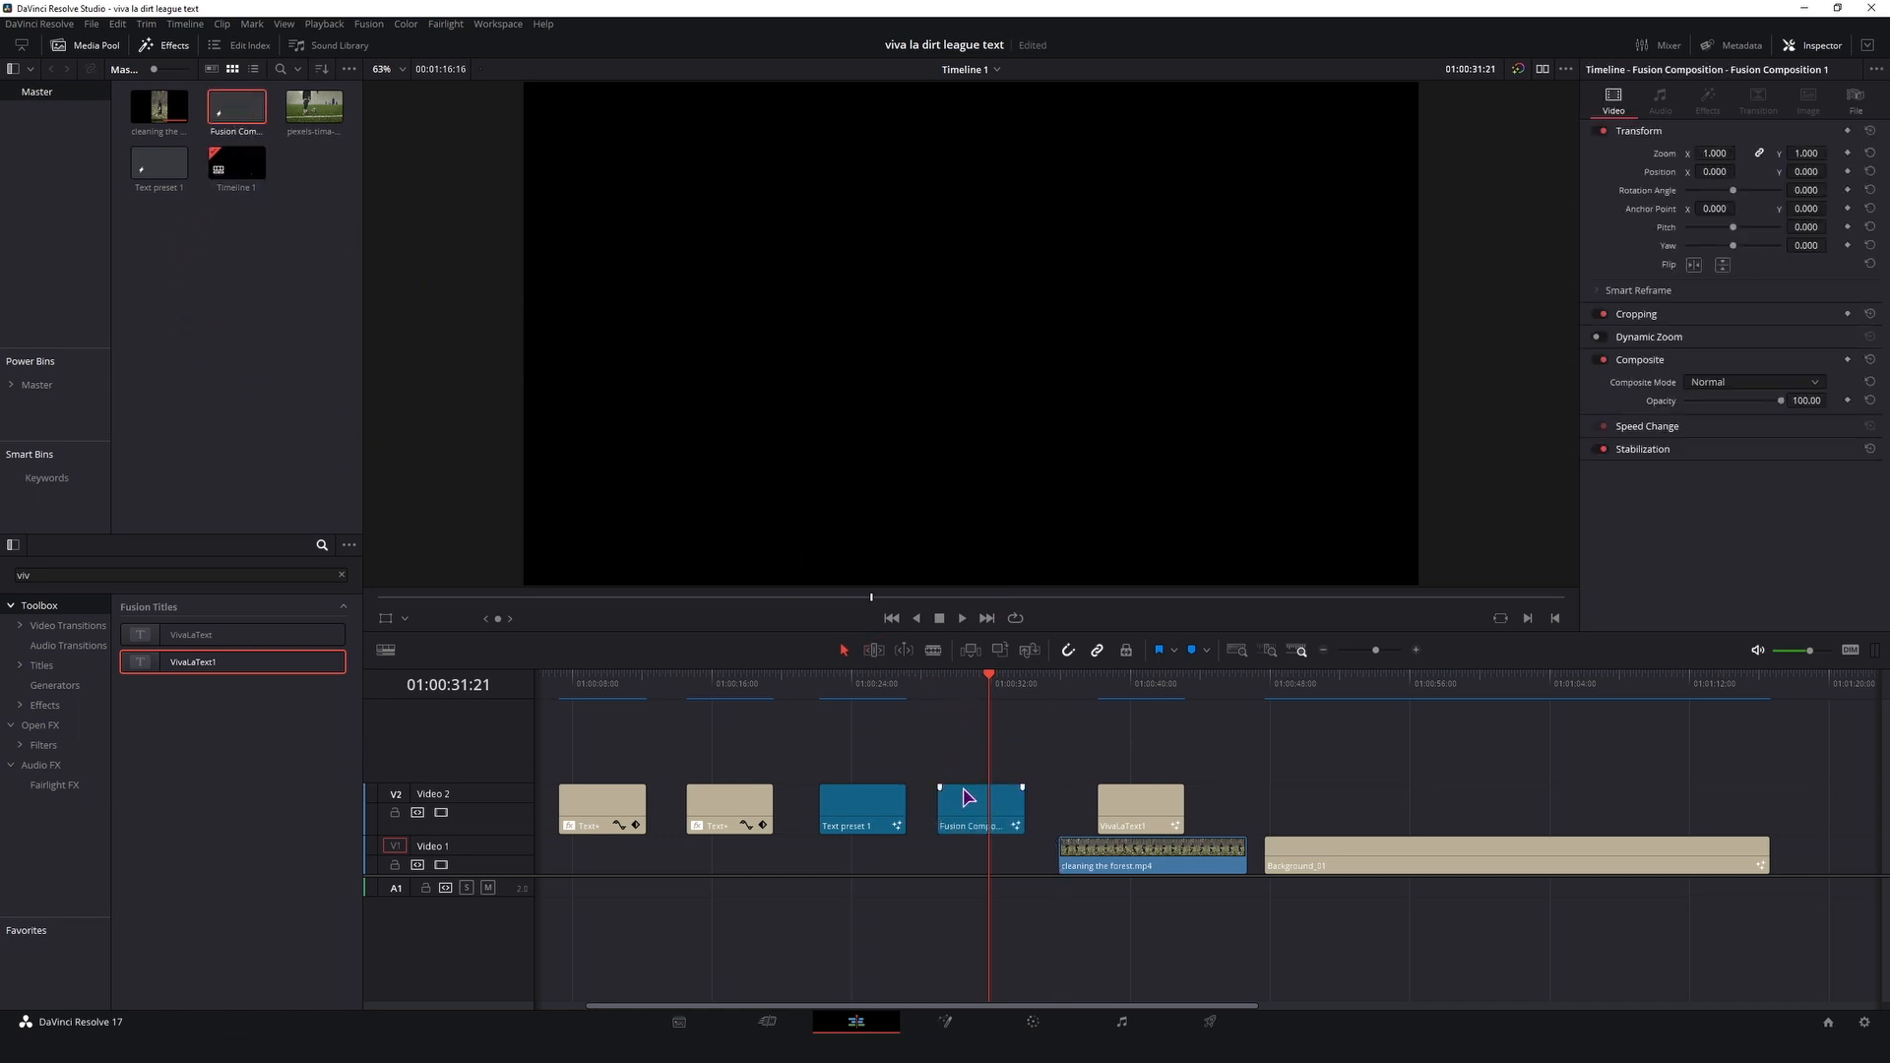
left_click(968, 798)
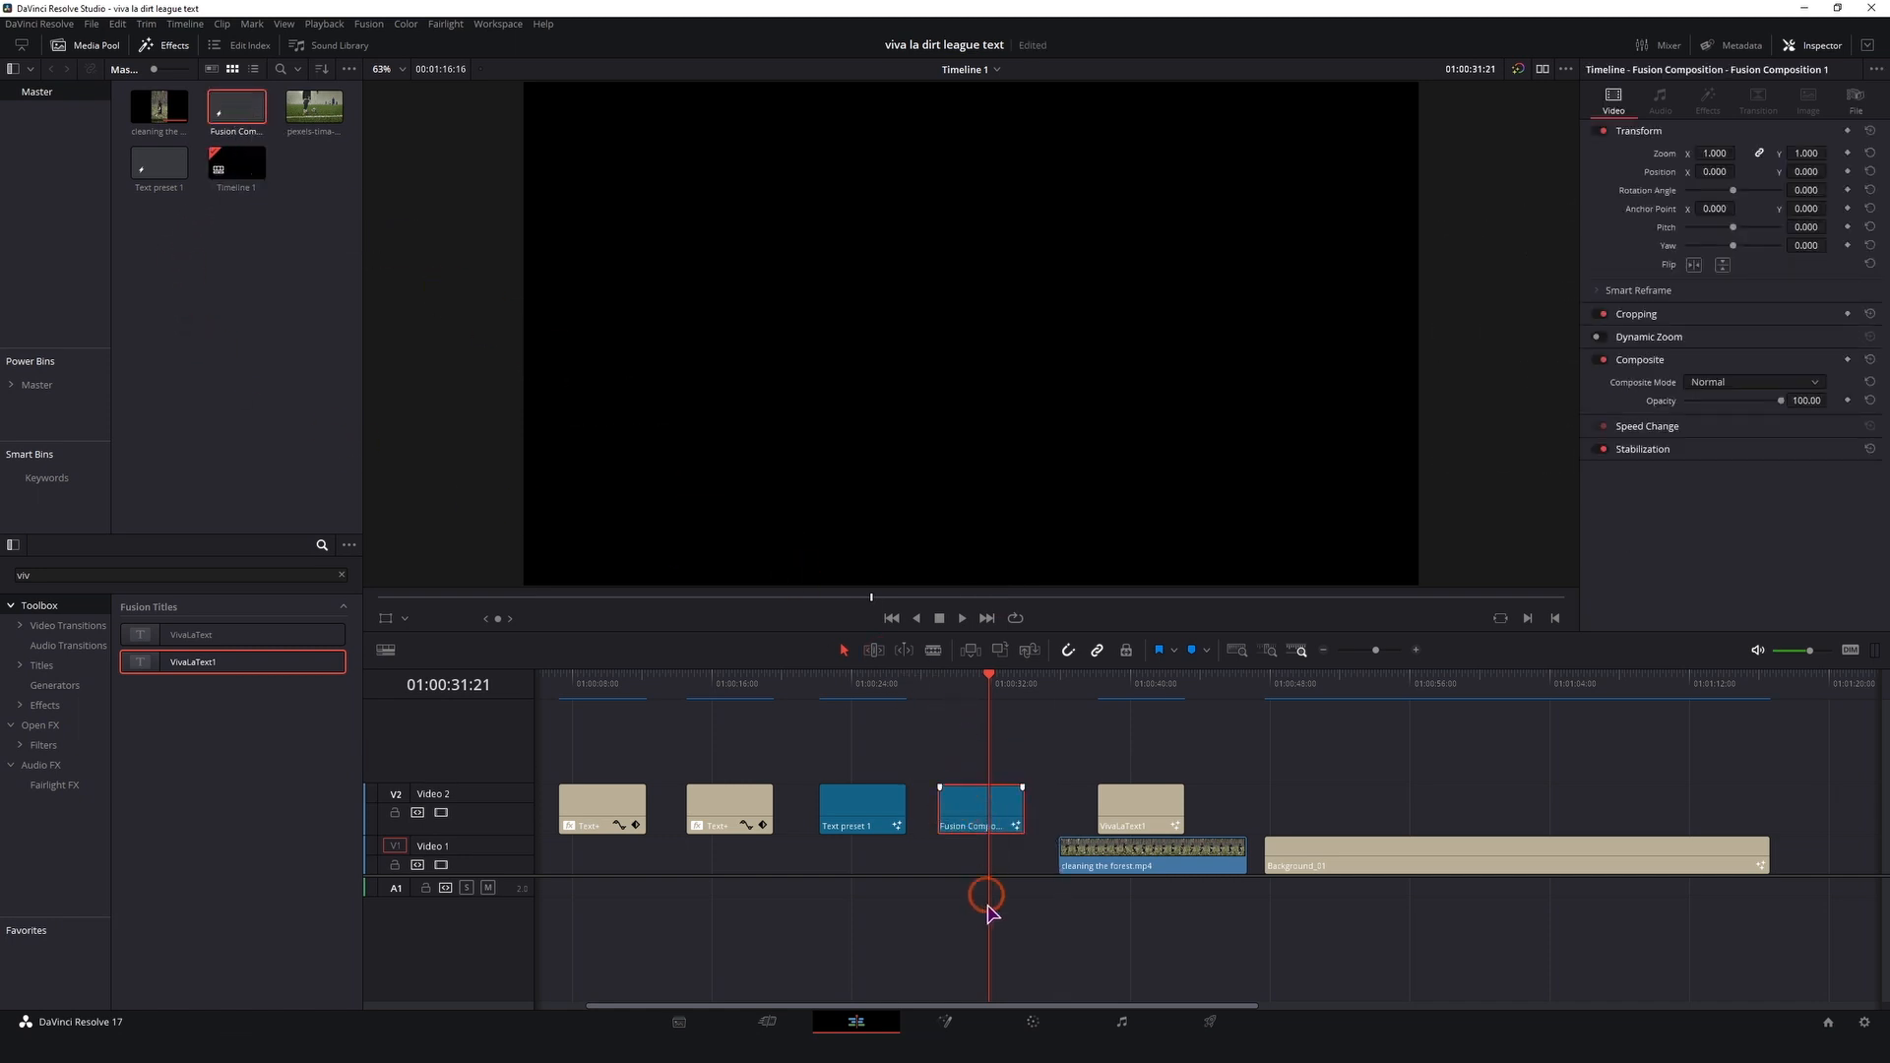
left_click(946, 1024)
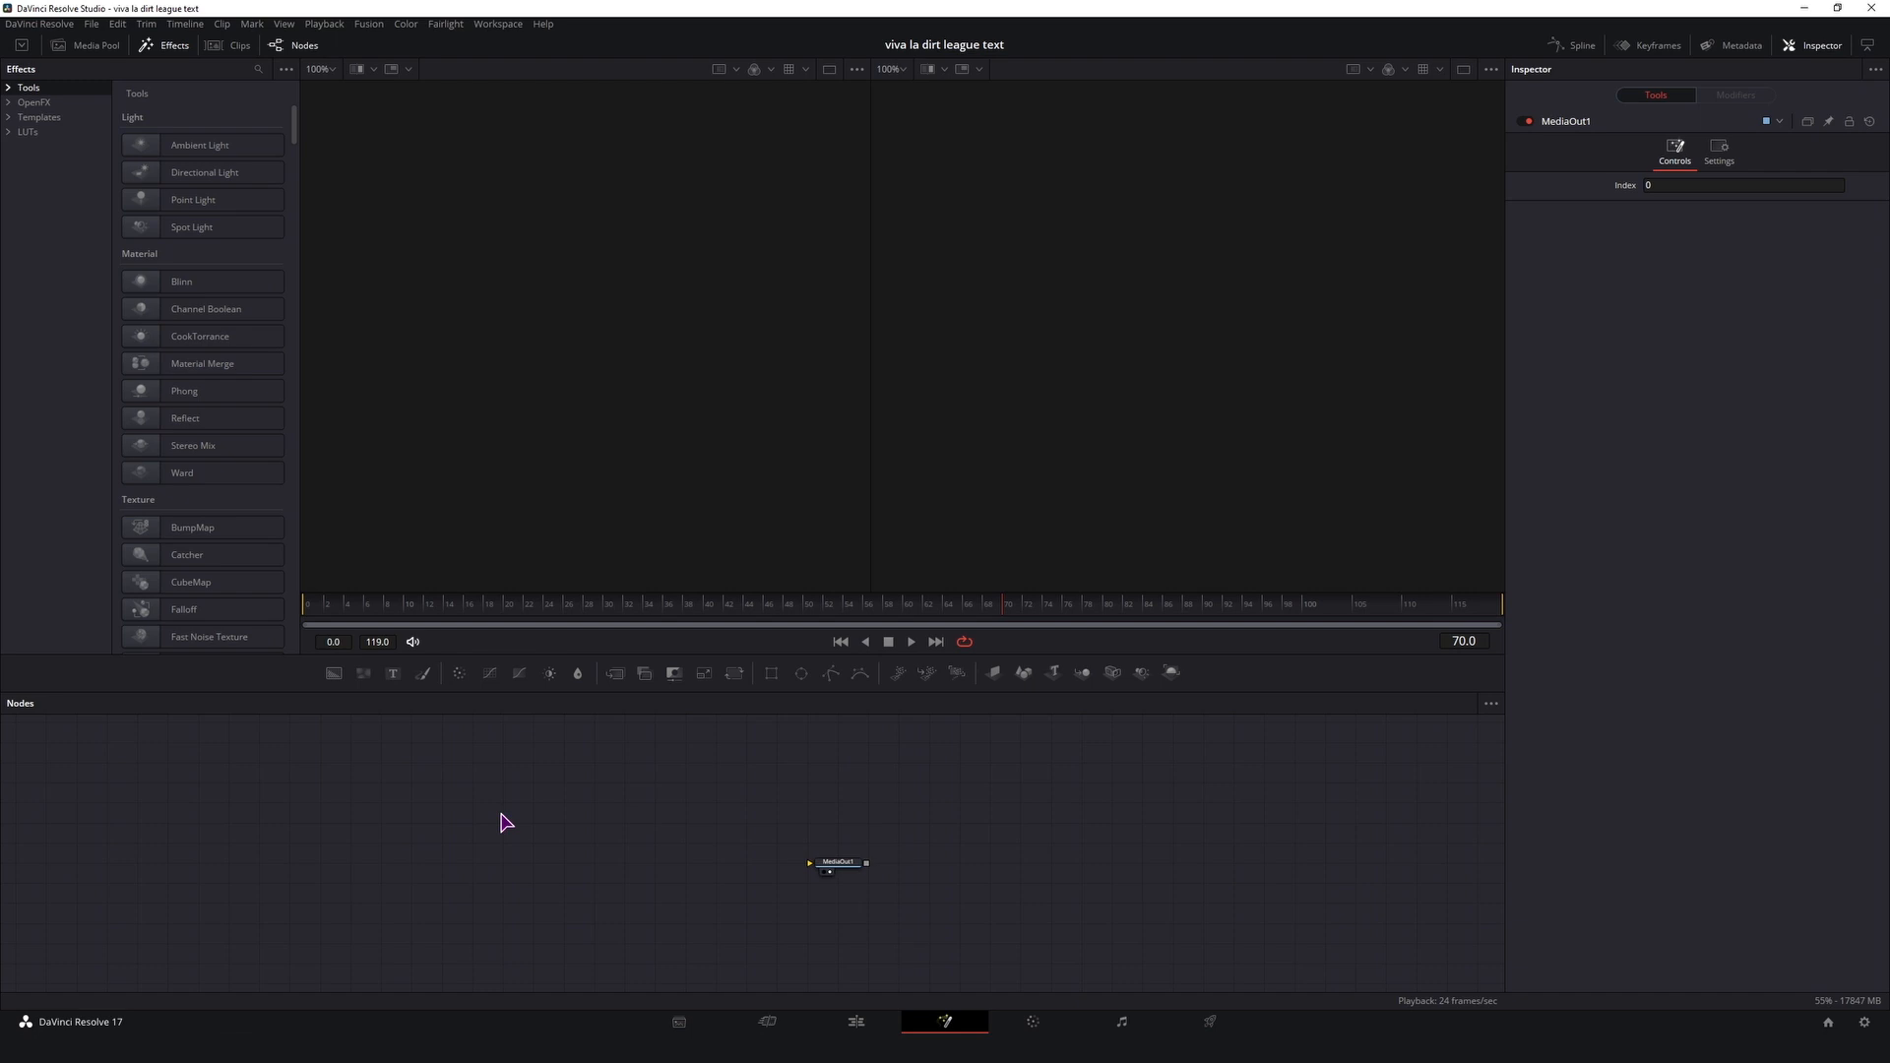
Step: Add a Text+ node feeding MediaOut1 and enter "This is an AWESOME text" as its content
left_click(469, 825)
left_click(409, 827)
left_click_drag(393, 674, 447, 886)
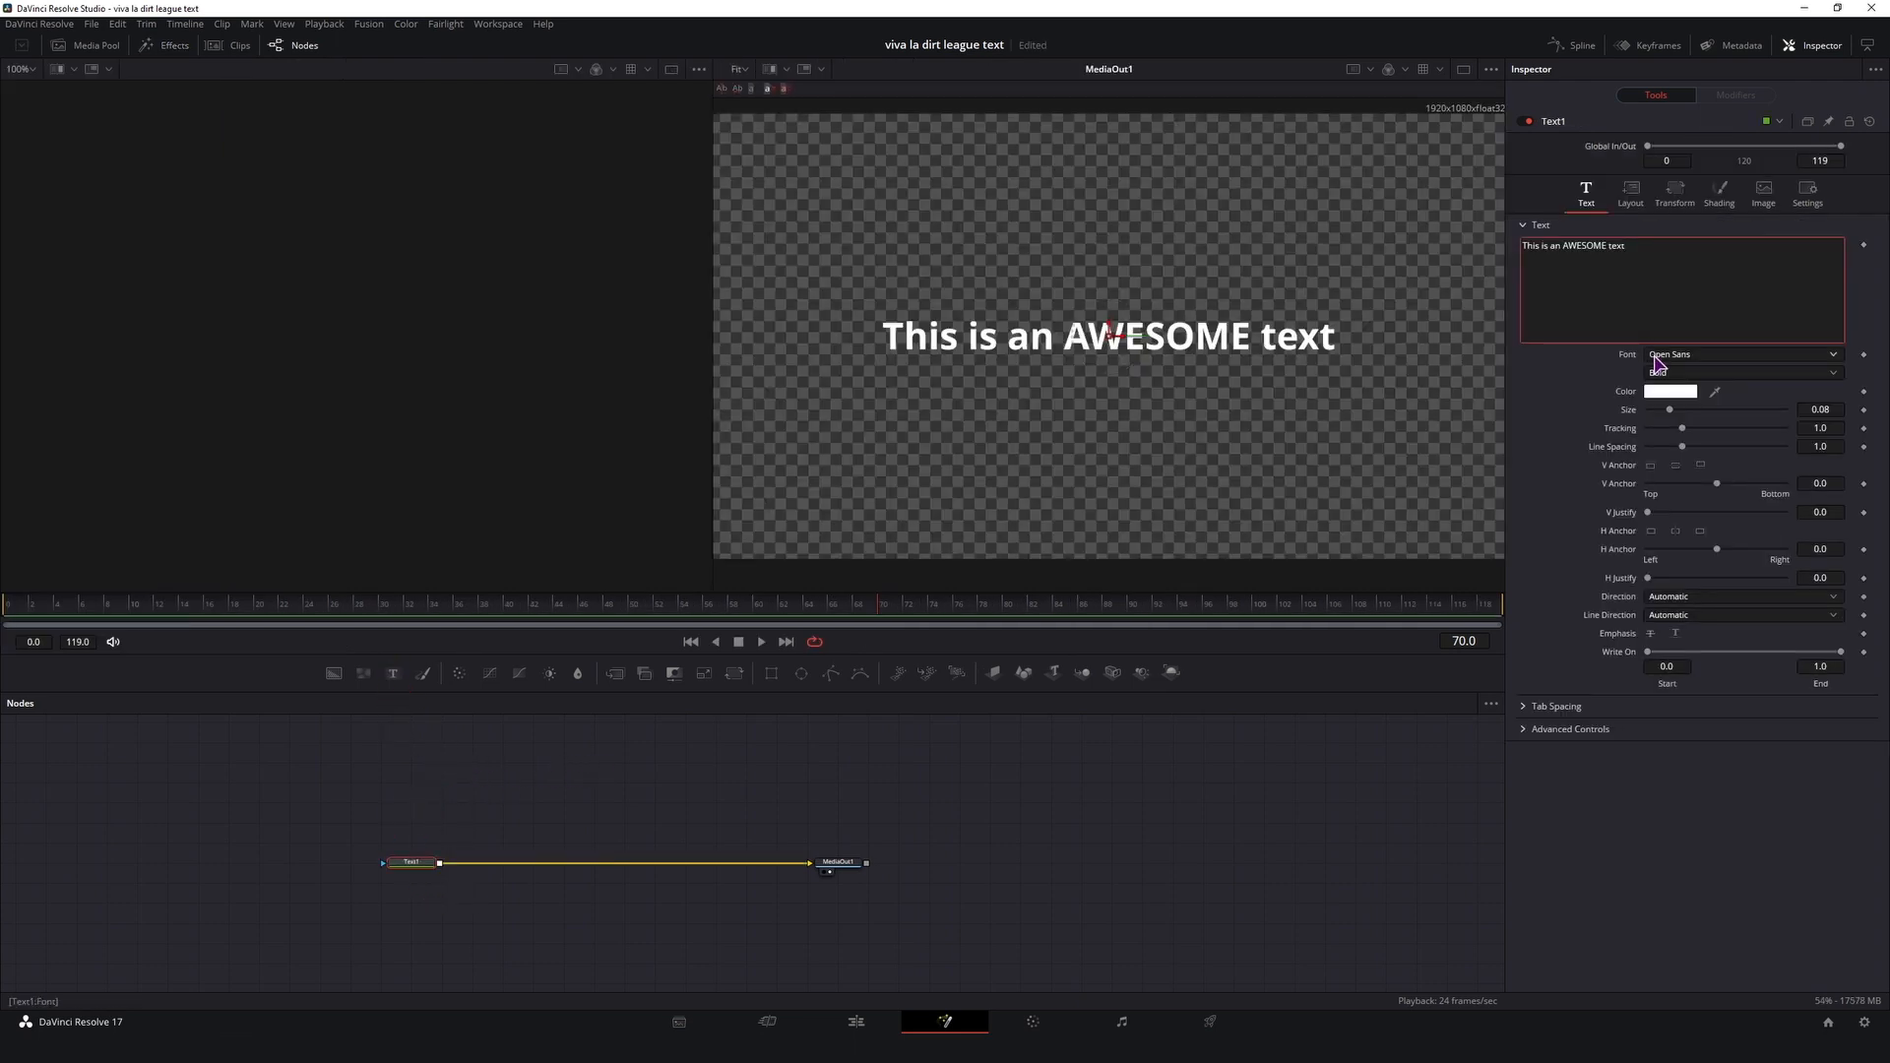
Step: Set the font of the Text1 node to Arial
left_click(1700, 356)
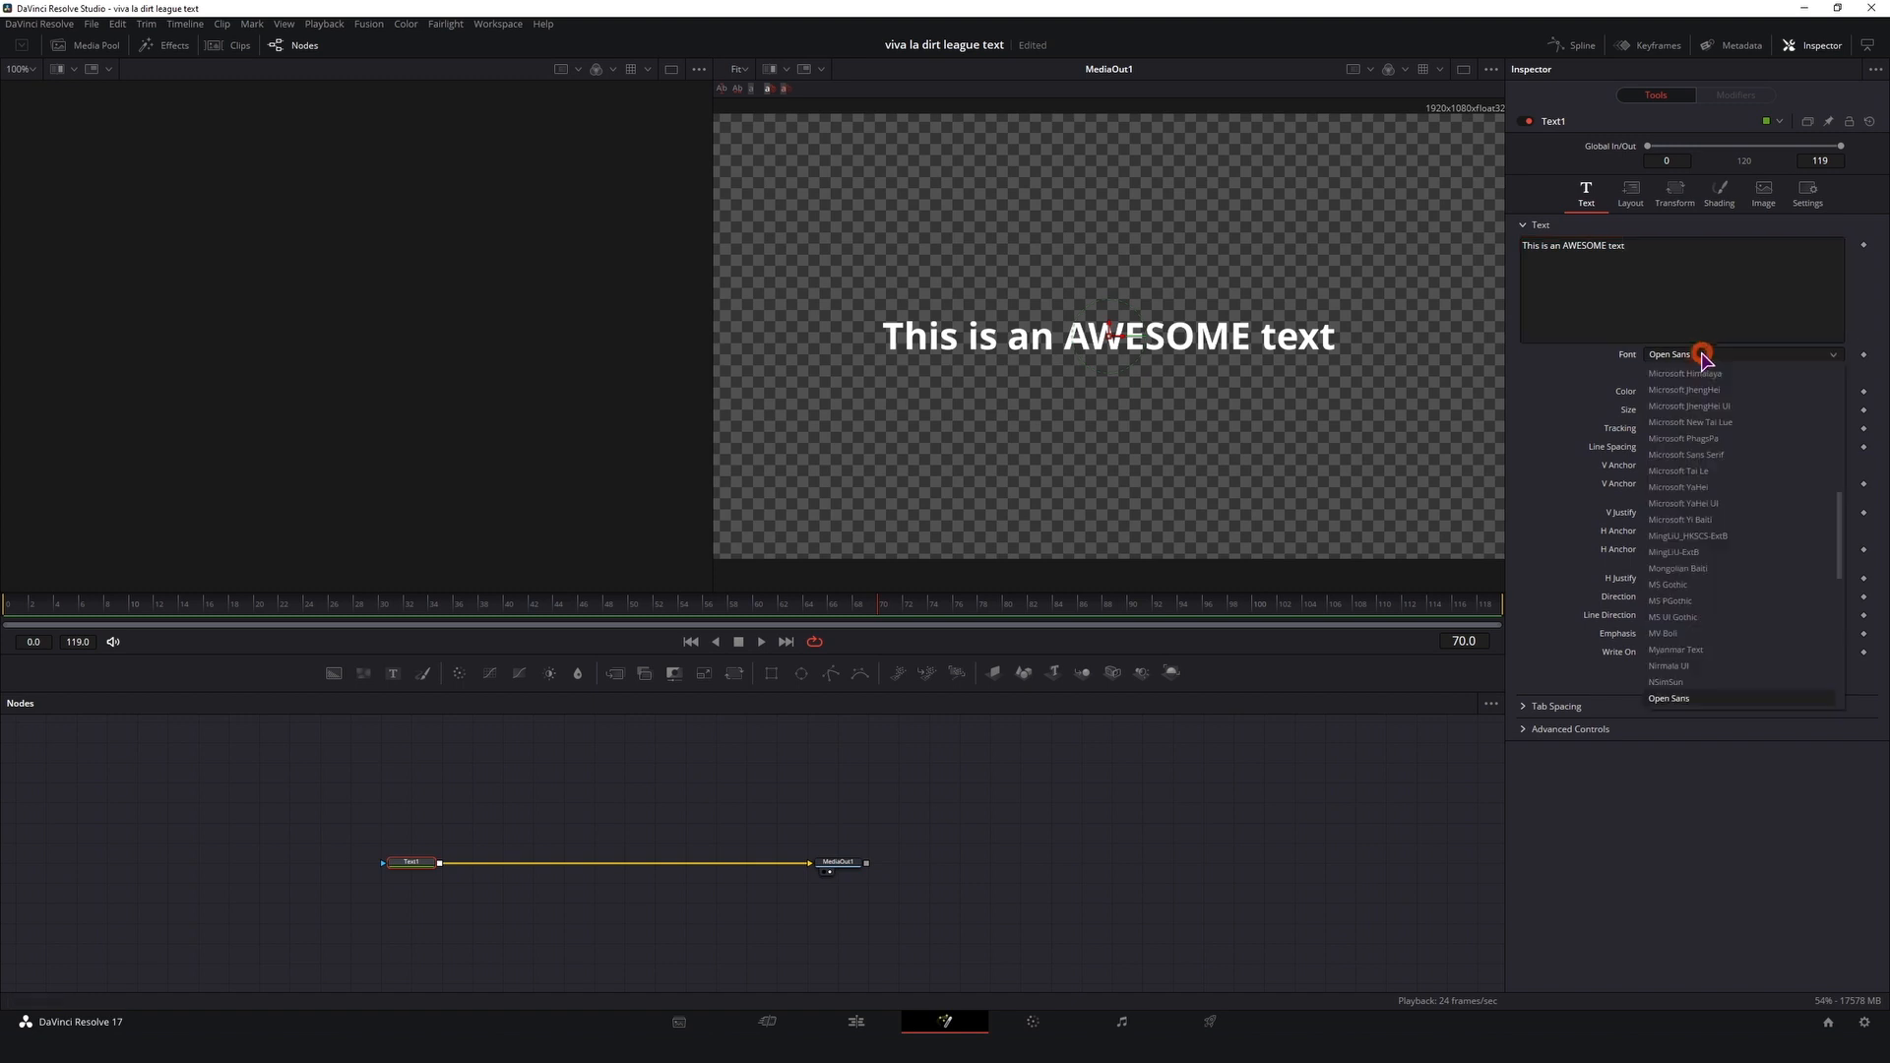
left_click_drag(1844, 528, 1843, 389)
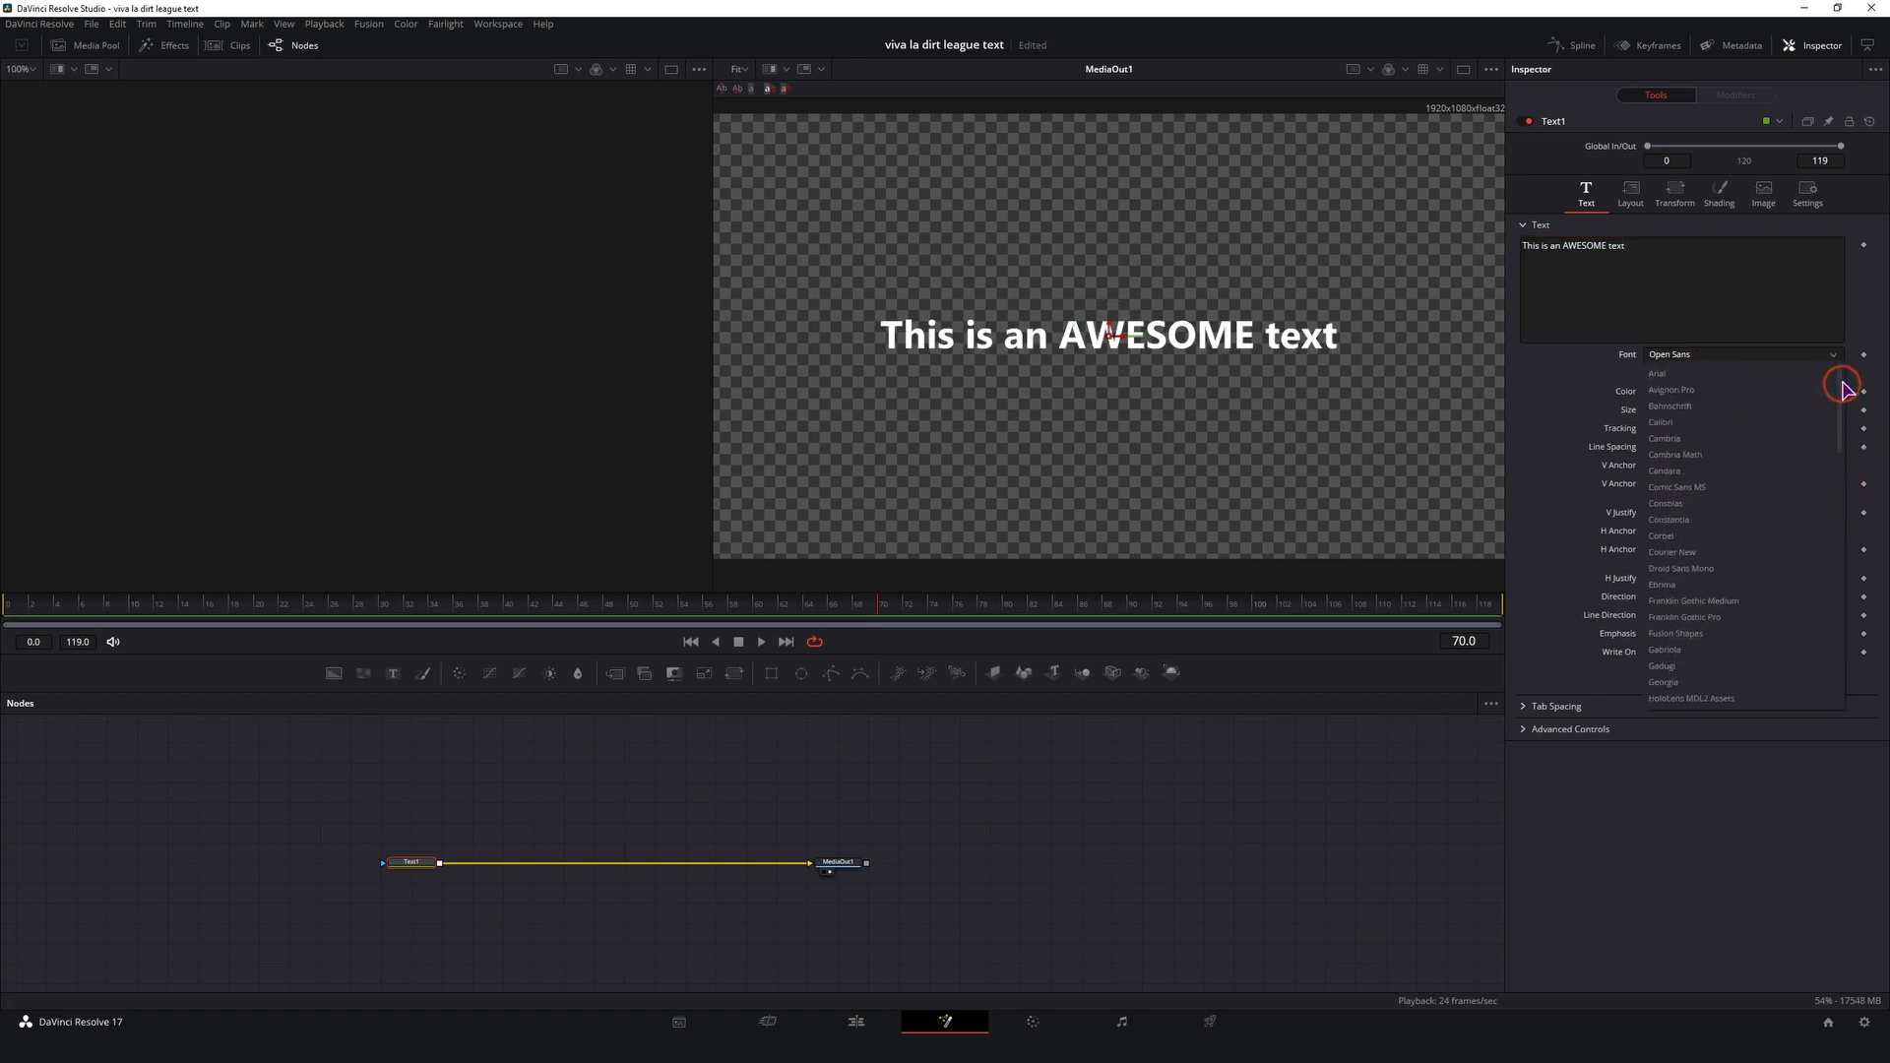
left_click(1708, 374)
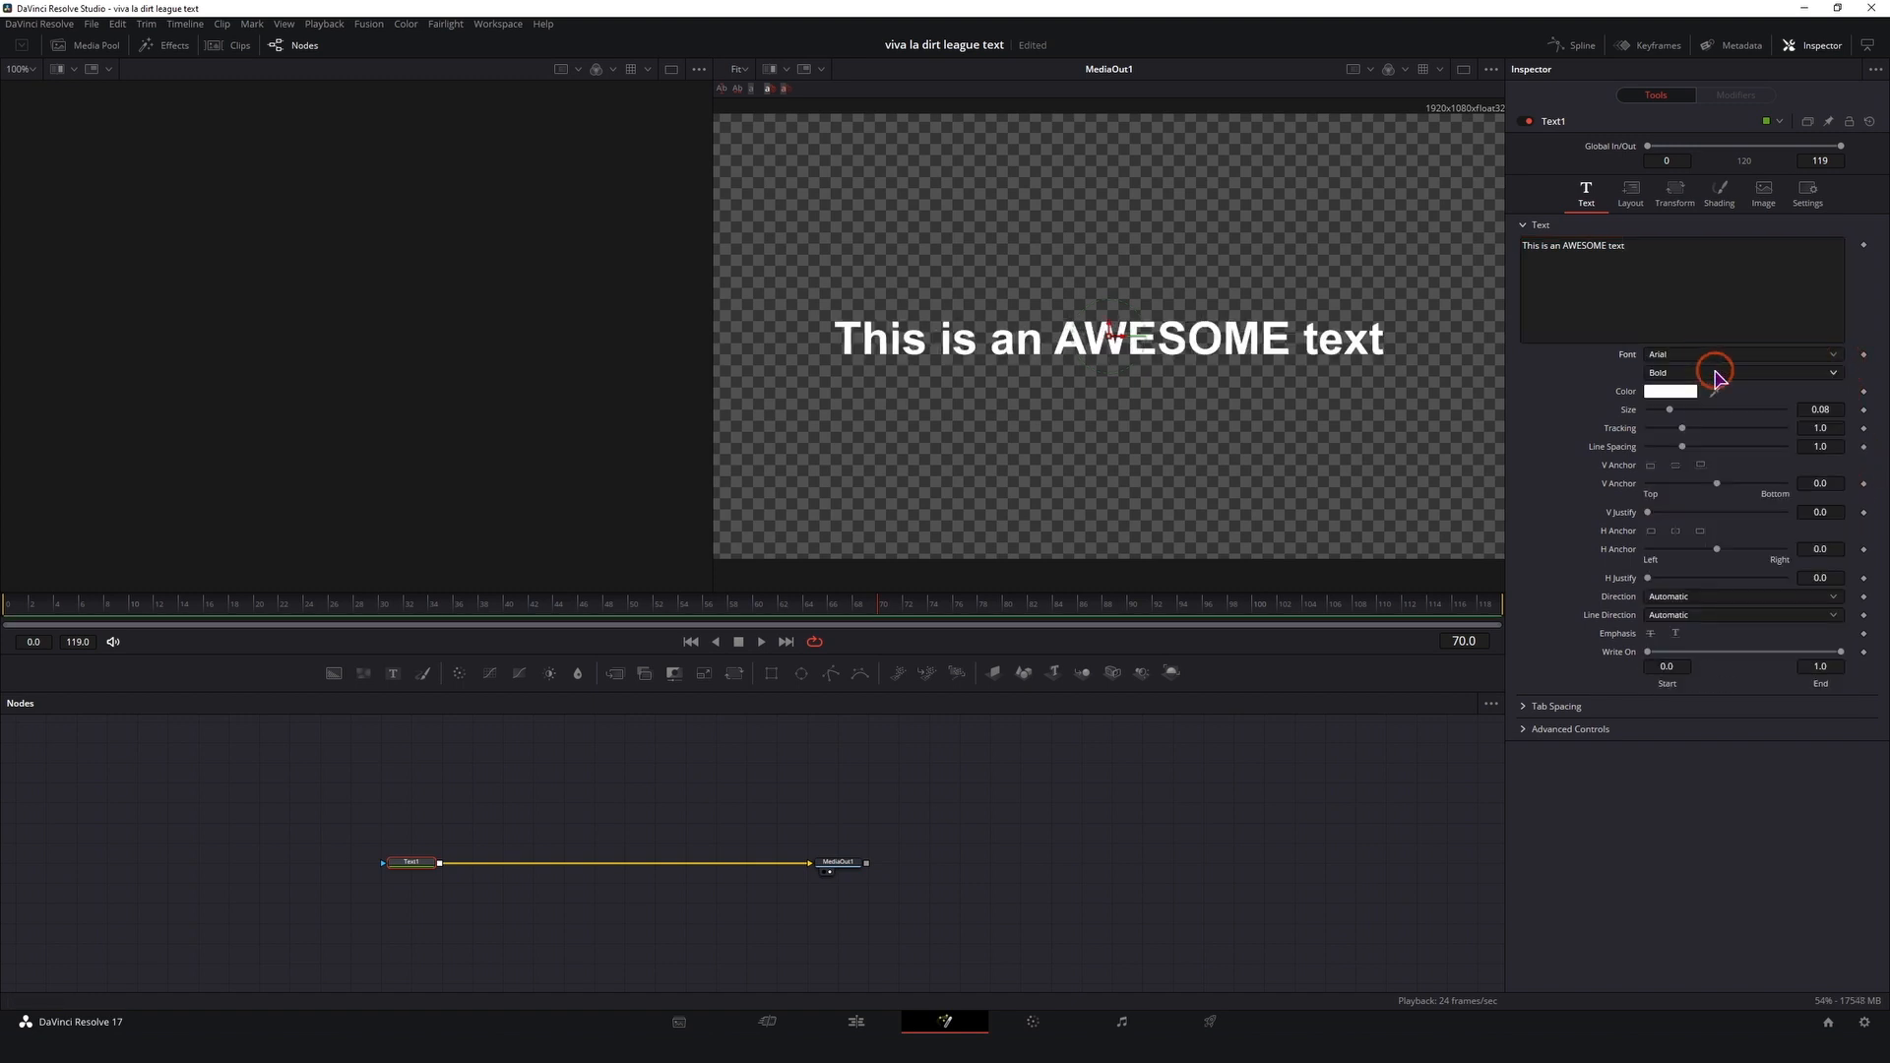
Step: Set the text colour to a slightly darkened yellow, about red 0.945, green 0.89 and blue 0.118
left_click(1661, 397)
left_click(1072, 412)
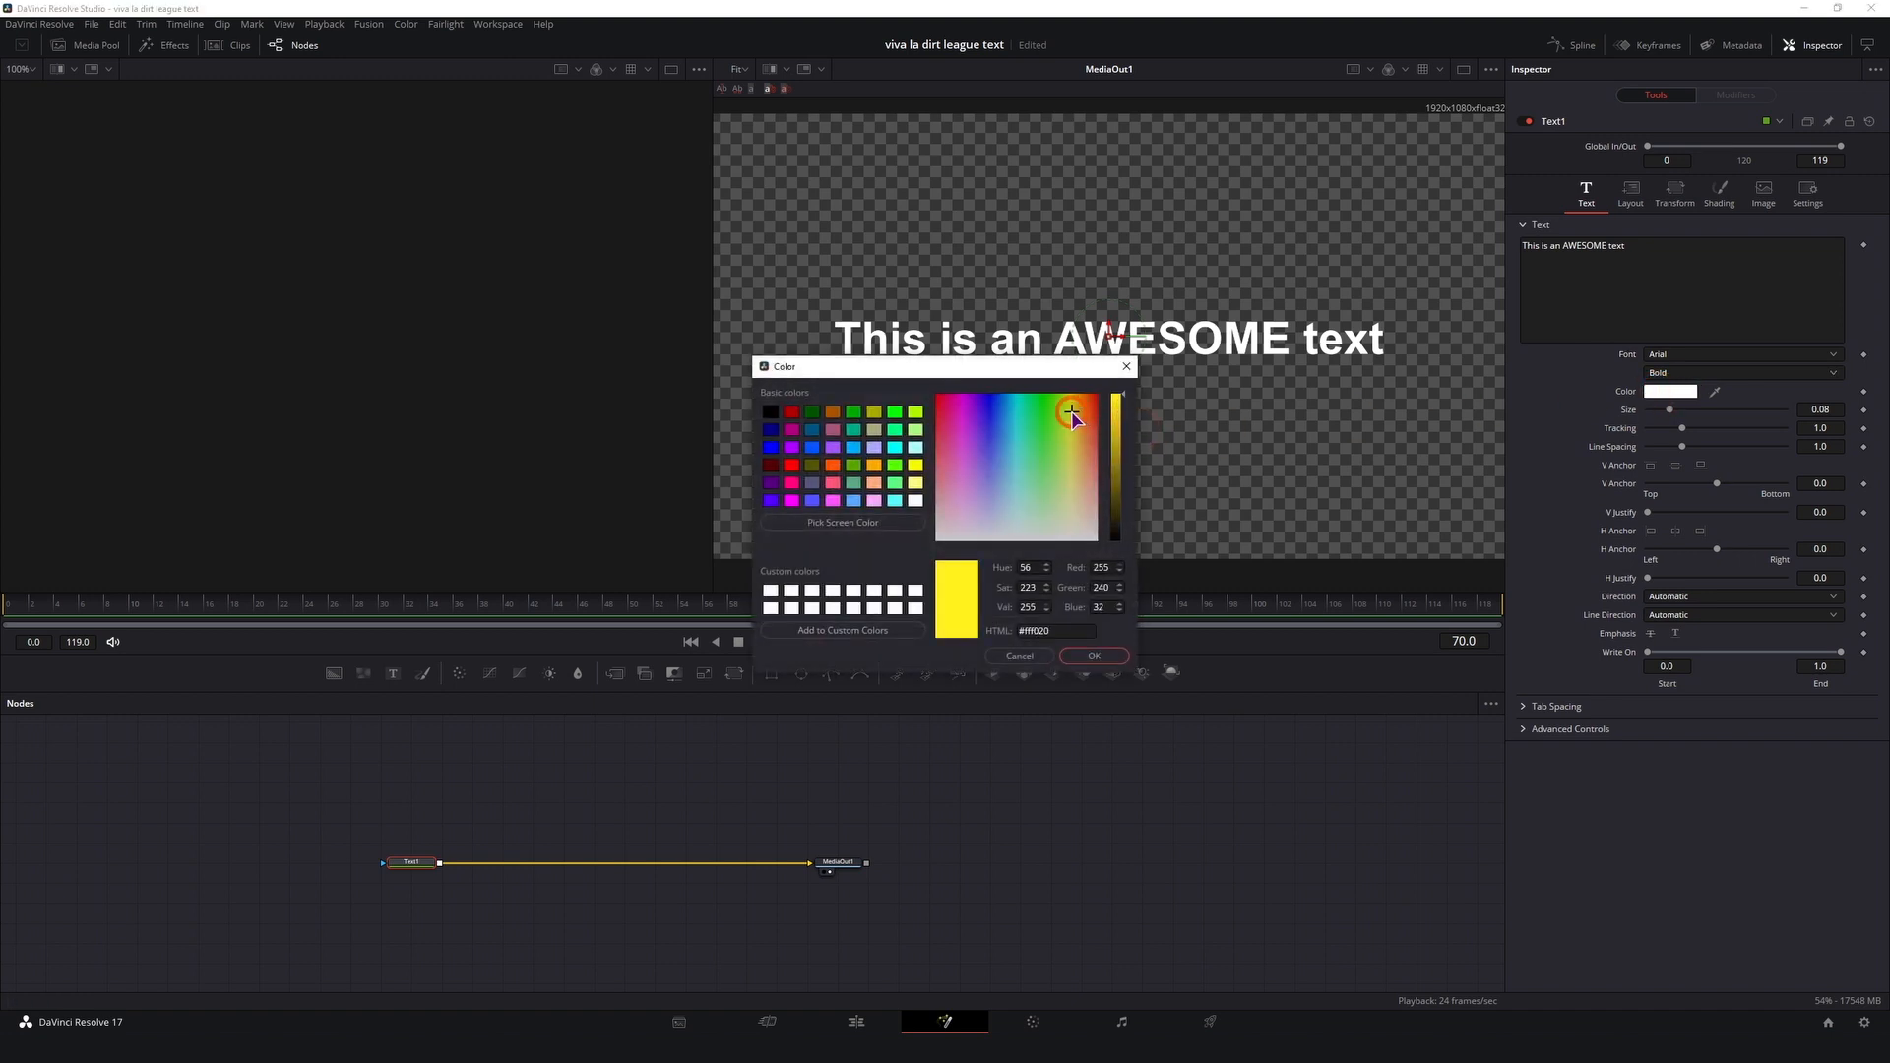
left_click_drag(1117, 413, 1121, 403)
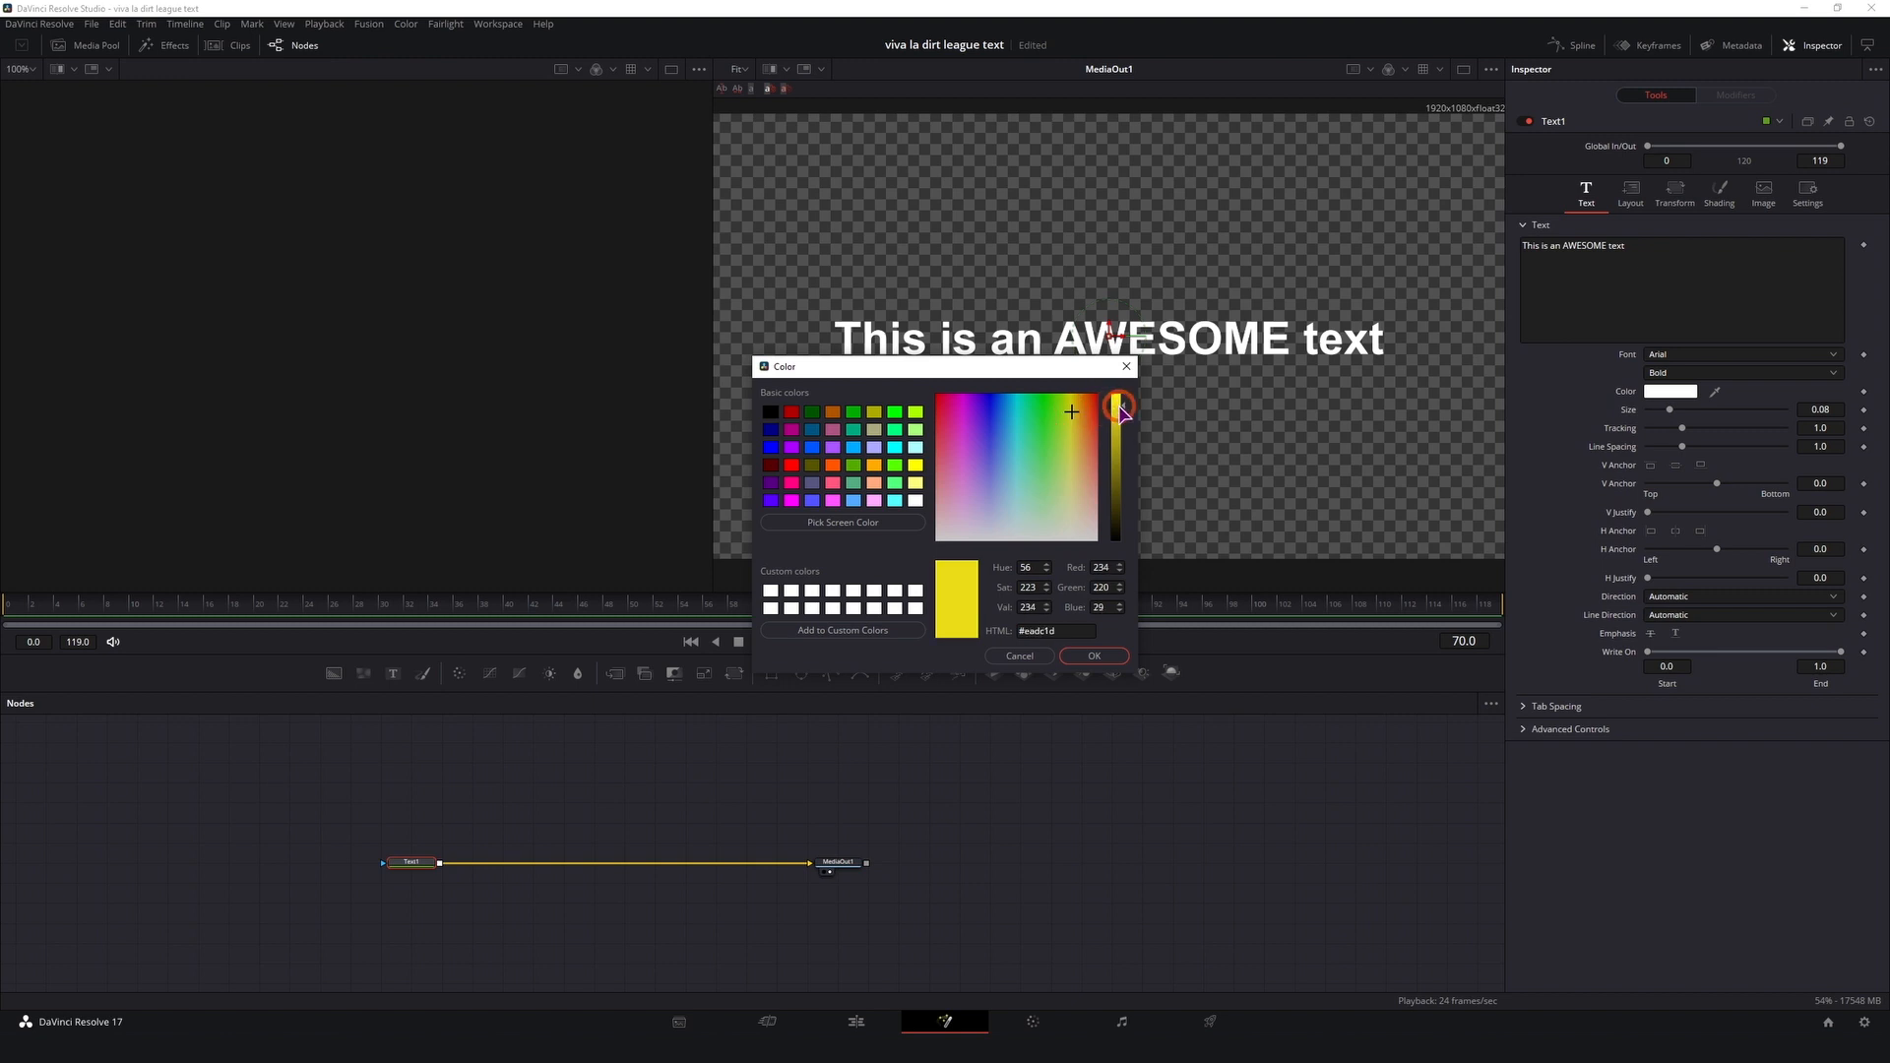
left_click(1097, 656)
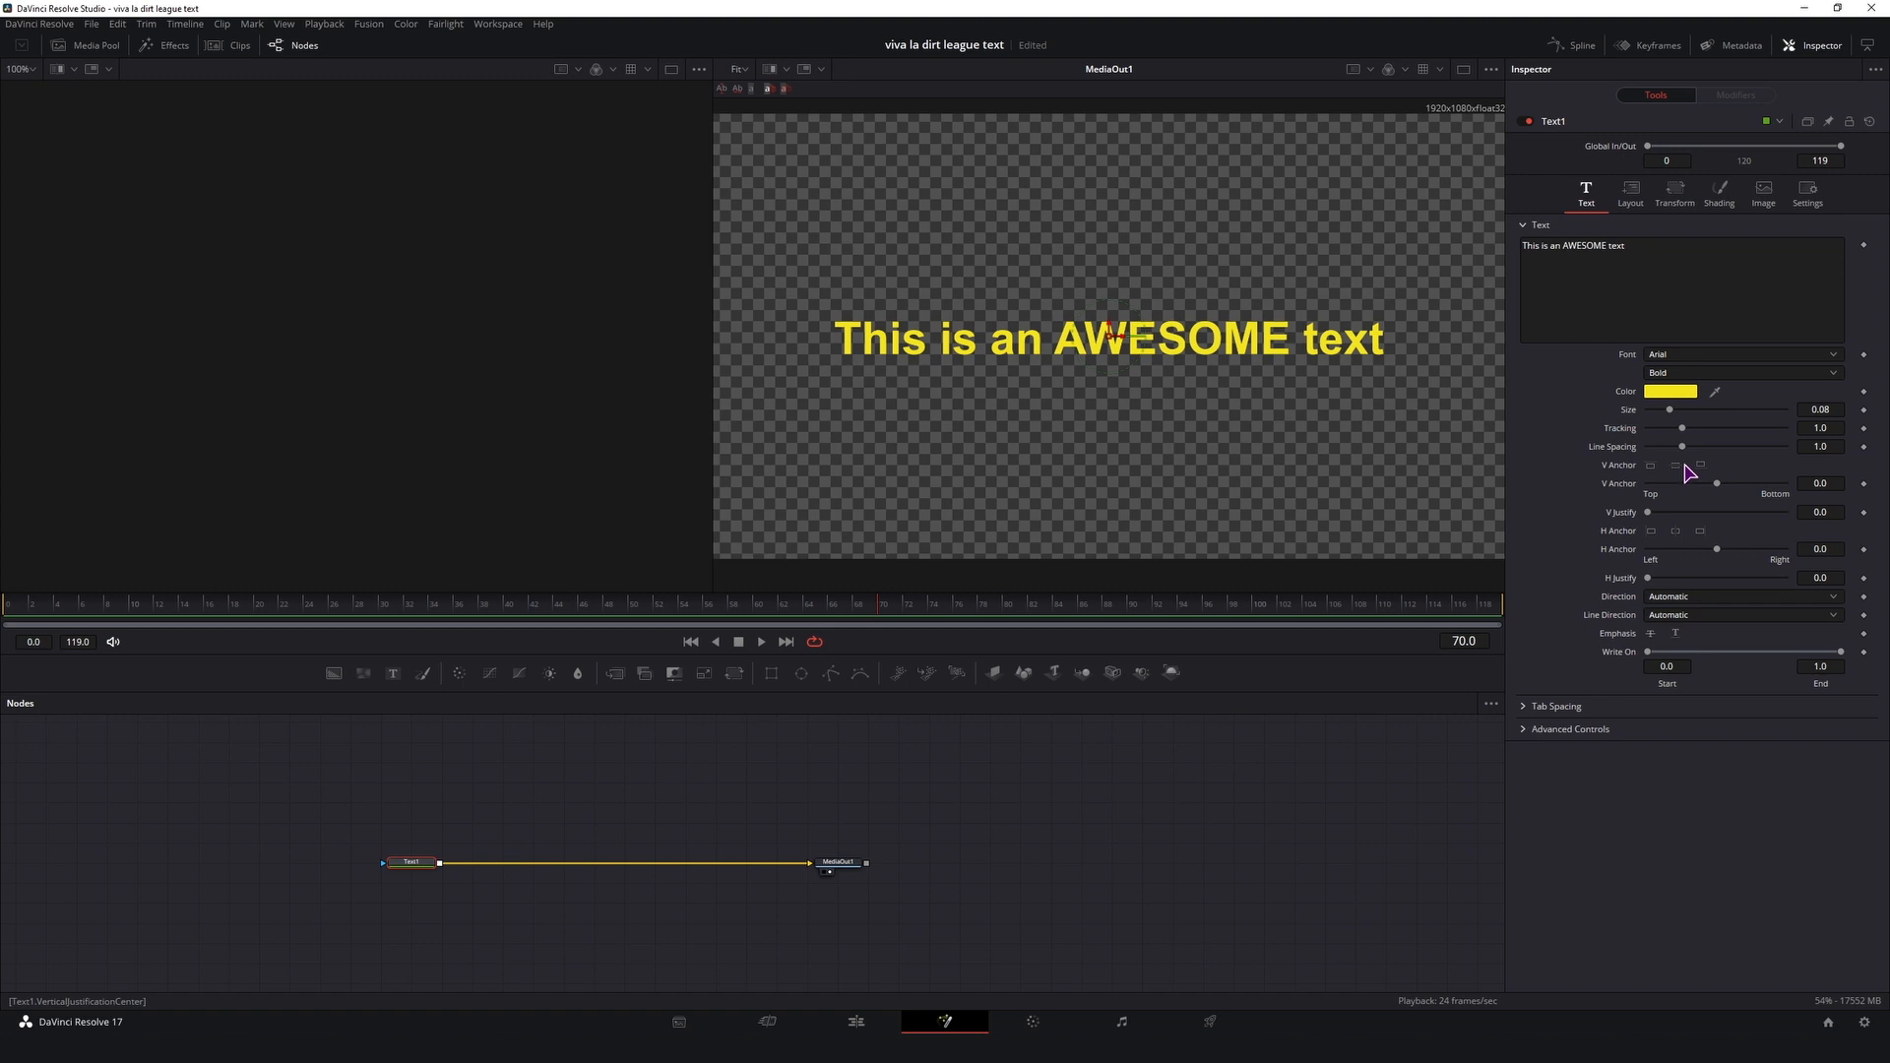
Step: Enable shading element 2 of the text to add an outline
left_click(1721, 193)
left_click(1683, 247)
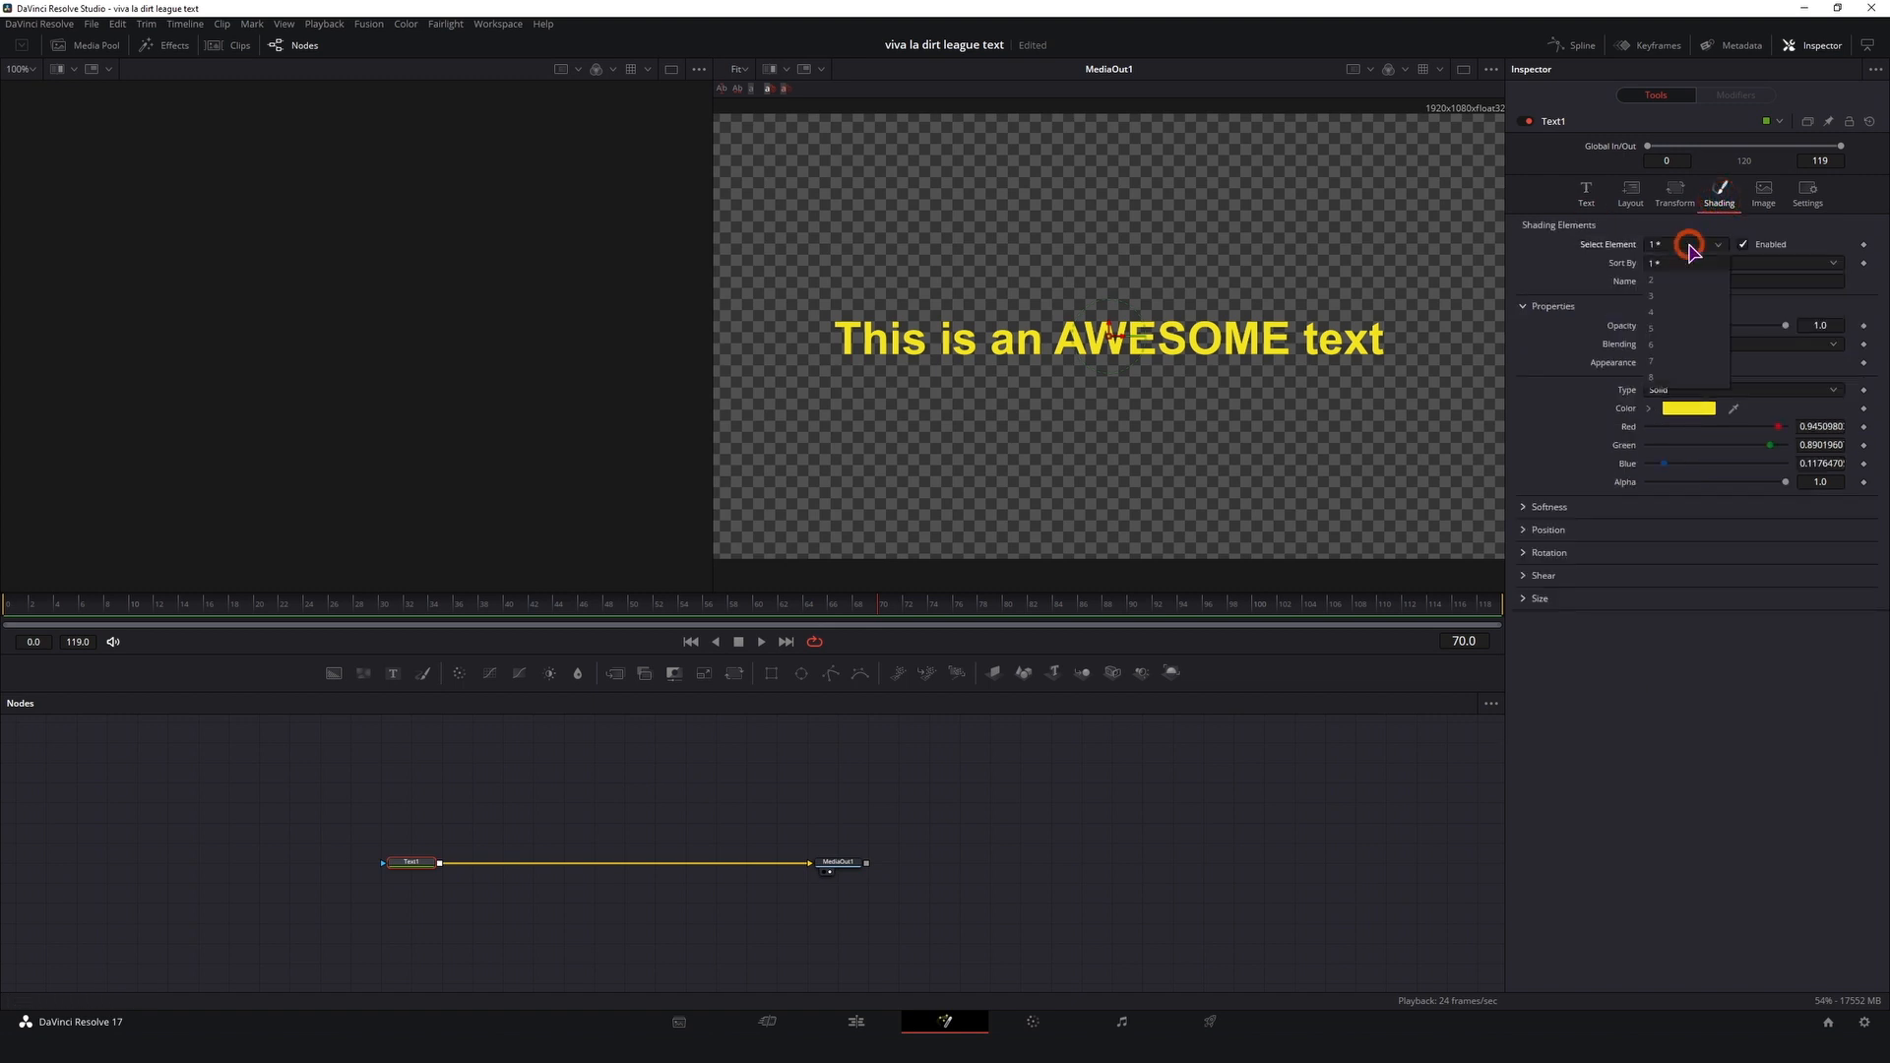
left_click(1680, 266)
left_click(1741, 246)
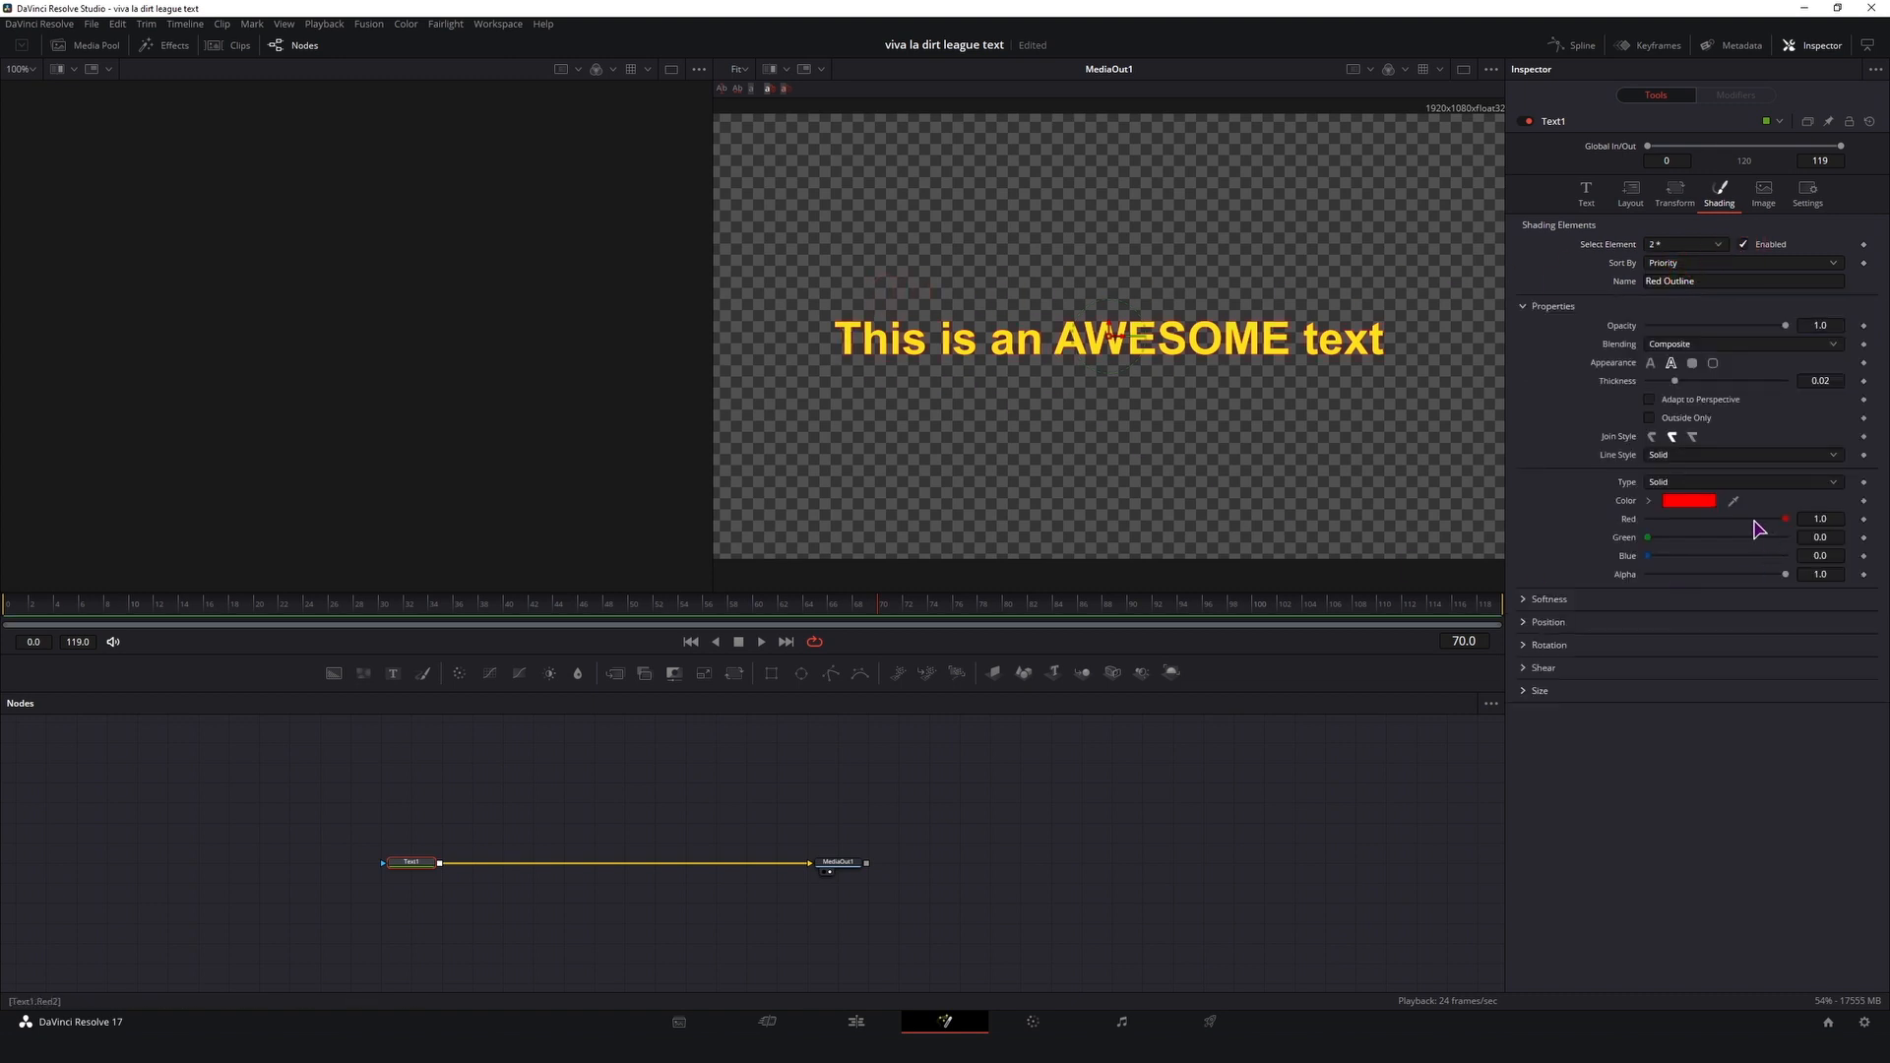
Step: Set the text outline's colour to black (#000000) and its thickness to about 0.04
left_click(1686, 501)
left_click(770, 412)
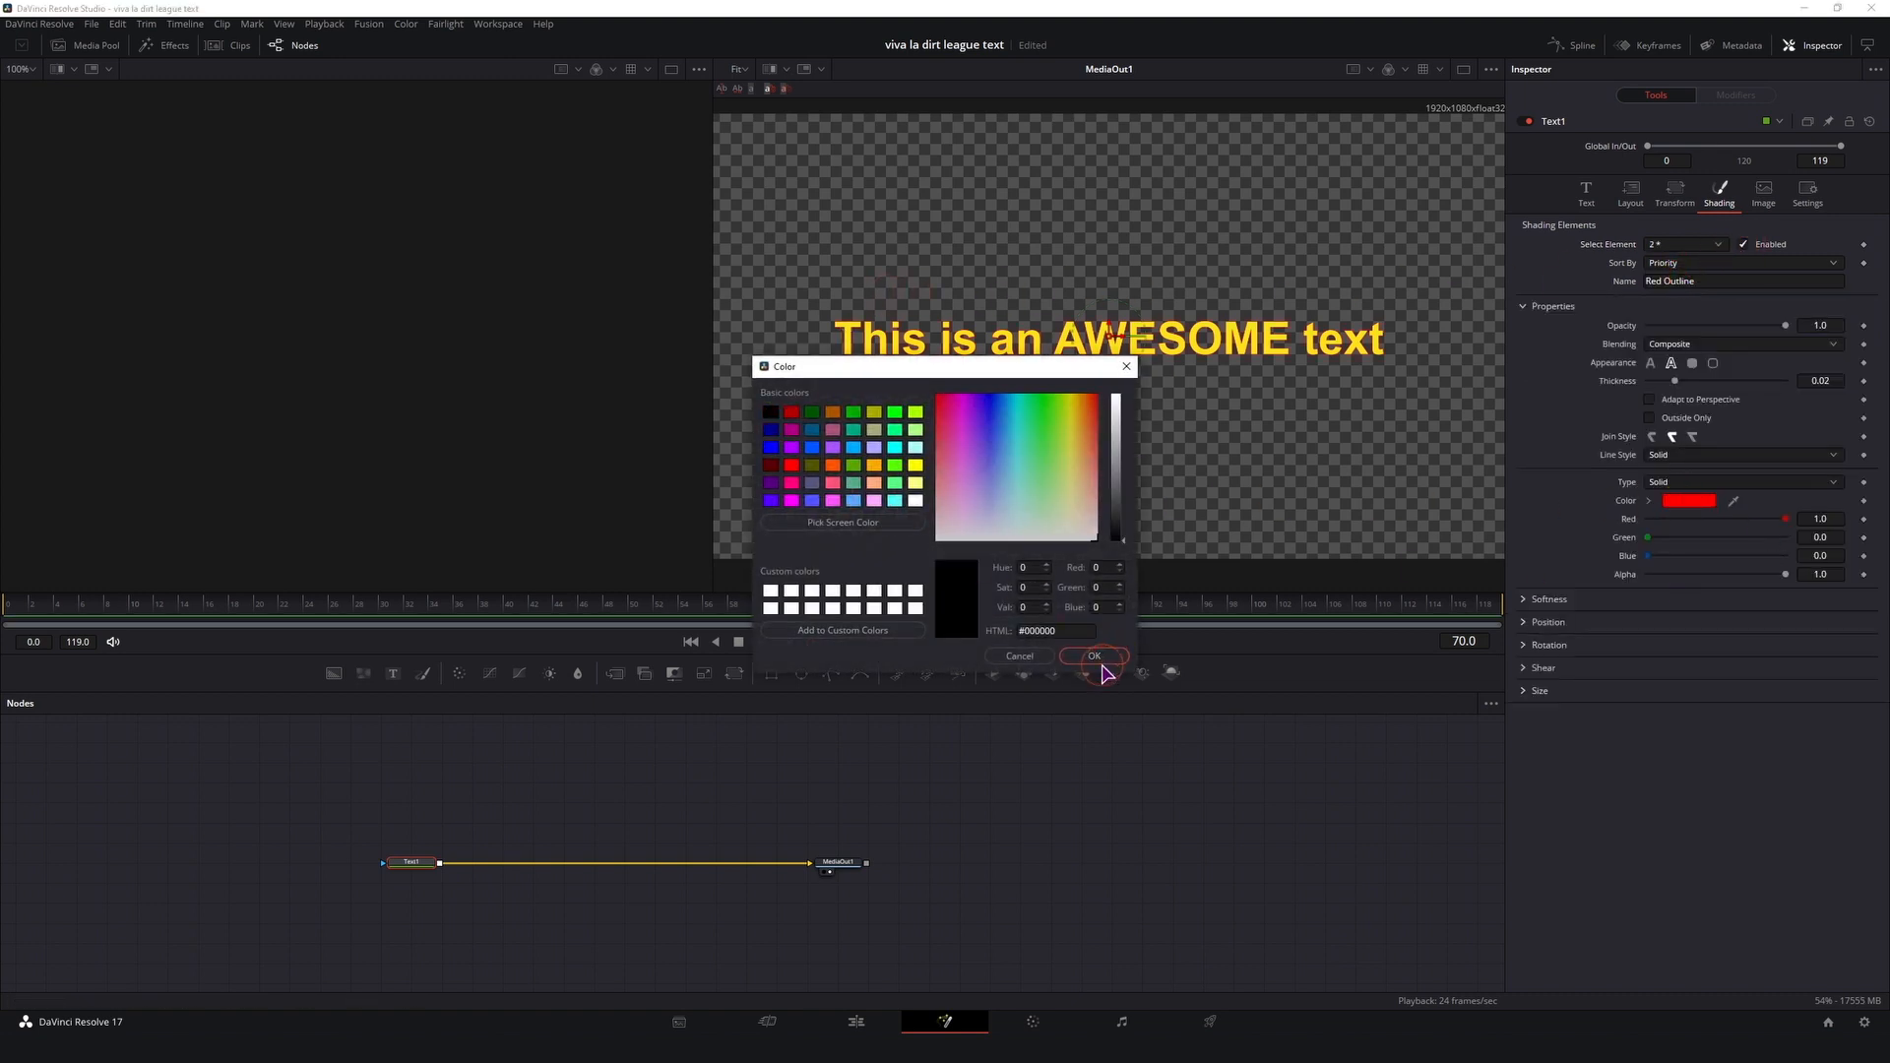
left_click(1094, 656)
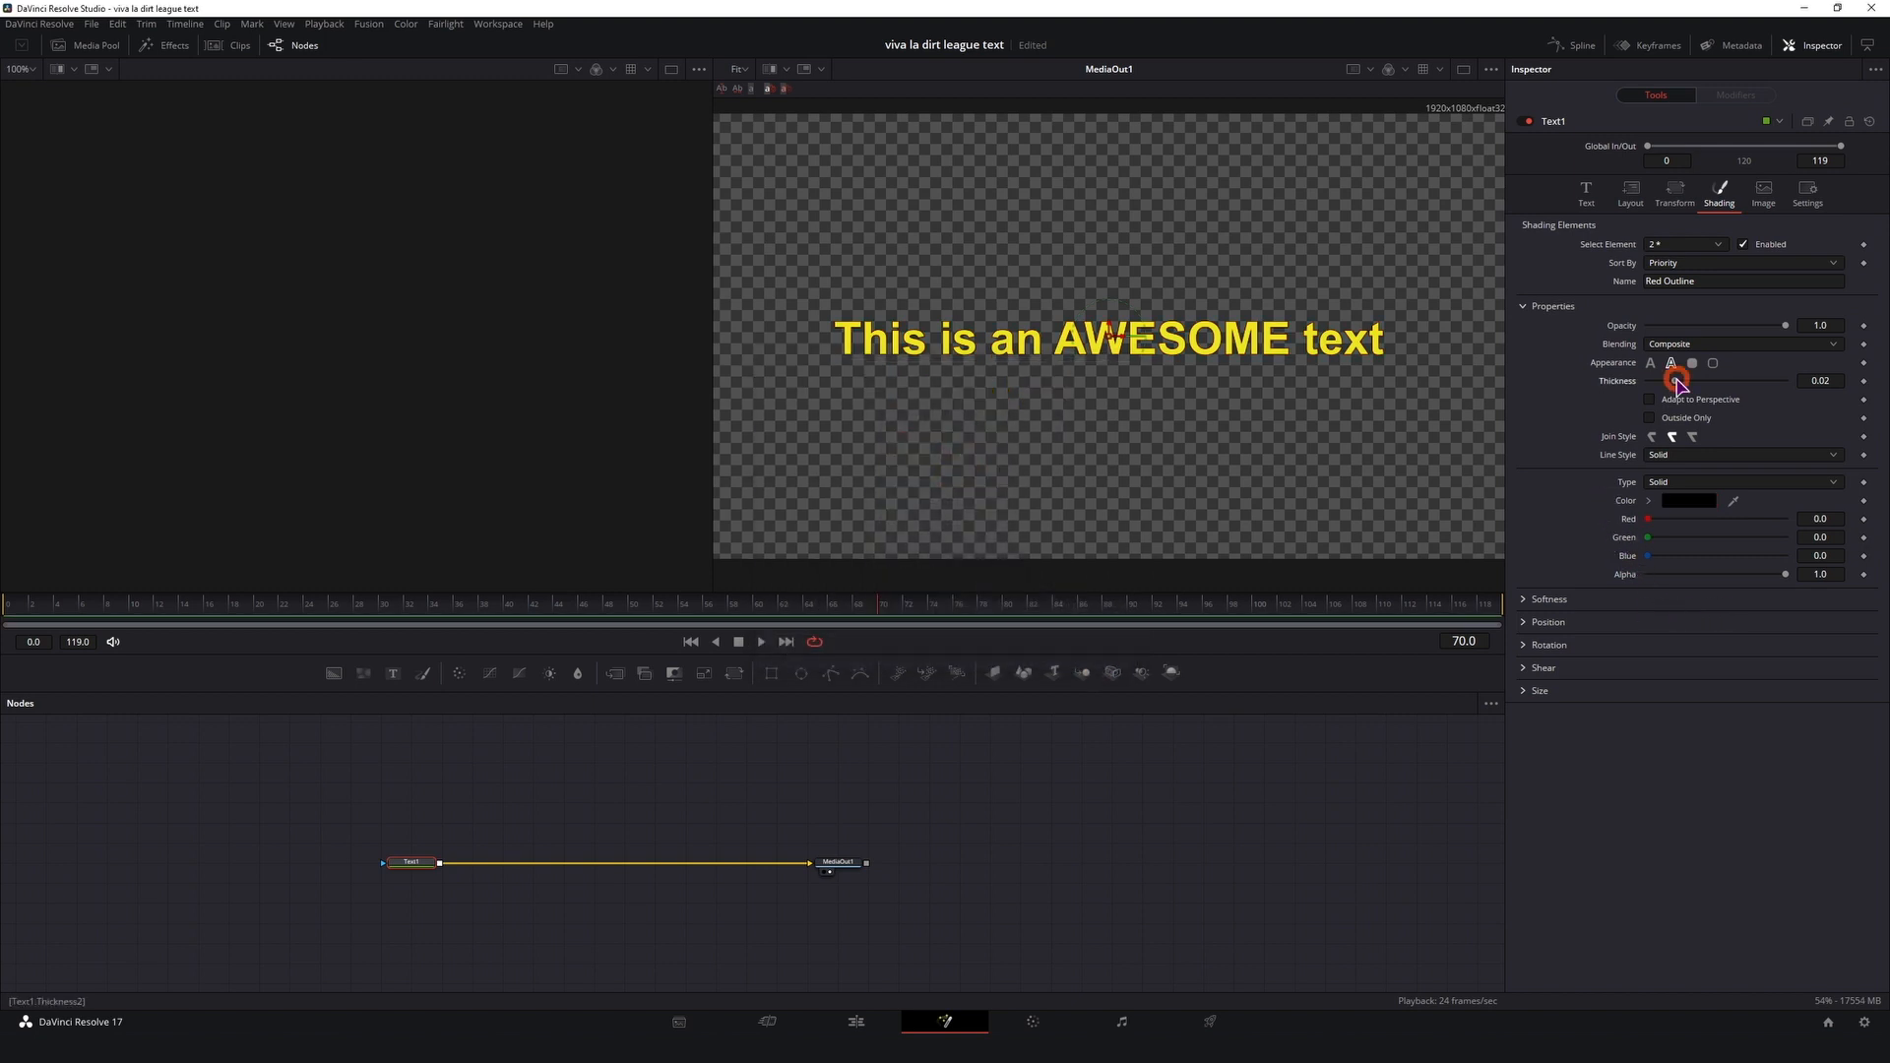
mouse_move(1675, 381)
left_mouse_down()
mouse_move(1758, 391)
mouse_move(1703, 386)
left_mouse_up()
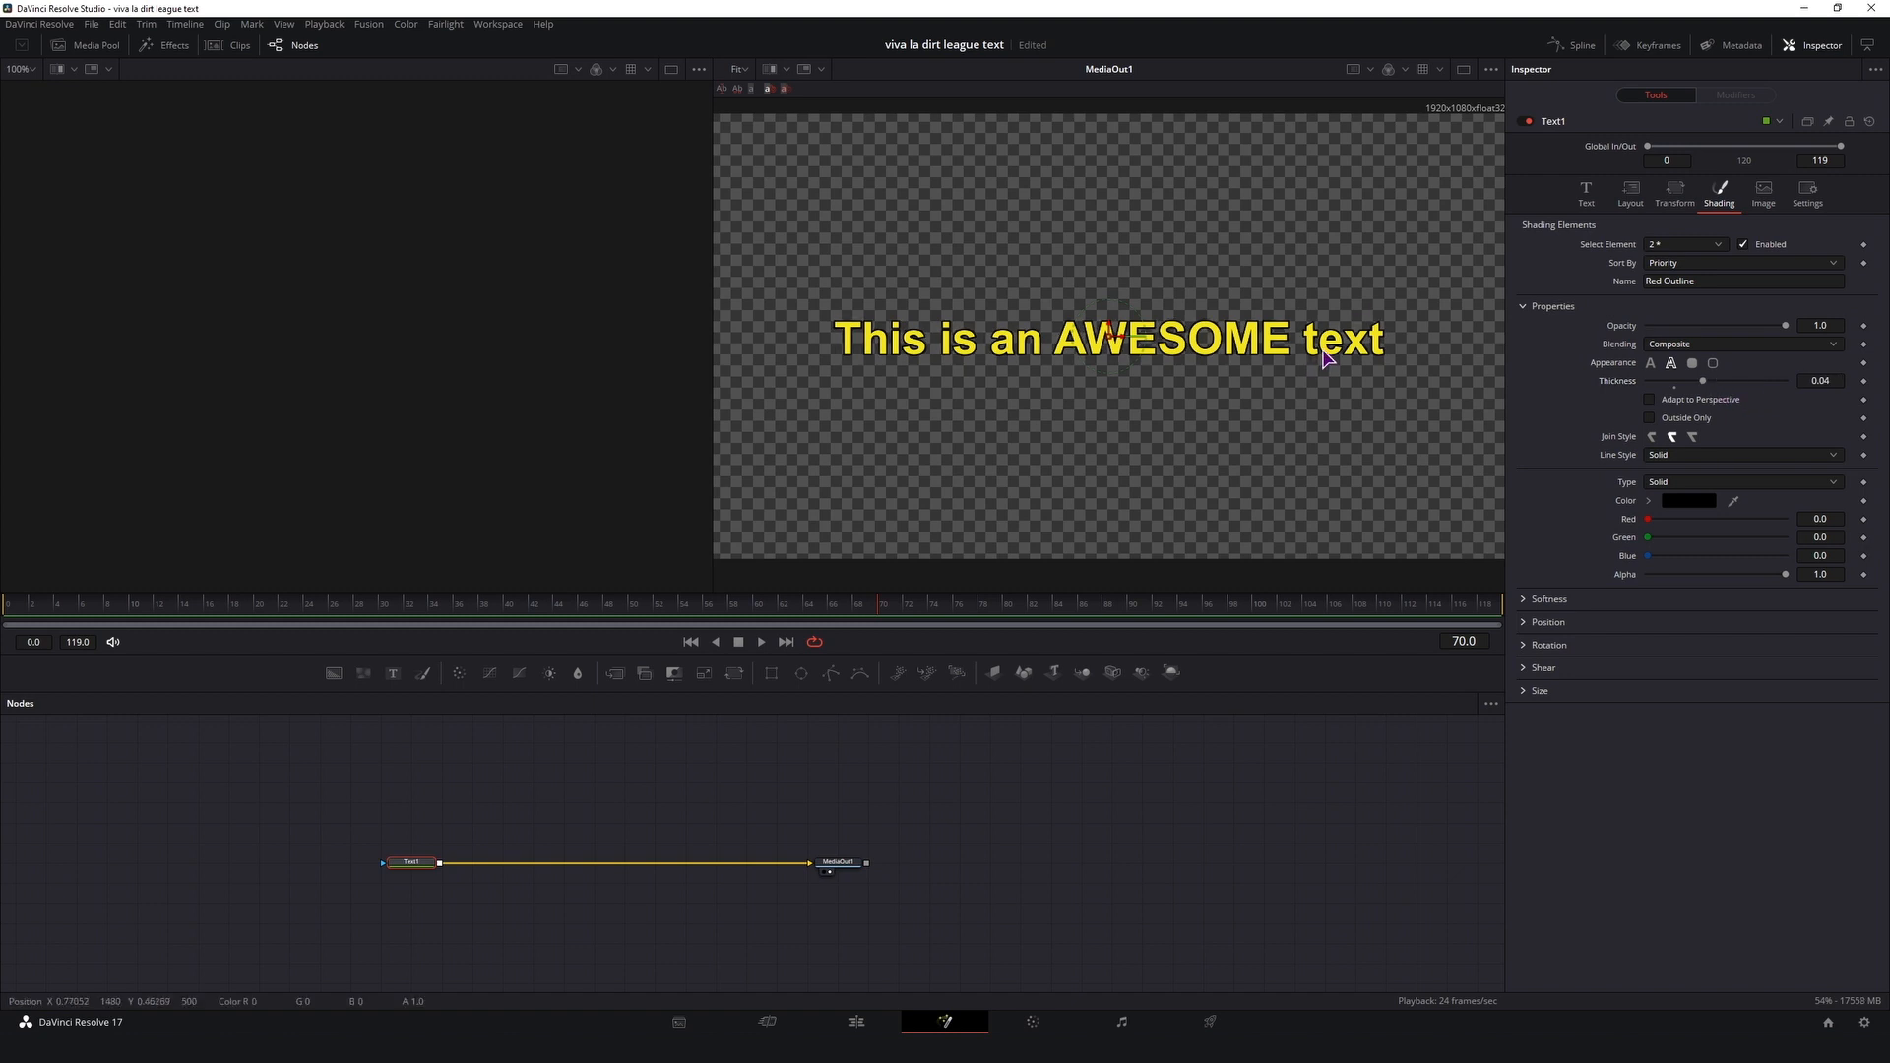
Step: Enable shading element 3 of the text to add the black shadow
left_click(1690, 246)
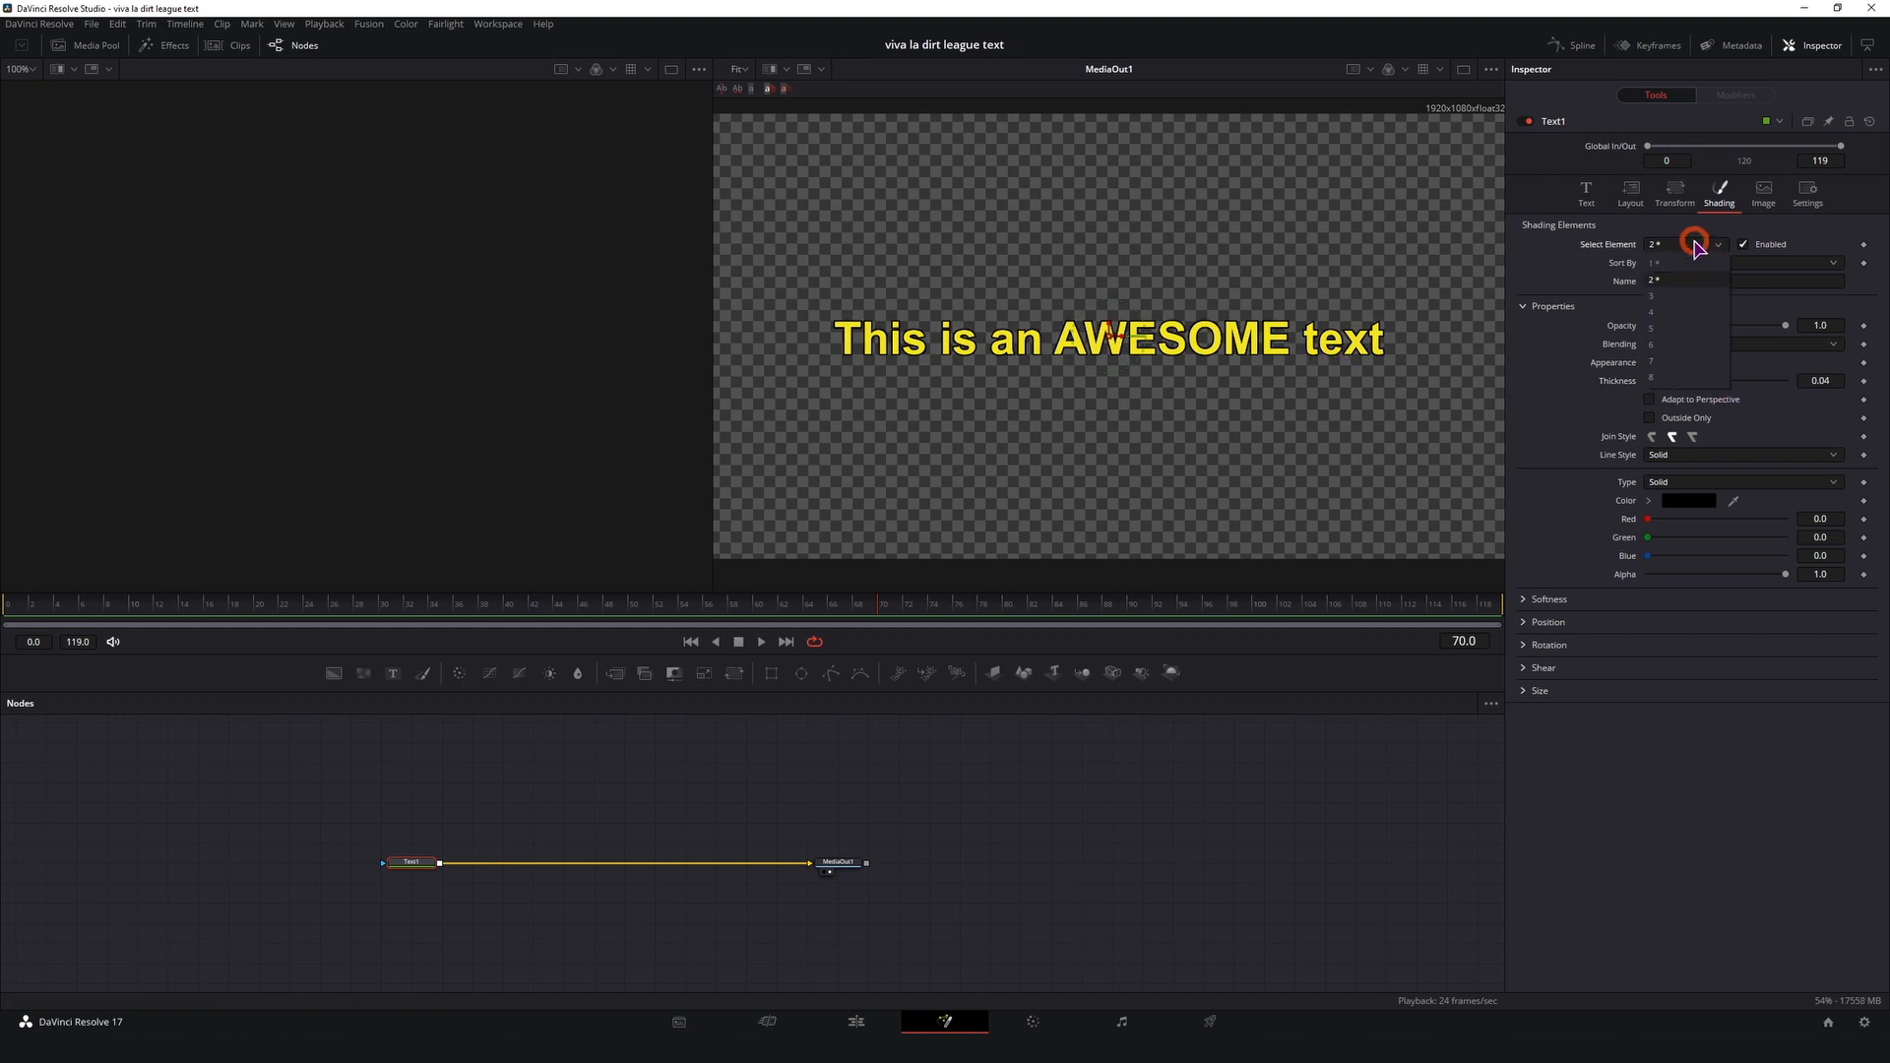
left_click(1656, 298)
left_click(1743, 245)
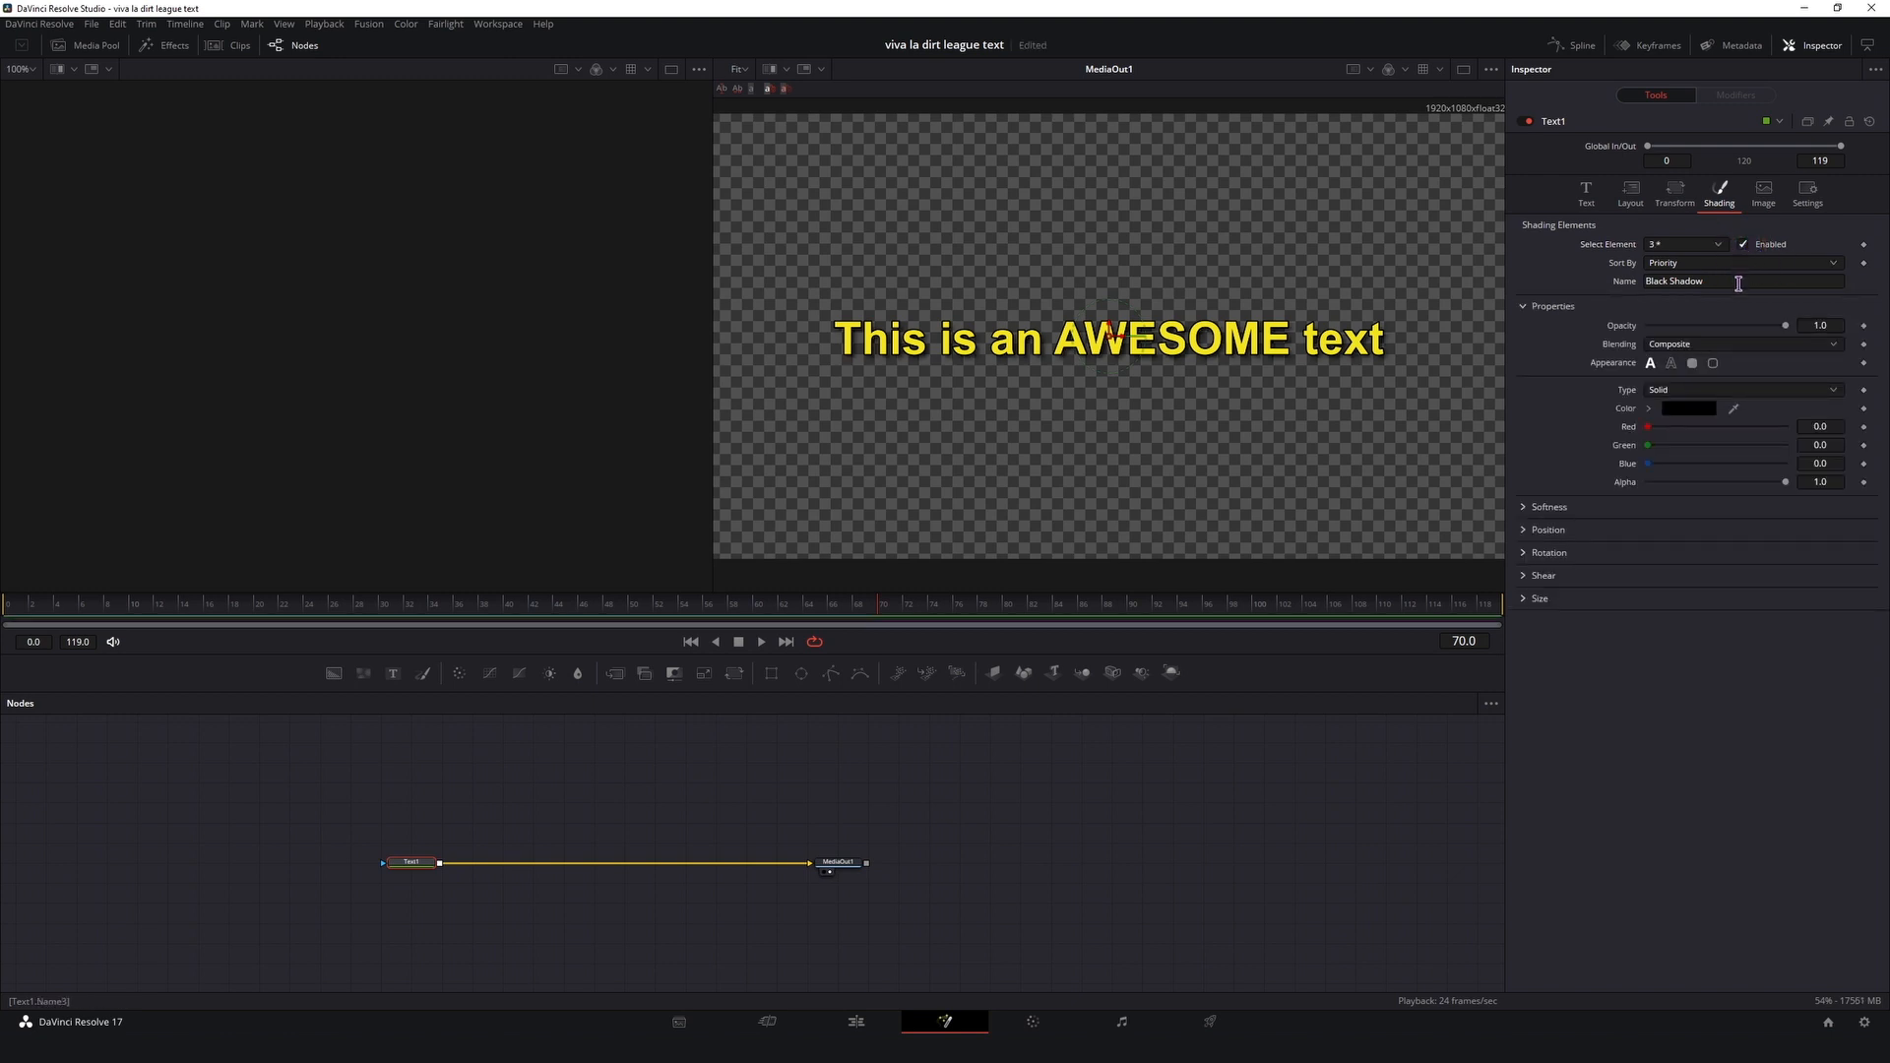
Step: Try an X offset of 0.065 for the black shadow and undo that offset change
left_click(1522, 531)
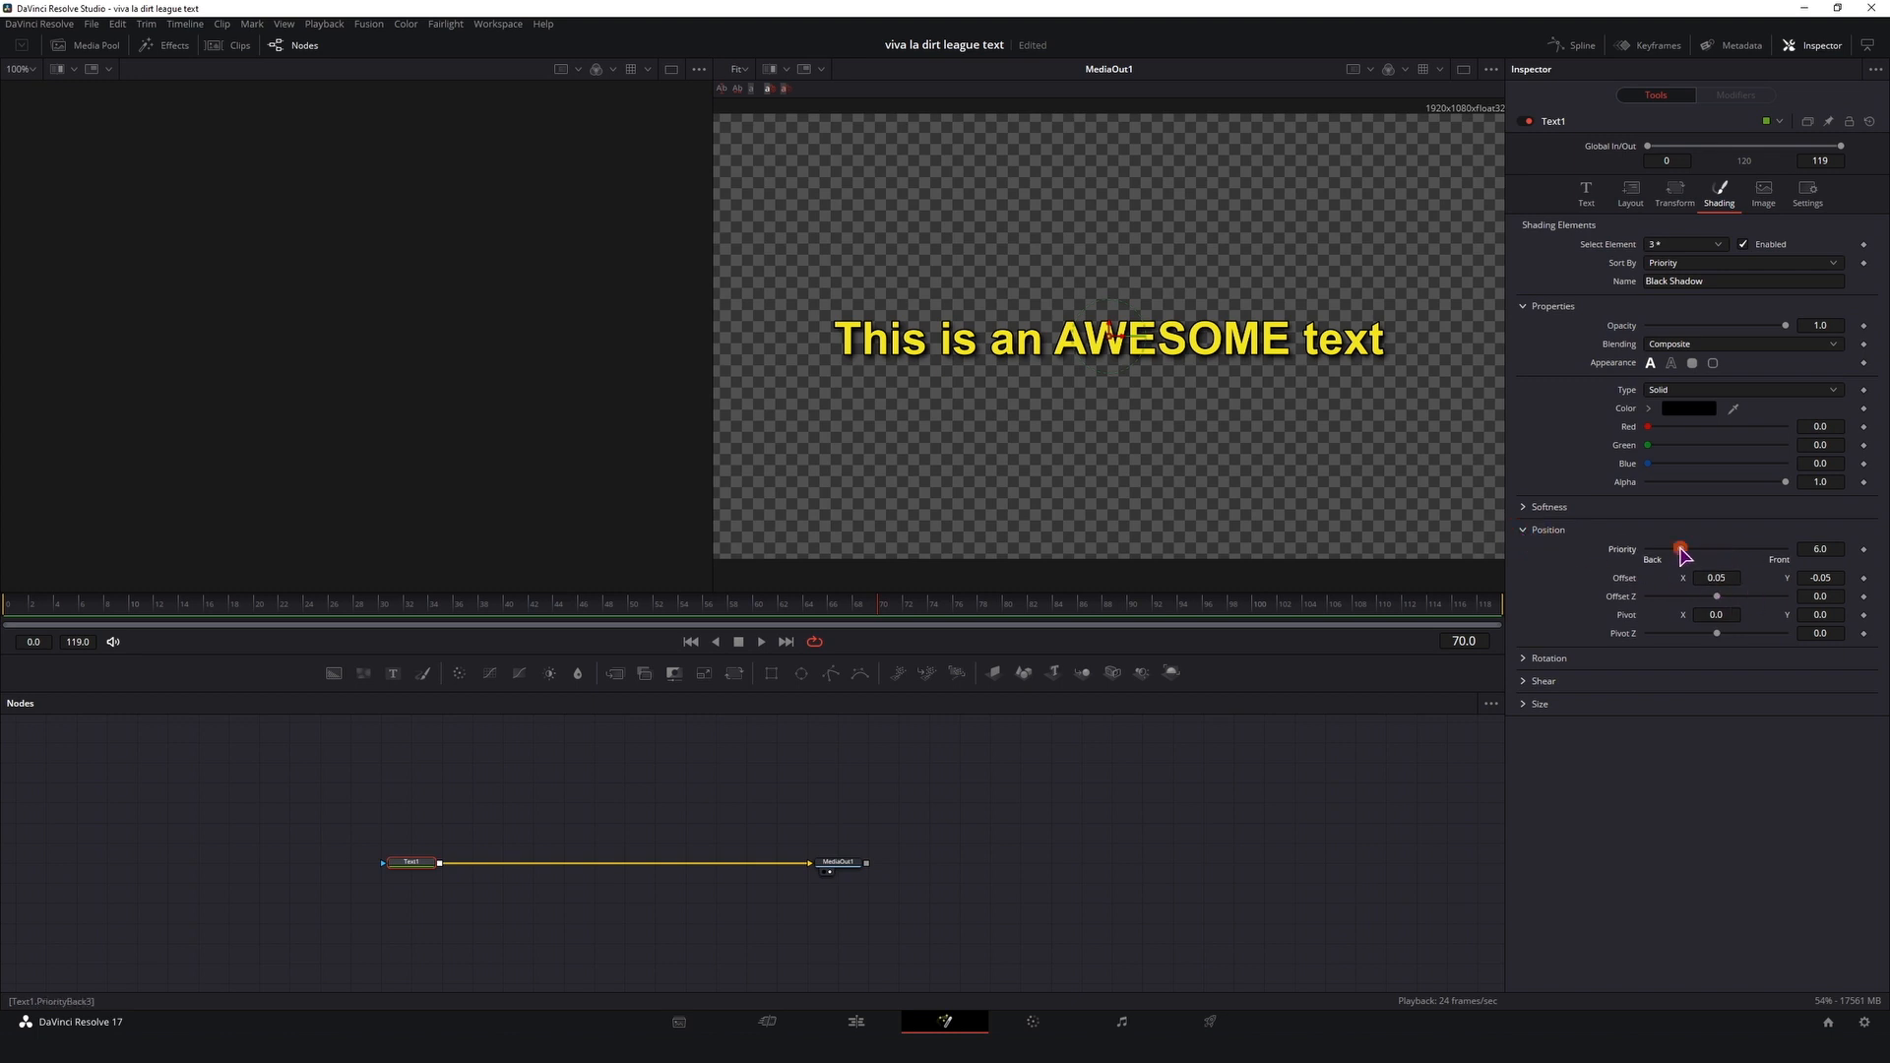
left_click_drag(1713, 578, 1669, 585)
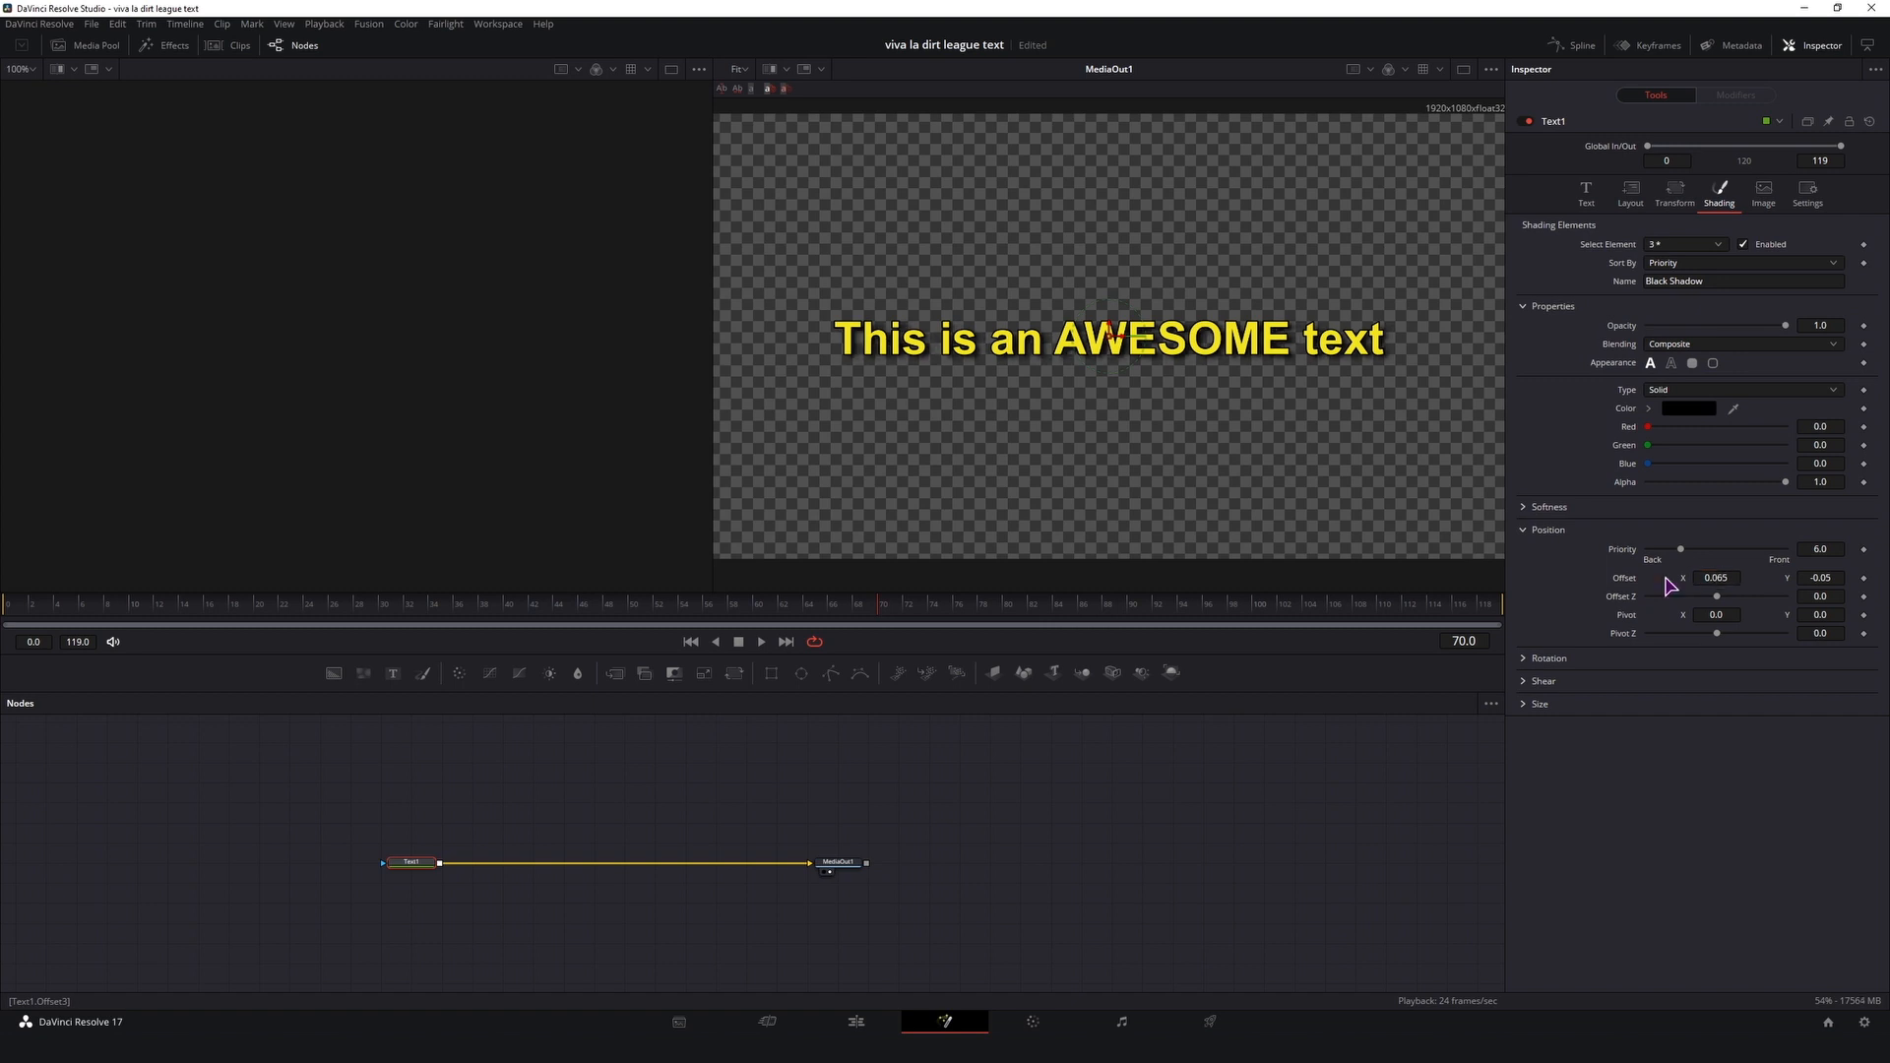
key("ctrl+z")
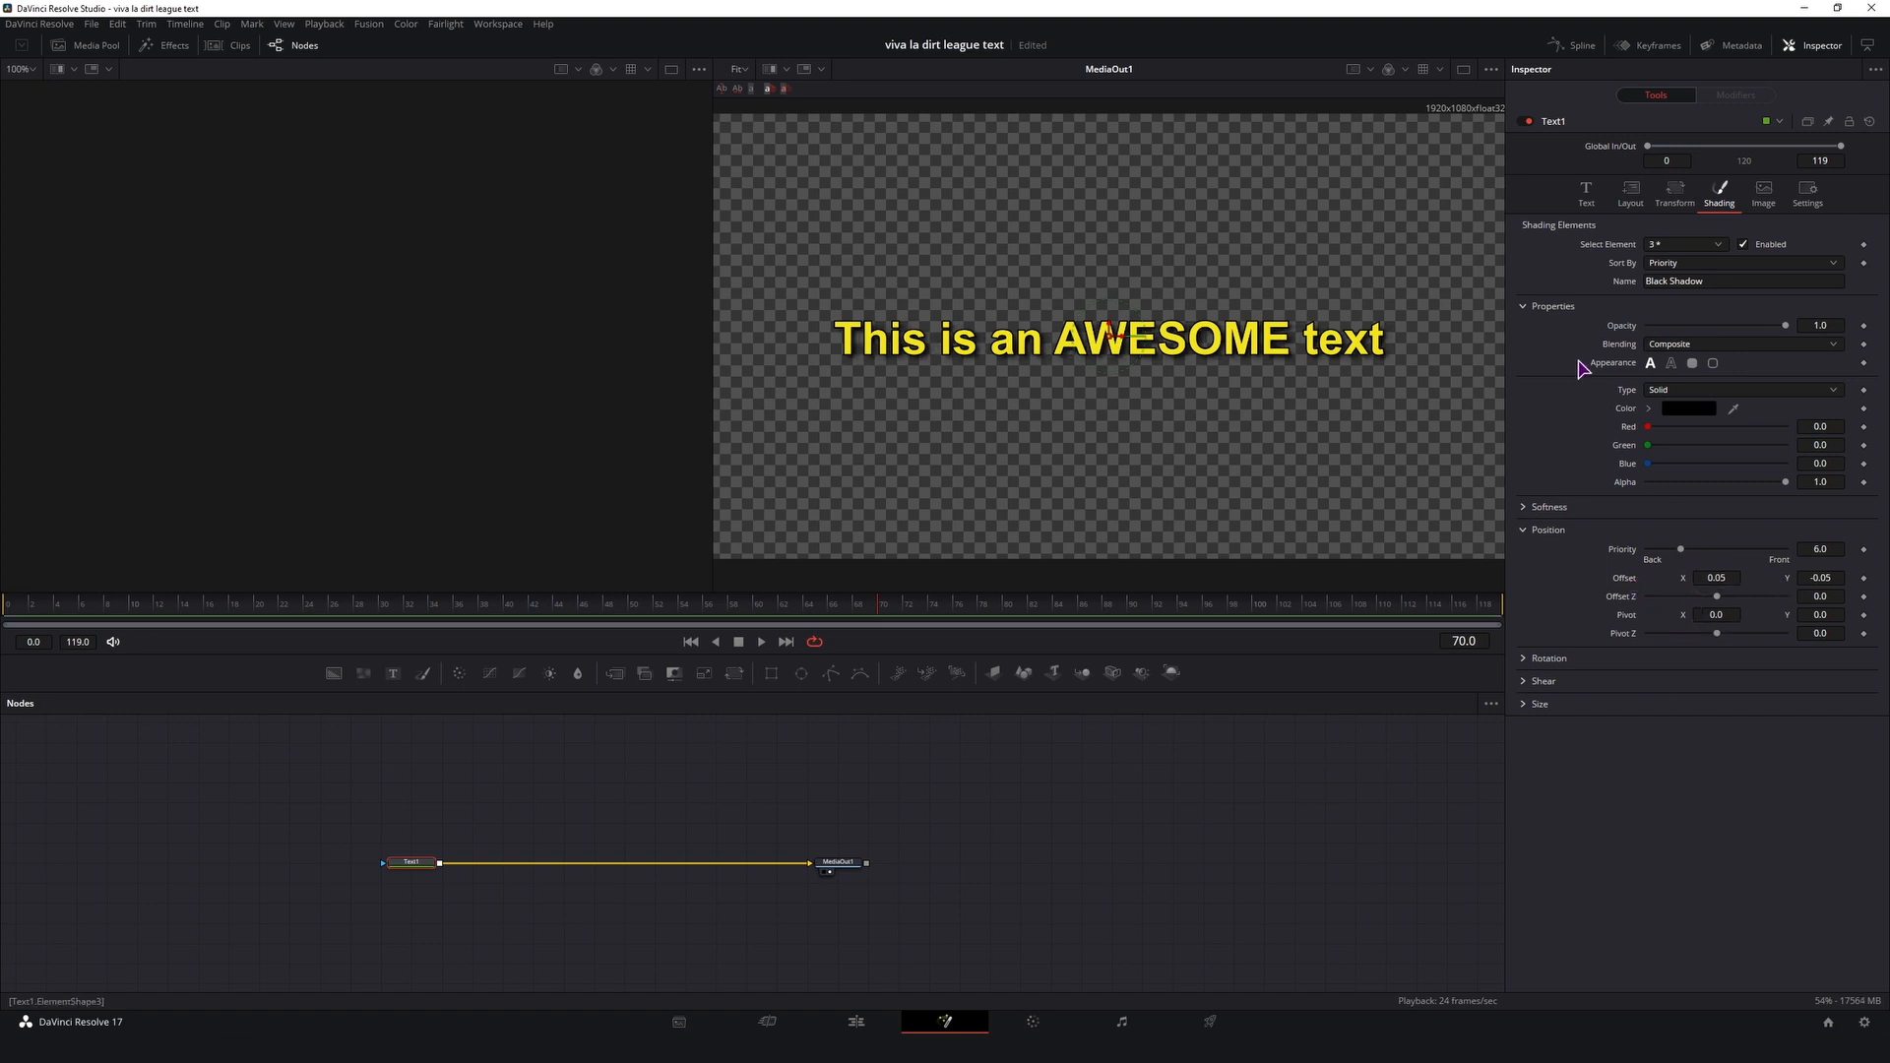
Step: Move the Text1 node away from MediaOut1 and insert a Transform node on the connection between them
left_click_drag(409, 867, 379, 866)
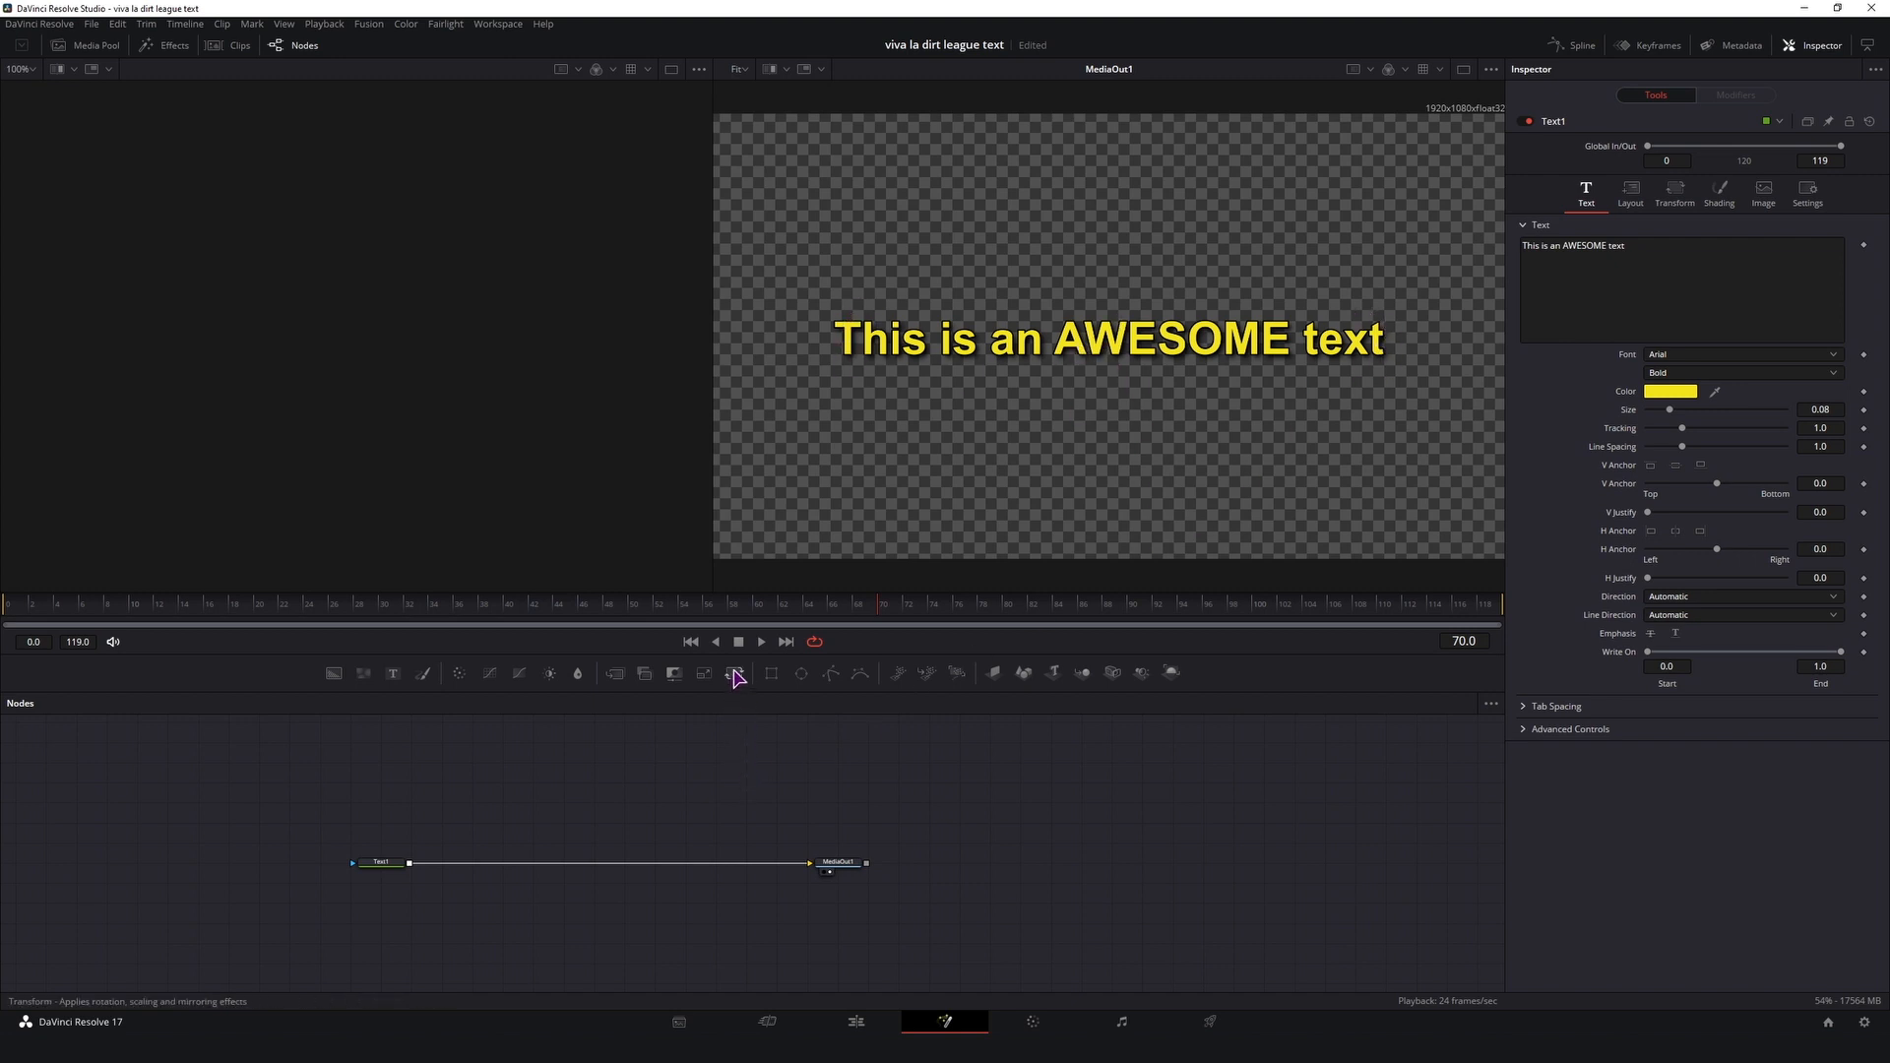
left_click_drag(735, 674, 473, 867)
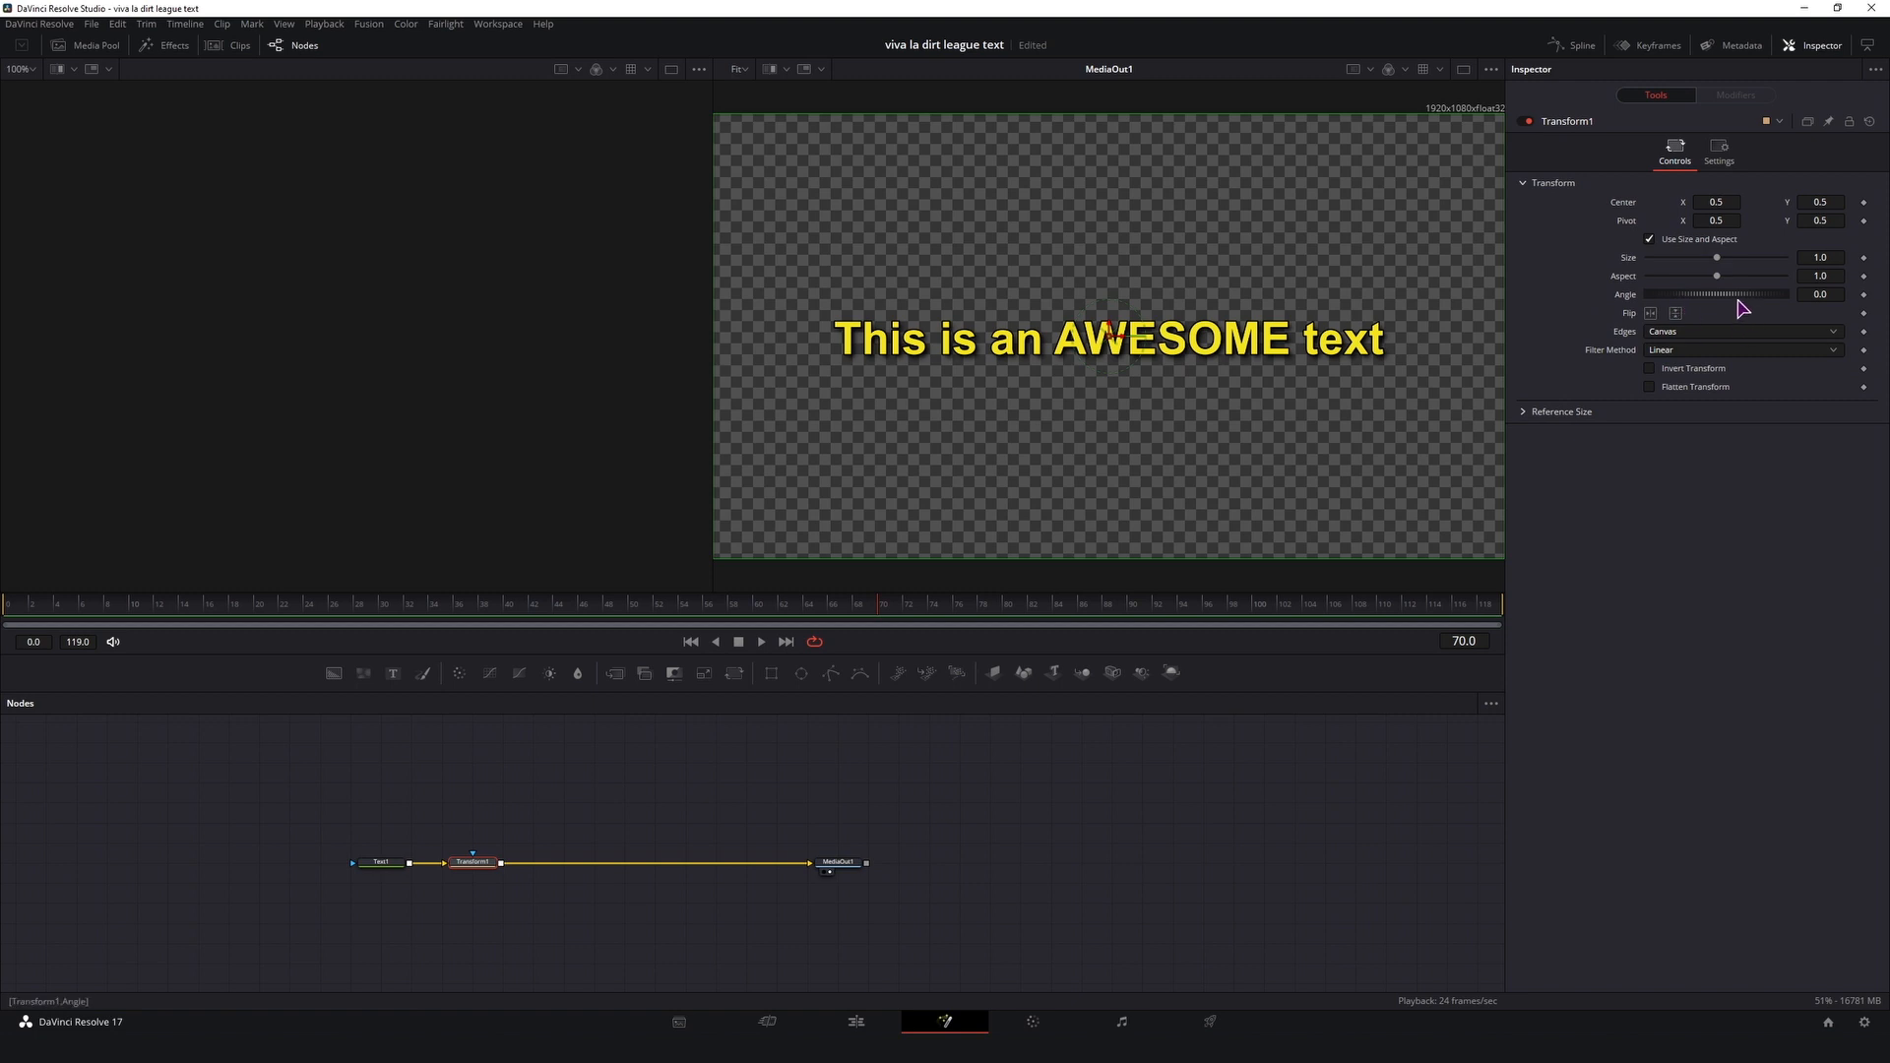
Step: Try rotating the caption with Transform1, including around a pivot X of 0.8, and undo the changes
left_click_drag(1743, 298, 1634, 301)
double_click(1627, 297)
mouse_move(1689, 224)
left_mouse_down()
mouse_move(1822, 220)
mouse_move(1703, 222)
left_mouse_up()
left_click_drag(1706, 295, 1730, 304)
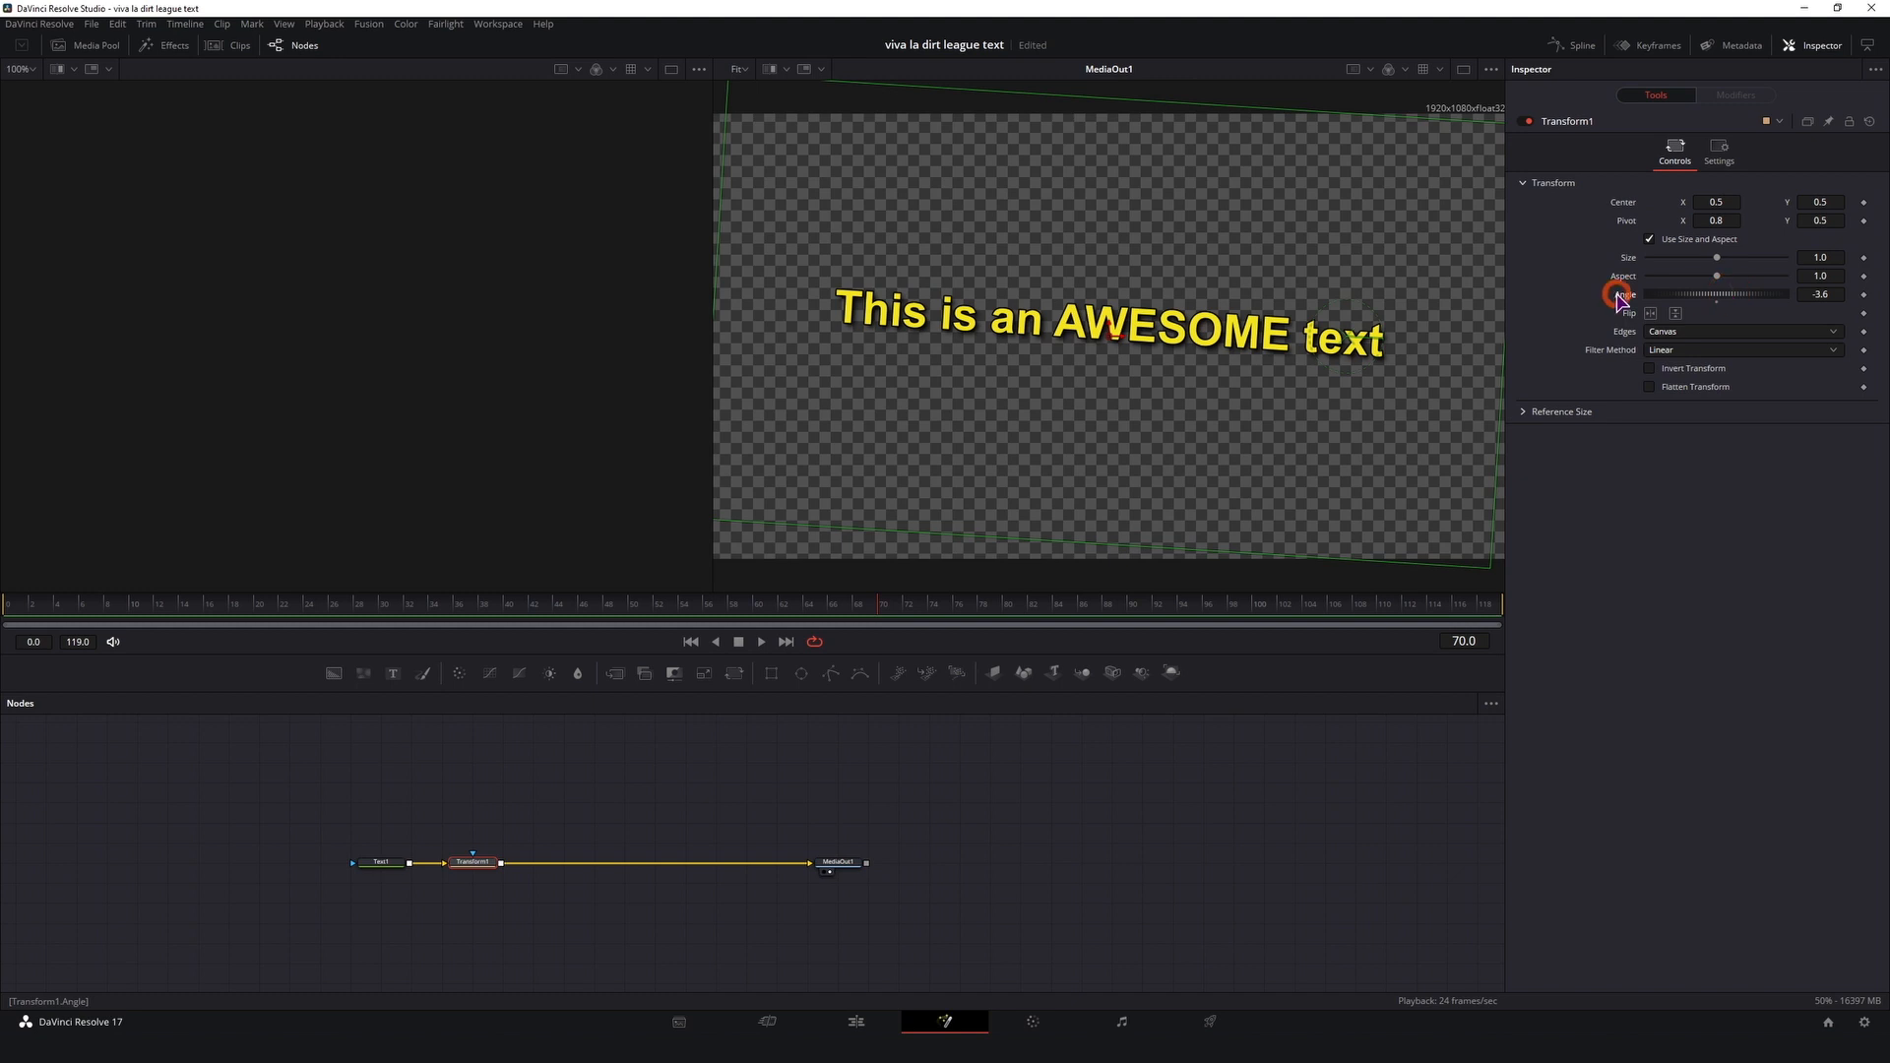
key("ctrl+z")
Step: Move the Text1 caption down to the lower edge of the frame and set its size to 0.05
left_click(381, 862)
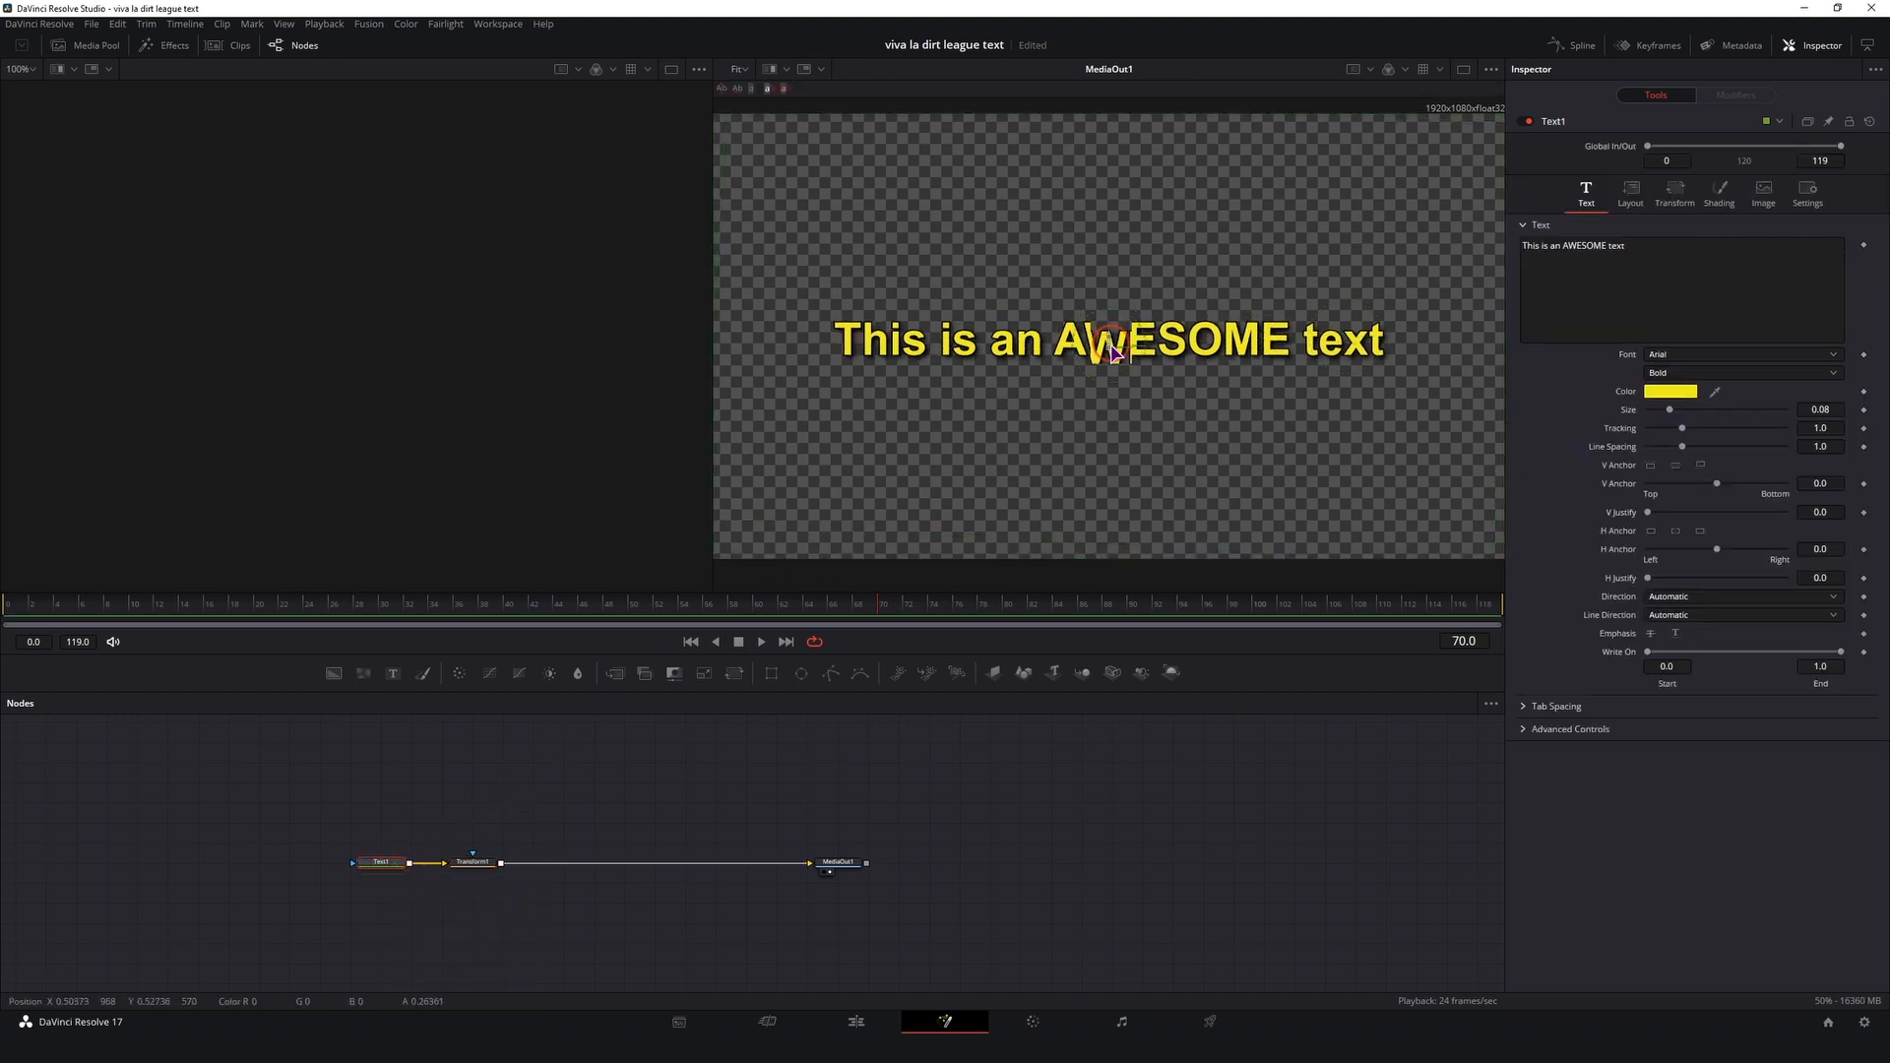
left_click_drag(1111, 333, 1107, 523)
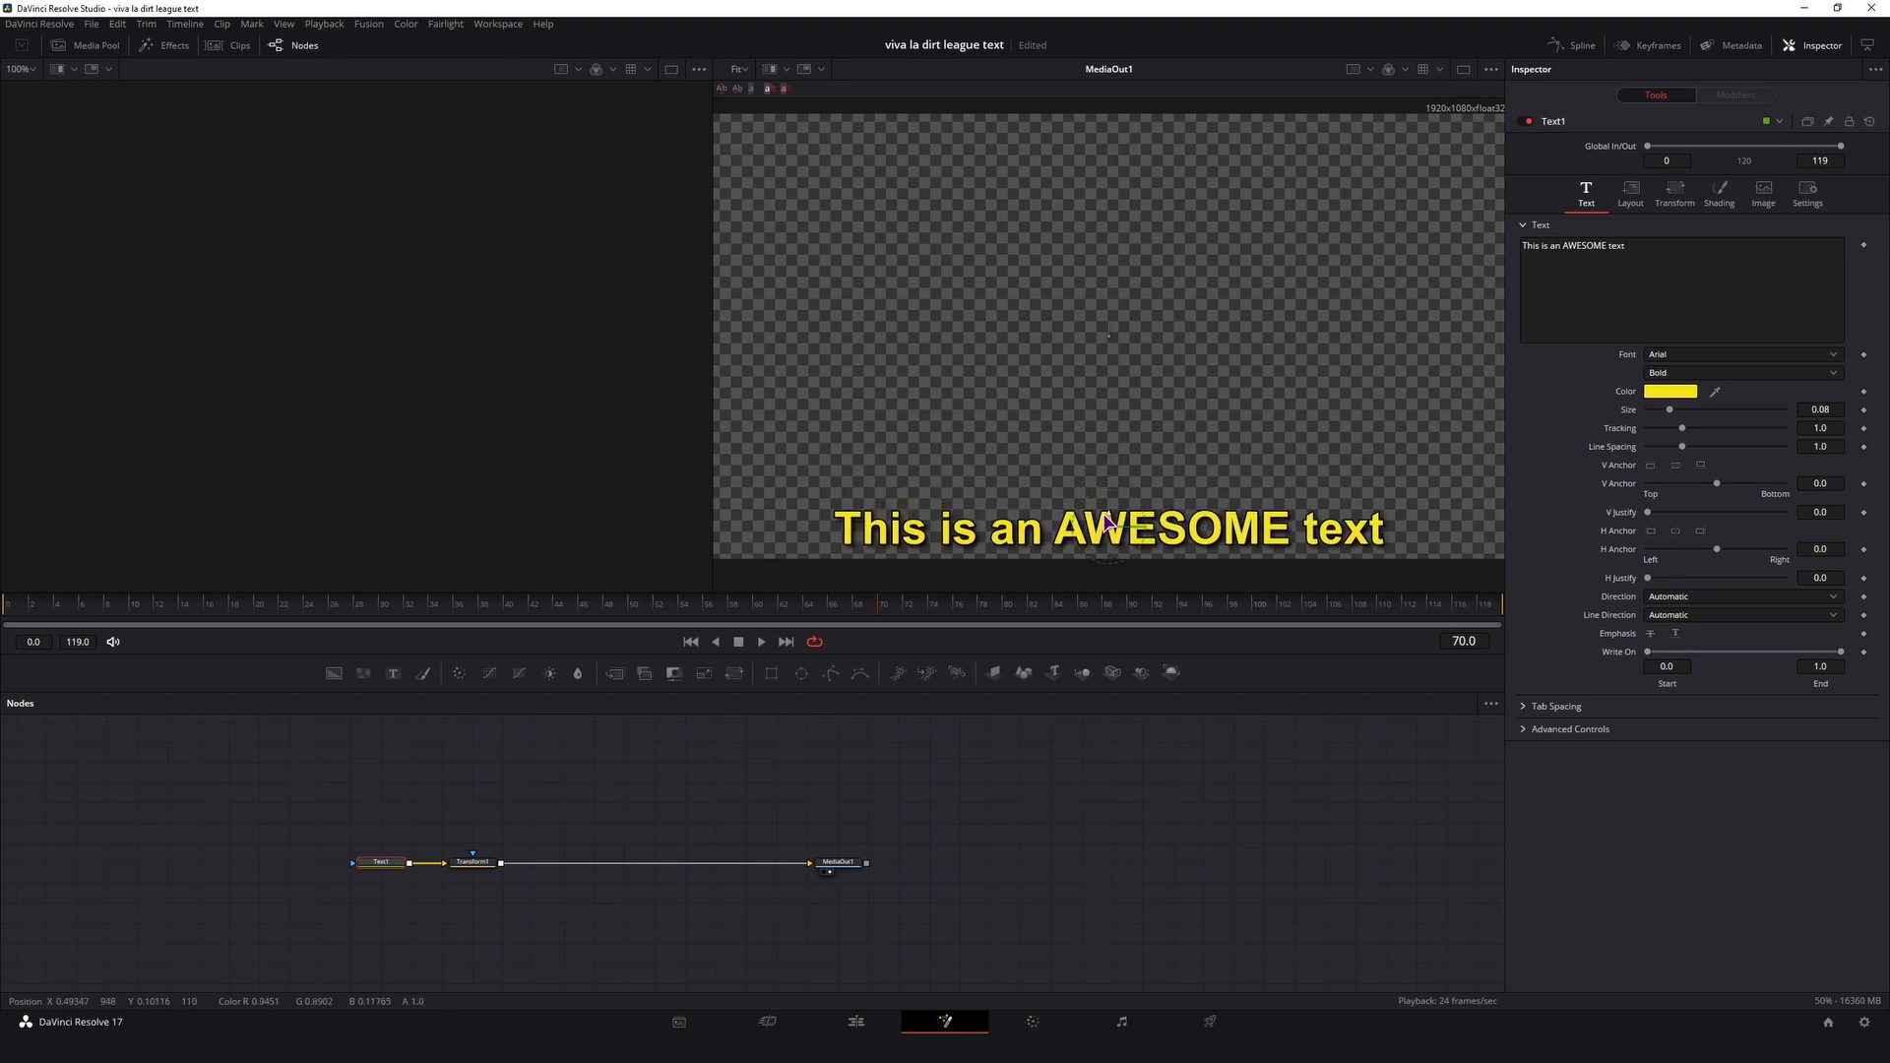
left_click(1829, 412)
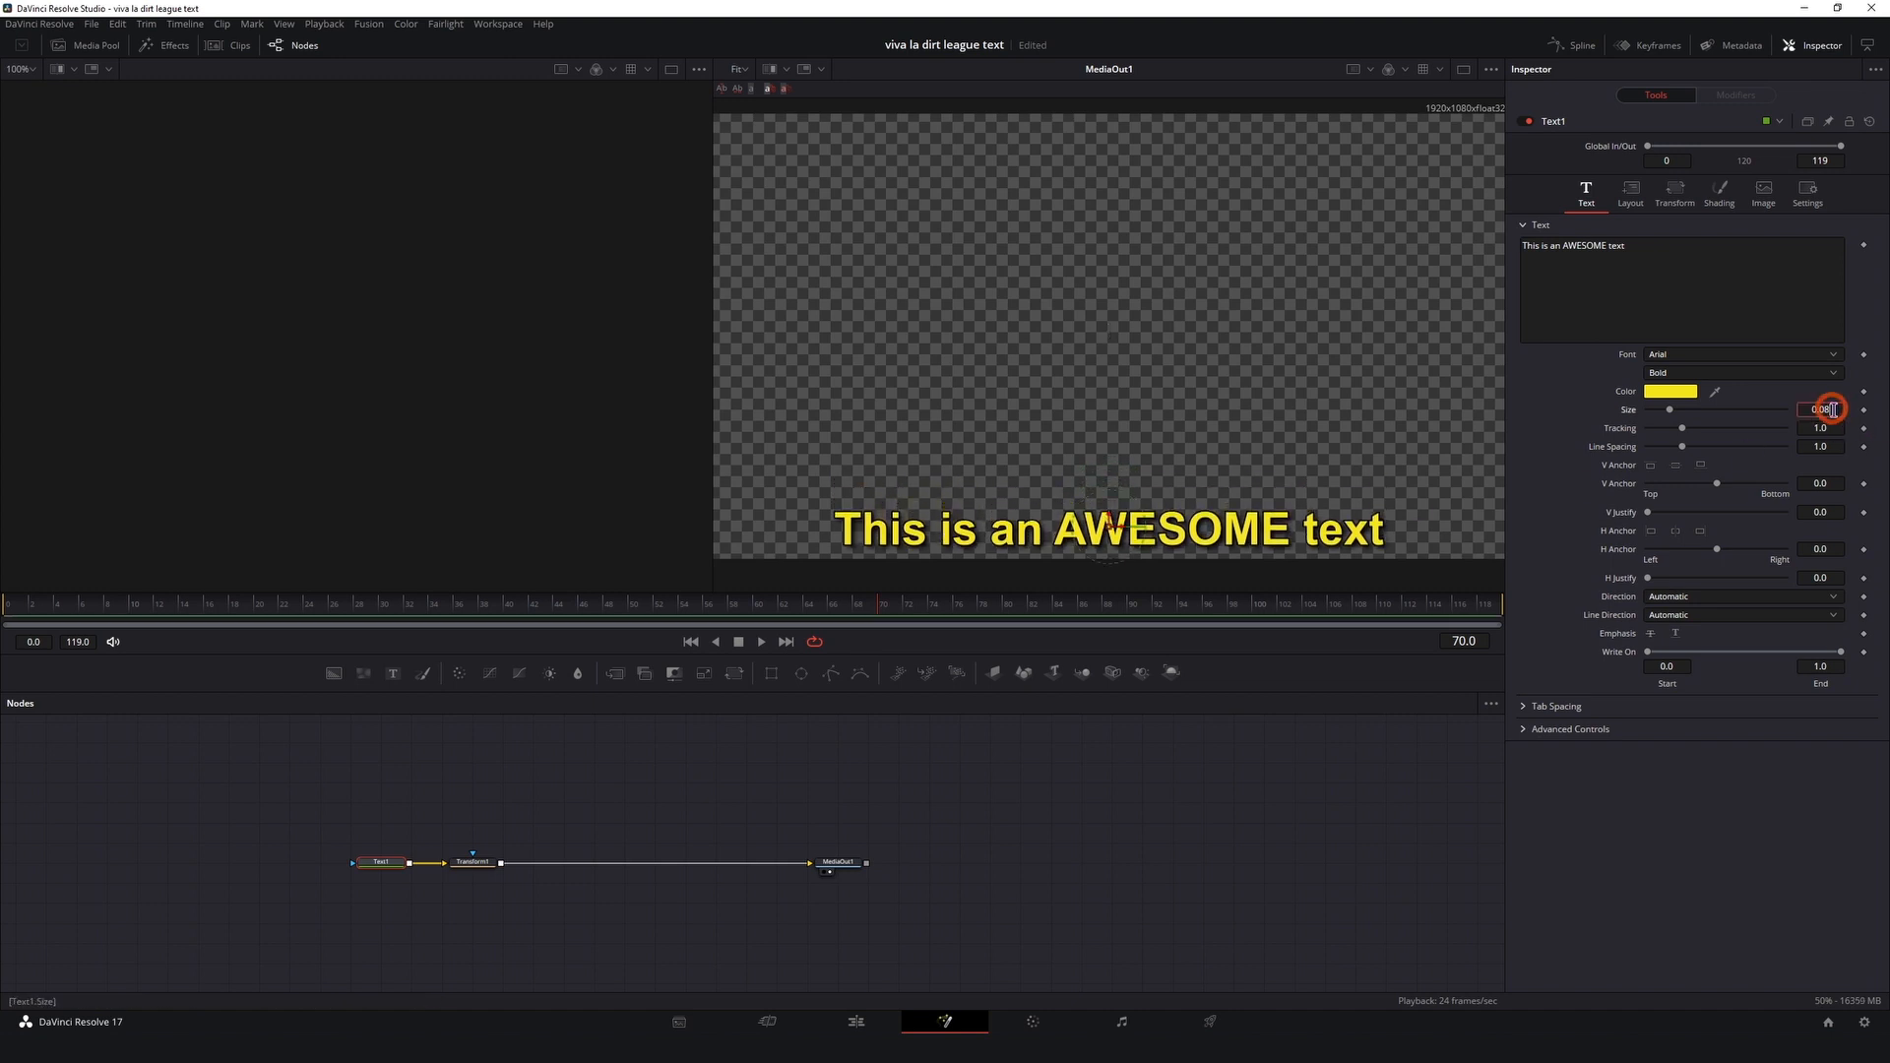
key("BackSpace")
type("5")
key("Tab")
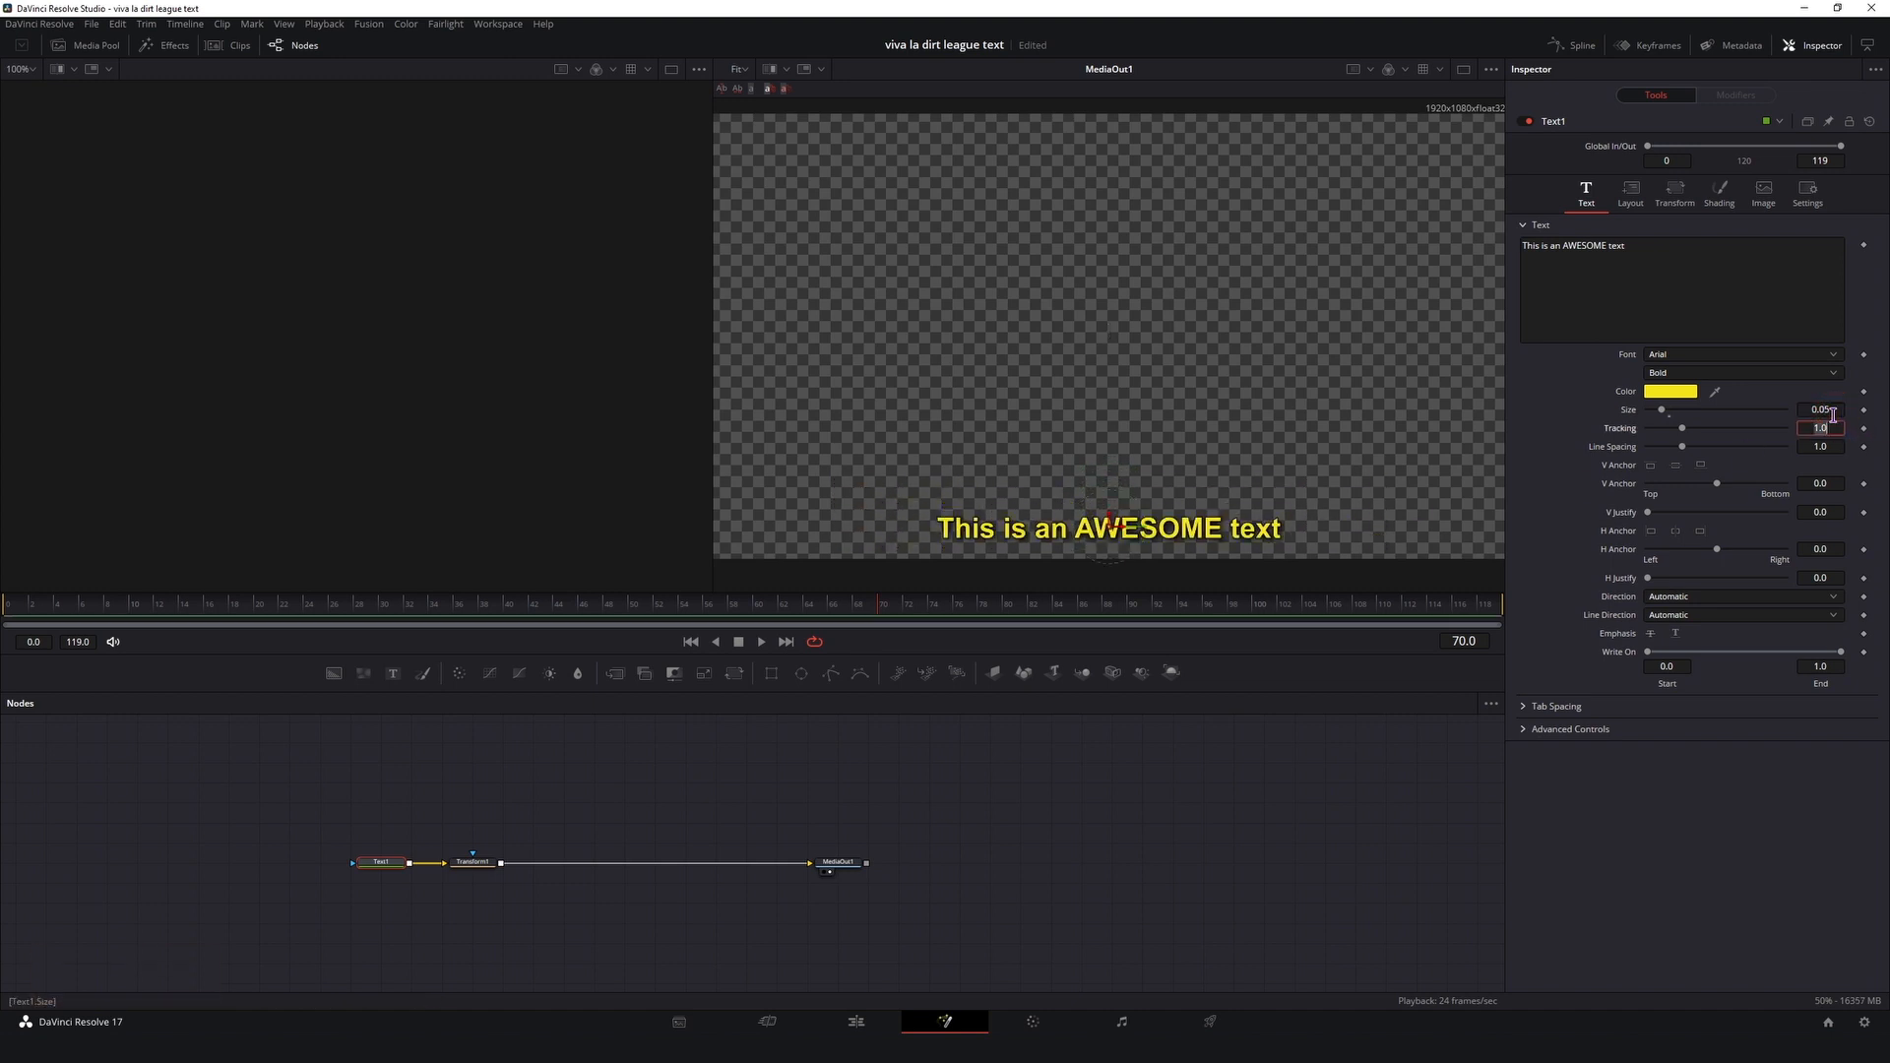
Step: Add the expression sin(time) to Transform1's angle and preview the rotation
left_click(482, 864)
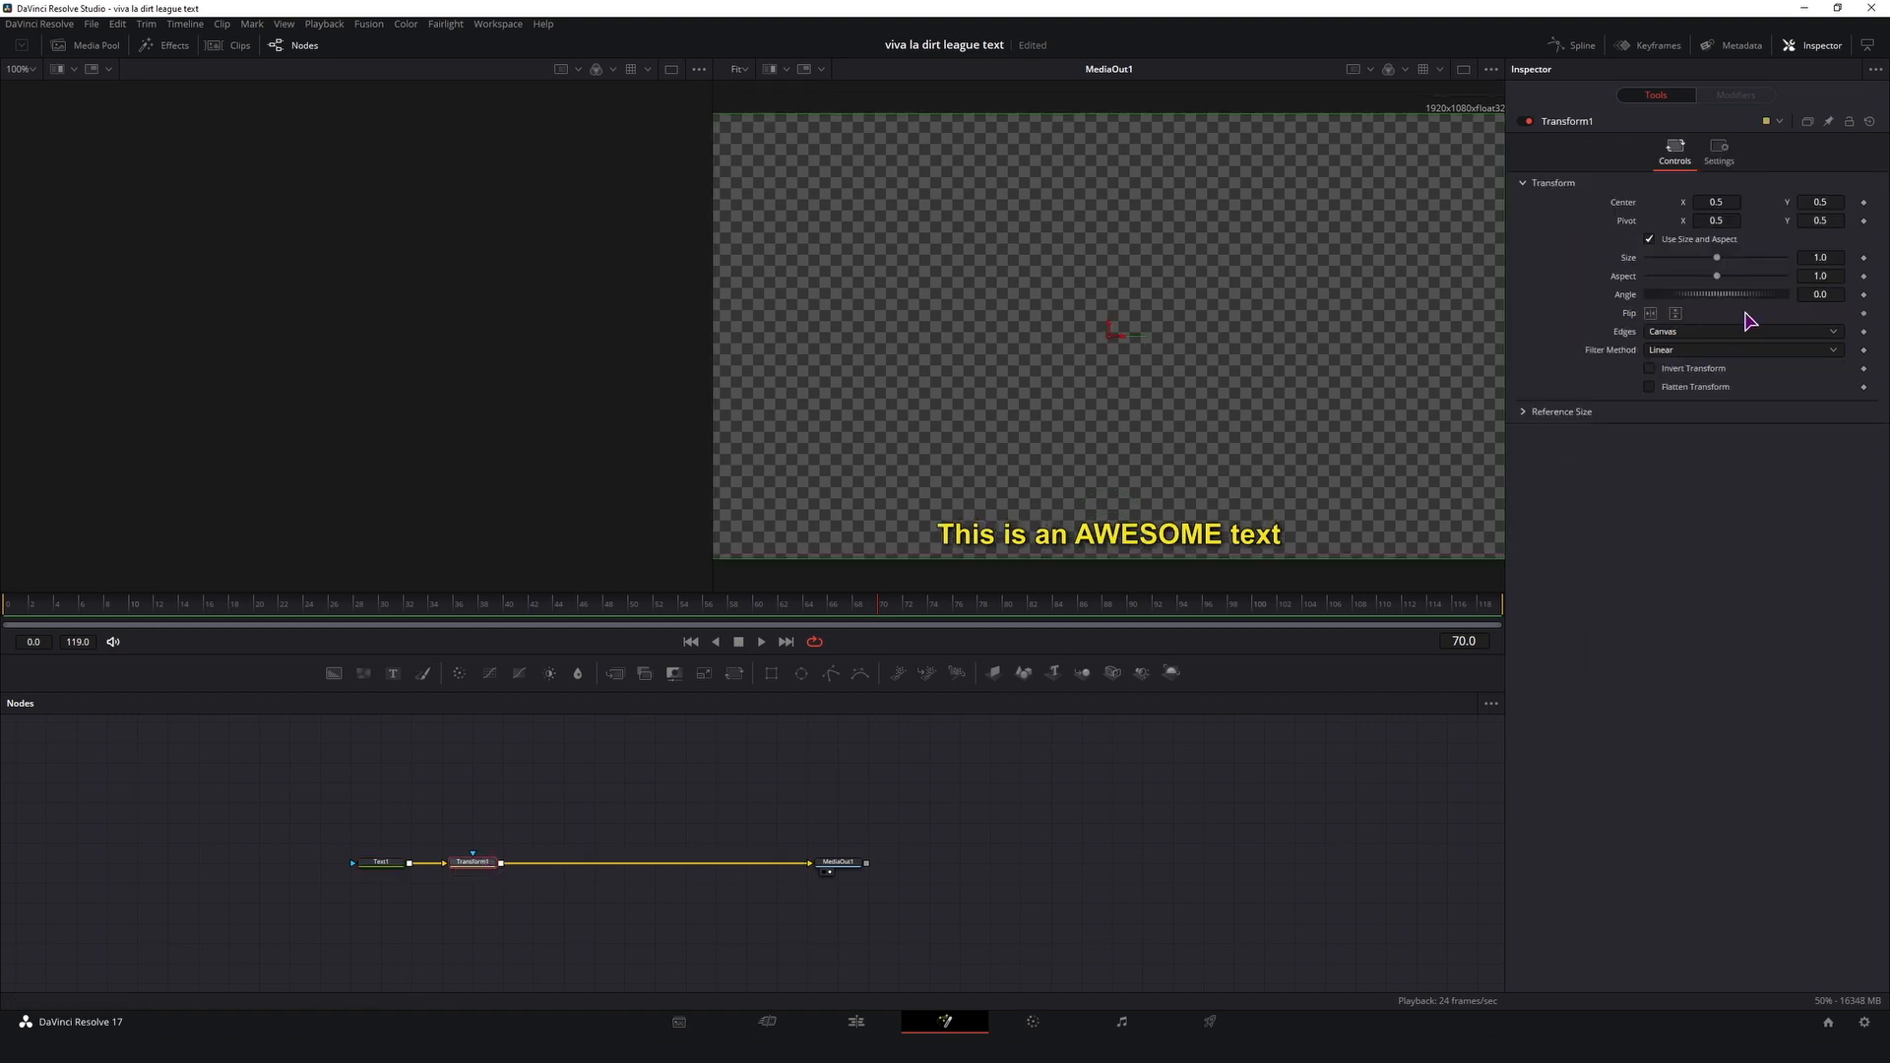
left_click(1833, 294)
type("=")
key("Return")
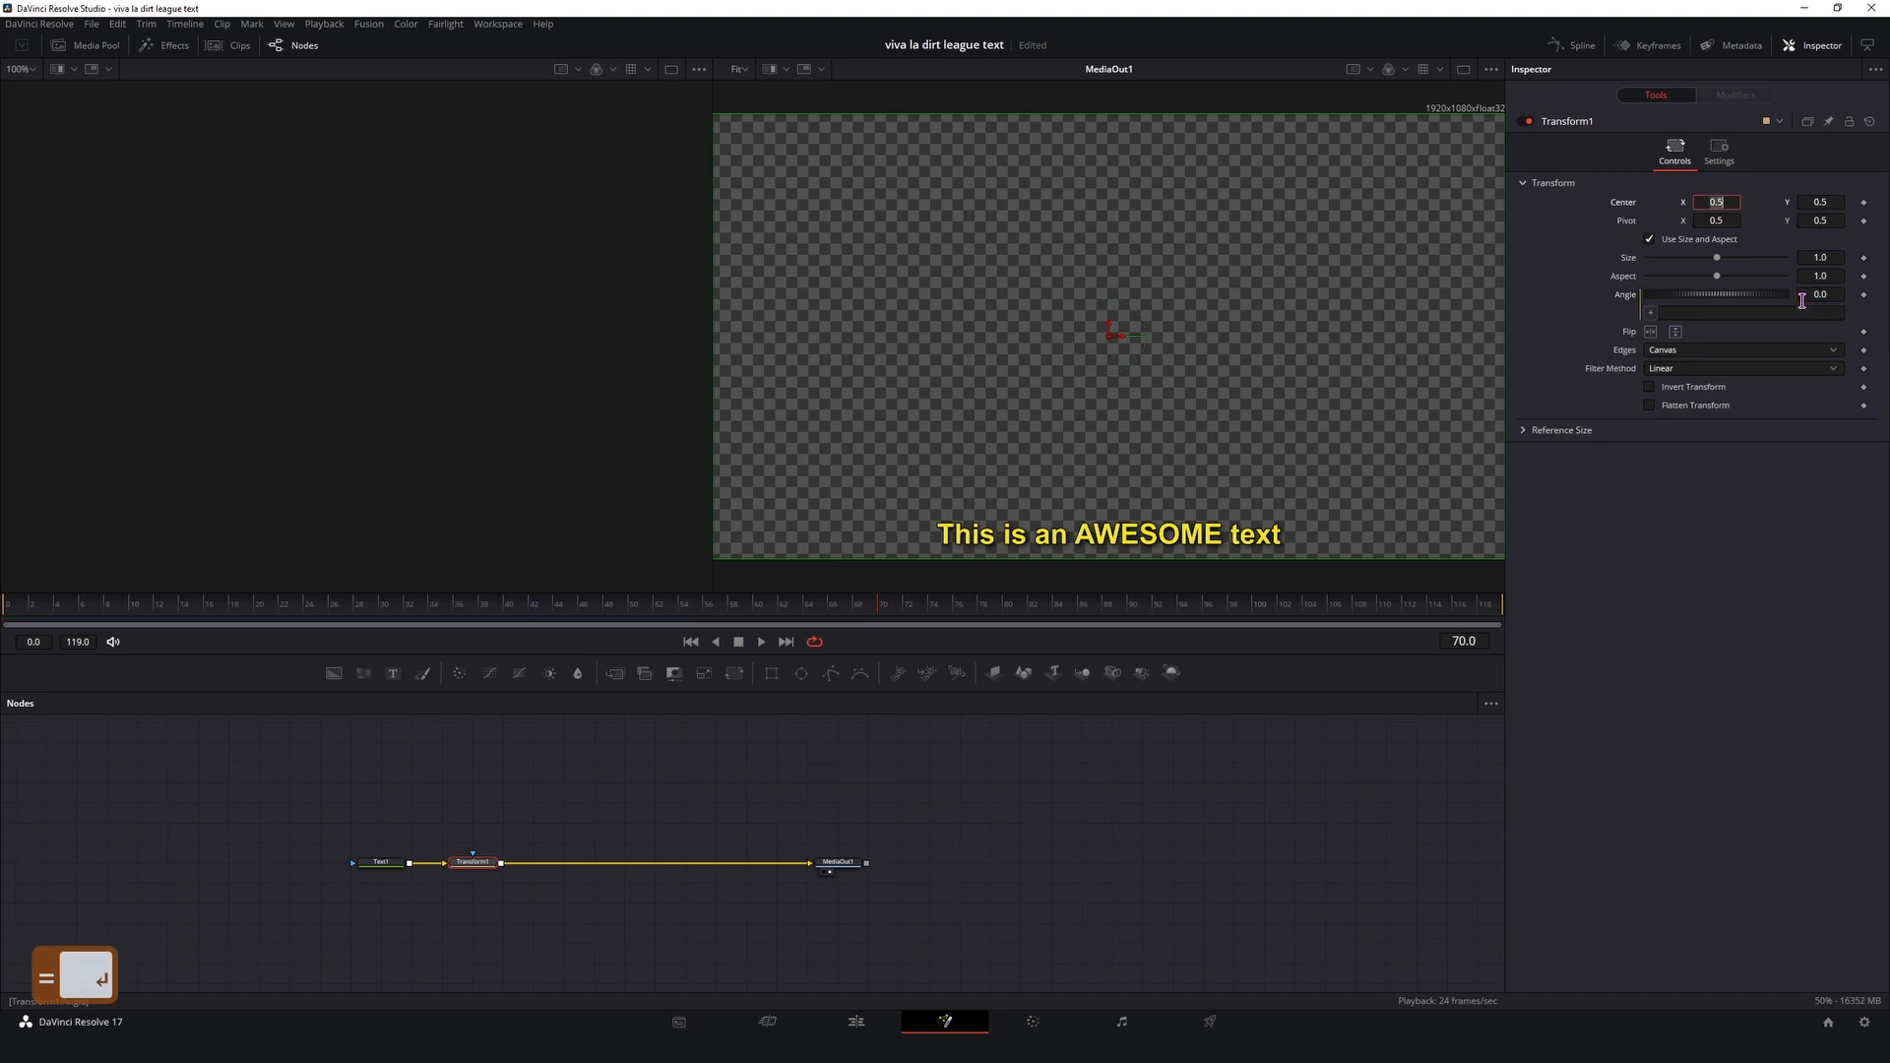
left_click(1737, 311)
type("si")
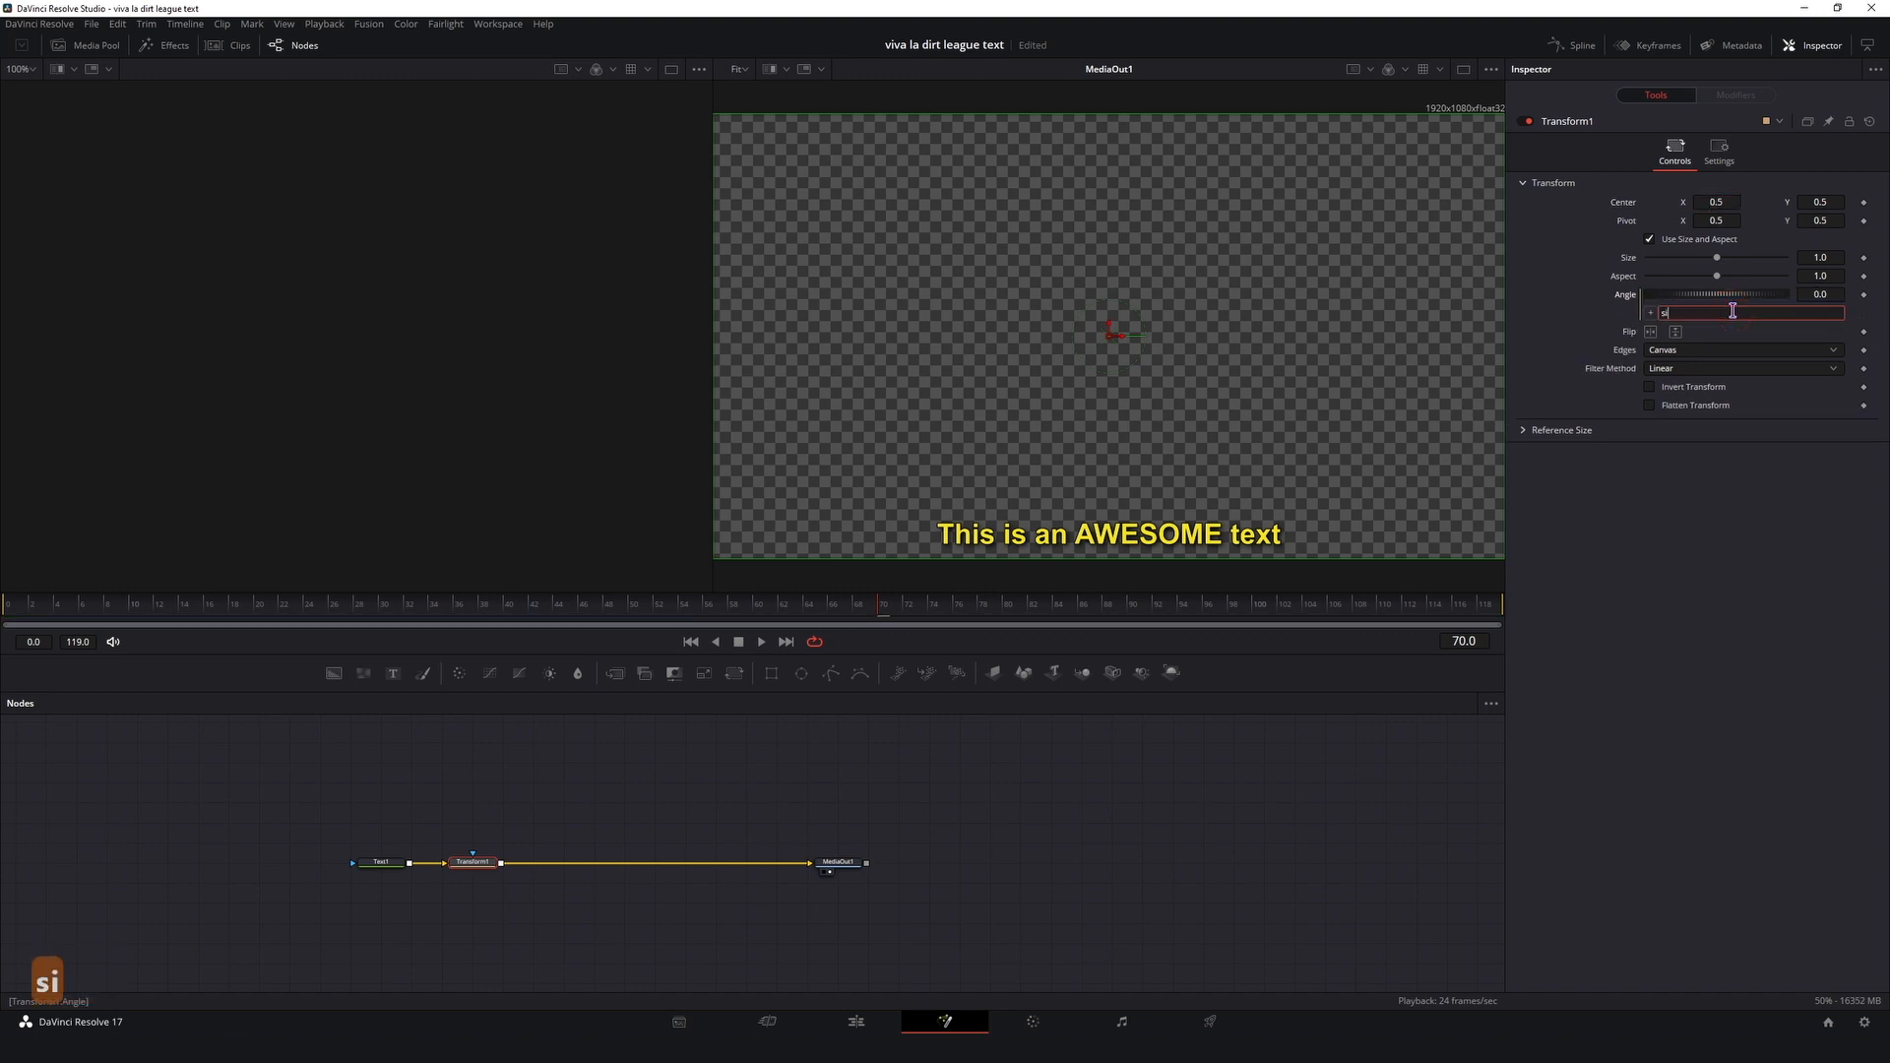
type("n(time)")
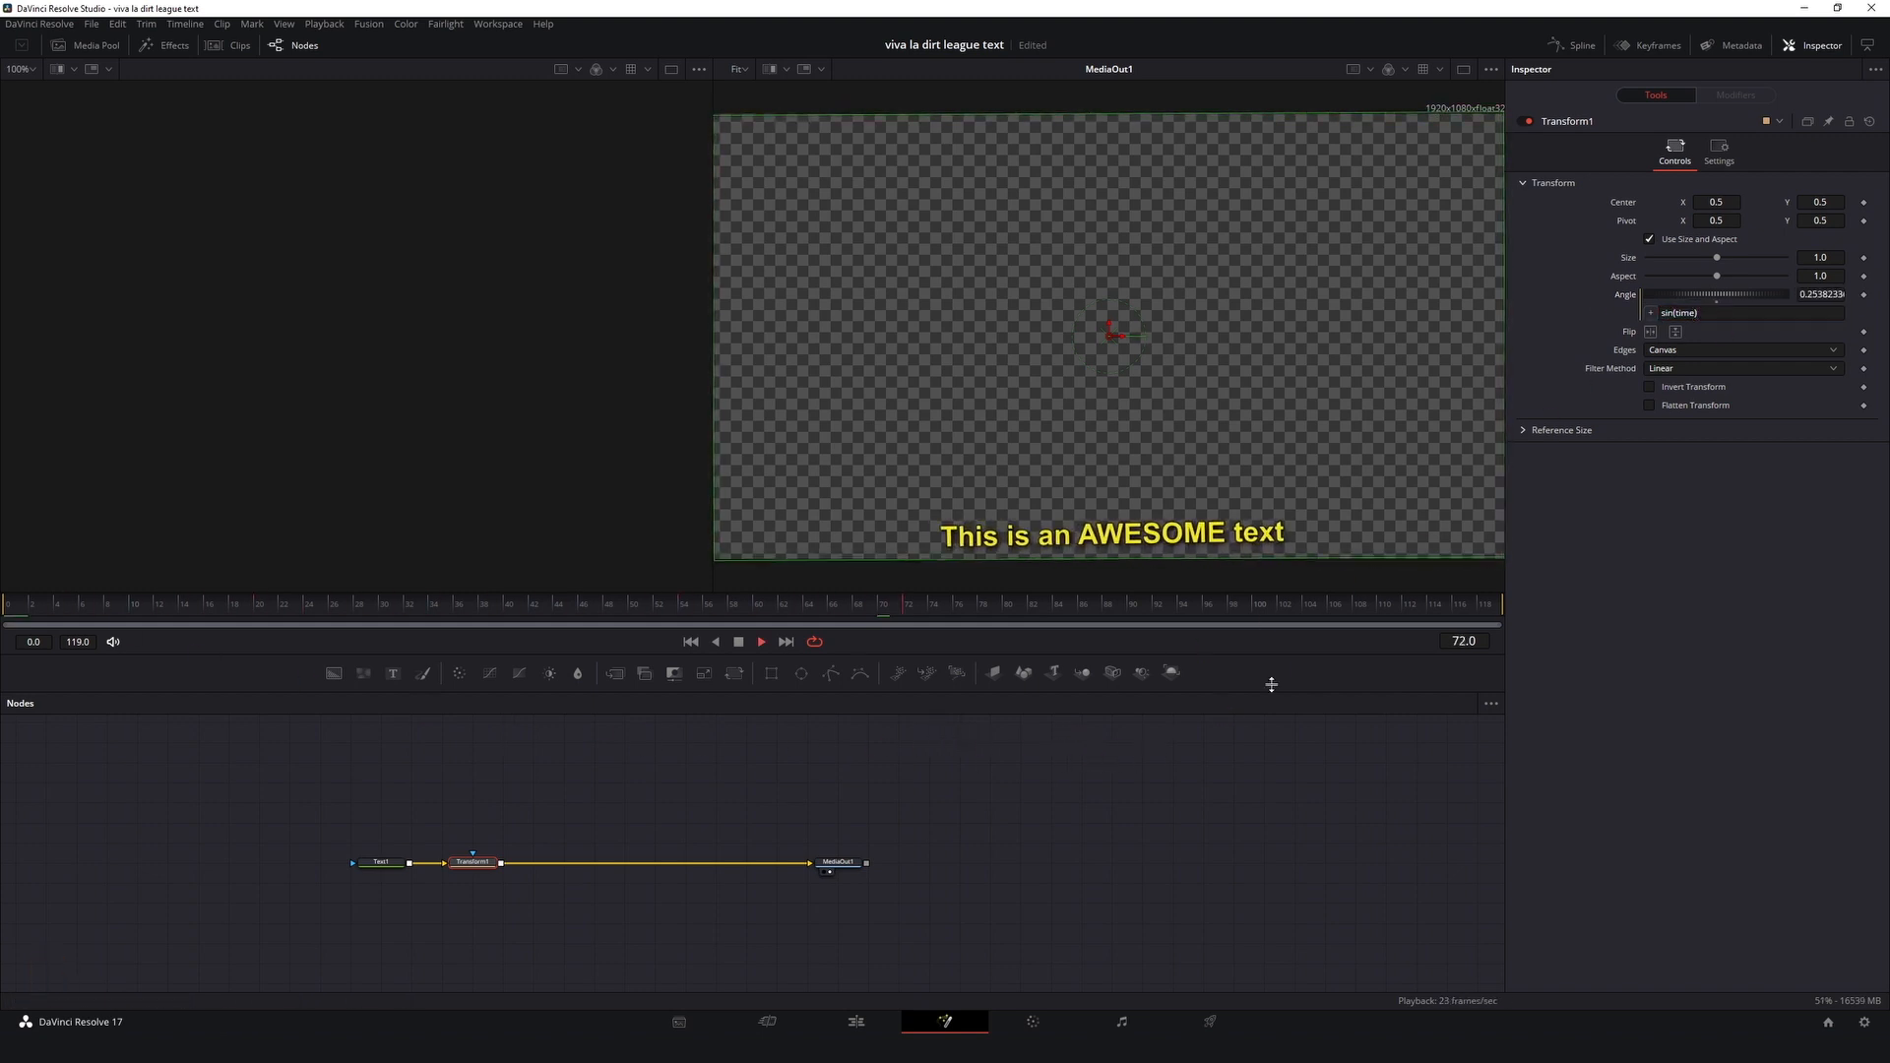
key("space")
Step: Change Transform1's angle expression to sin(time)*2 and play back the stronger wobble
left_click(1725, 313)
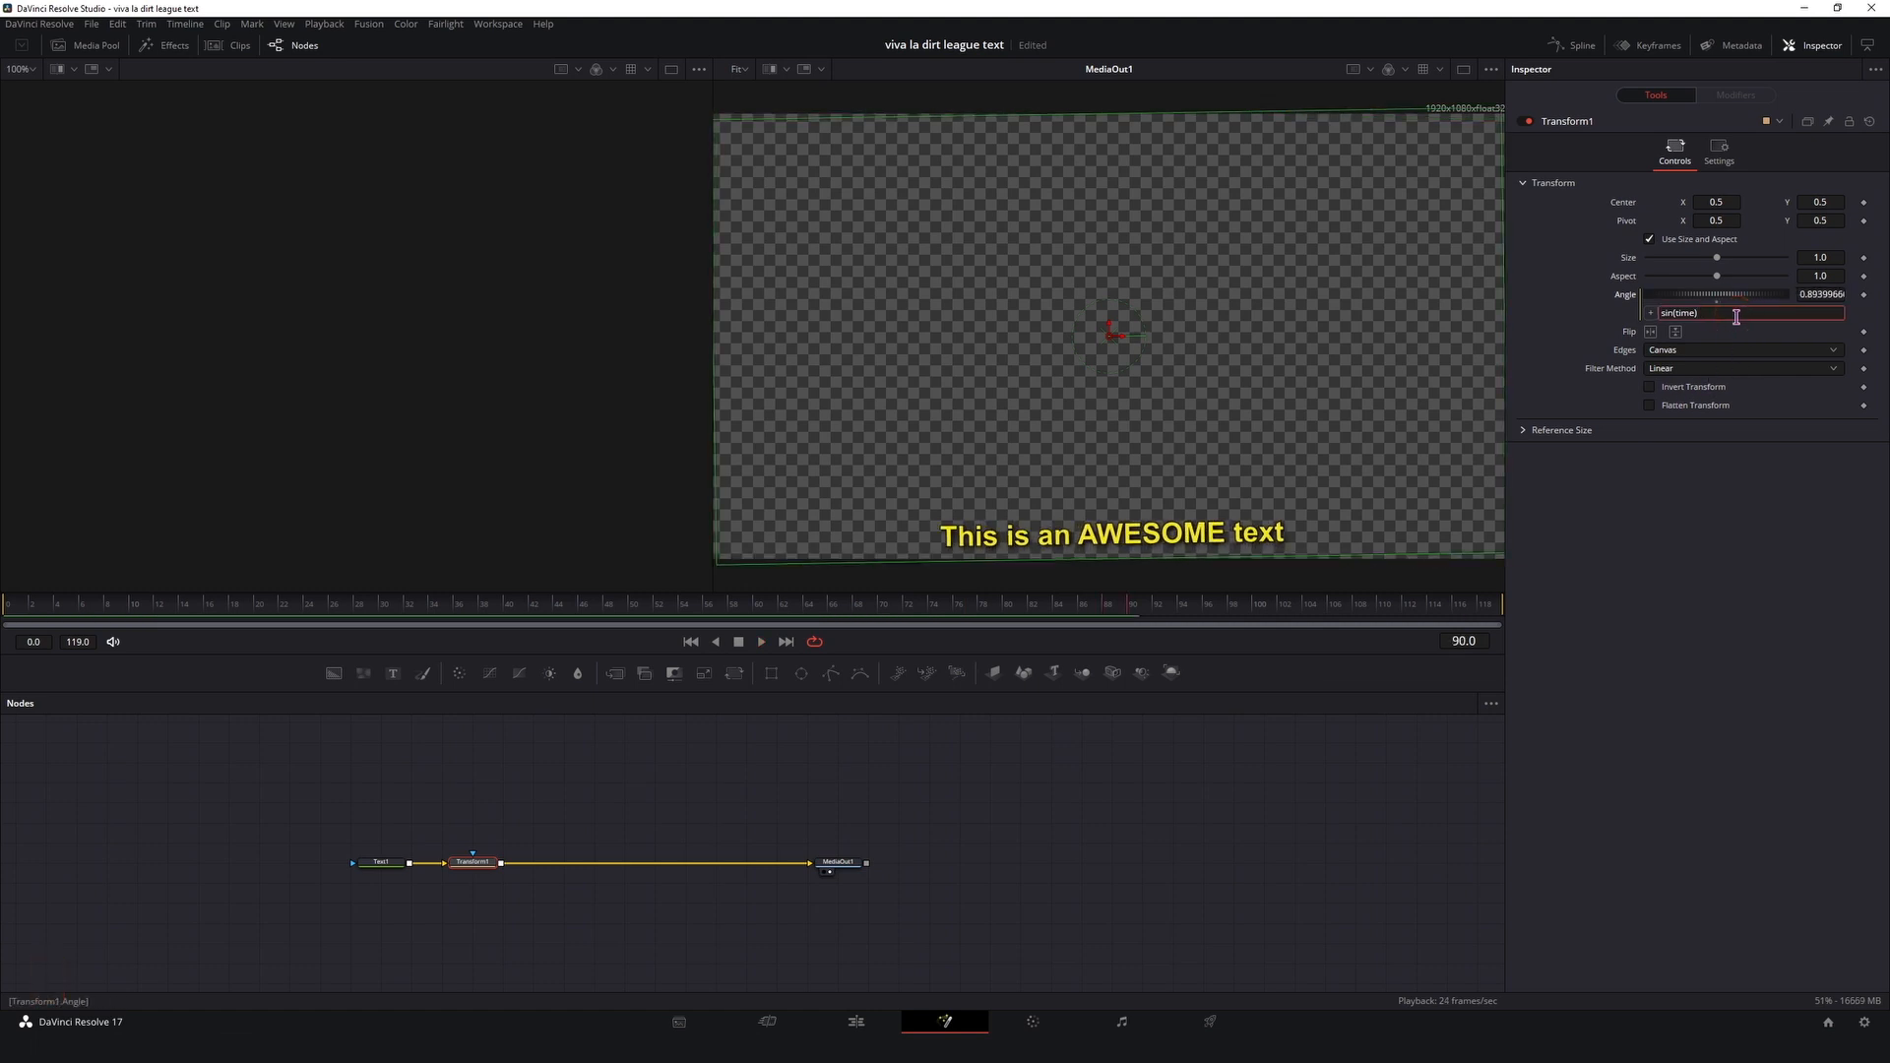
key("shift")
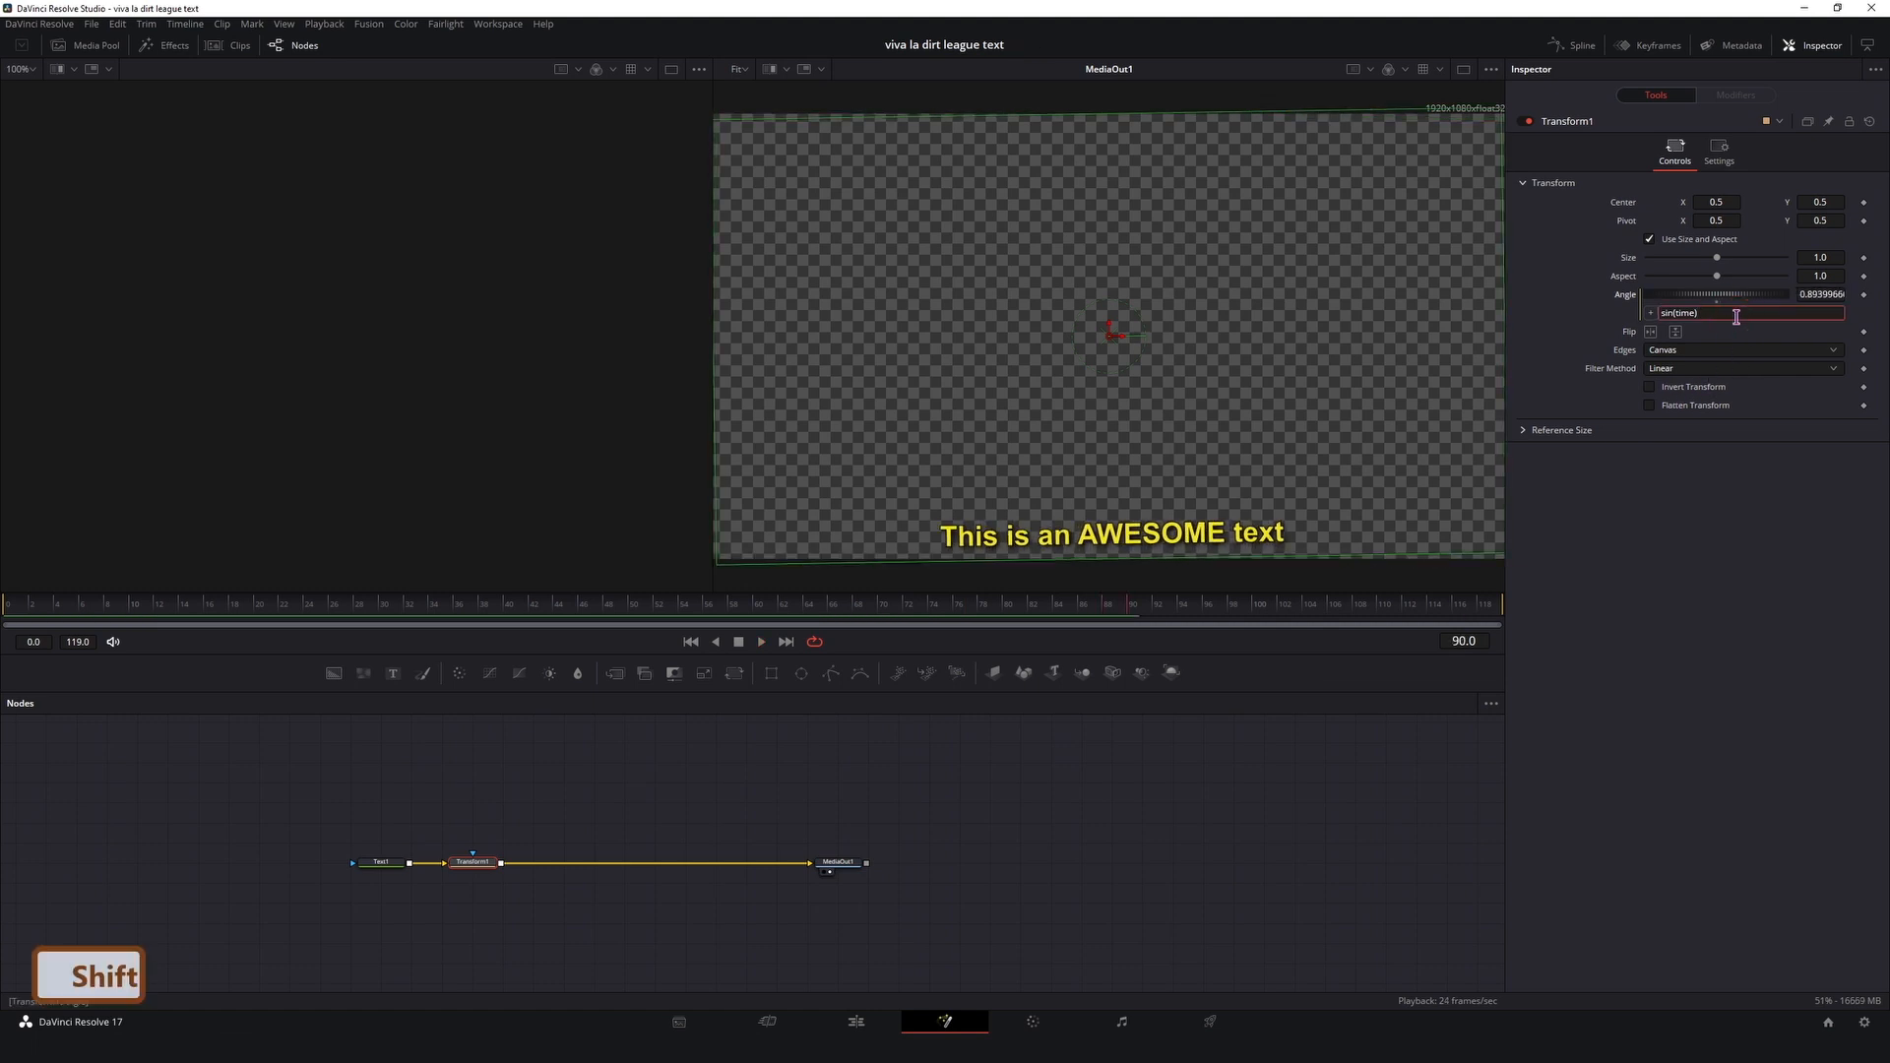
type("*2")
key("space")
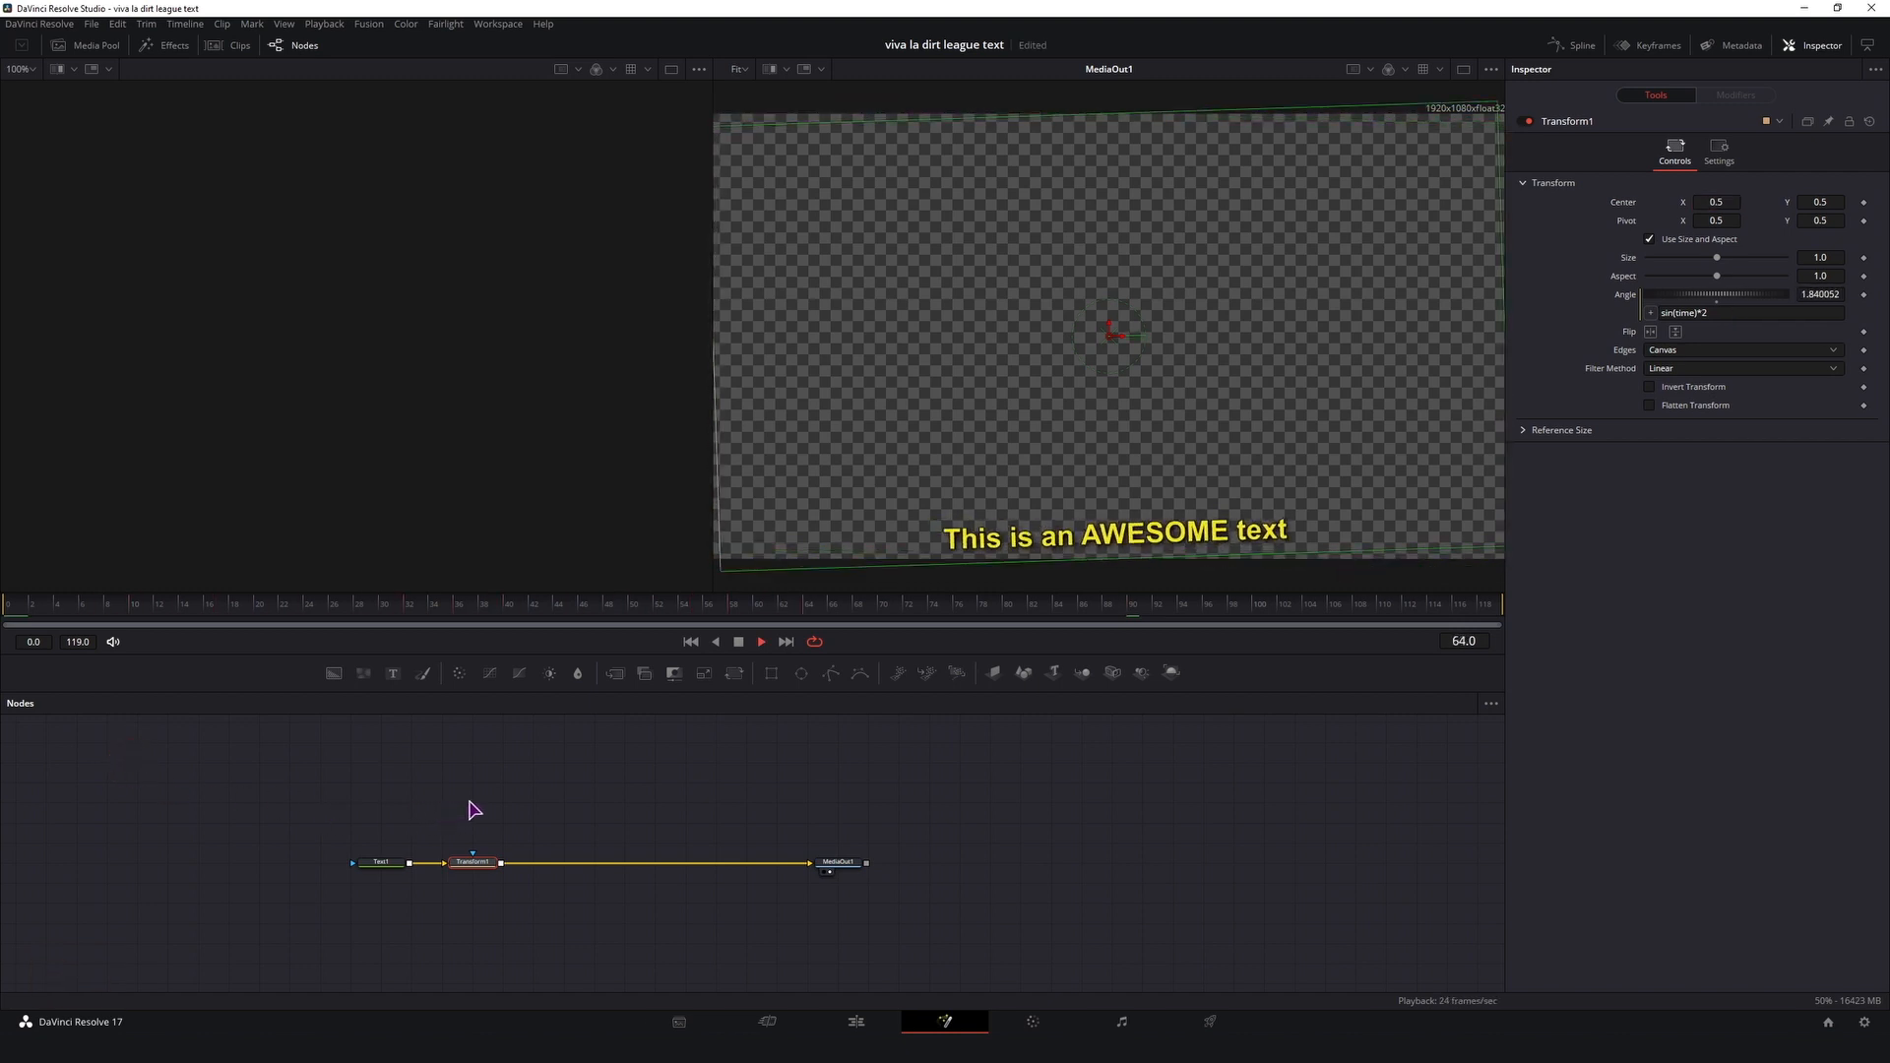
key("space")
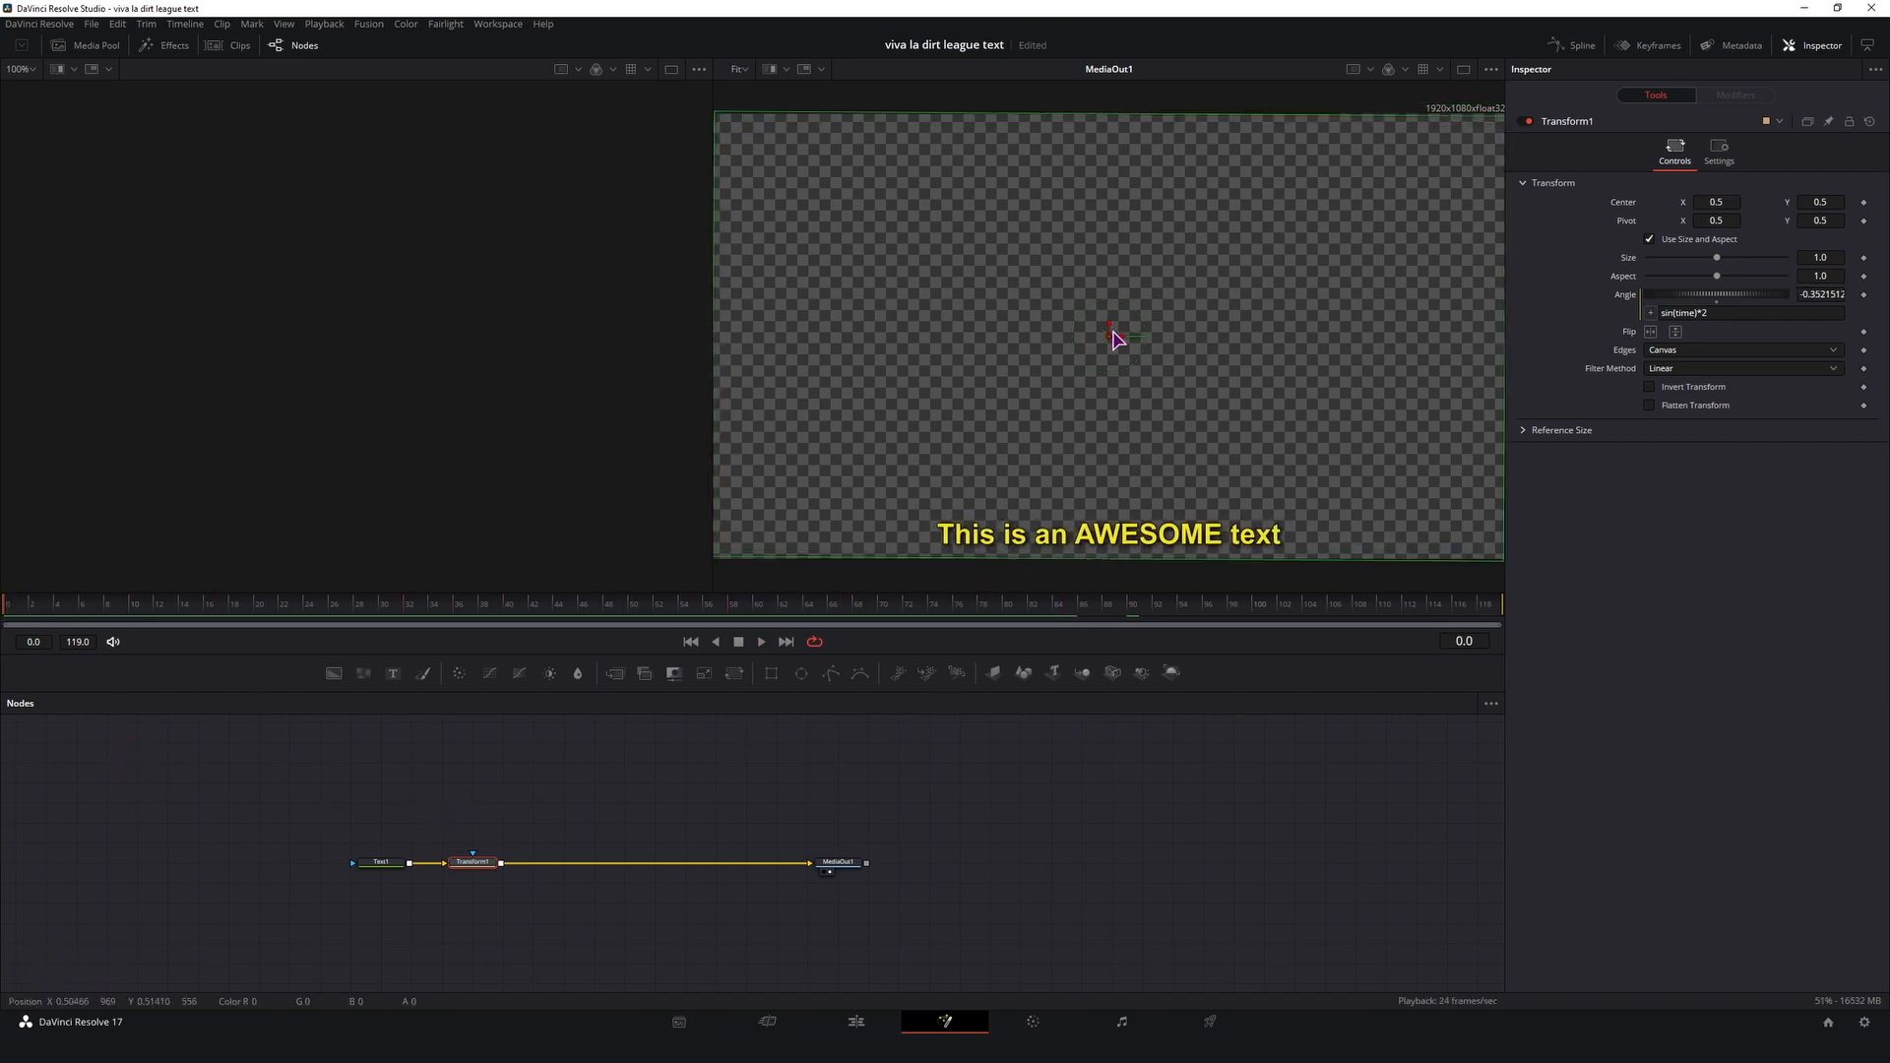
key("space")
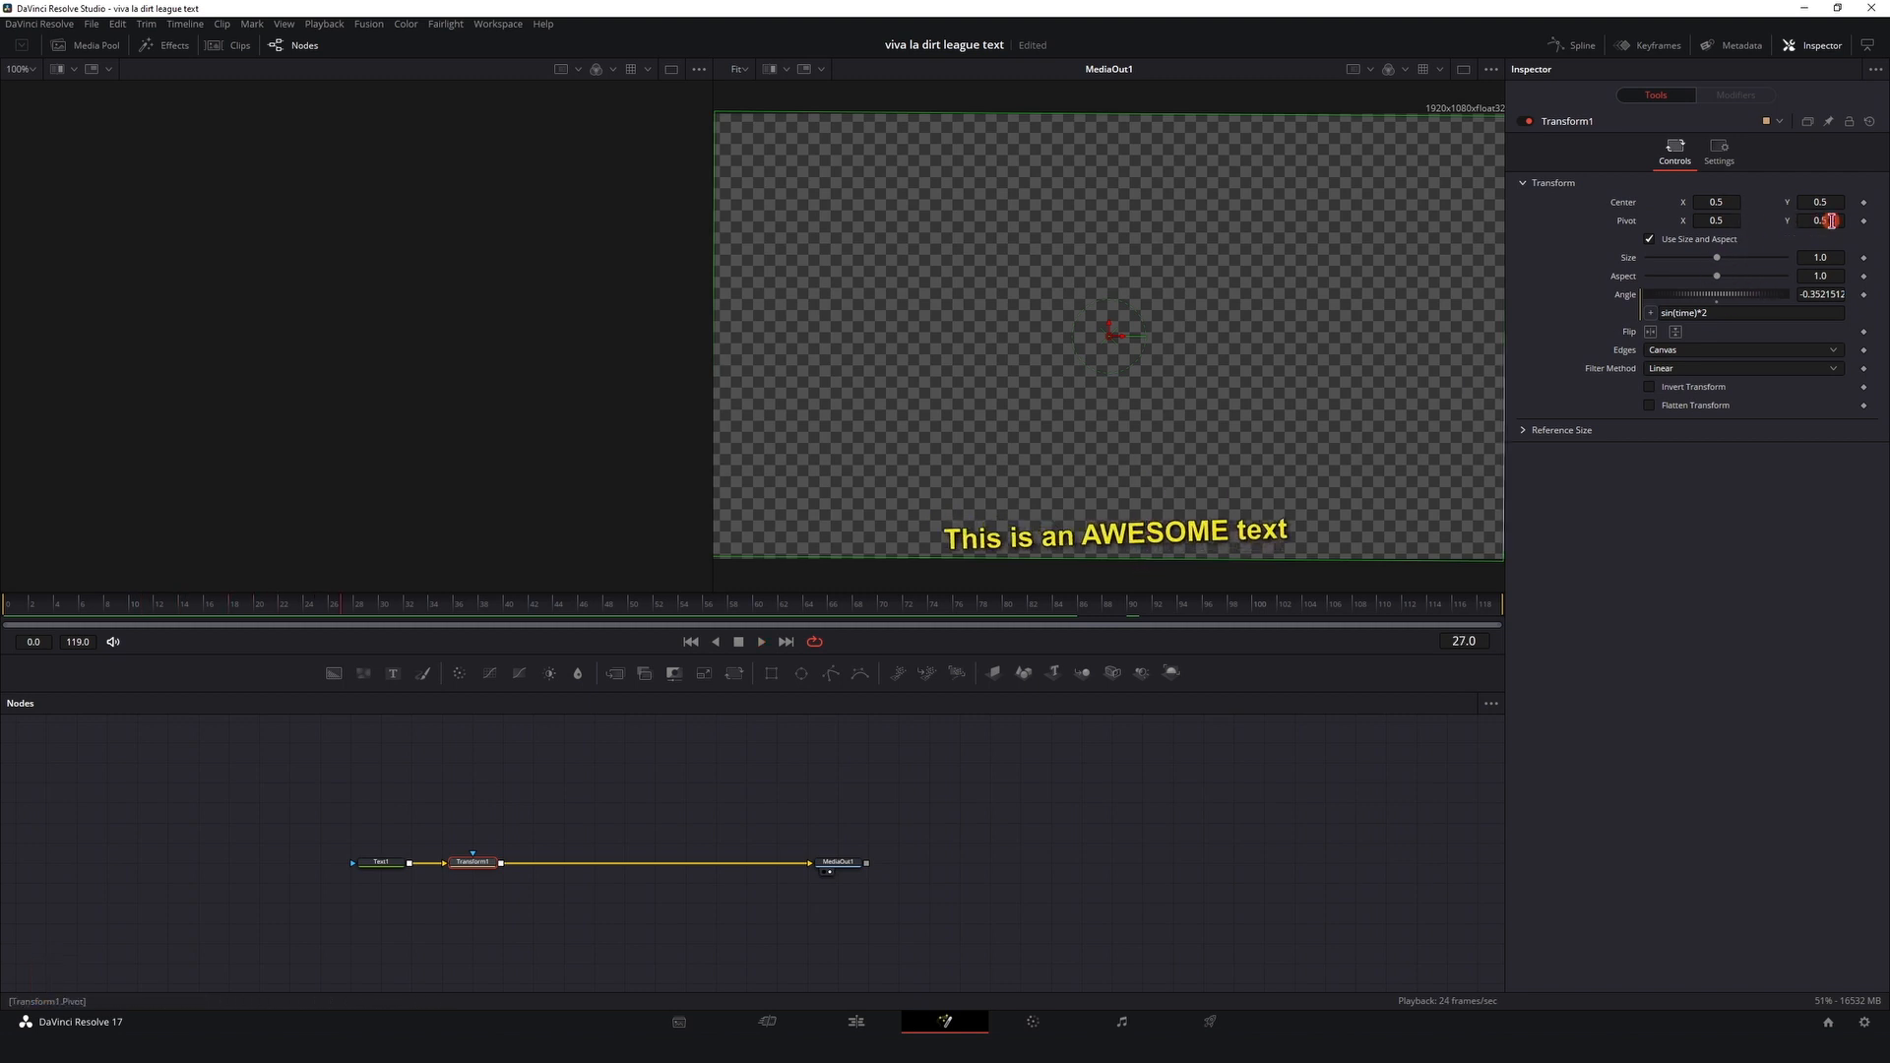
Step: Set Transform1's pivot Y to 0.055 and preview the rotation from the start of the composition
type("0.055")
key("Return")
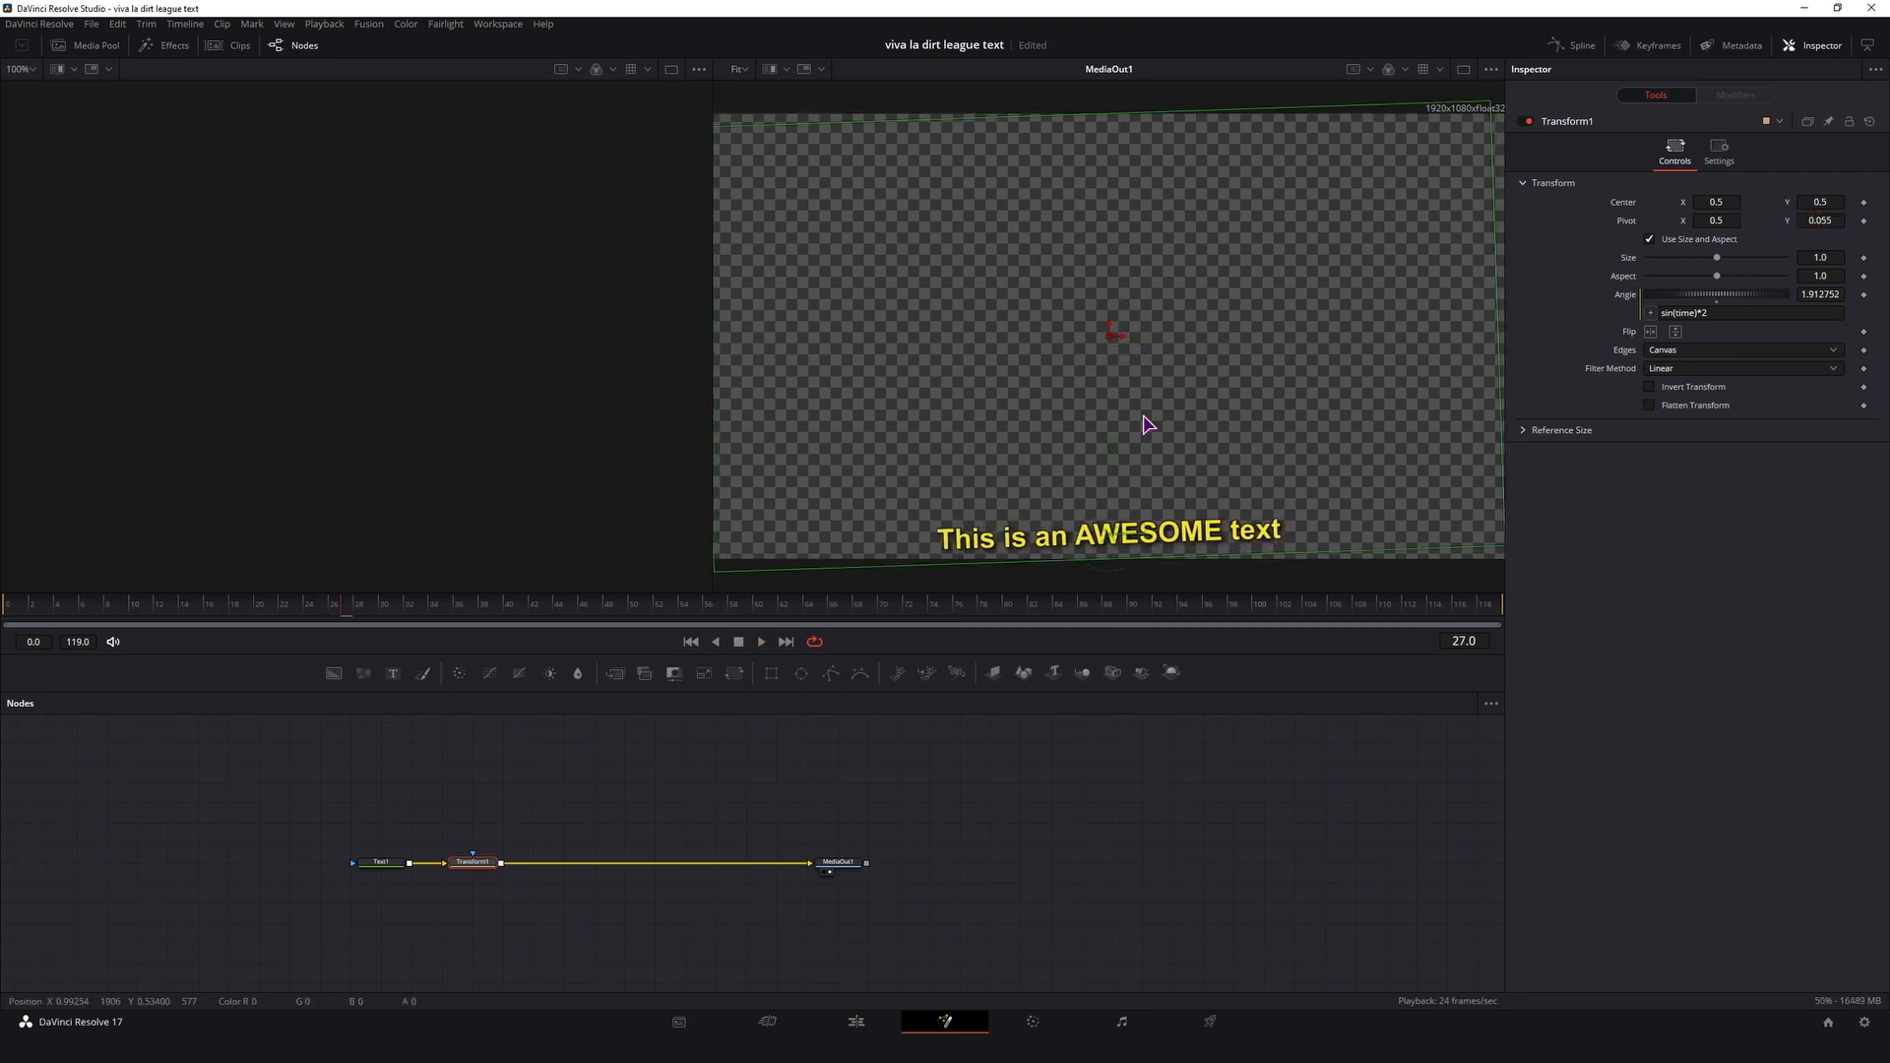
left_click(9, 604)
key("space")
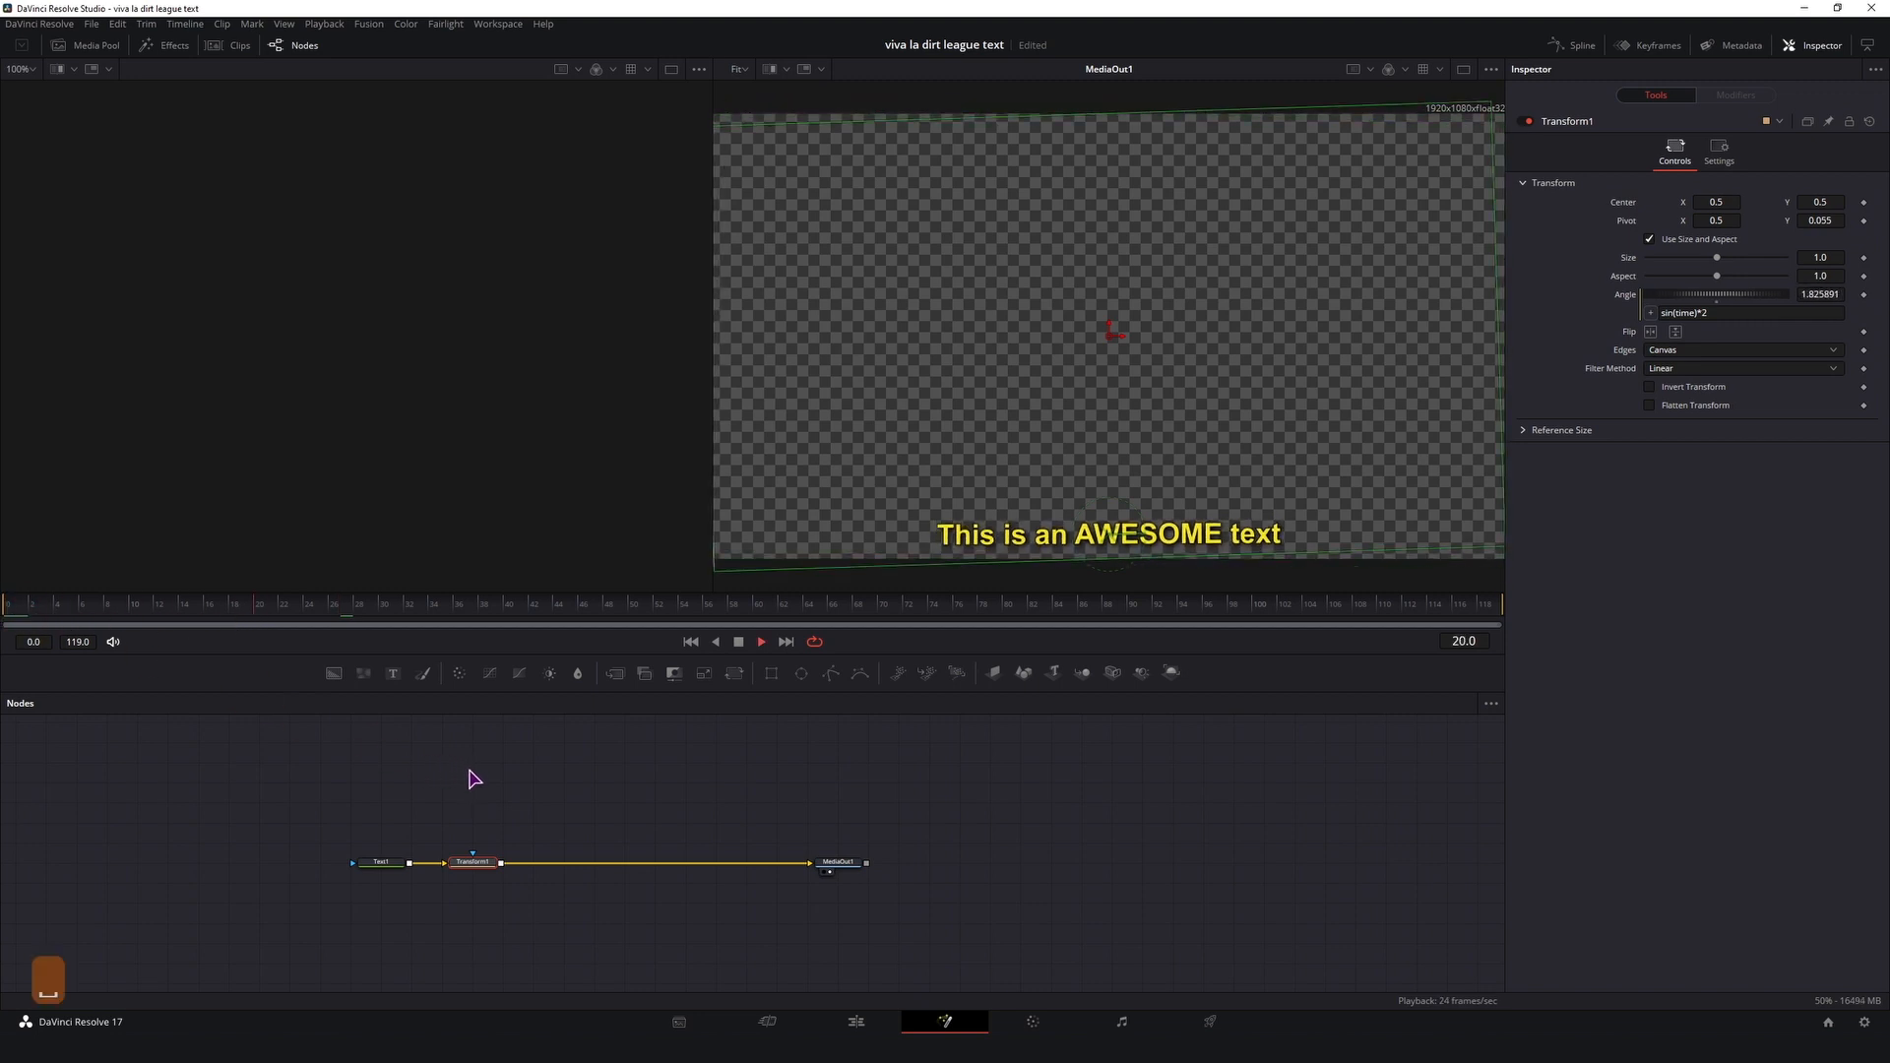
key("space")
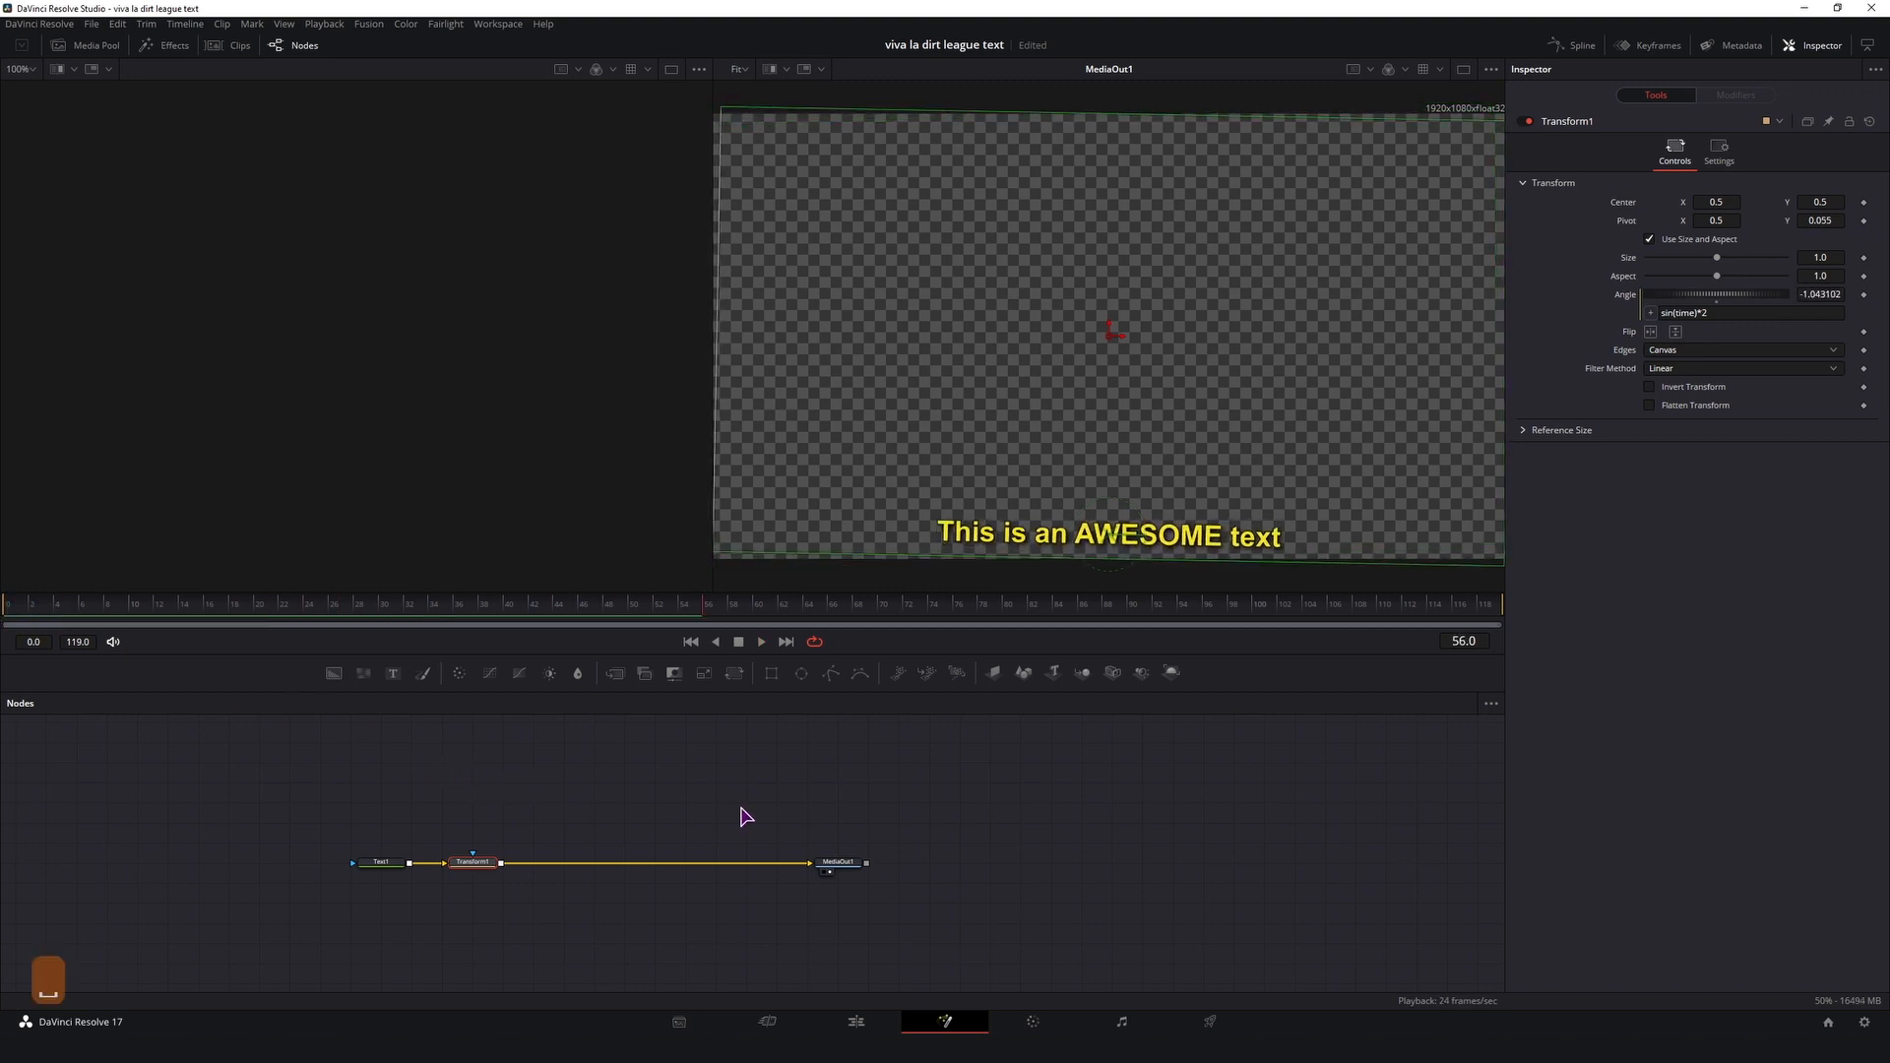
key("Home")
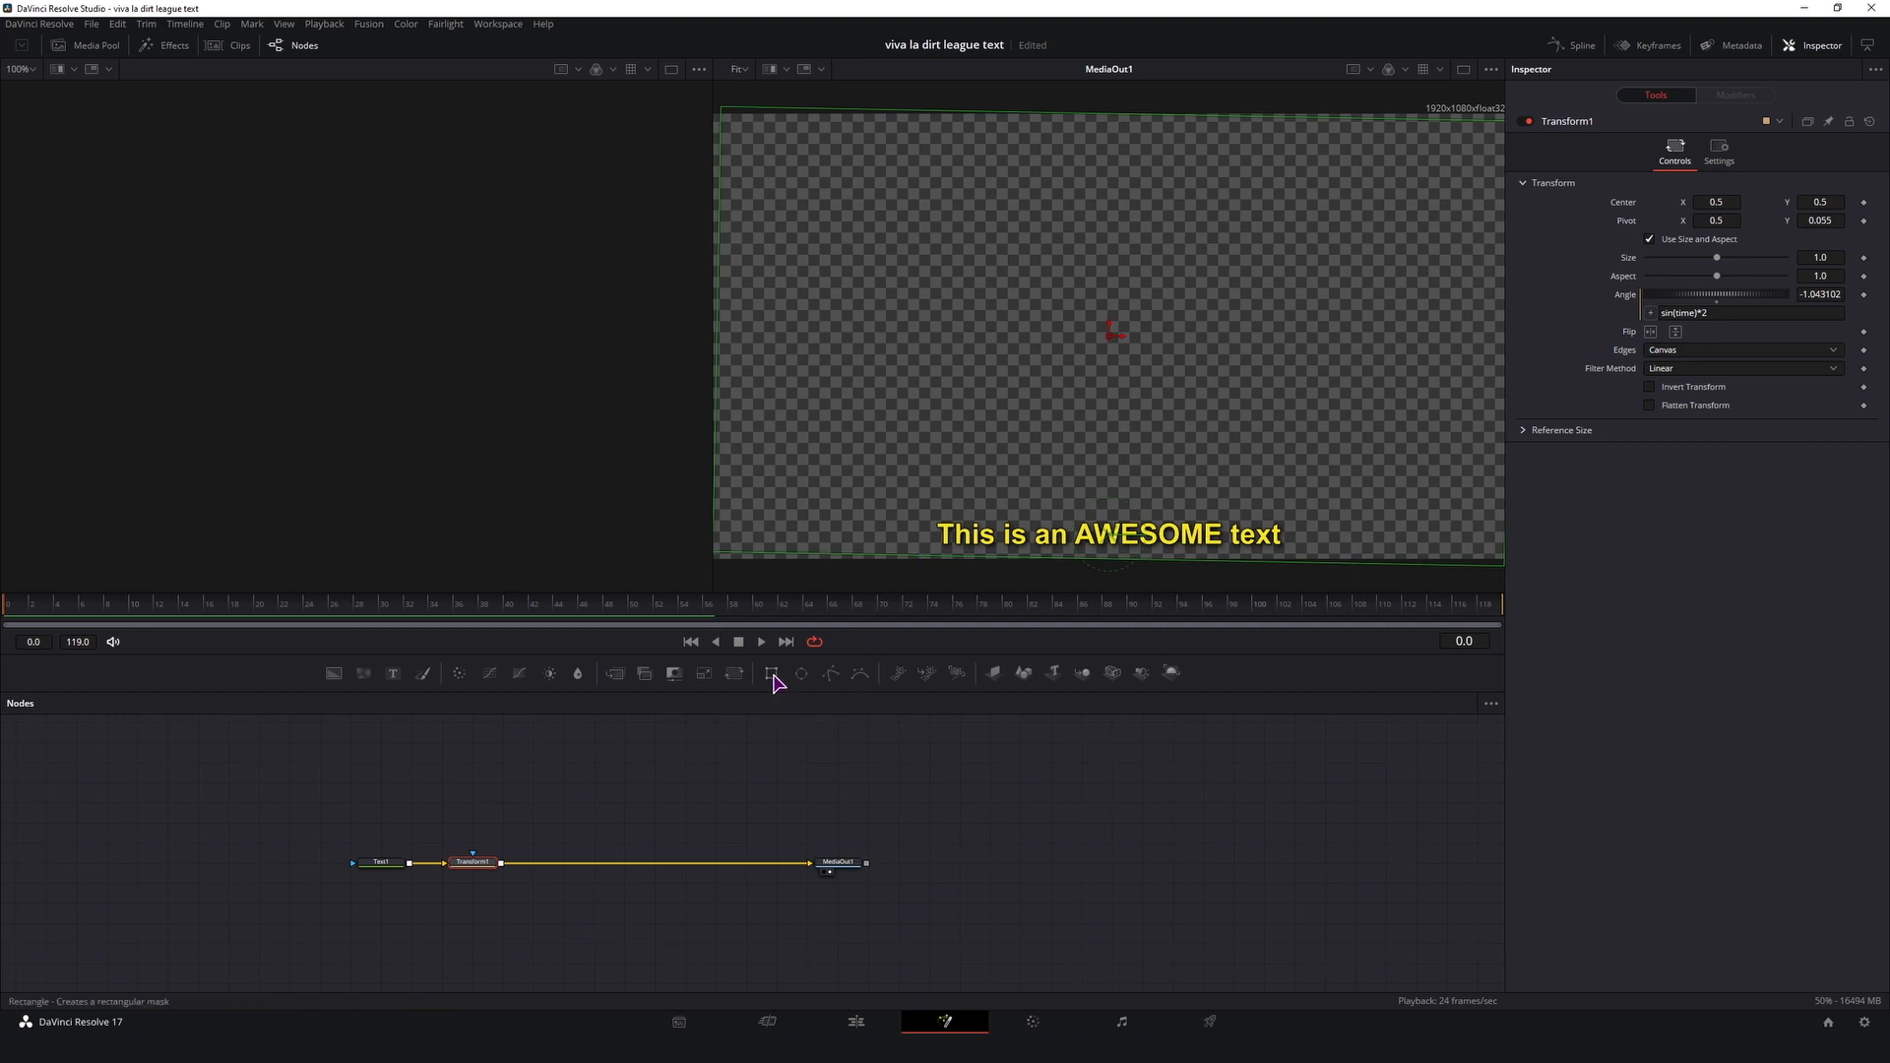
Step: Mask Transform1 with a Rectangle node fitted around the word AWESOME and play the animation
left_click_drag(773, 678, 476, 808)
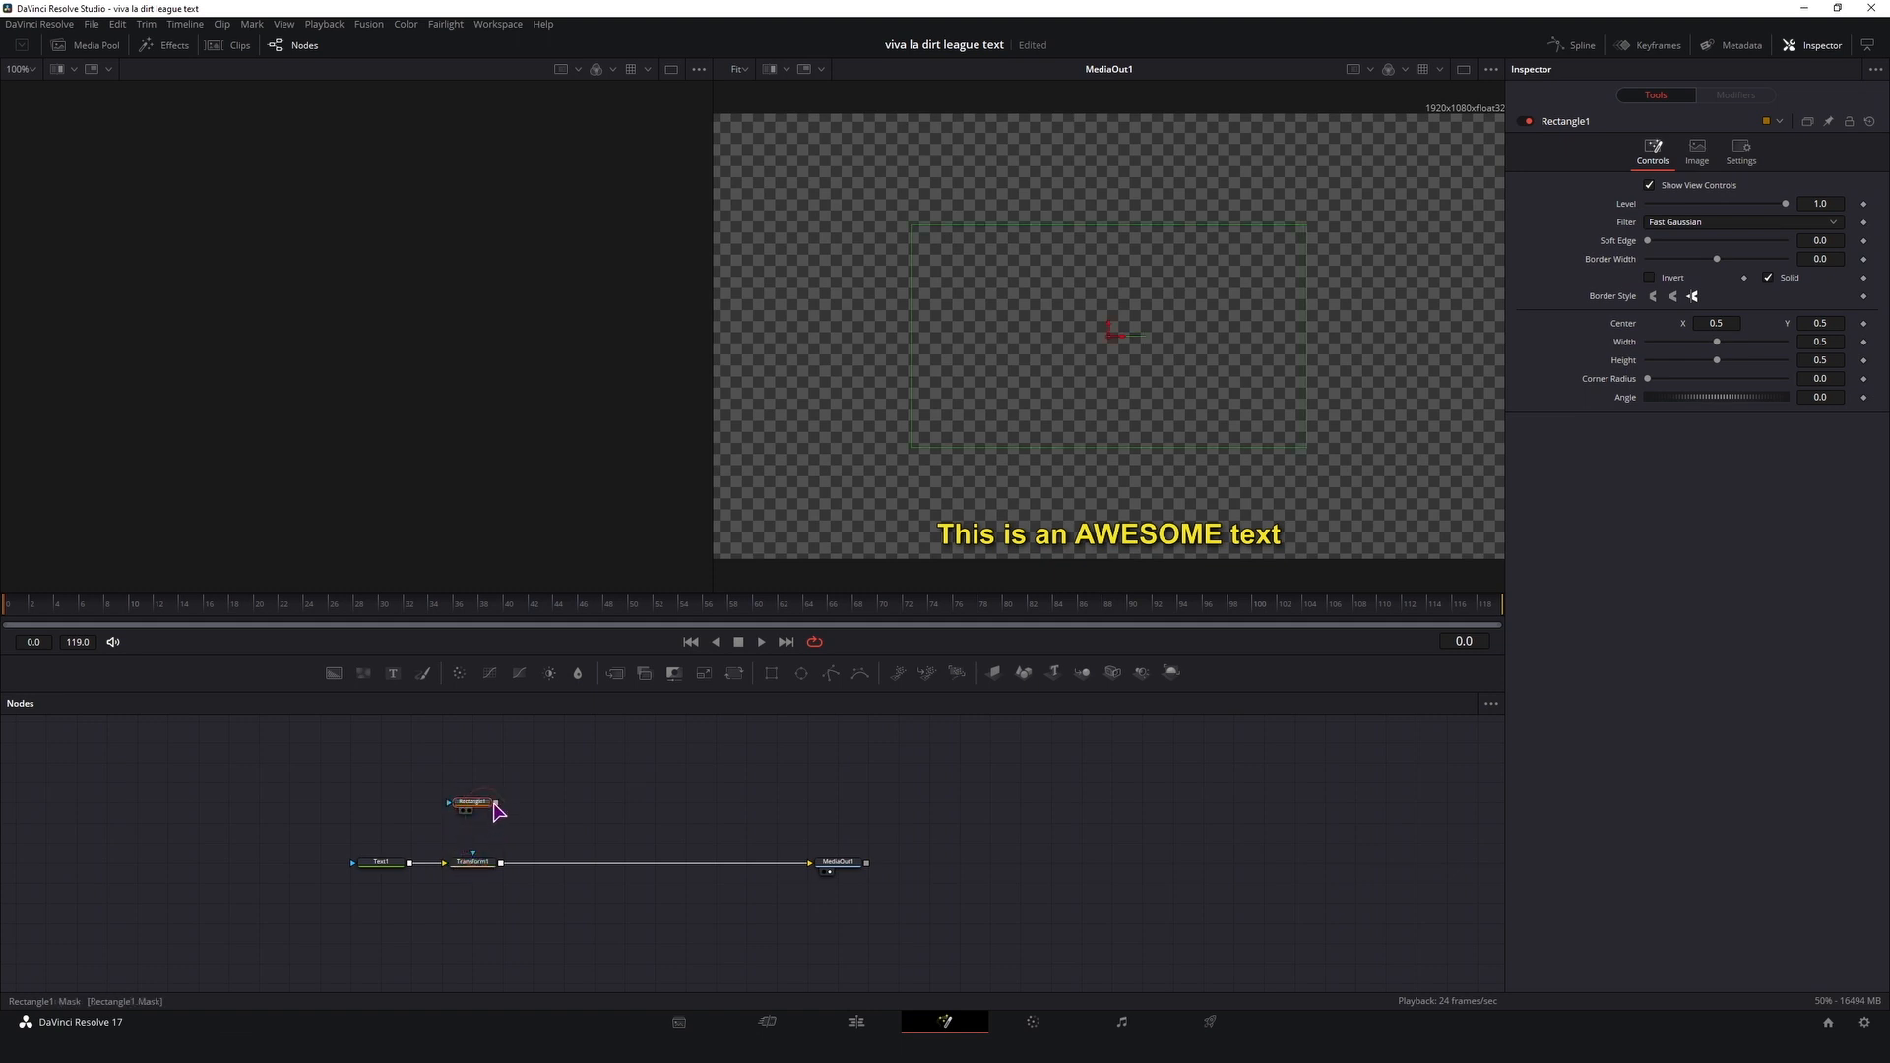
left_click_drag(496, 804, 485, 854)
left_click_drag(1171, 235, 1225, 536)
key("space")
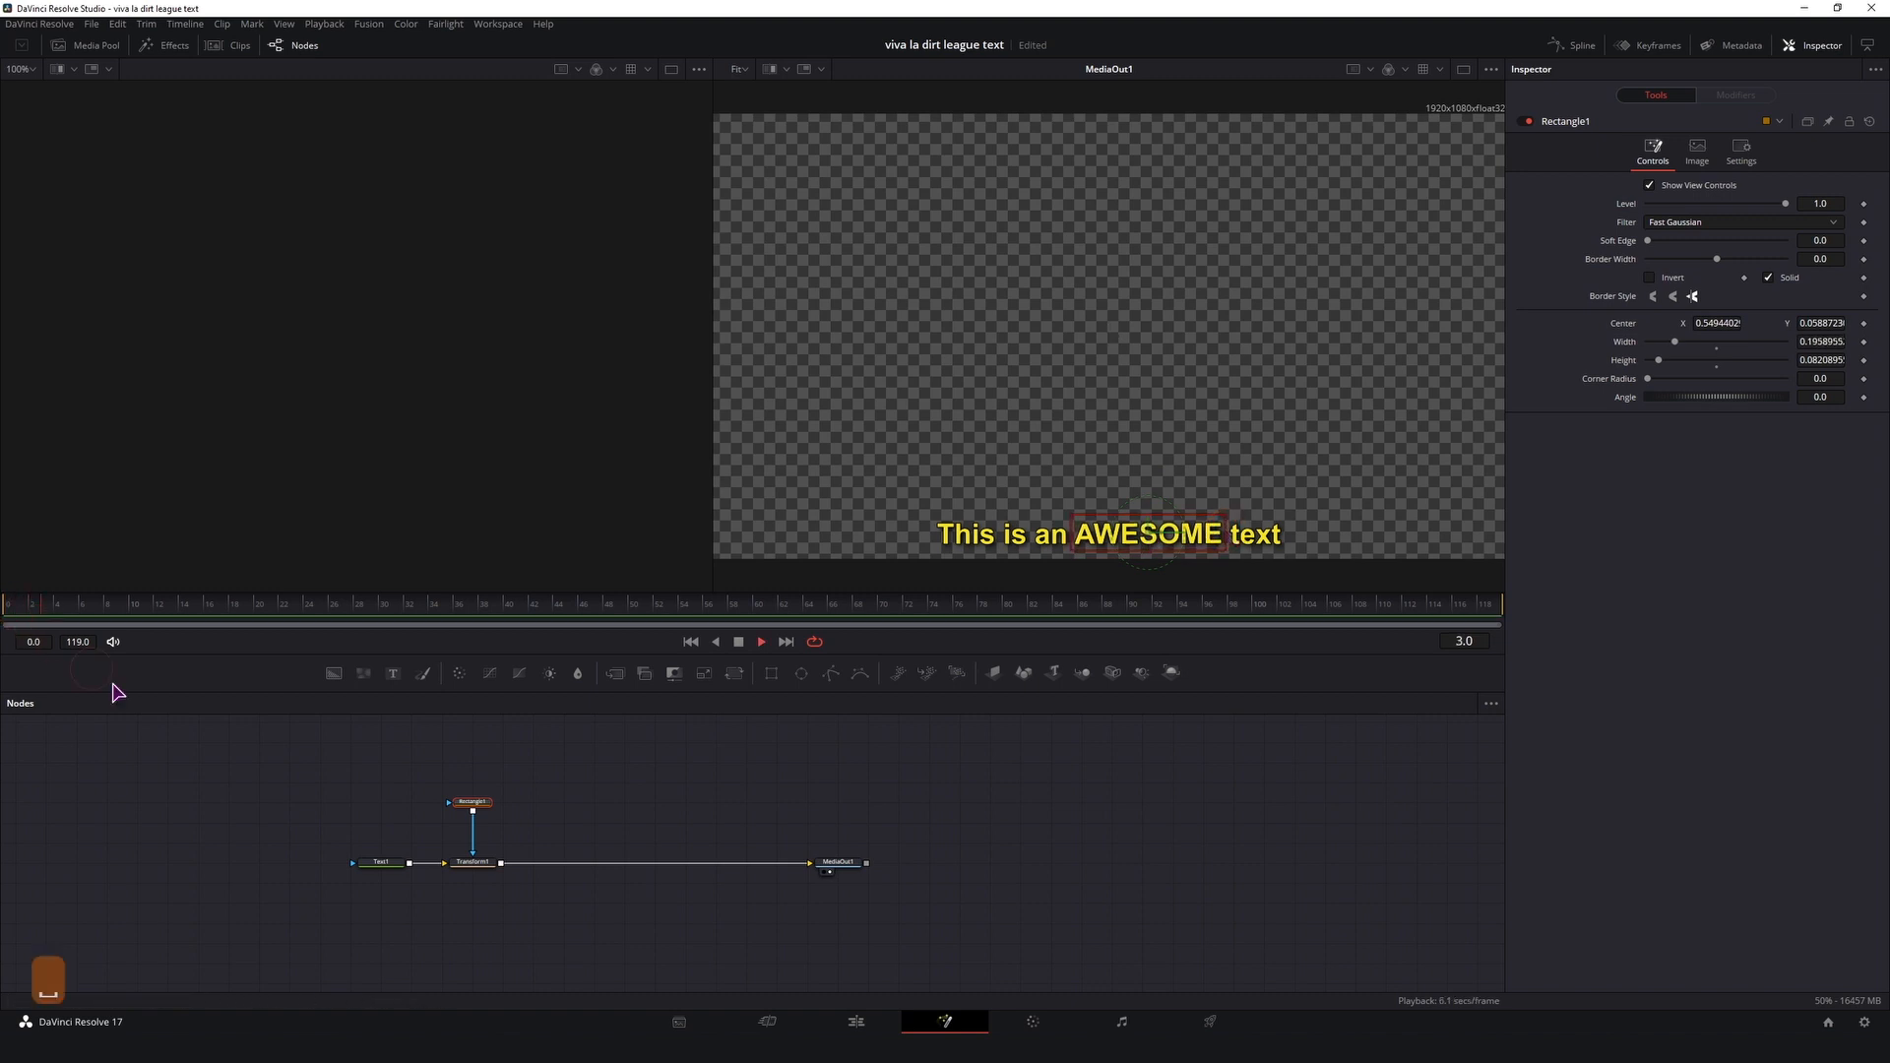
key("space")
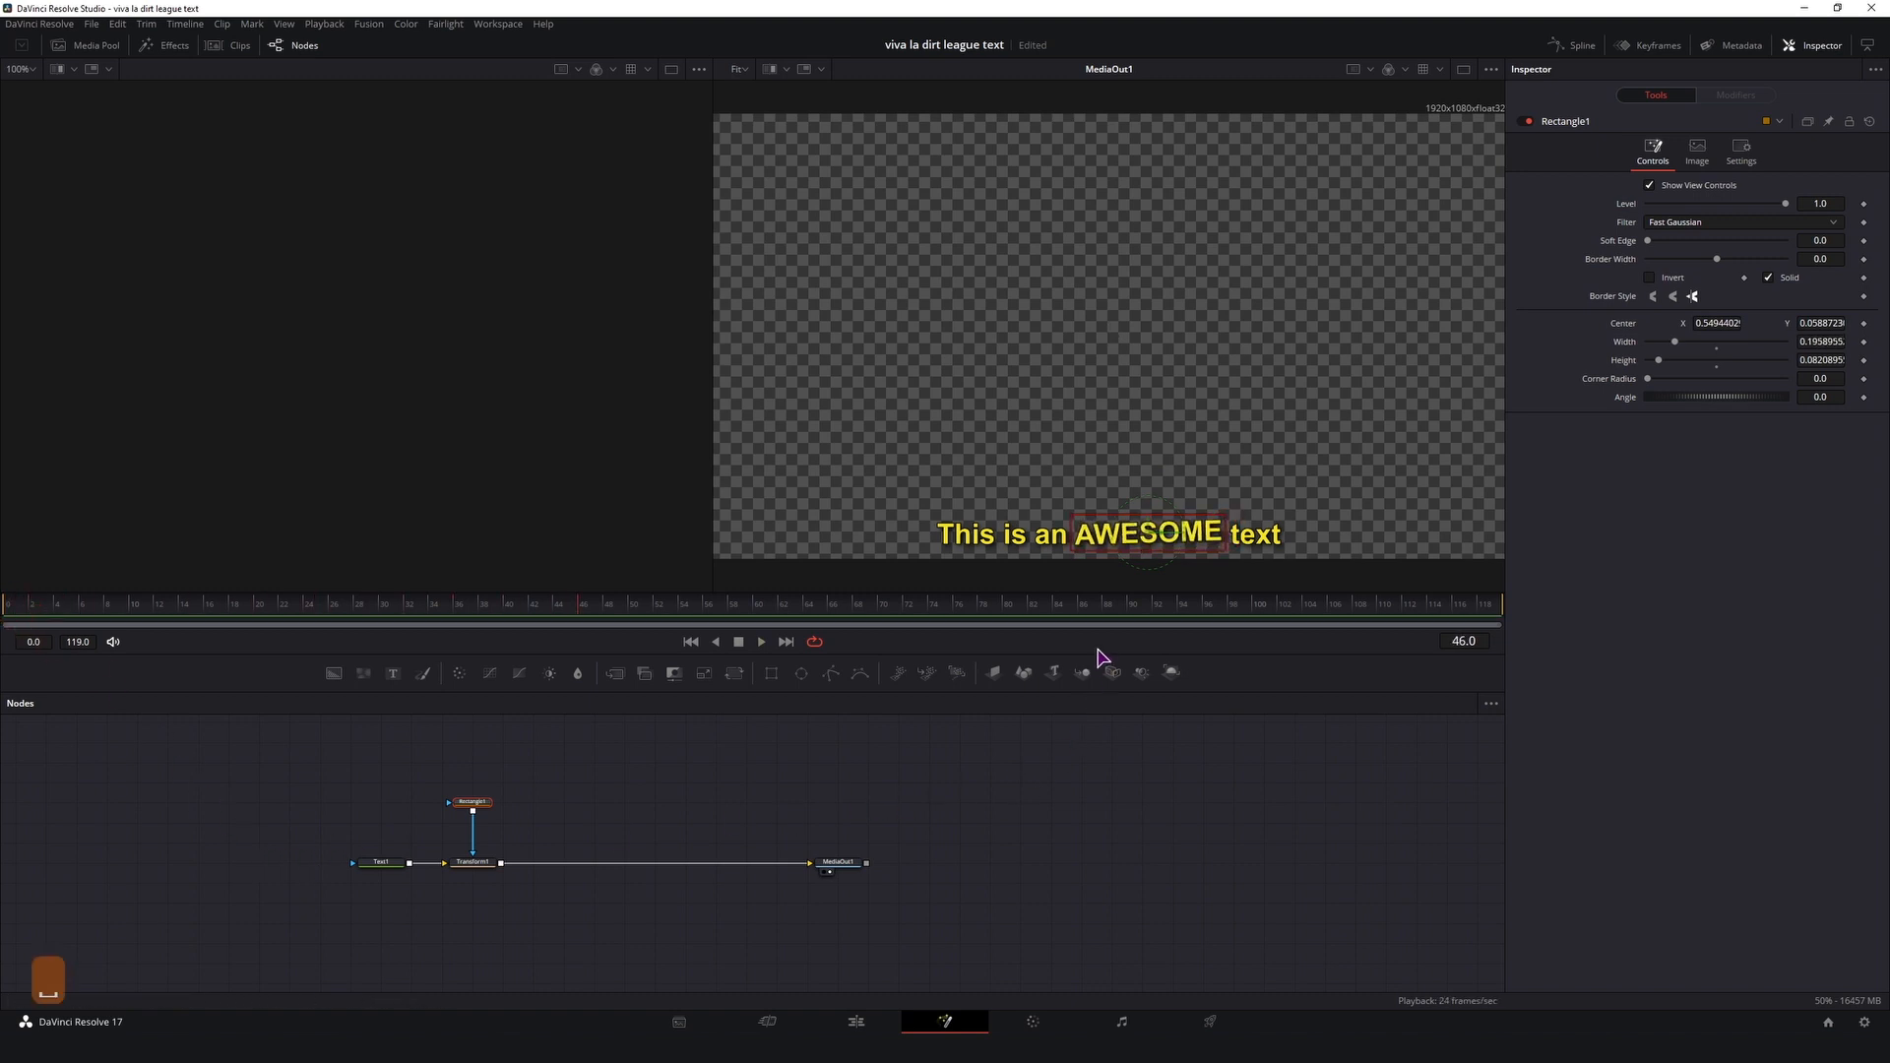
Step: Set Transform1's pivot X to 0.553 so AWESOME rotates about its own centre, and preview it
left_click(479, 867)
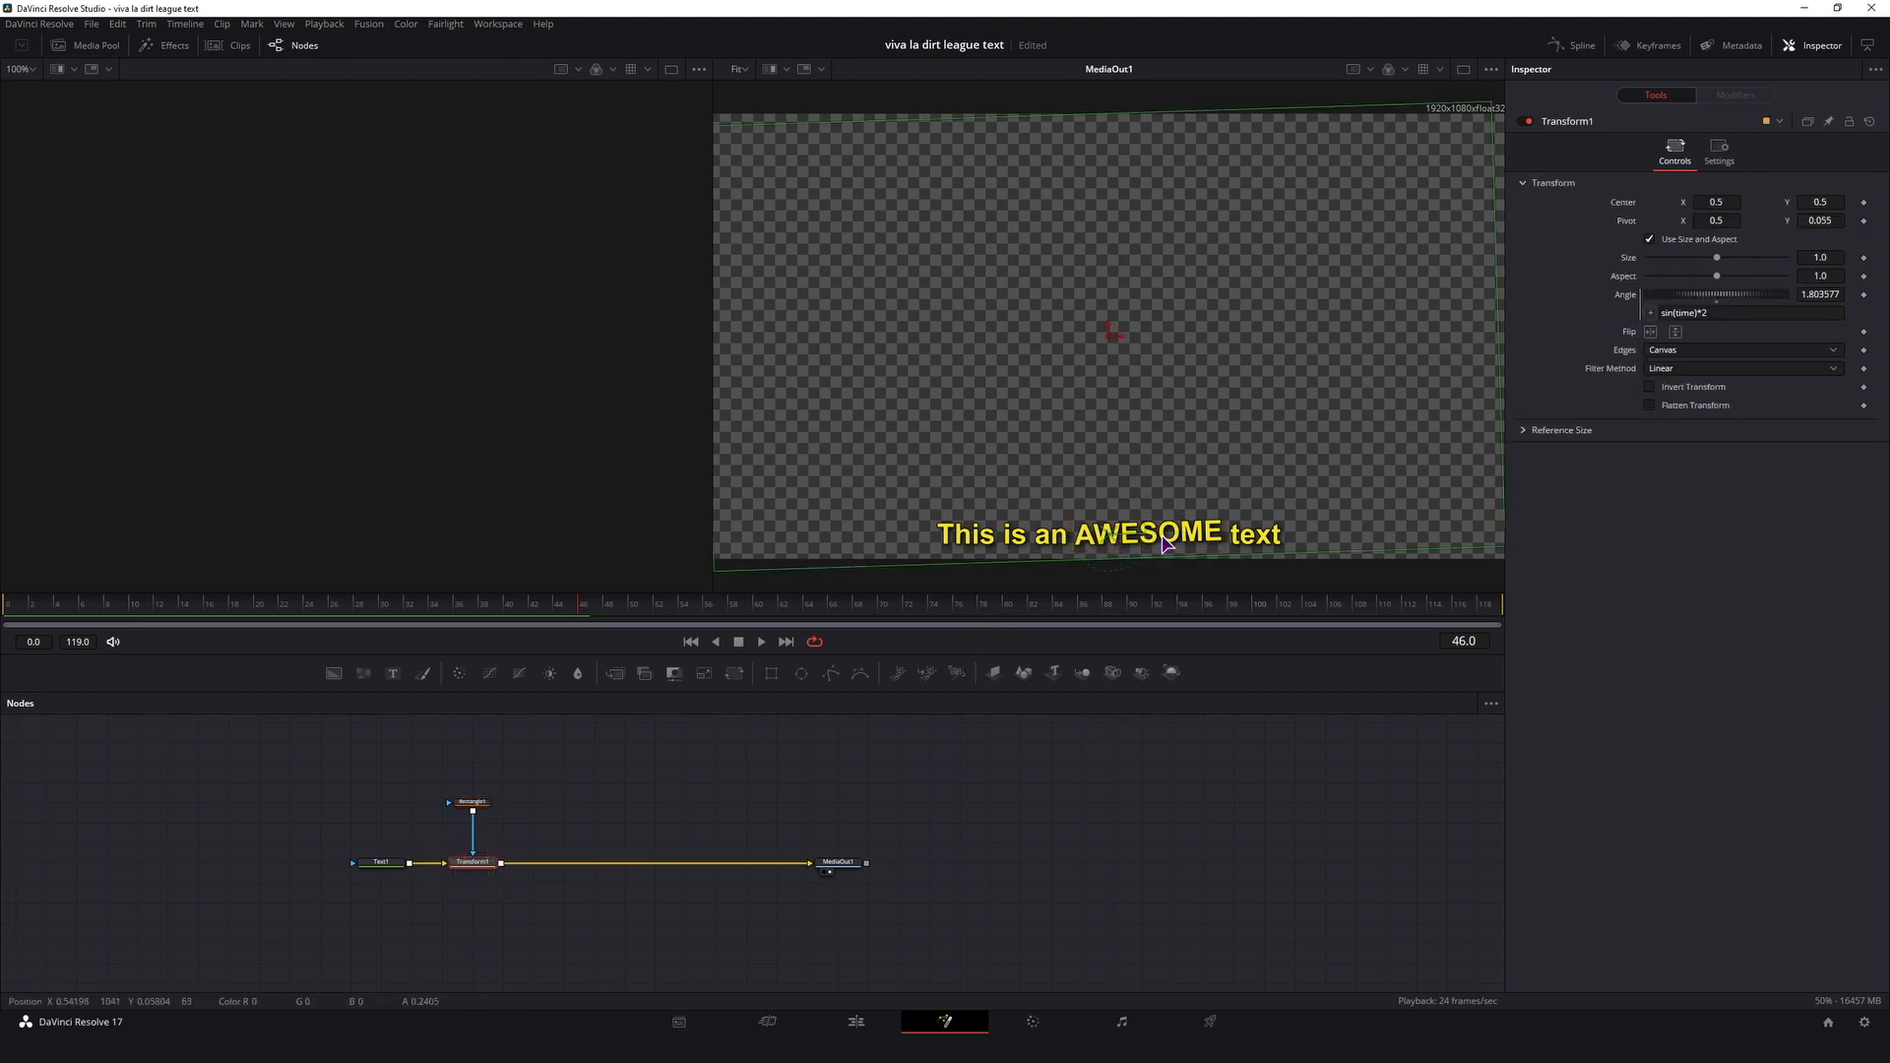
left_click_drag(1717, 223, 1729, 220)
left_click(20, 606)
key("space")
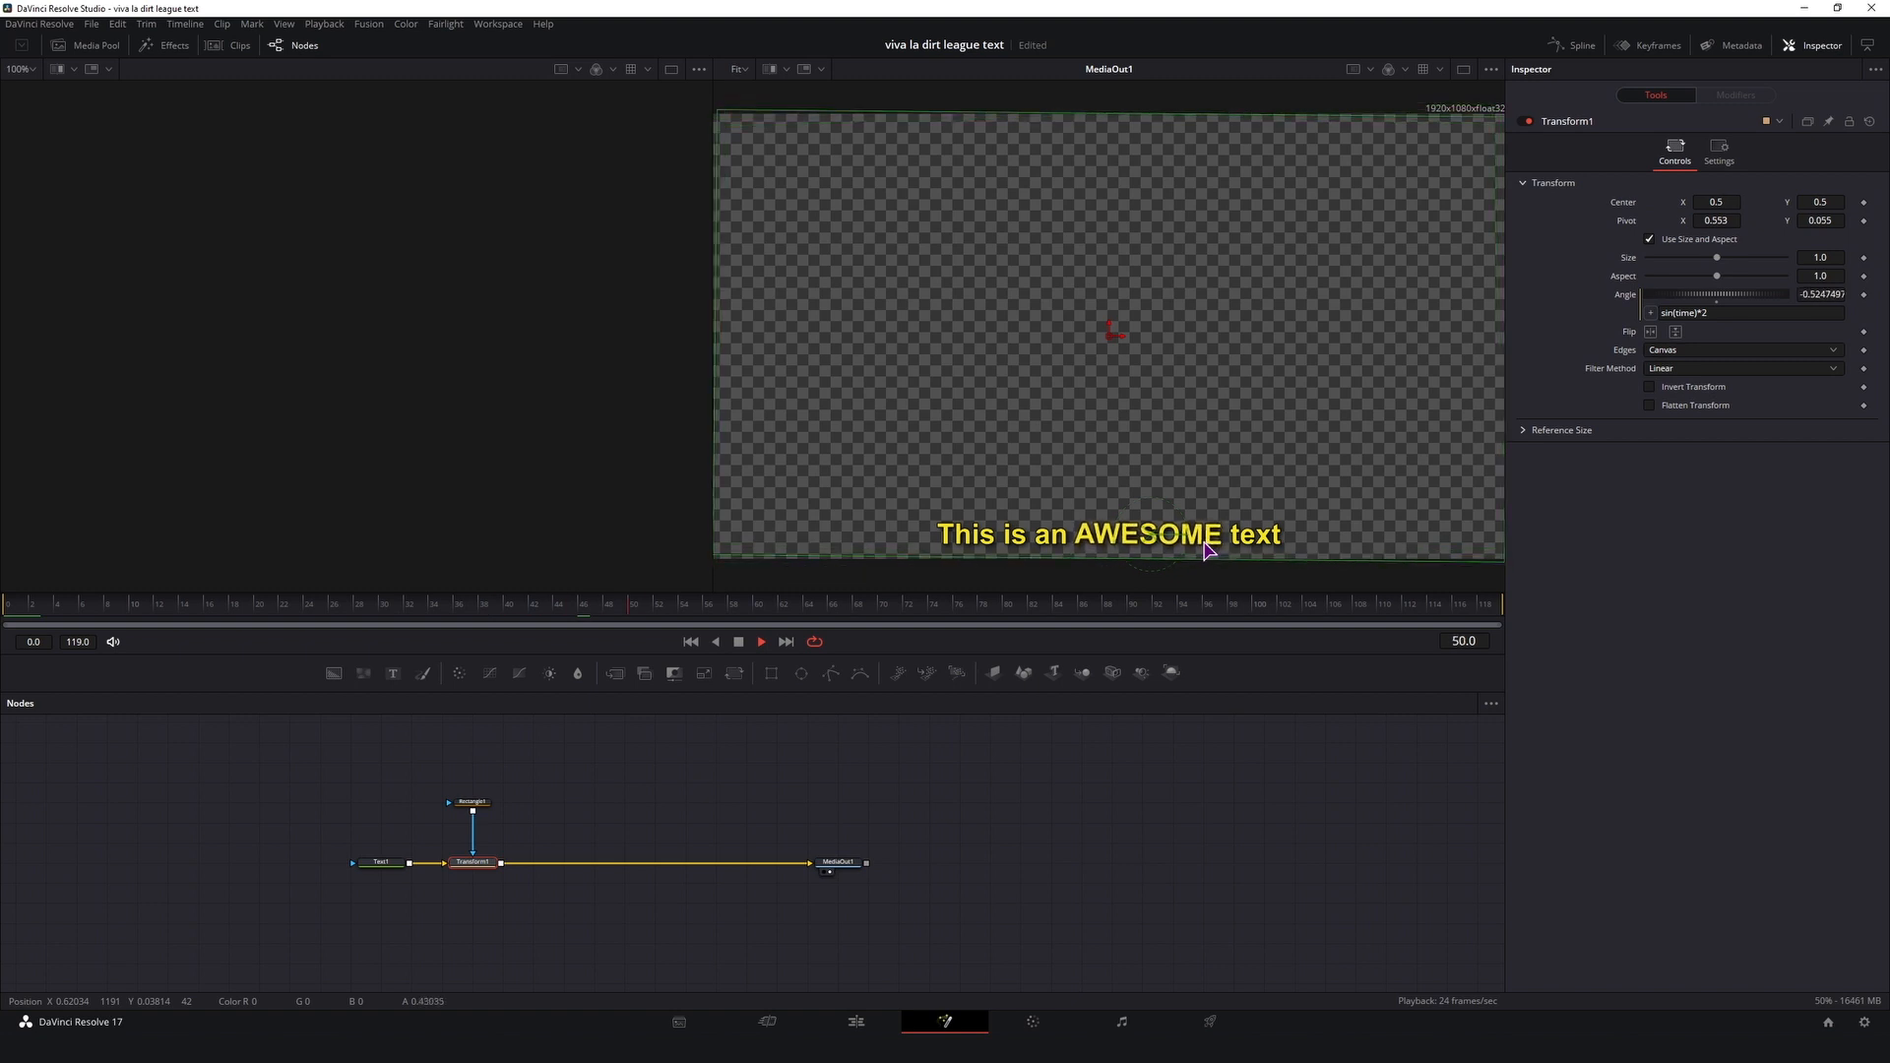
key("space")
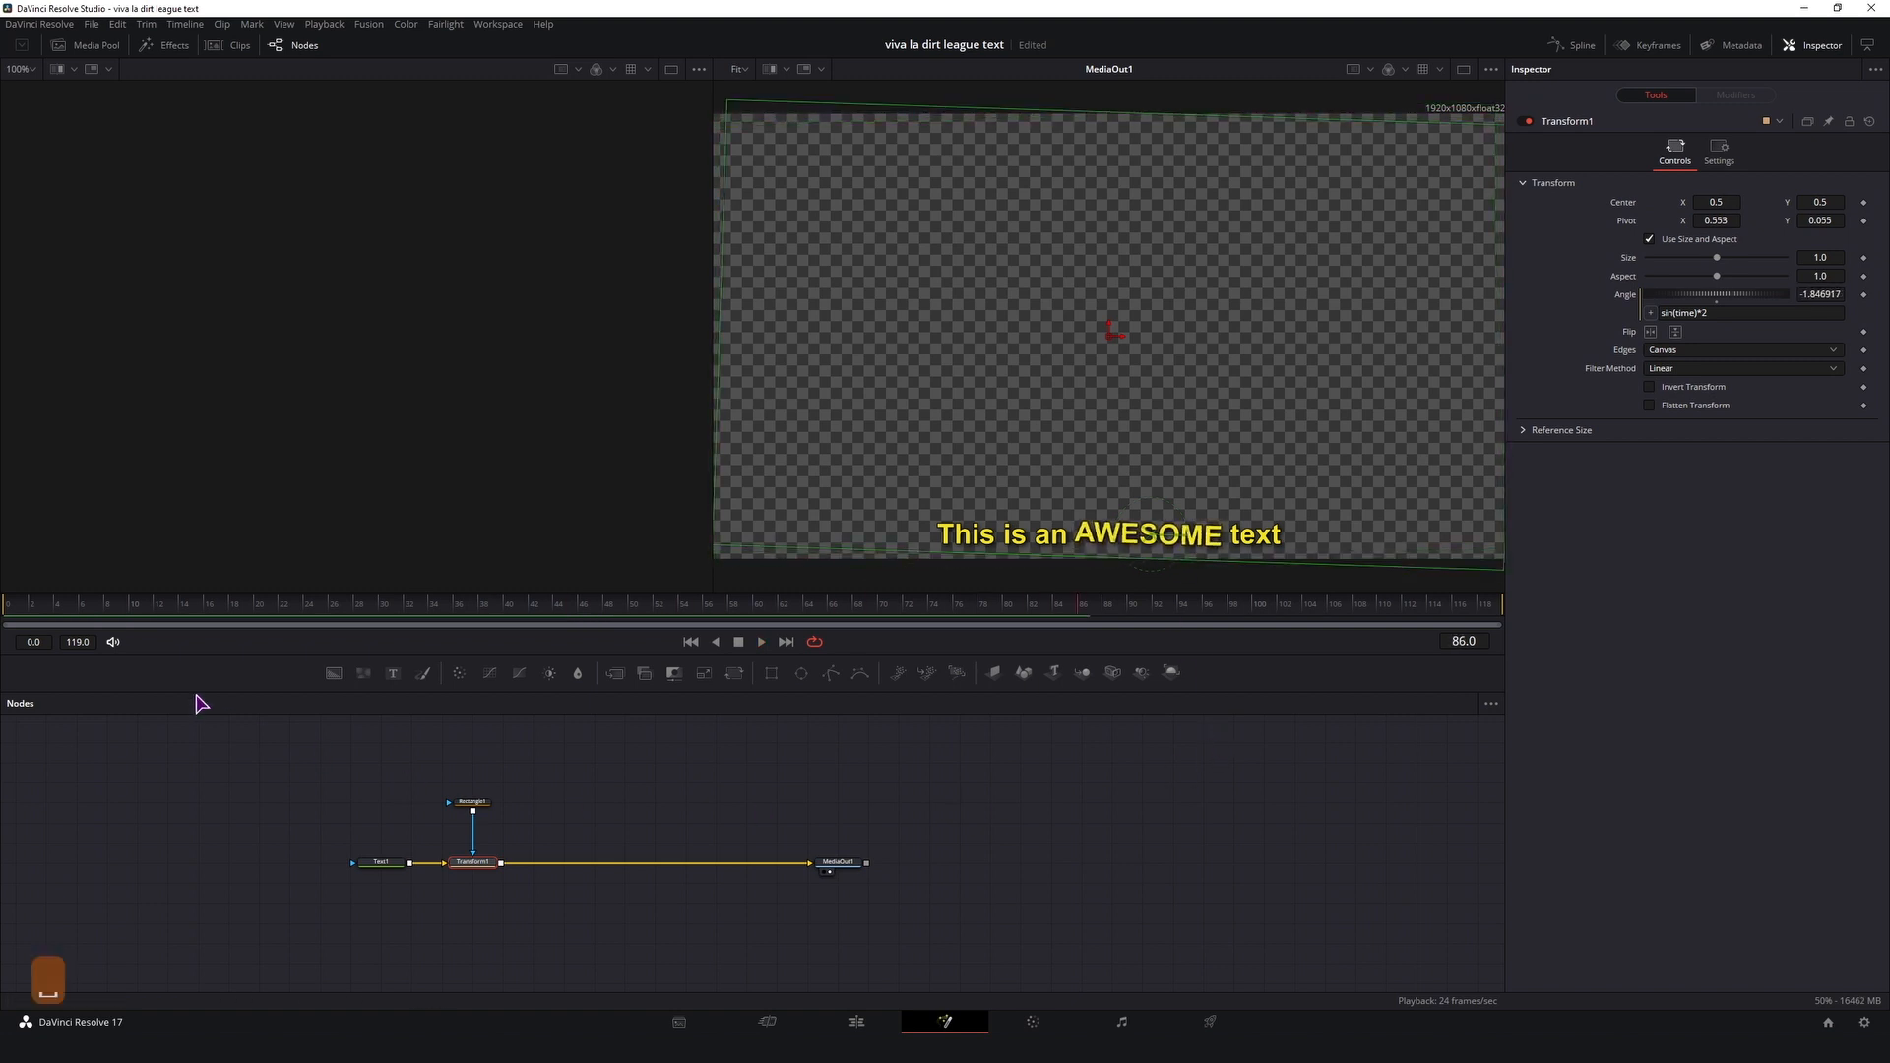
Step: Disconnect the Rectangle mask from Transform1 and insert a Waviness node between Transform1 and MediaOut1
left_click(663, 803)
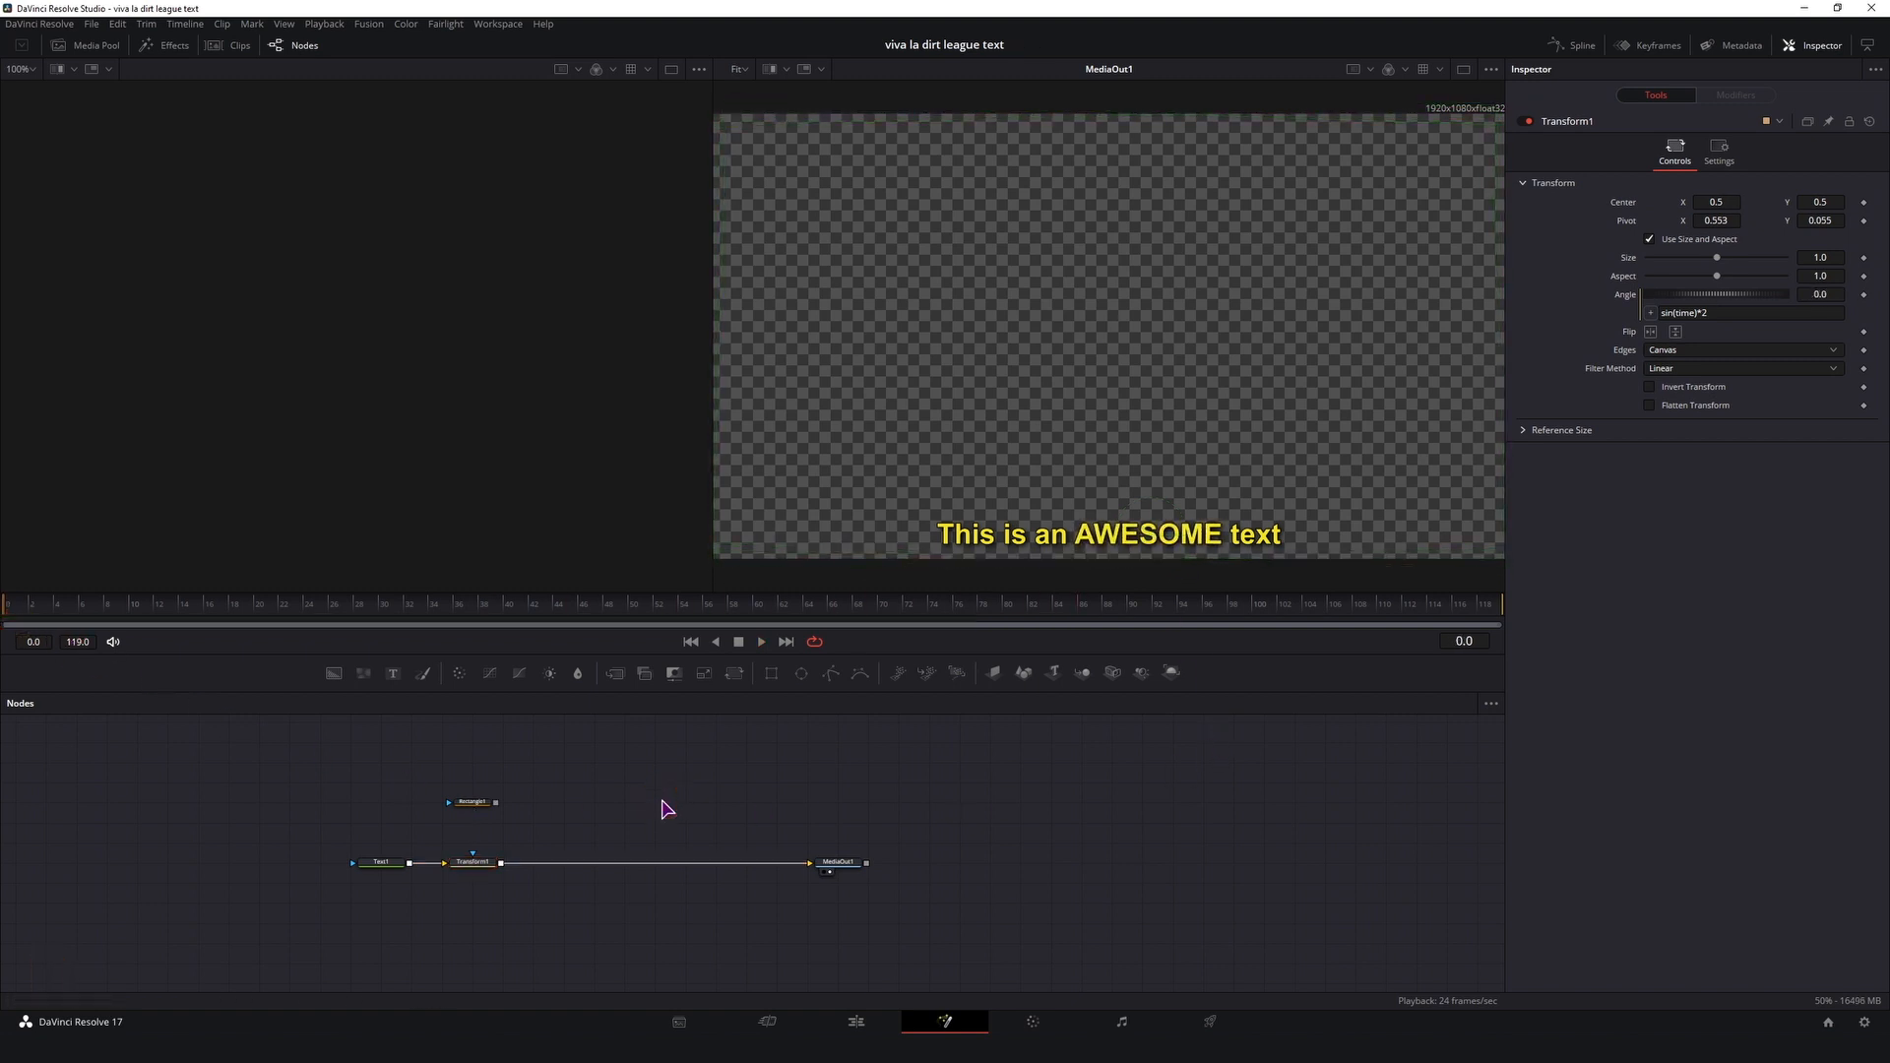
key("ctrl+space")
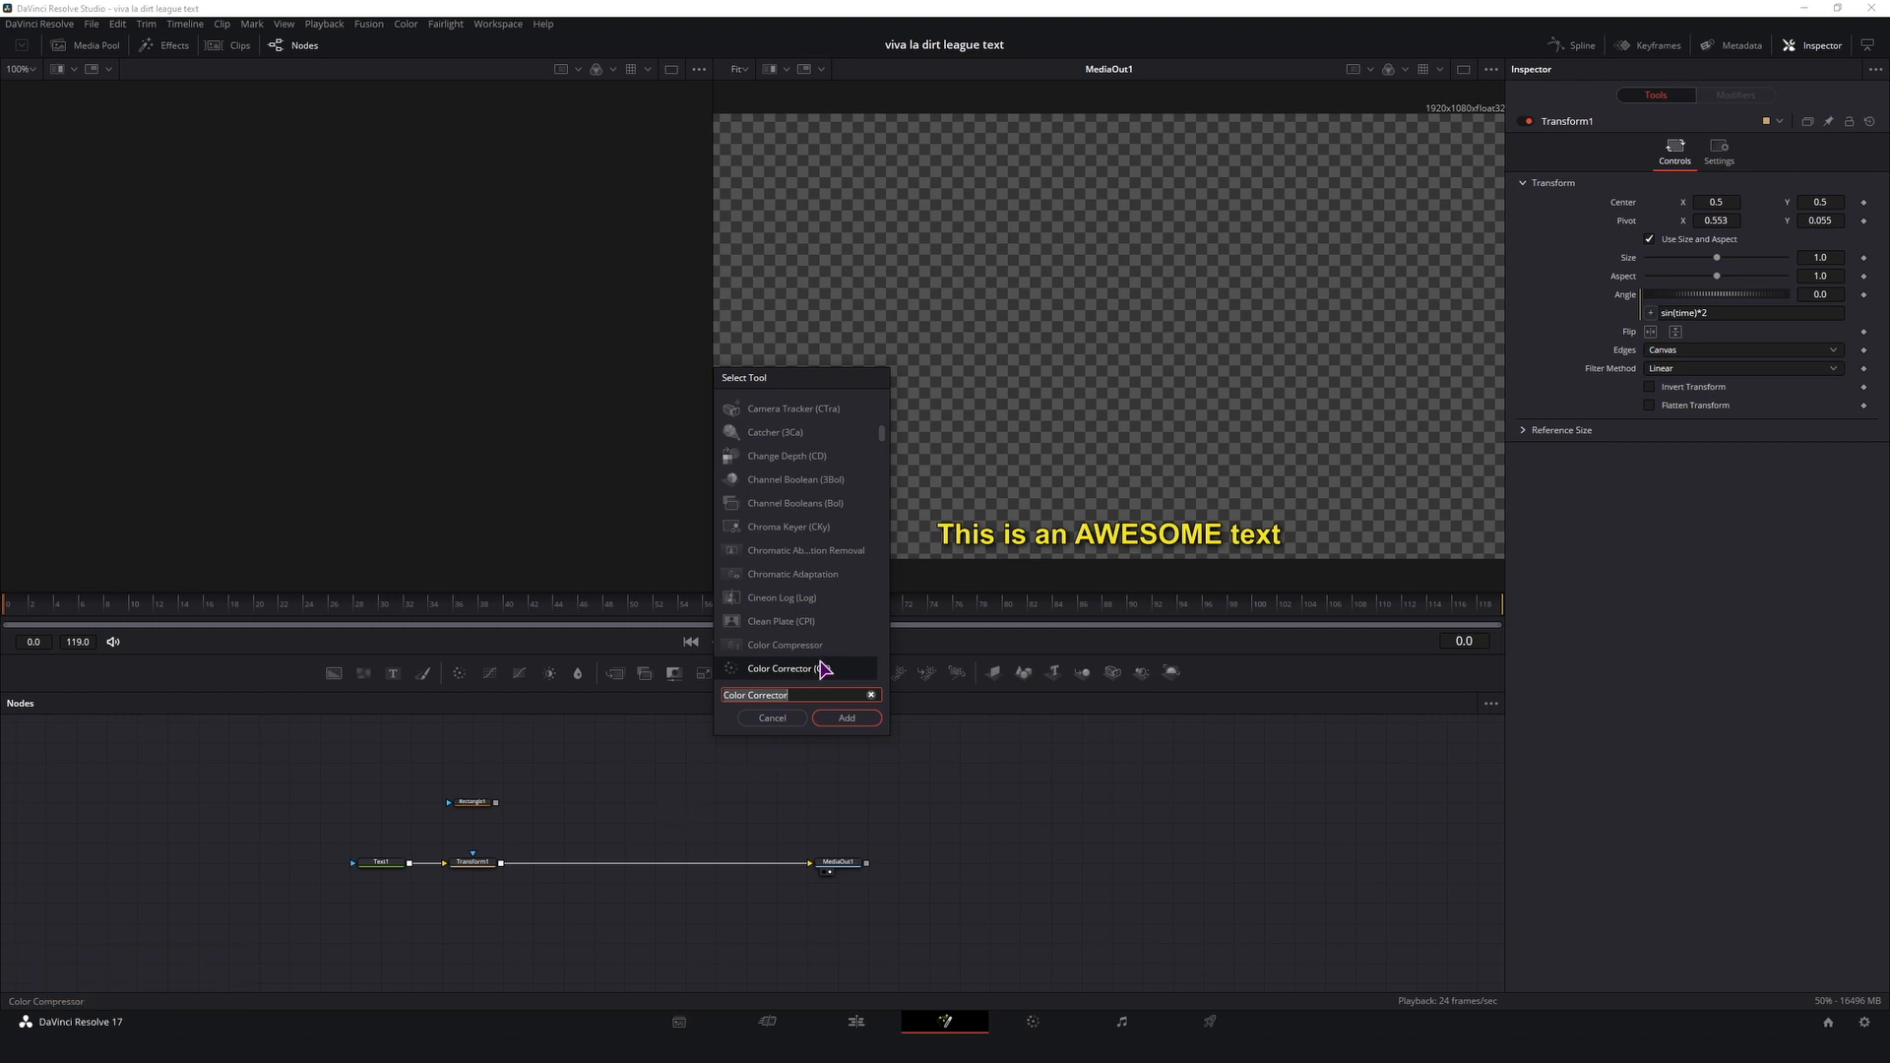
type("wavine")
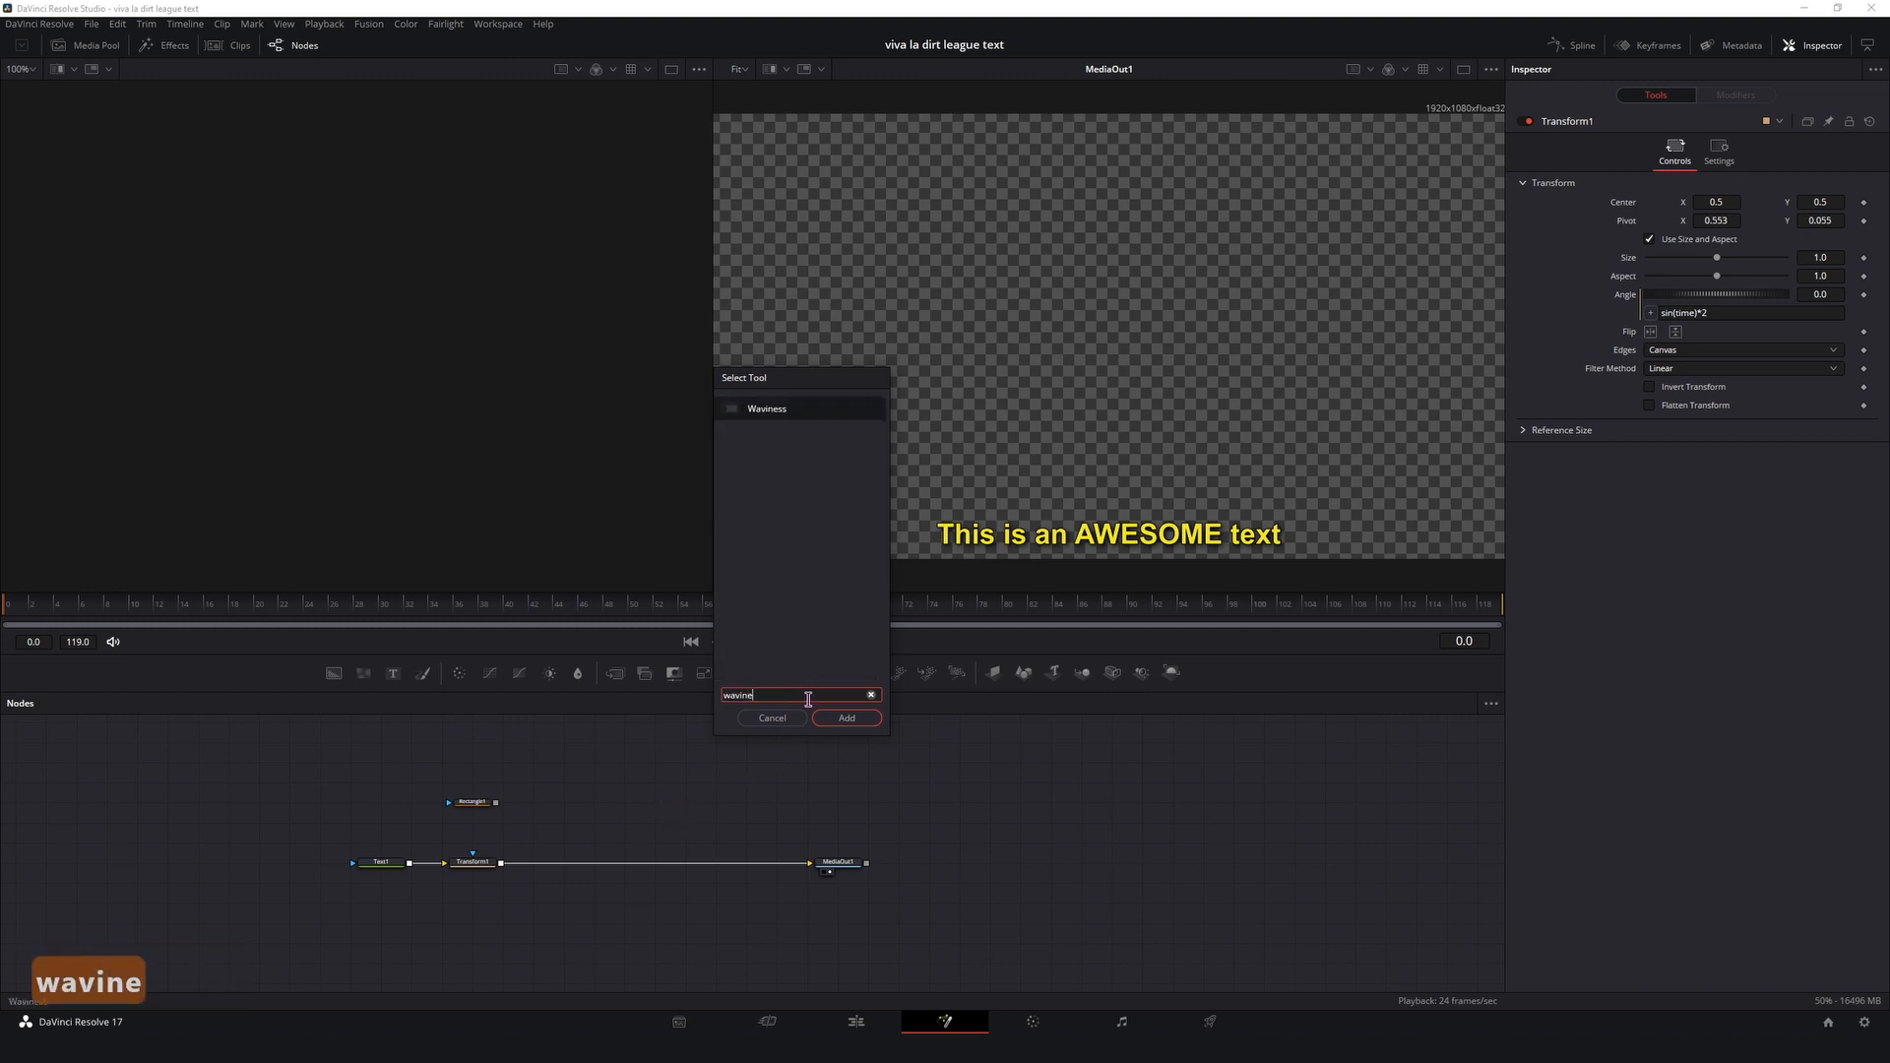
left_click(845, 717)
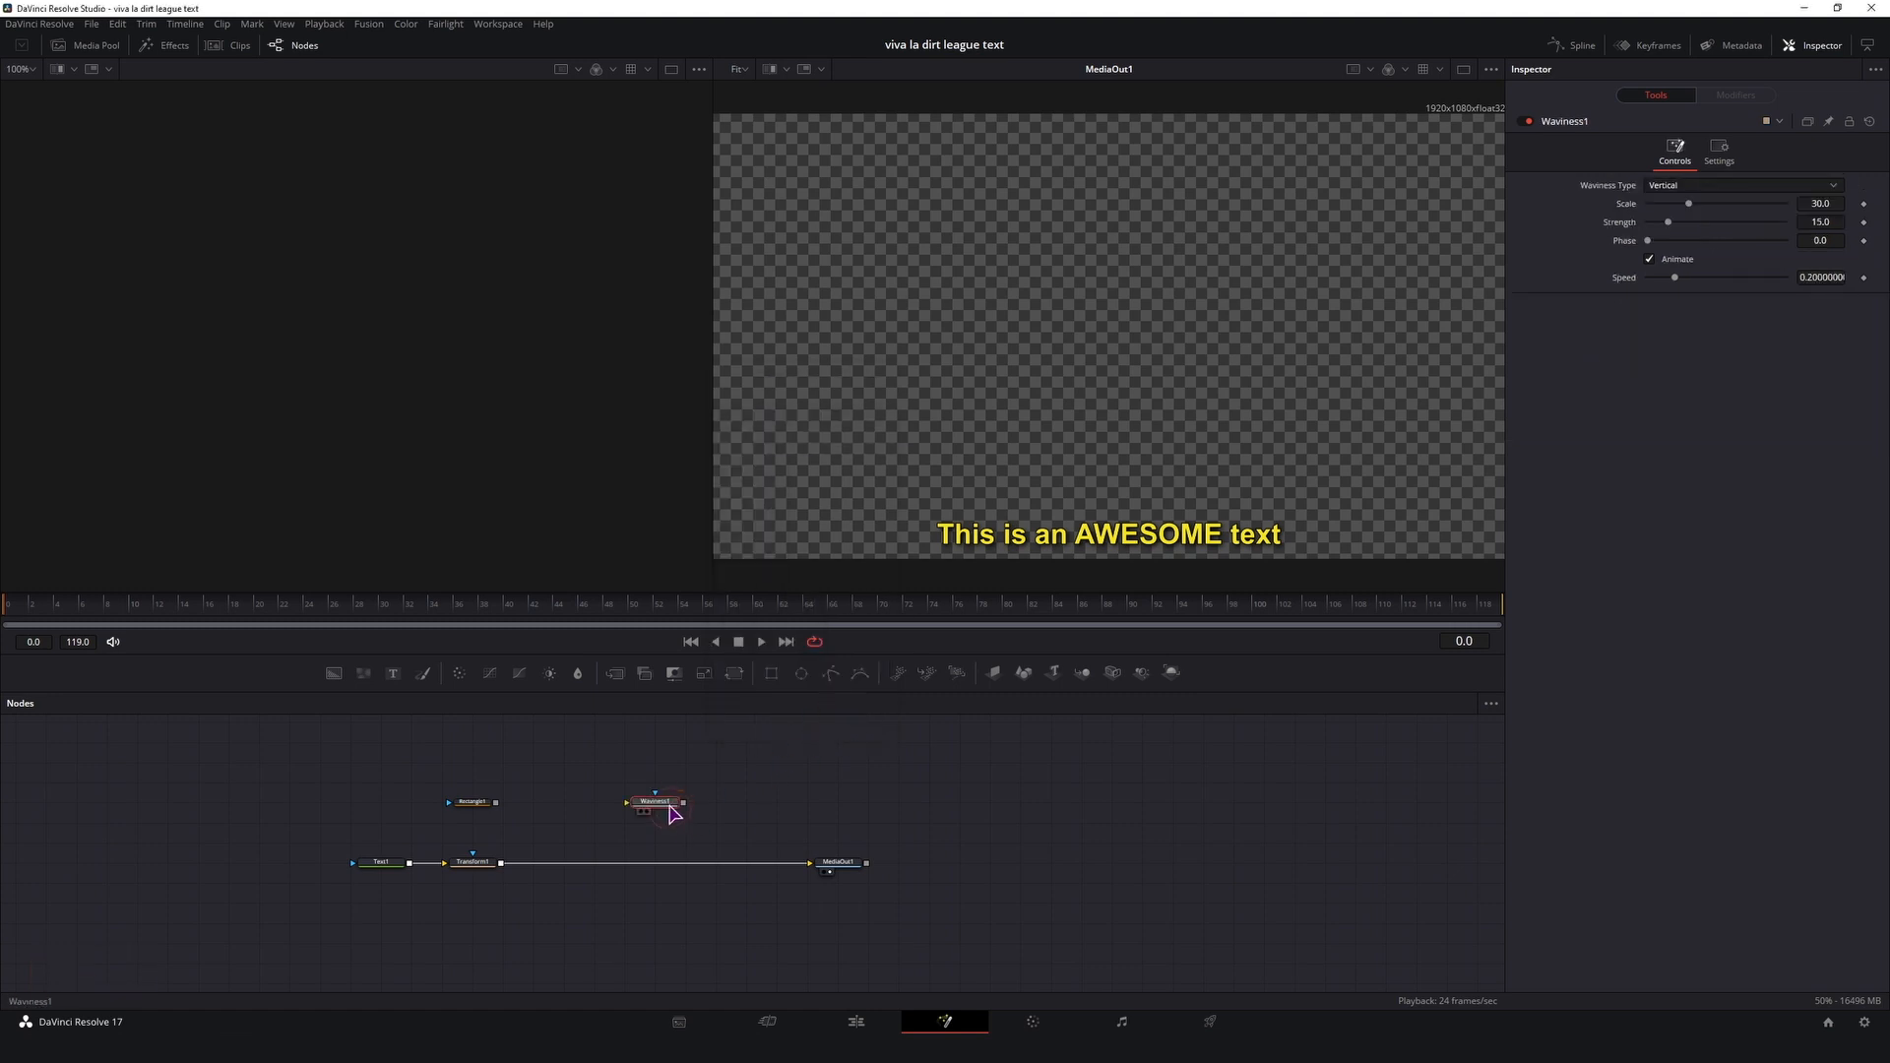
left_click(568, 863, "shift")
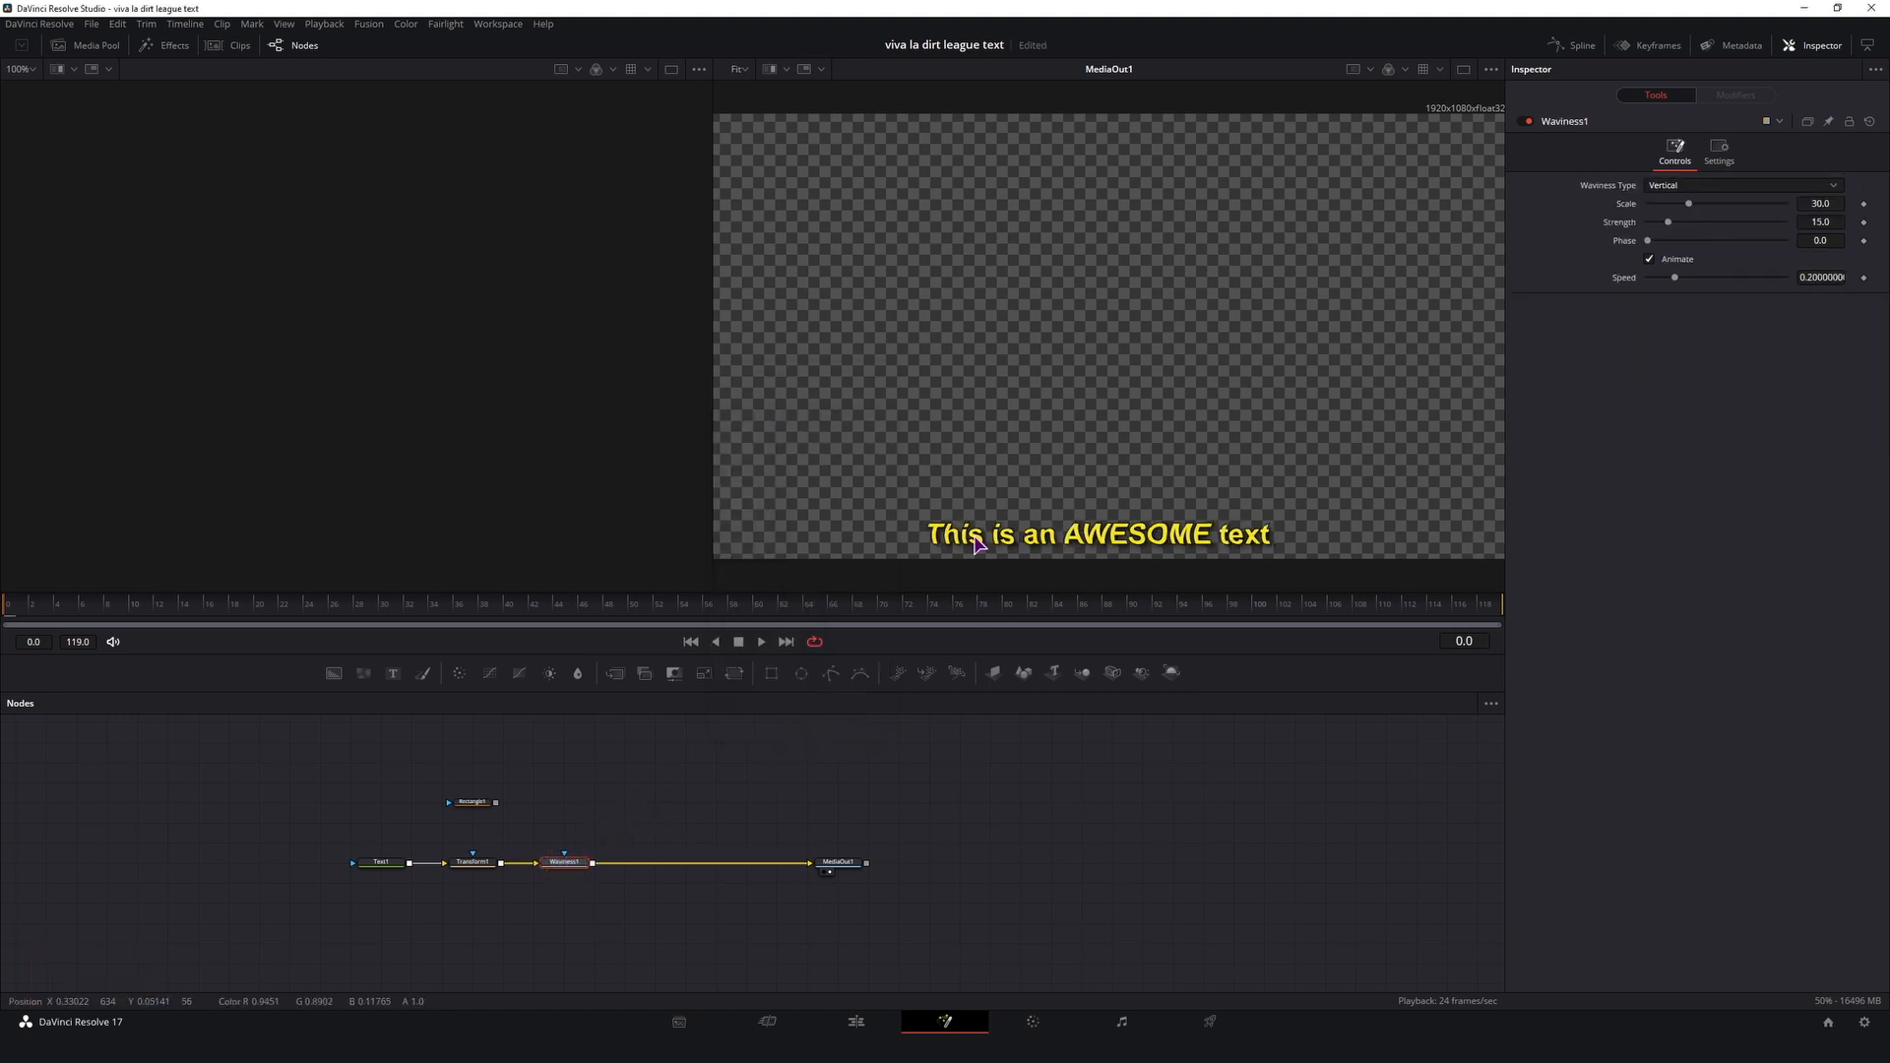
Step: Configure the Waviness node with type Horizontal, scale 100 and strength 5, and preview the waving caption
left_click(1684, 185)
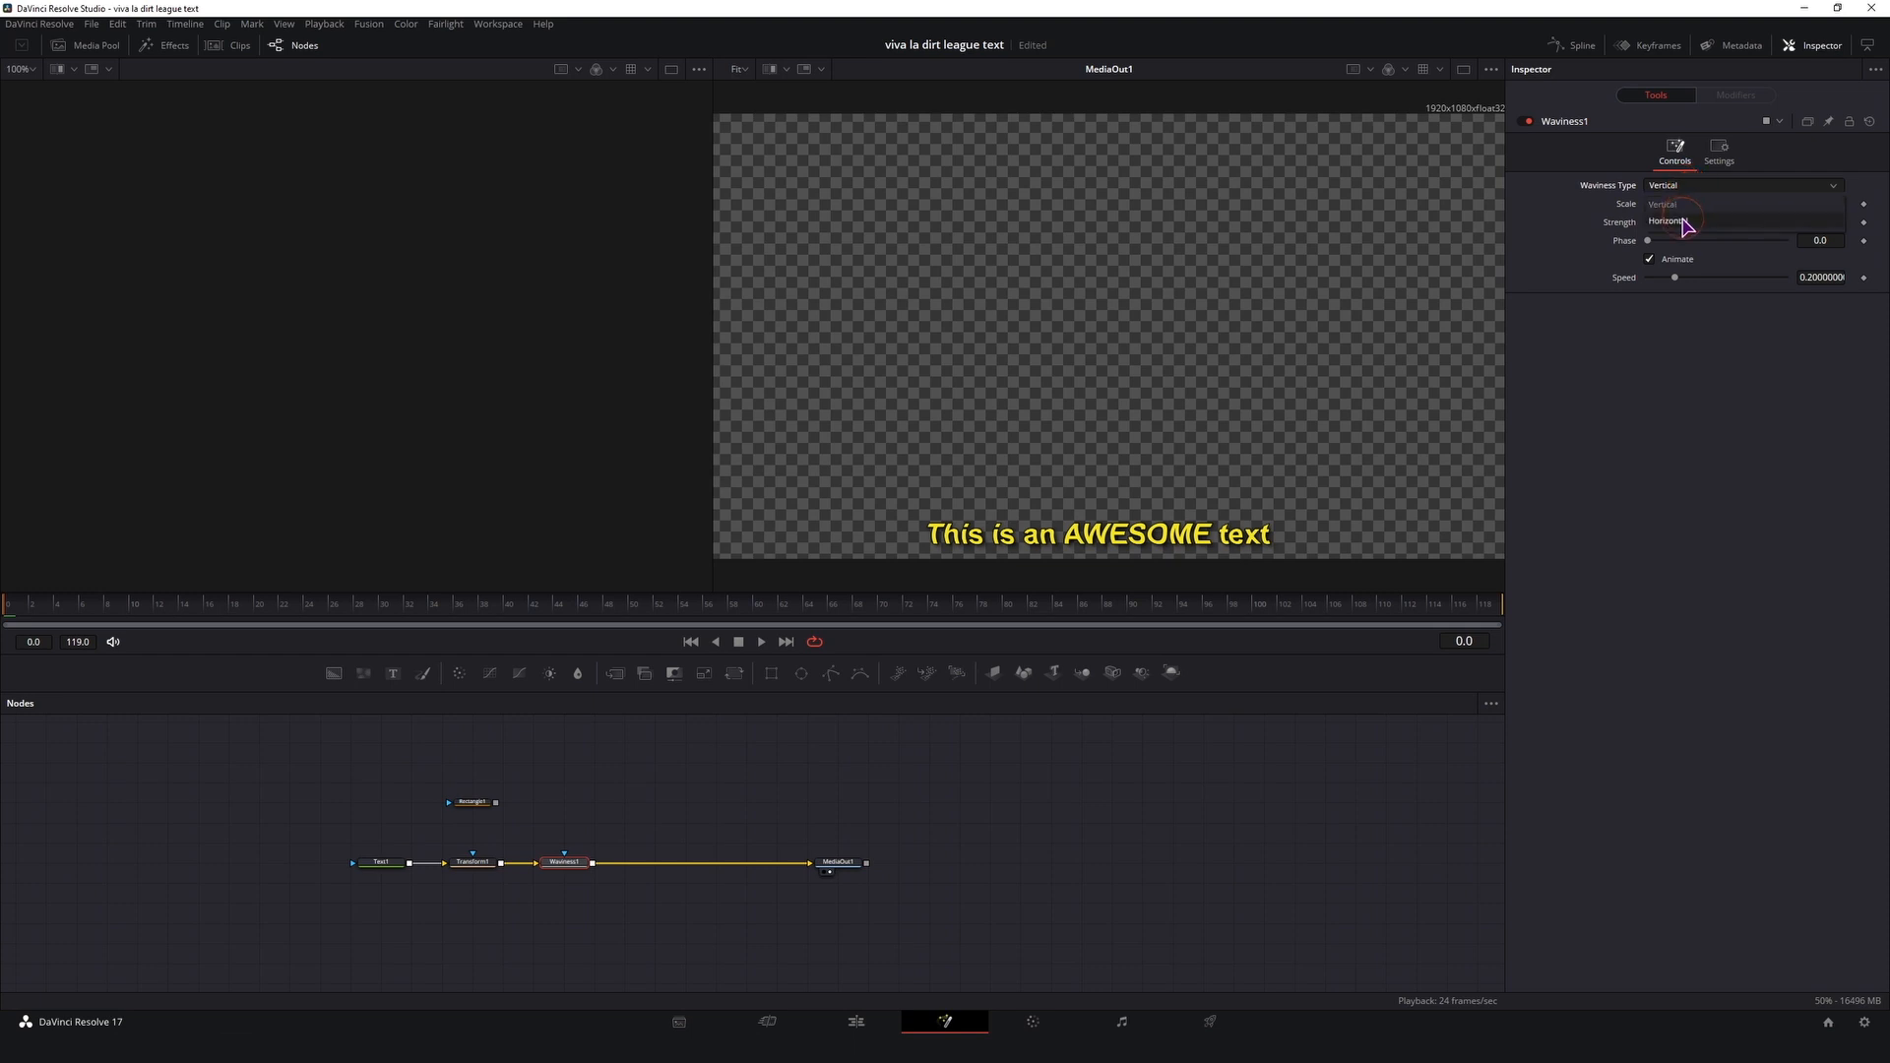
left_click(1685, 222)
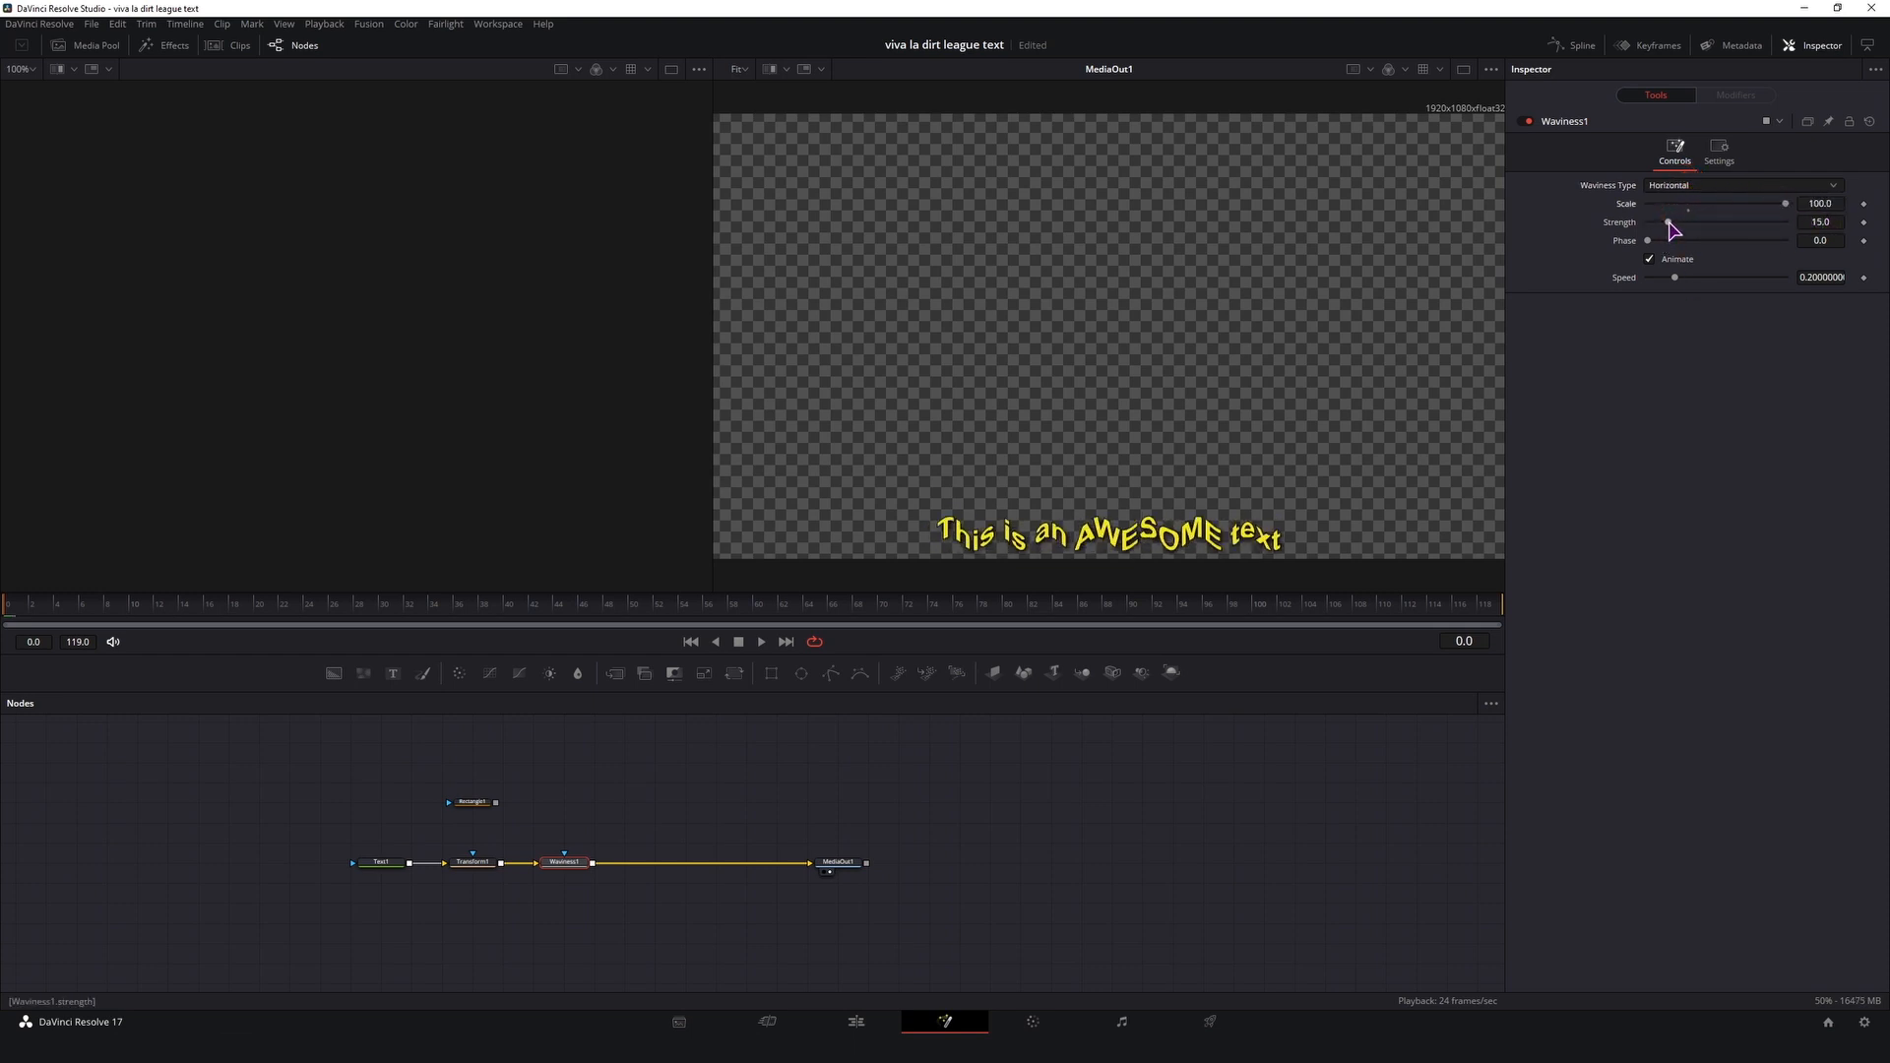
mouse_move(1673, 224)
left_mouse_down()
mouse_move(1691, 228)
mouse_move(1664, 237)
left_mouse_up()
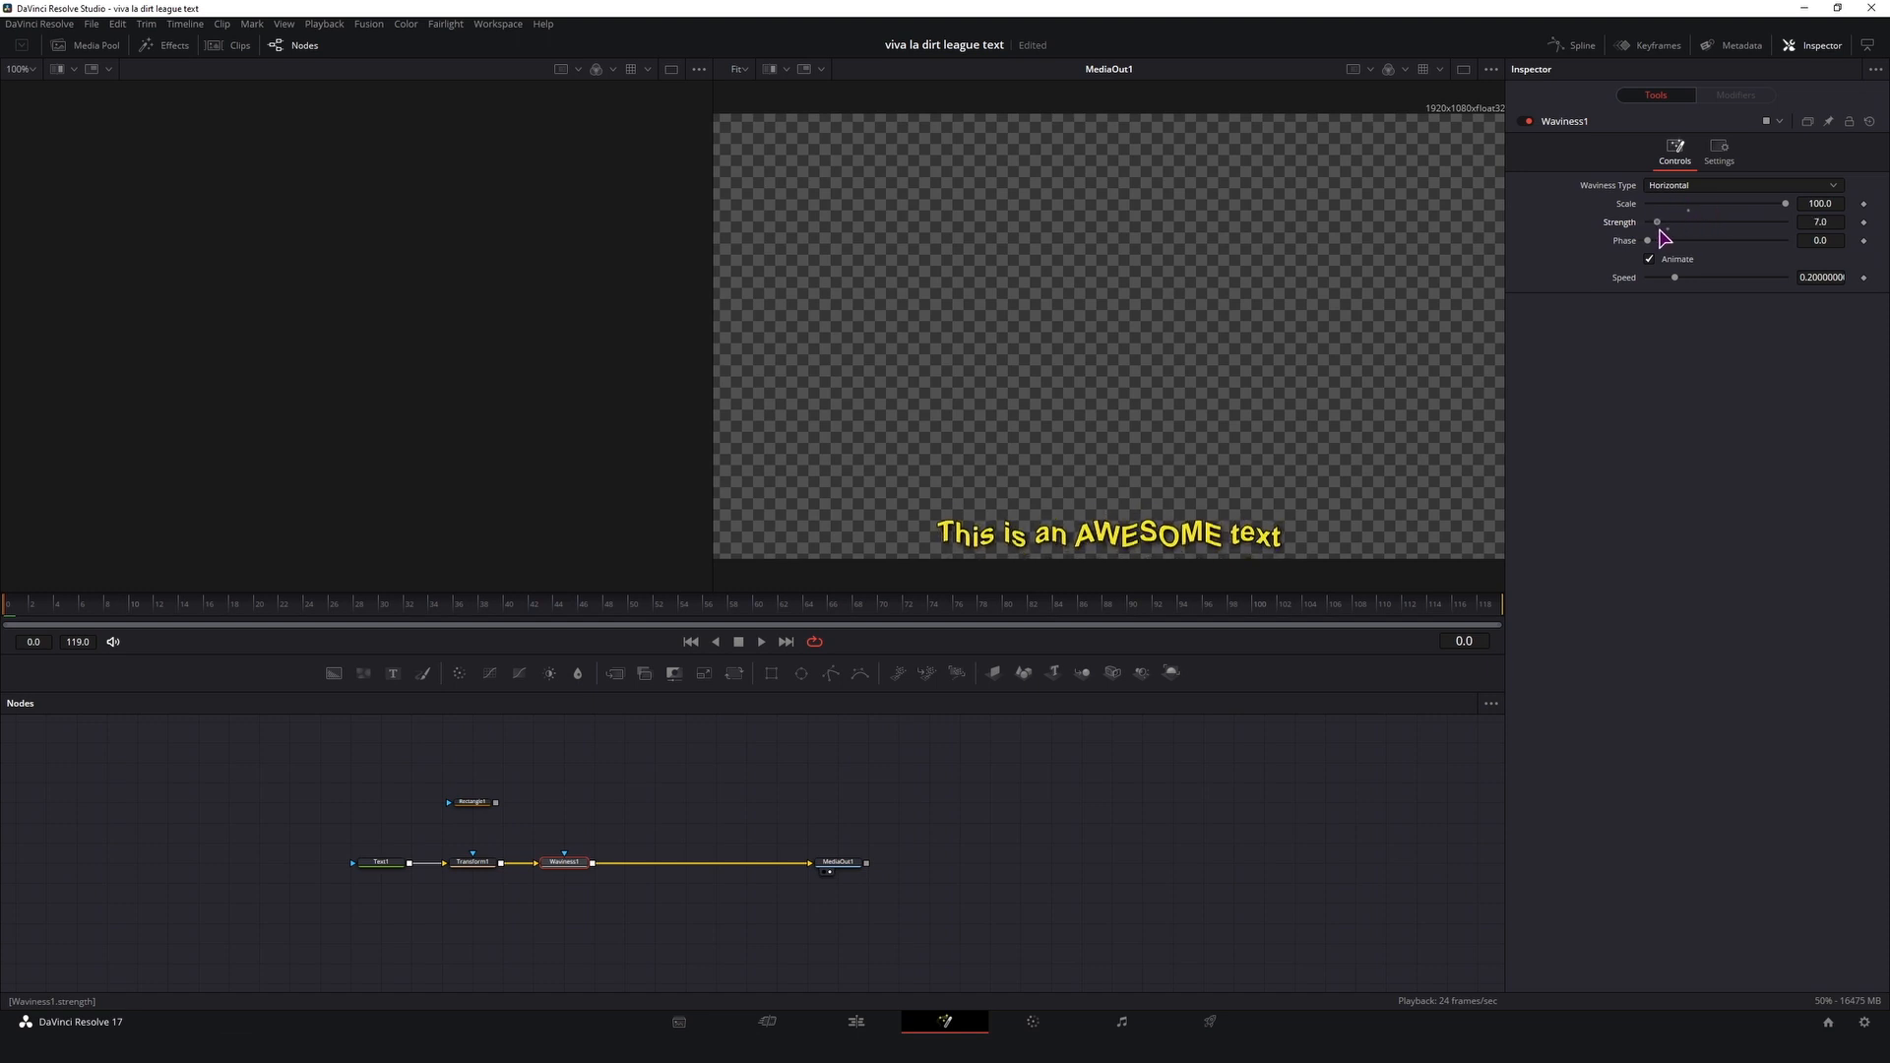
left_click(1835, 223)
key("BackSpace")
key("BackSpace")
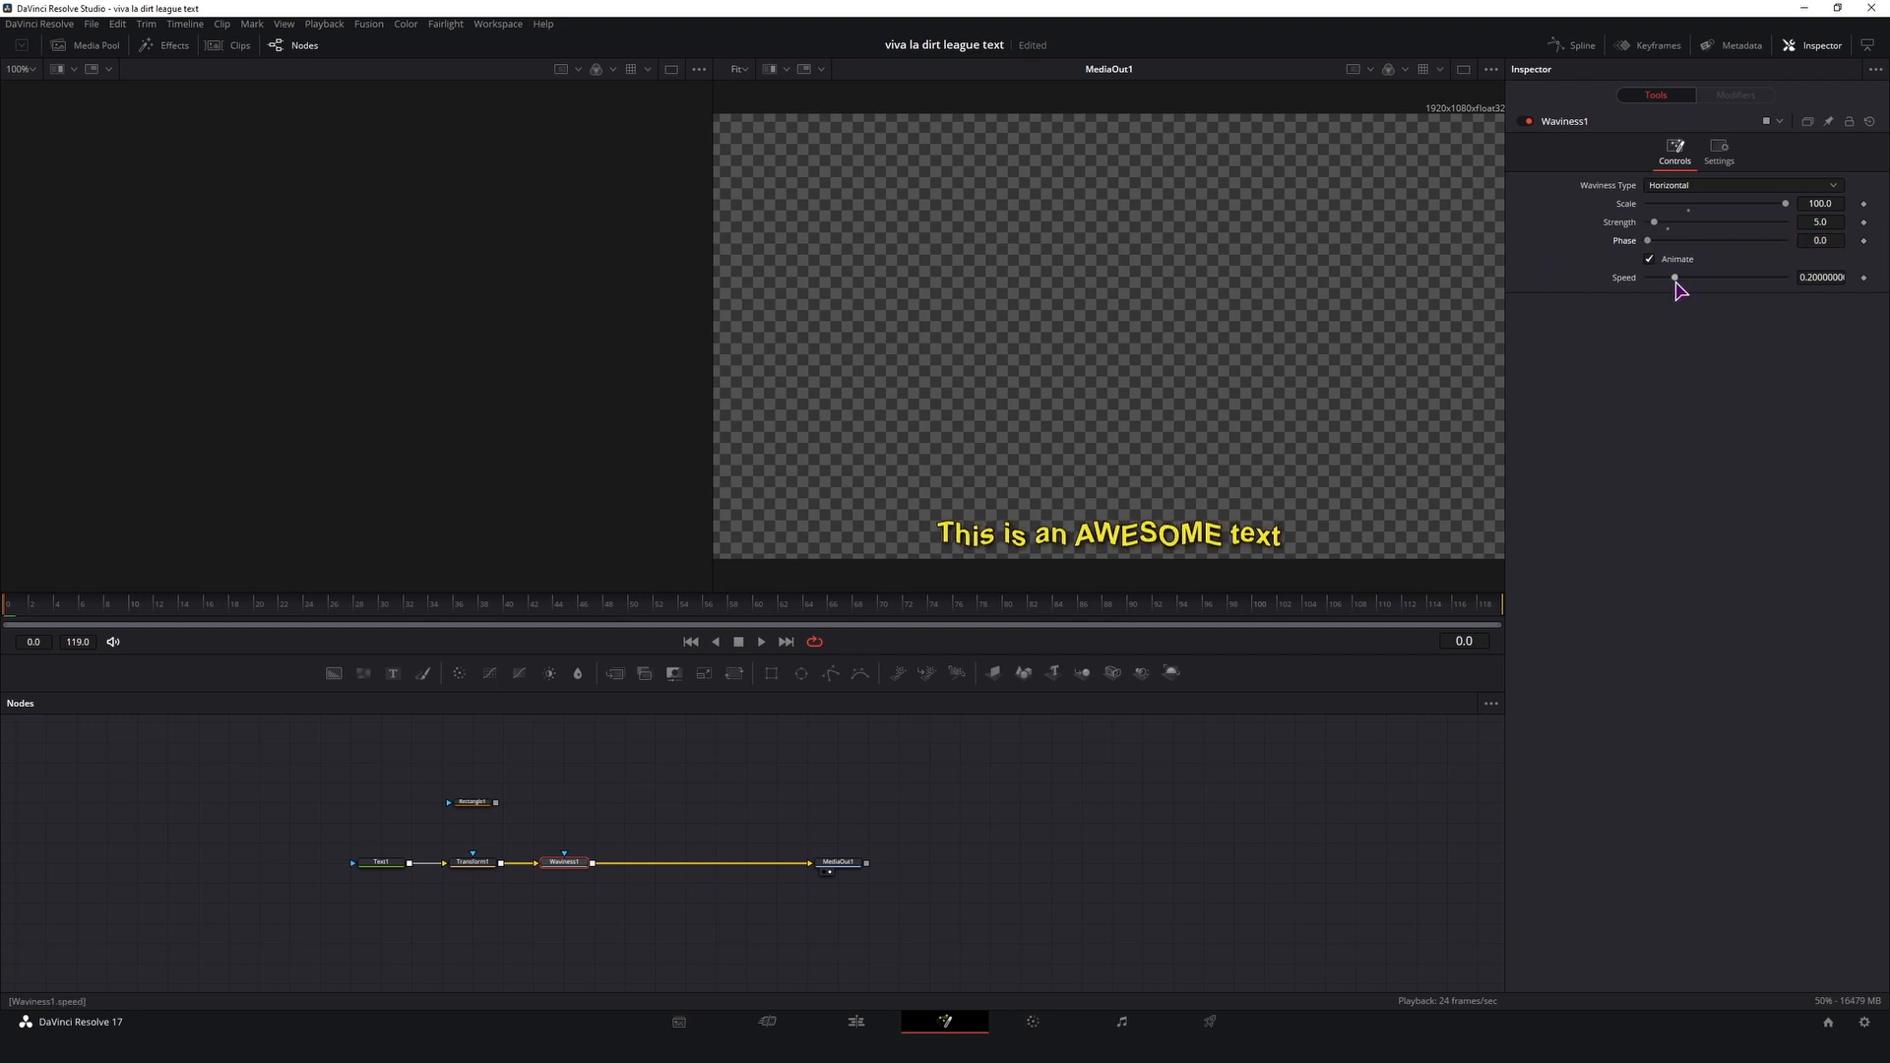
left_click(15, 603)
key("space")
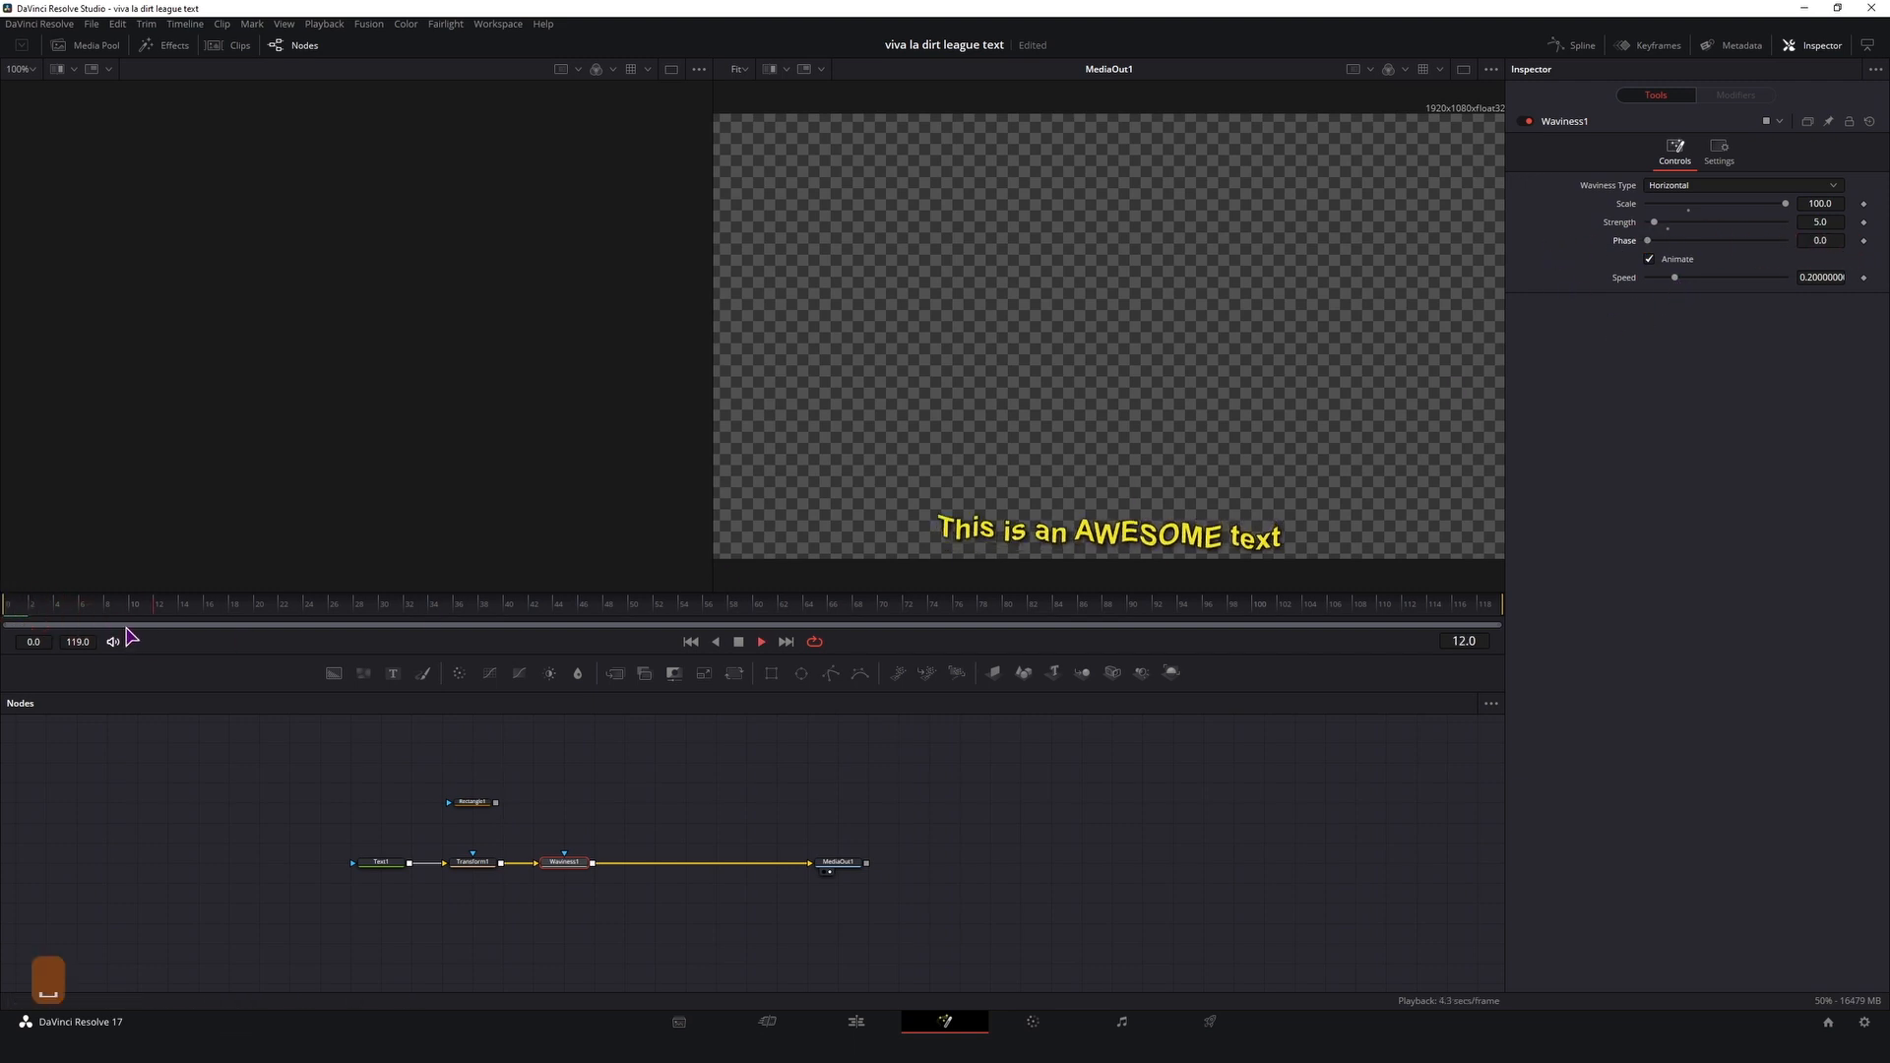
left_click(1275, 559)
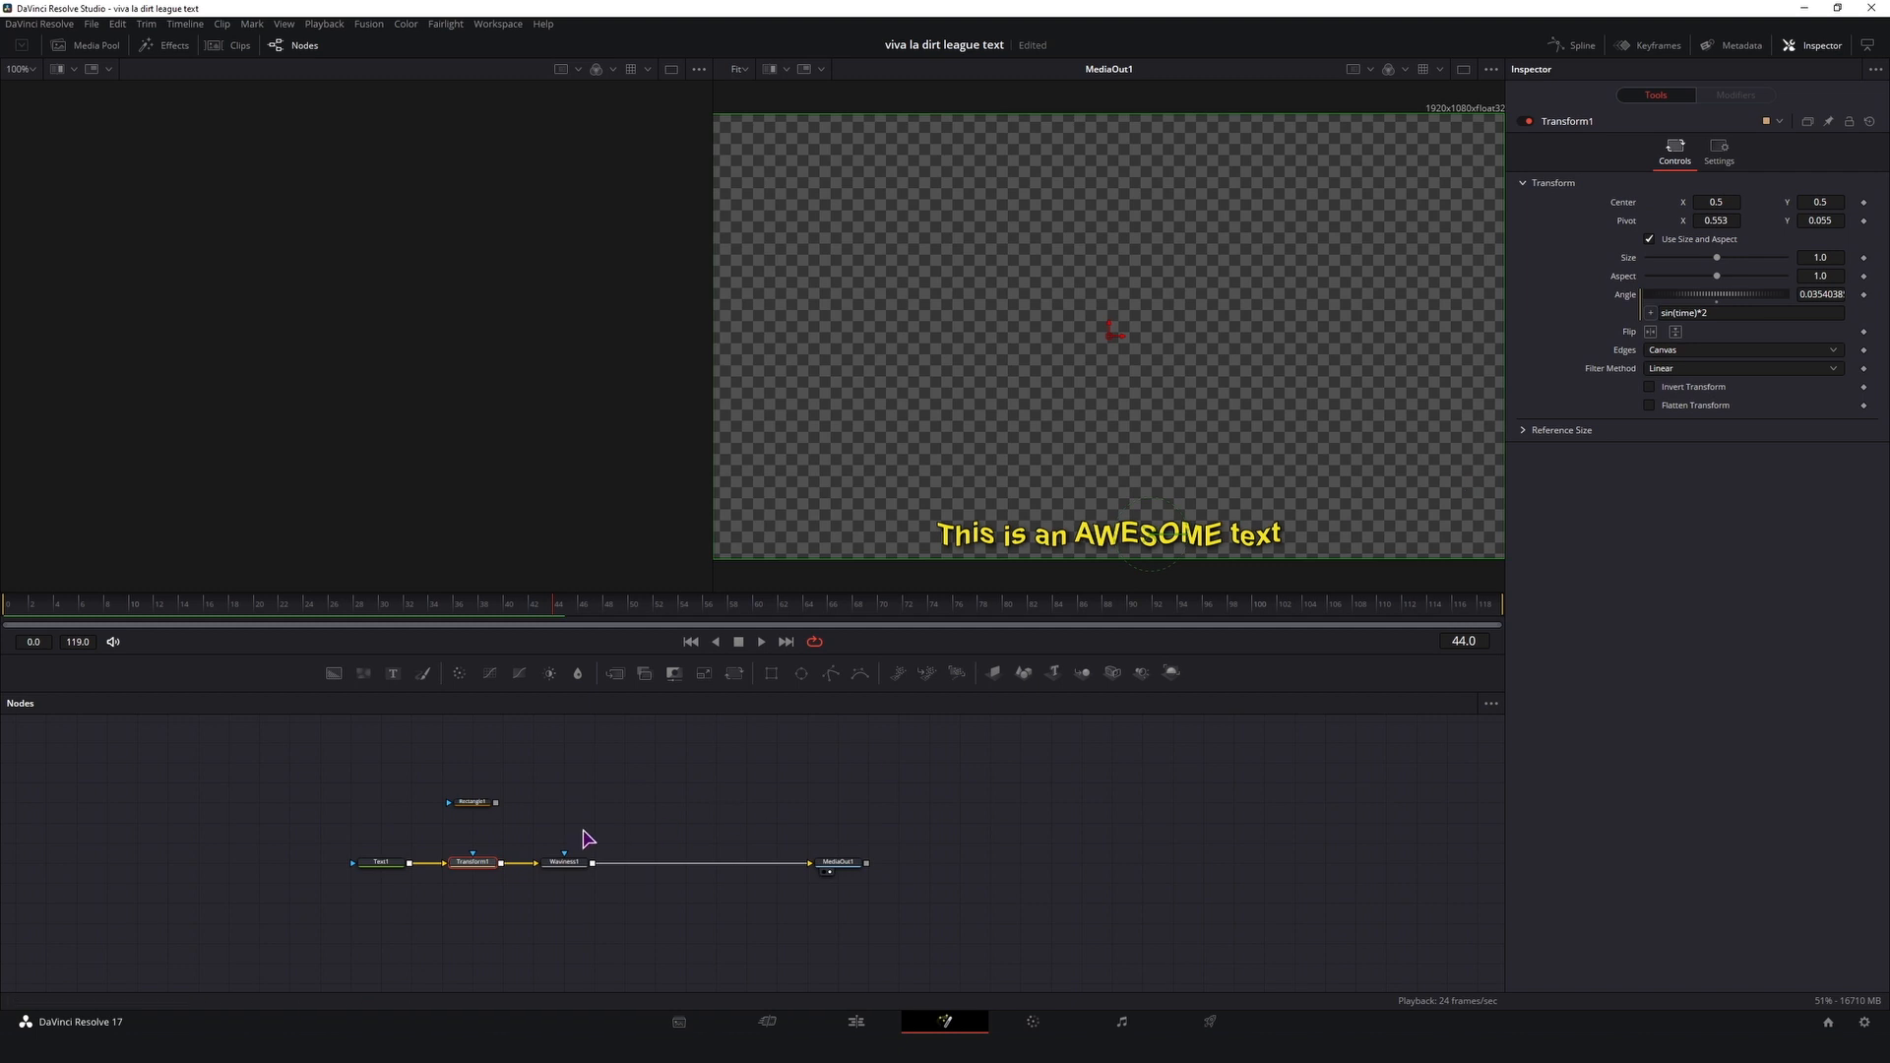
Step: Disable Transform1 and play the animation to preview the caption with the waviness alone
left_click(1527, 121)
left_click(466, 617)
key("space")
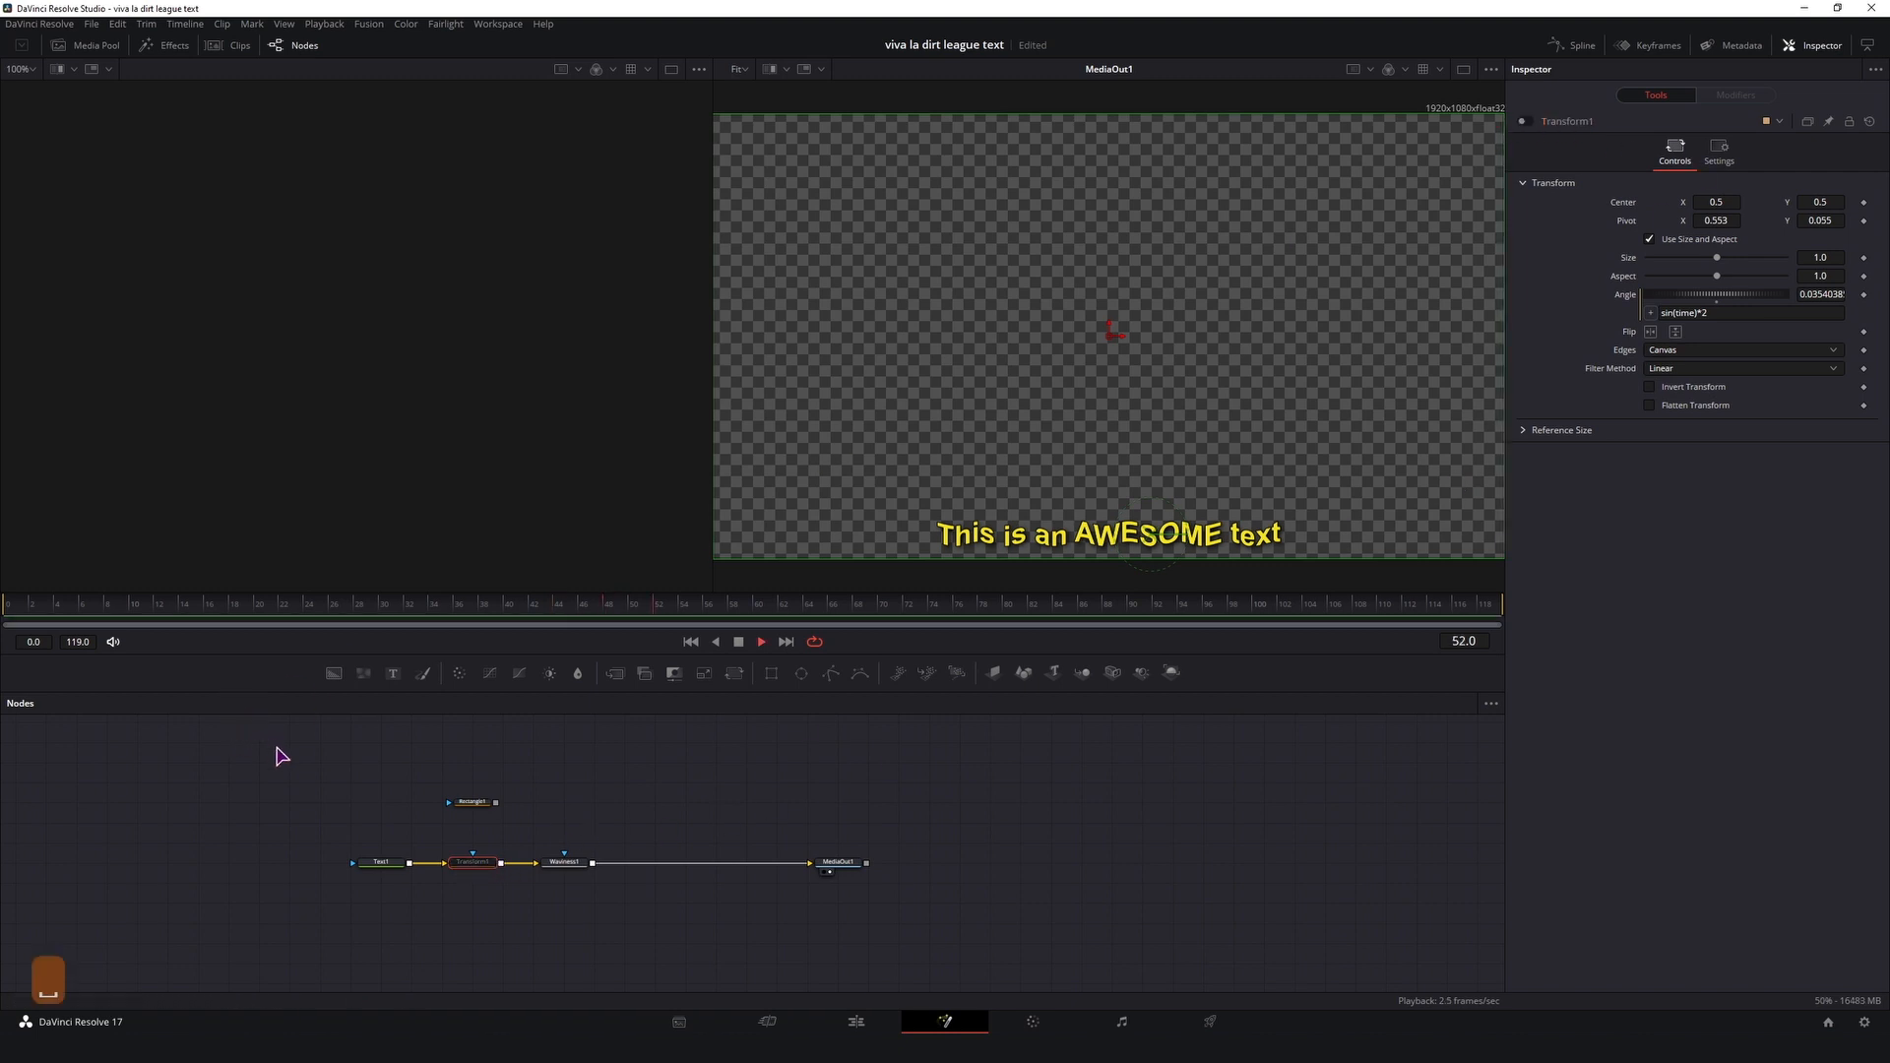
Step: Set the Waviness1 node's speed to 0.4 and preview the faster waving caption
left_click(564, 862)
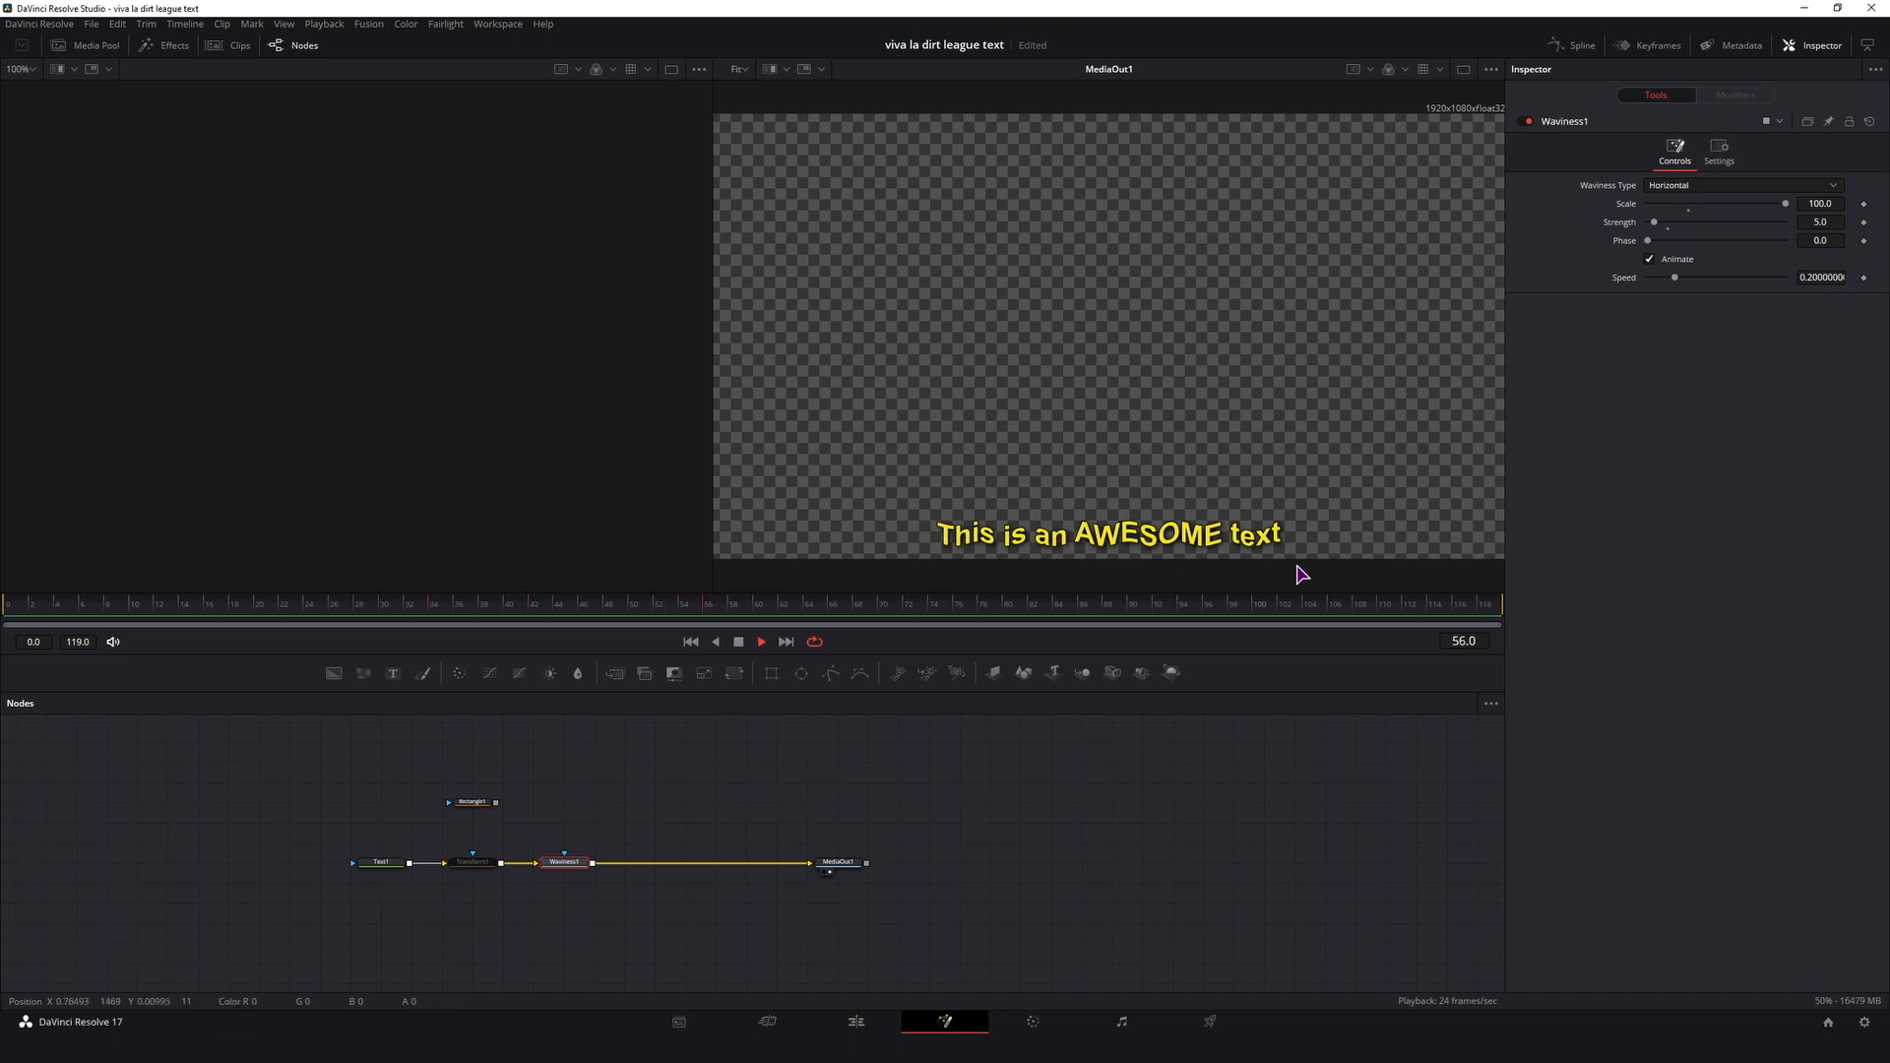
key("space")
double_click(1822, 278)
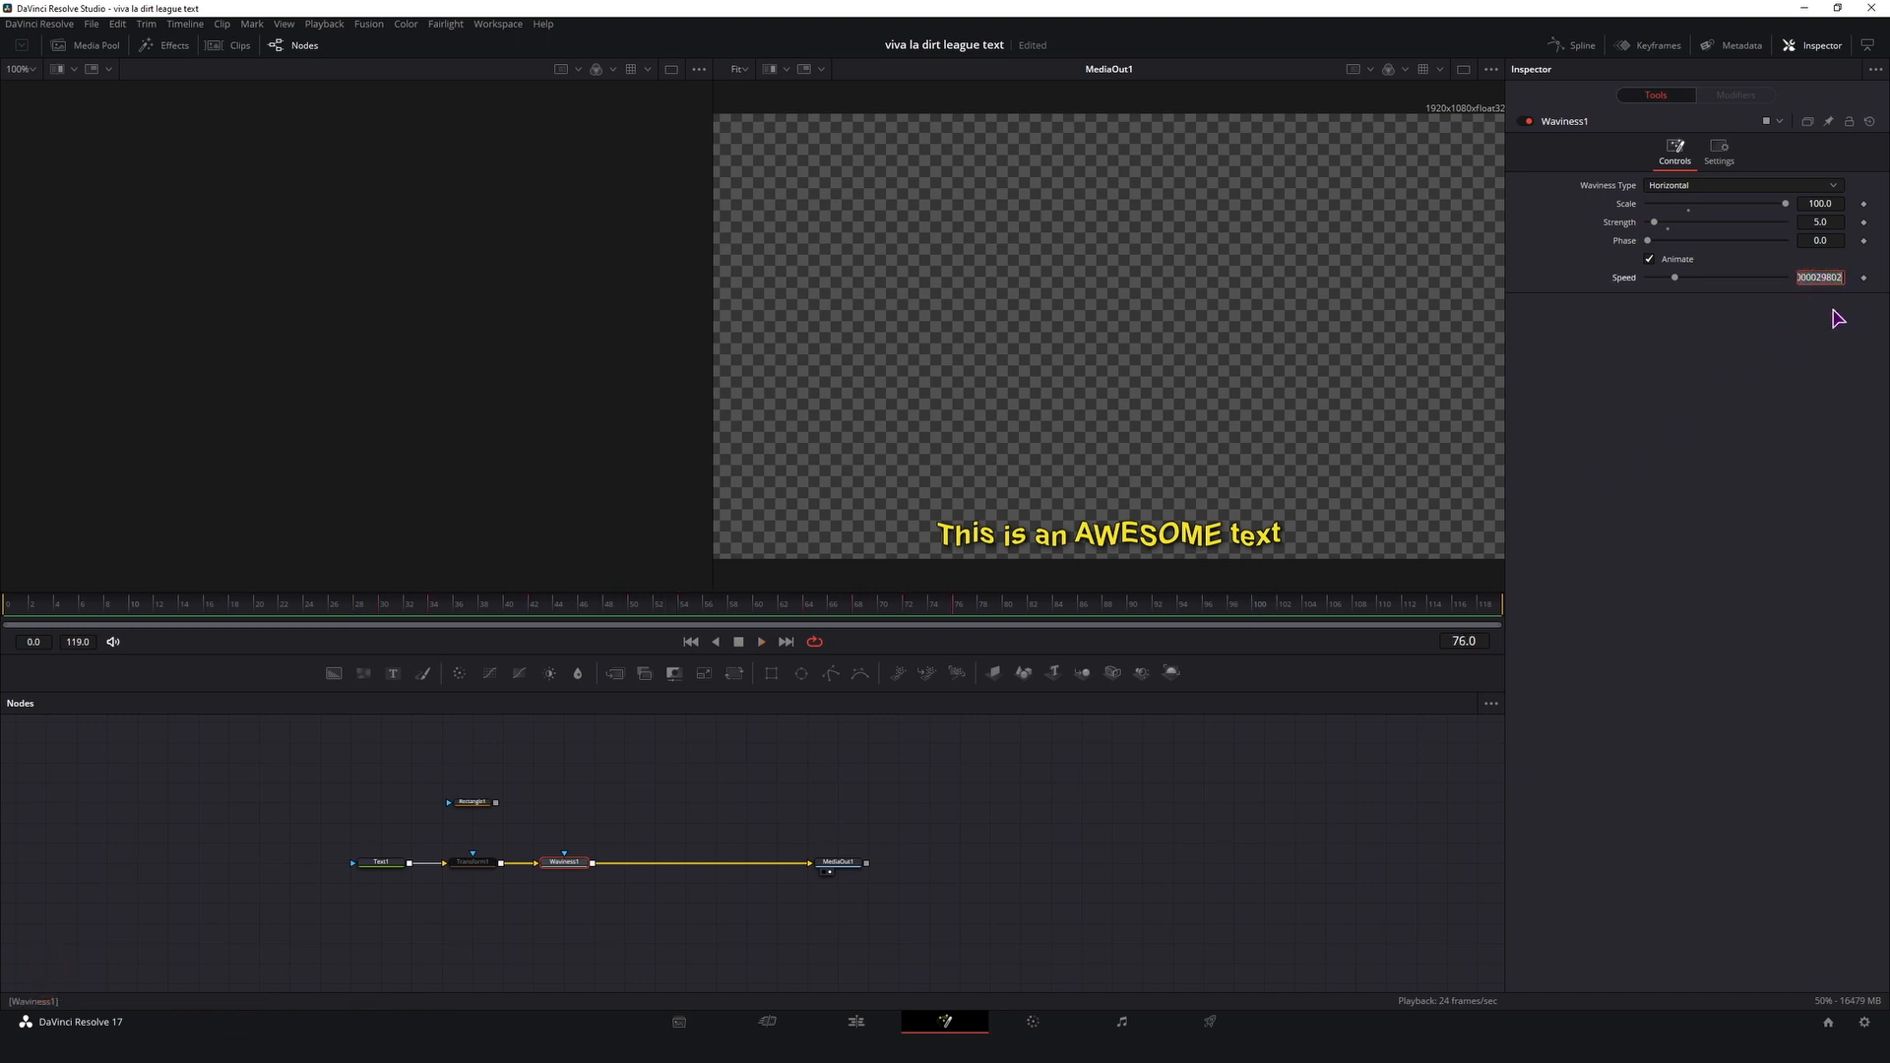
type("0.4")
left_click(1722, 333)
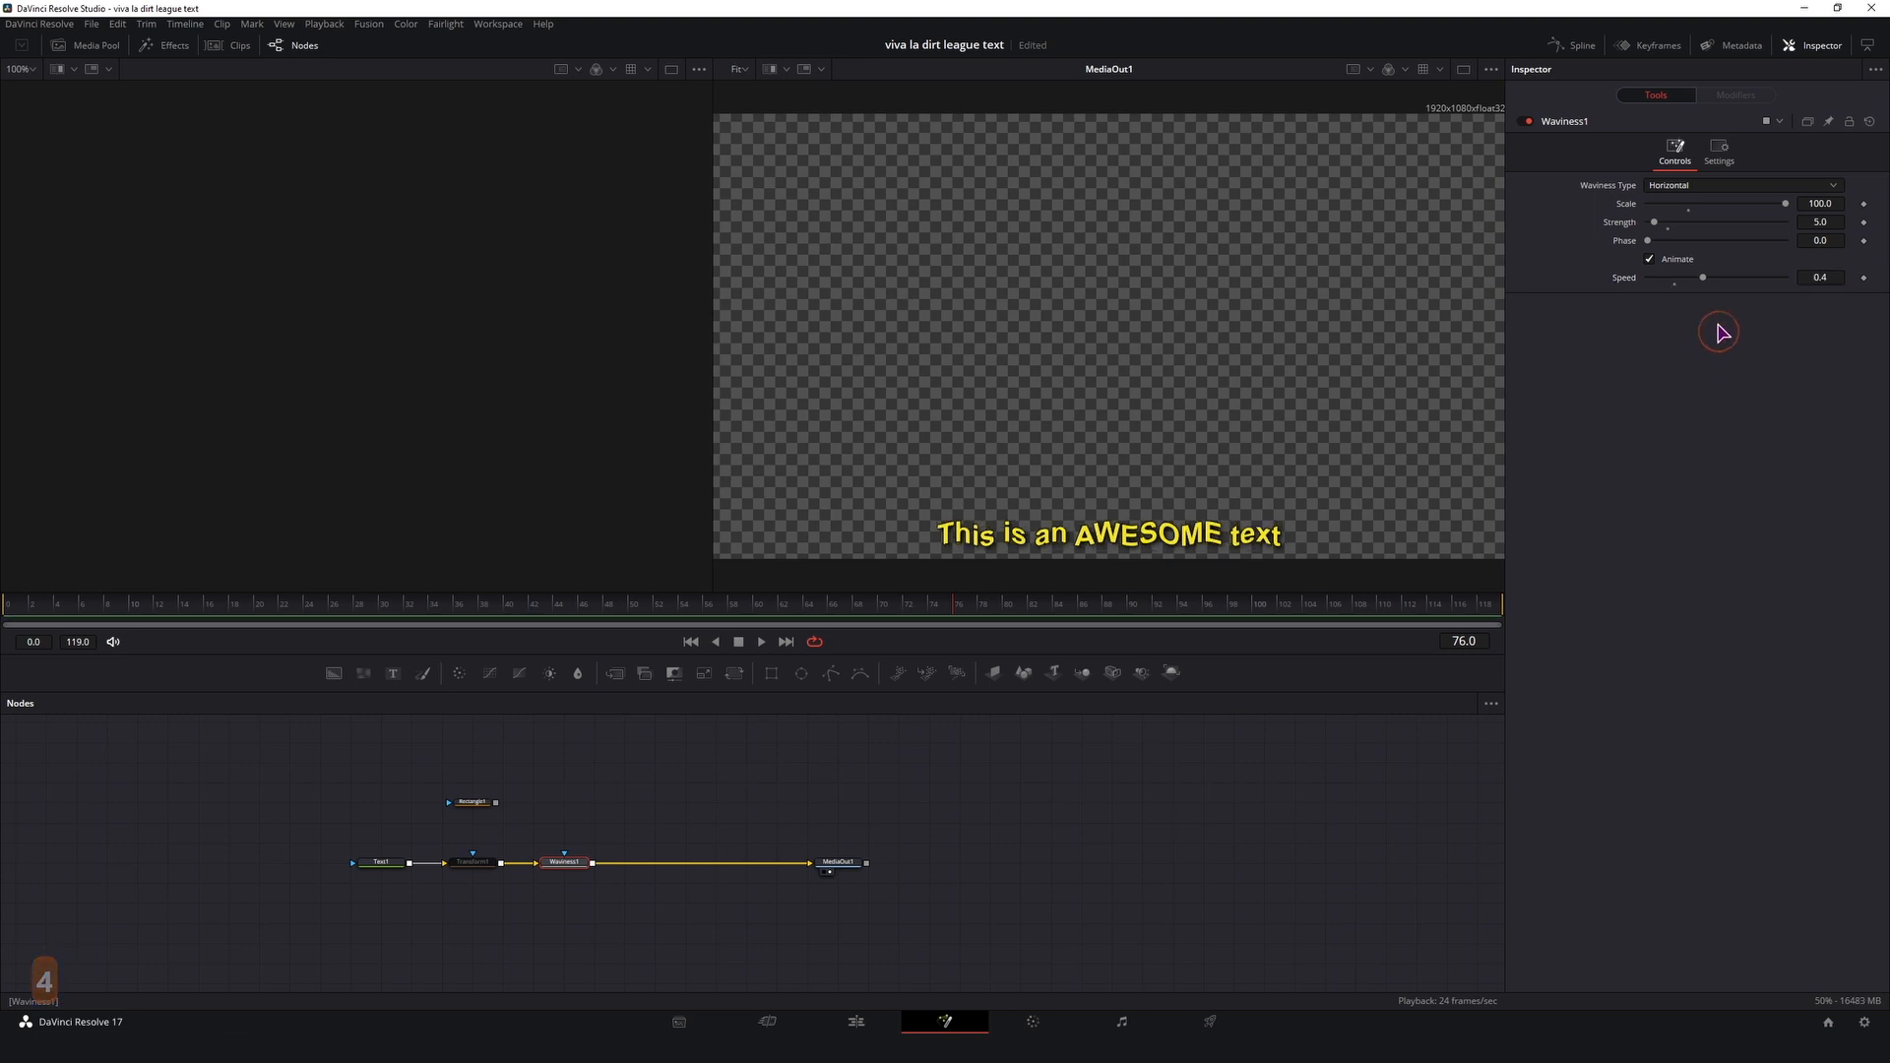
left_click(75, 606)
key("space")
key("space")
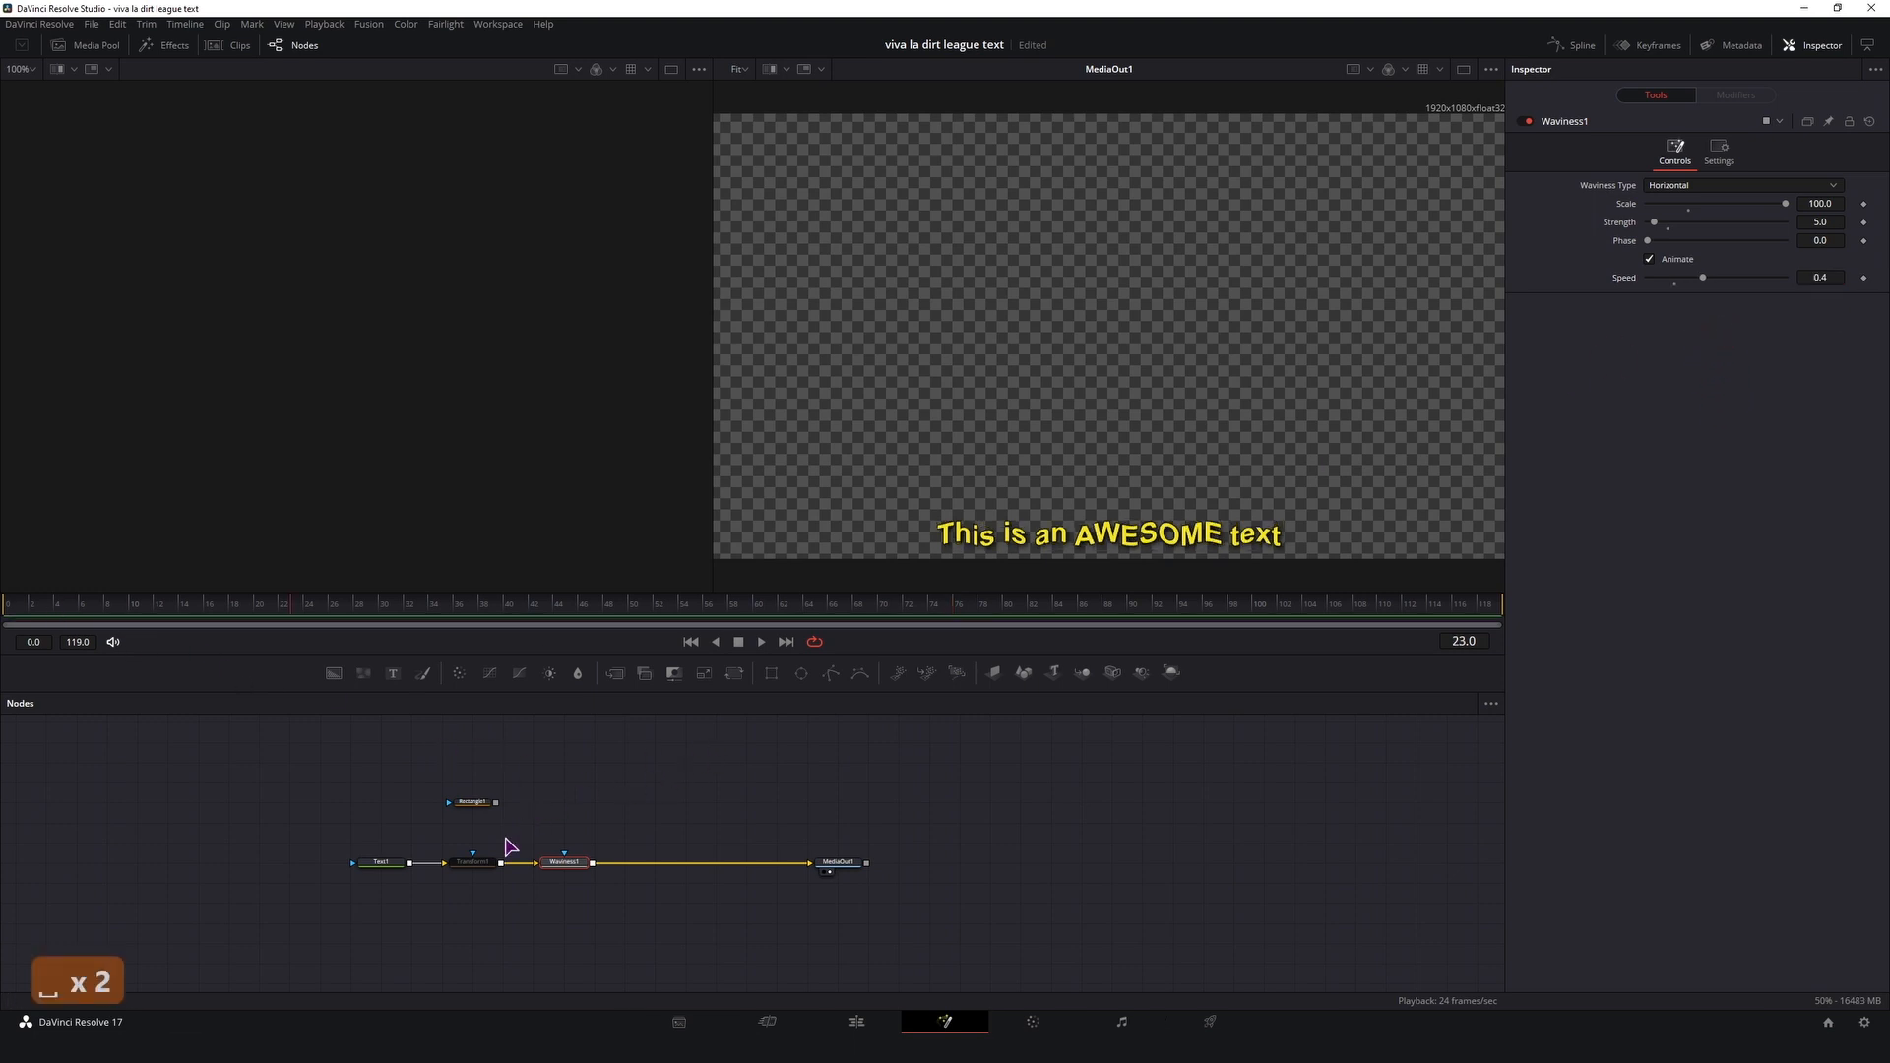
Step: Re-enable Transform1 and play the animation to preview the wobble combined with the waviness
left_click(482, 864)
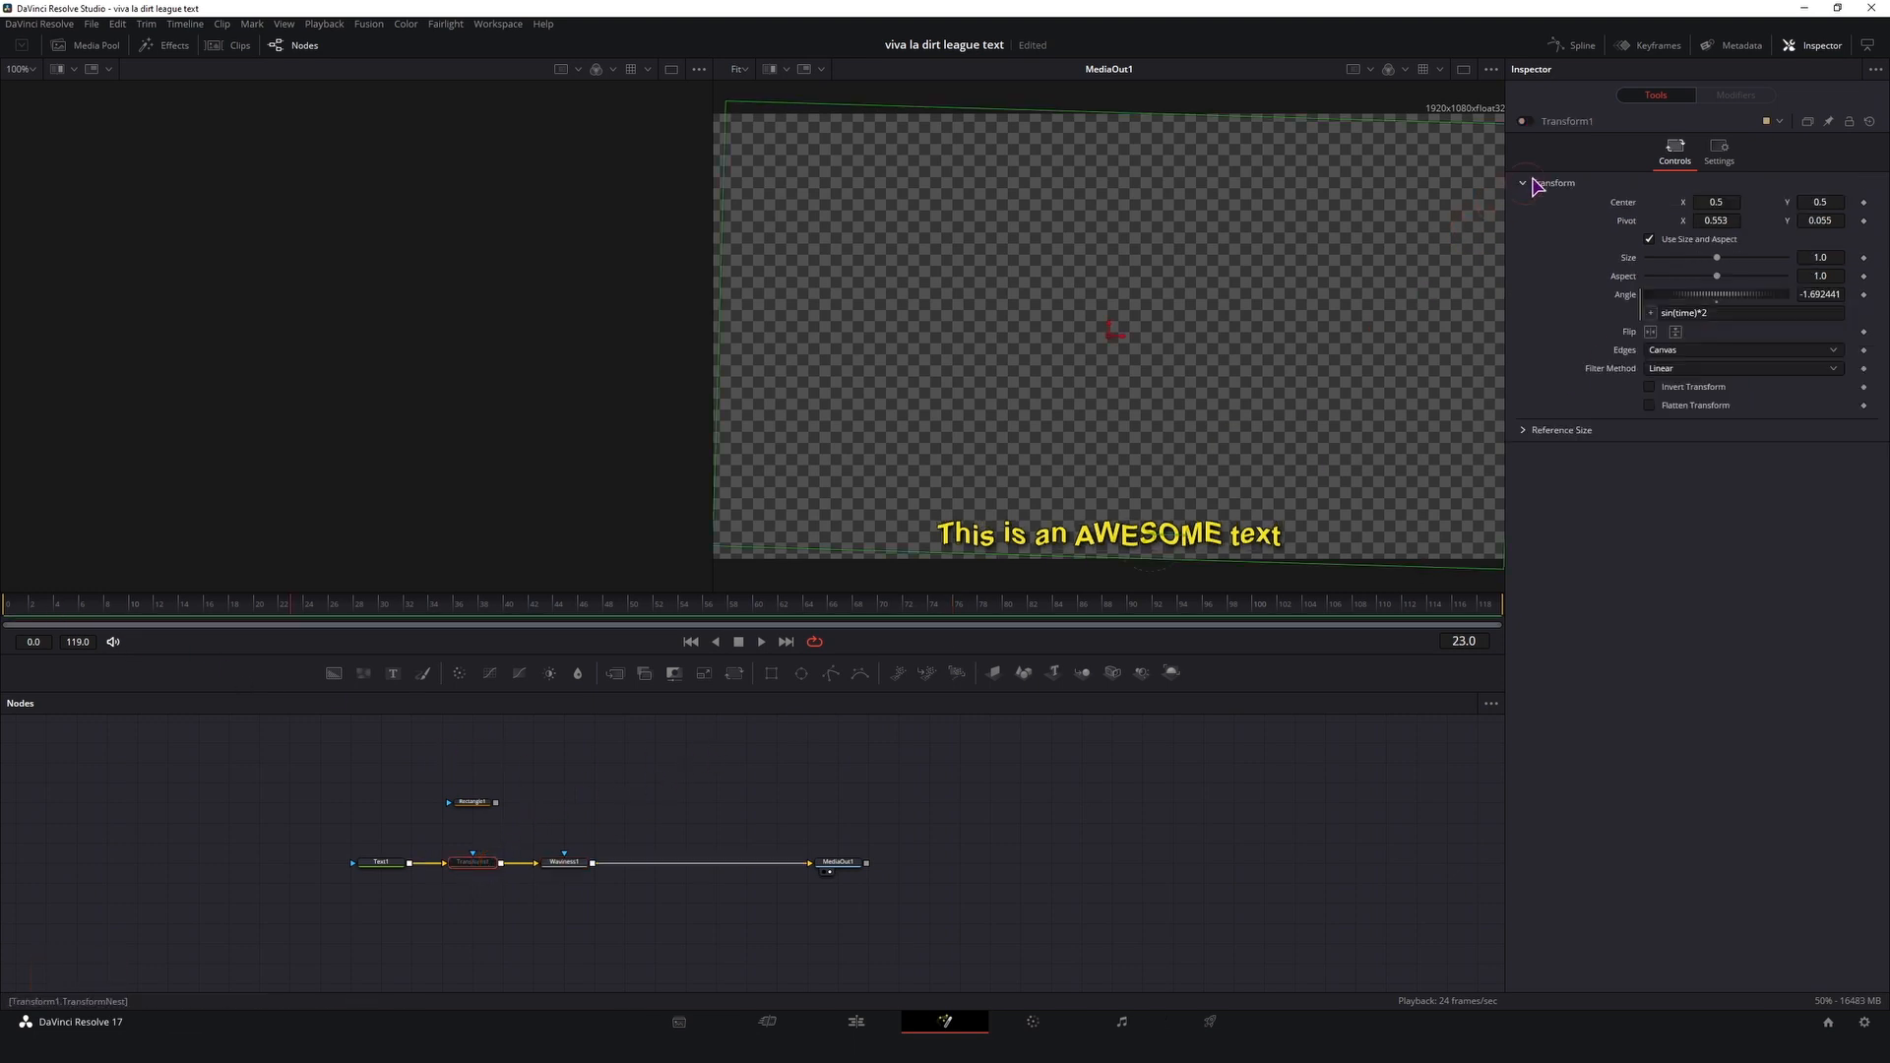
left_click(1529, 122)
key("space")
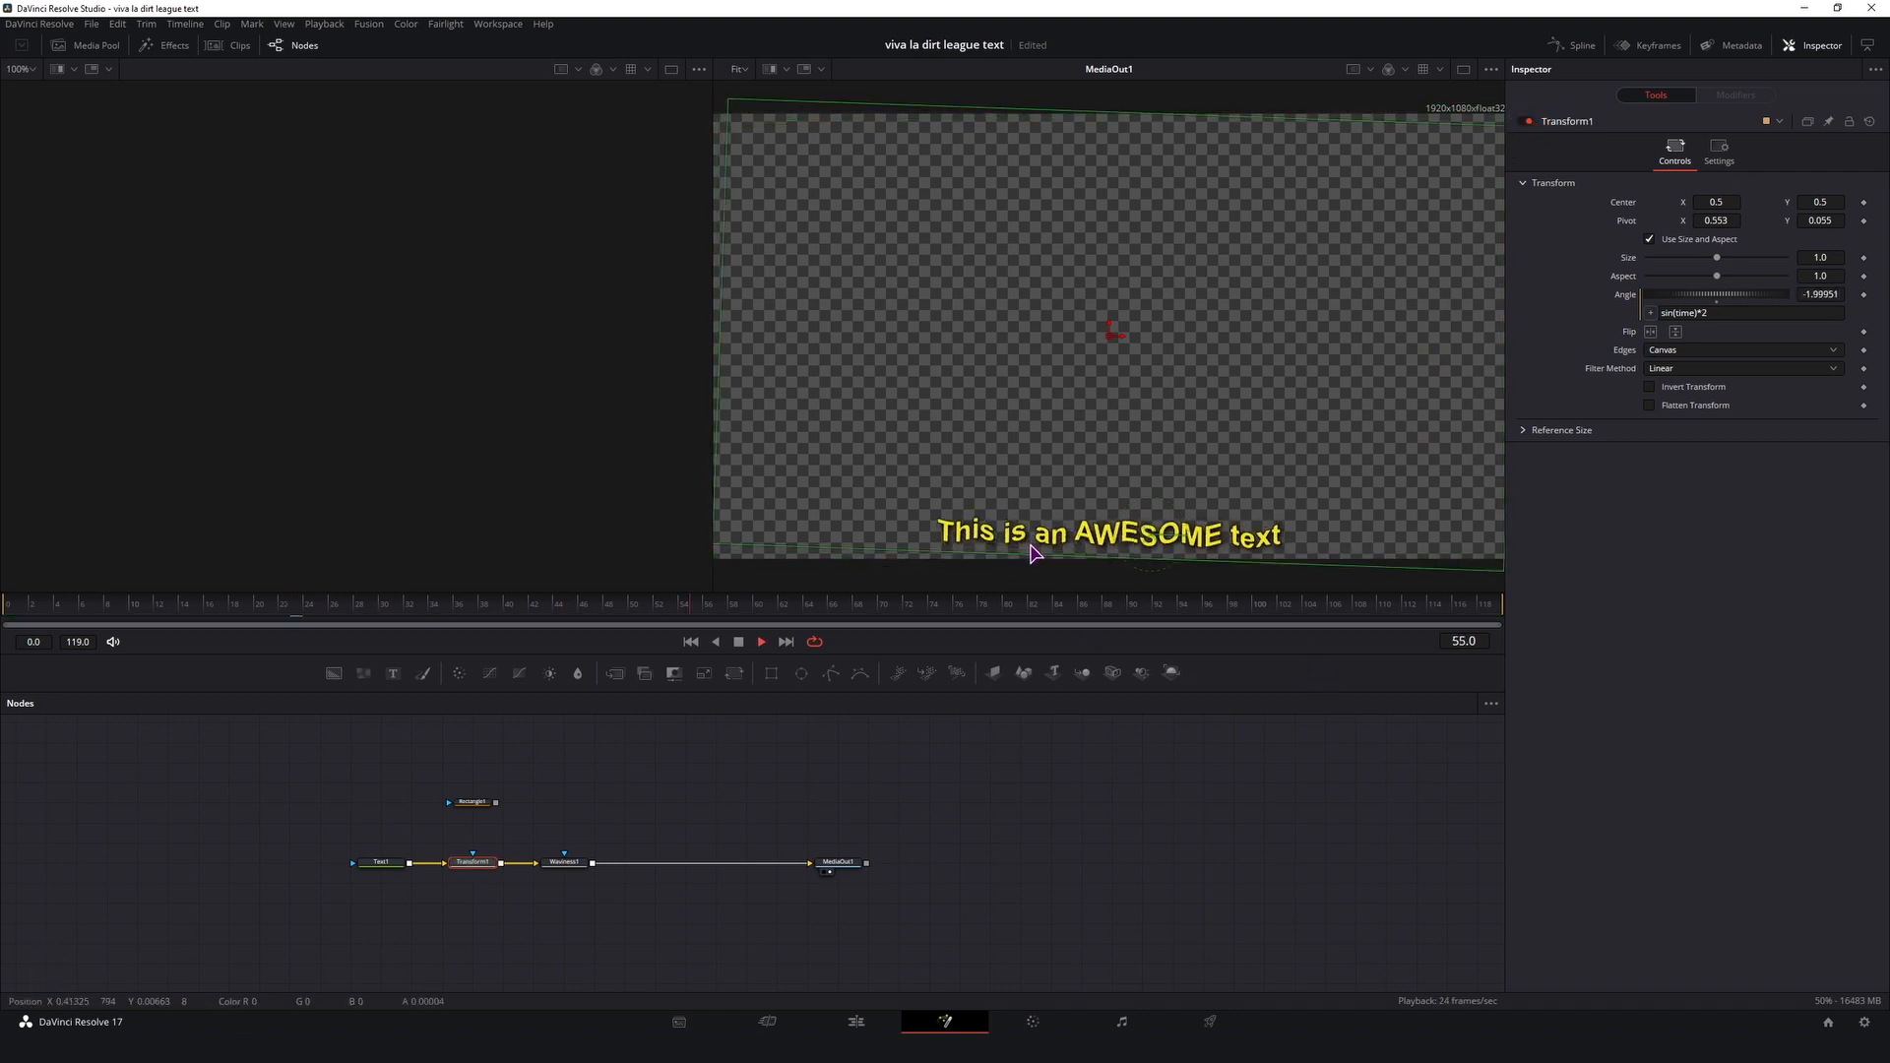
key("space")
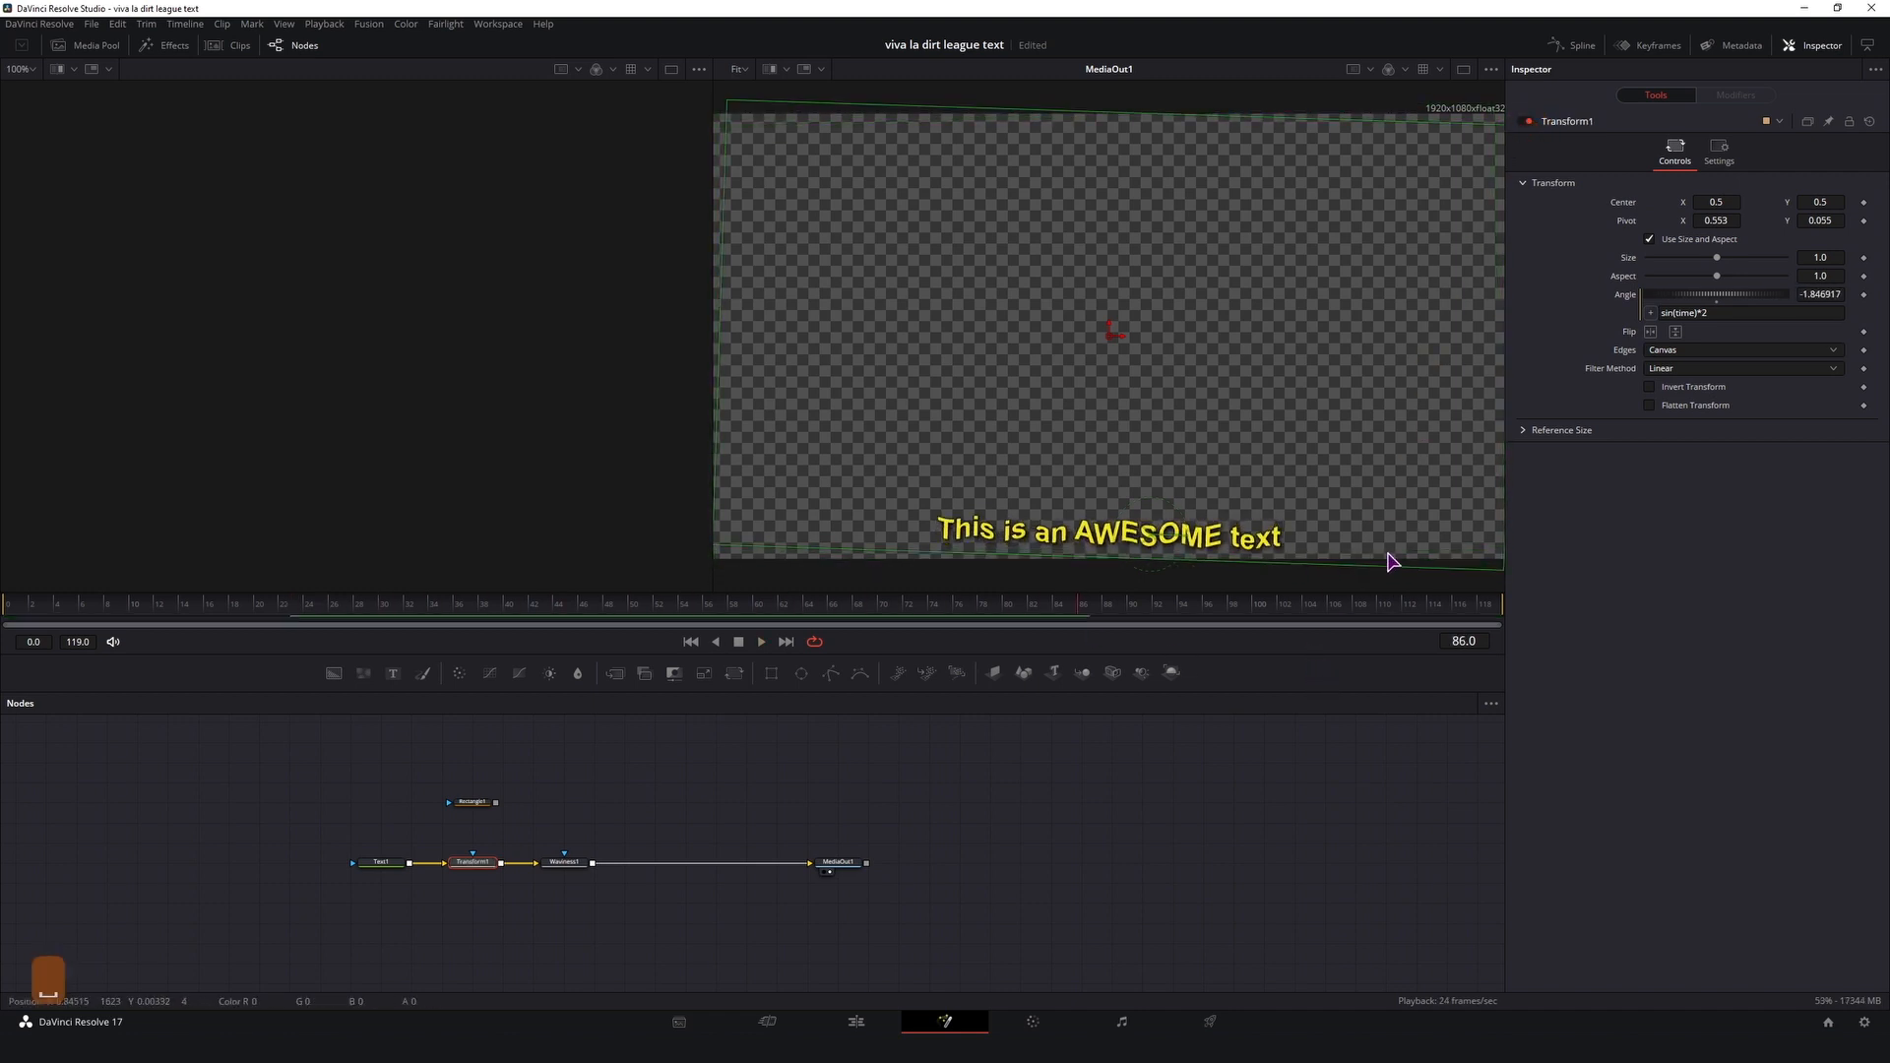
Step: Pull Transform1 out of the node chain during playback, reinsert it between Text1 and Waviness1, and preview the combination
key("space")
left_click_drag(474, 863, 477, 899)
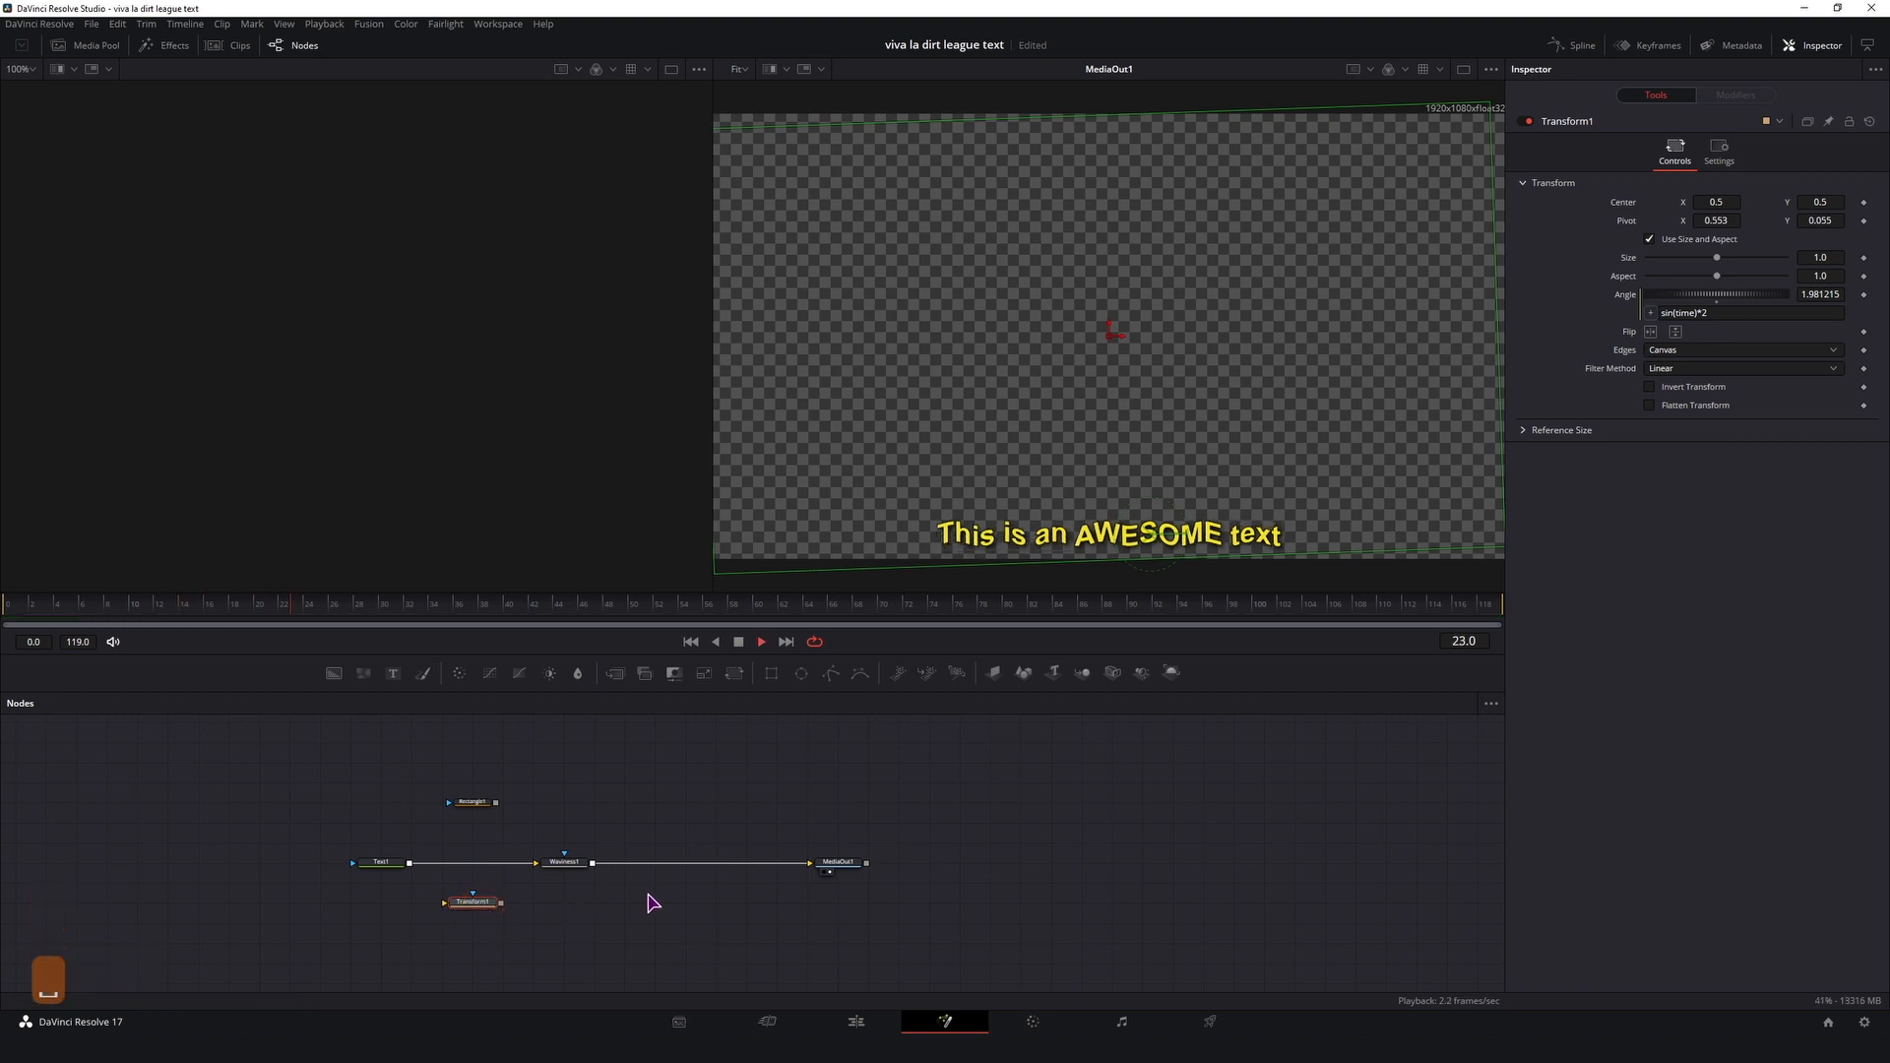
key("space")
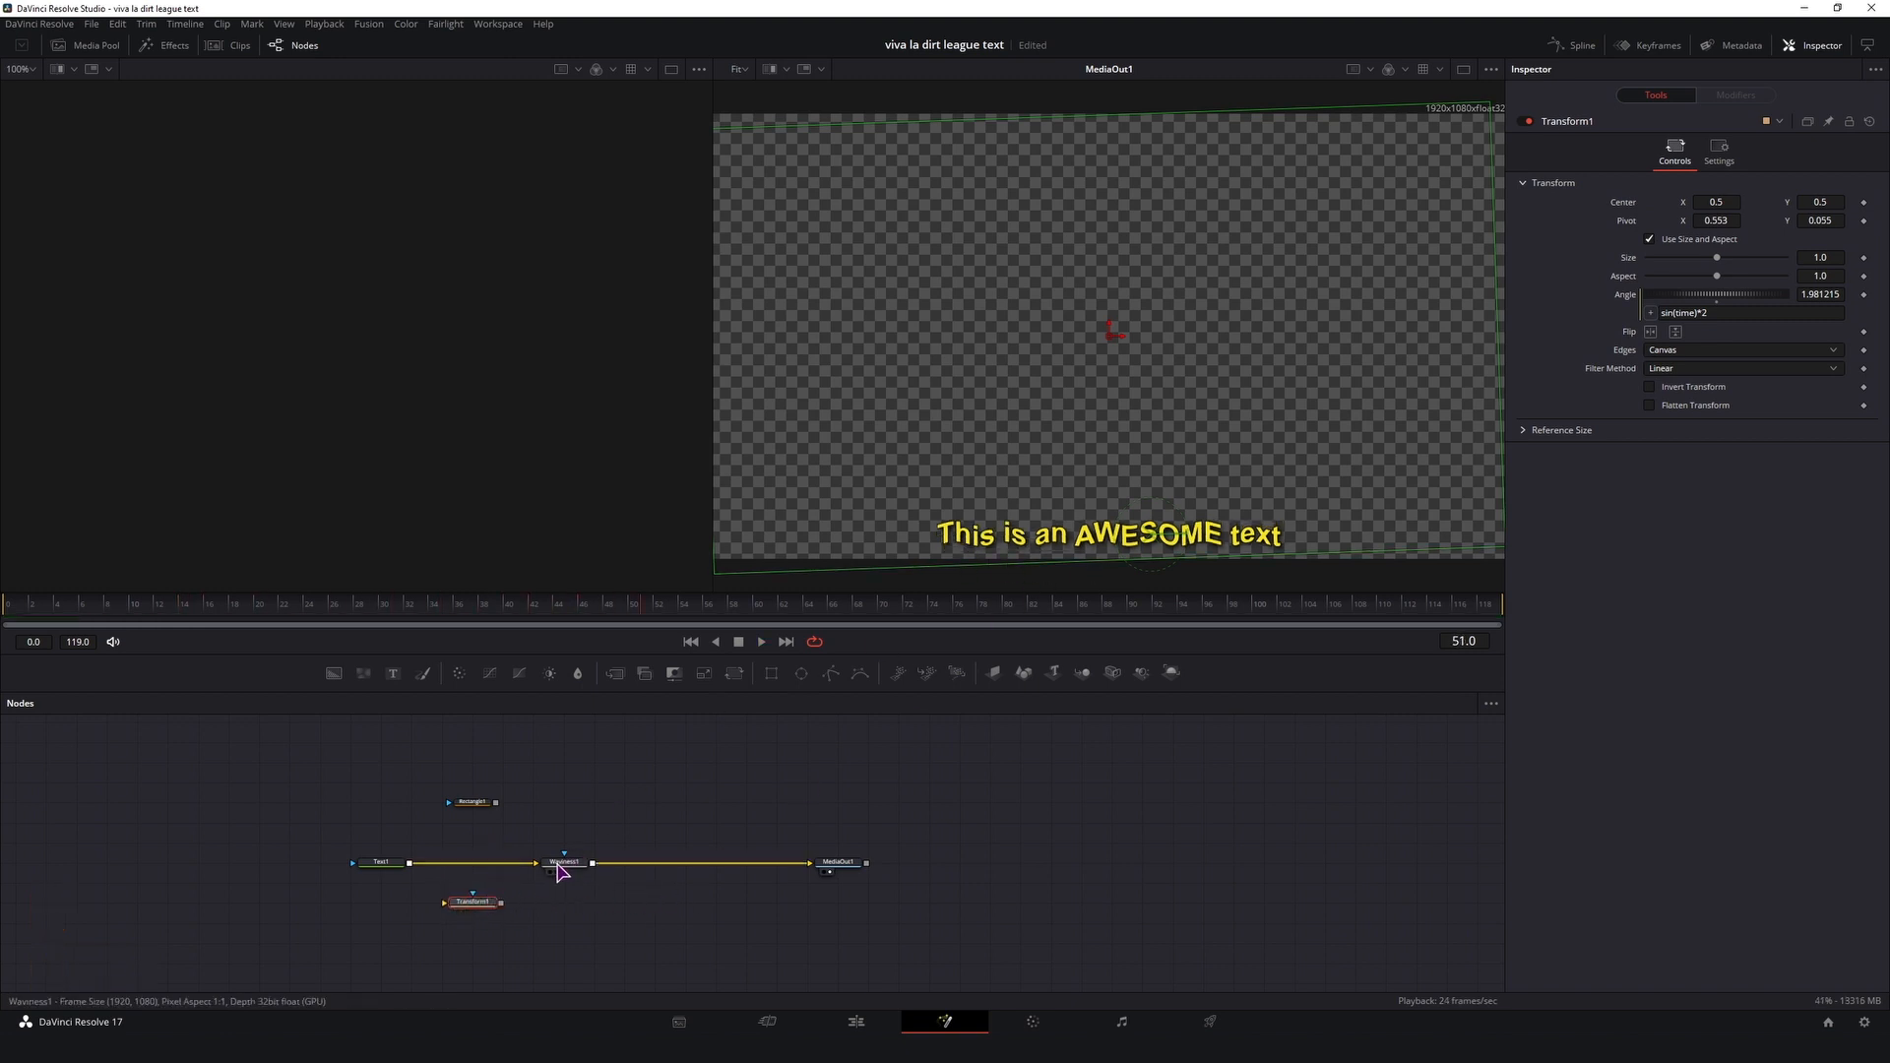
left_click_drag(489, 911, 489, 872)
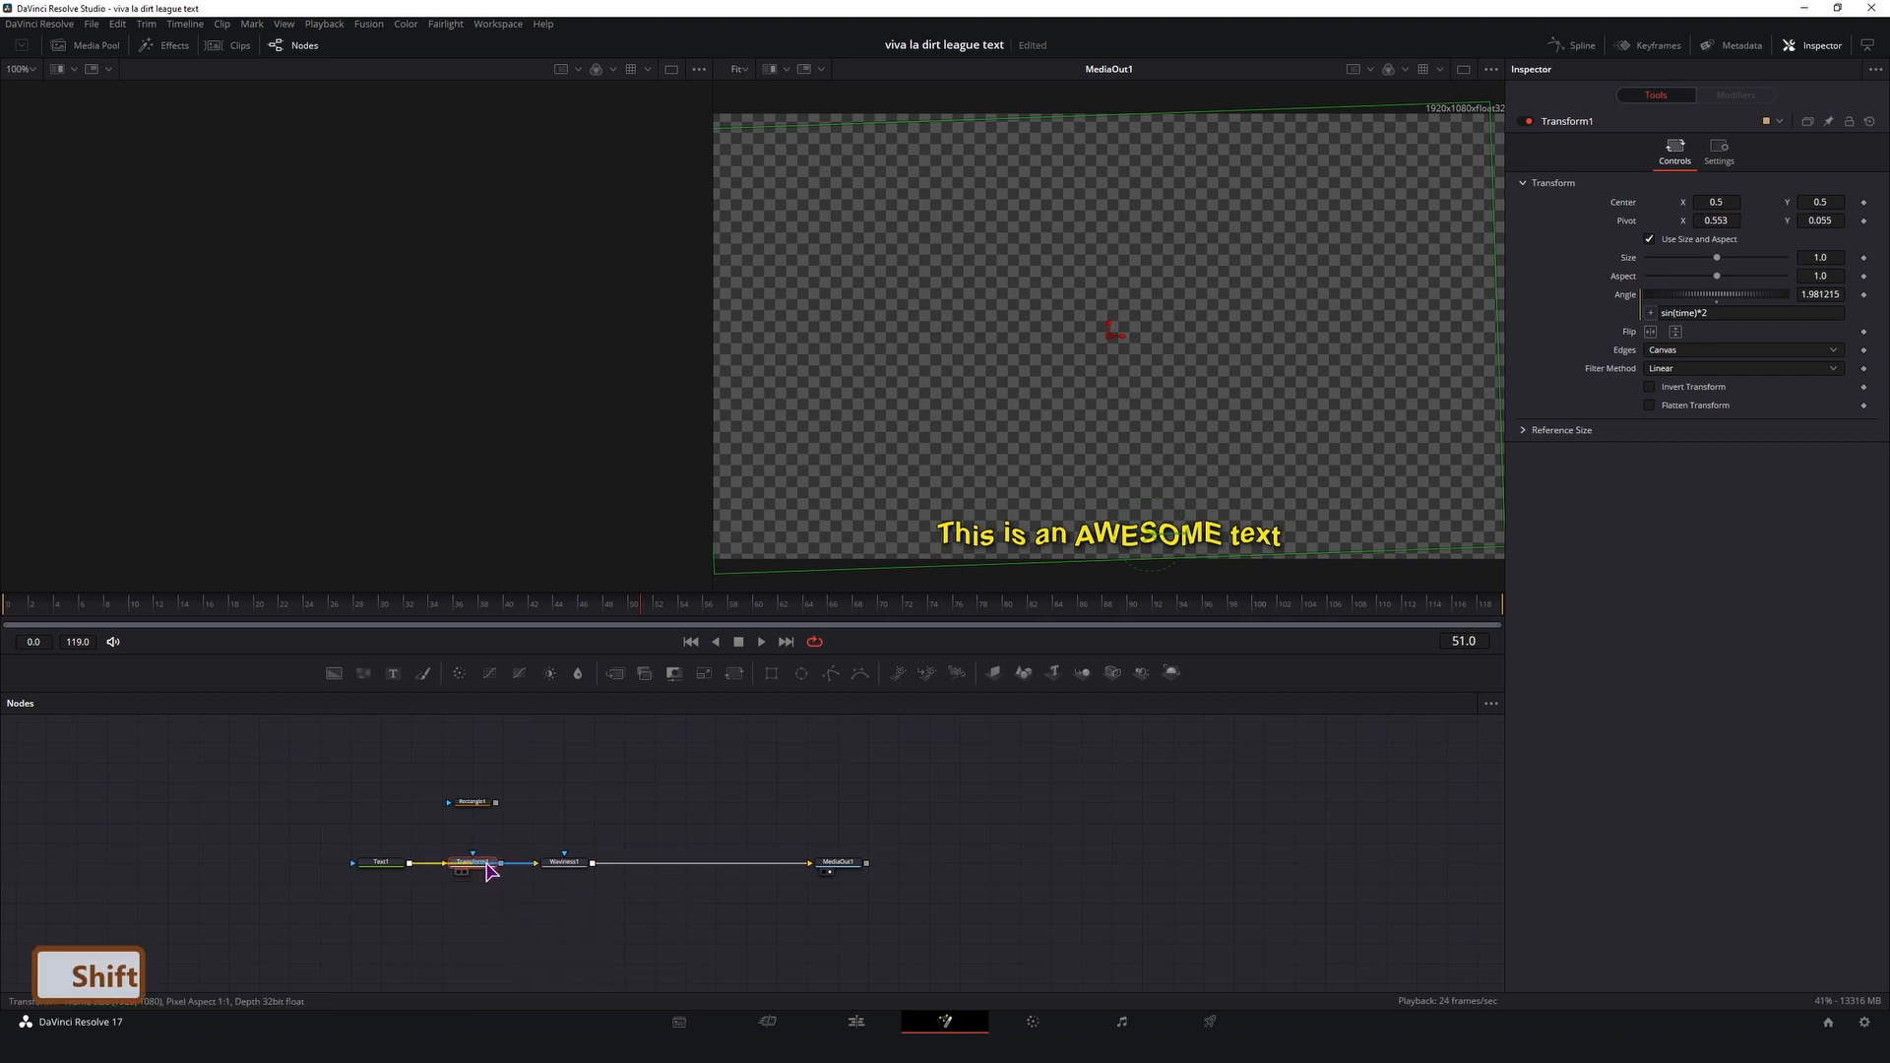
key("space")
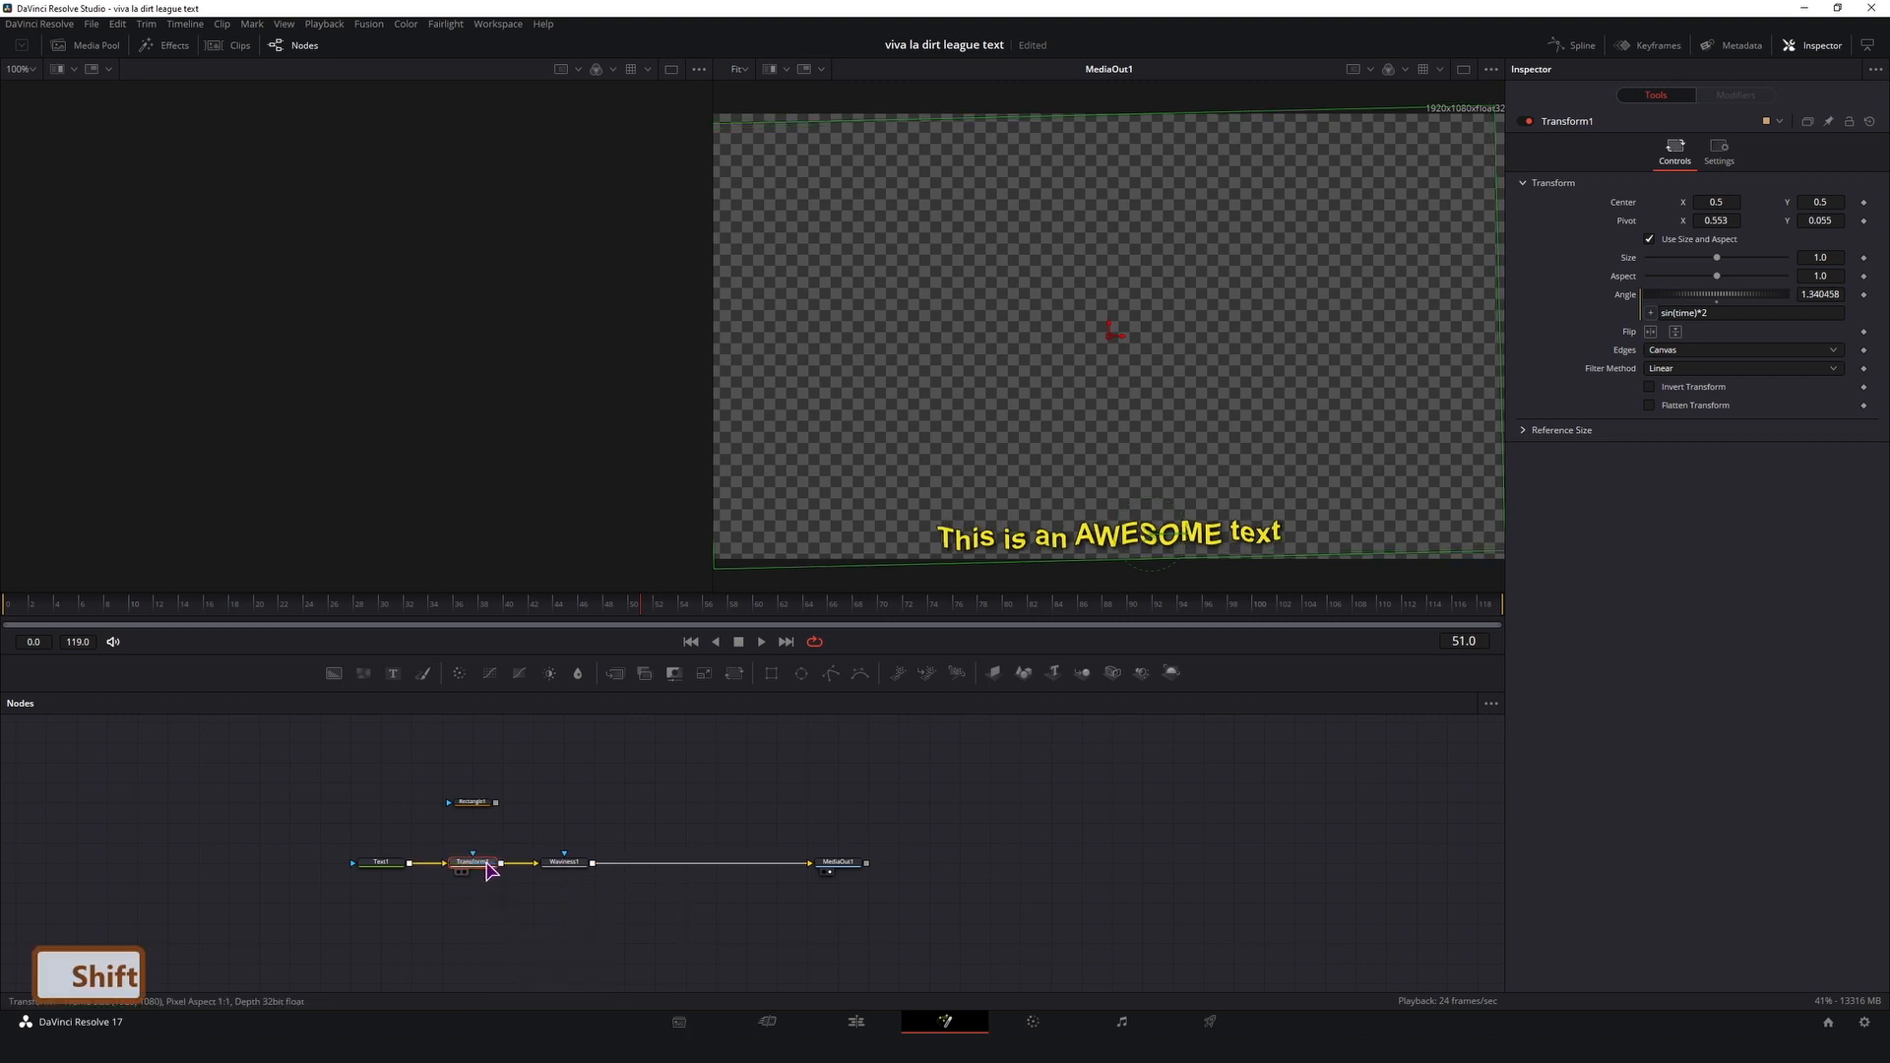
left_click(564, 863)
key("space")
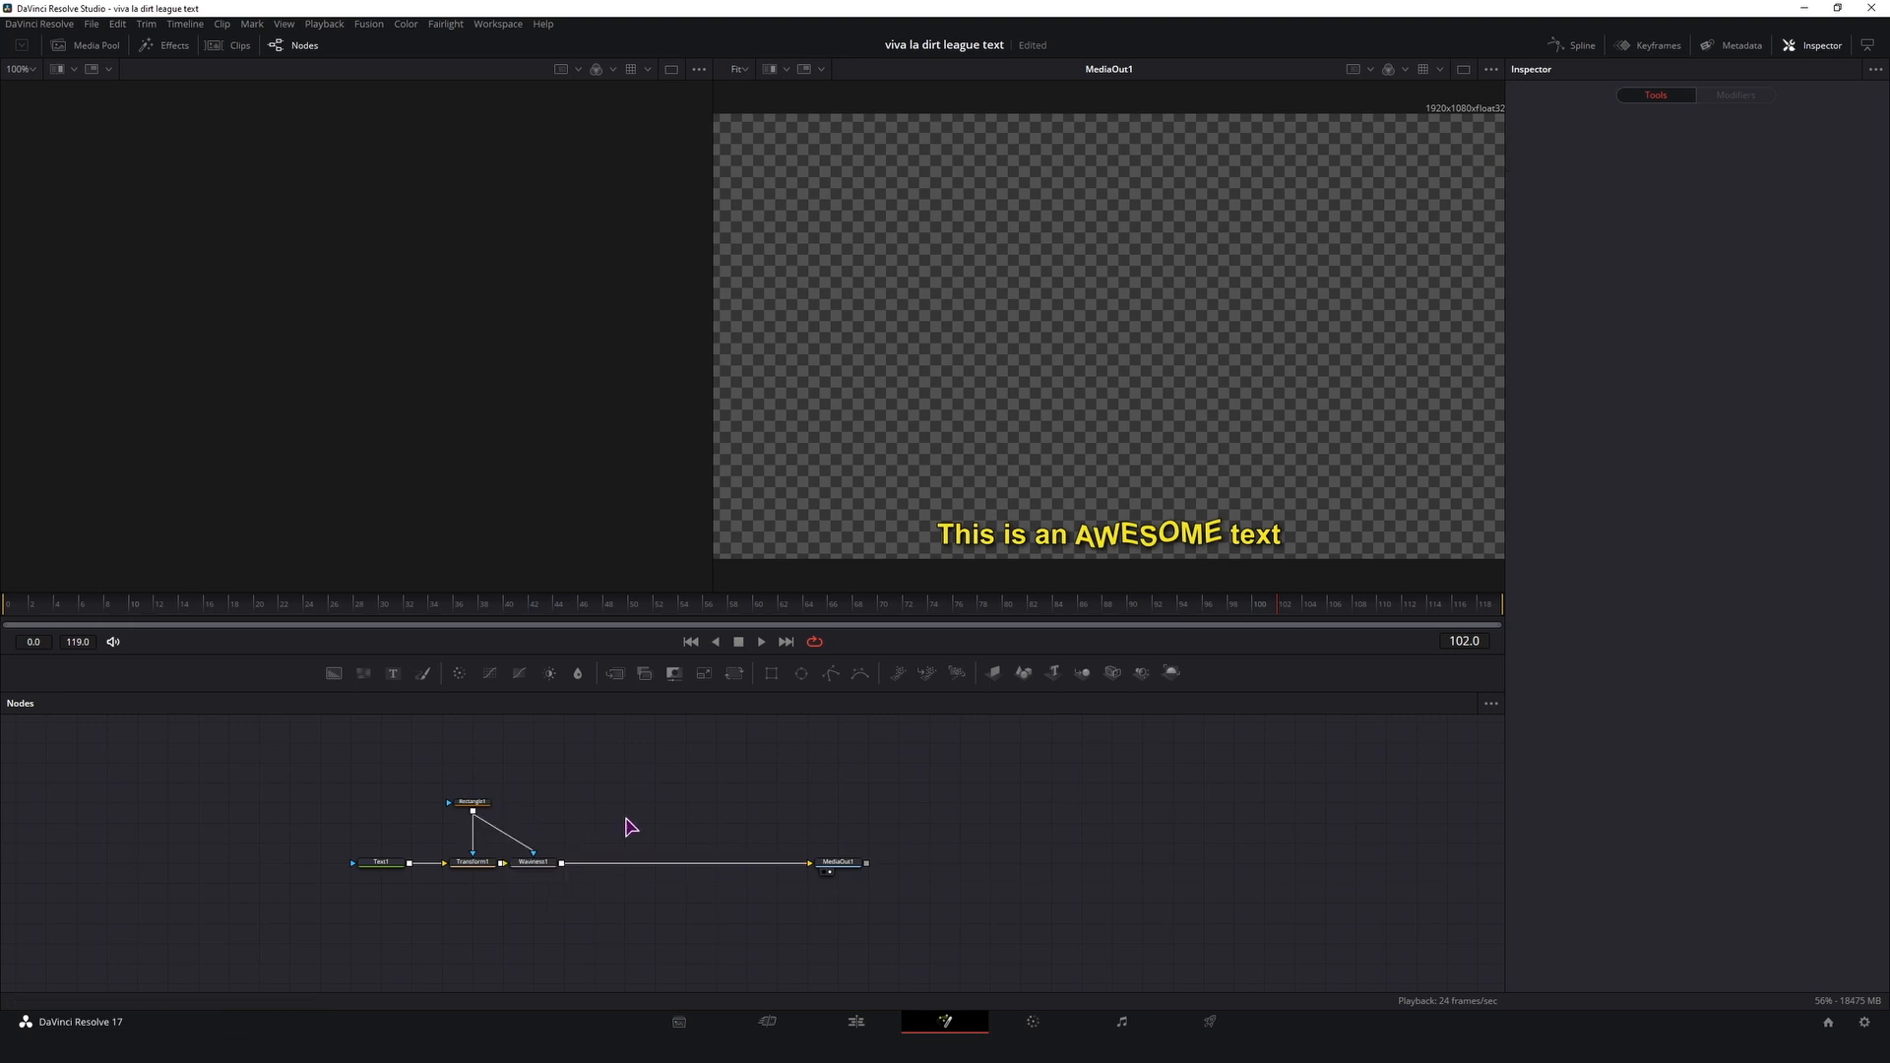
Step: Add a Dent node and insert it between Waviness1 and MediaOut1
key("ctrl+space")
type("dent")
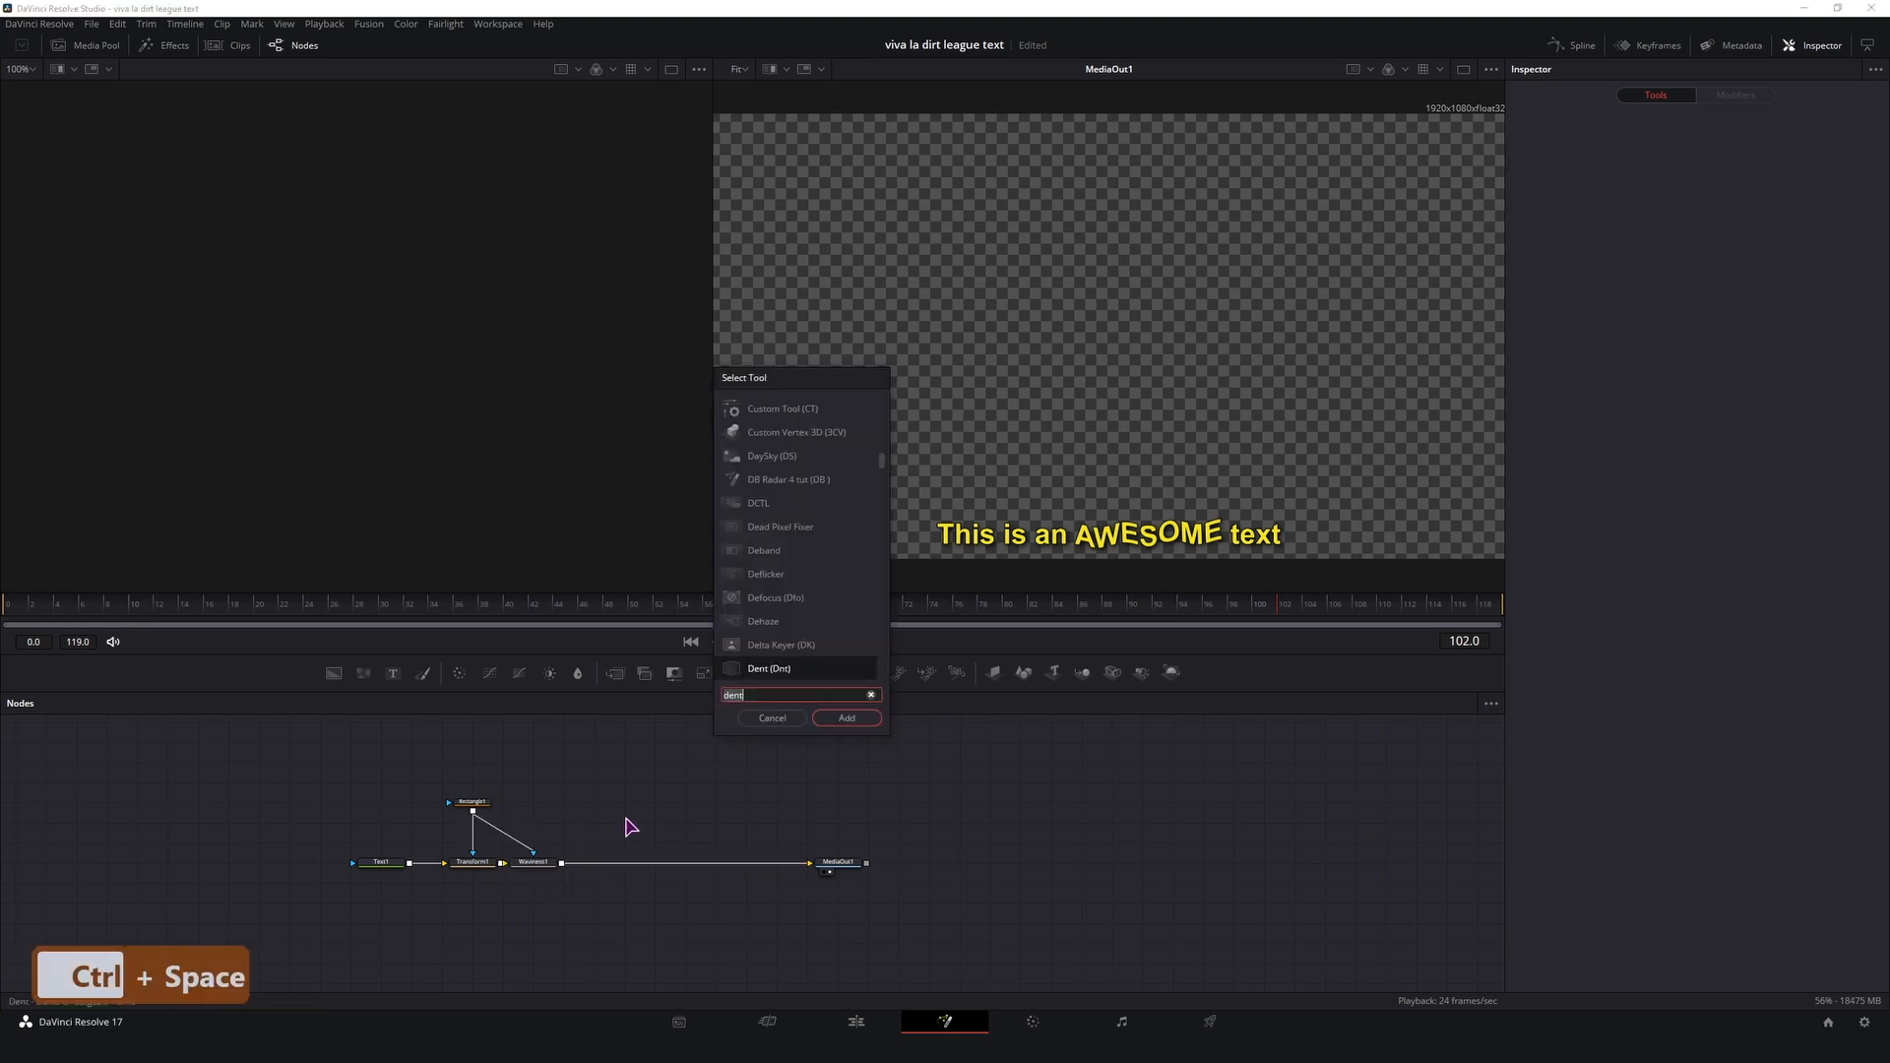
type("den")
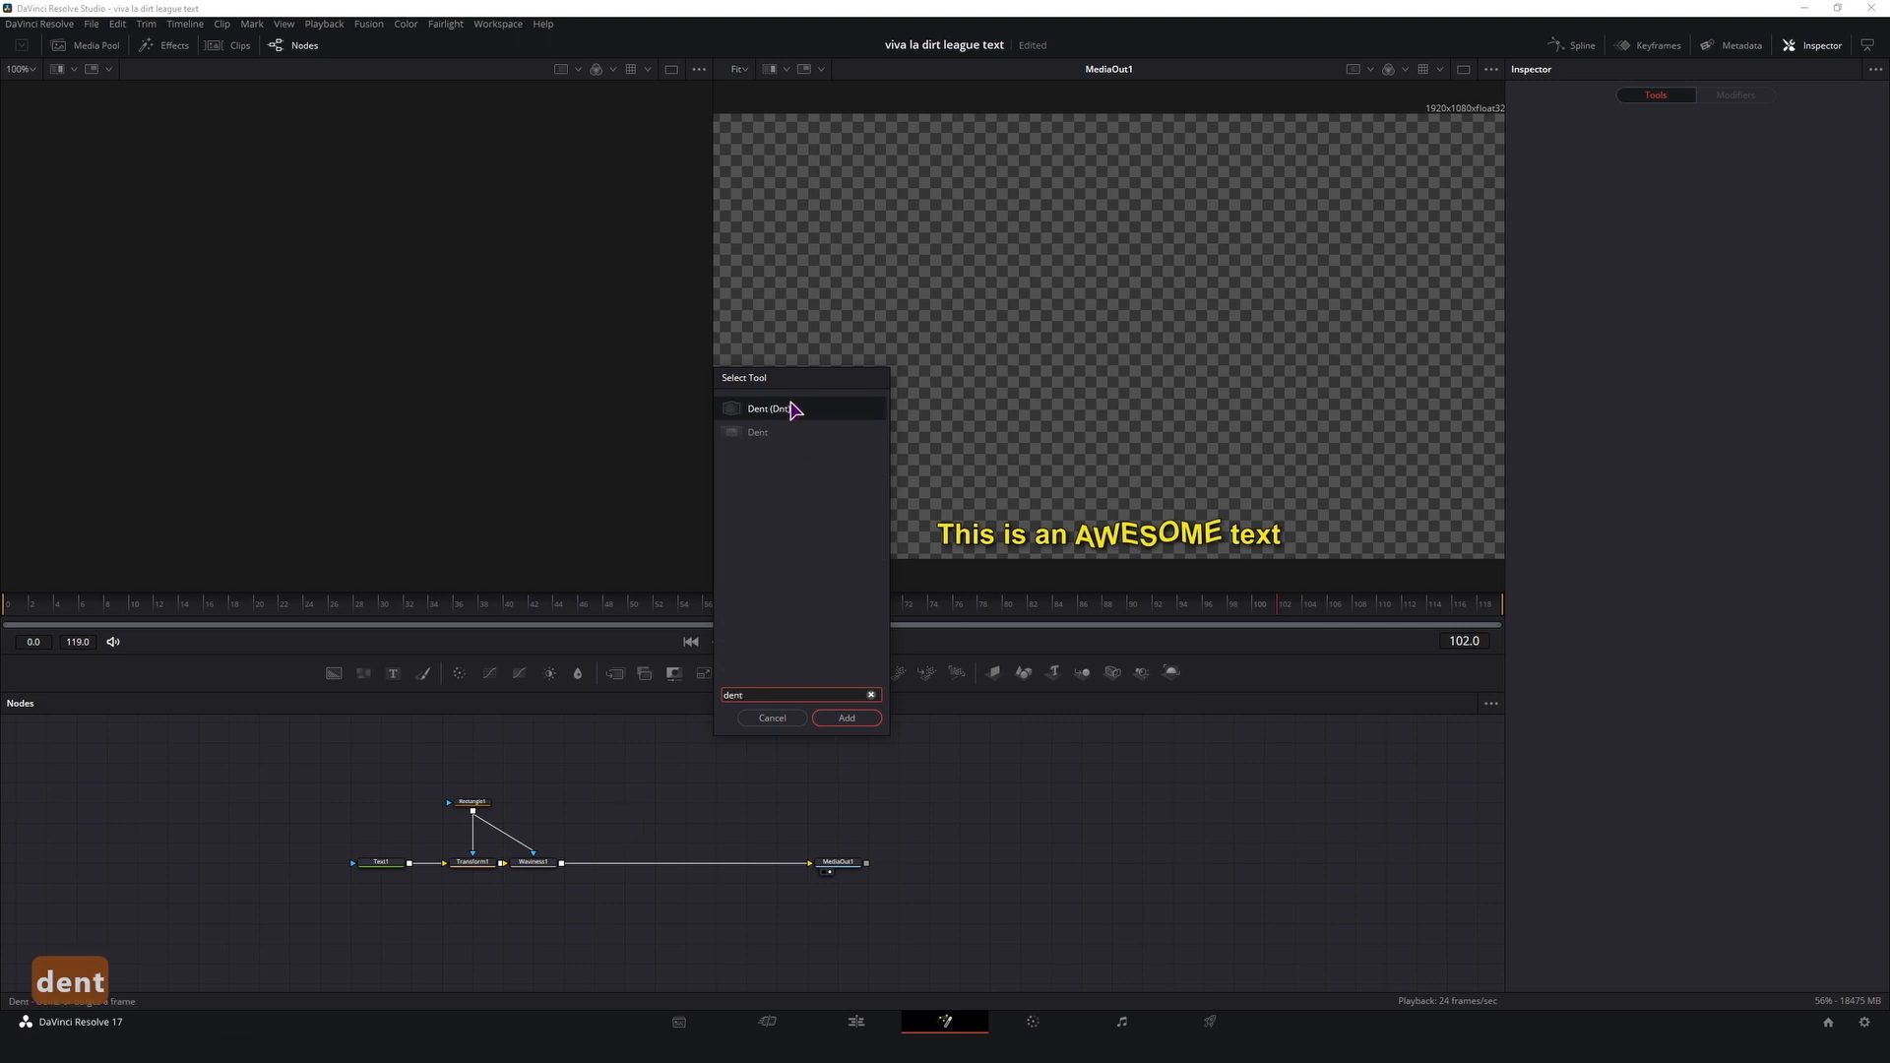
left_click(772, 428)
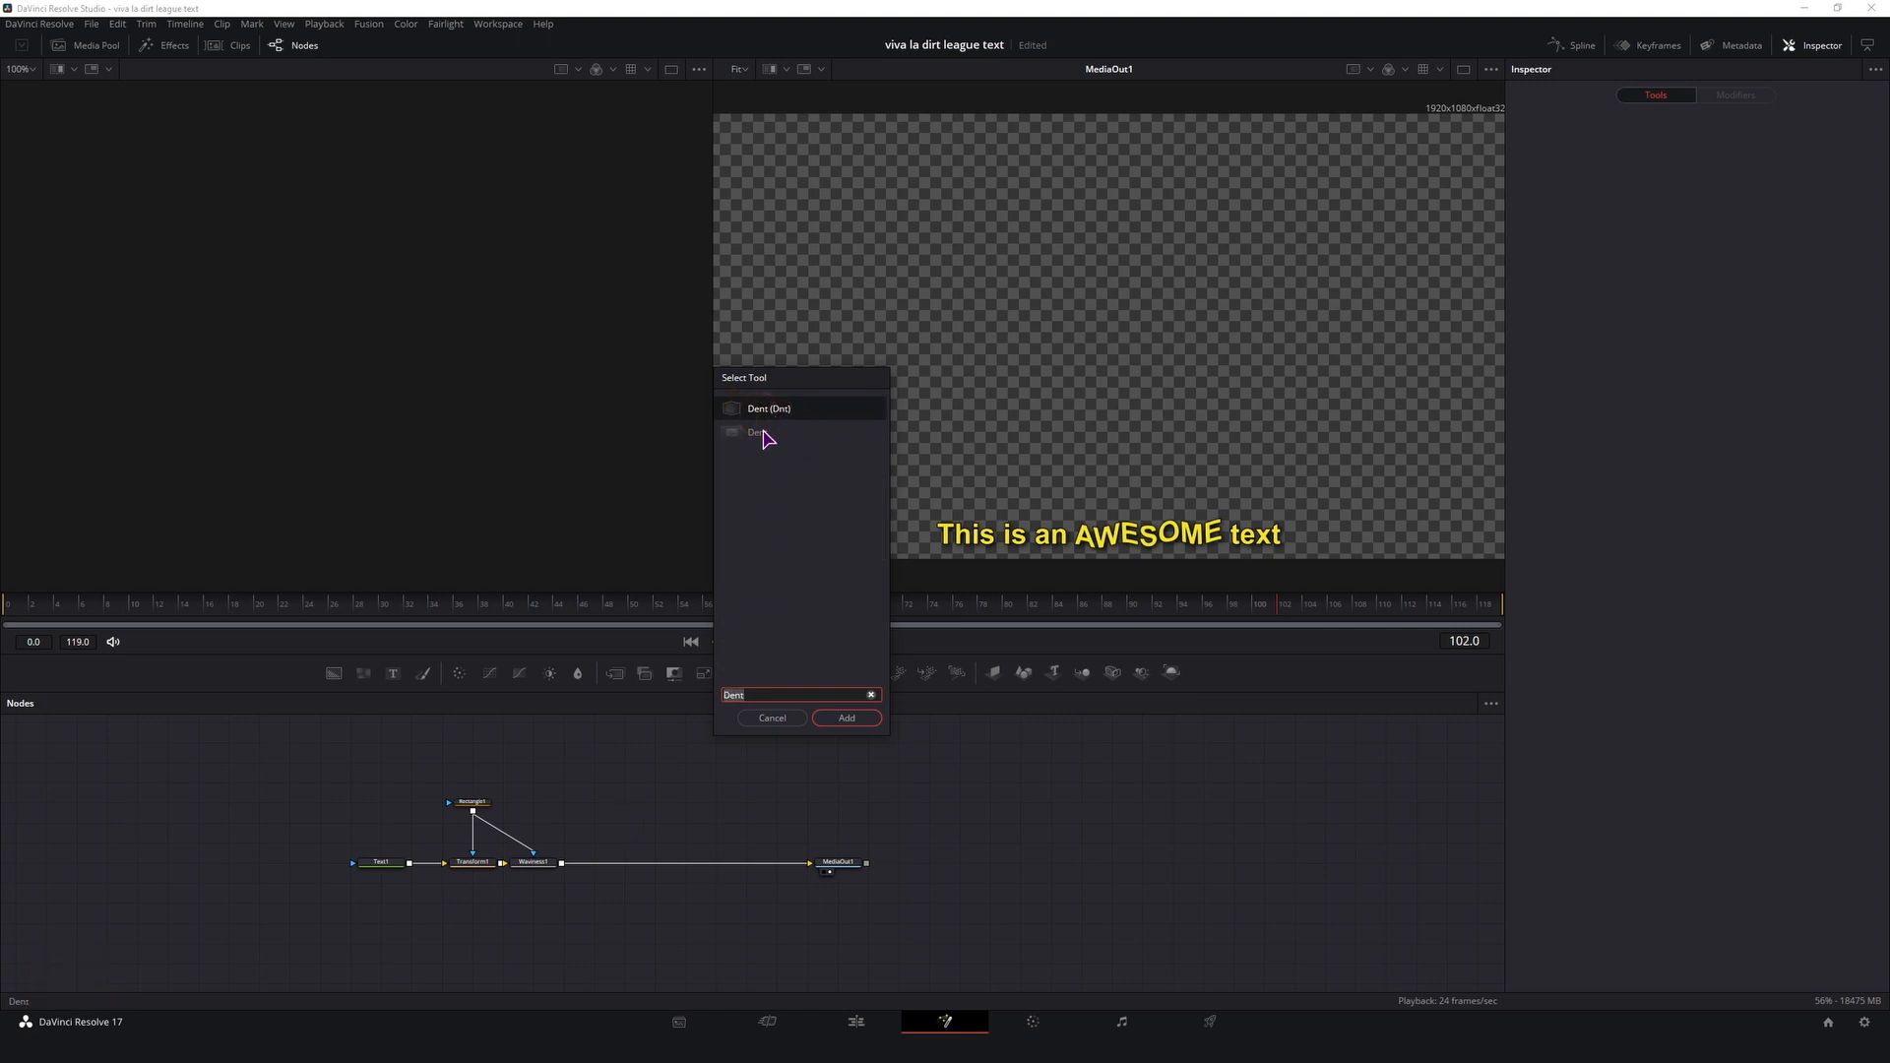
left_click(766, 411)
left_click(783, 413)
left_click(847, 719)
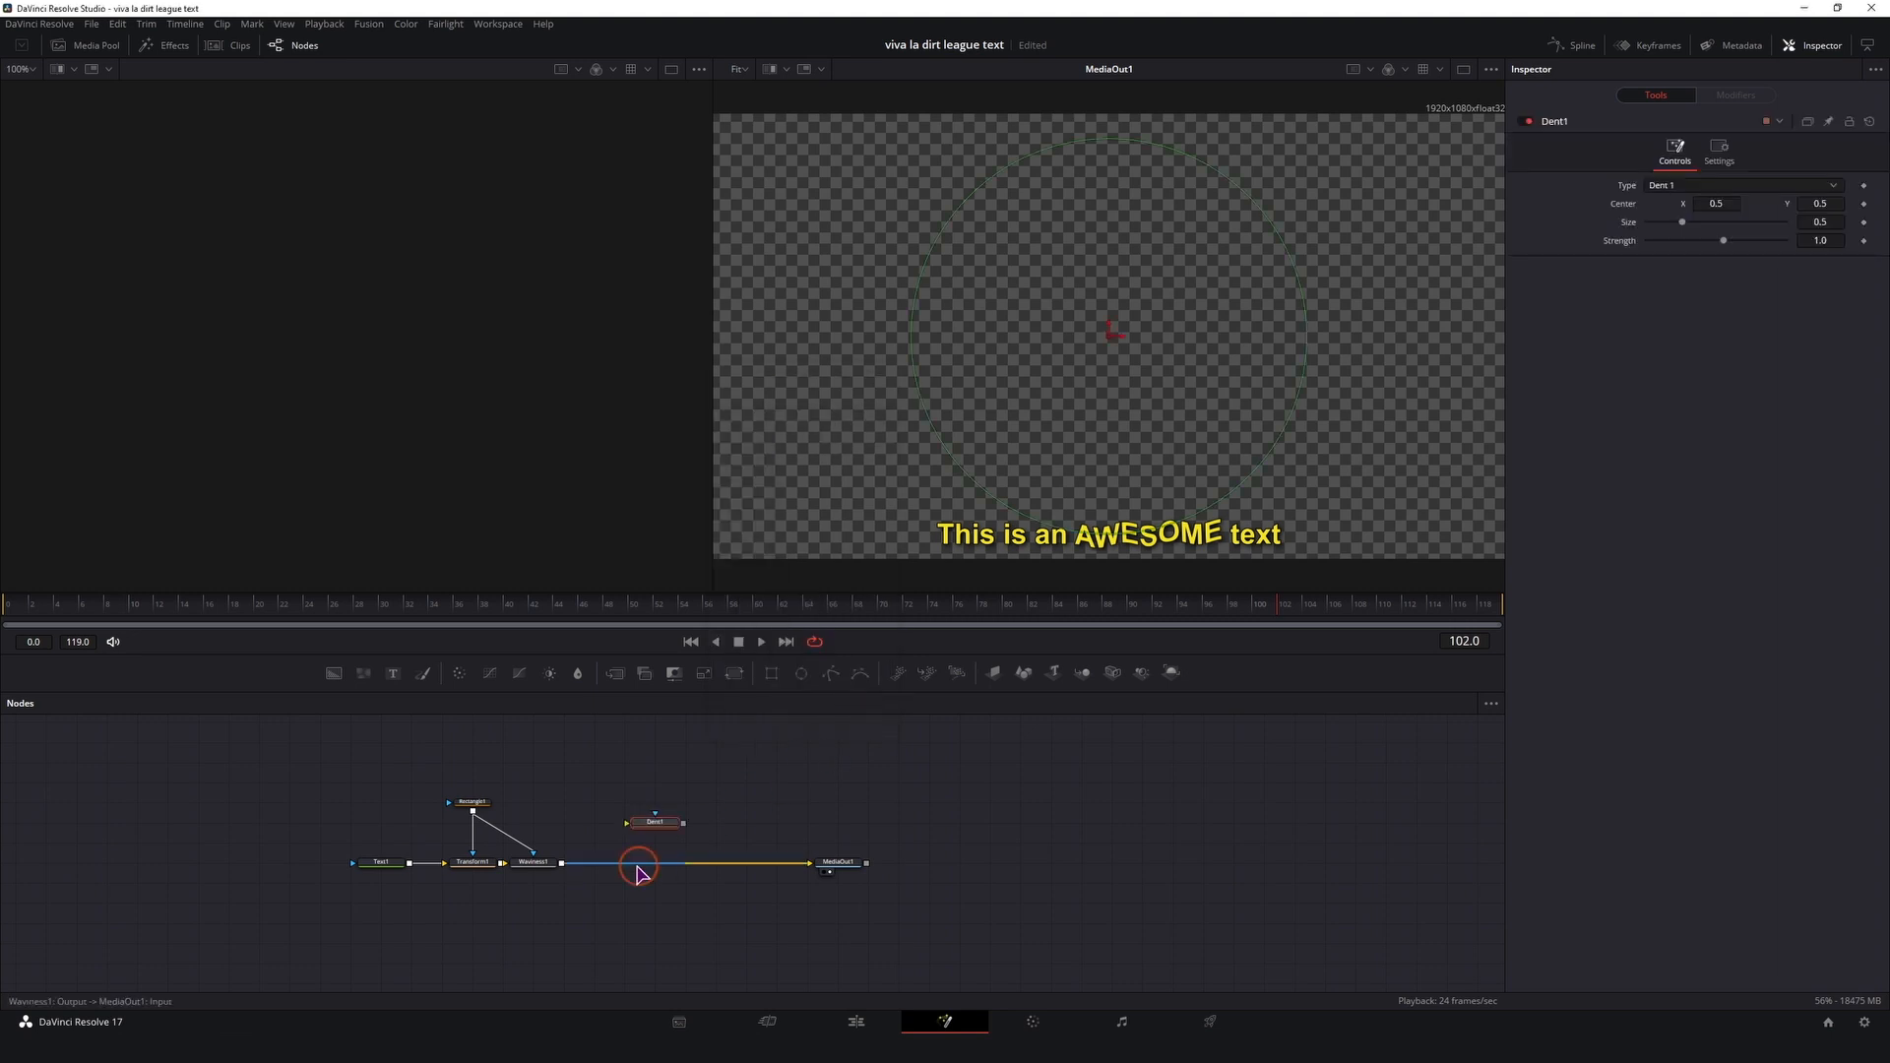
Step: Set Dent1 to type Dent 2 and fit its circle over the middle of AWESOME, about 0.06 in size and centred at X about 0.535
left_click_drag(1111, 334, 1133, 535)
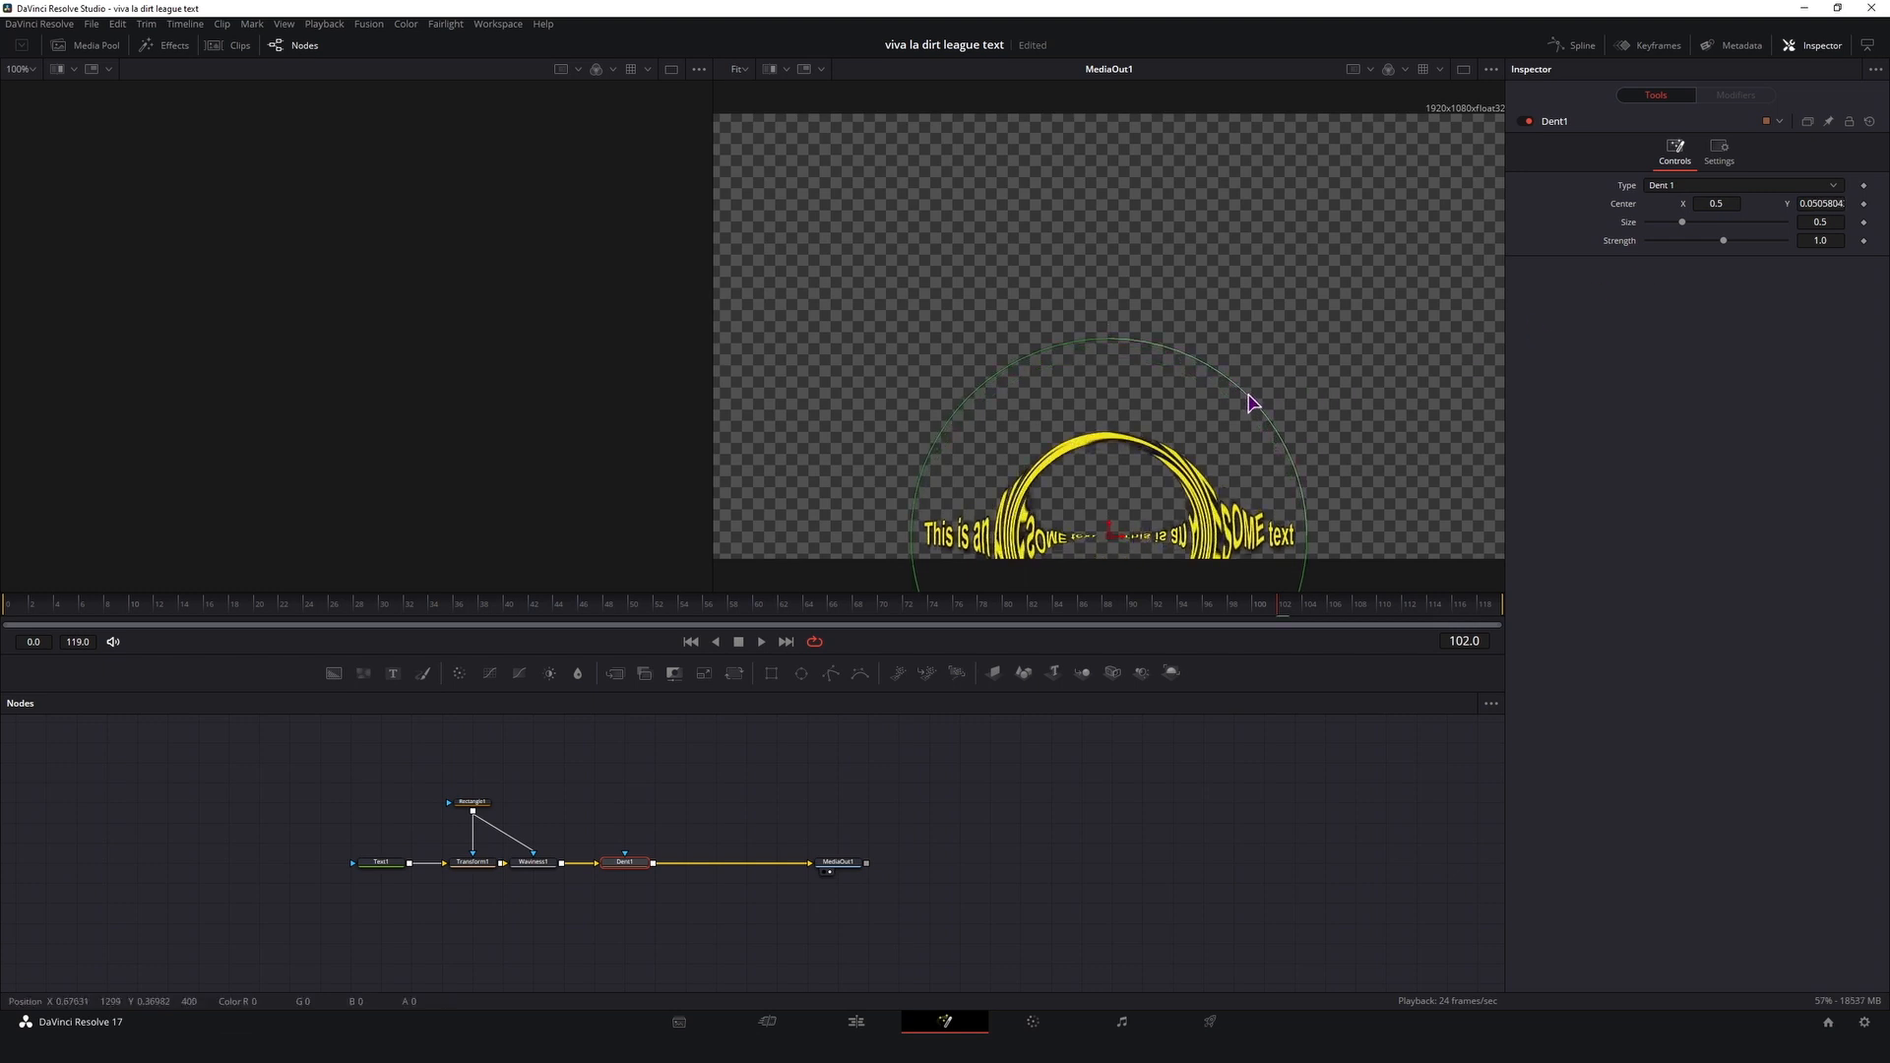
left_click_drag(1252, 402, 1128, 517)
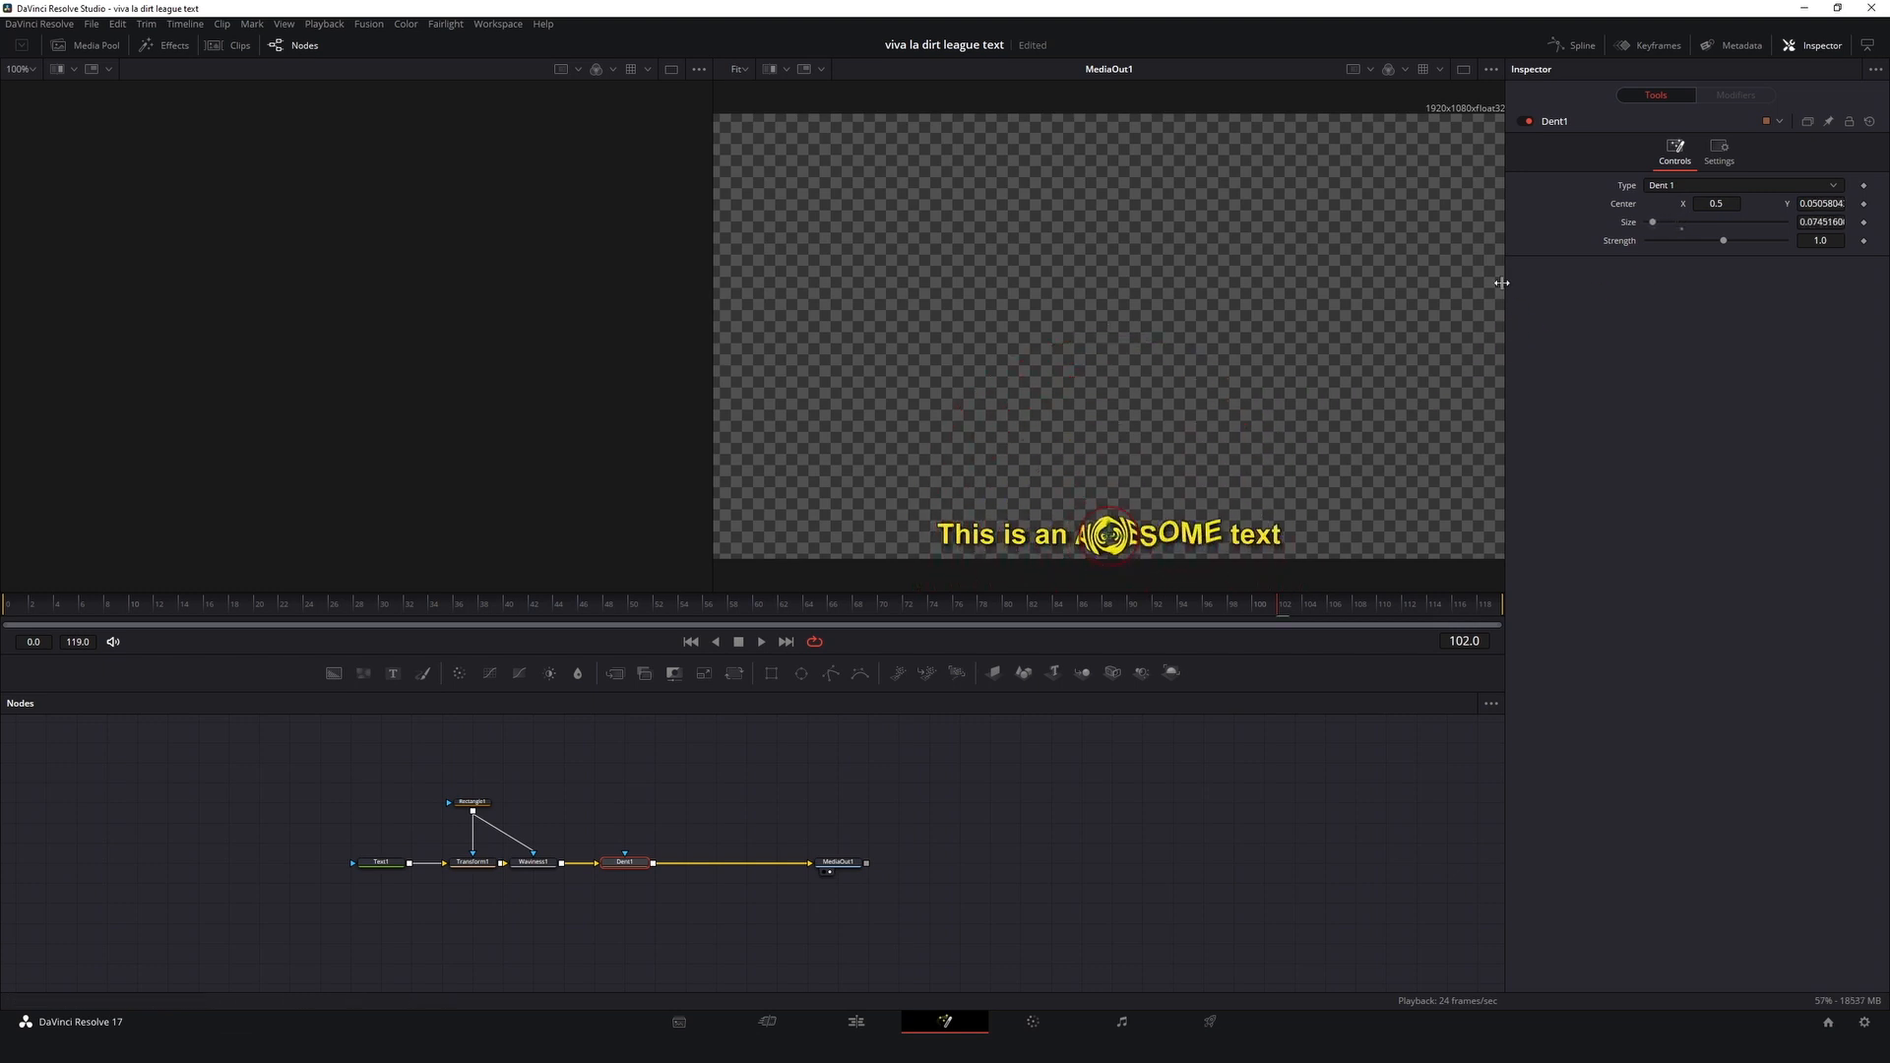
left_click(1678, 187)
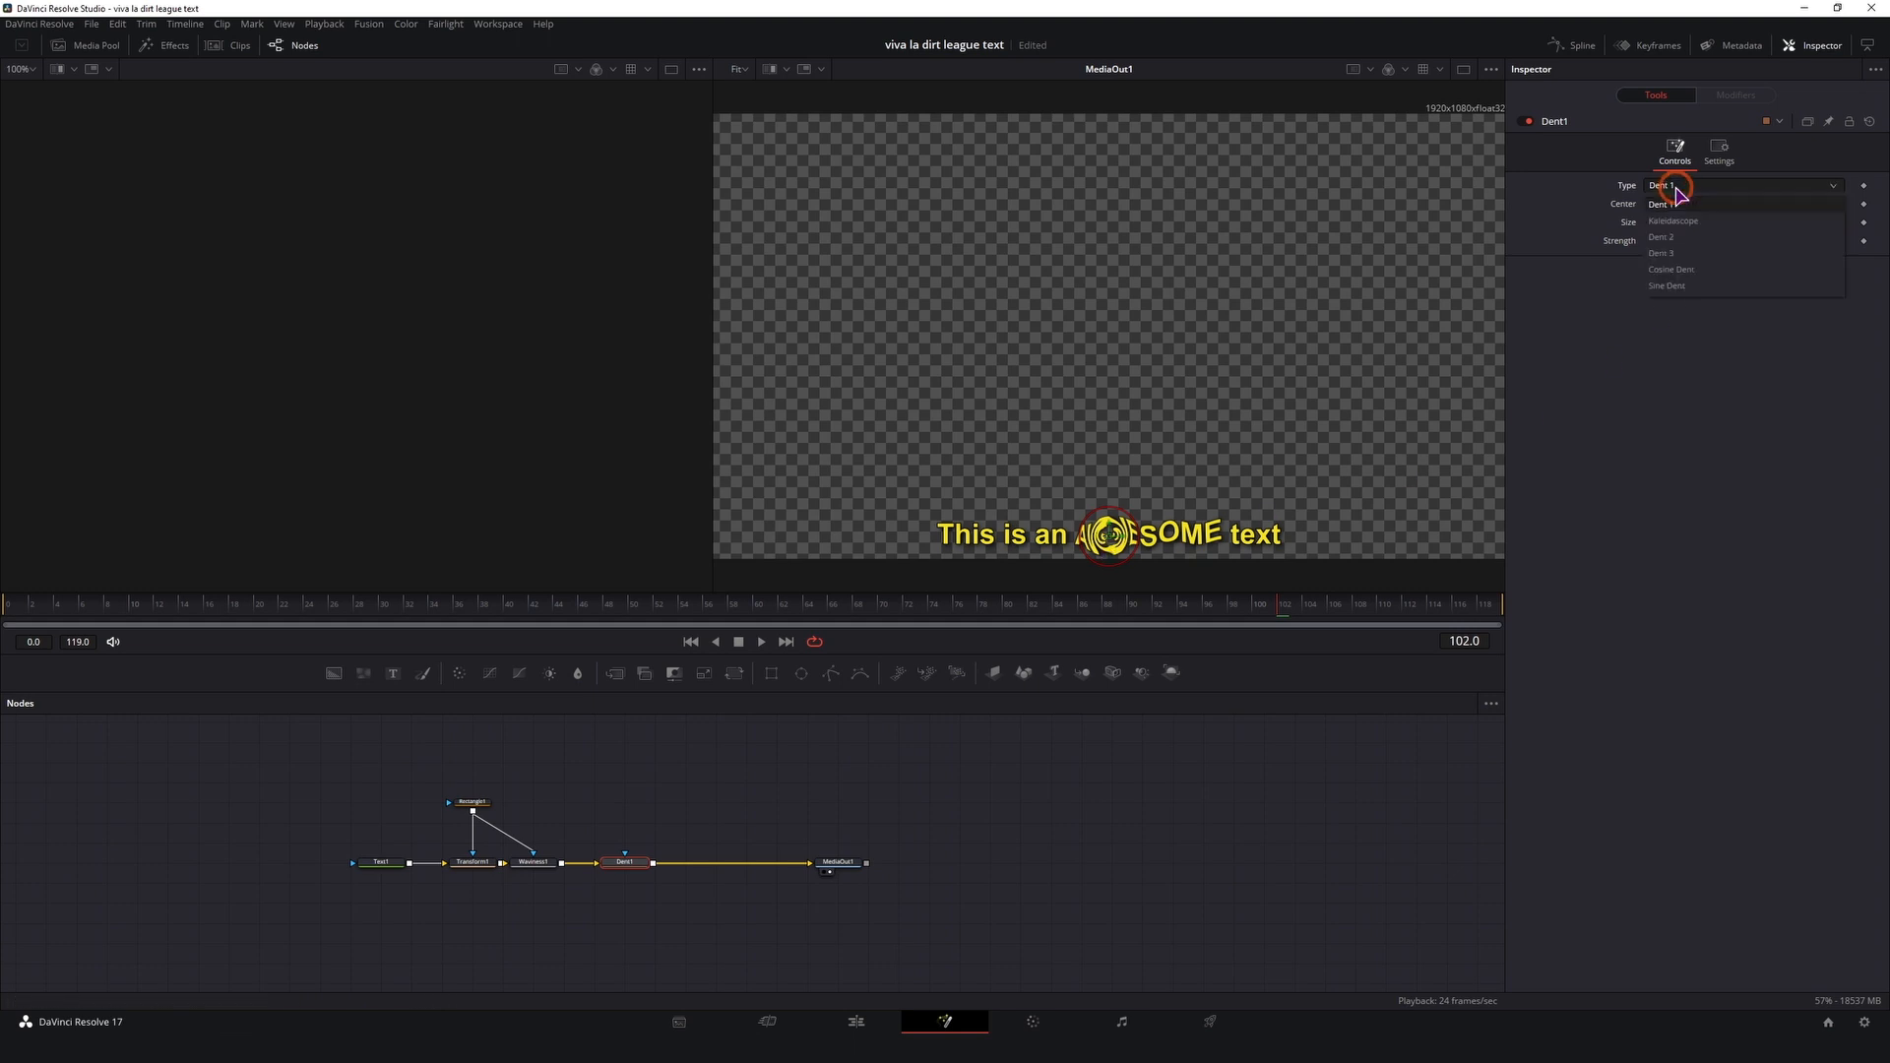
left_click(1677, 239)
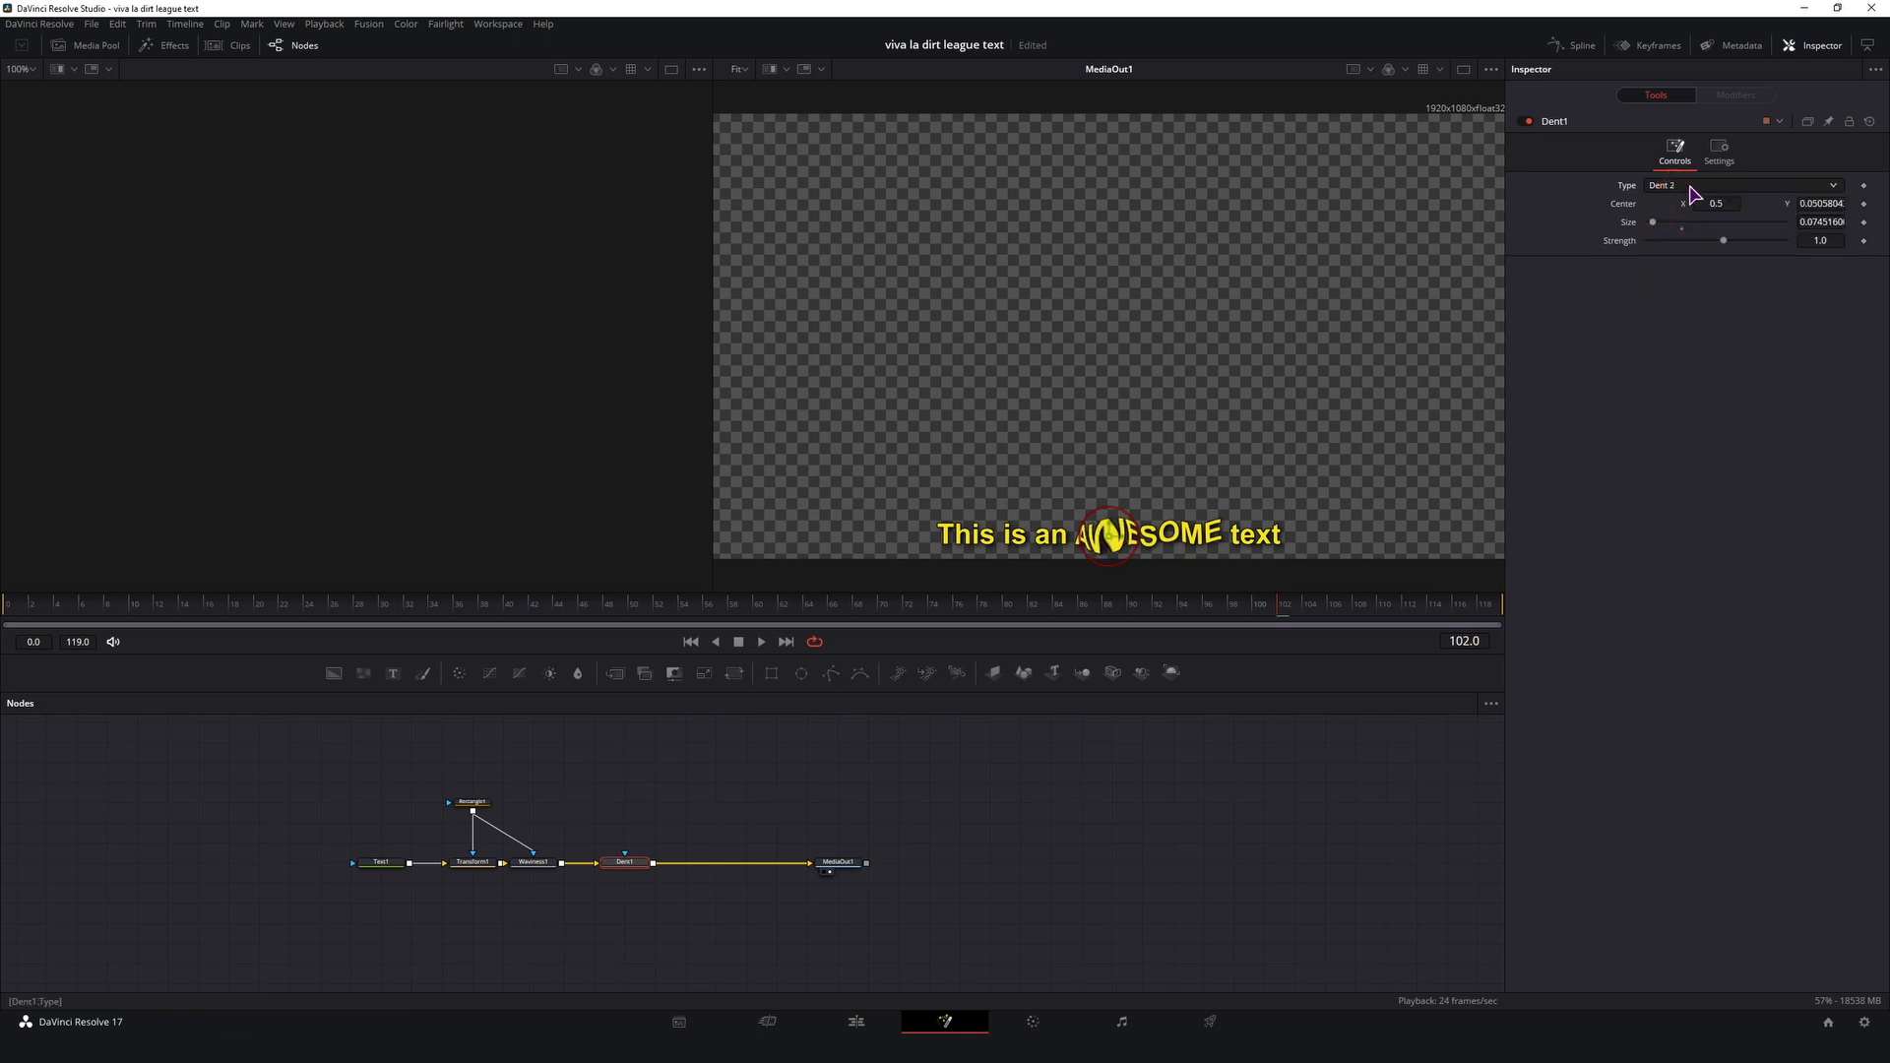
left_click_drag(1109, 535, 1151, 544)
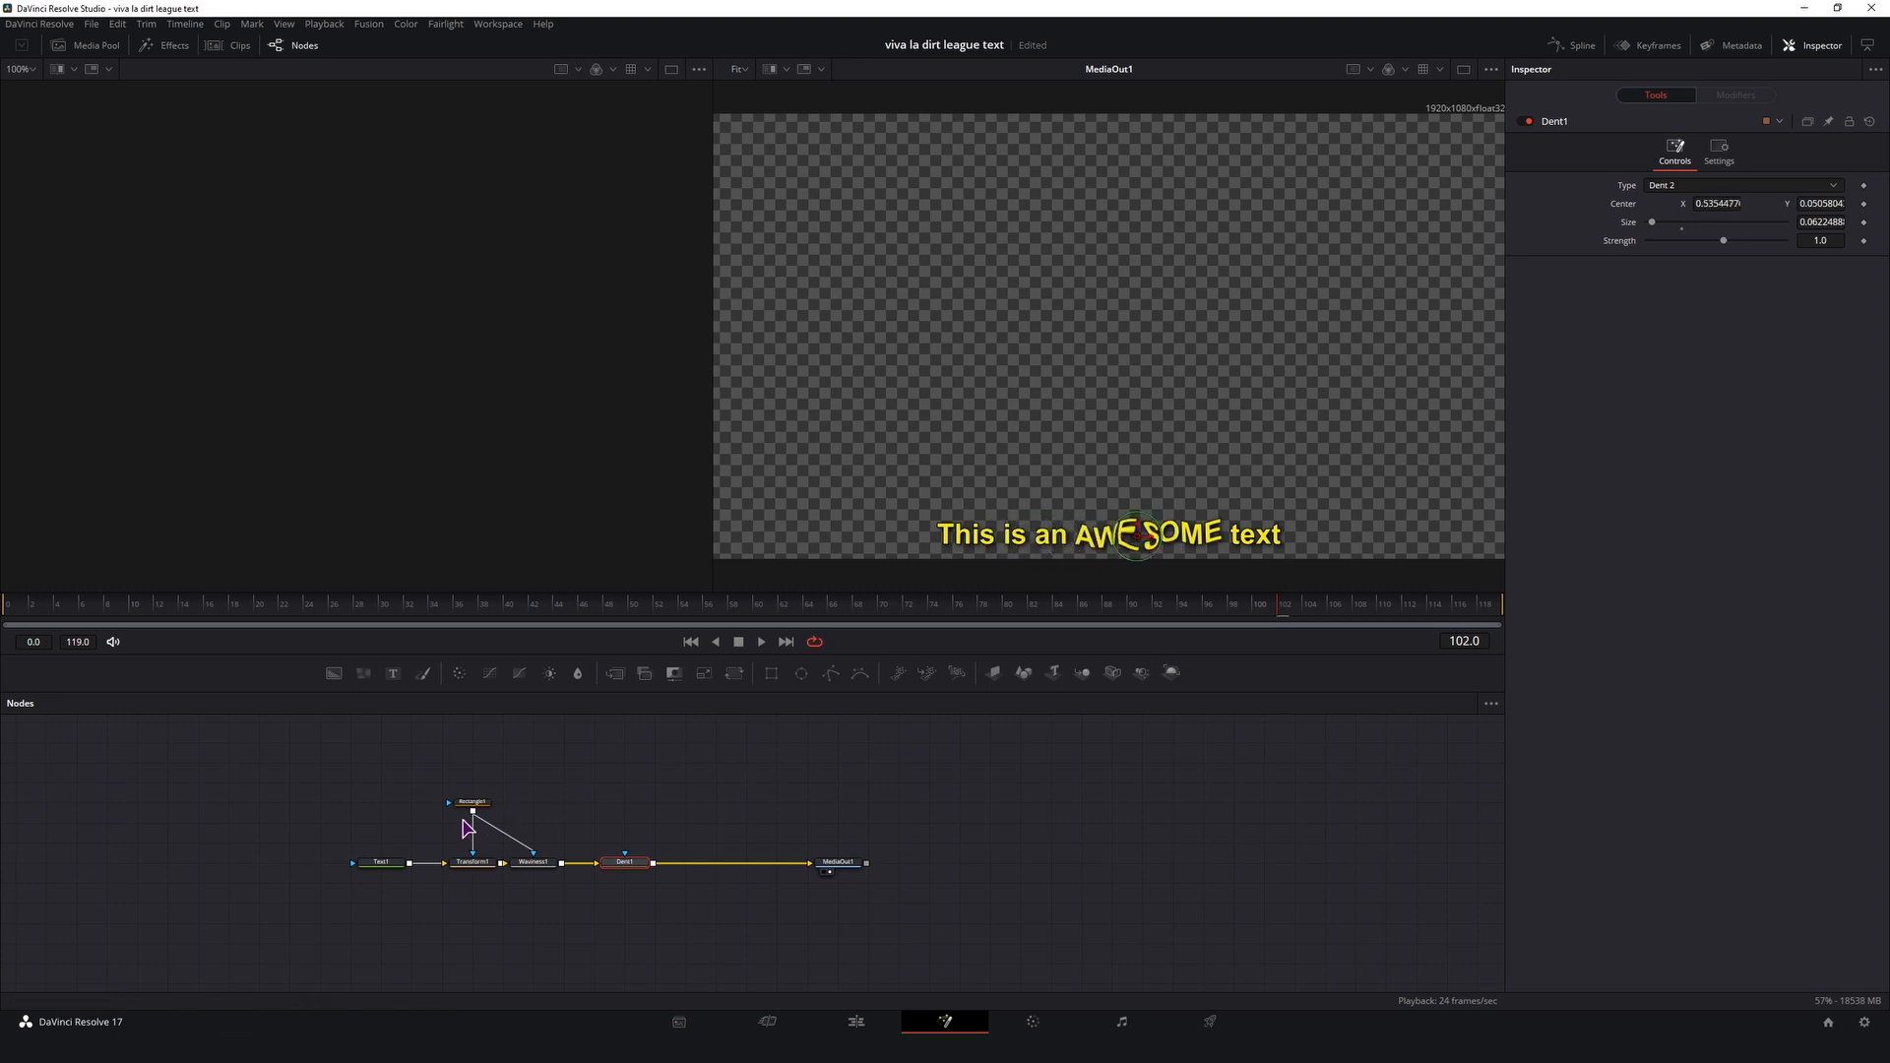
Step: Mask Dent1 with Rectangle1 and move the dent's centre just before AWESOME, at X about 0.437
left_click_drag(474, 811, 630, 858)
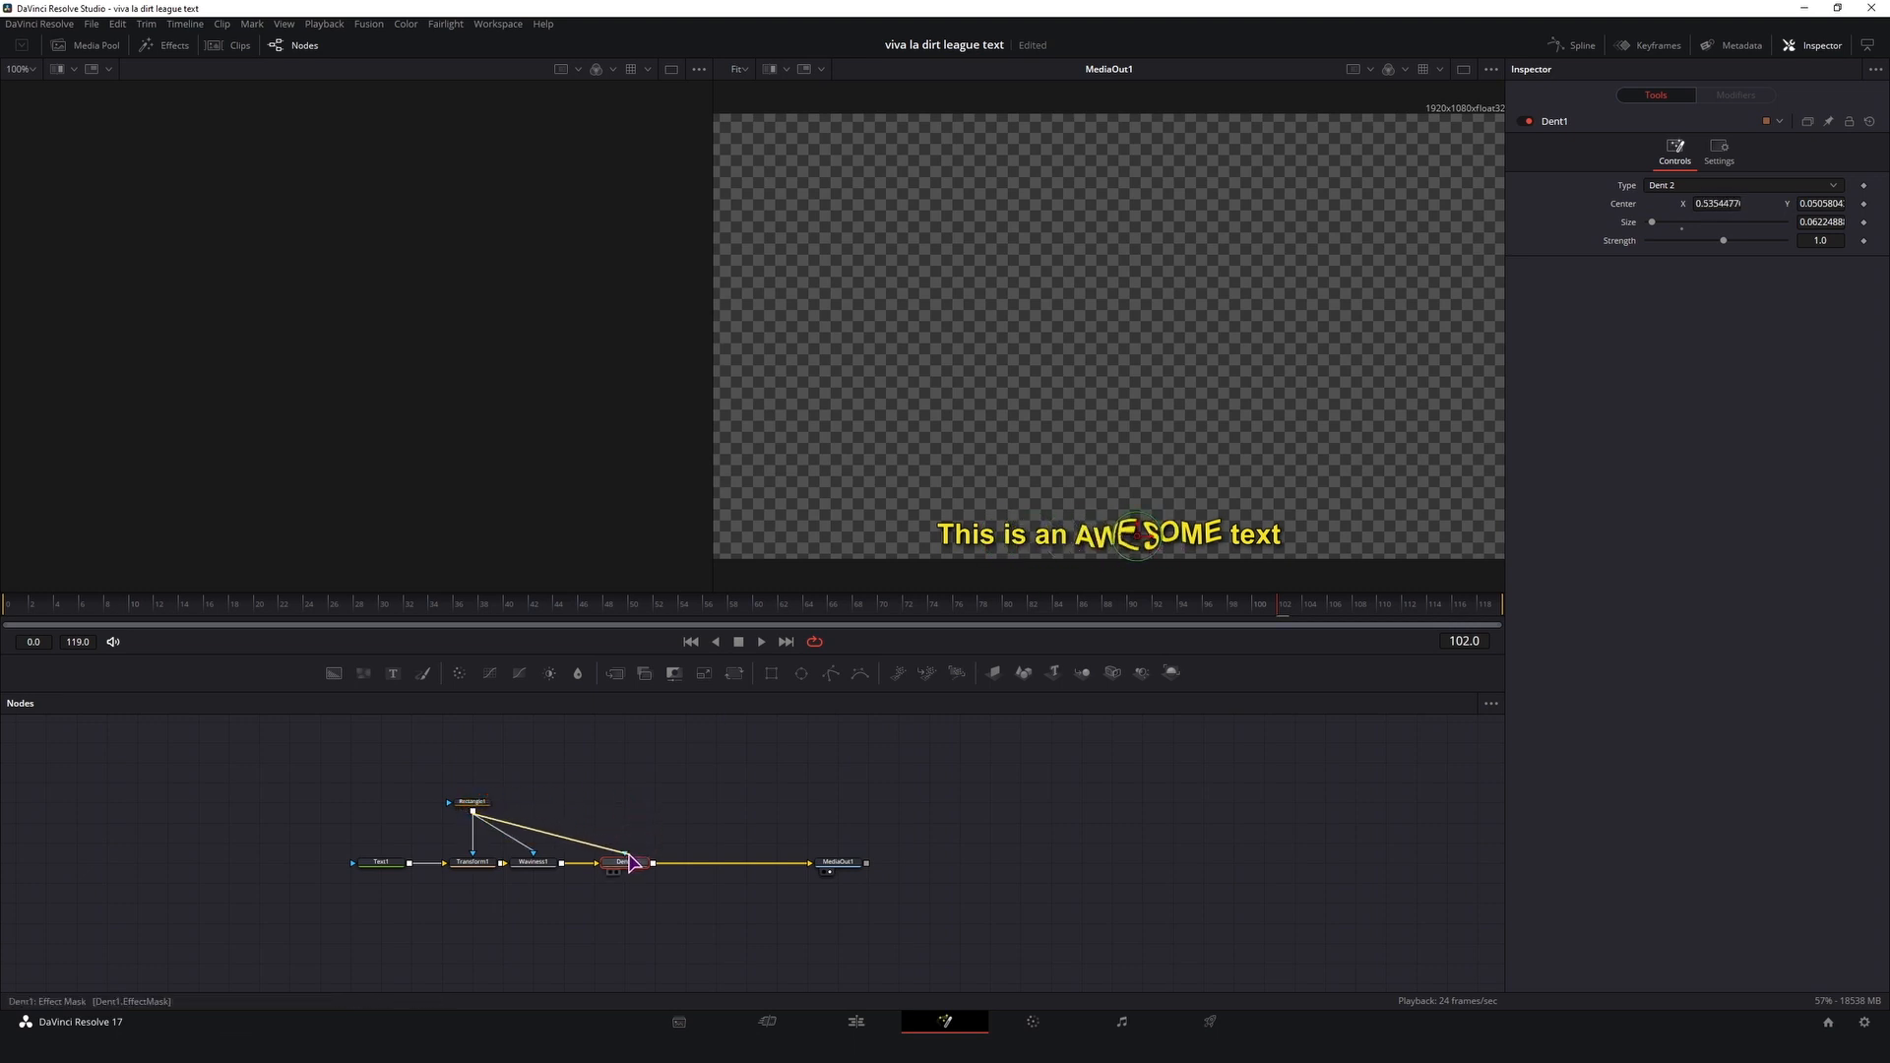
left_click_drag(1137, 536, 1068, 537)
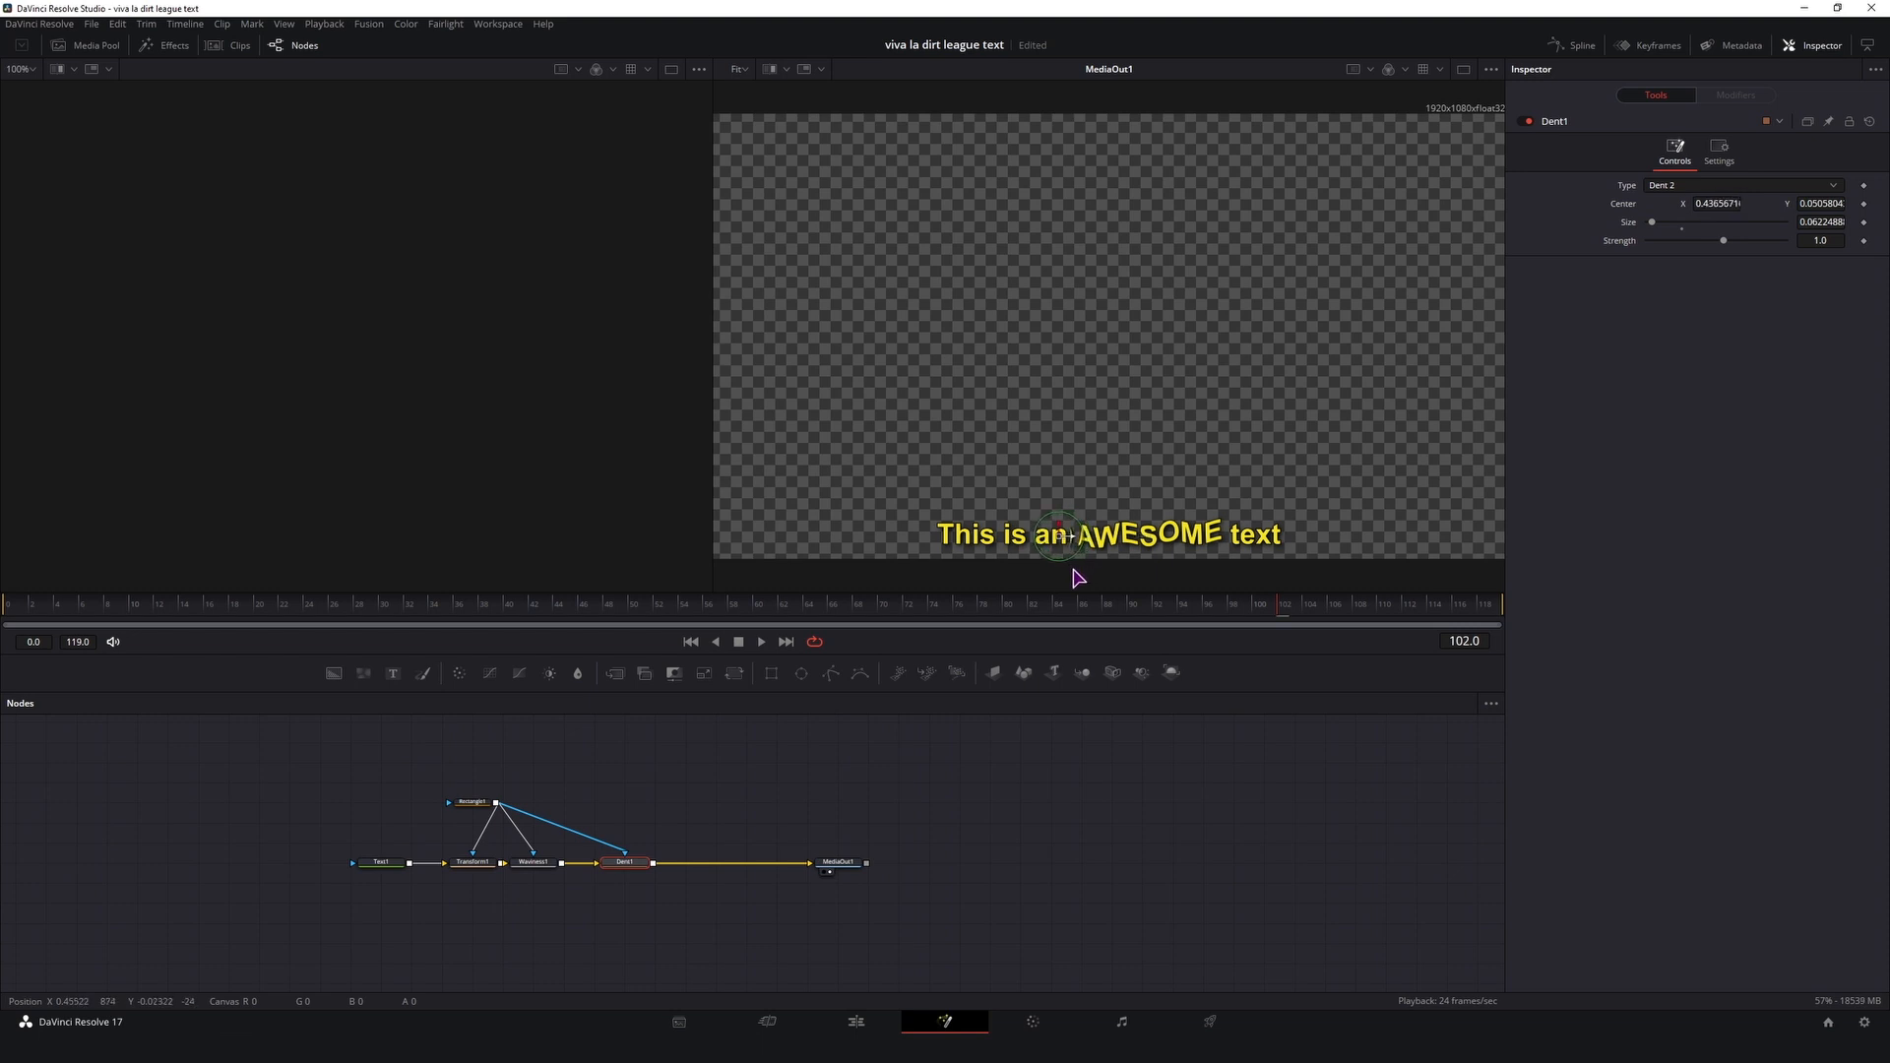
Step: Narrow Rectangle1 to a width of about 0.194 so the mask fits tightly against the A of AWESOME
left_click(471, 803)
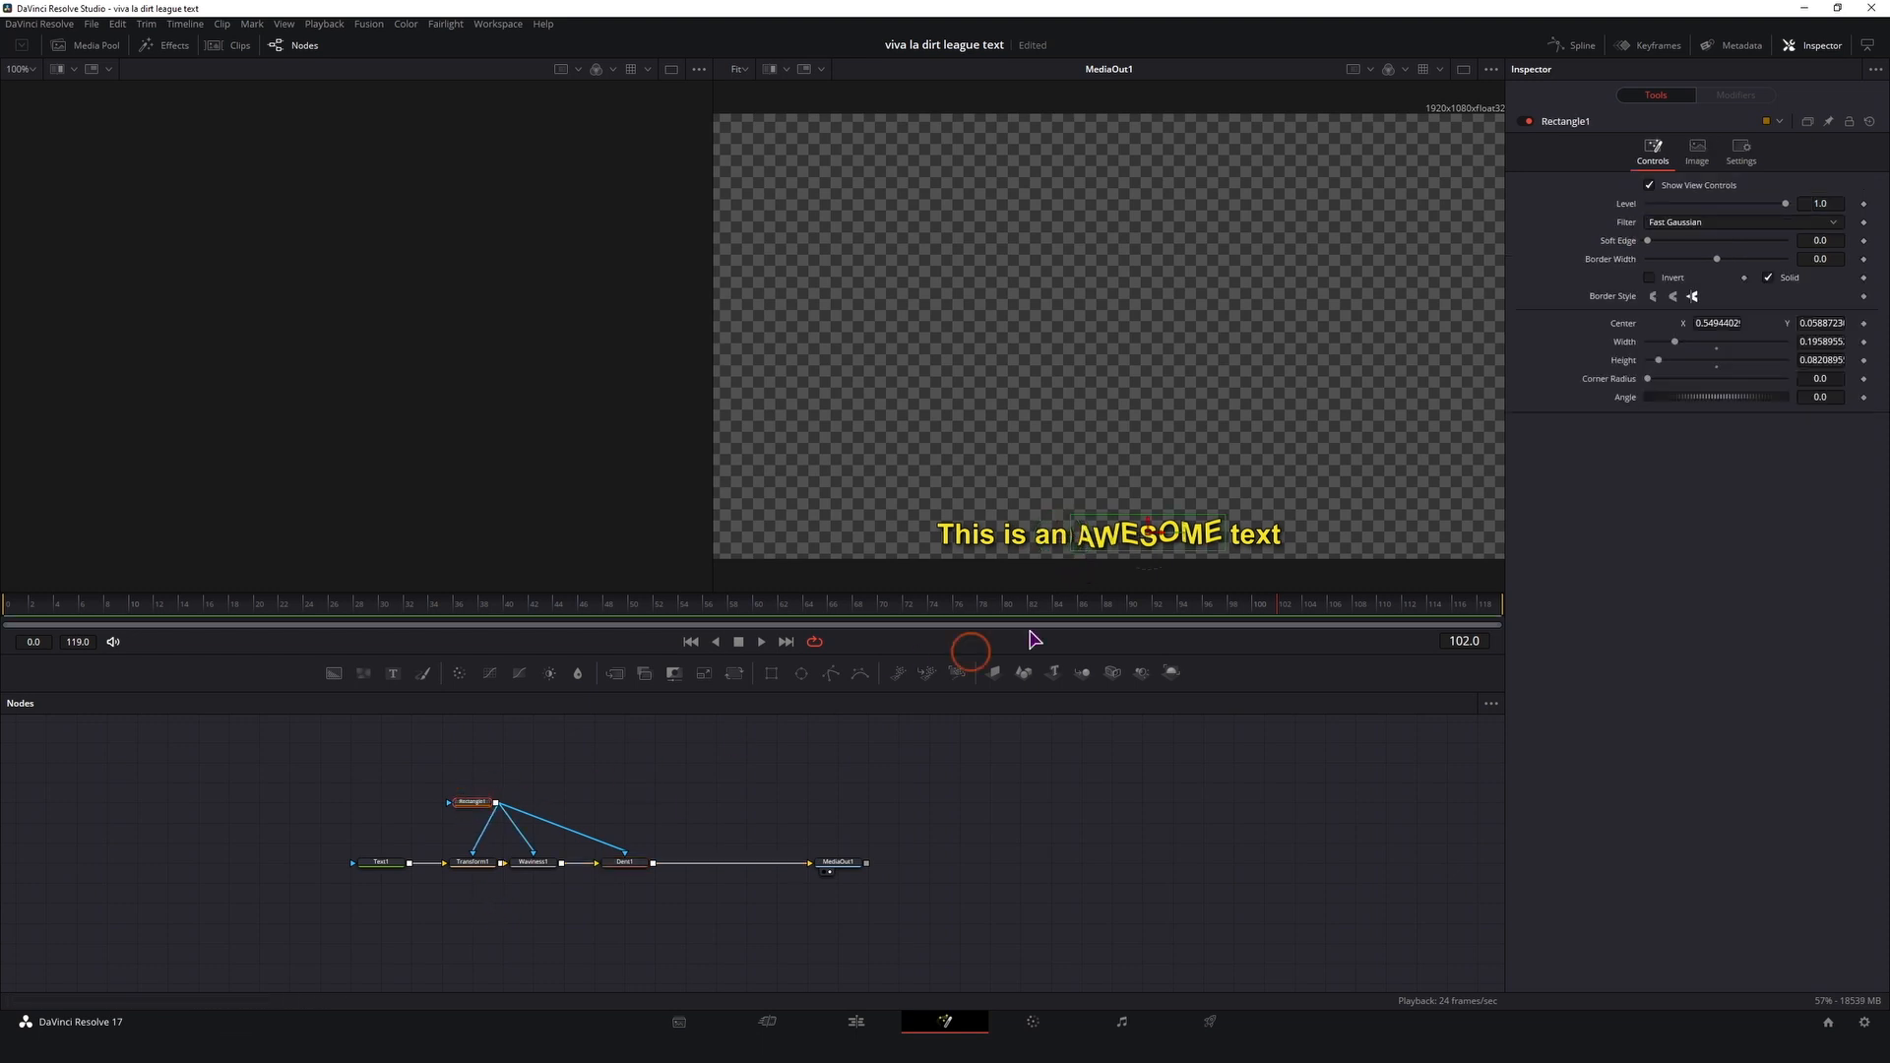
left_click(1075, 541)
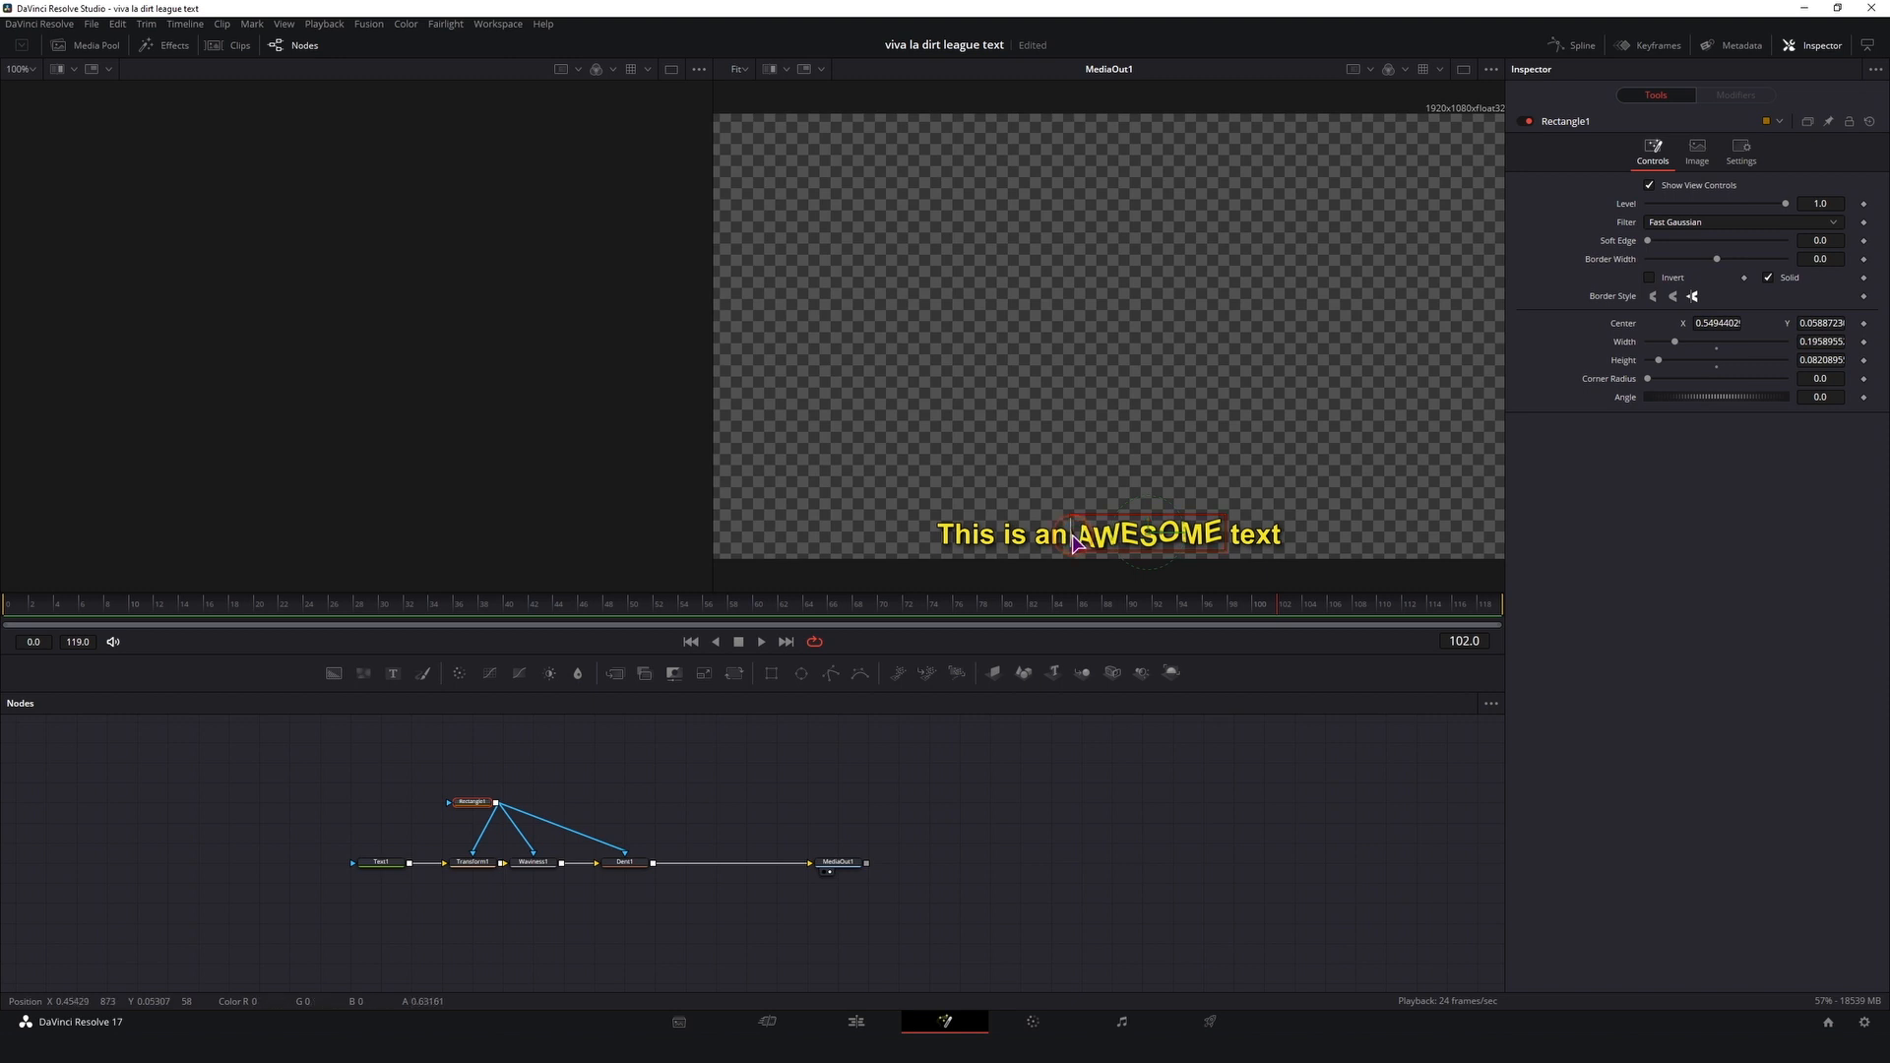
left_click_drag(1074, 541, 1165, 539)
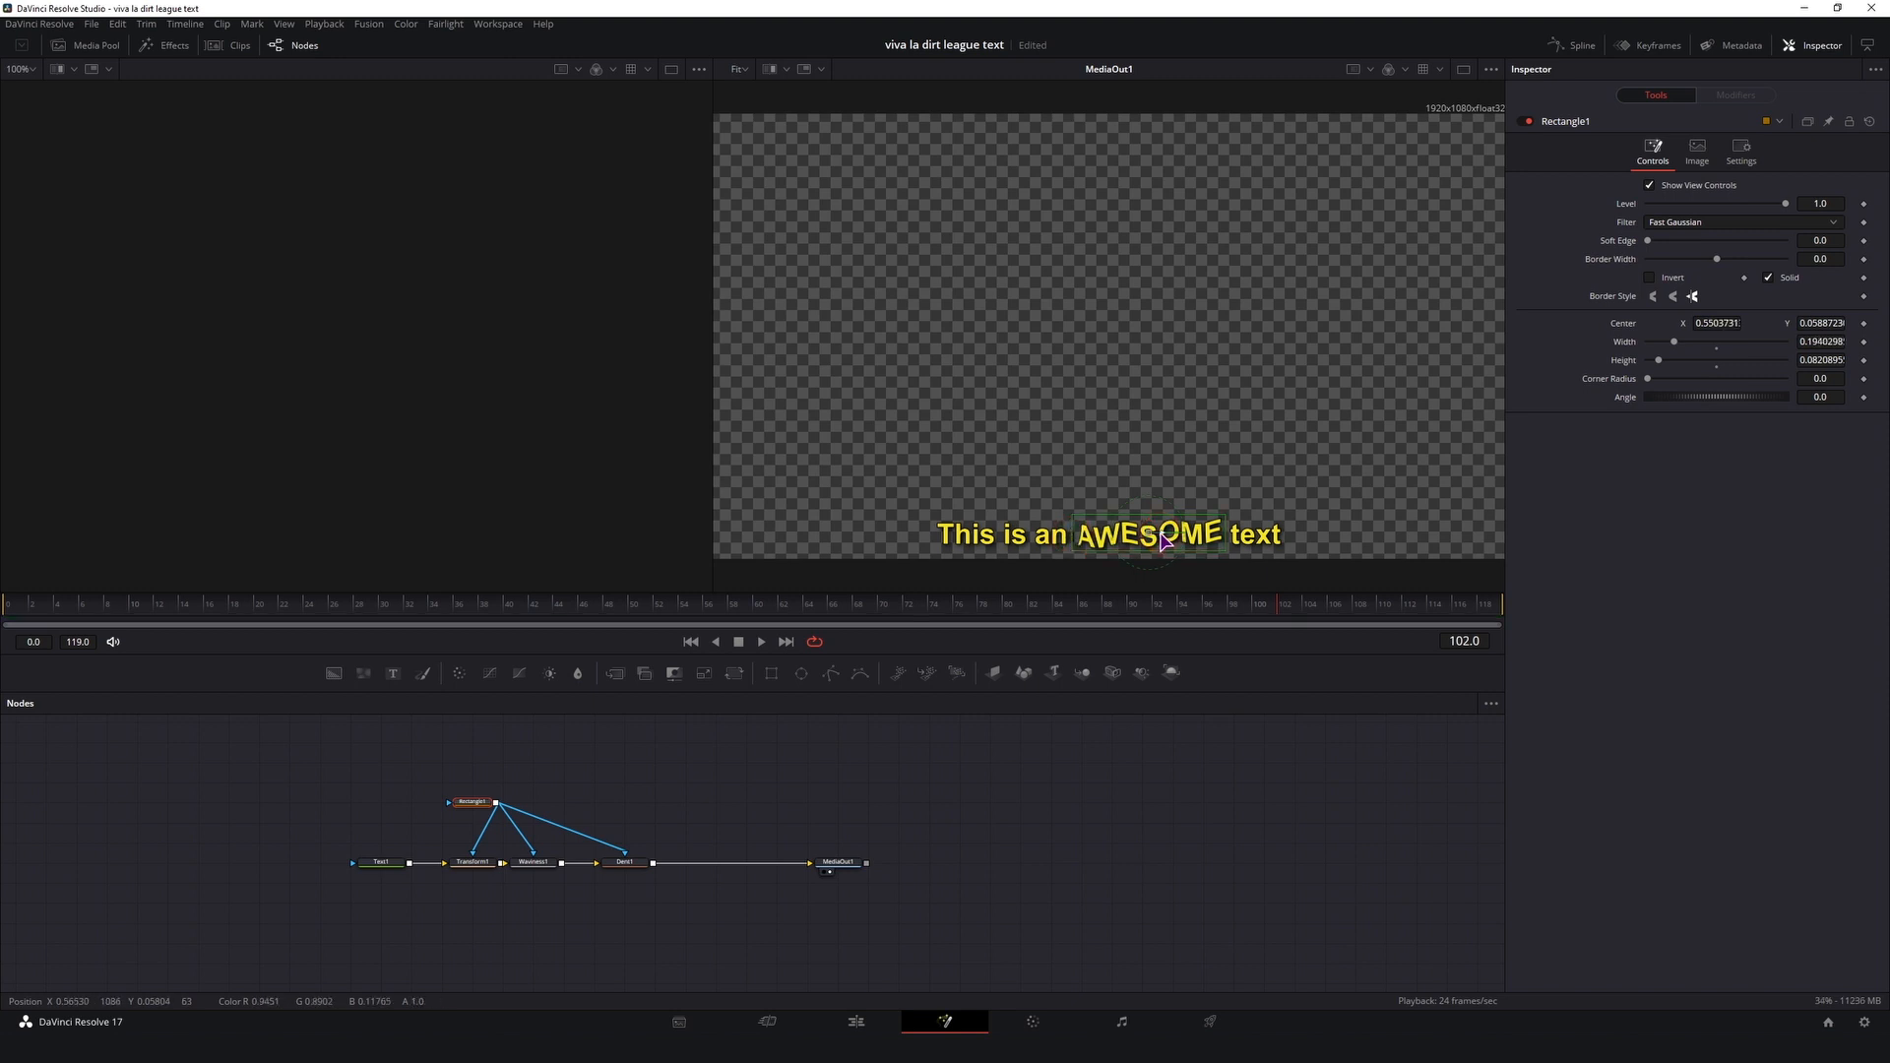
Step: Place Dent1 over the A of AWESOME at X about 0.463, with size about 0.055 and strength 0.4
left_click(625, 863)
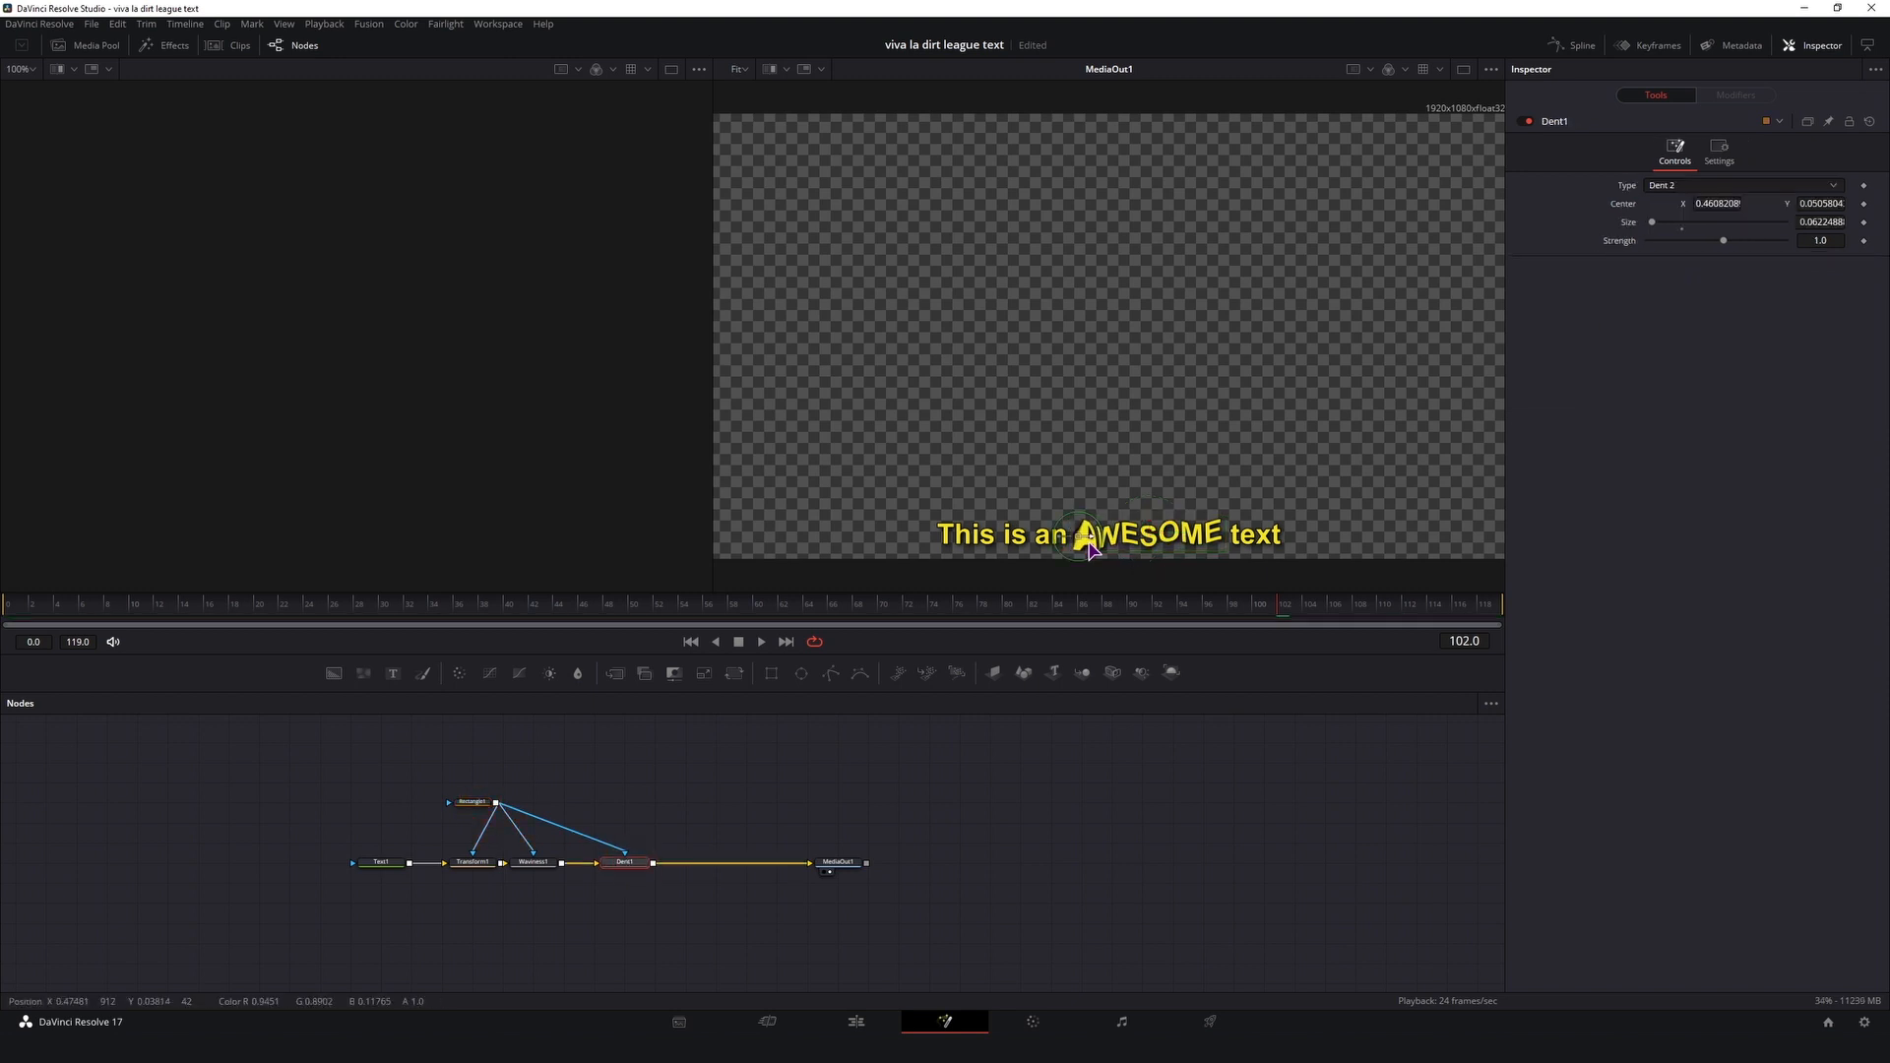
left_click_drag(1093, 544, 1096, 524)
left_click_drag(1724, 242, 1712, 242)
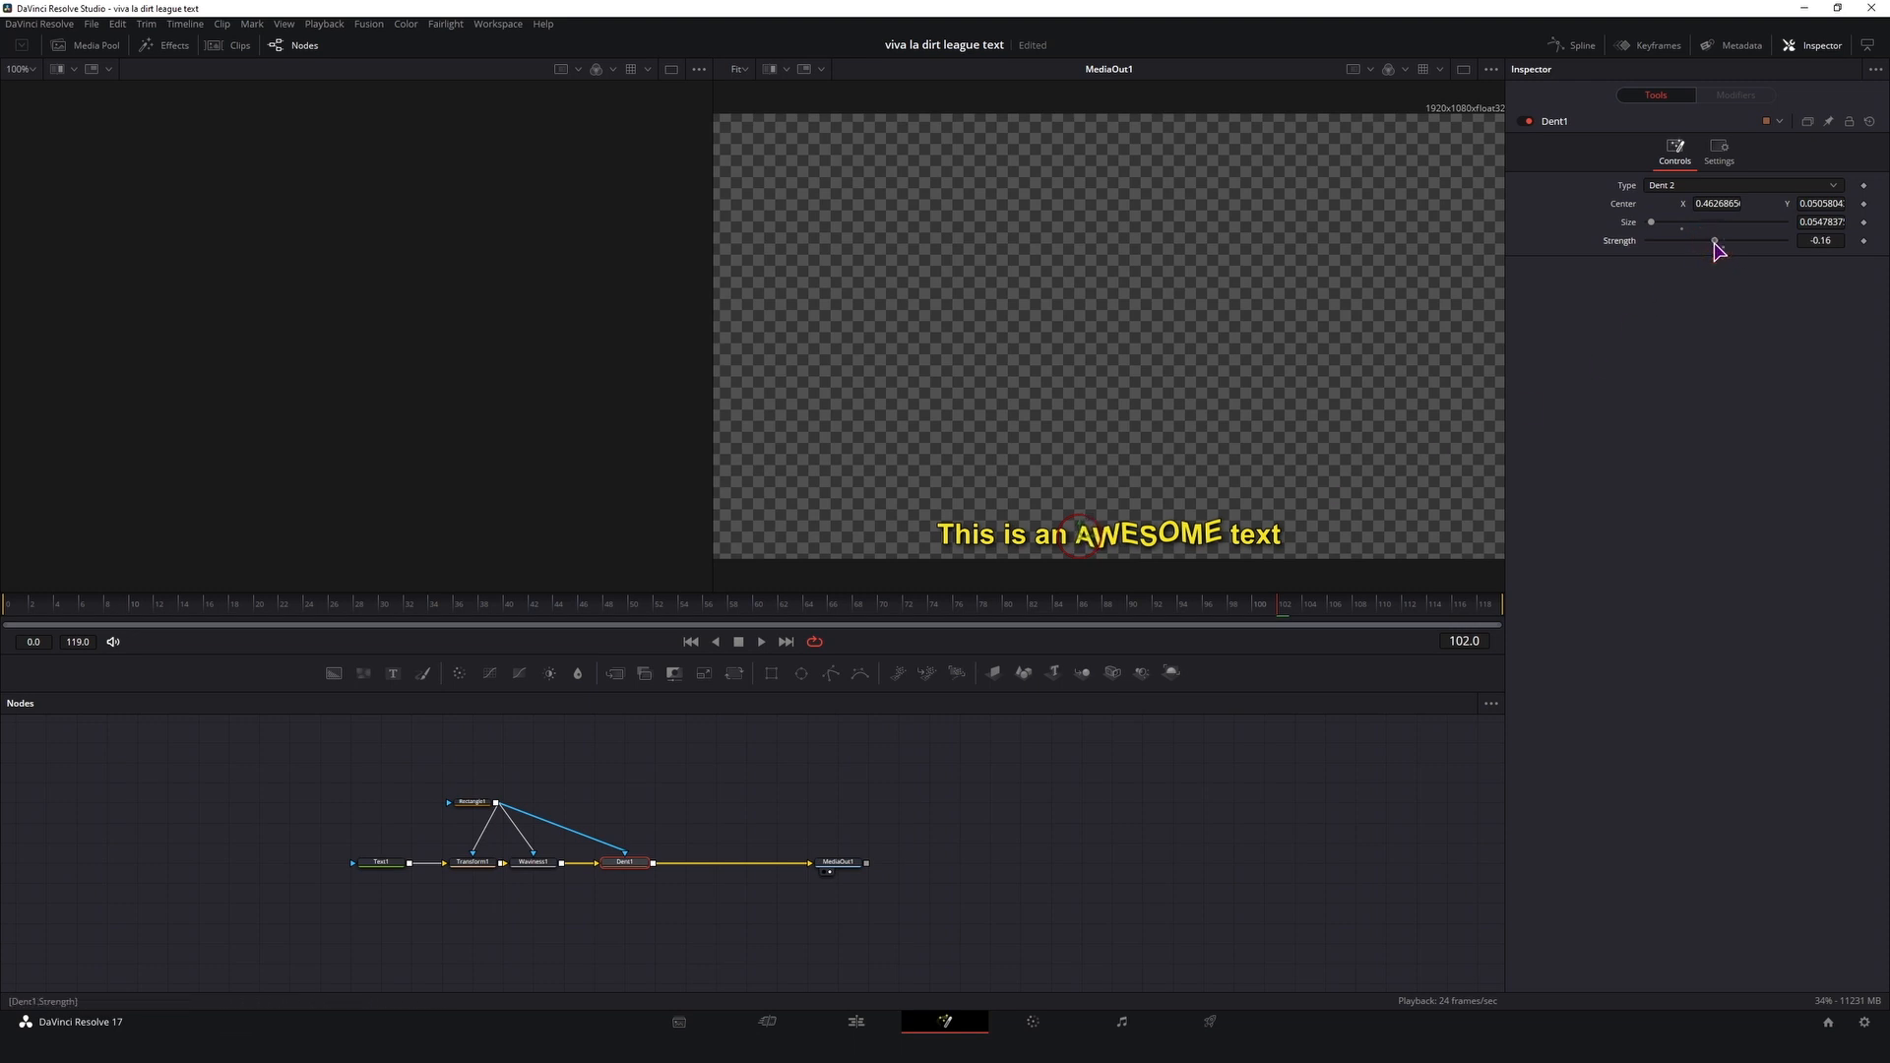
left_click(1839, 239)
type("0.")
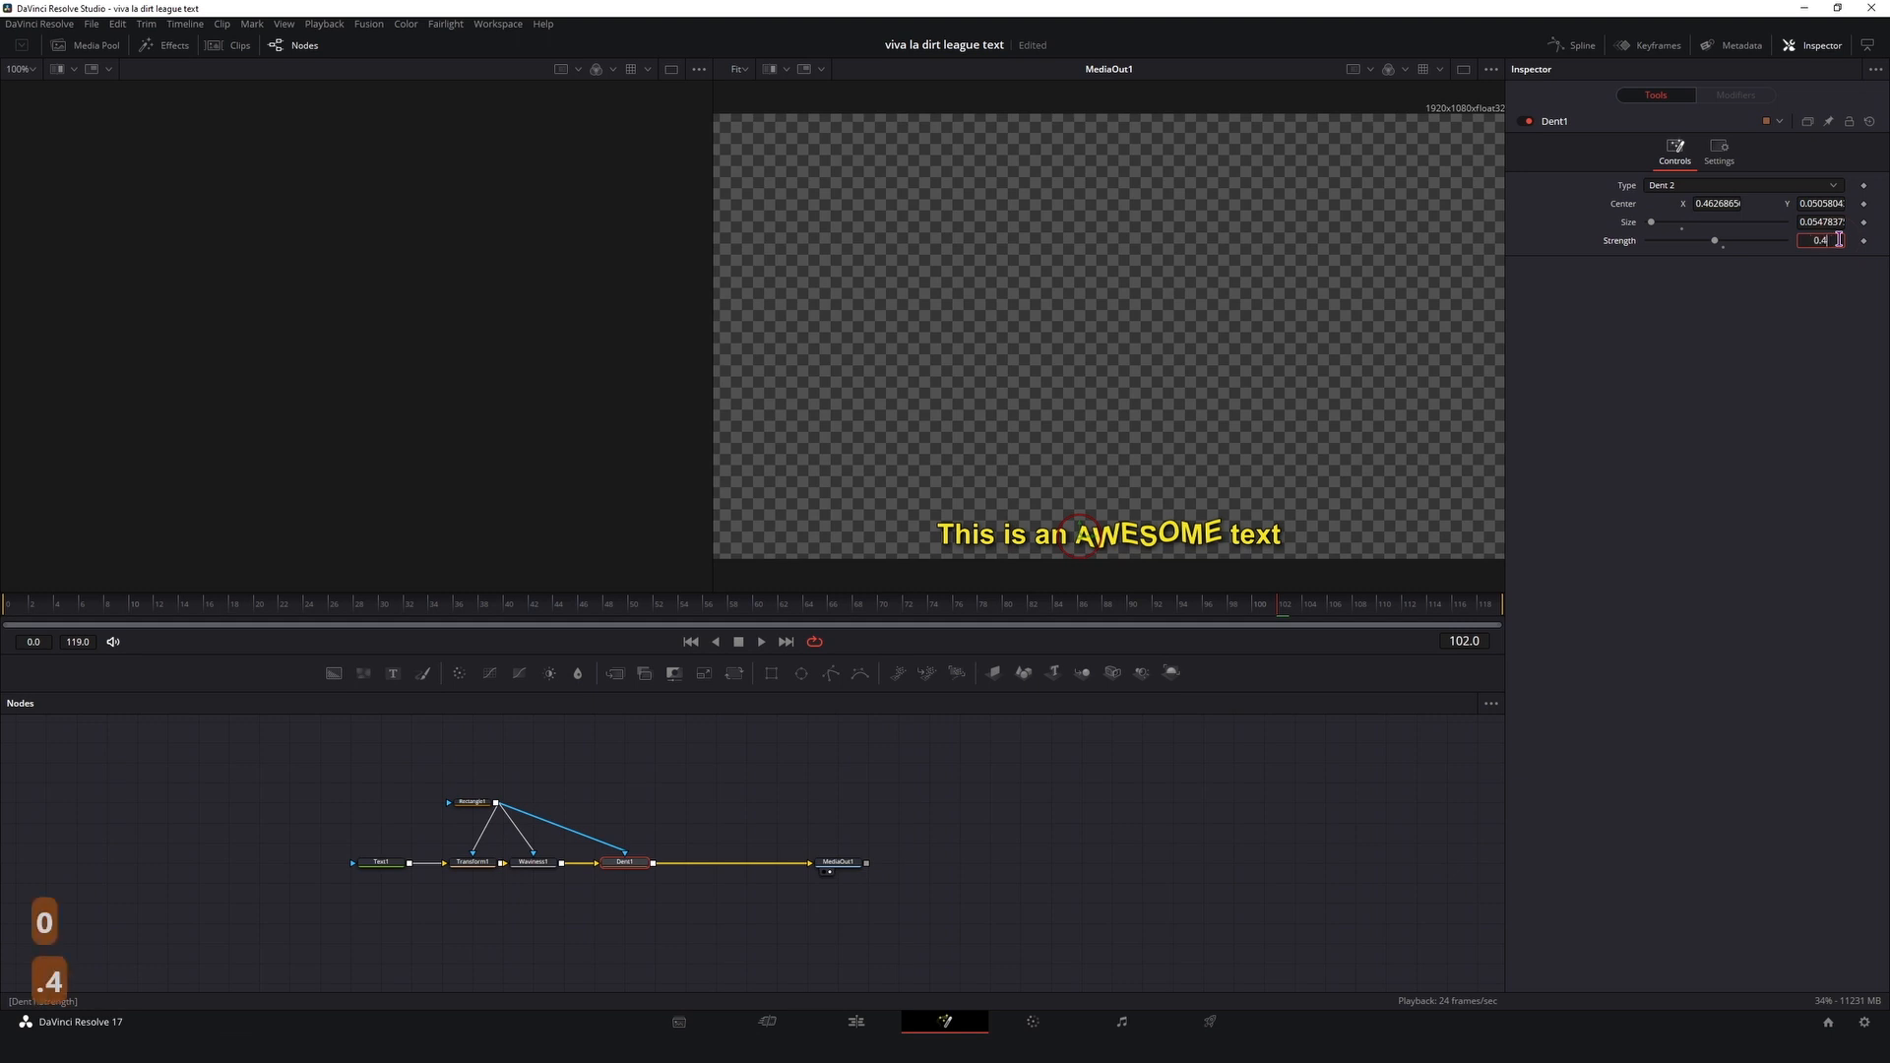
type("4")
key("Return")
Step: Enlarge the dent to about 0.07 and shift its centre to X about 0.451, at the start of AWESOME
mouse_move(1080, 535)
left_mouse_down()
mouse_move(1245, 561)
mouse_move(1081, 553)
left_mouse_up()
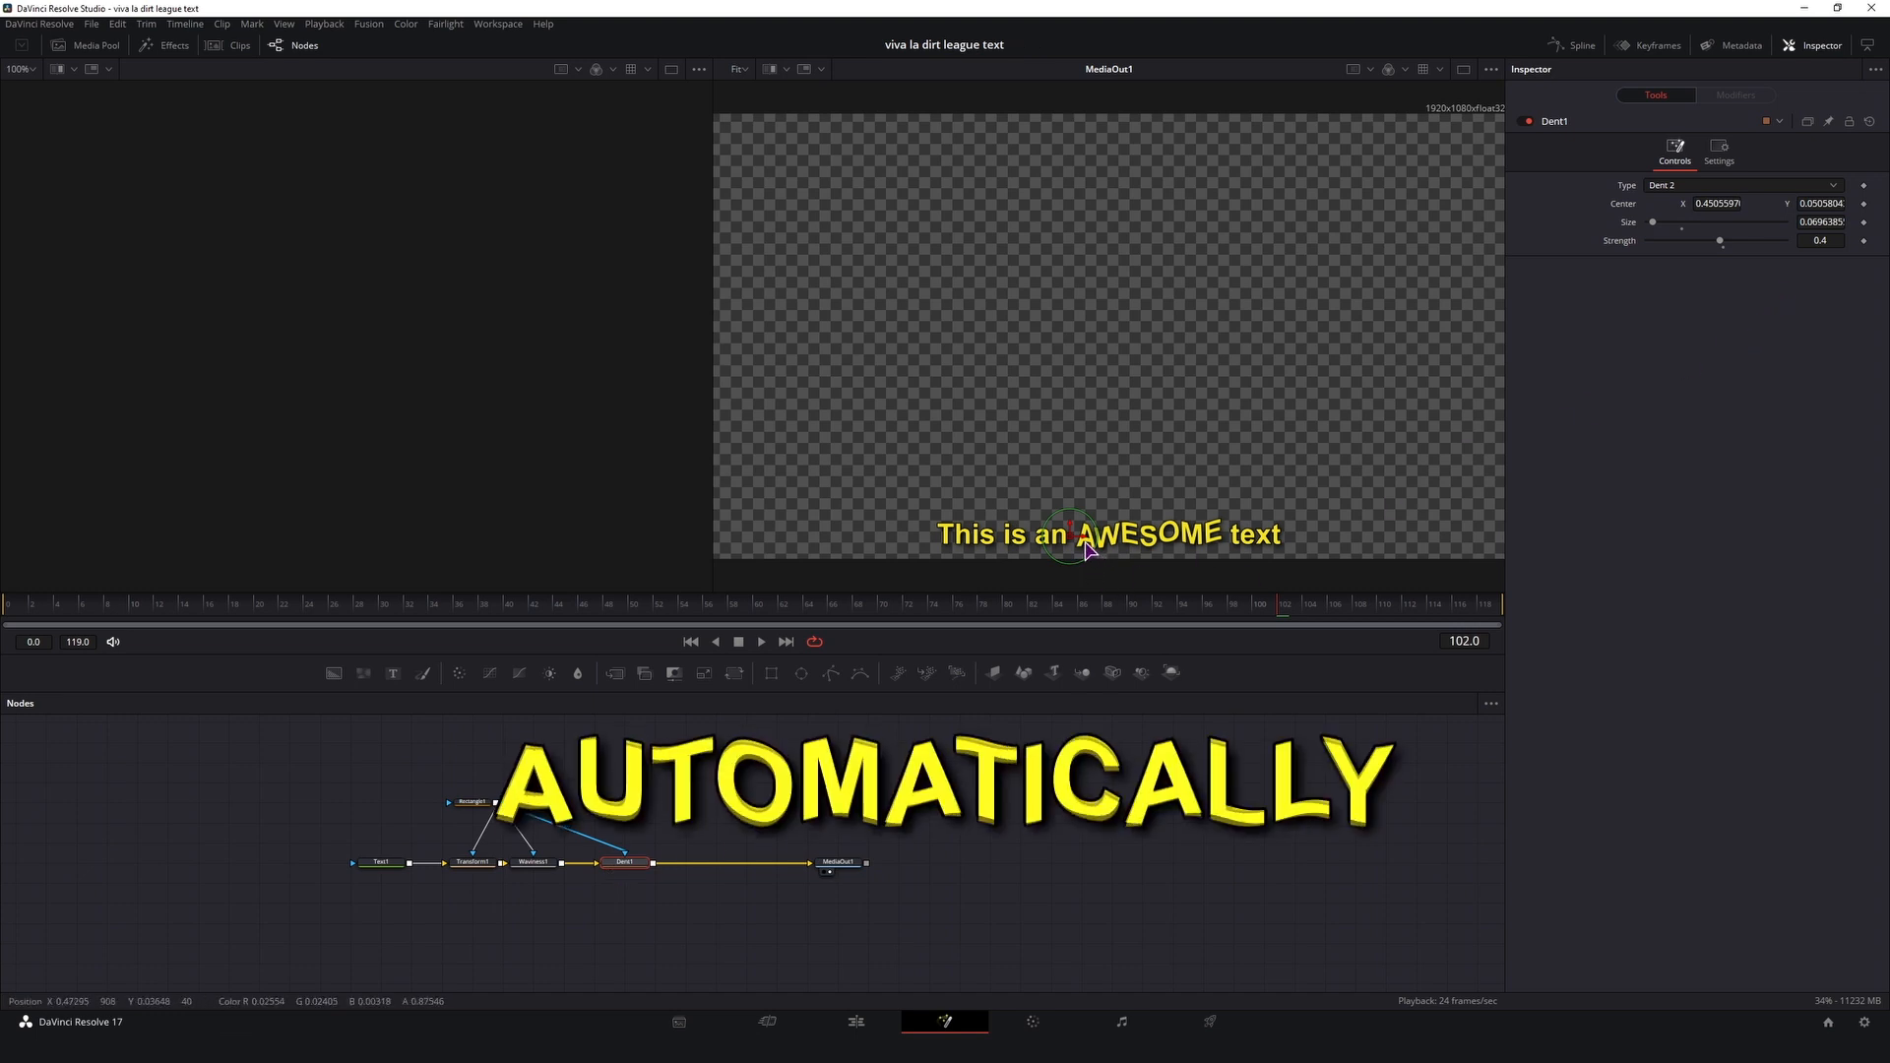
left_click_drag(1088, 552, 1085, 554)
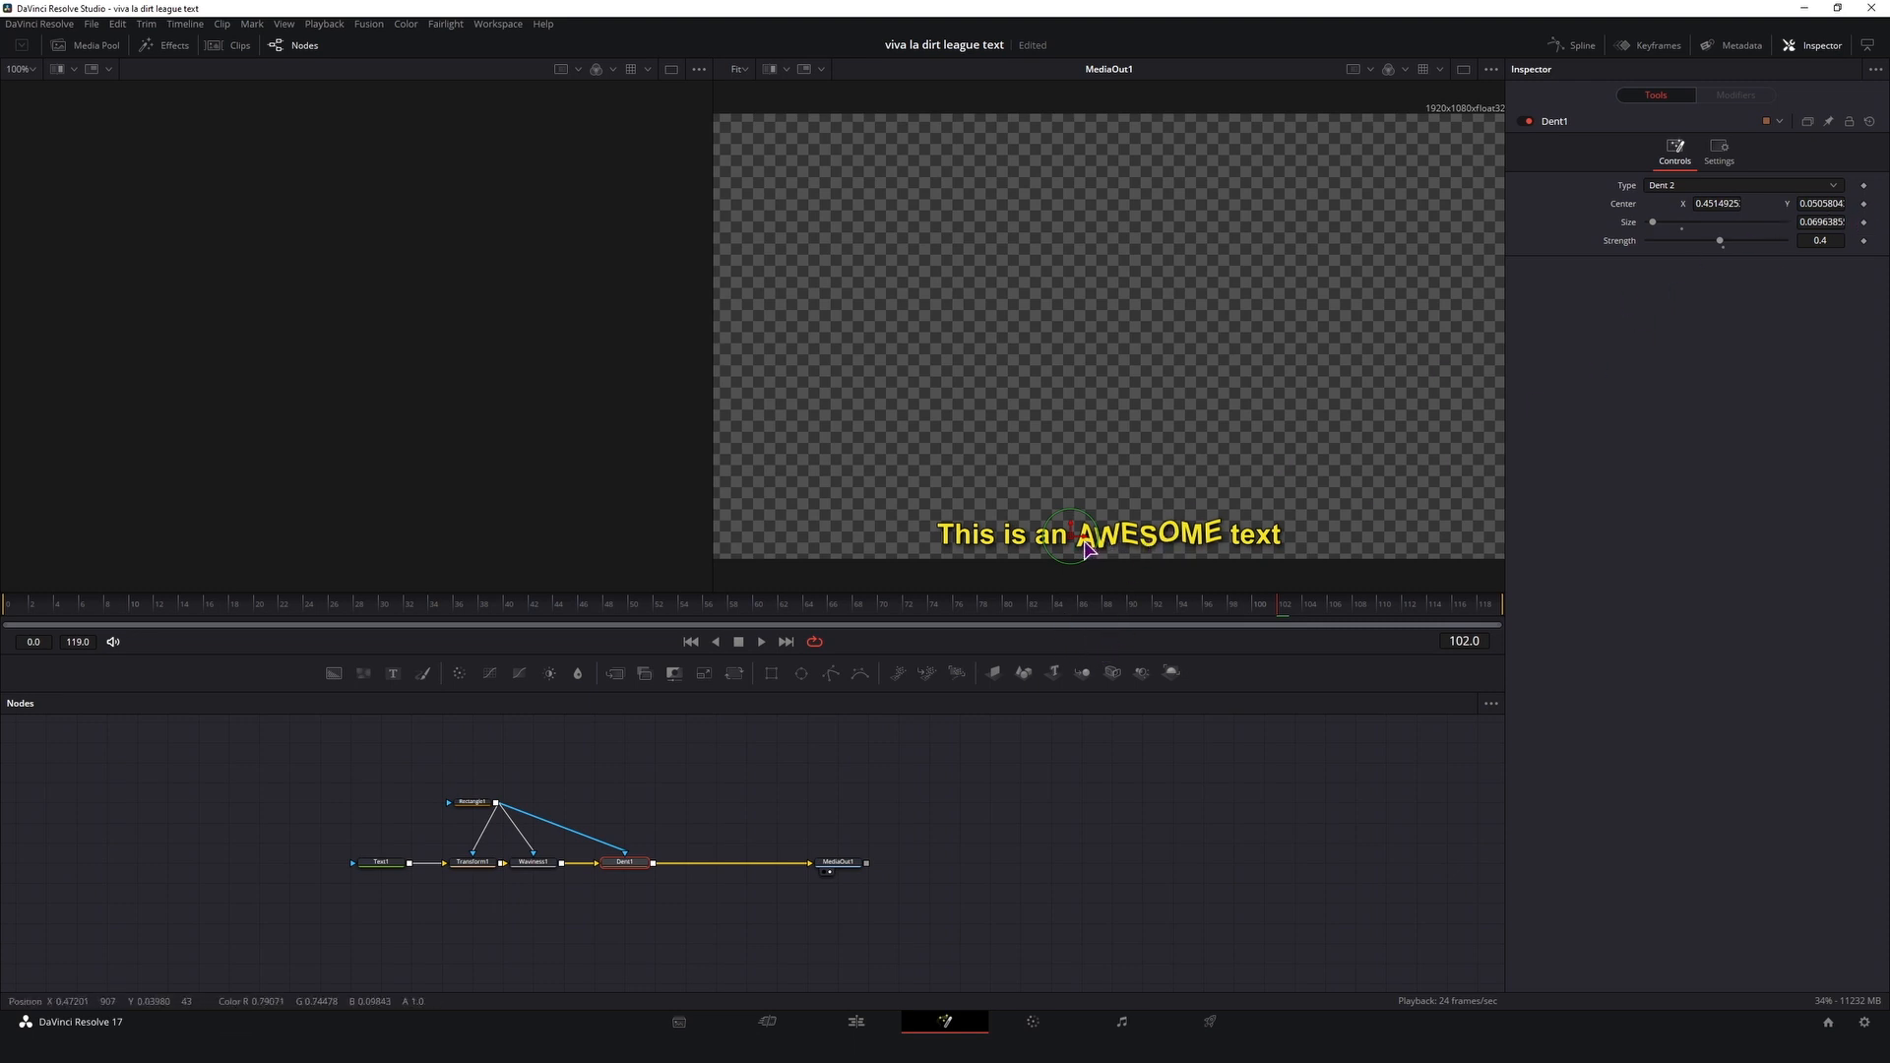
mouse_move(1071, 535)
left_mouse_down()
mouse_move(1251, 539)
mouse_move(1076, 557)
left_mouse_up()
Step: Pin Rectangle1's controls and select Dent1 so that both nodes' settings are shown together
left_click(472, 802)
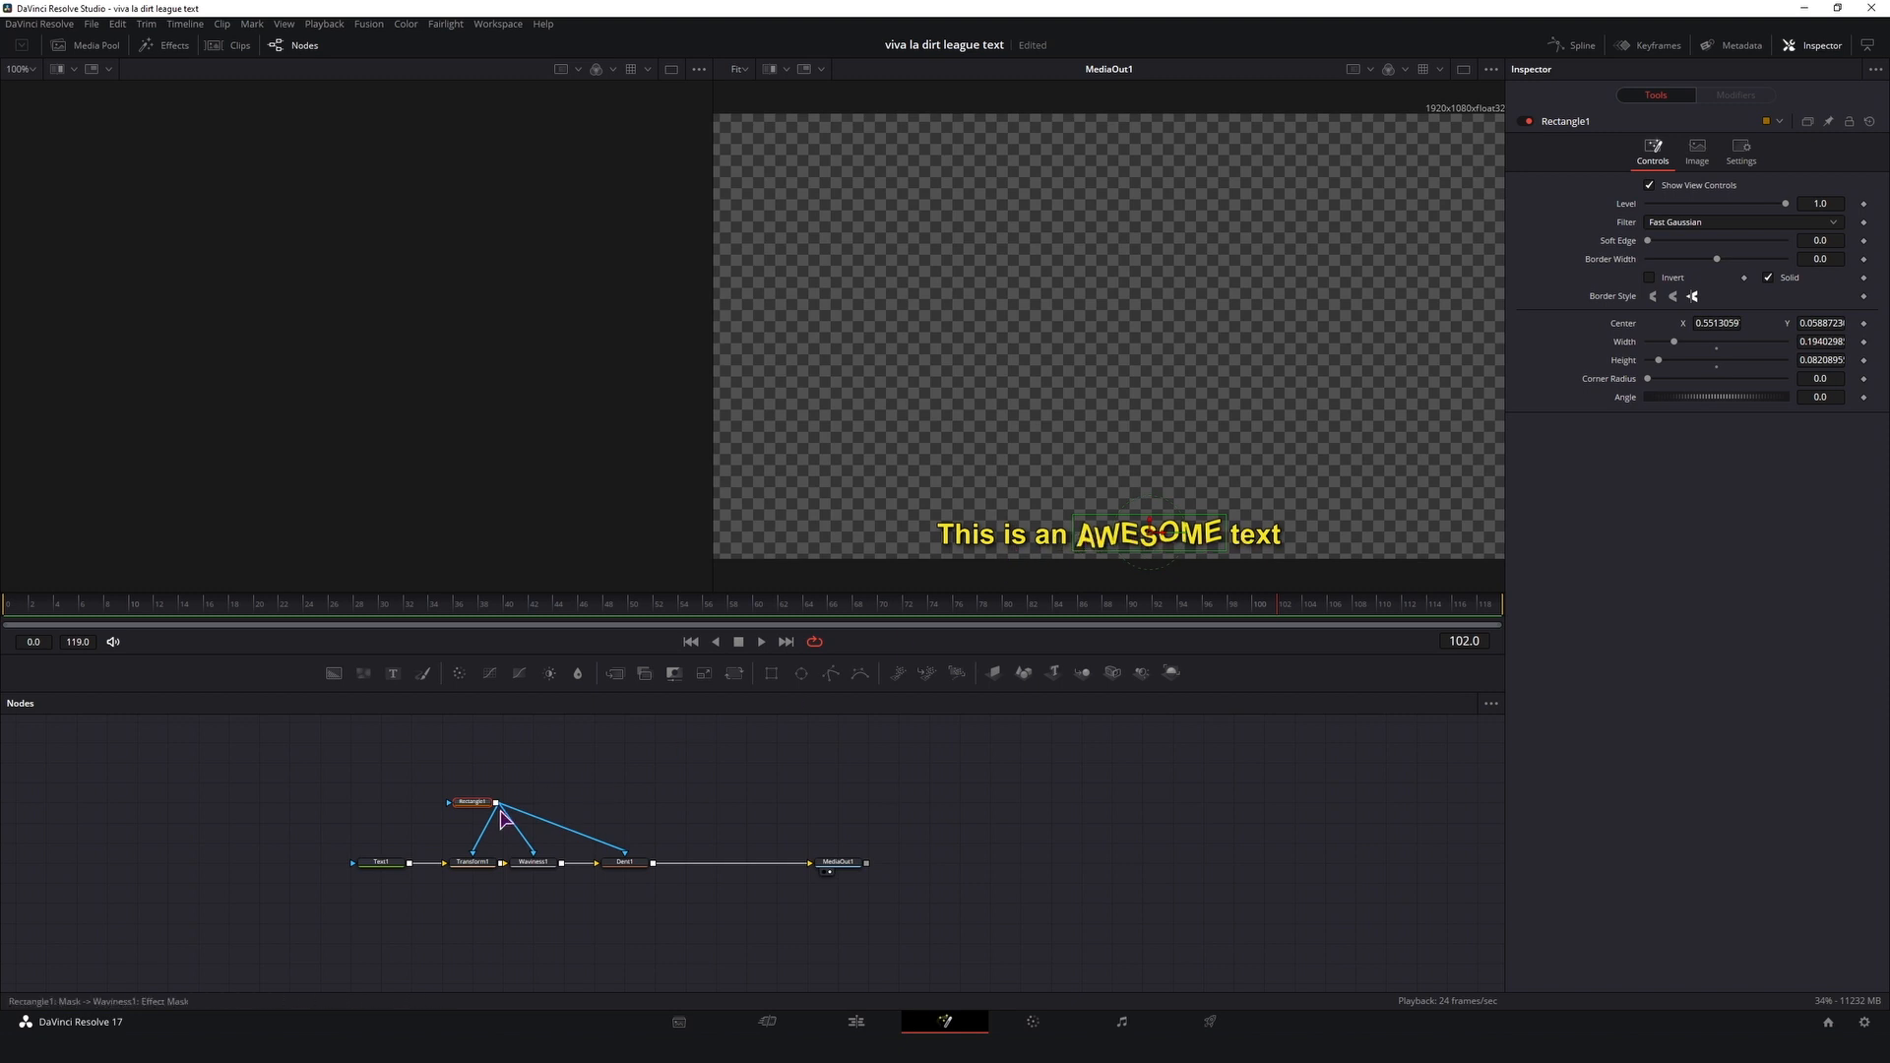
left_click(1231, 671)
left_click(1826, 122)
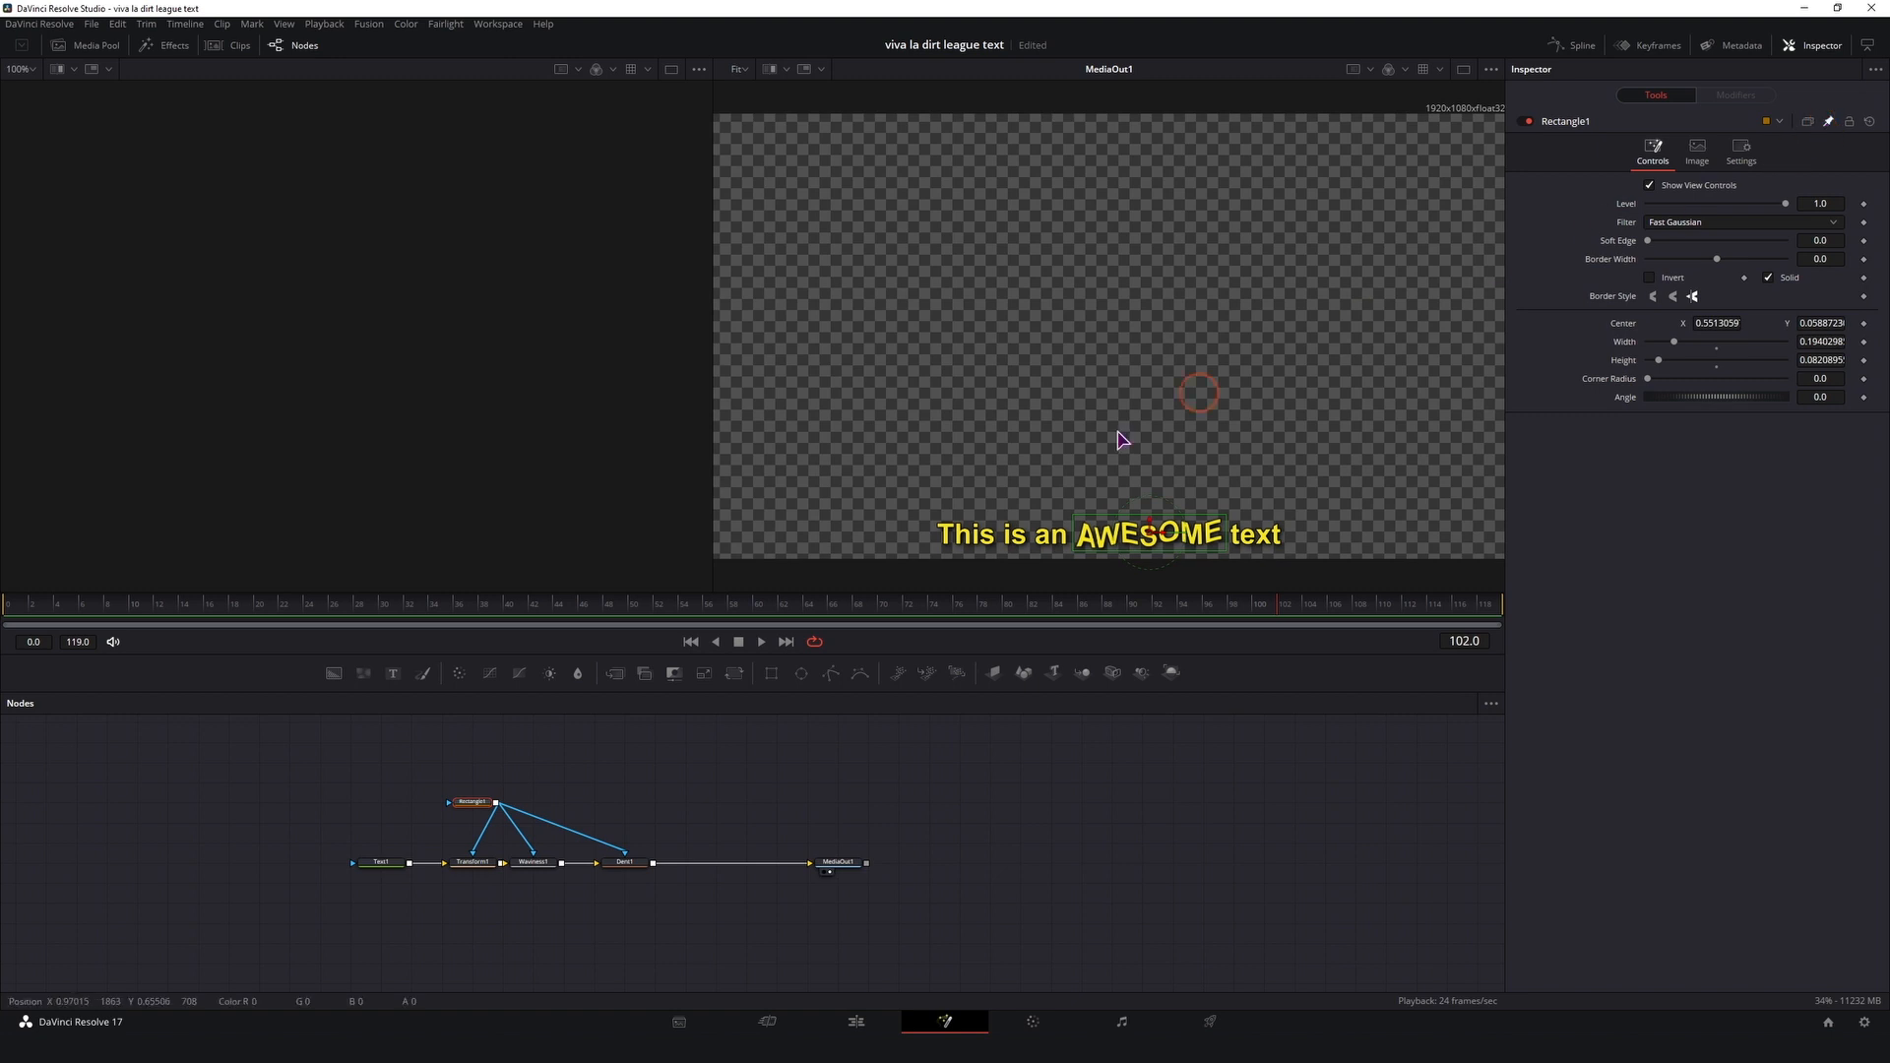
left_click(638, 864)
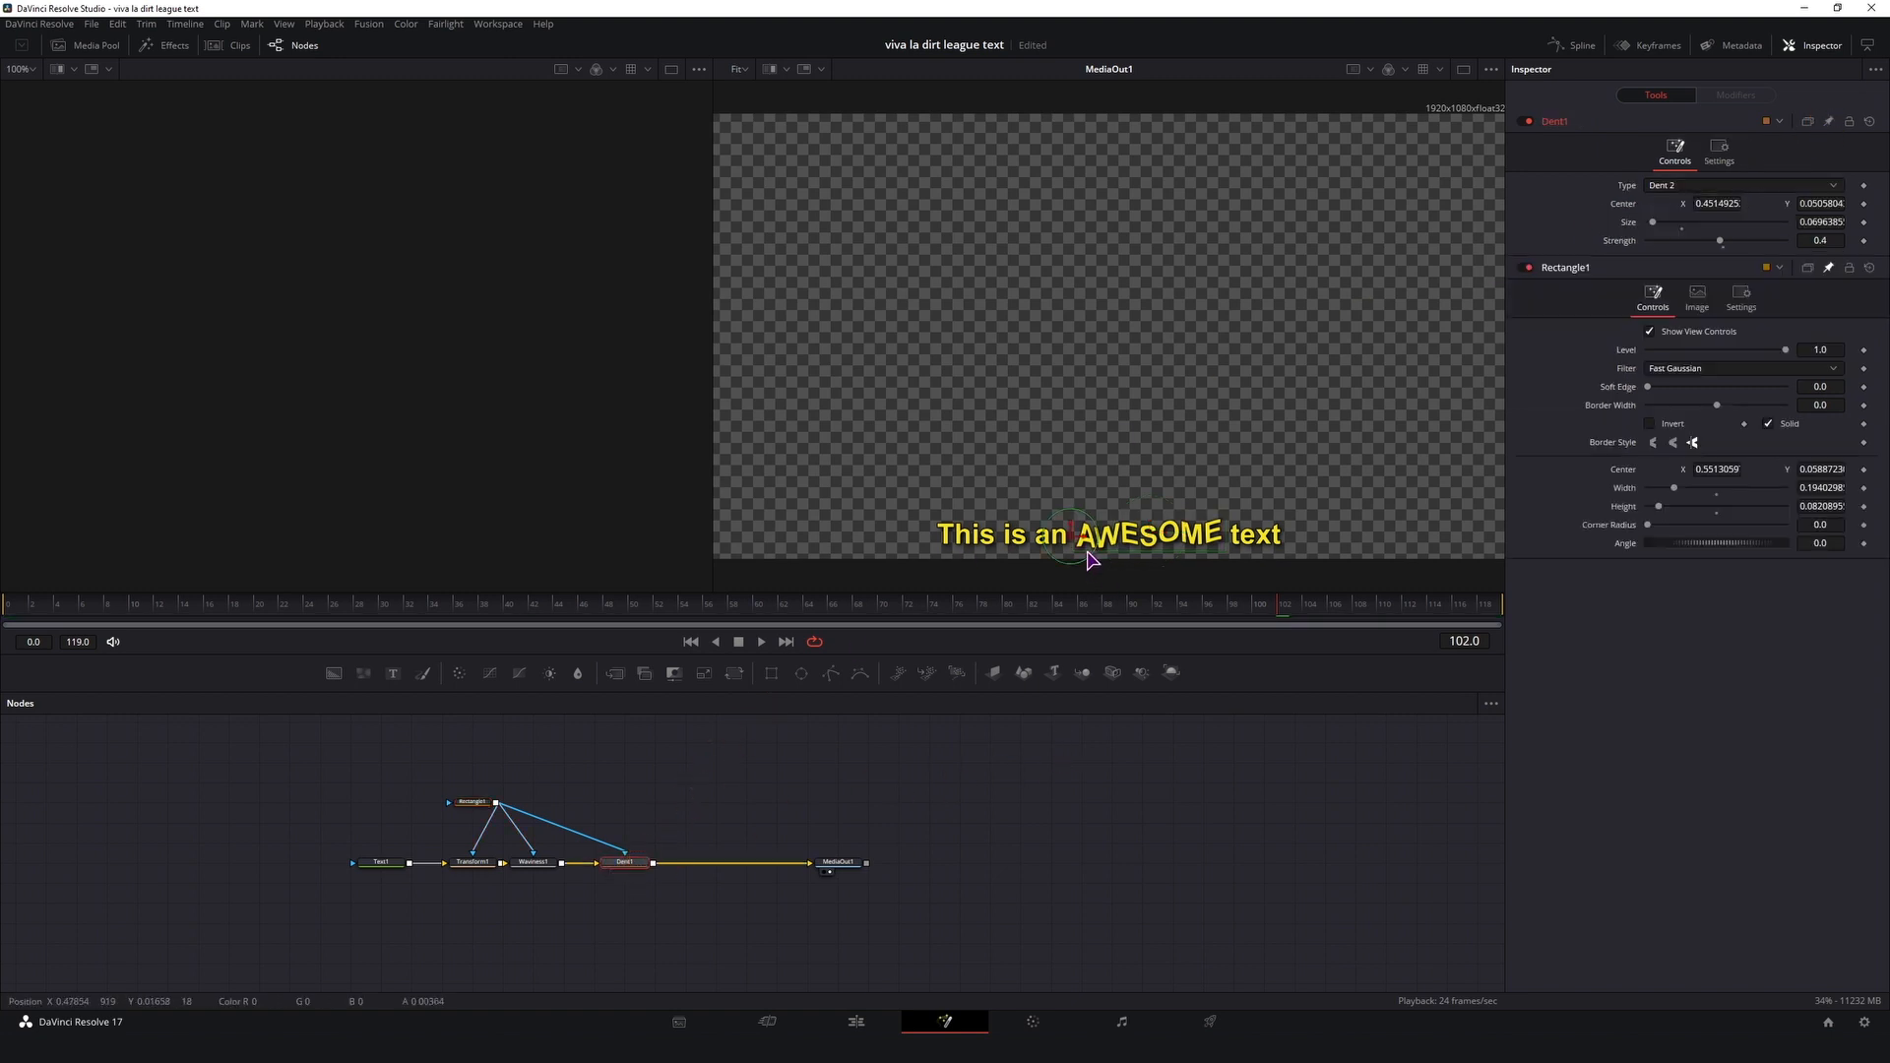
Step: Display Rectangle1 in the empty viewer and move Dent1's centre to the mask's right edge, at X about 0.65
left_click(466, 806)
key("1")
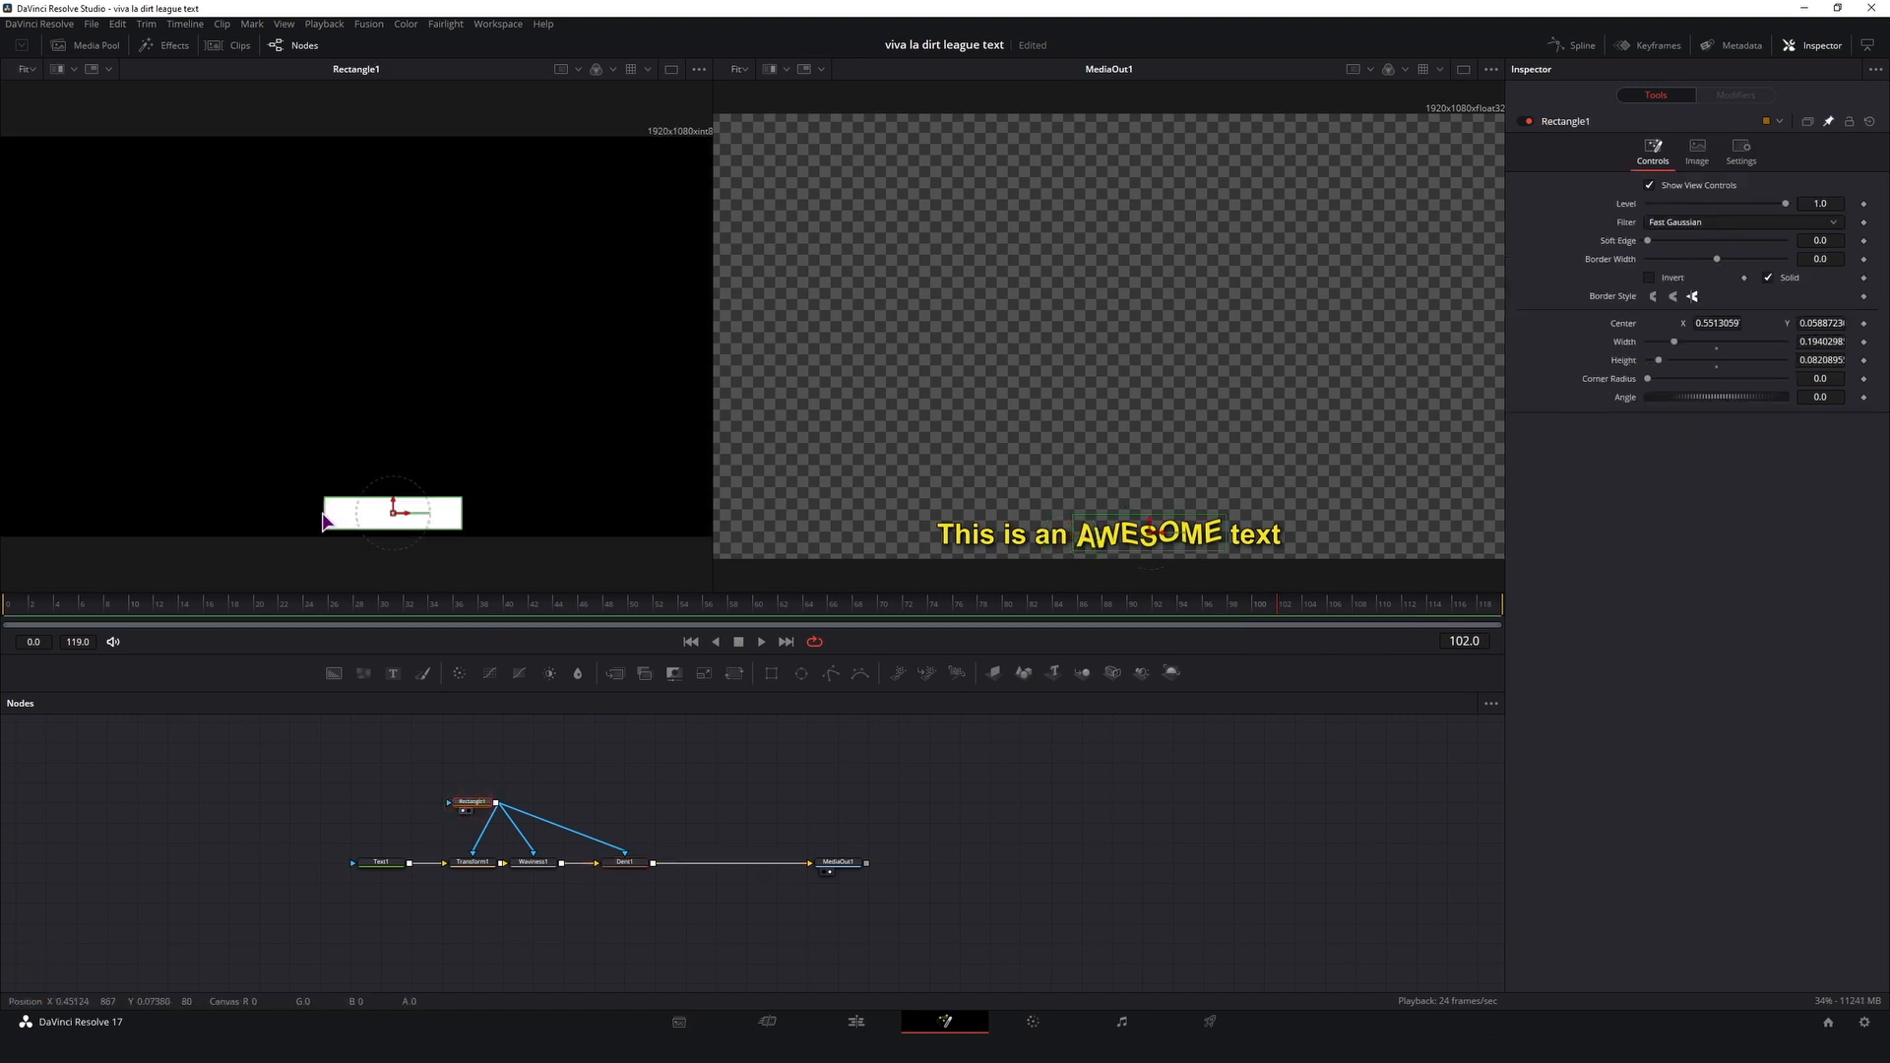
left_click(624, 863, "ctrl")
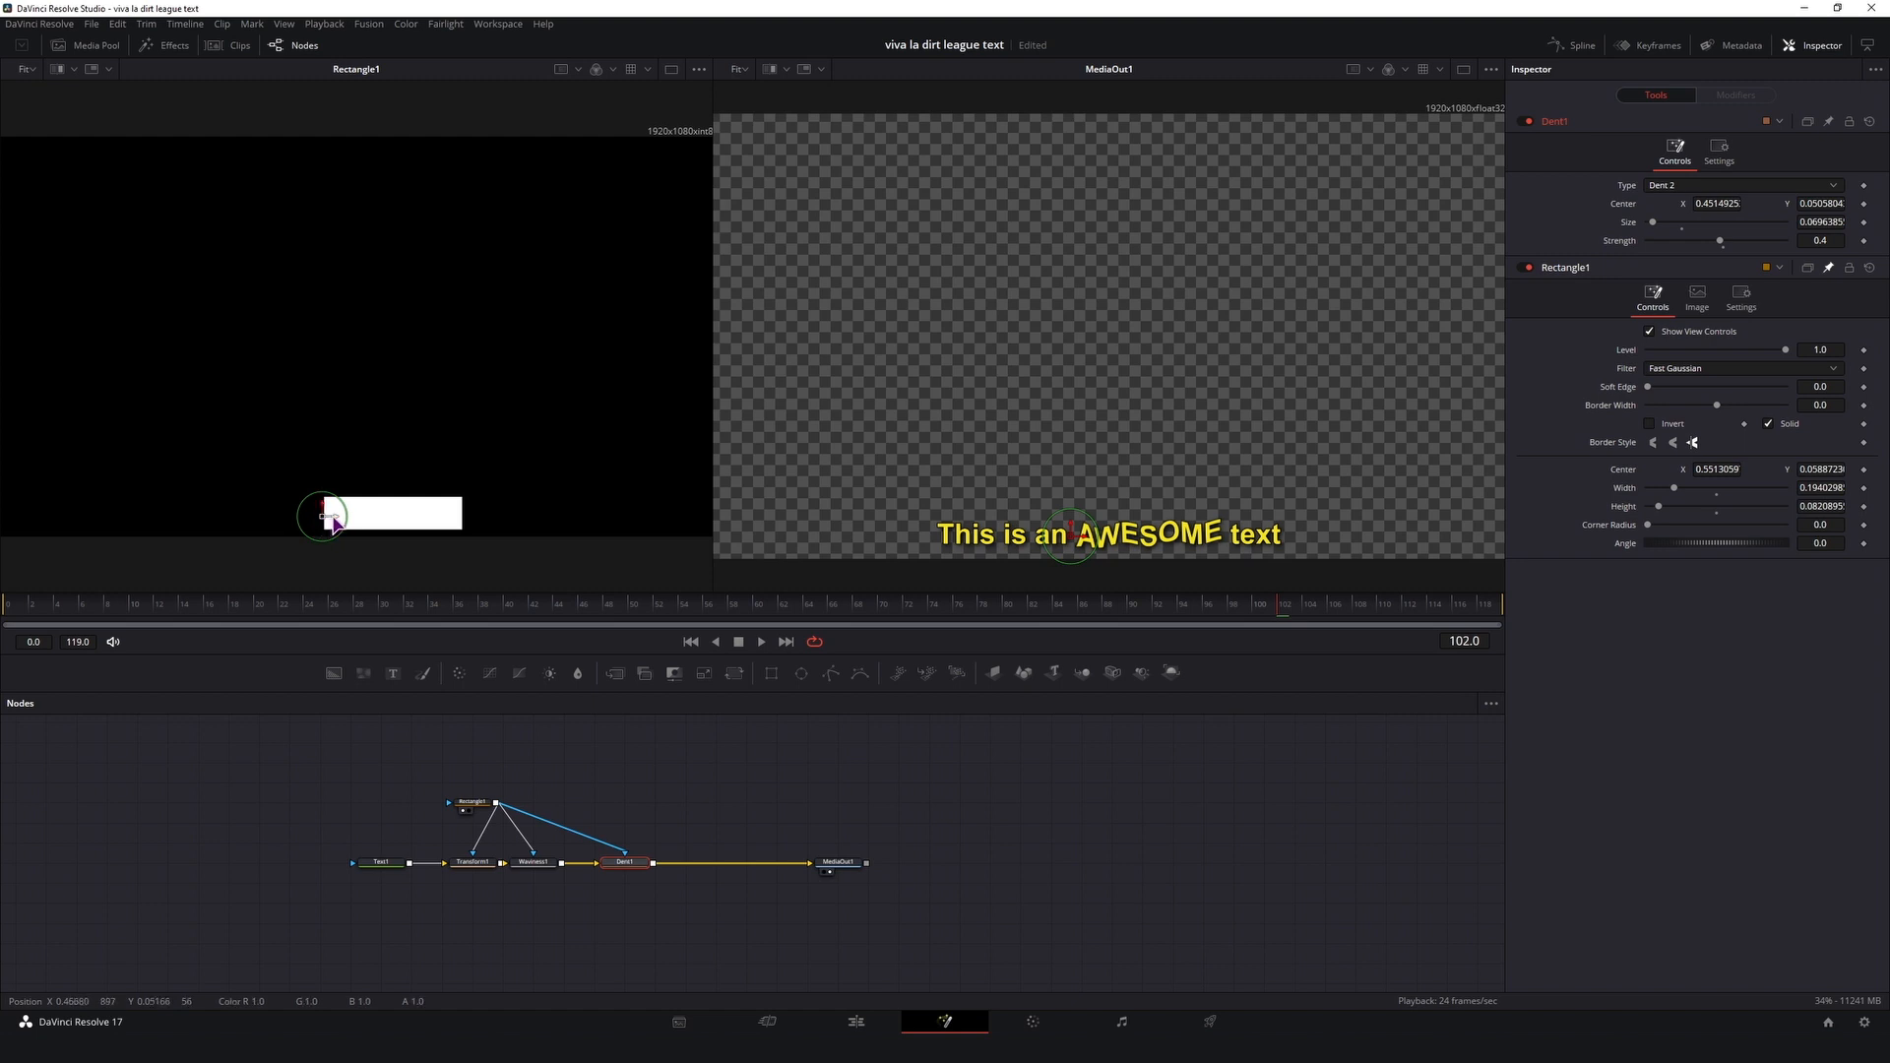
left_click_drag(333, 522, 475, 524)
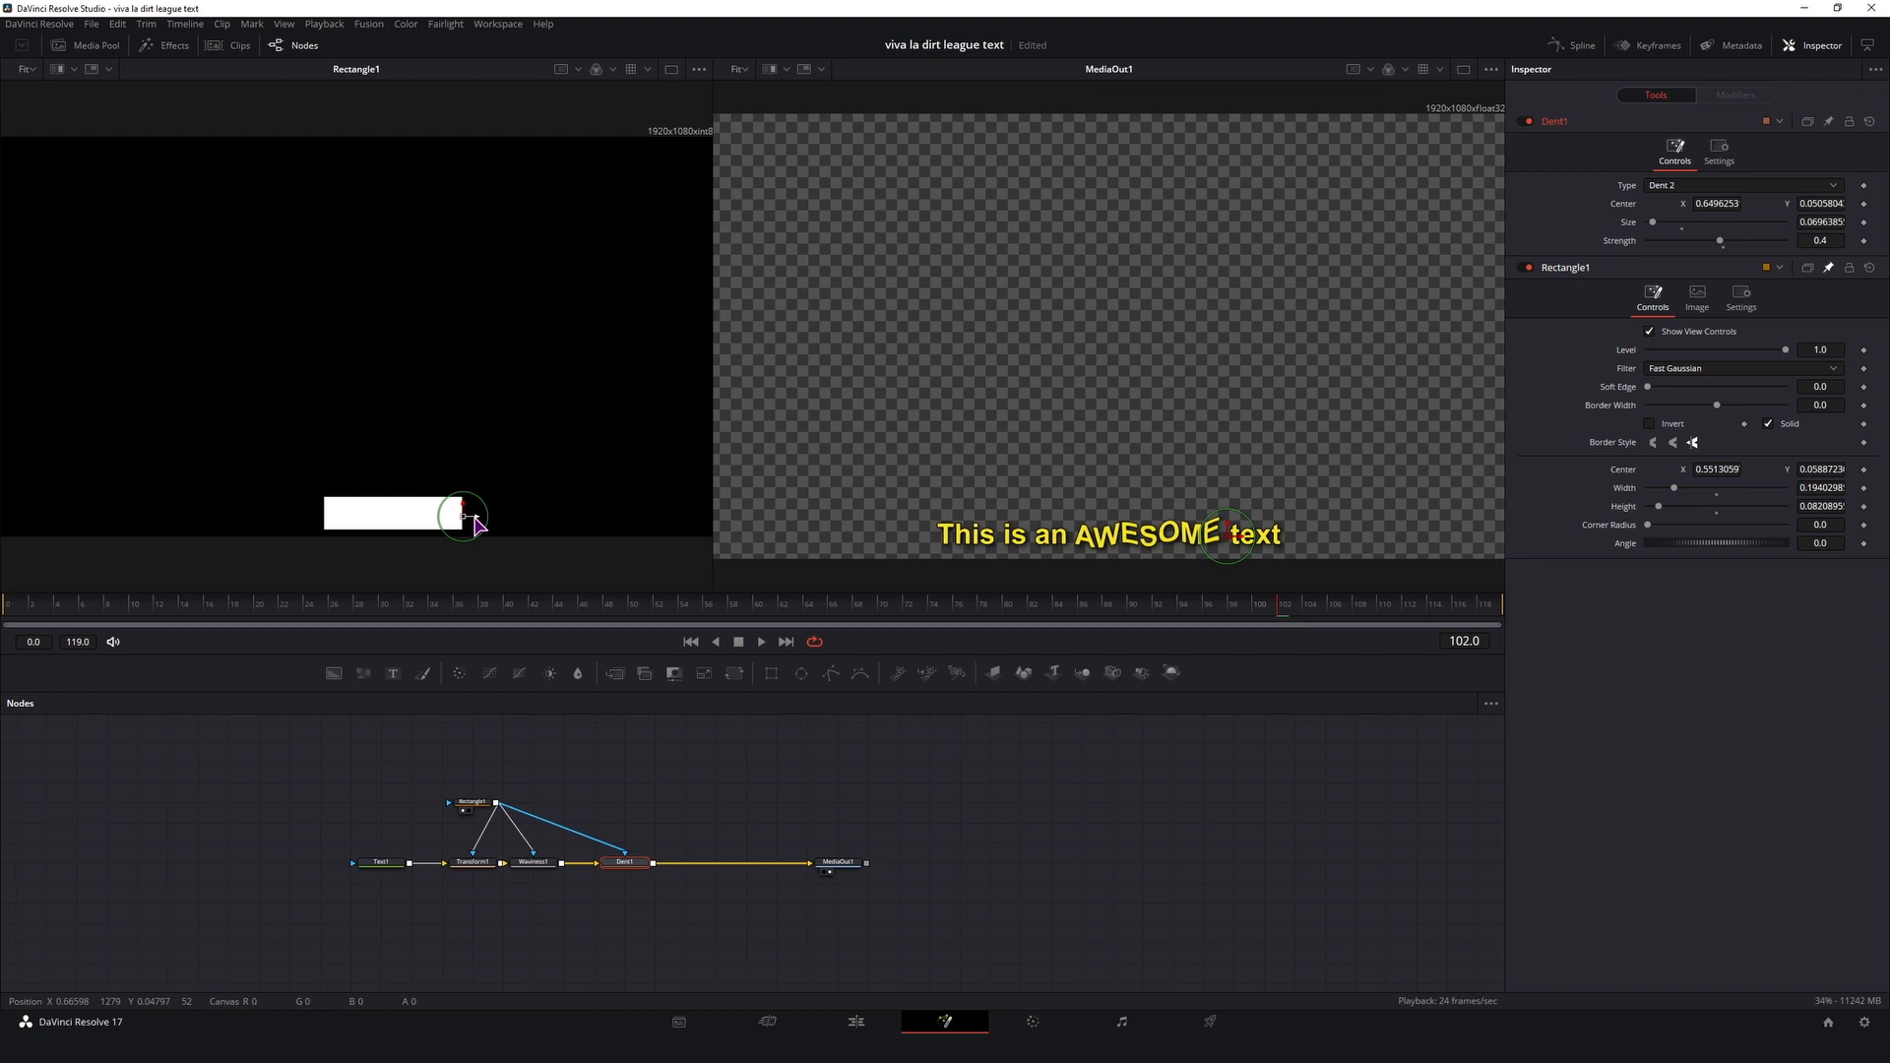
Step: At frame 0, add an expression to Dent1's Center and link it to Rectangle1.Center
left_click(12, 612)
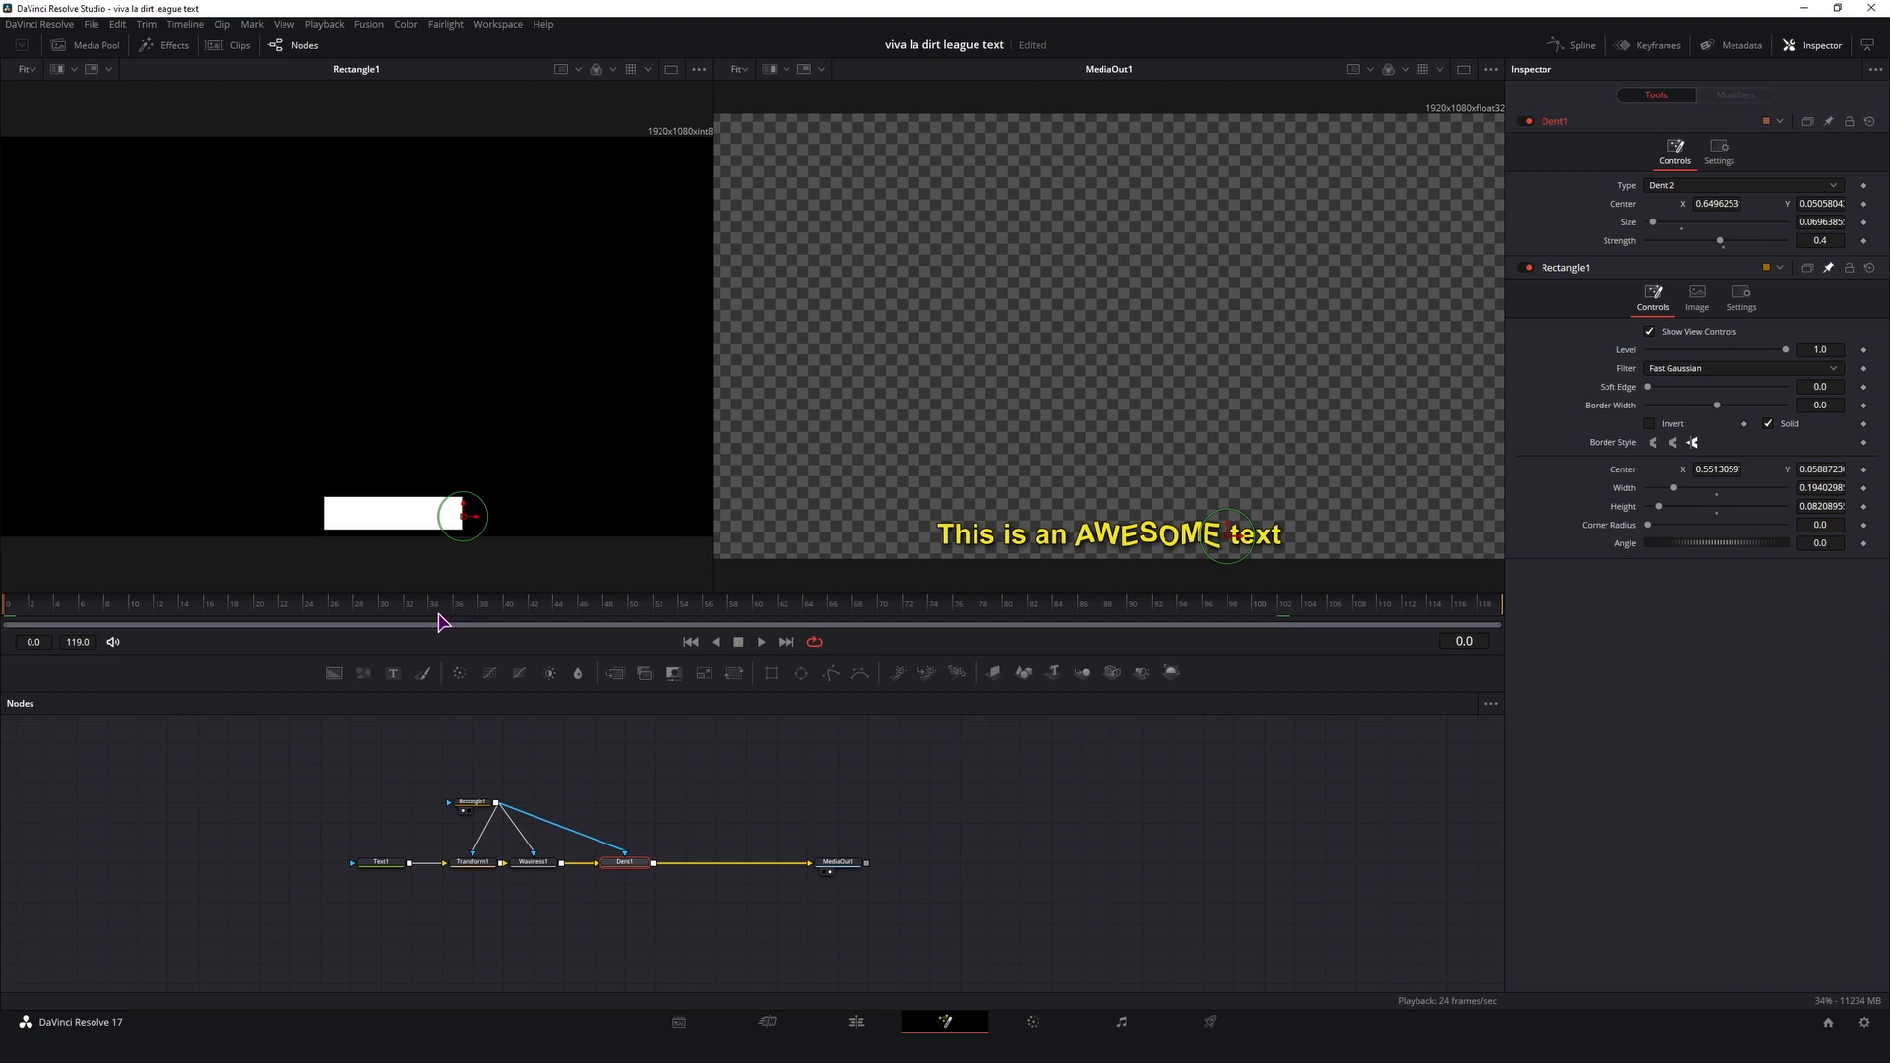
right_click(1632, 210)
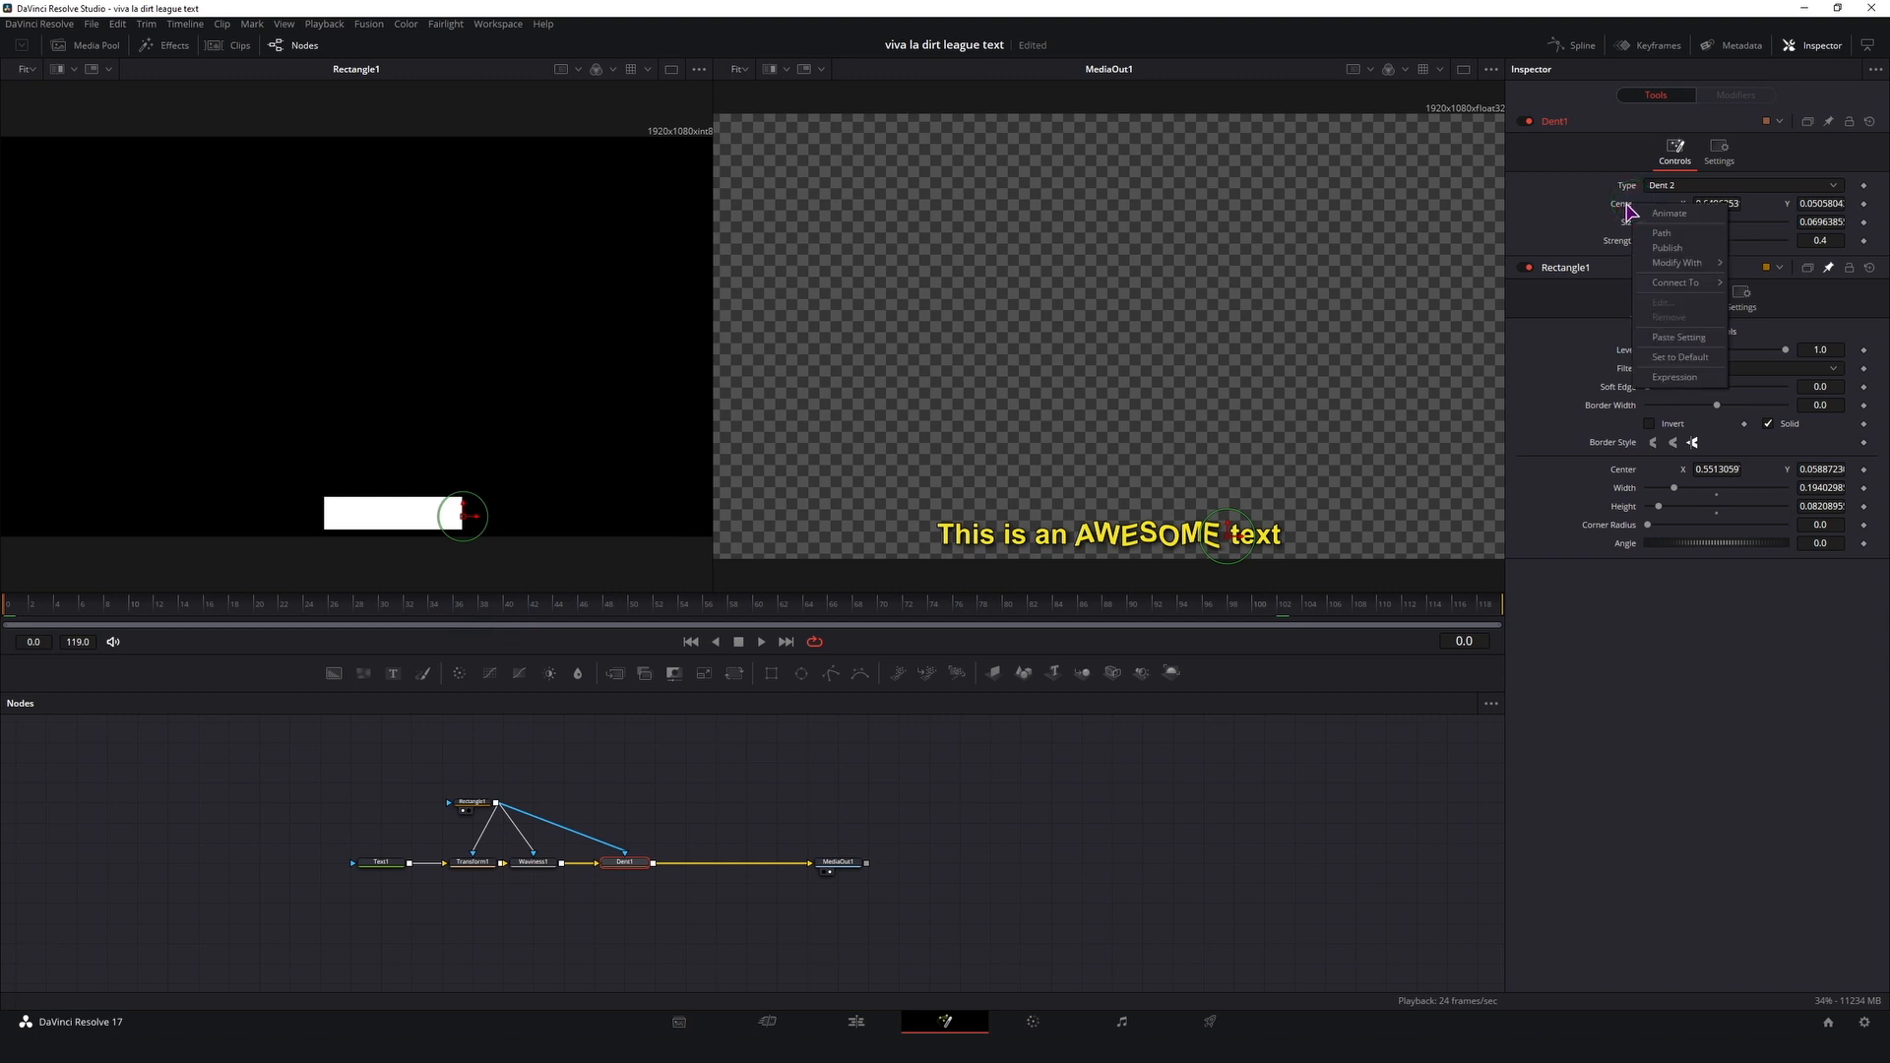
left_click(1676, 377)
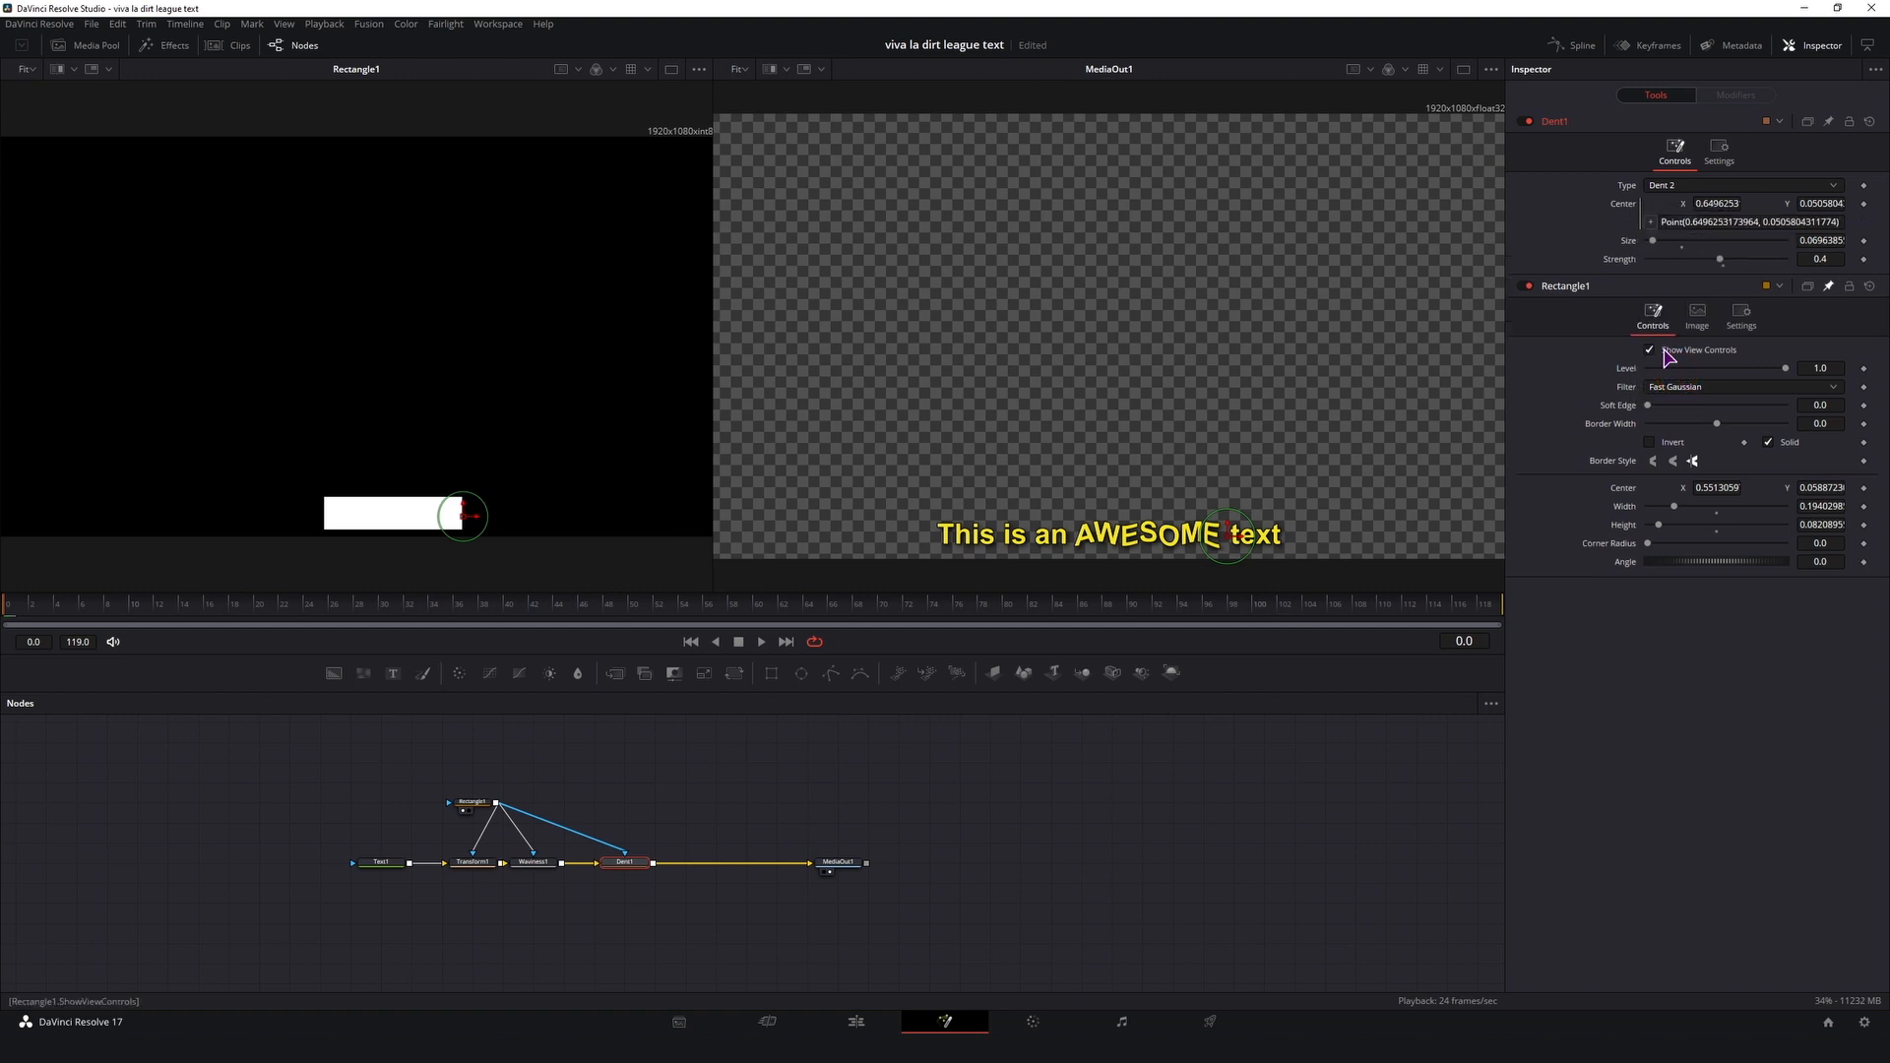
triple_click(1716, 223)
key("BackSpace")
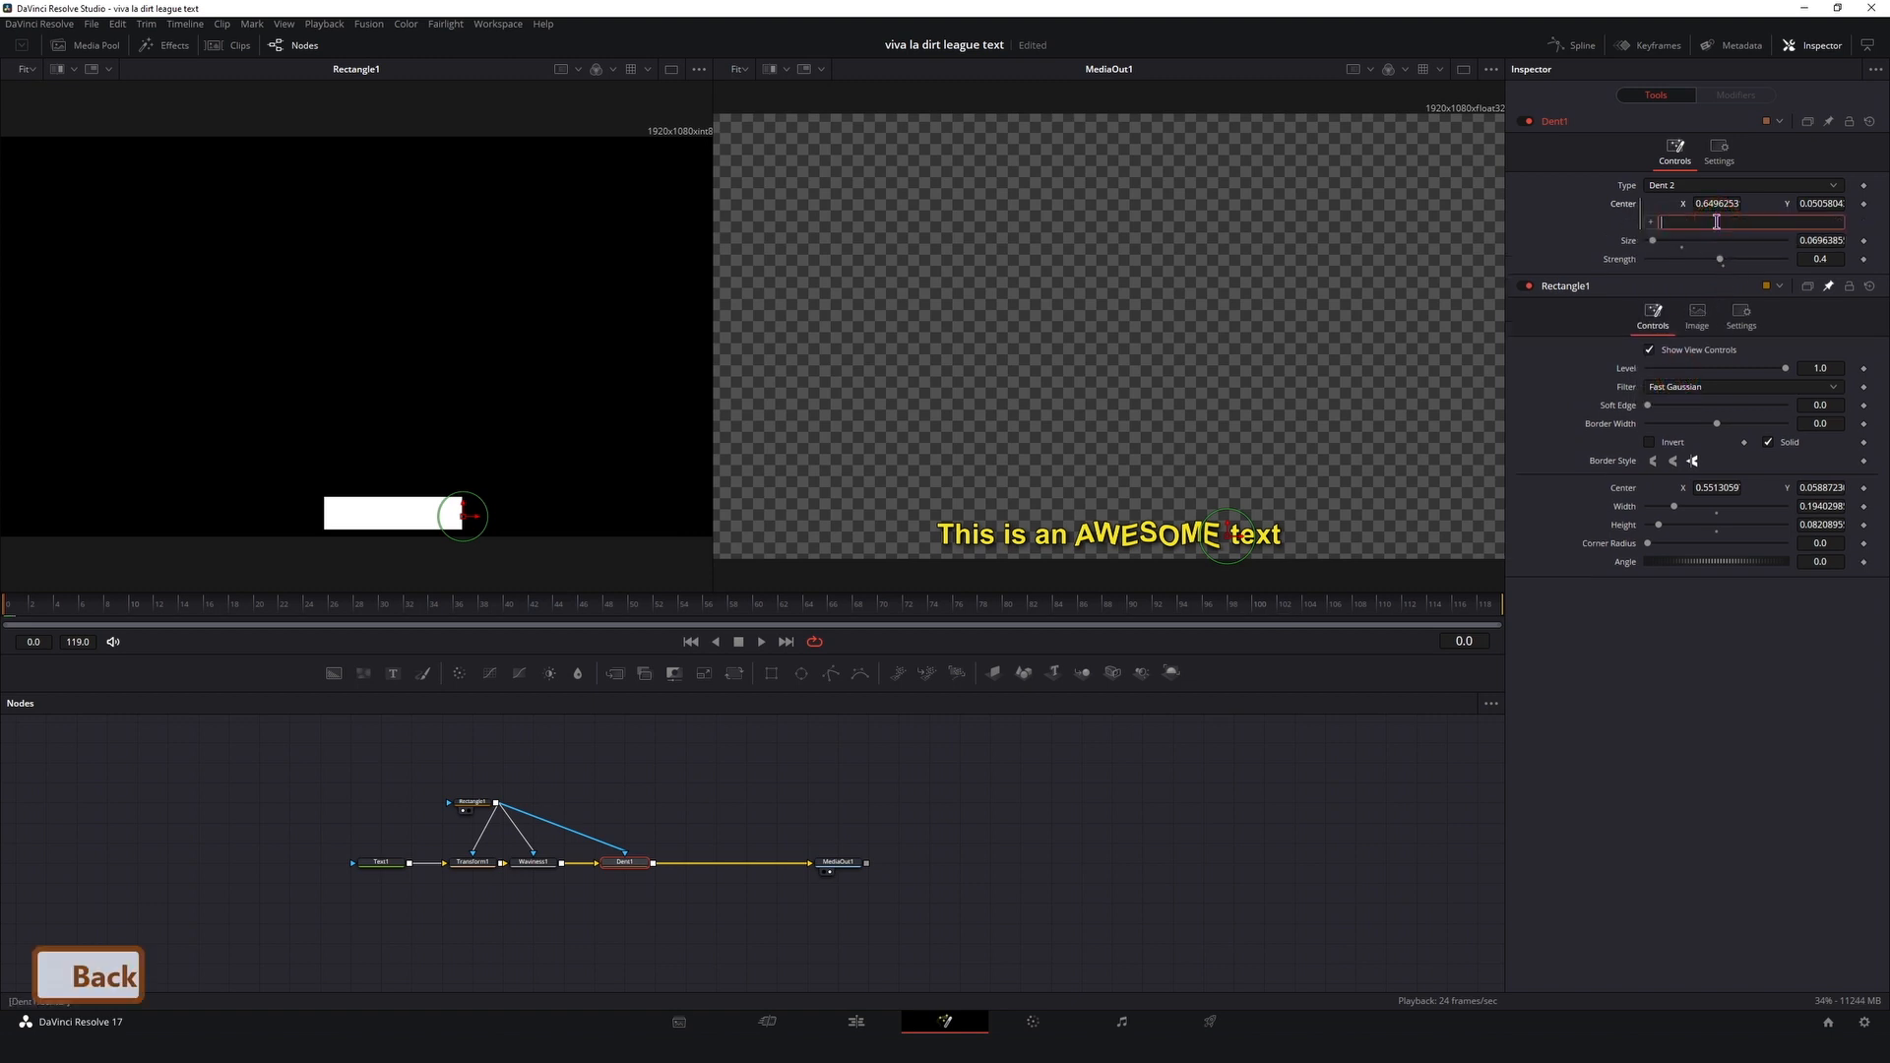
left_click_drag(1651, 224, 1630, 495)
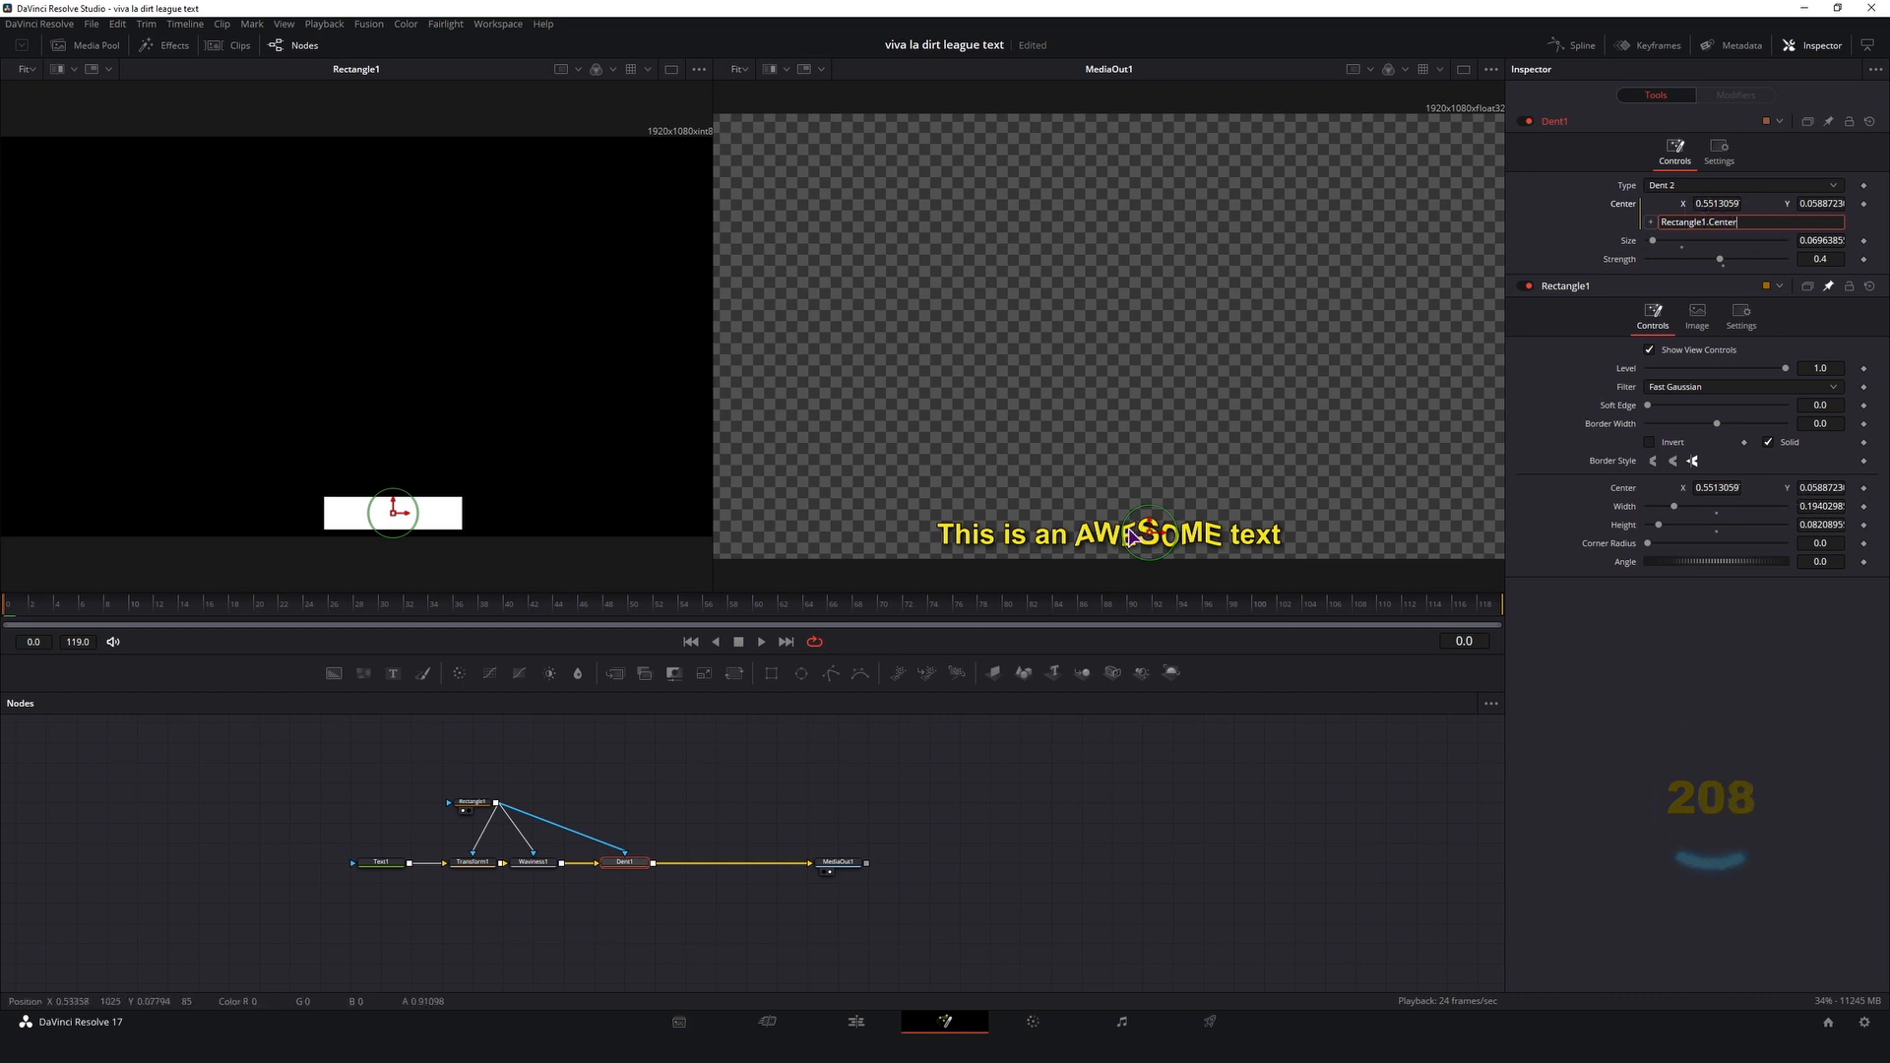
left_click(399, 511)
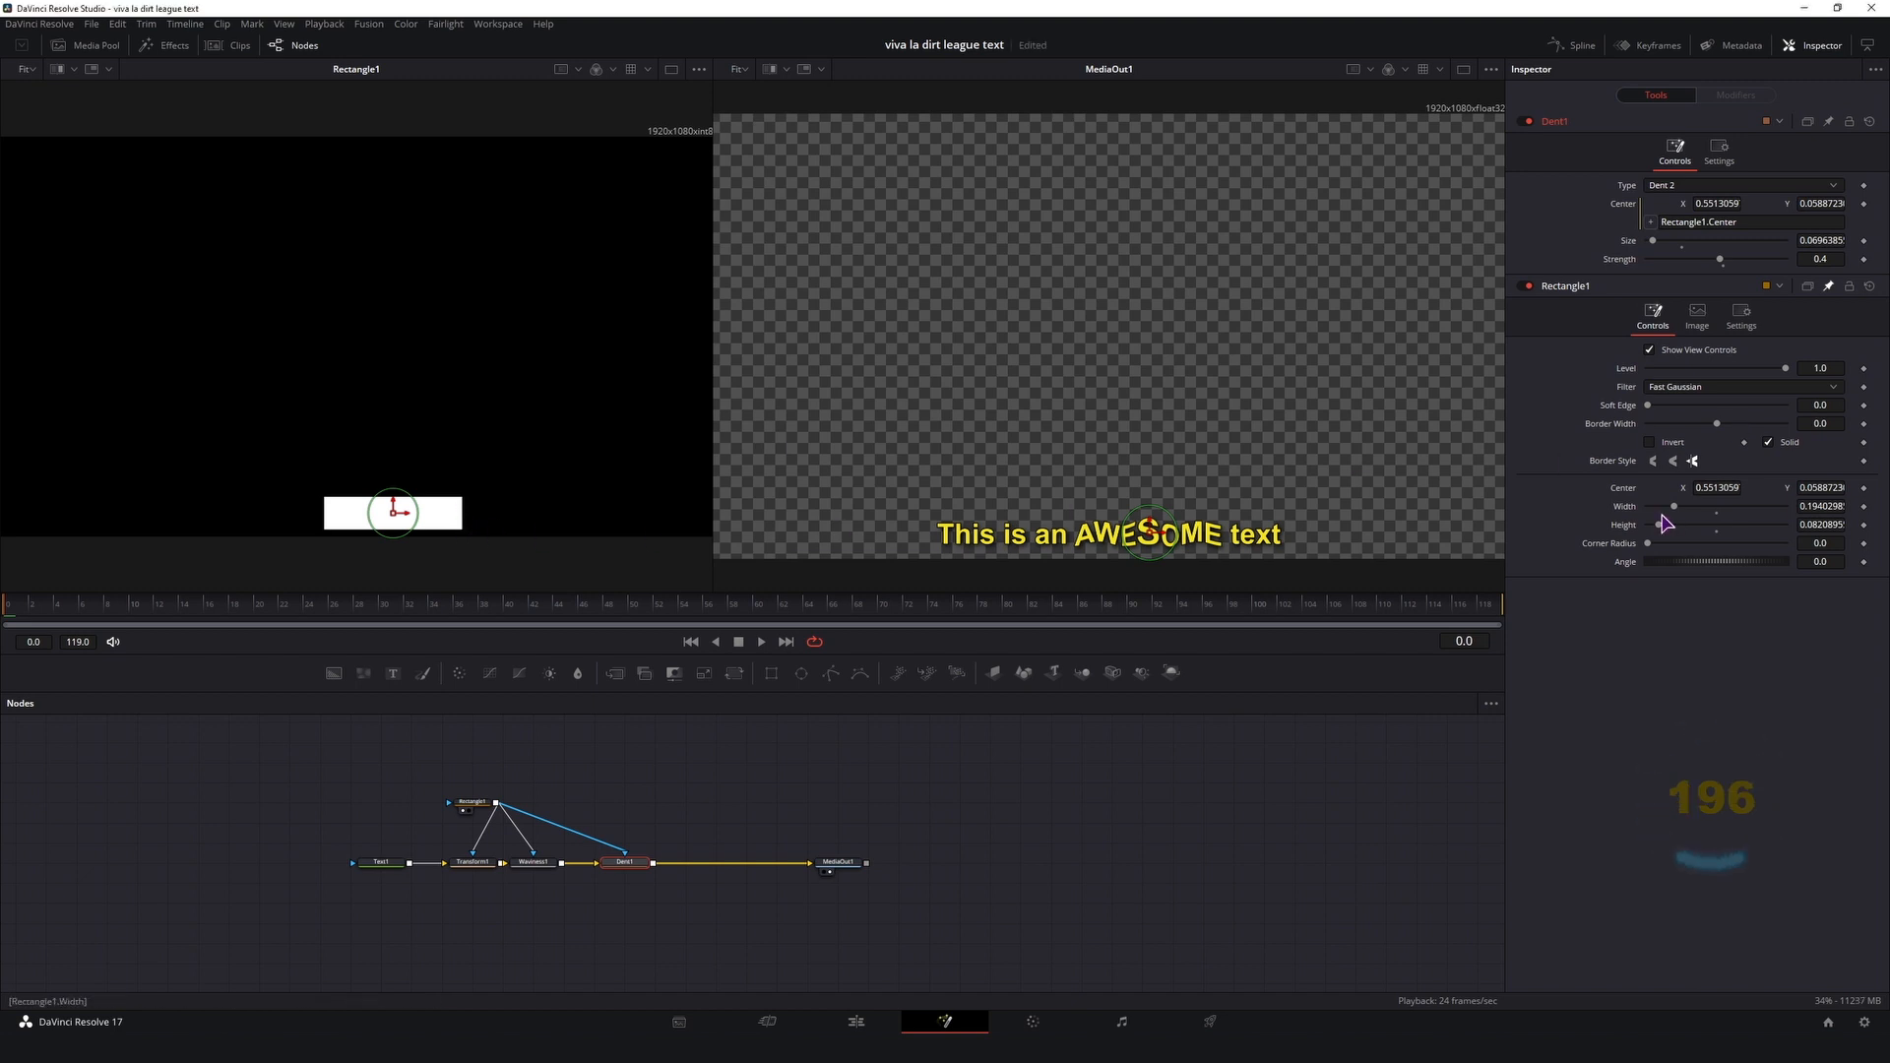
Step: Copy Rectangle1's width value and extend Dent1's Center expression to Rectangle1.Center-Point(0.5,0)
left_click(1829, 508)
key("ctrl+c")
left_click(1792, 635)
left_click(1759, 221)
type("-")
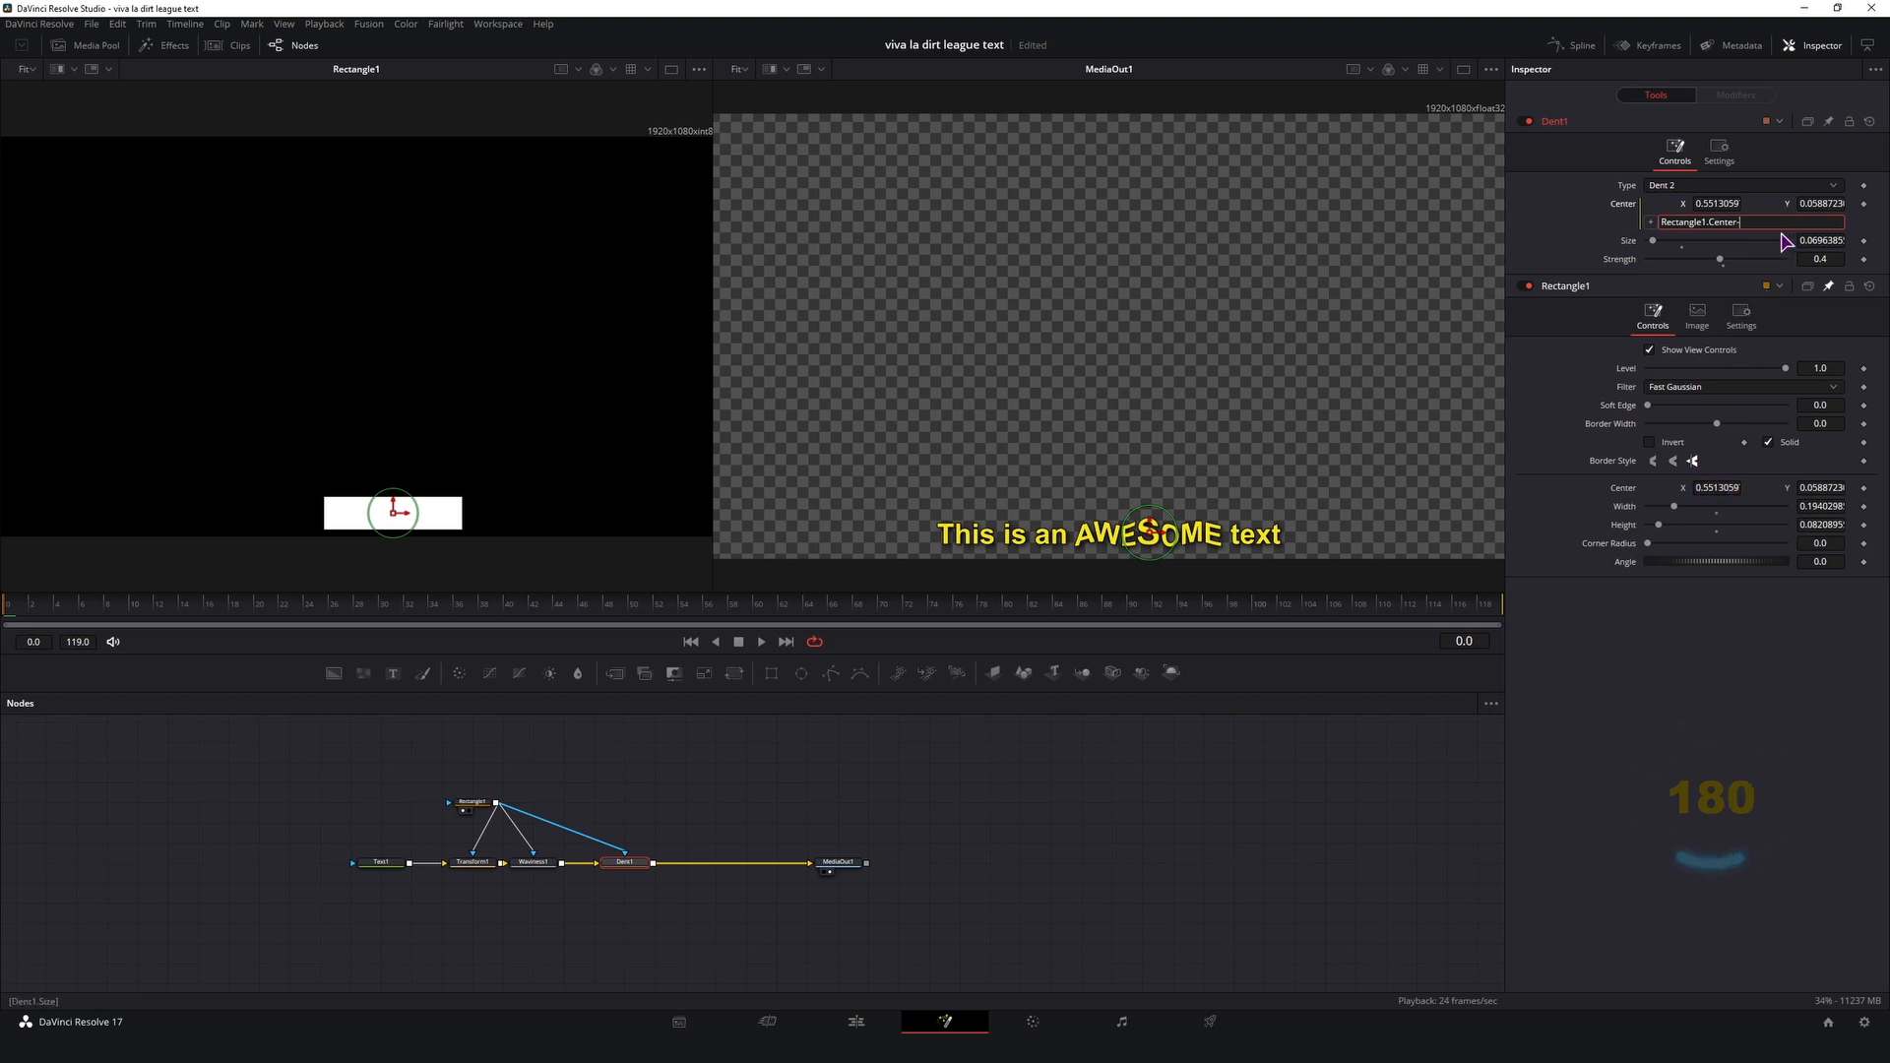
type("Point(")
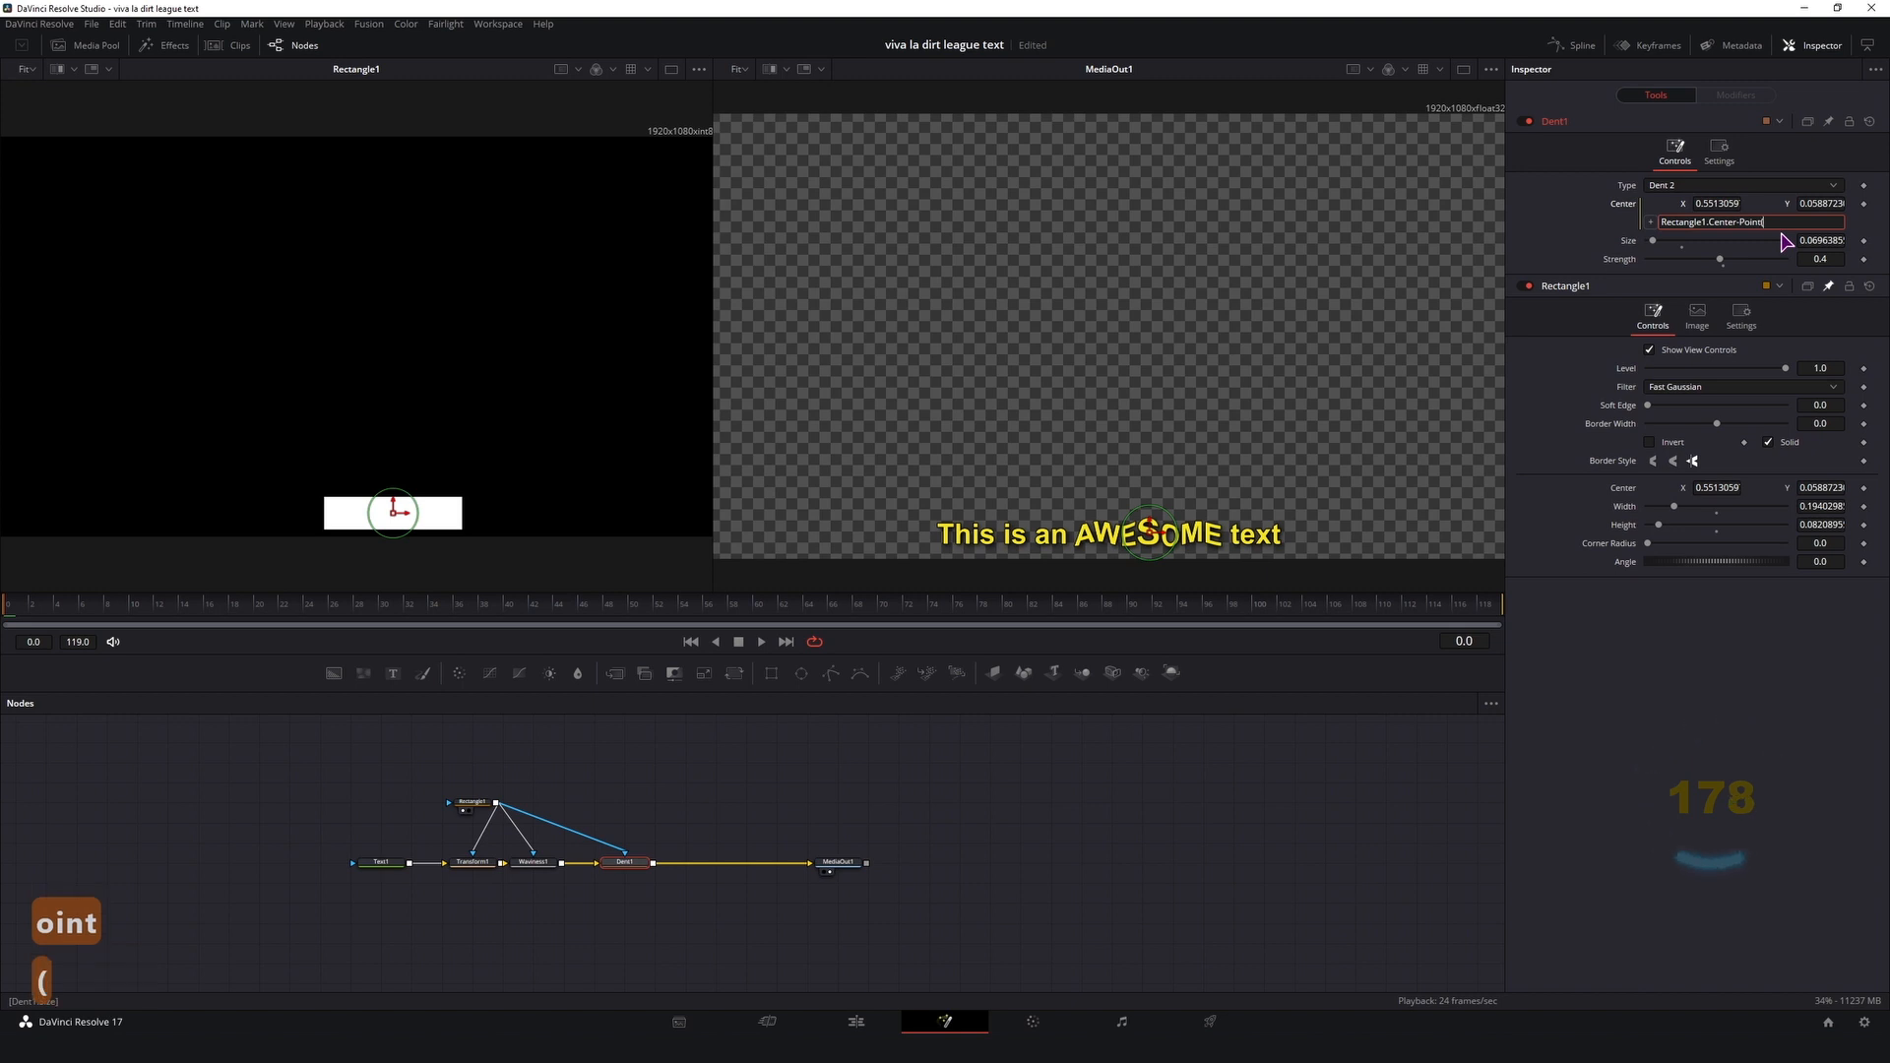
type("0.")
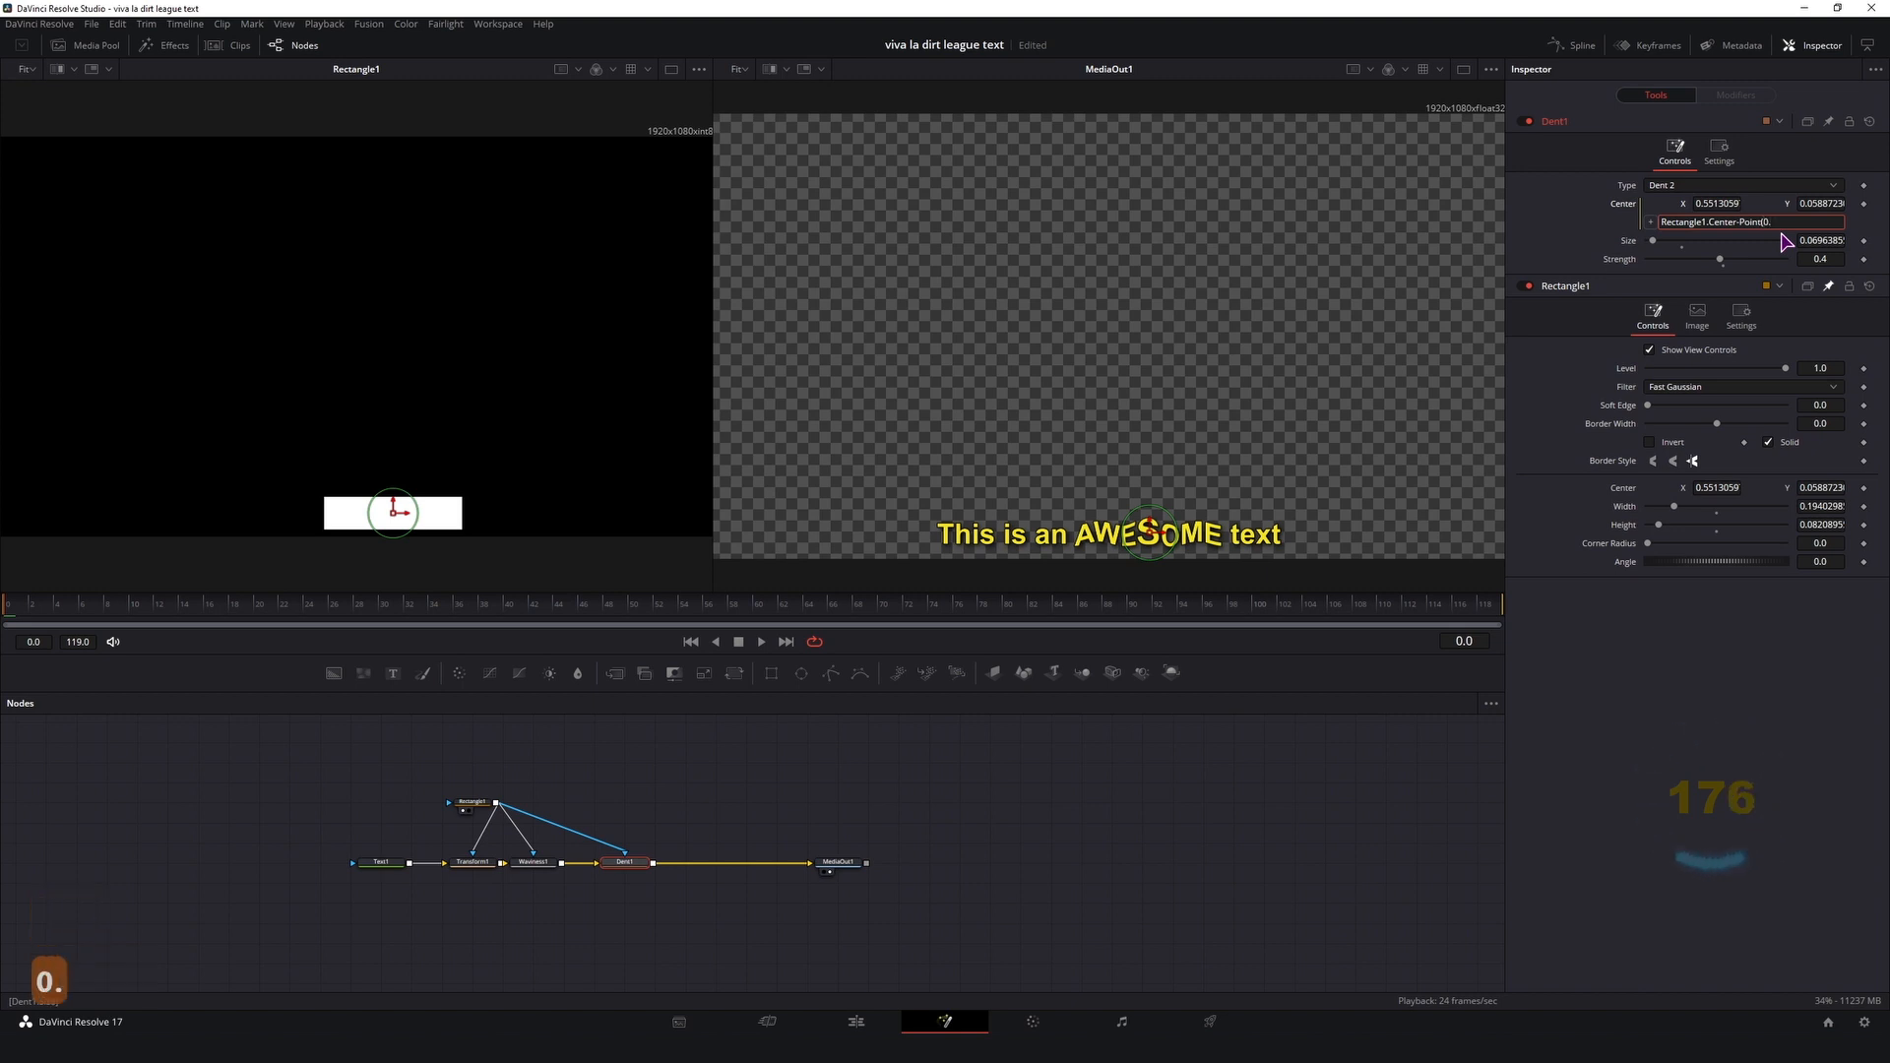
type("5,0")
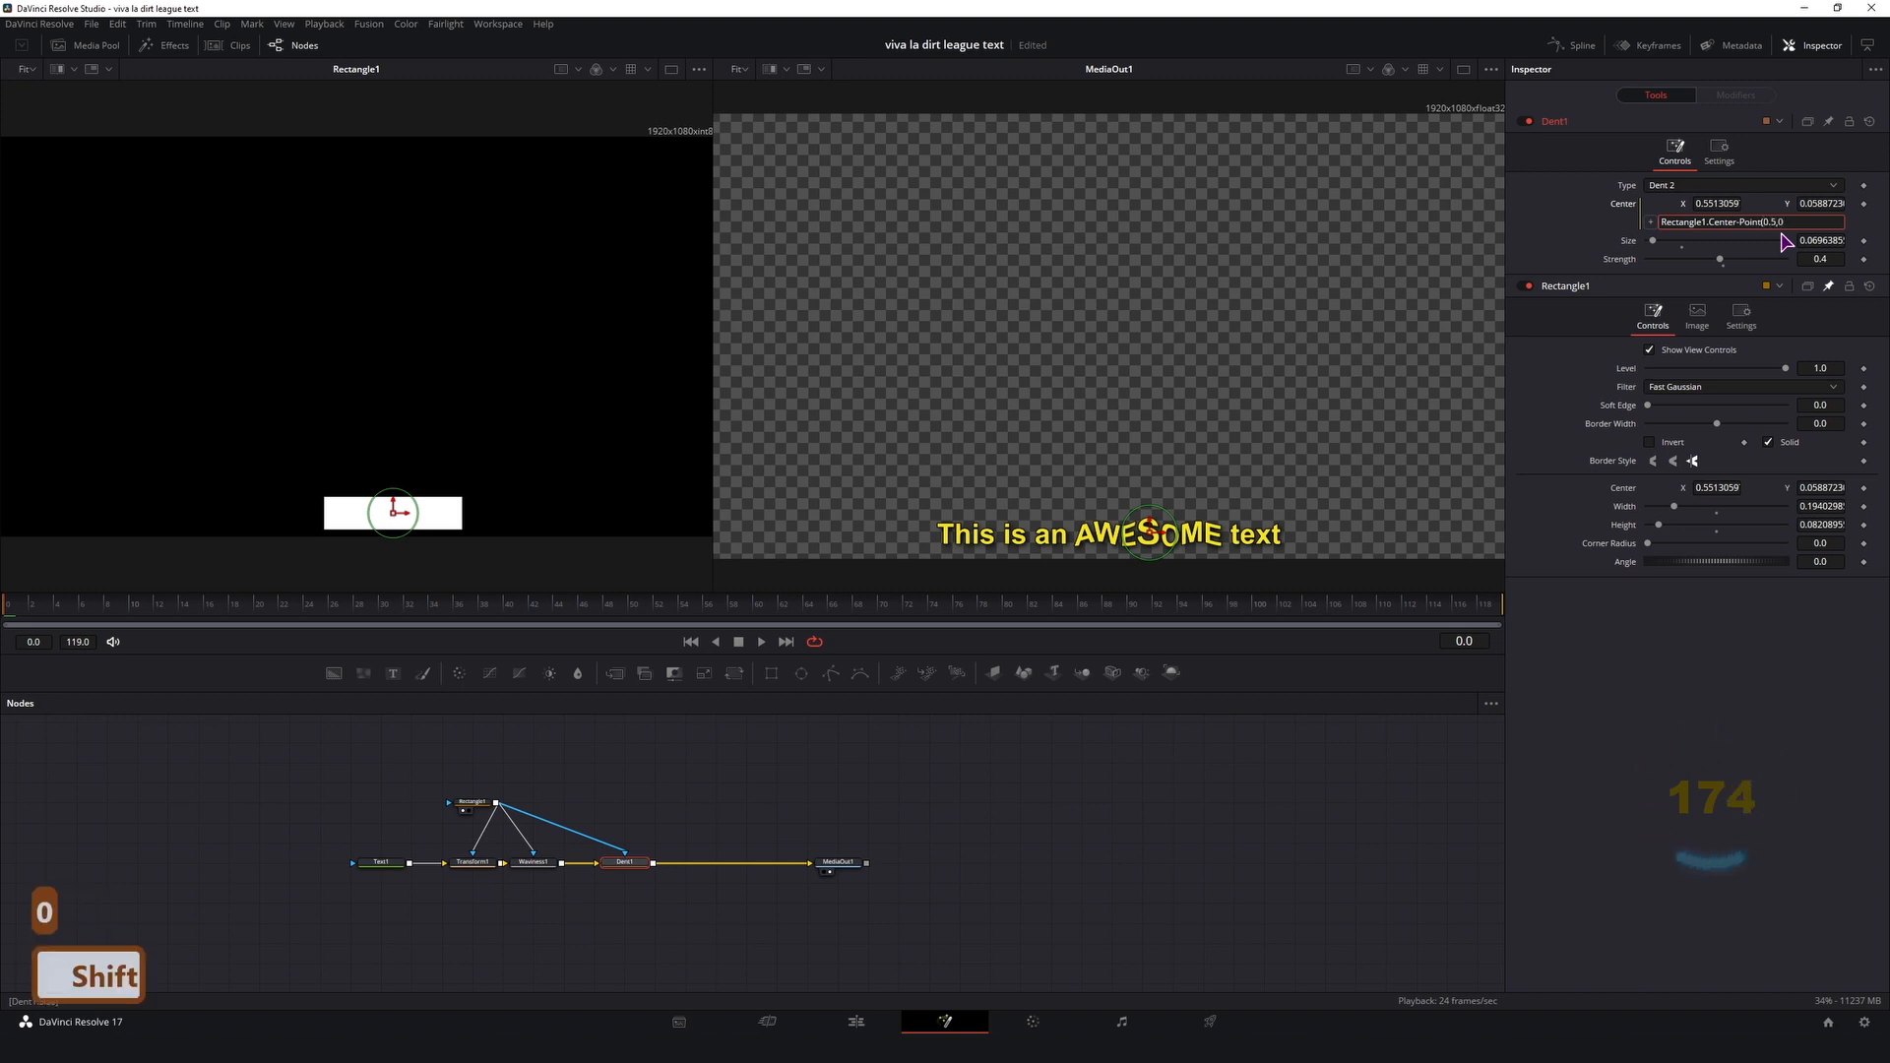
type(")")
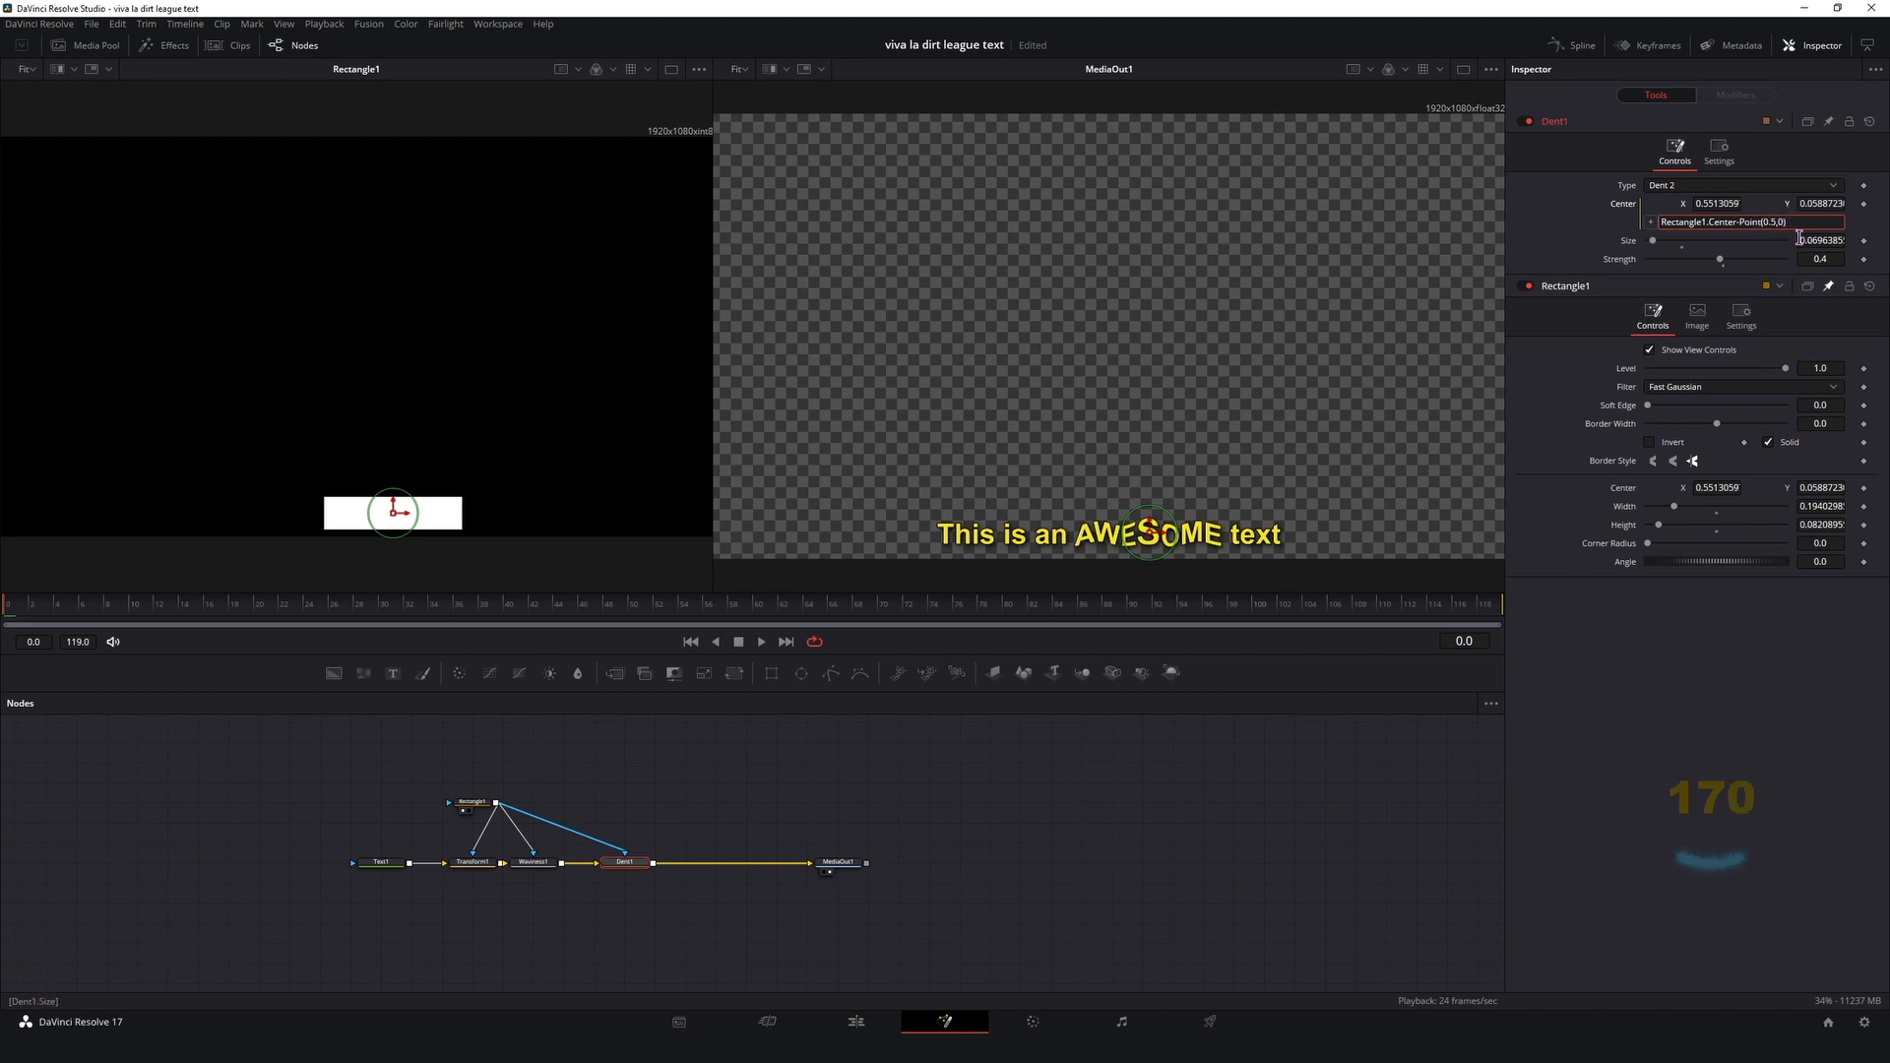
key("Return")
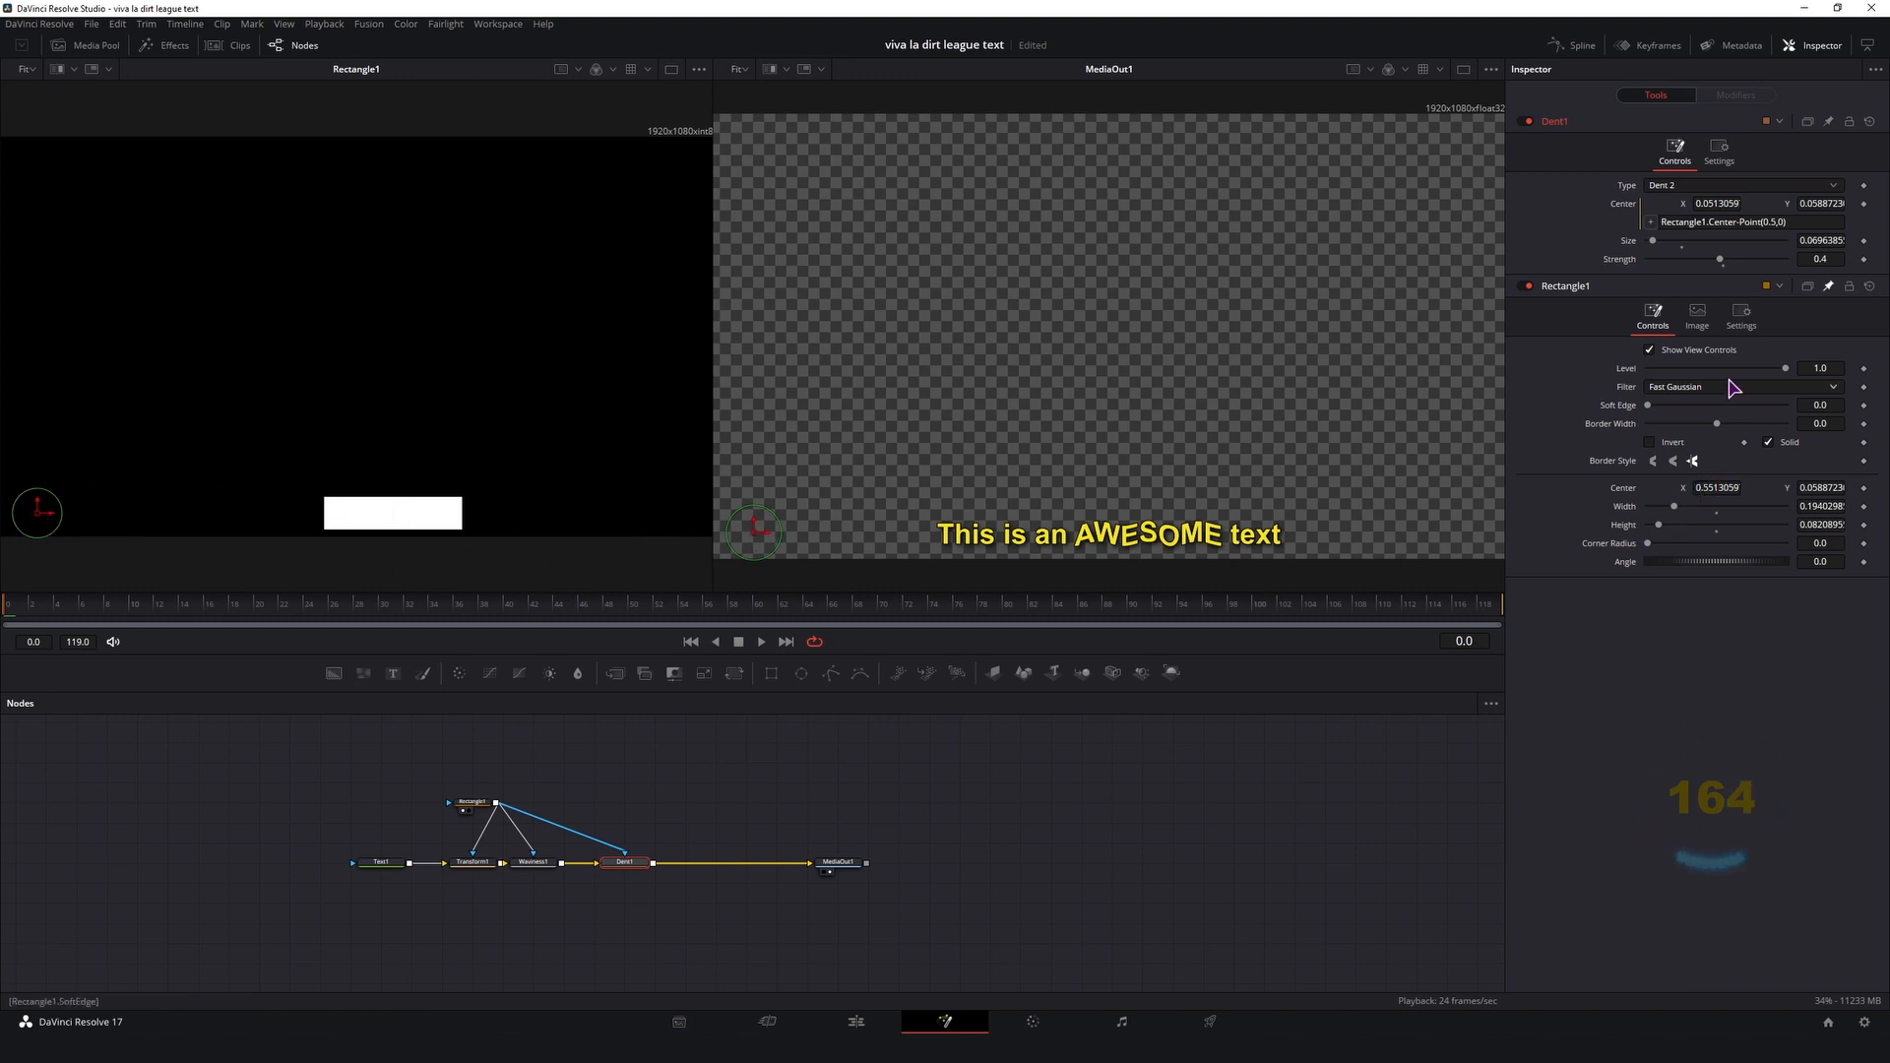
Step: Replace the 0.5 offset in Dent1's Center expression with the copied mask width divided by two, 0.1940298507463/2
left_click(1775, 222)
left_click(1765, 221)
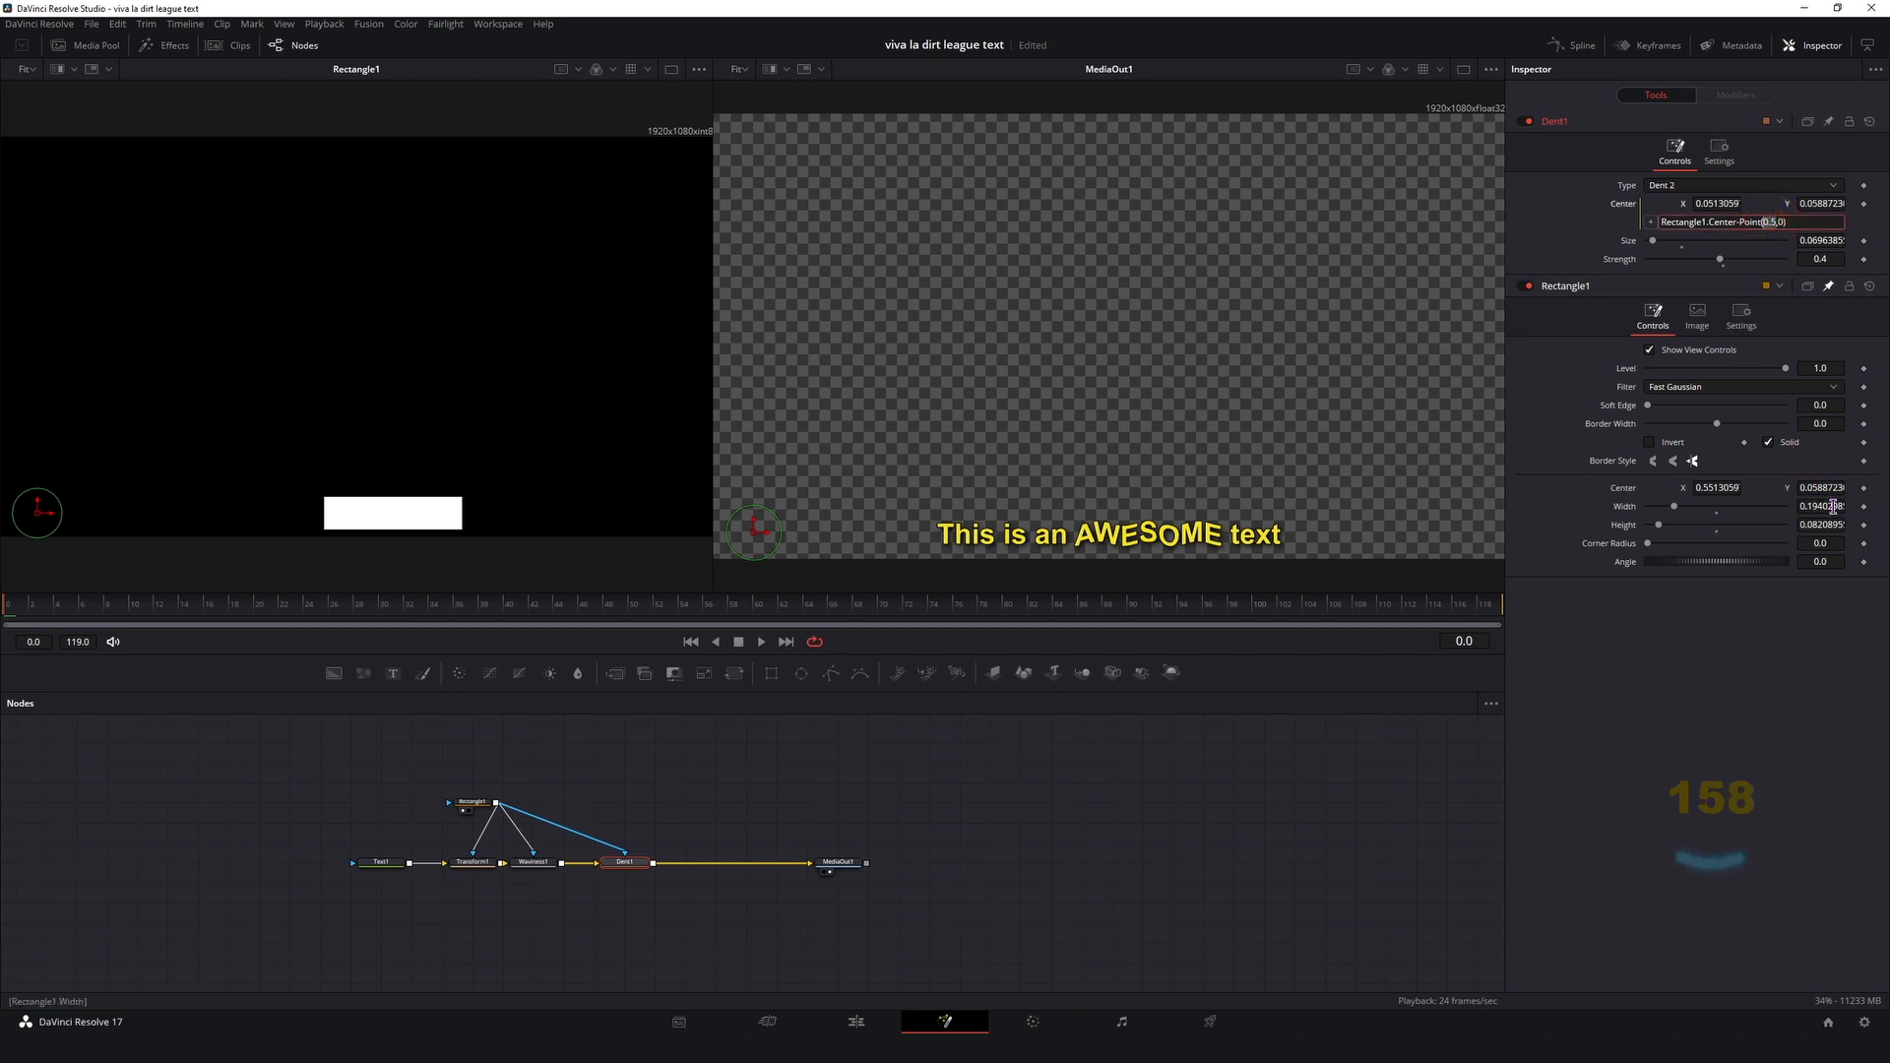
key("ctrl+v")
left_click(1717, 738)
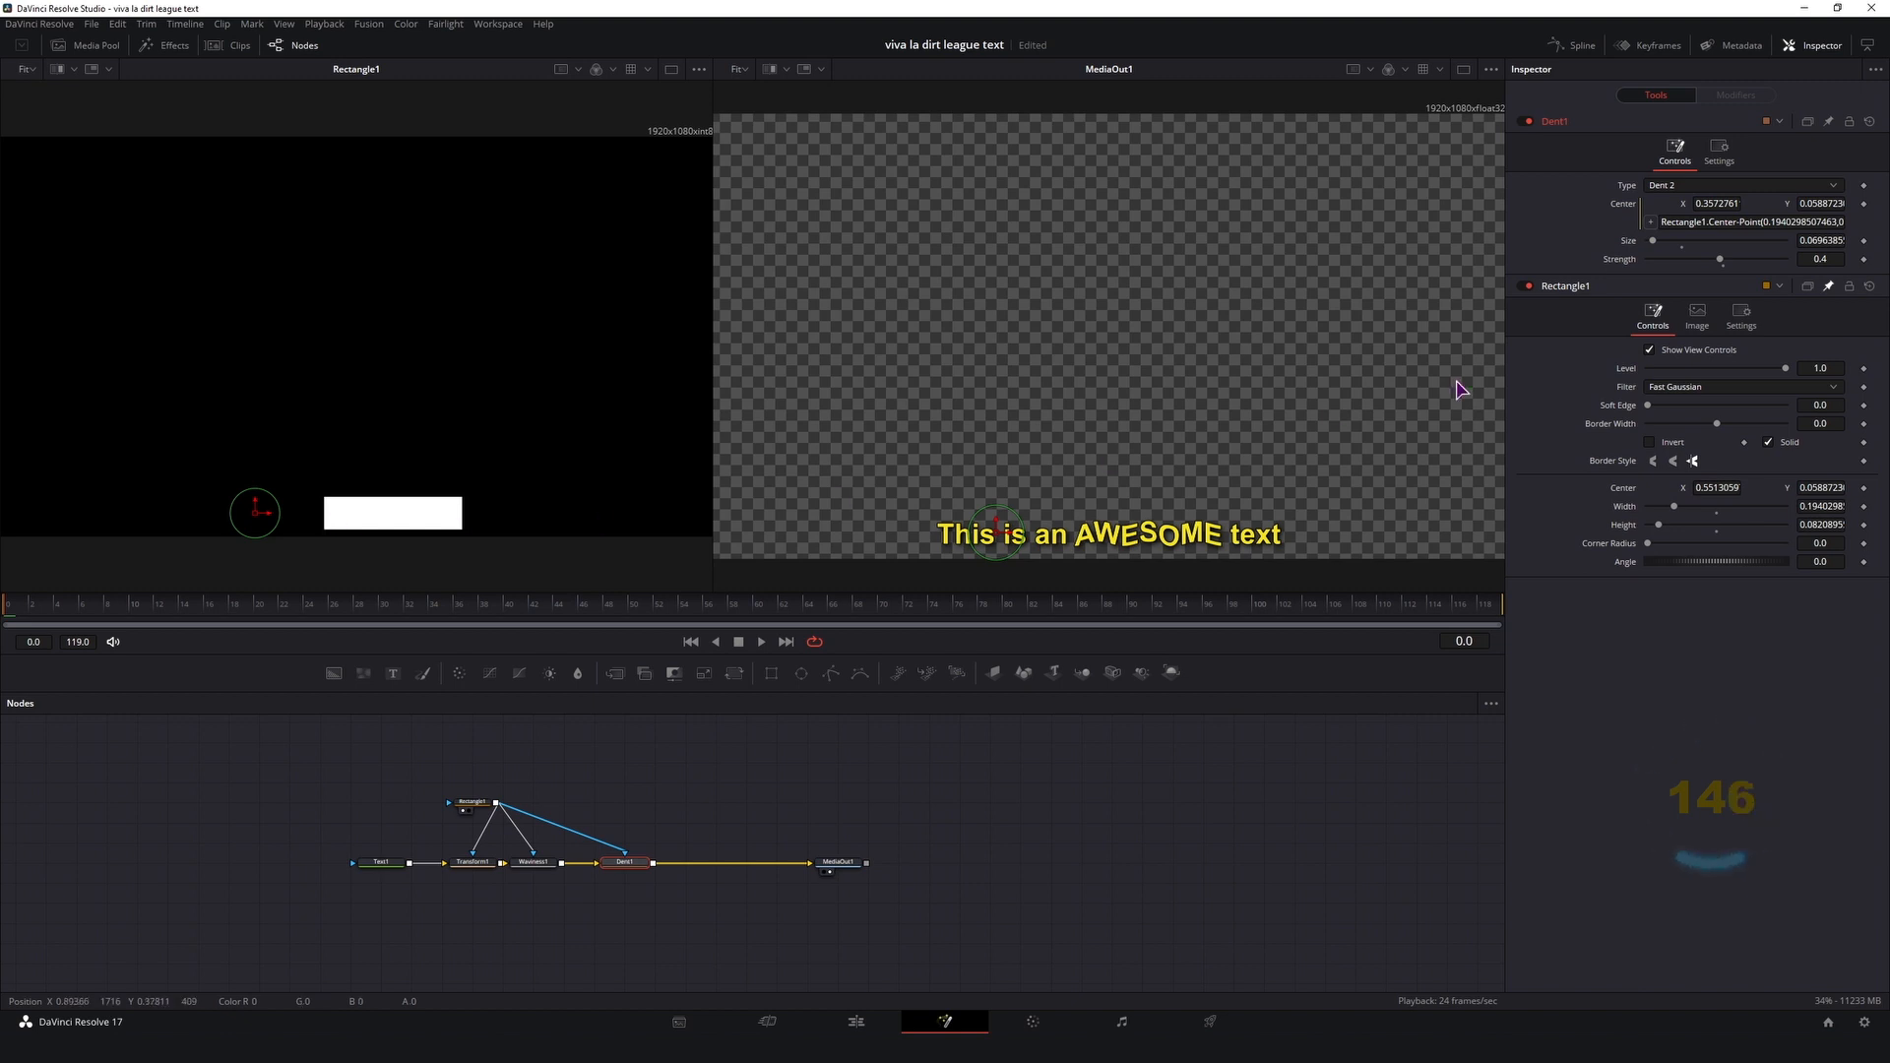
left_click(1839, 219)
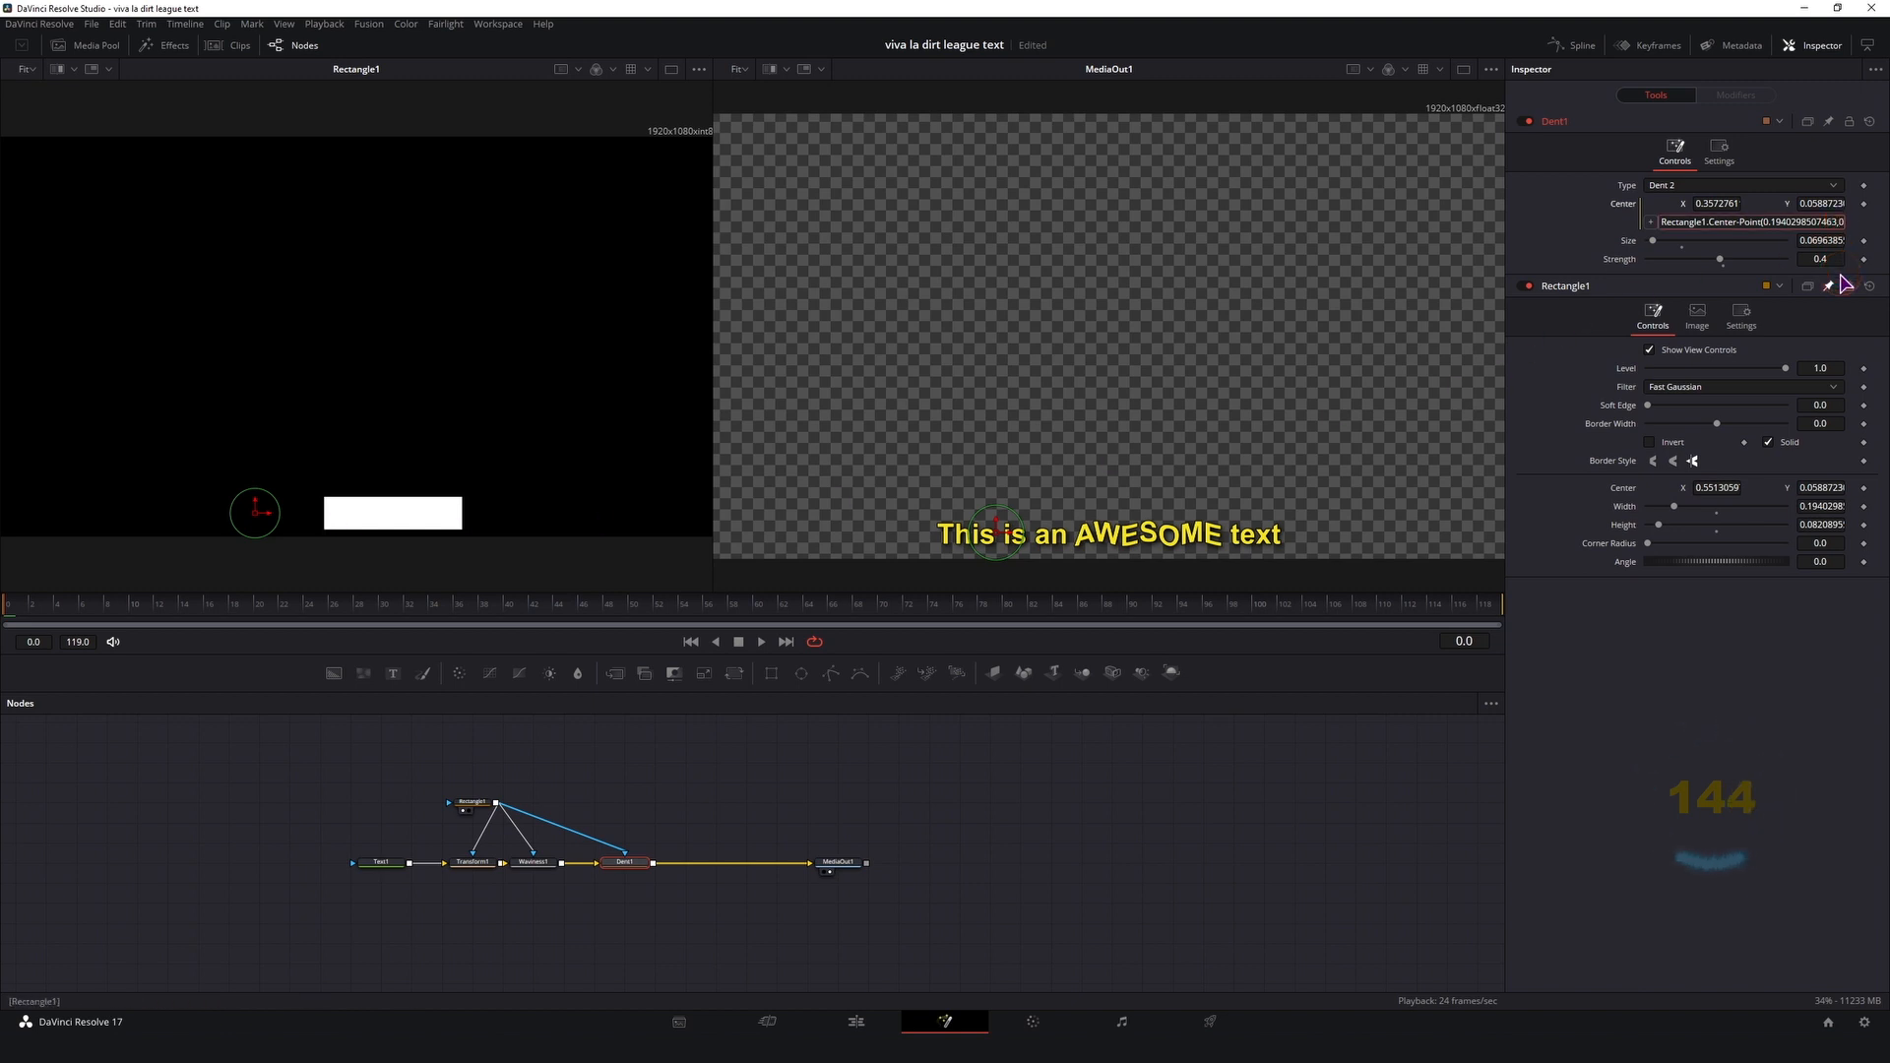
type("/2")
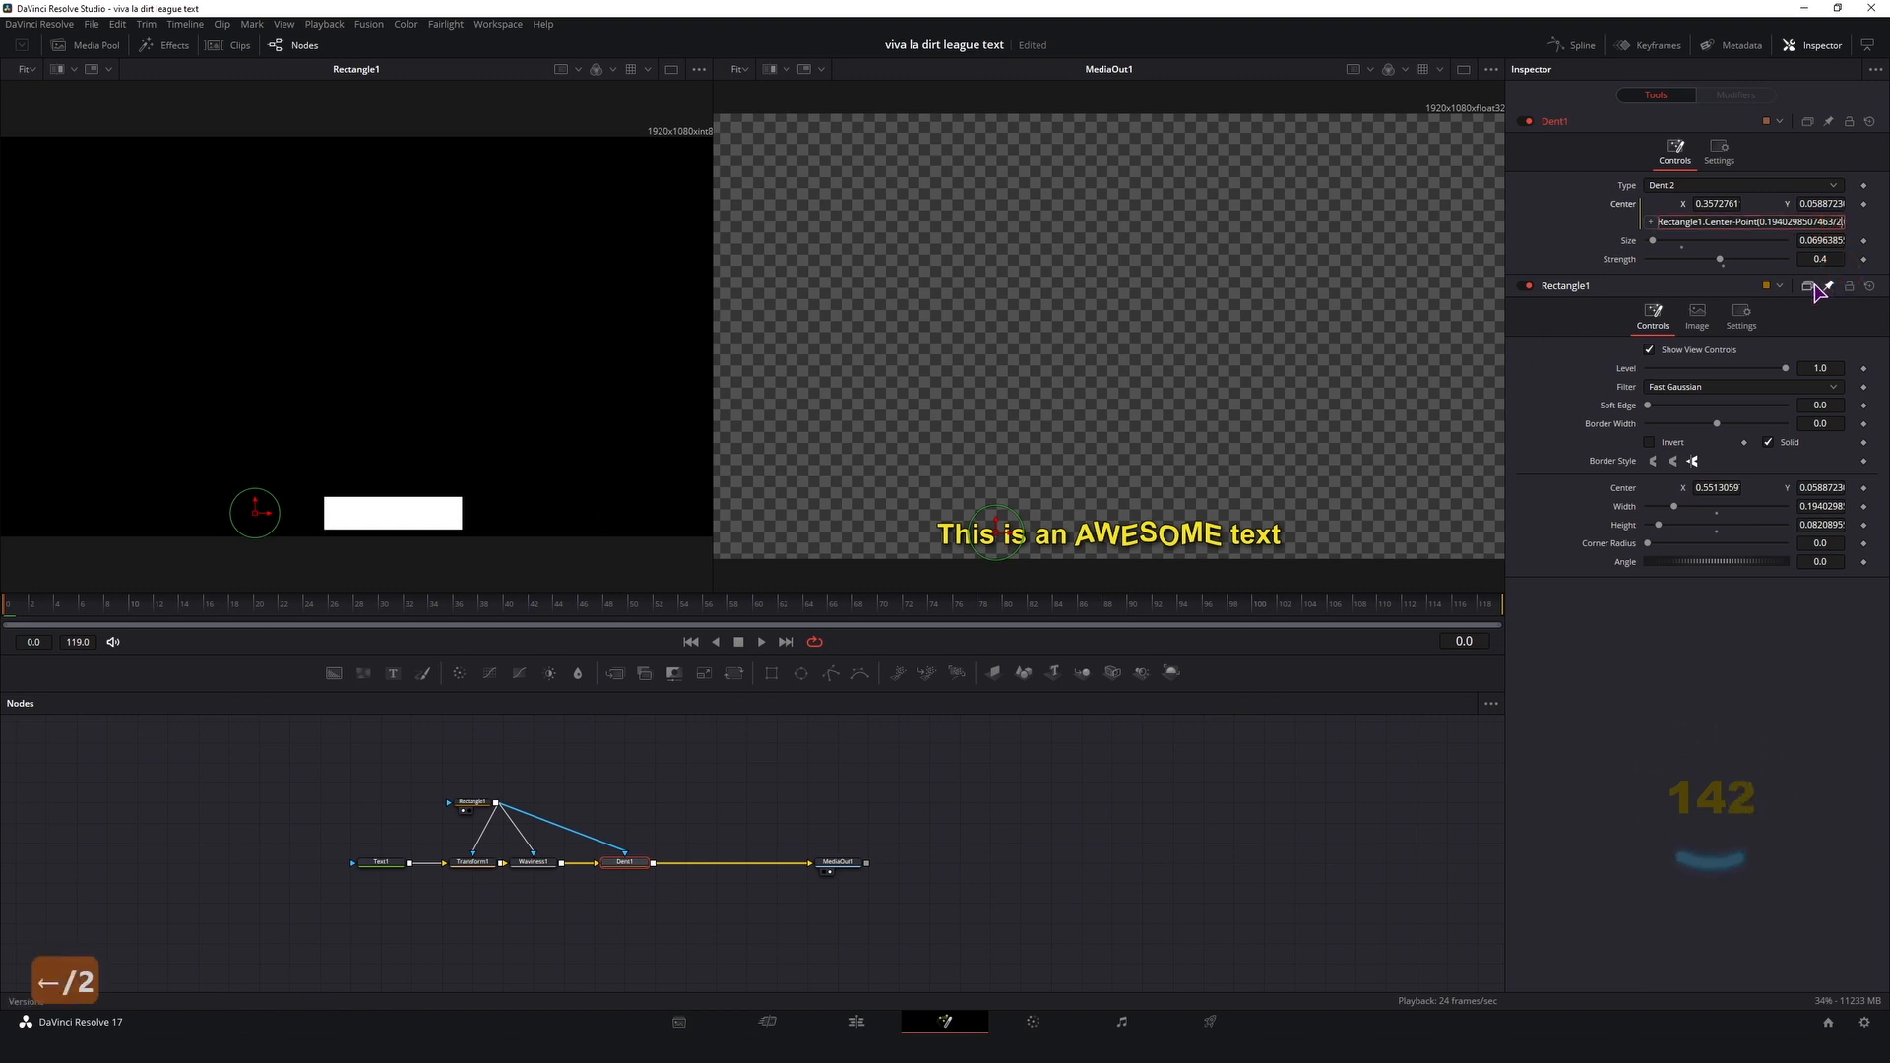
left_click(1654, 696)
left_click(539, 703)
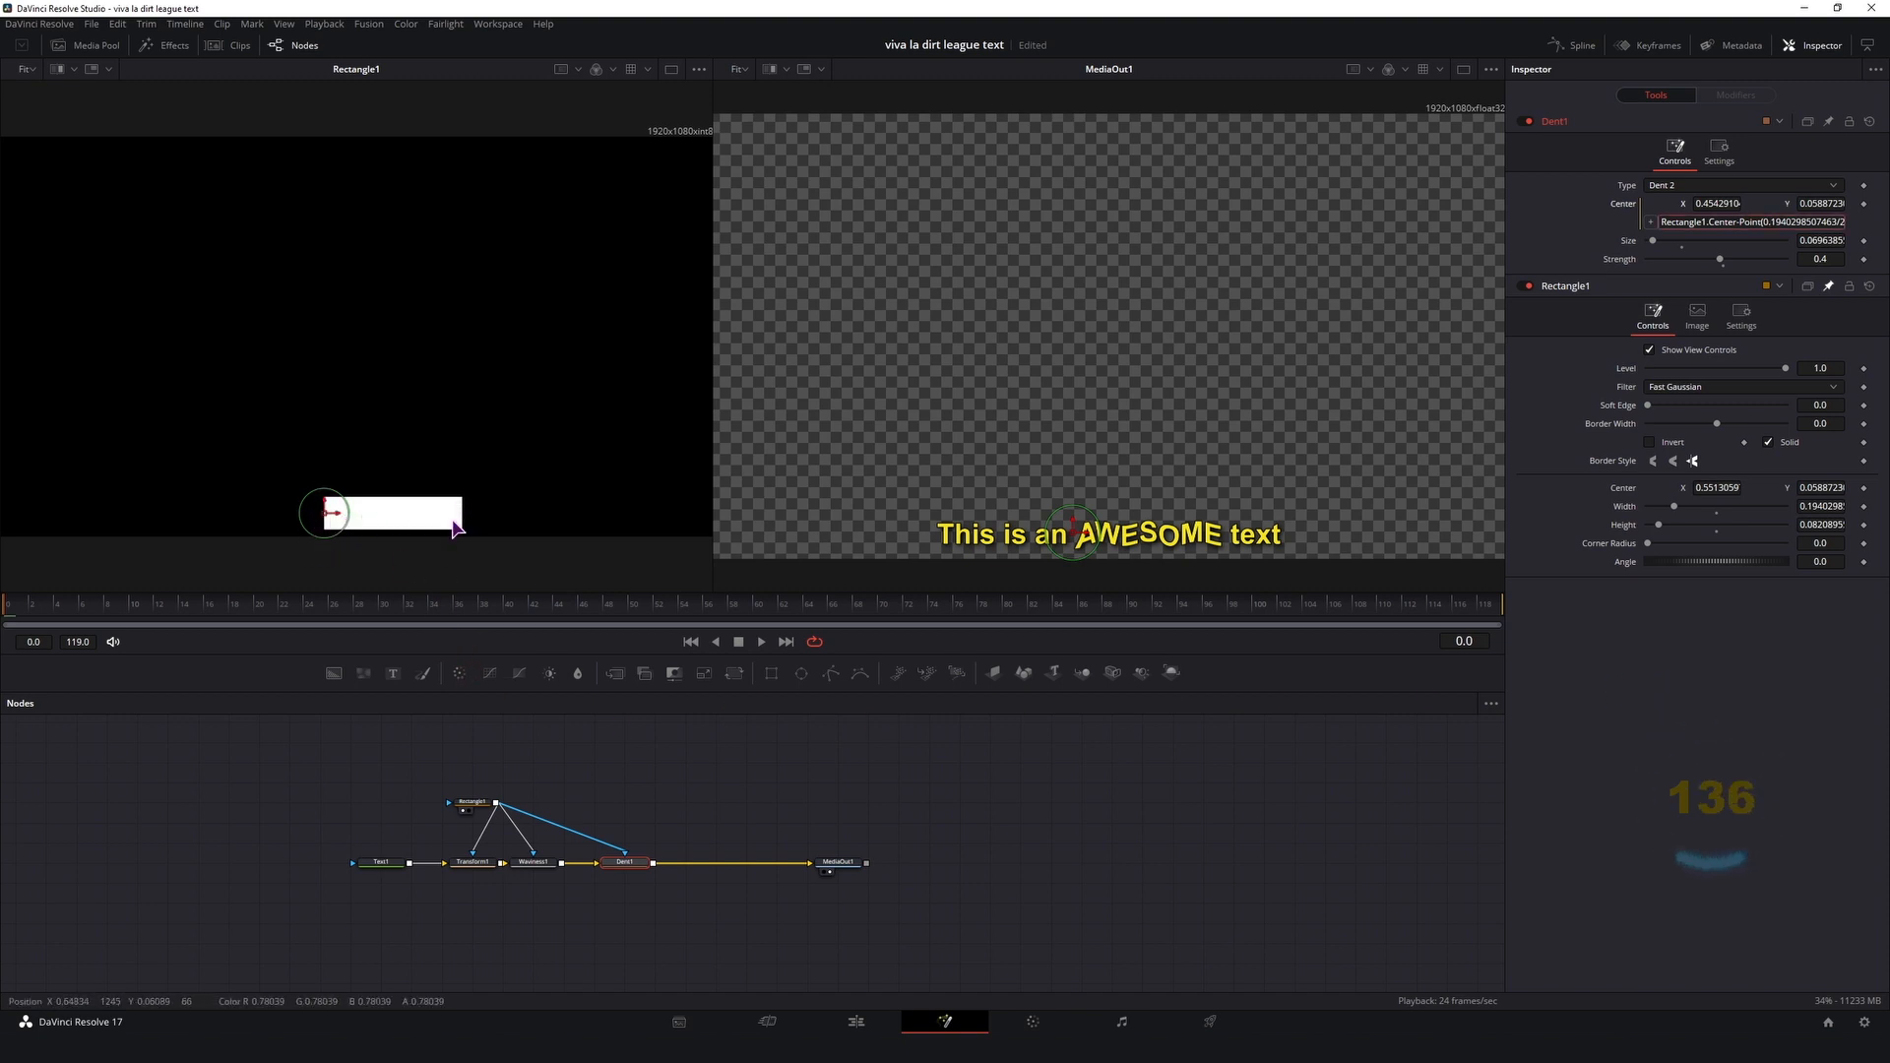
Step: Append +Point(0.1940298507463/2 *time/comp.RenderEnd,0) to Dent1's Center expression and scrub the animation through to the last frame
left_click(14, 604)
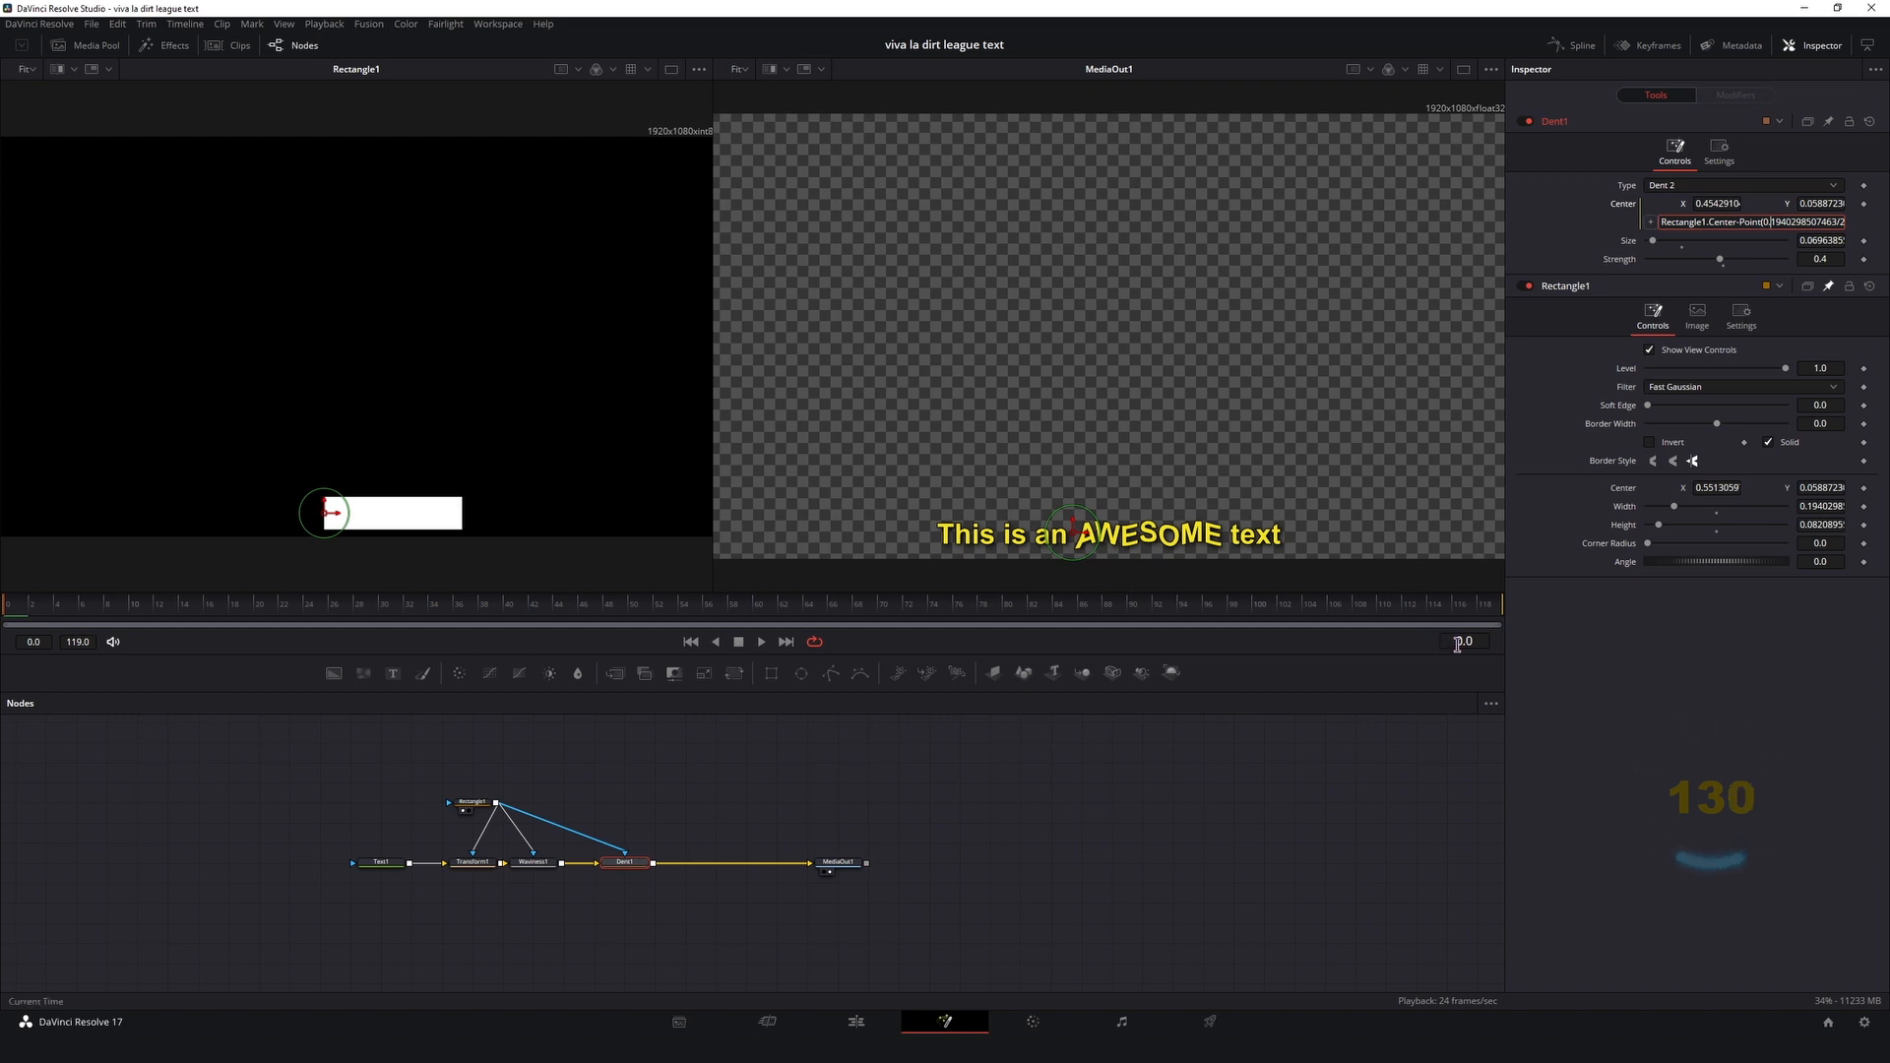
left_click_drag(122, 604, 1527, 620)
key("Right")
key("Right")
key("Right")
key("Right")
key("Right")
key("Right")
key("Right")
key("Right")
key("Right")
key("Right")
key("Right")
key("Right")
key("Right")
key("Right")
key("Right")
key("Right")
key("Right")
key("Right")
key("Right")
key("Right")
key("Right")
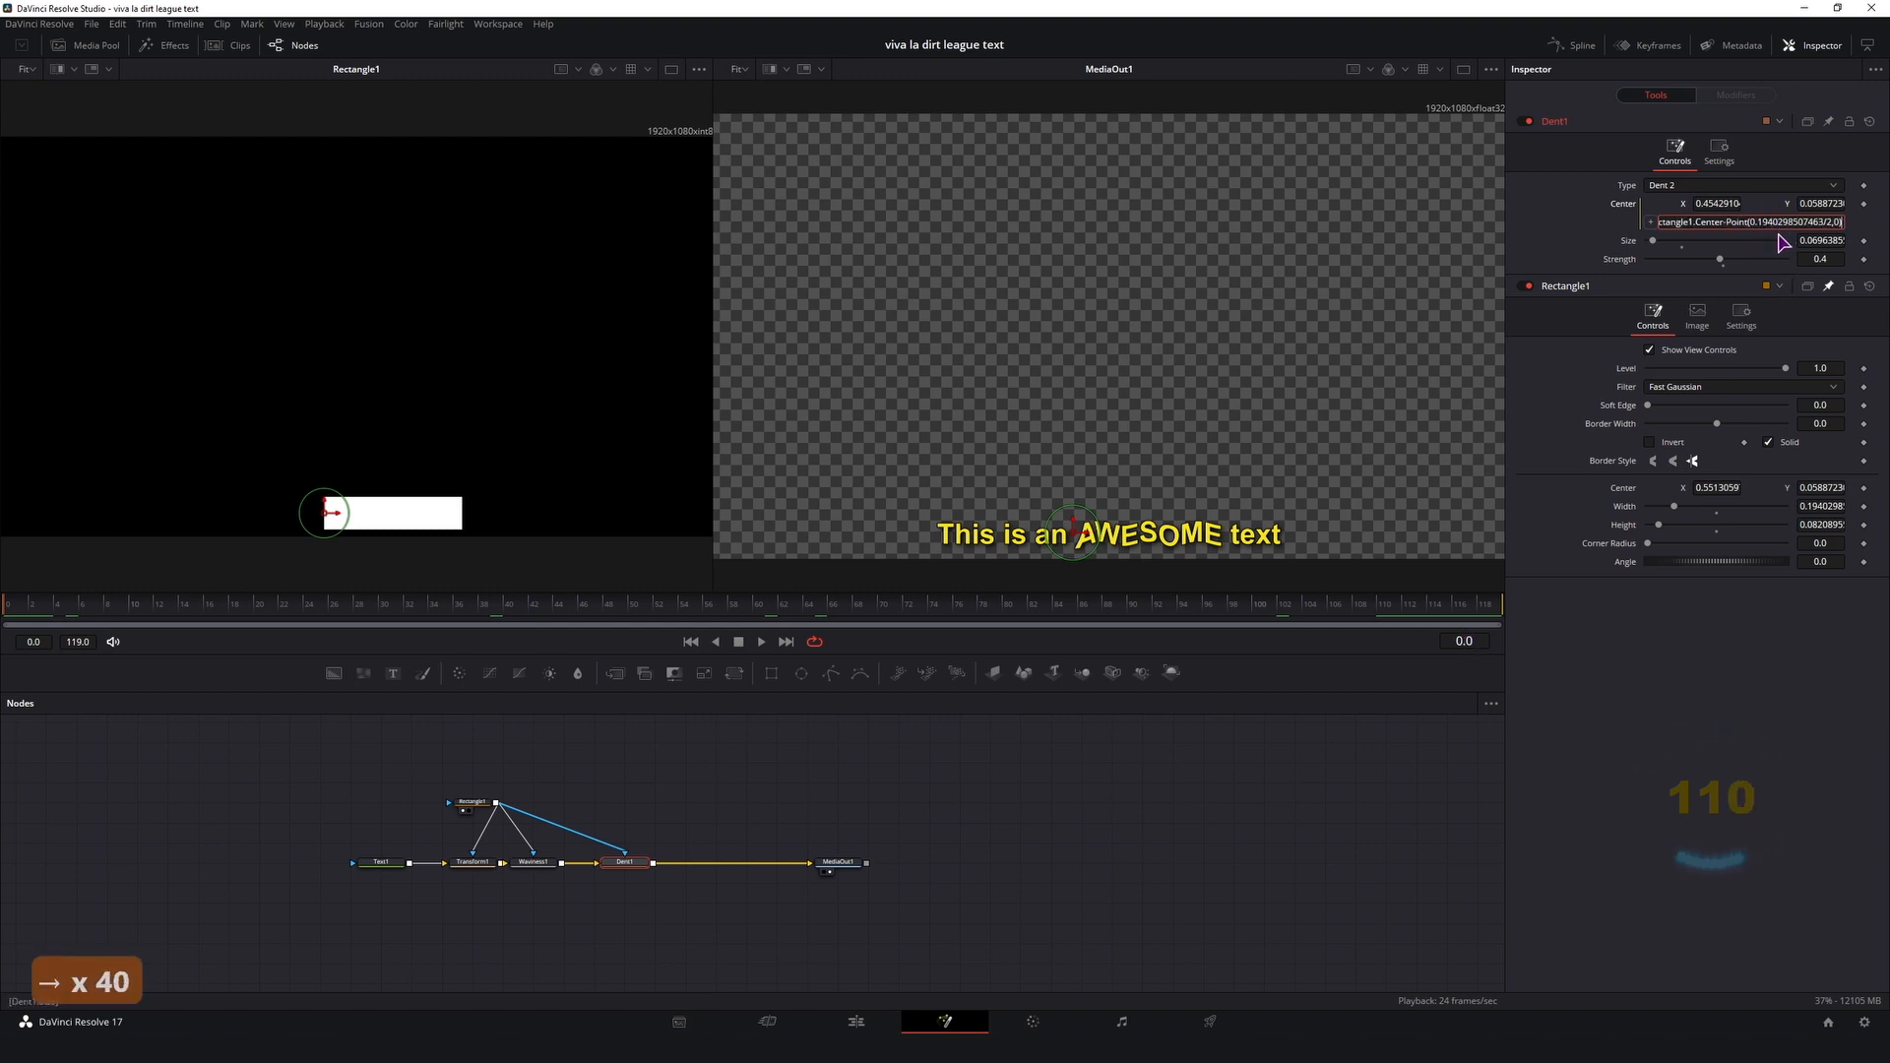
type("+")
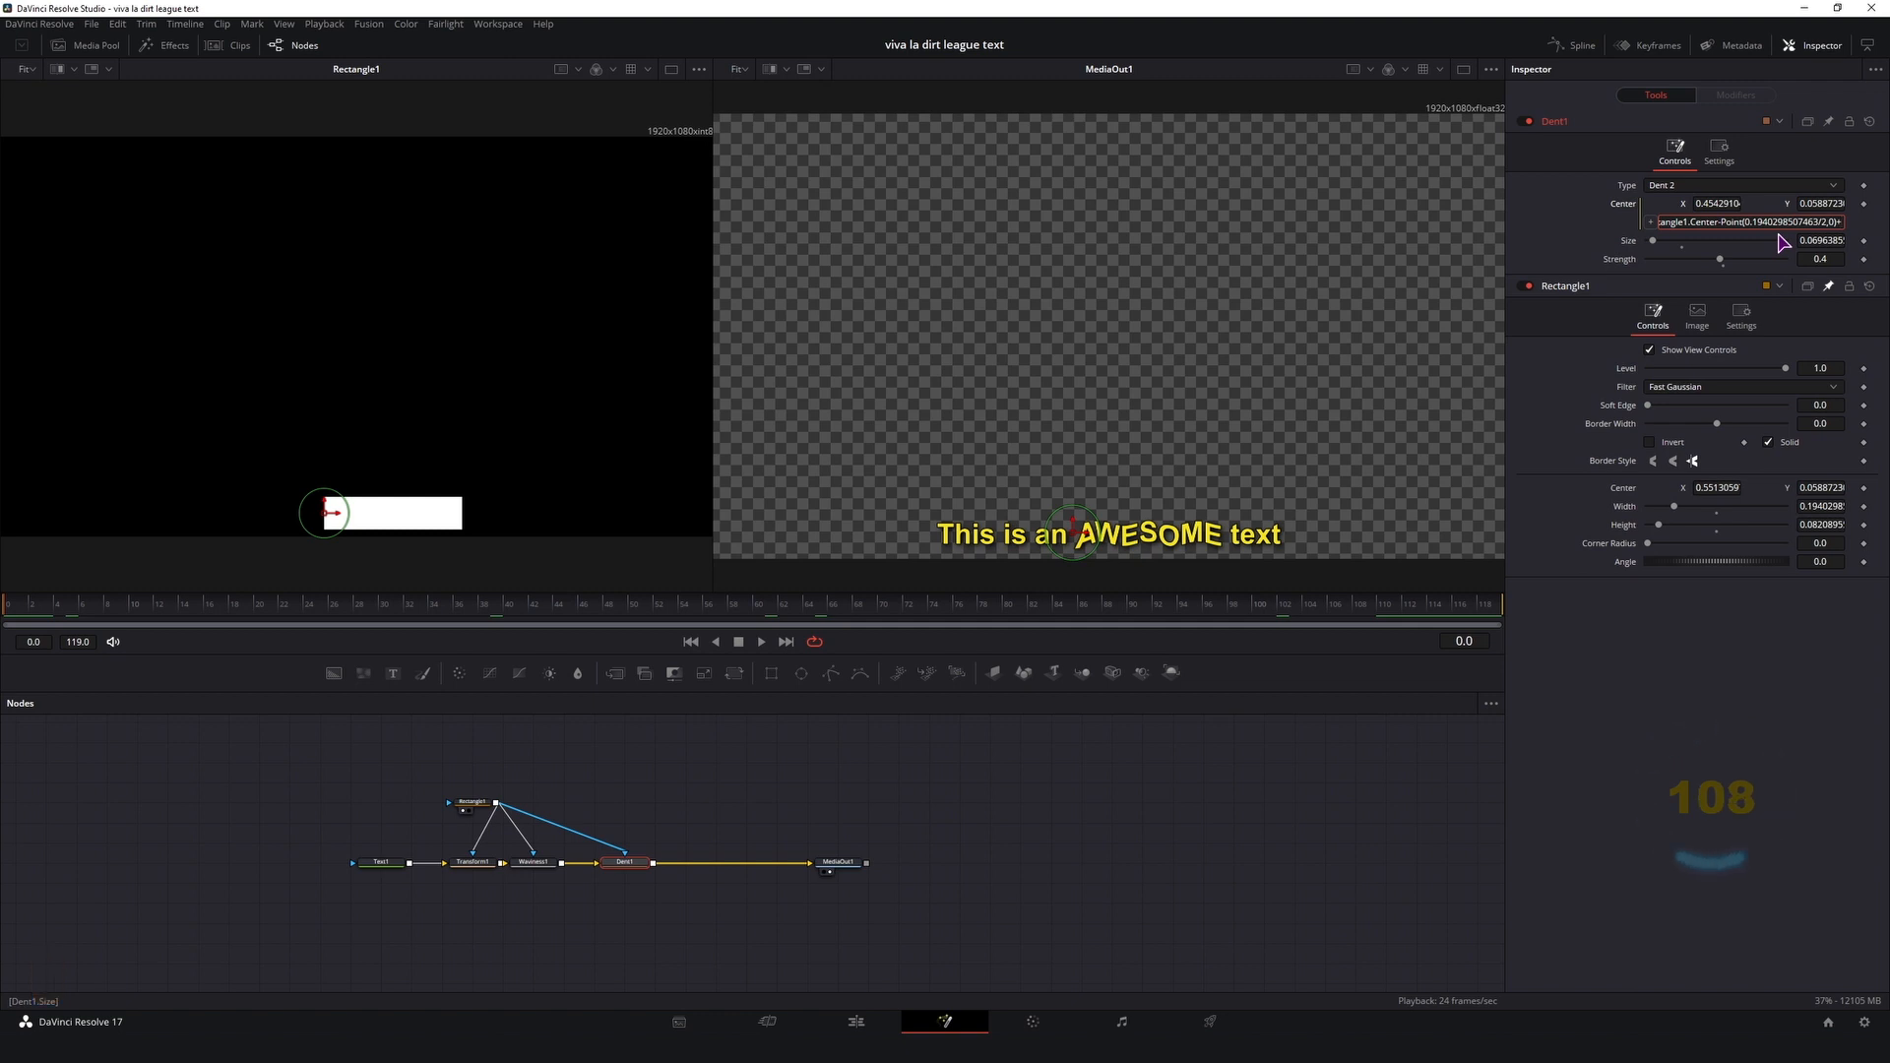
type("Point(")
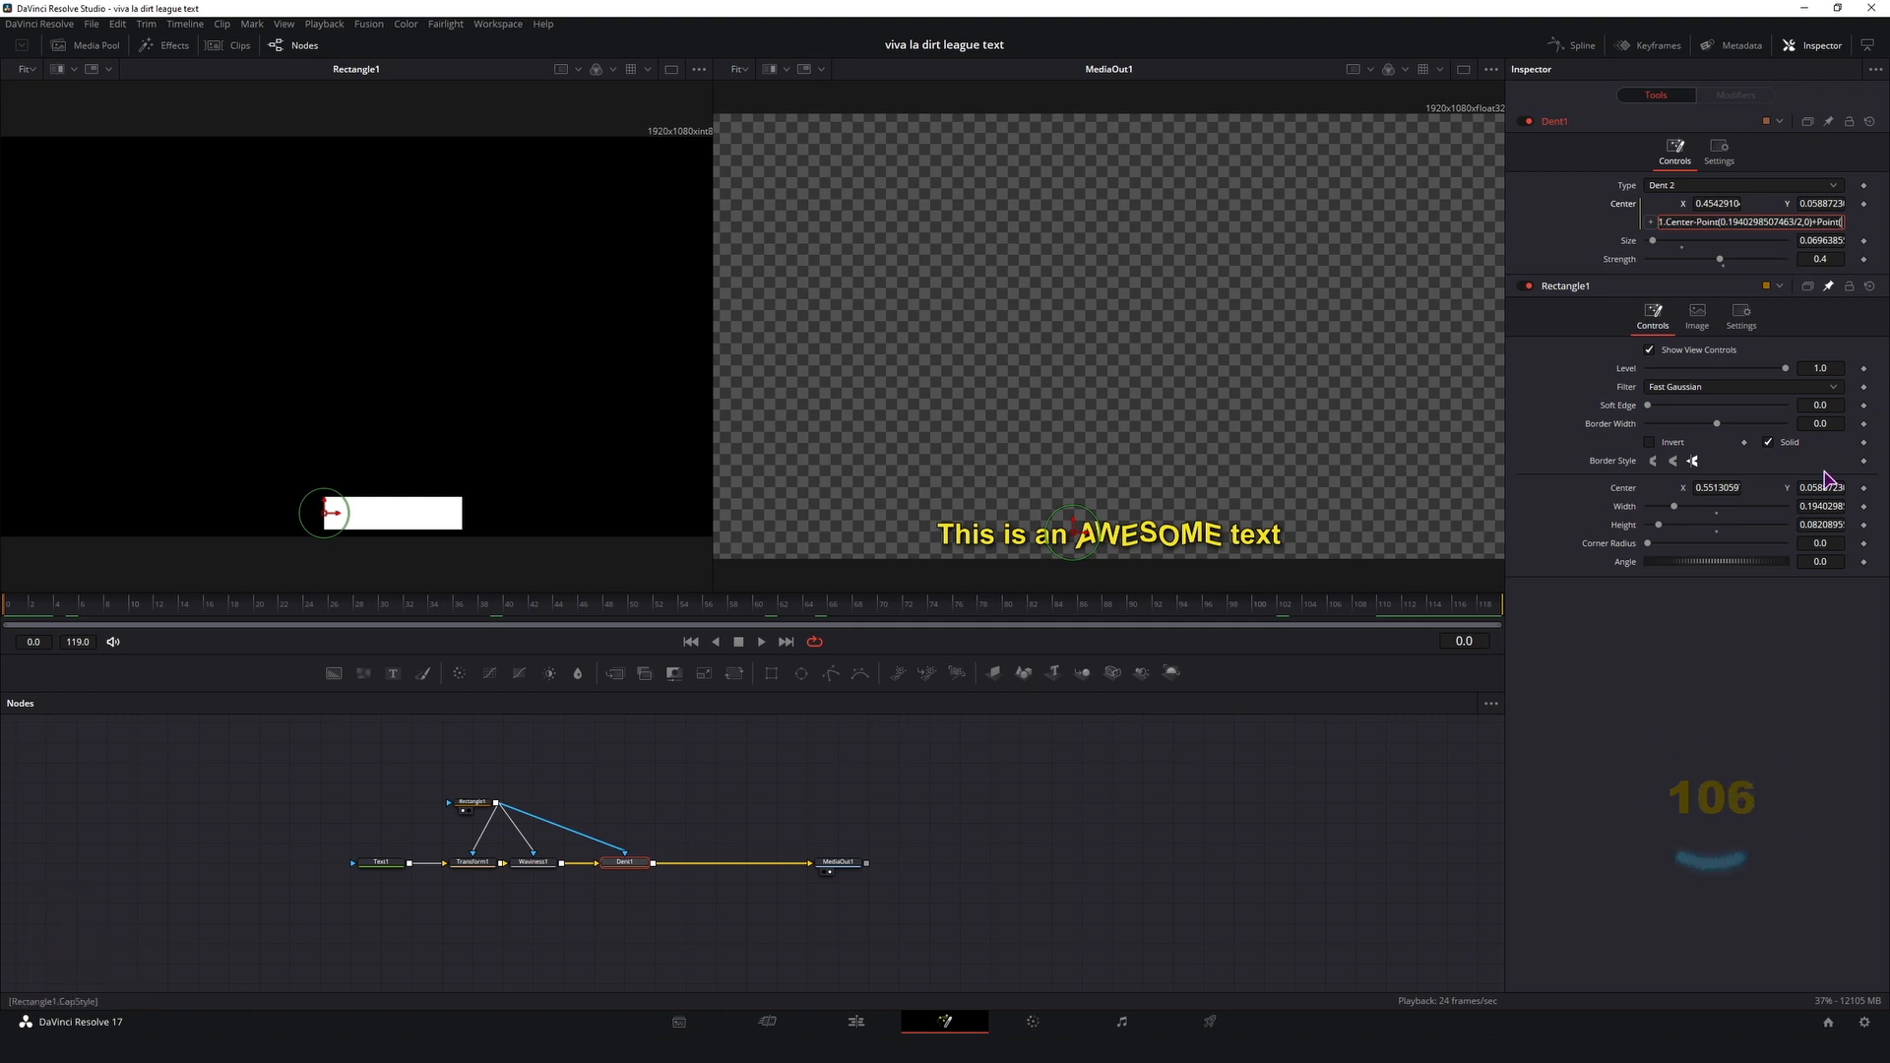
key("ctrl+v")
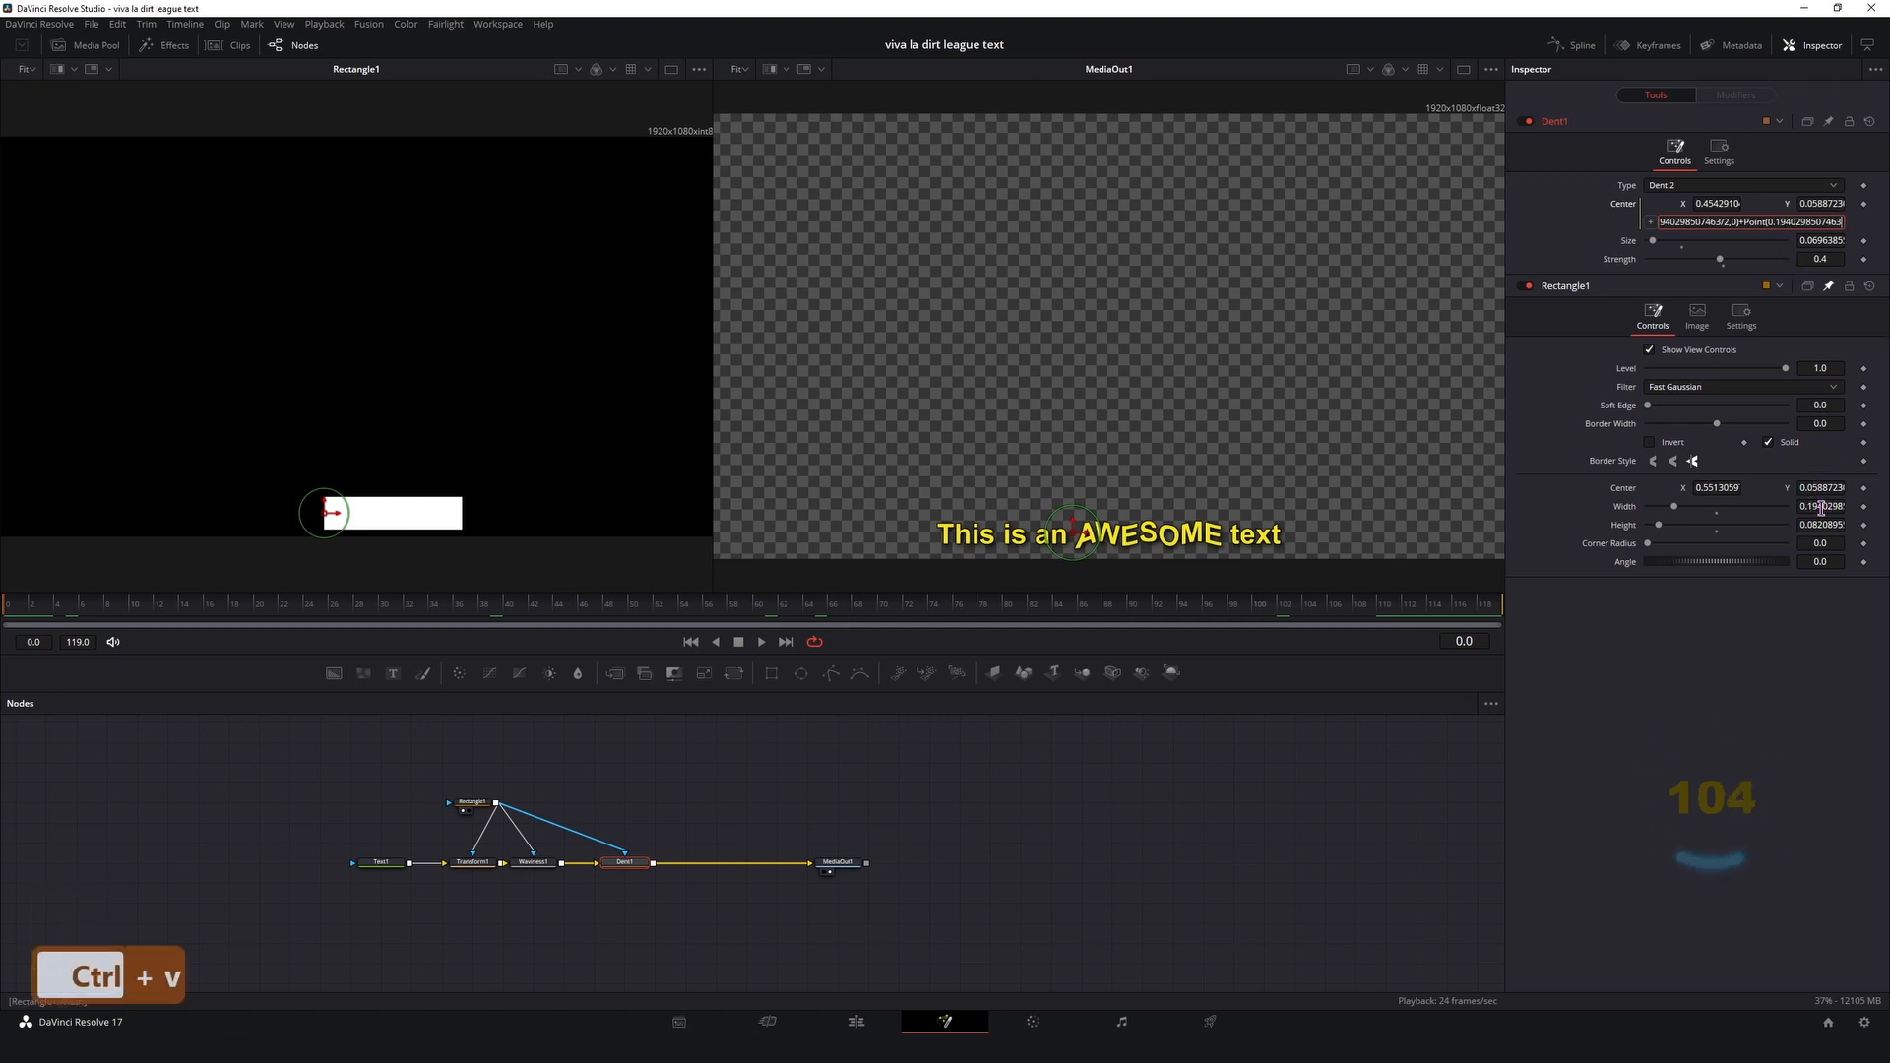
type("/2")
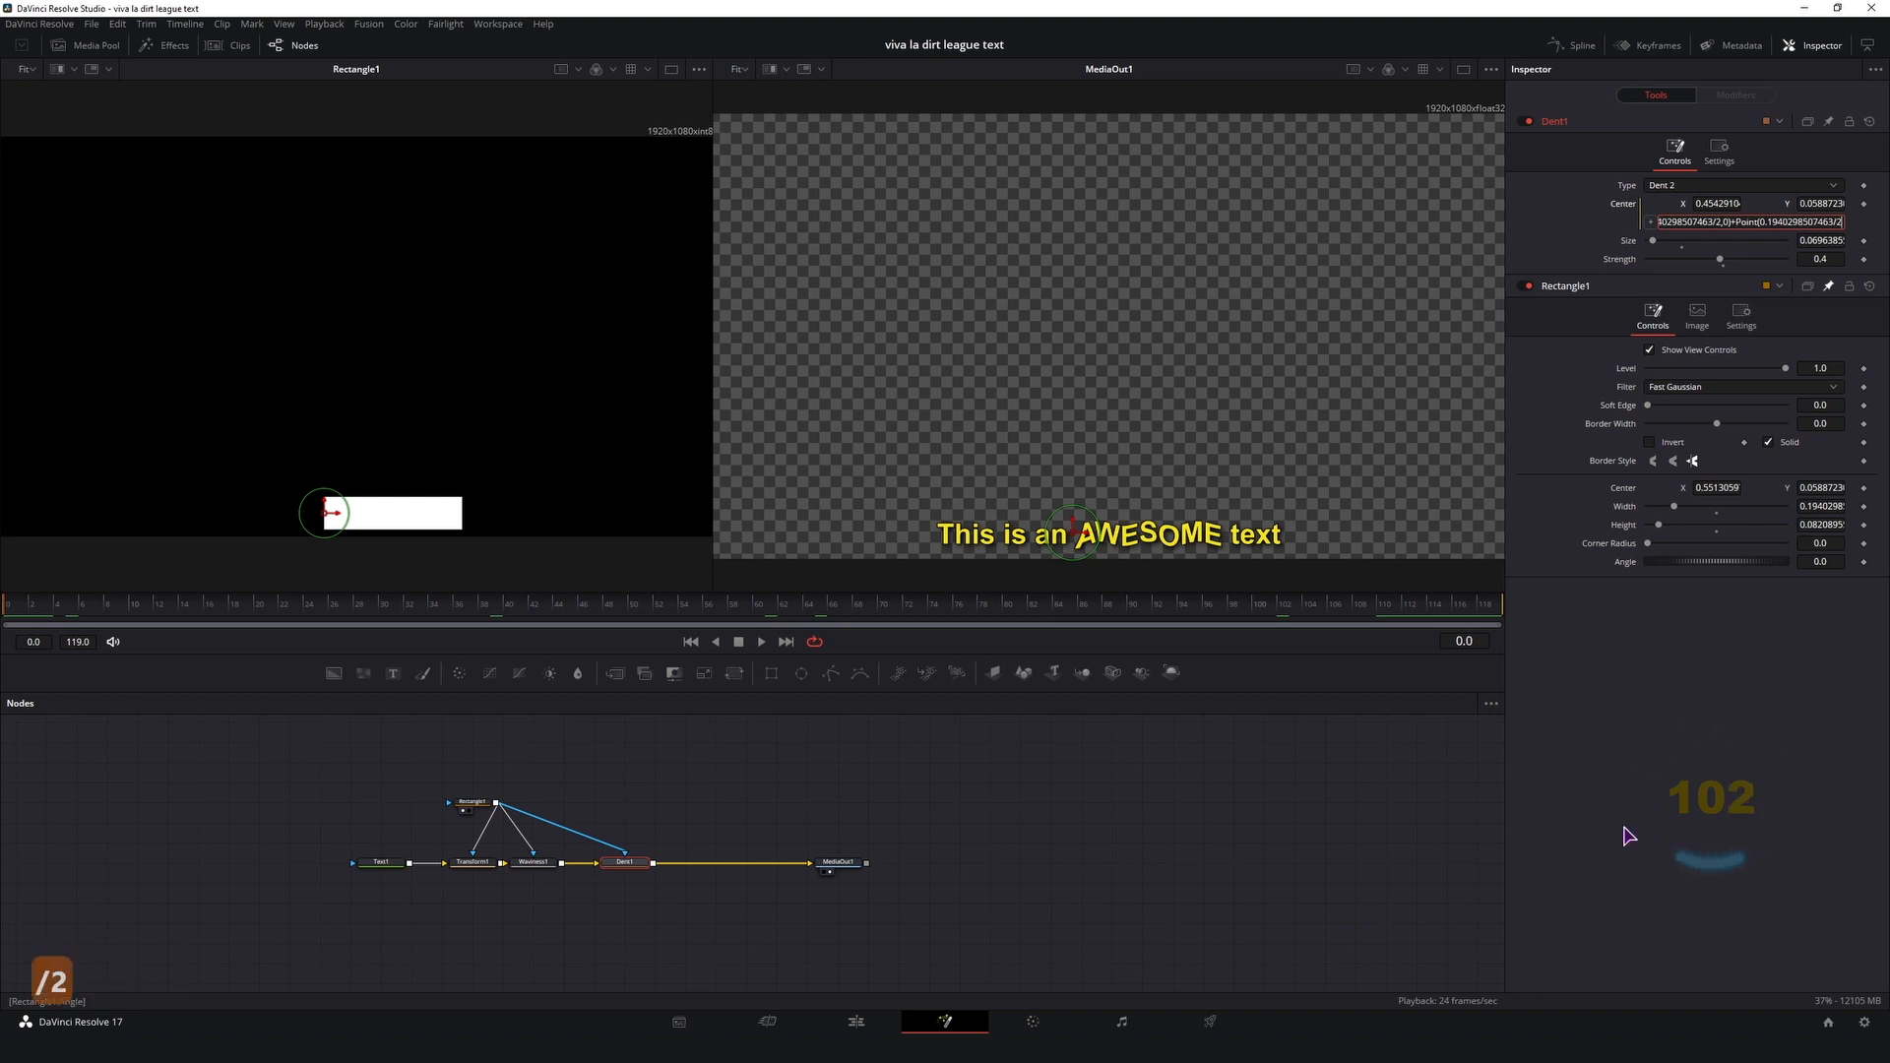
type(" *")
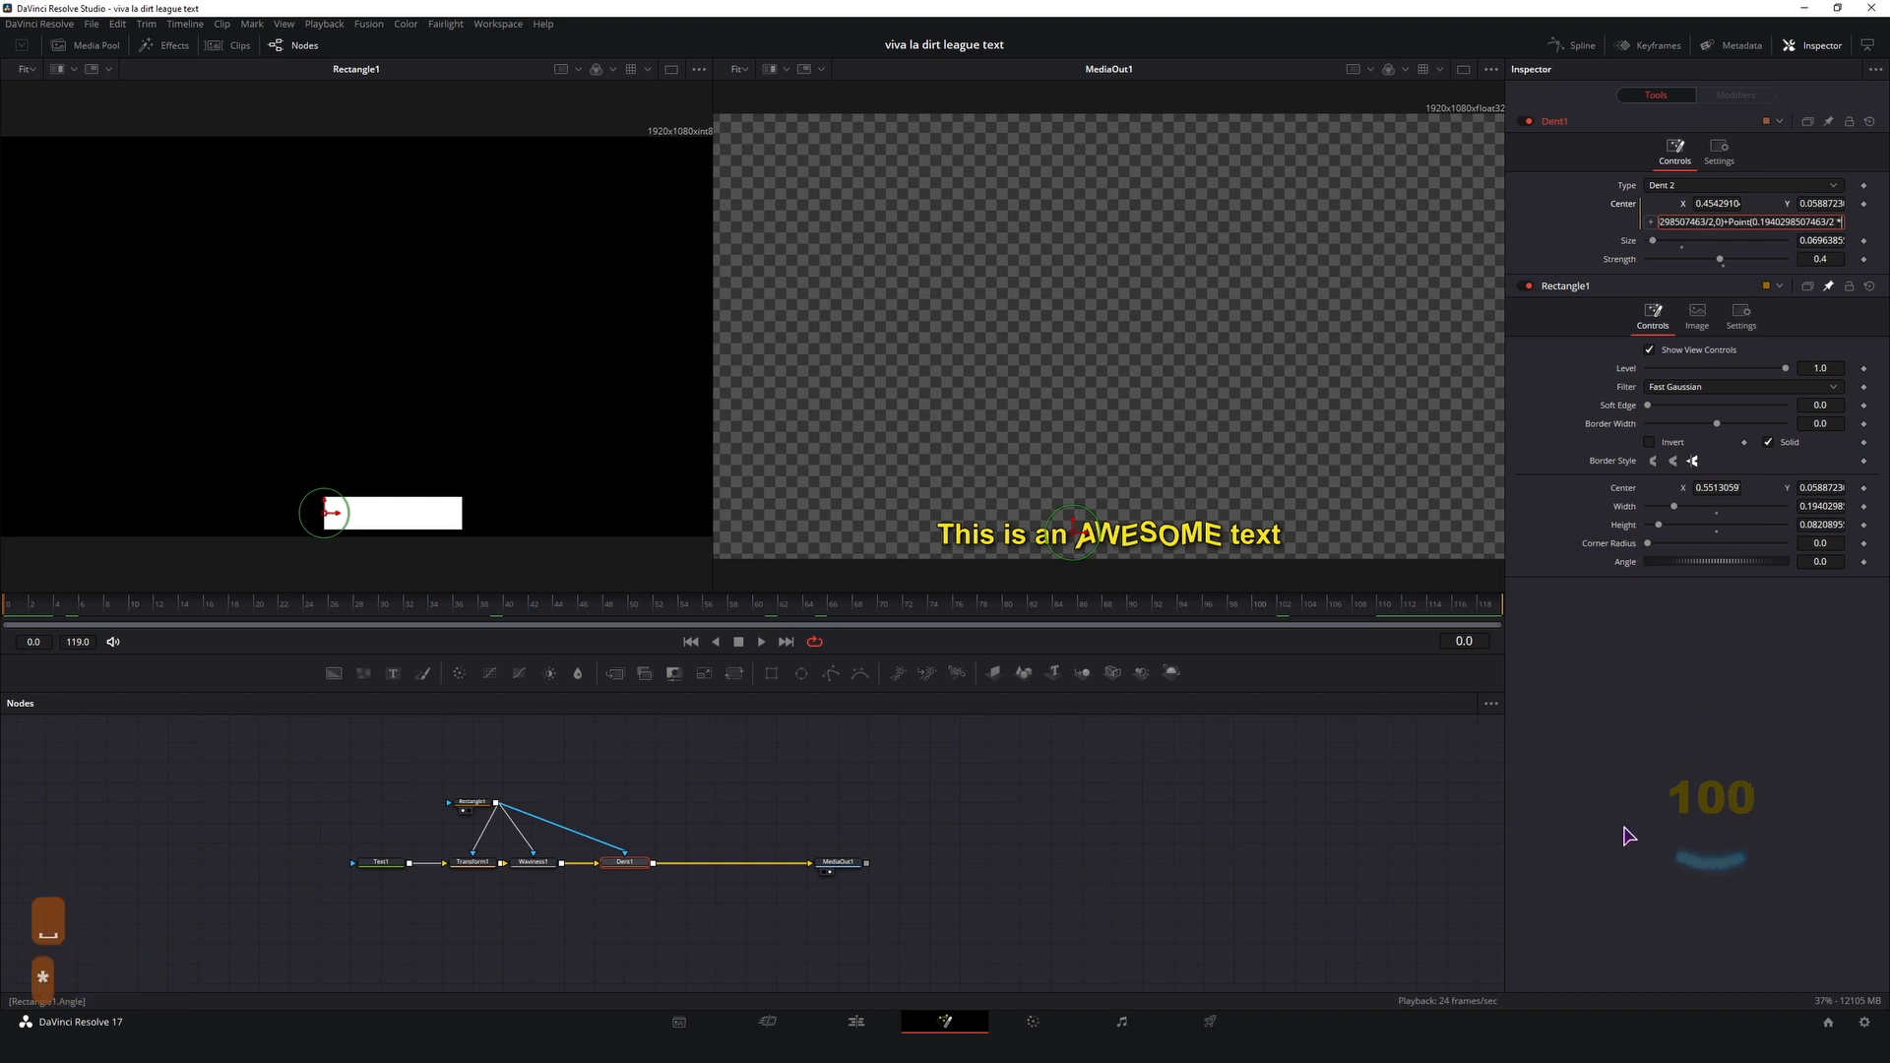
type("time")
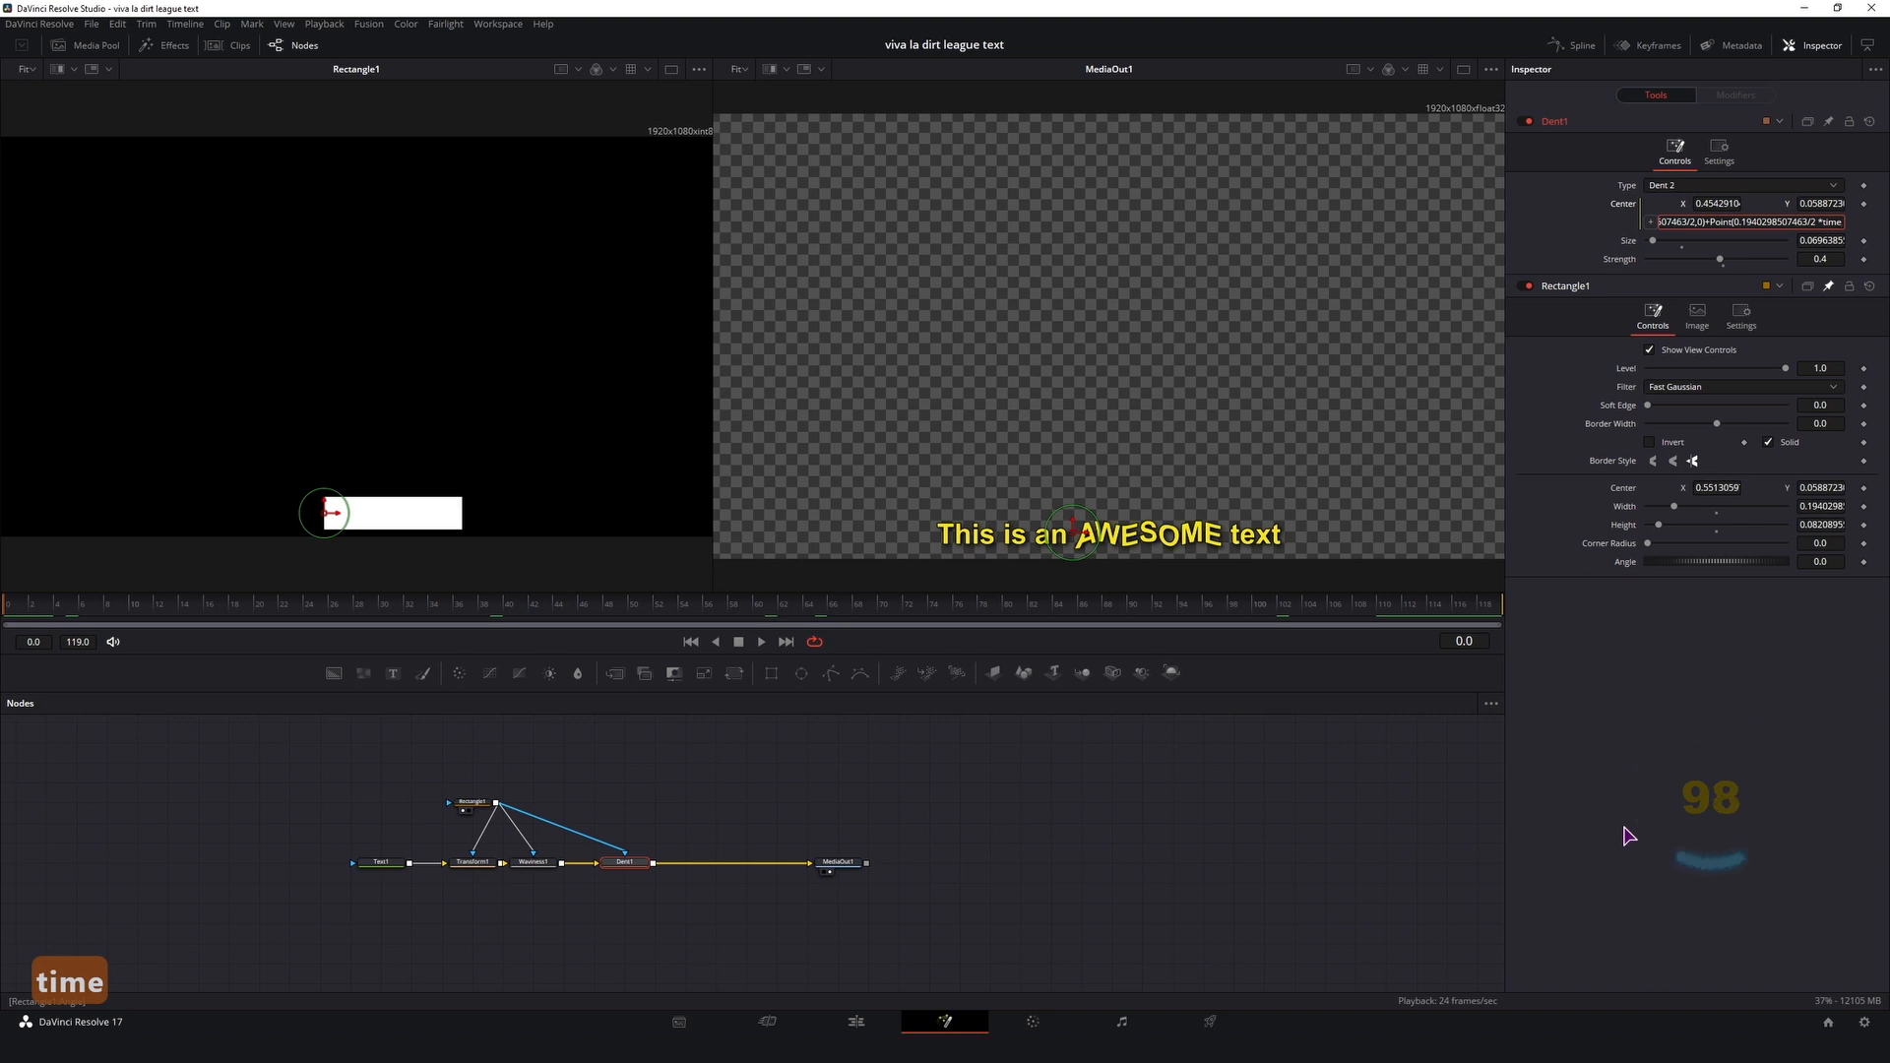
type("/comp.")
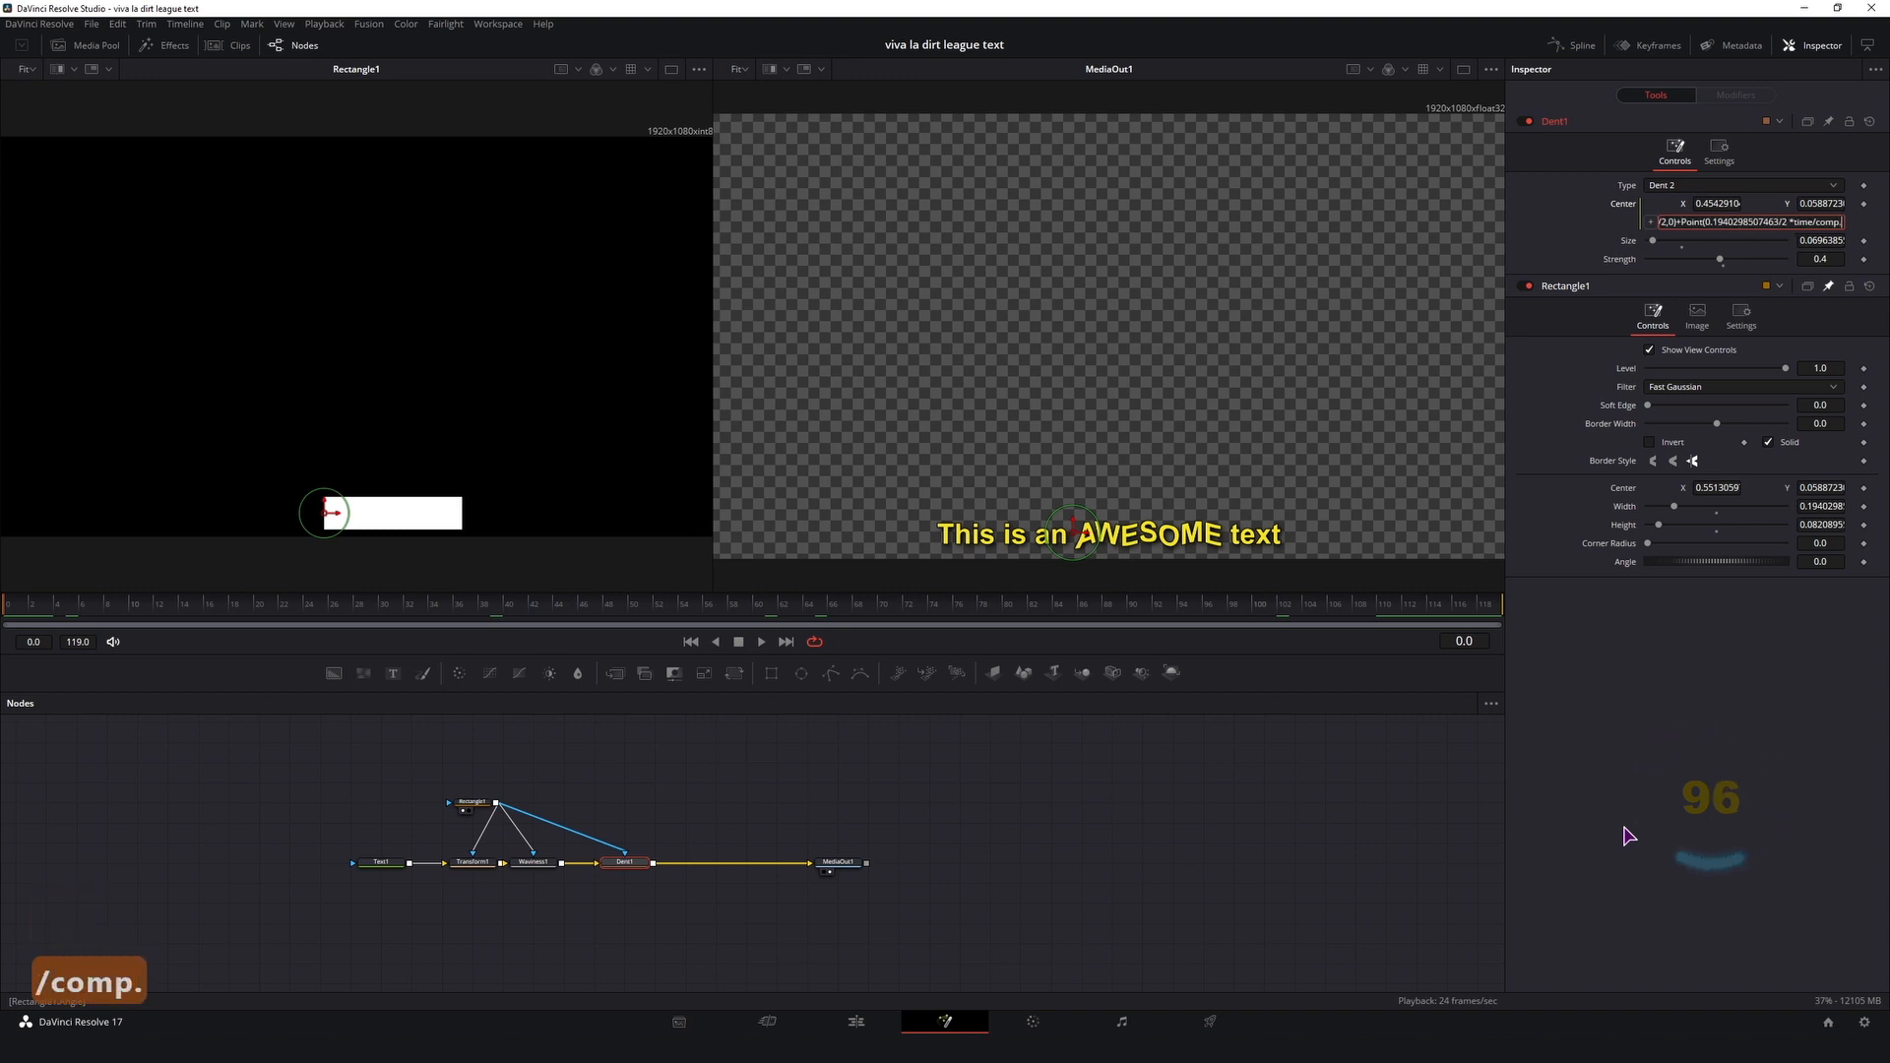
type("RenderEn")
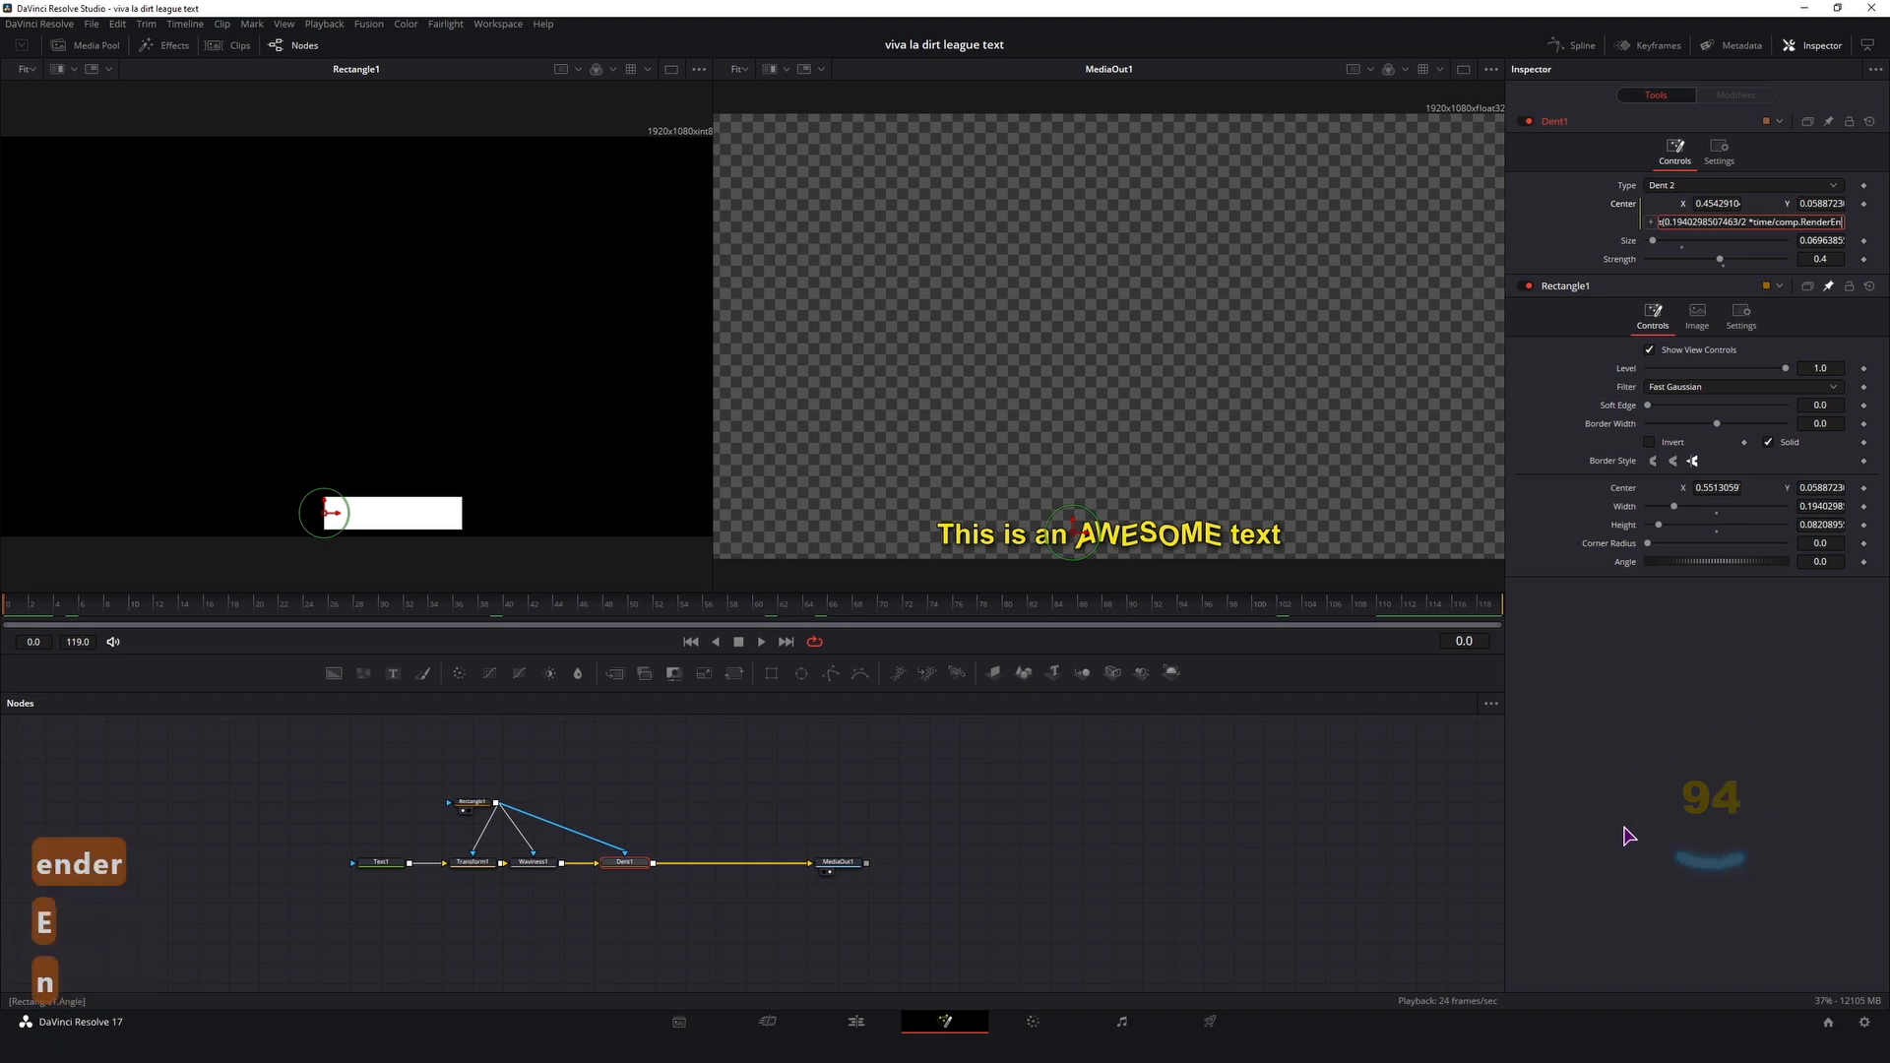
type("d,0)")
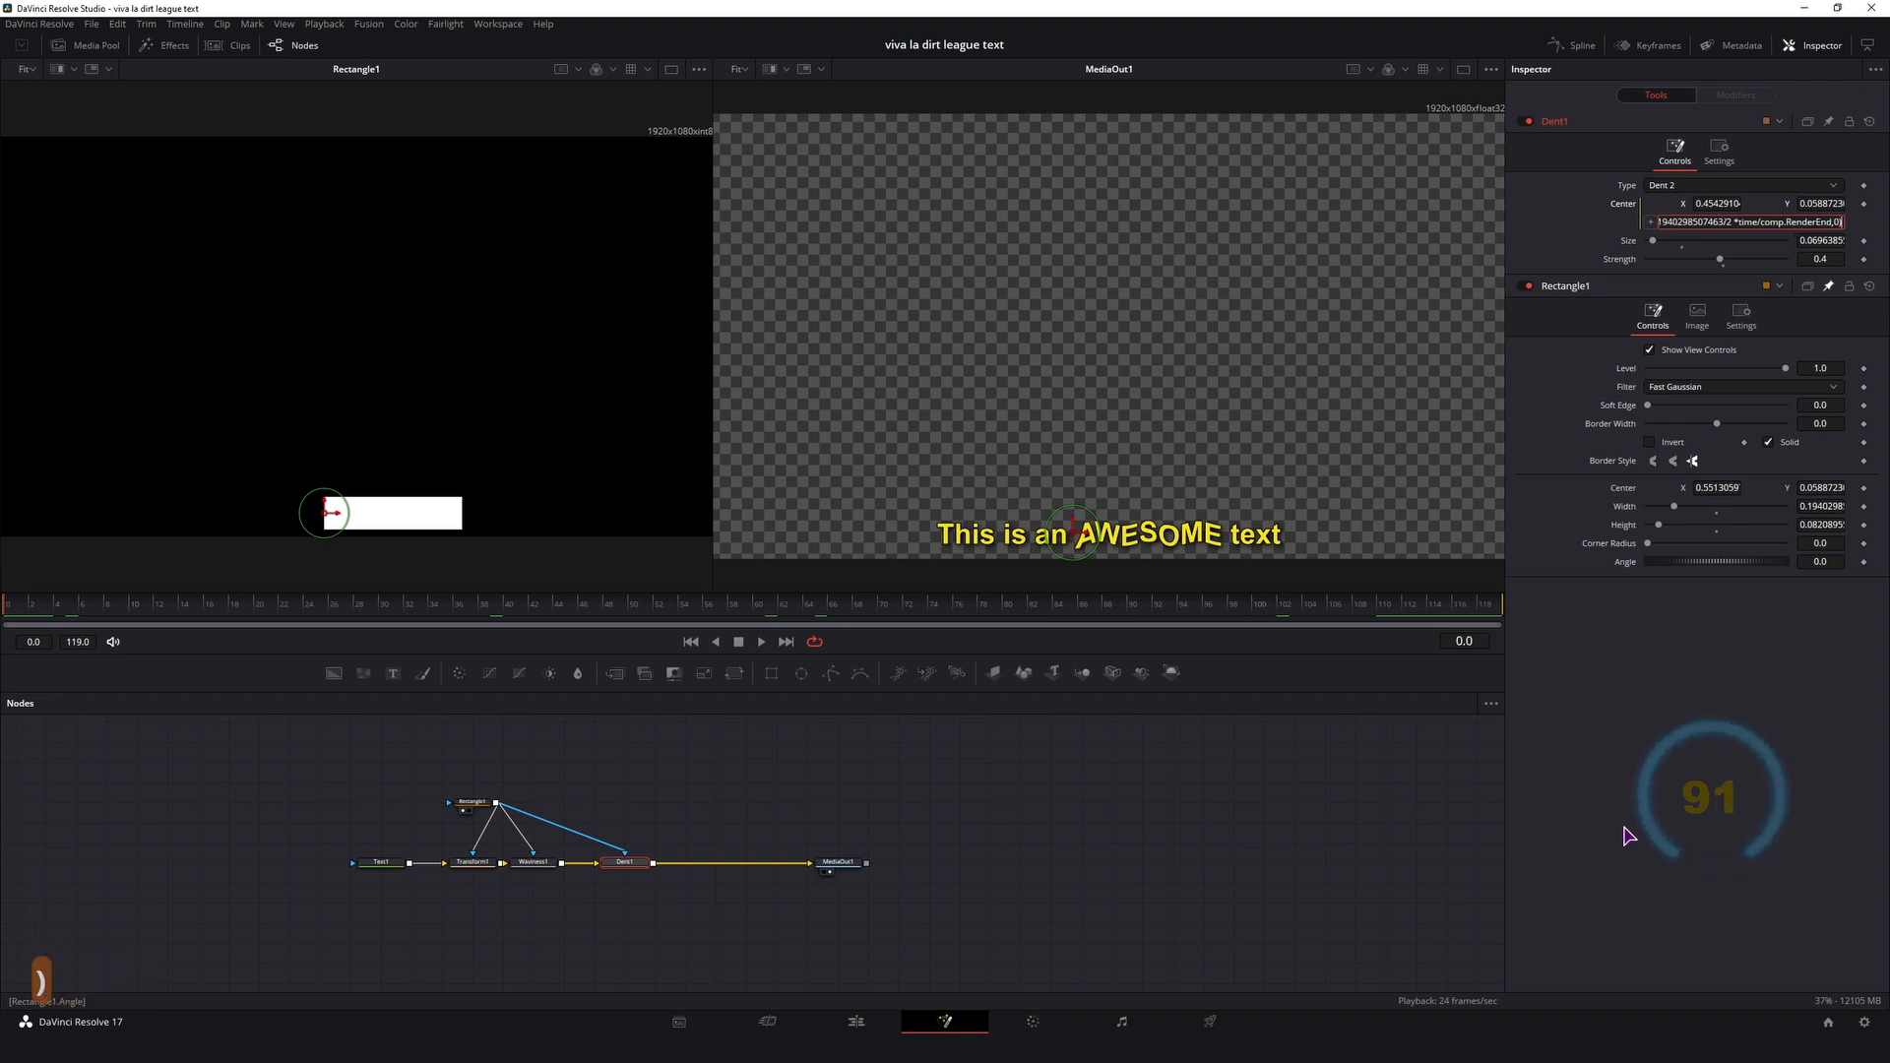
left_click(297, 615)
left_click_drag(297, 622, 1502, 622)
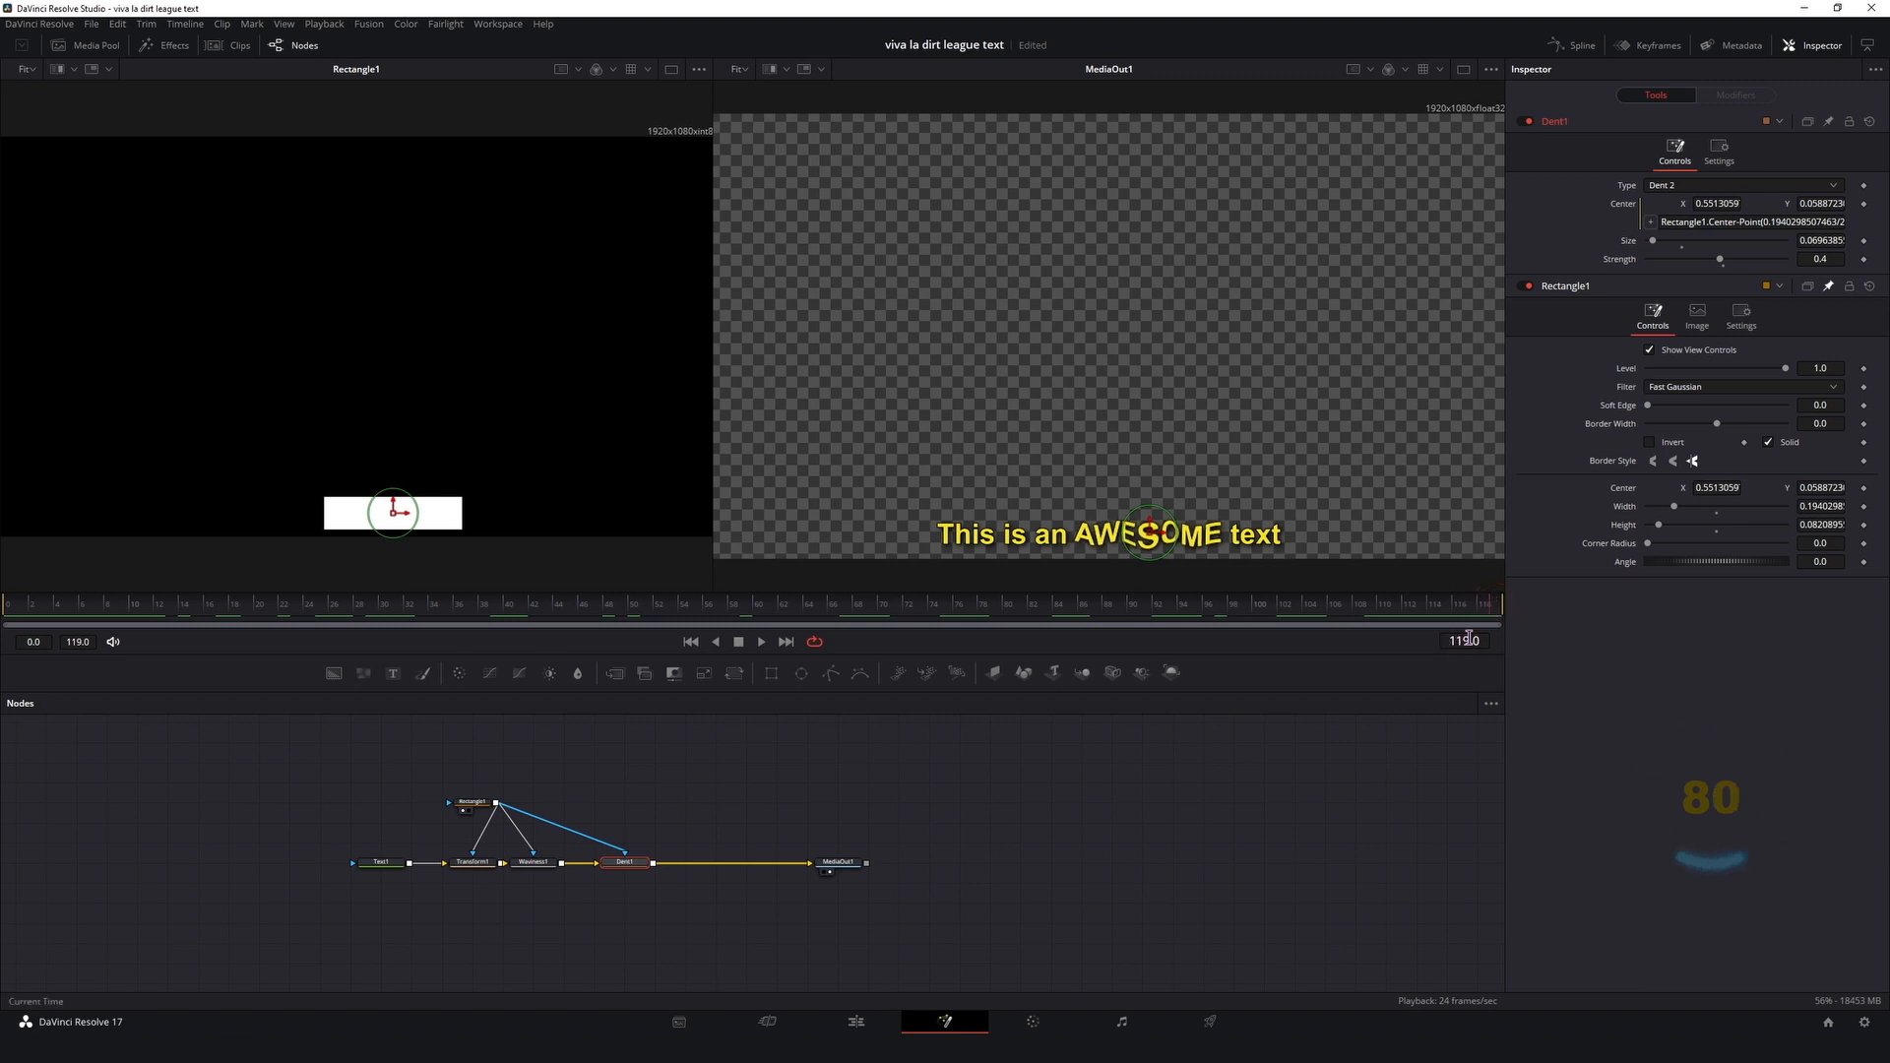
Step: Remove the division by two from the second Point in Dent1's Center expression, making it Point(0.1940298507463 *time/comp.RenderEnd,0)
left_click(1793, 223)
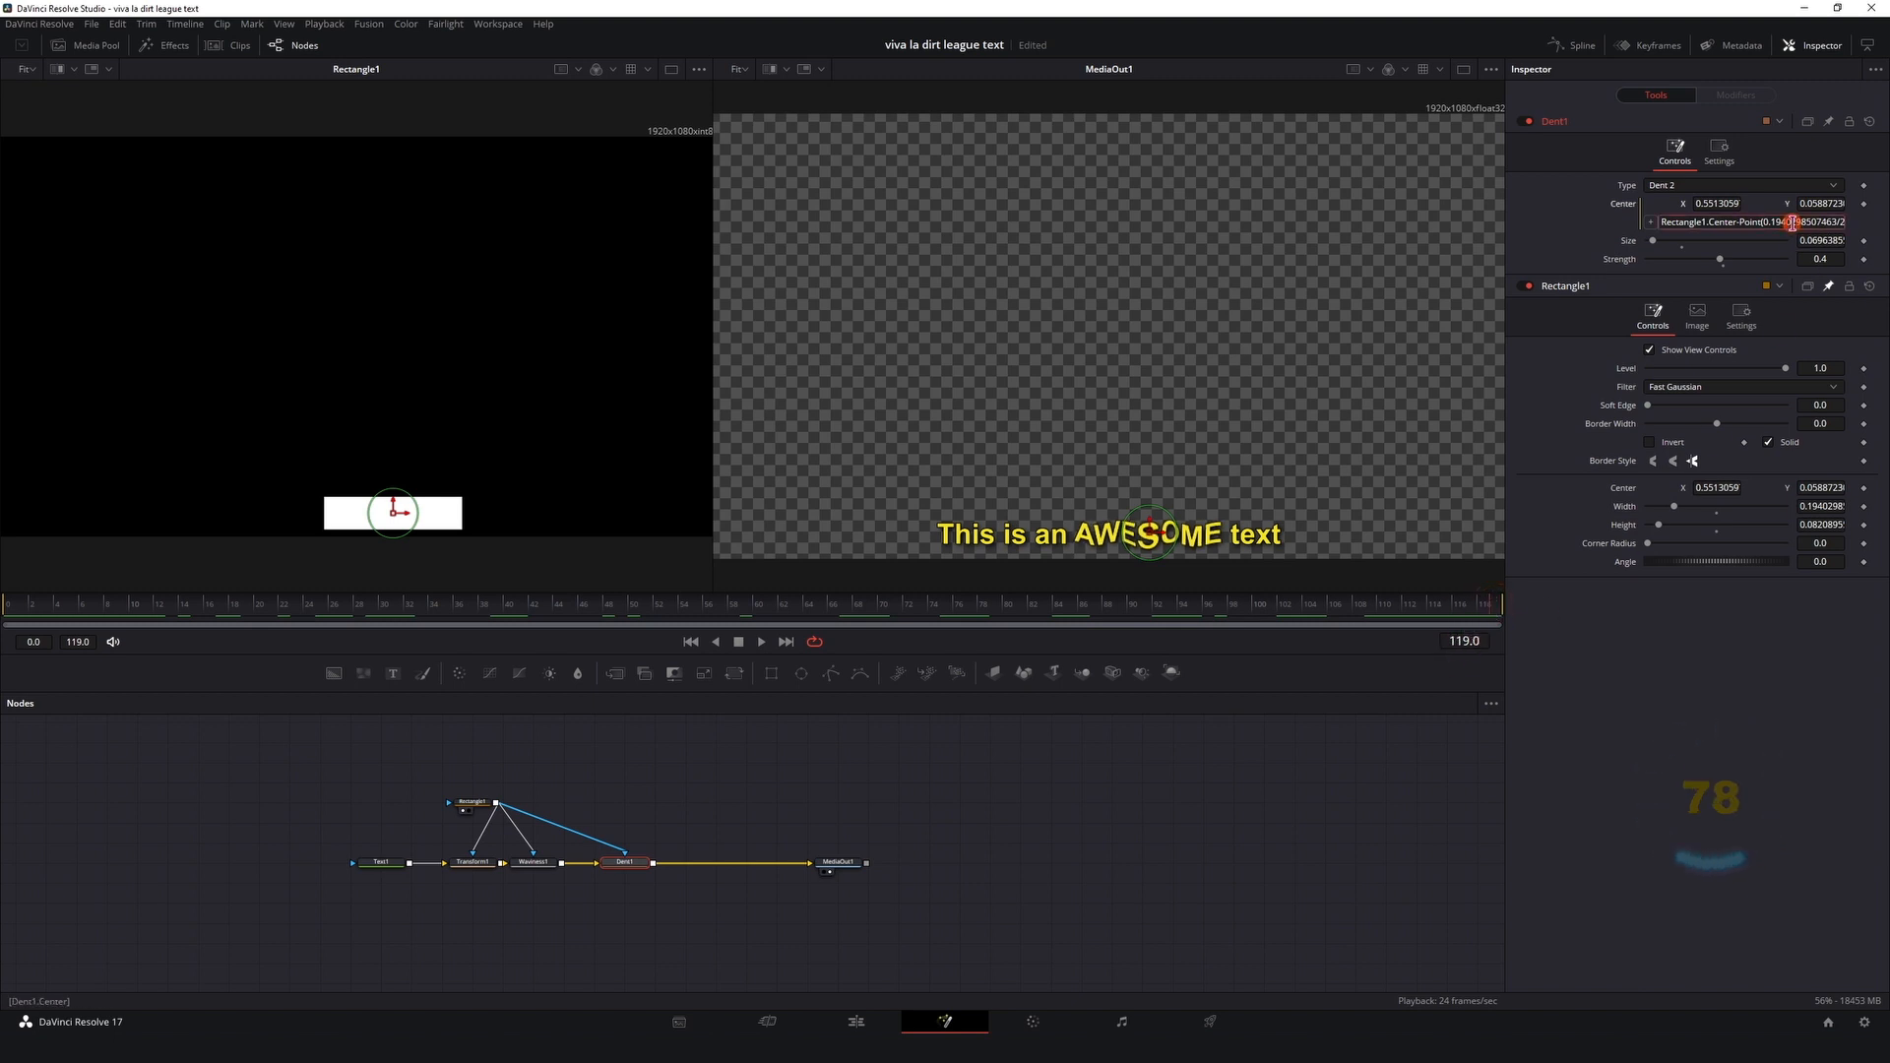
key("Right")
key("Right")
key("Right")
key("Right")
key("Right")
key("Right")
key("Right")
key("Right")
key("Right")
key("Right")
key("Right")
key("Right")
key("Right")
key("Right")
key("Right")
key("Right")
key("Right")
key("Right")
key("Right")
key("Right")
key("Right")
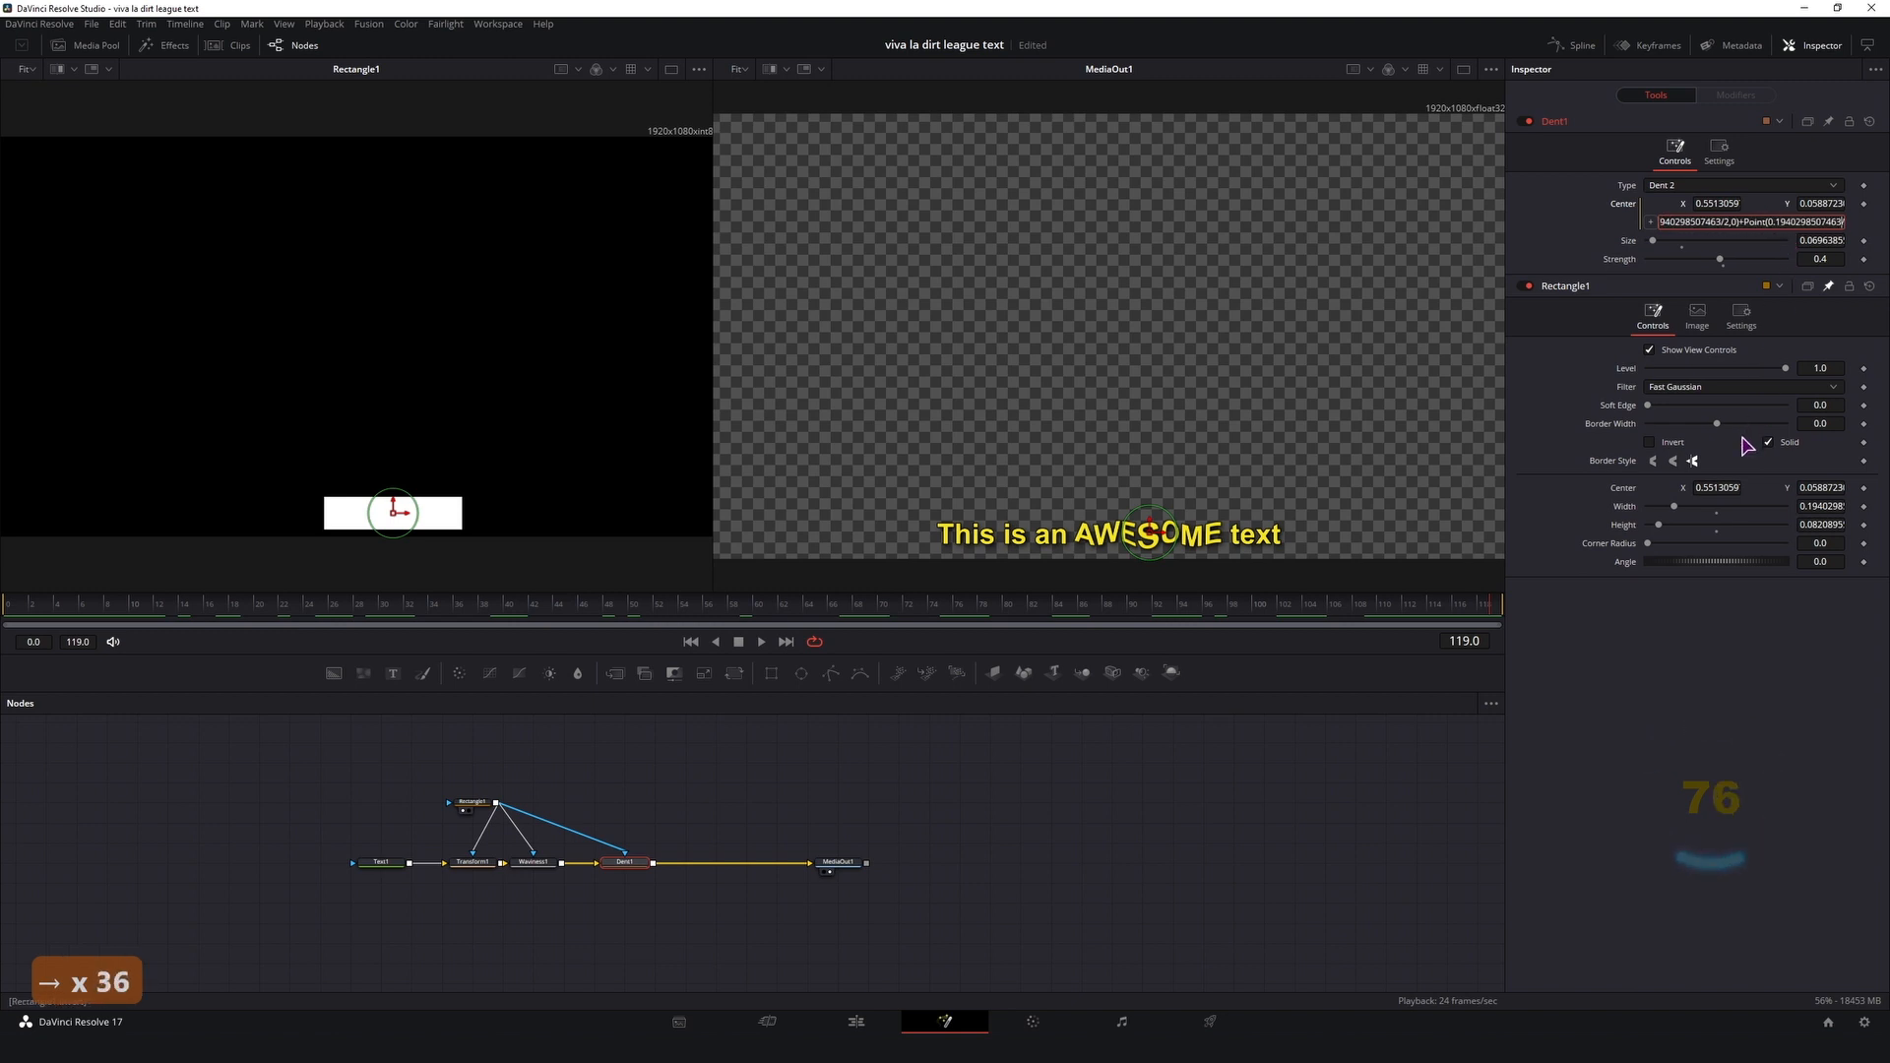
key("Right")
key("Right")
key("Right")
key("Right")
key("Right")
key("Right")
key("Right")
key("Right")
key("Right")
key("Right")
key("Right")
key("Right")
key("Right")
key("Left")
key("Left")
key("Left")
key("Left")
key("Left")
key("Left")
key("Left")
key("Left")
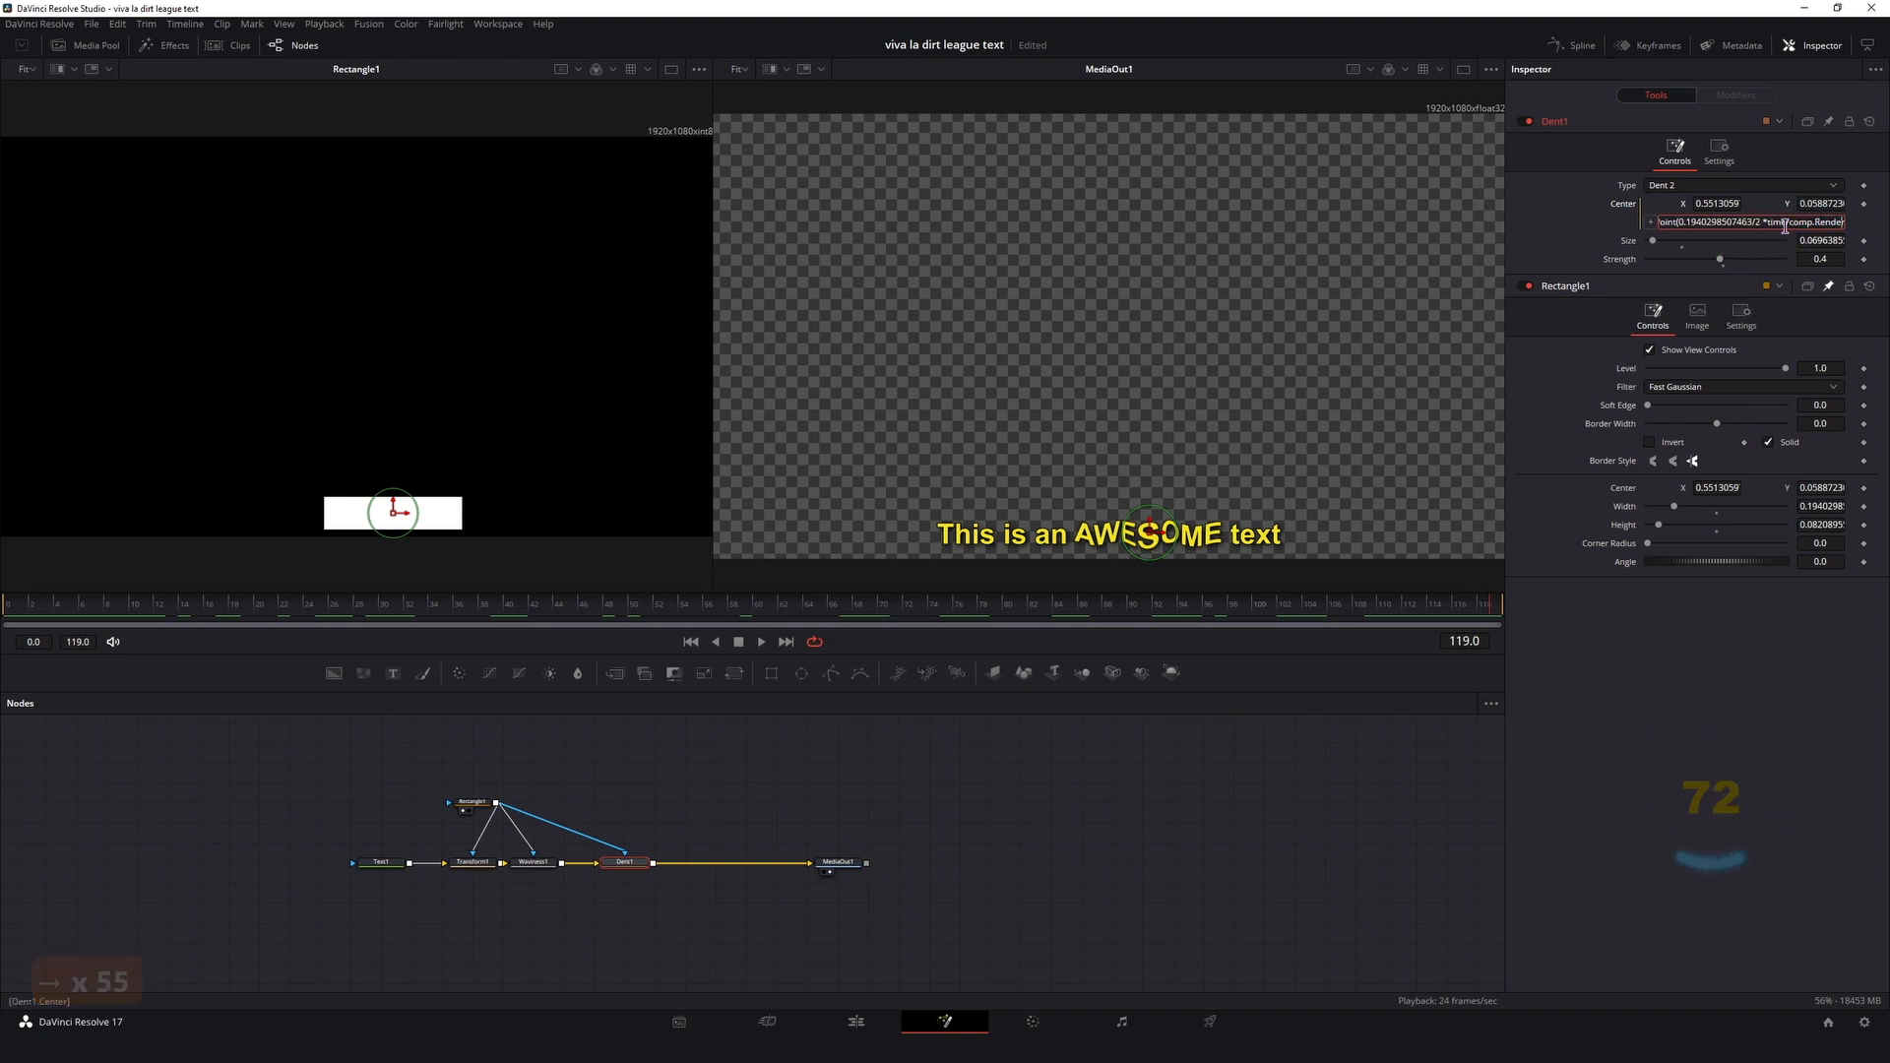
key("Left")
key("Left")
key("Left")
key("Left")
key("Left")
key("Left")
key("Left")
key("Left")
key("Left")
key("Left")
key("Left")
key("Left")
key("Left")
key("Left")
key("Left")
key("Left")
key("Left")
key("Left")
key("Left")
key("Left")
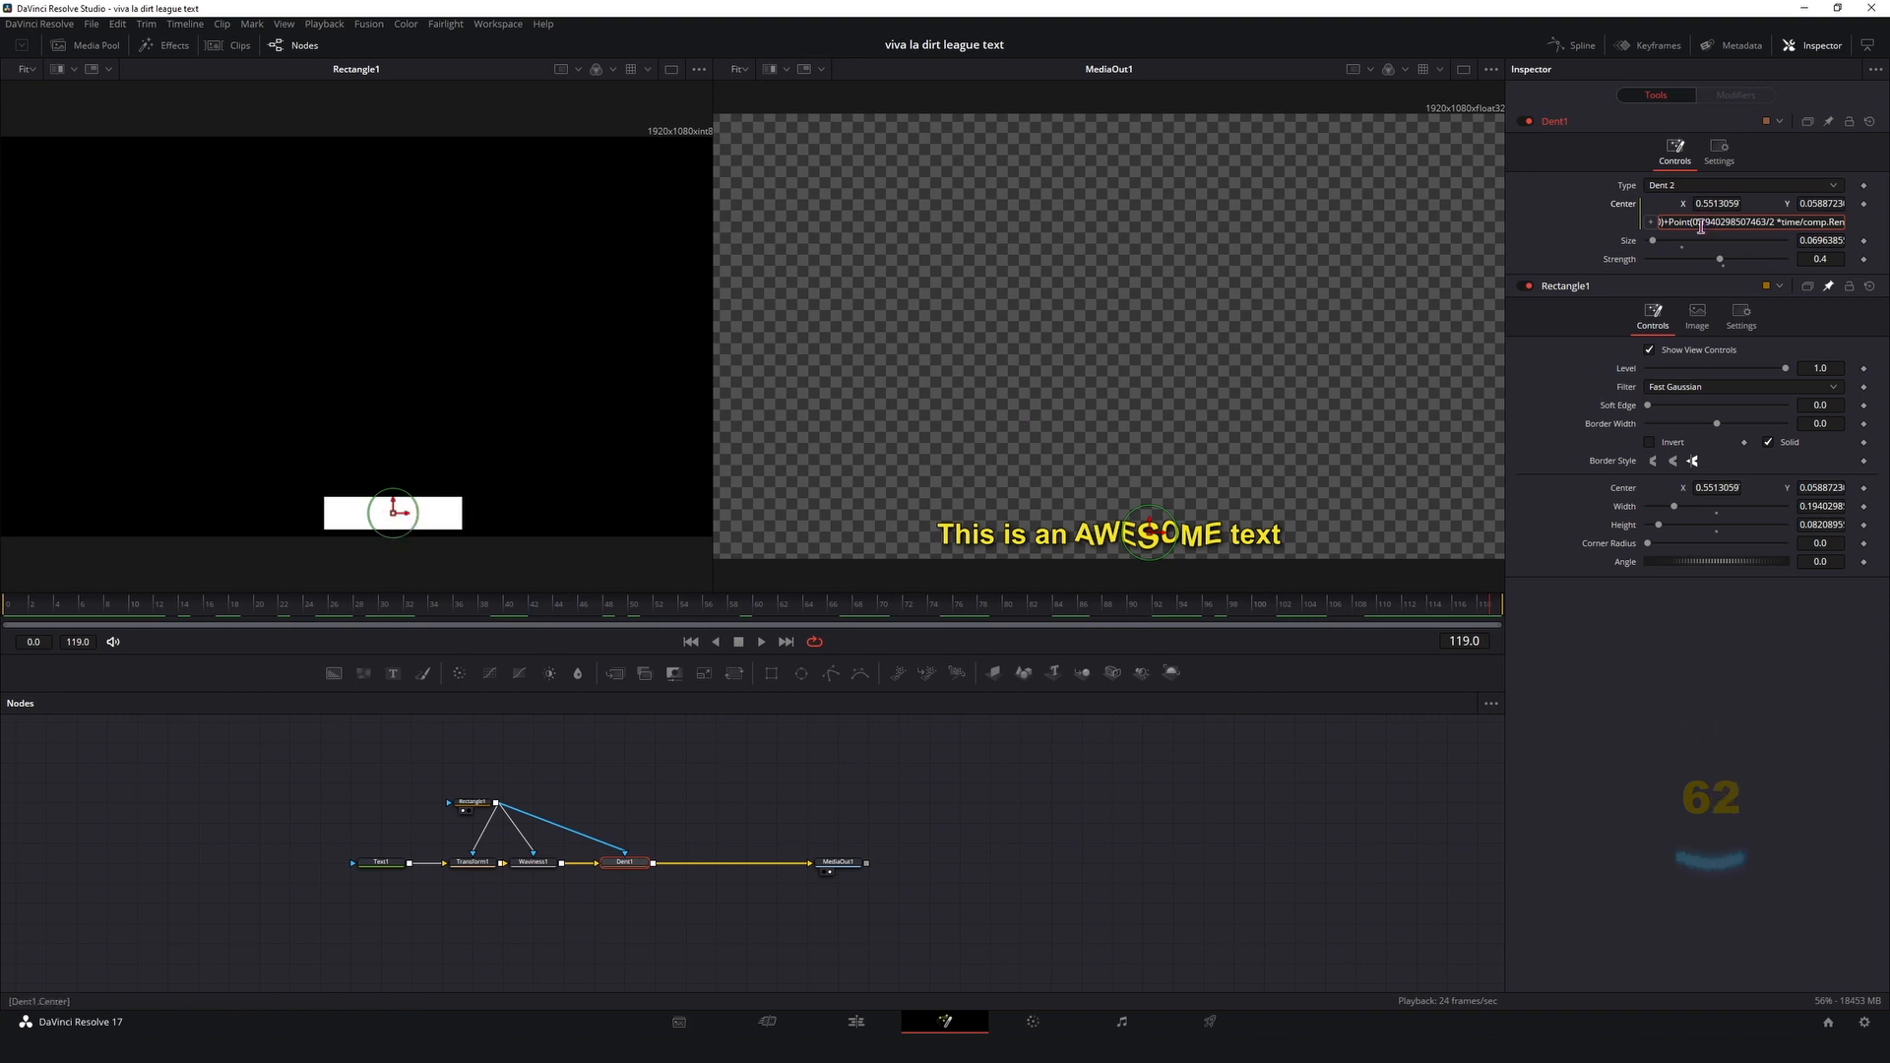
key("Left")
type("2*")
key("BackSpace")
key("BackSpace")
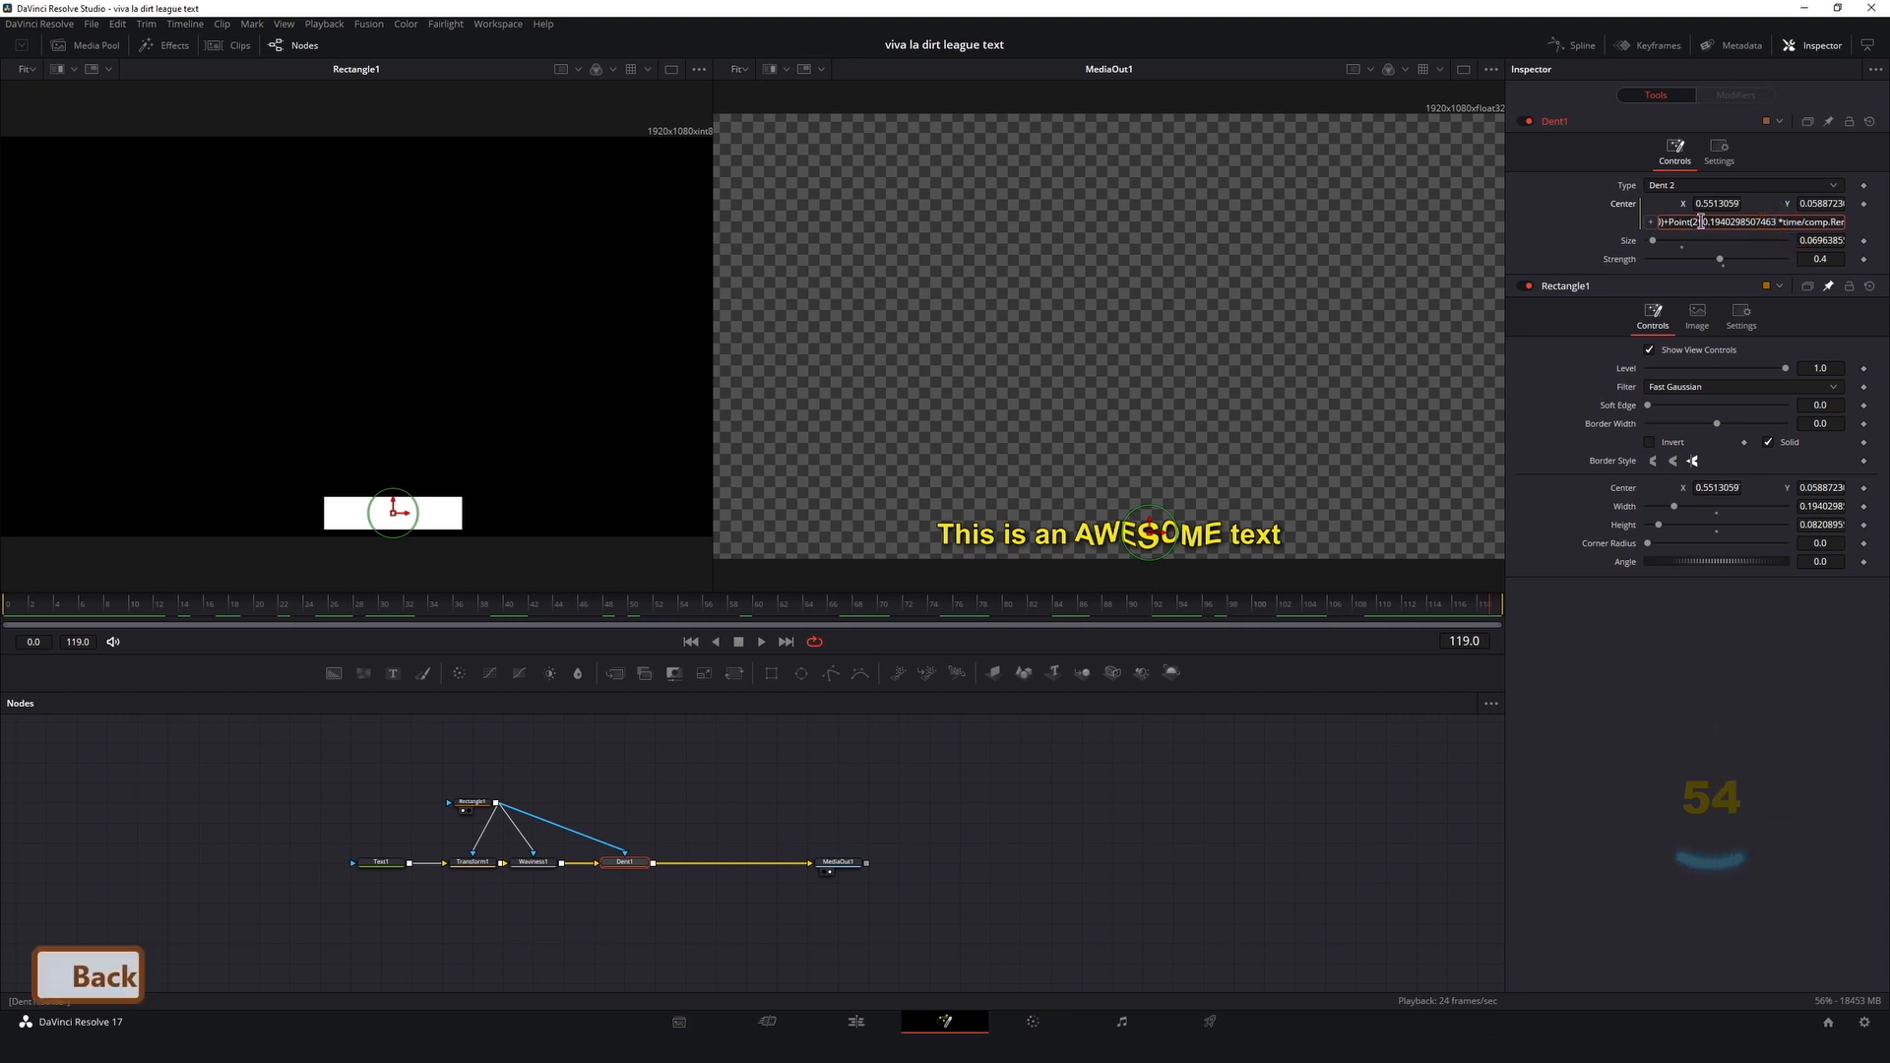
key("BackSpace")
key("BackSpace")
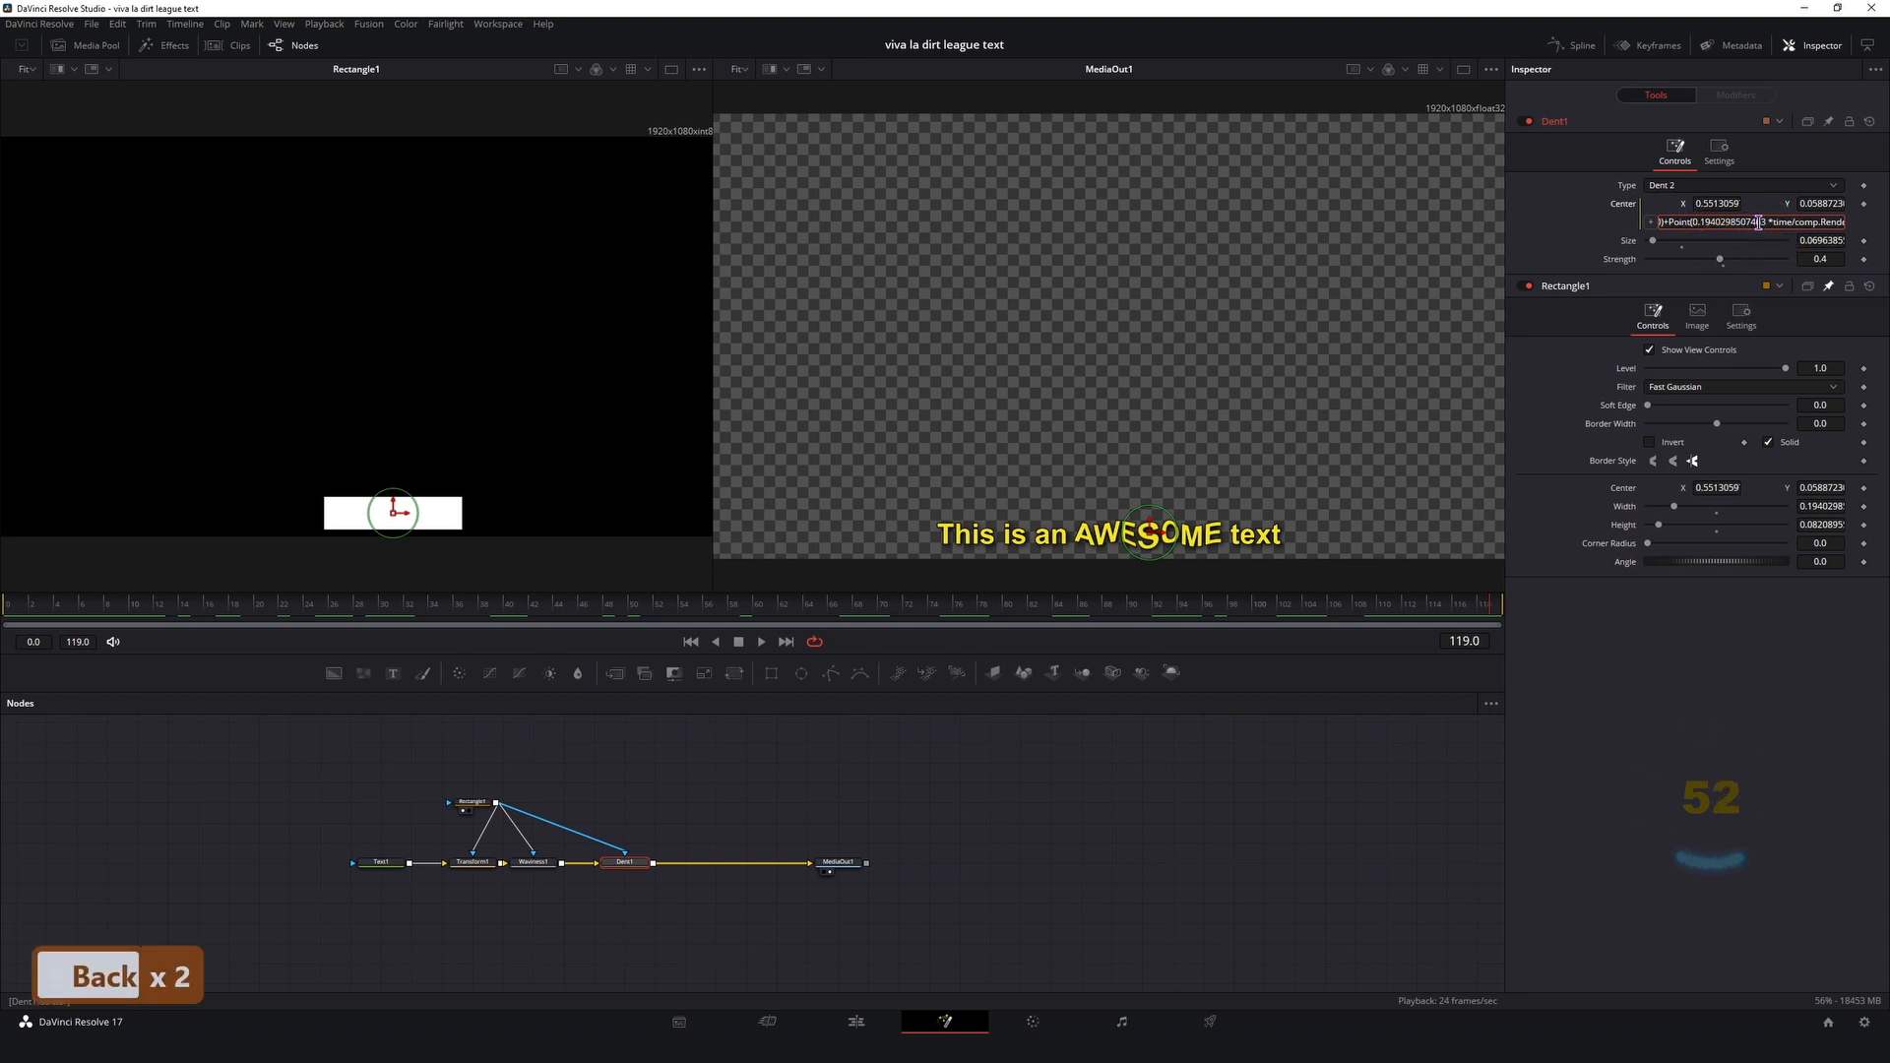
left_click(1068, 813)
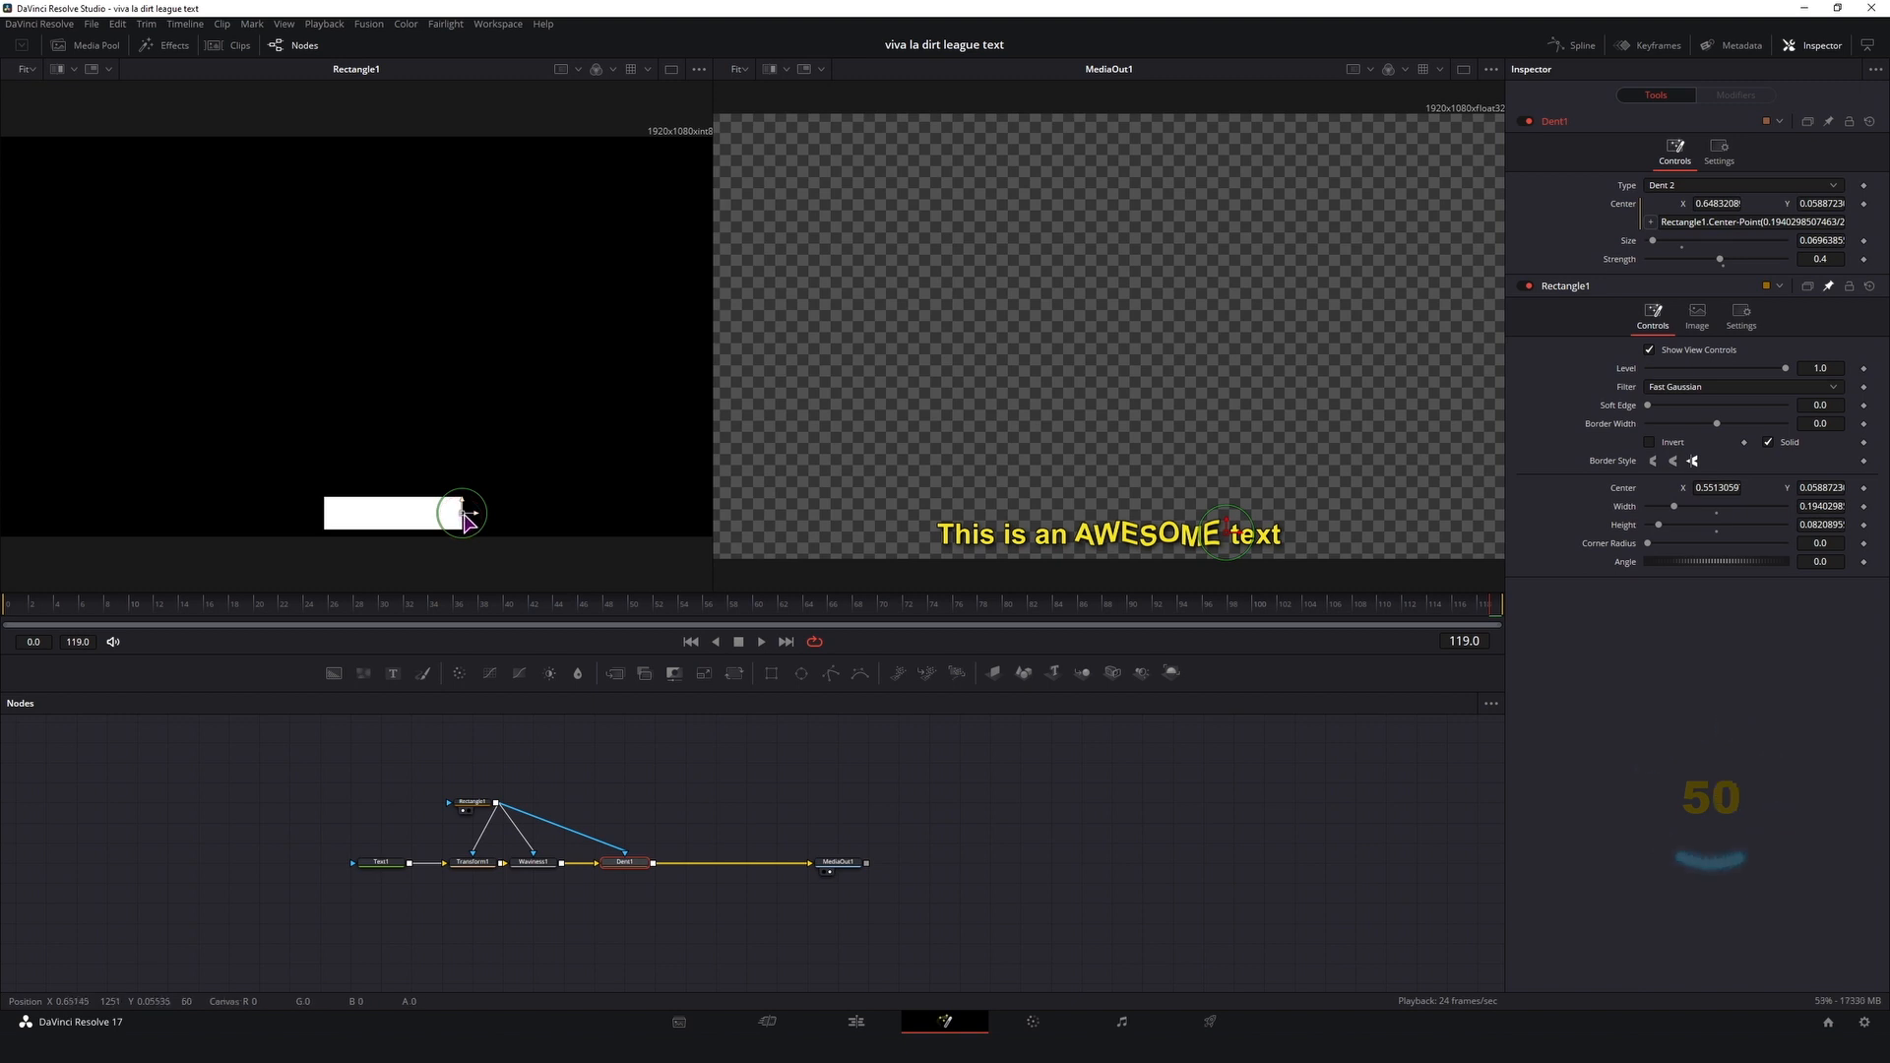
Step: Play the animation from frame 0 to check how the dent travels across the rectangle mask
left_click(14, 610)
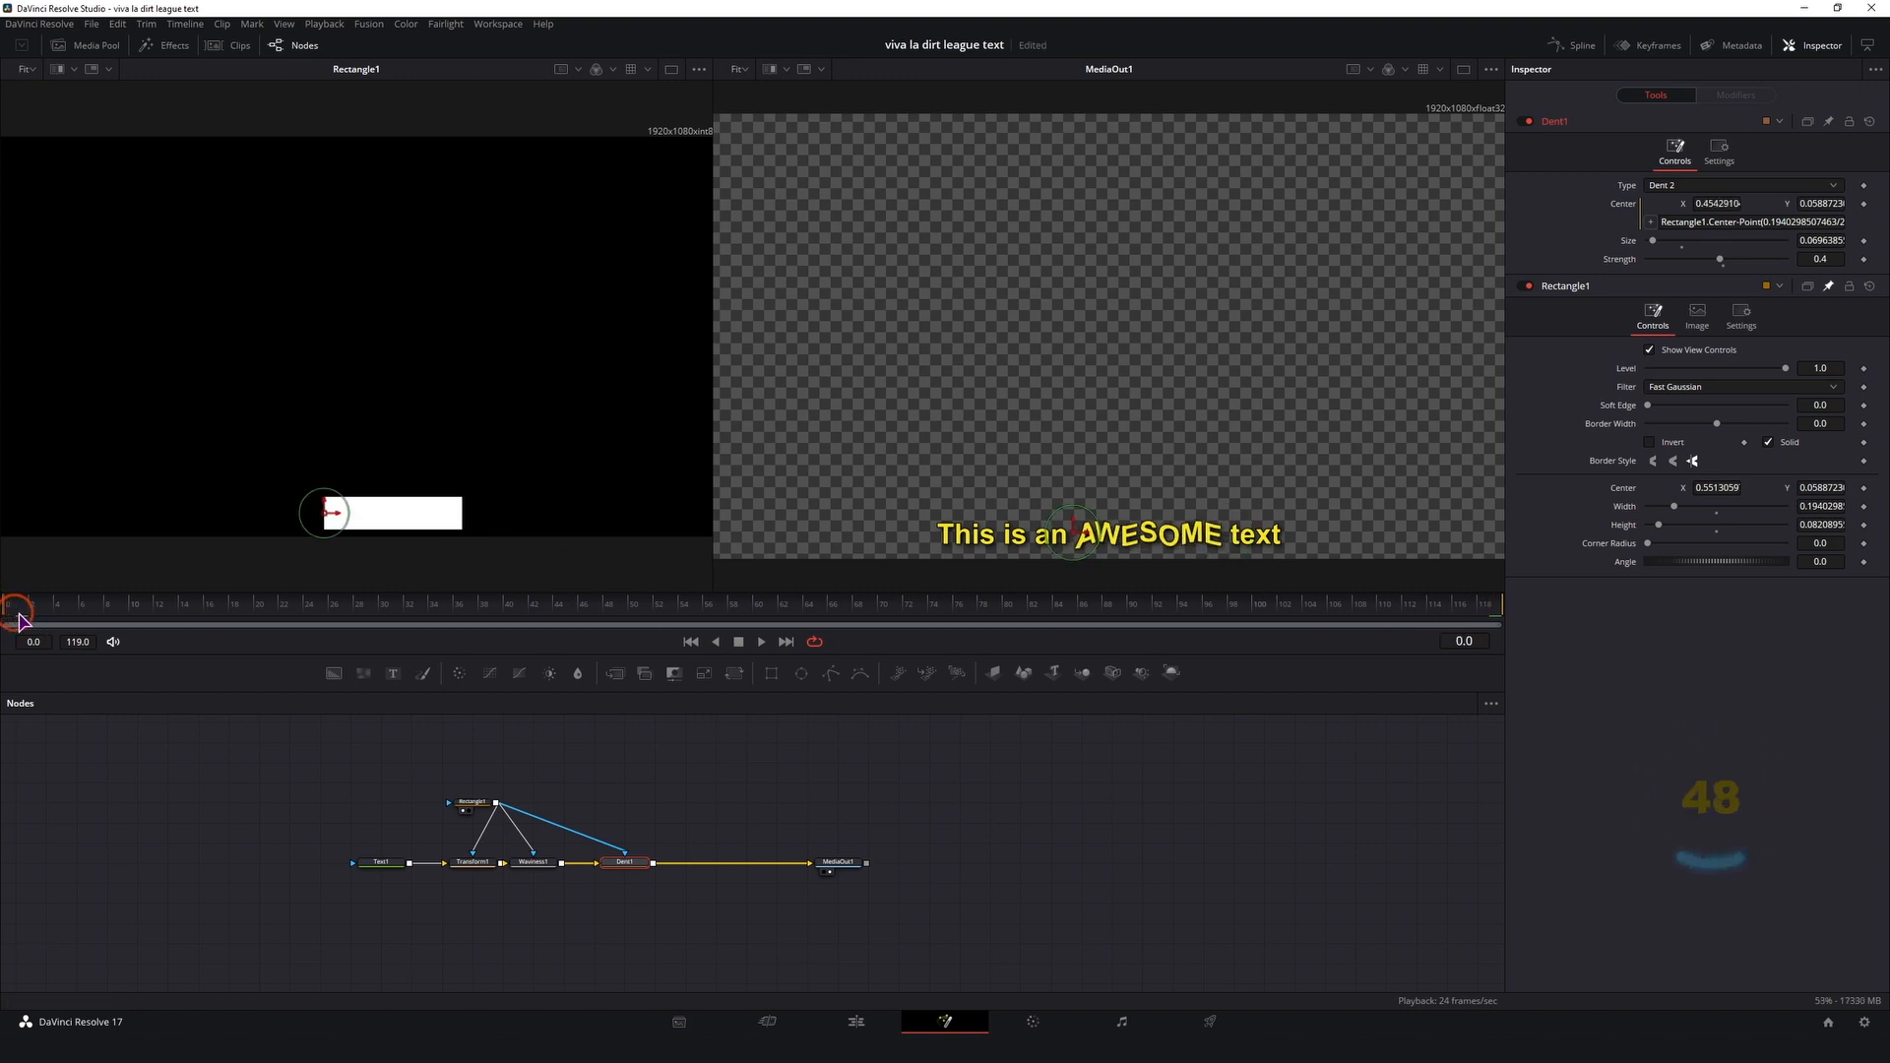
key("space")
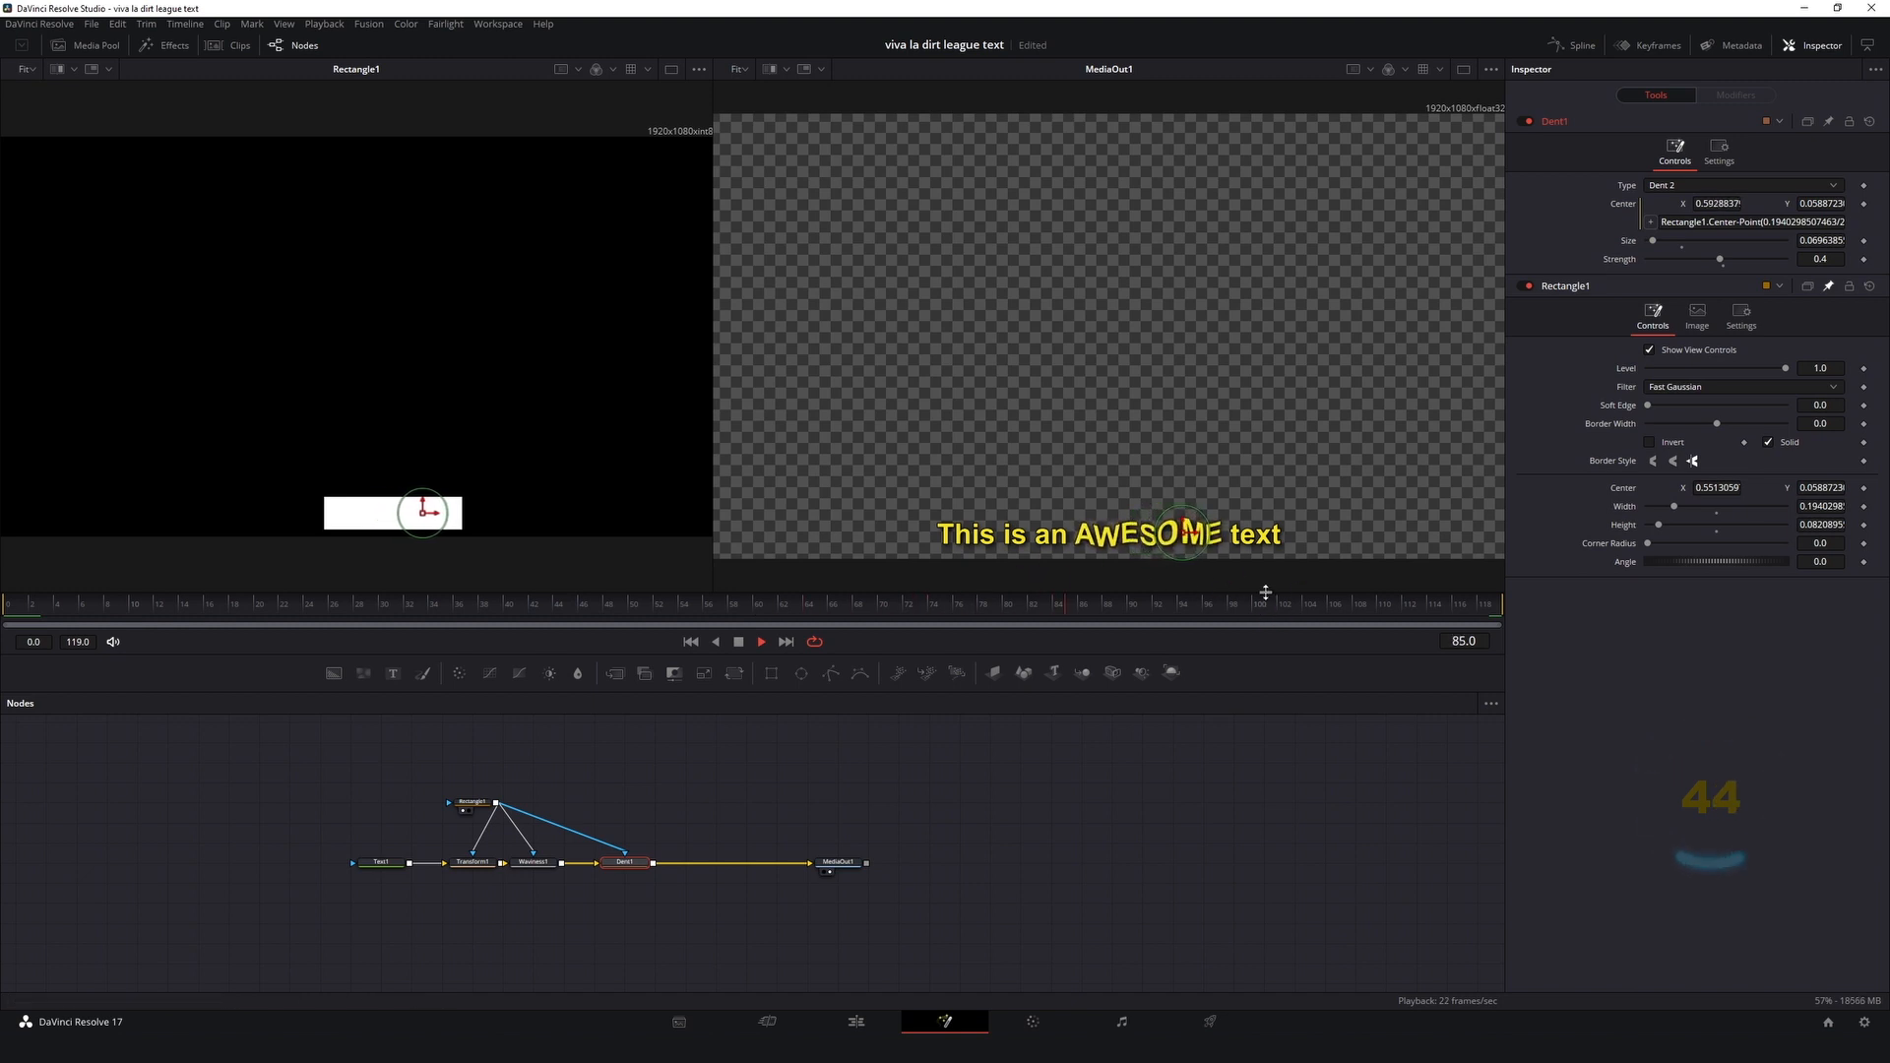
key("space")
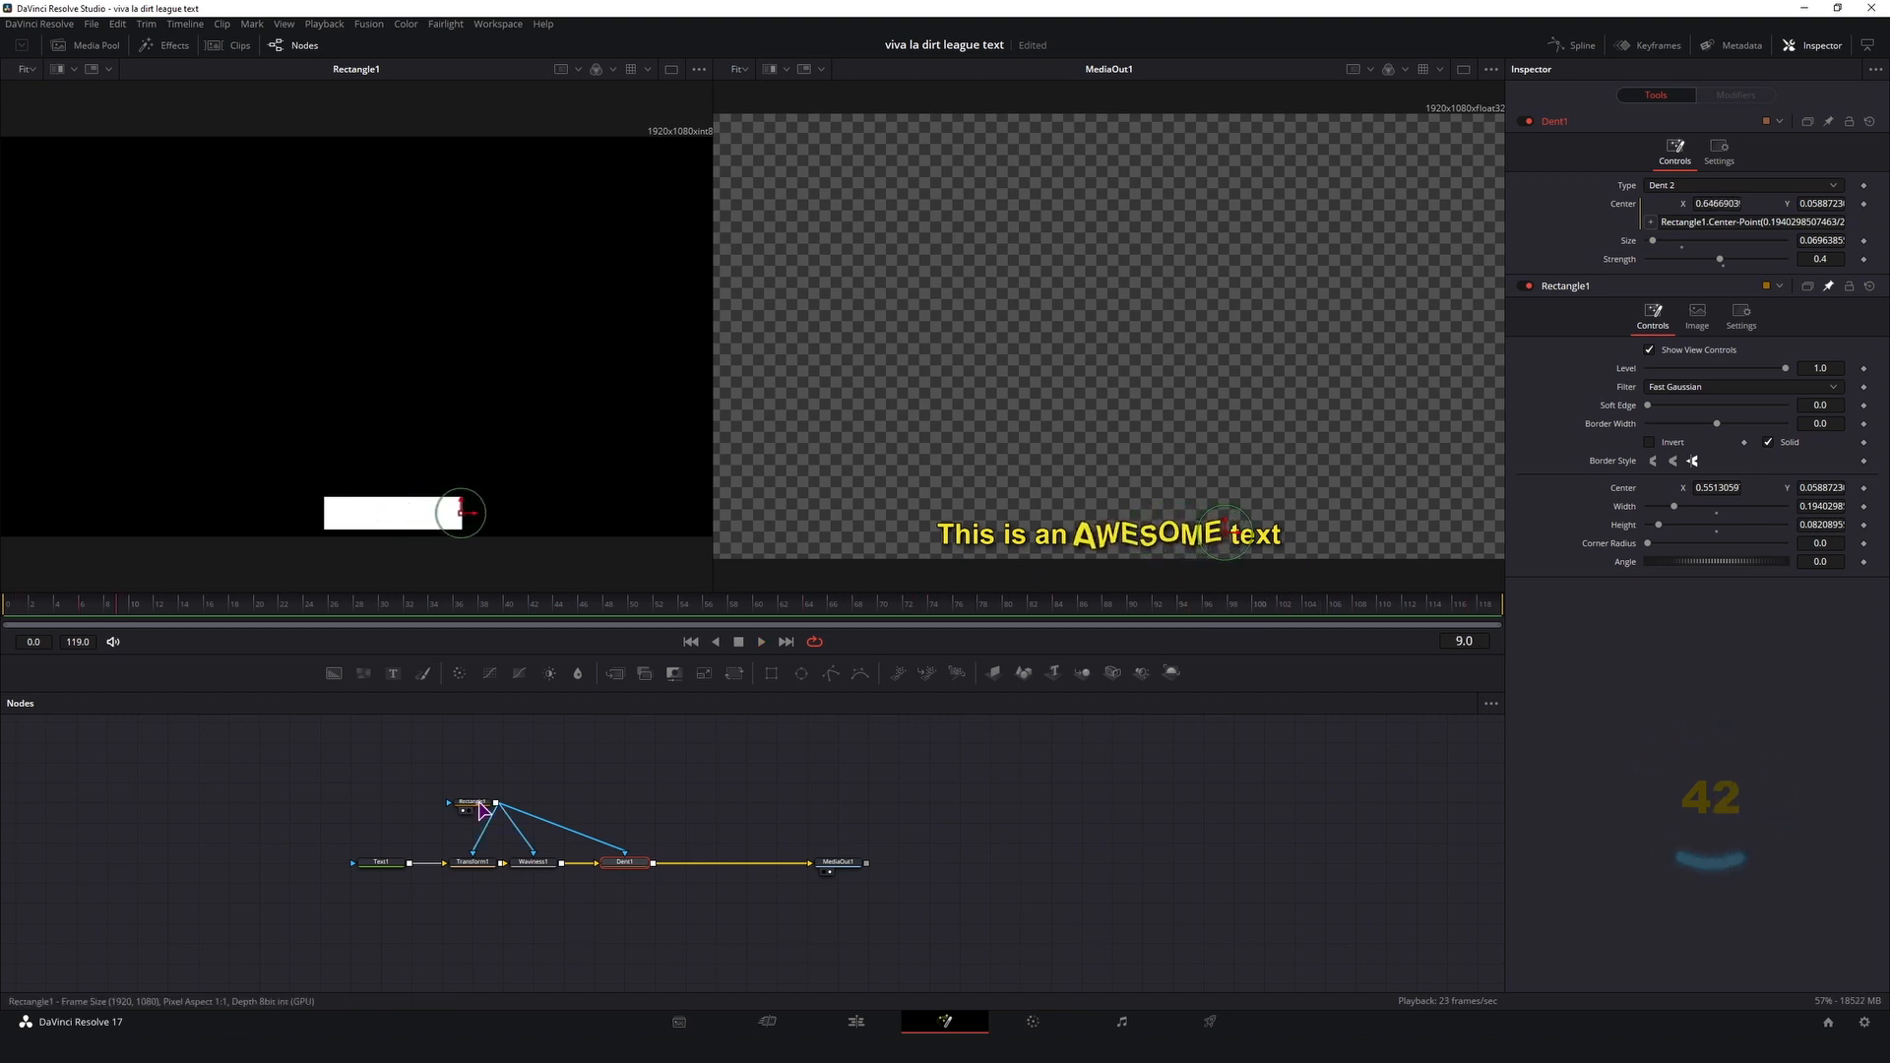
Step: Widen the Rectangle1 mask to about 0.331 and scrub the first frames with Dent1 selected to check the dent's starting position
left_click(480, 804)
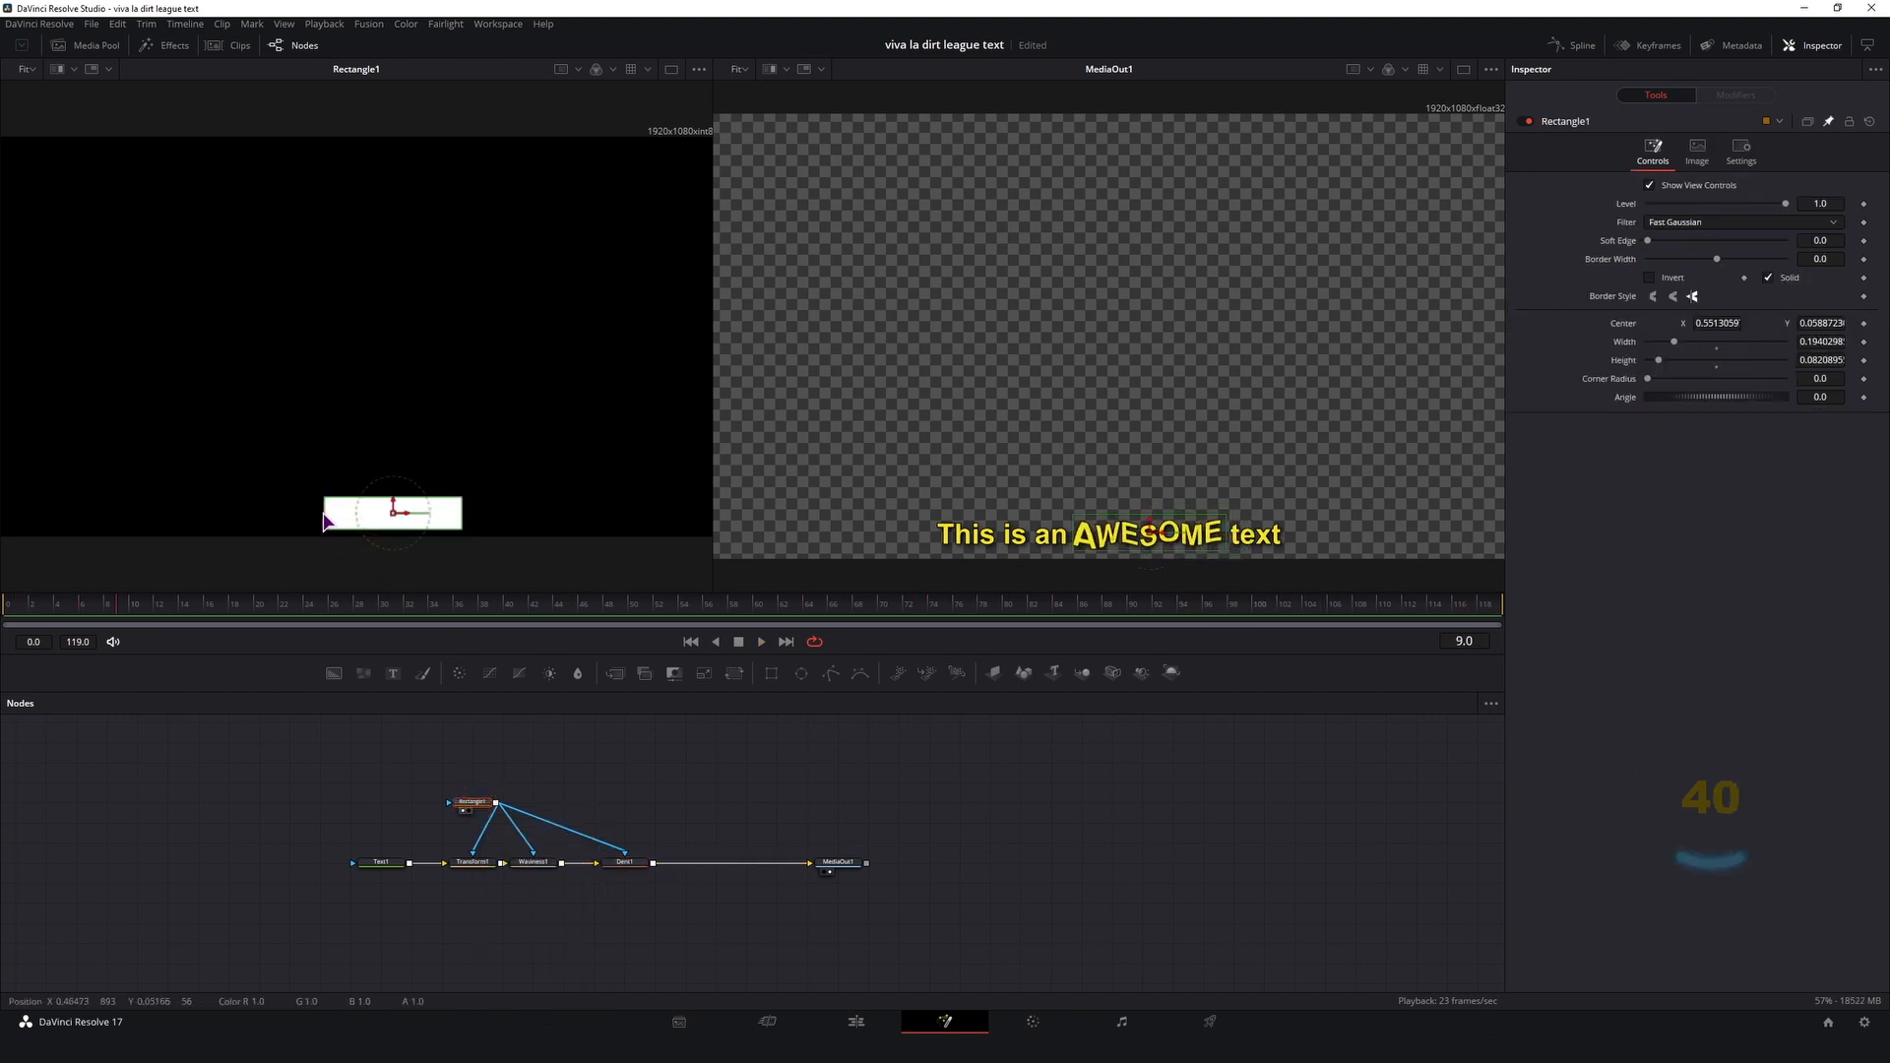
left_click_drag(325, 517, 276, 513)
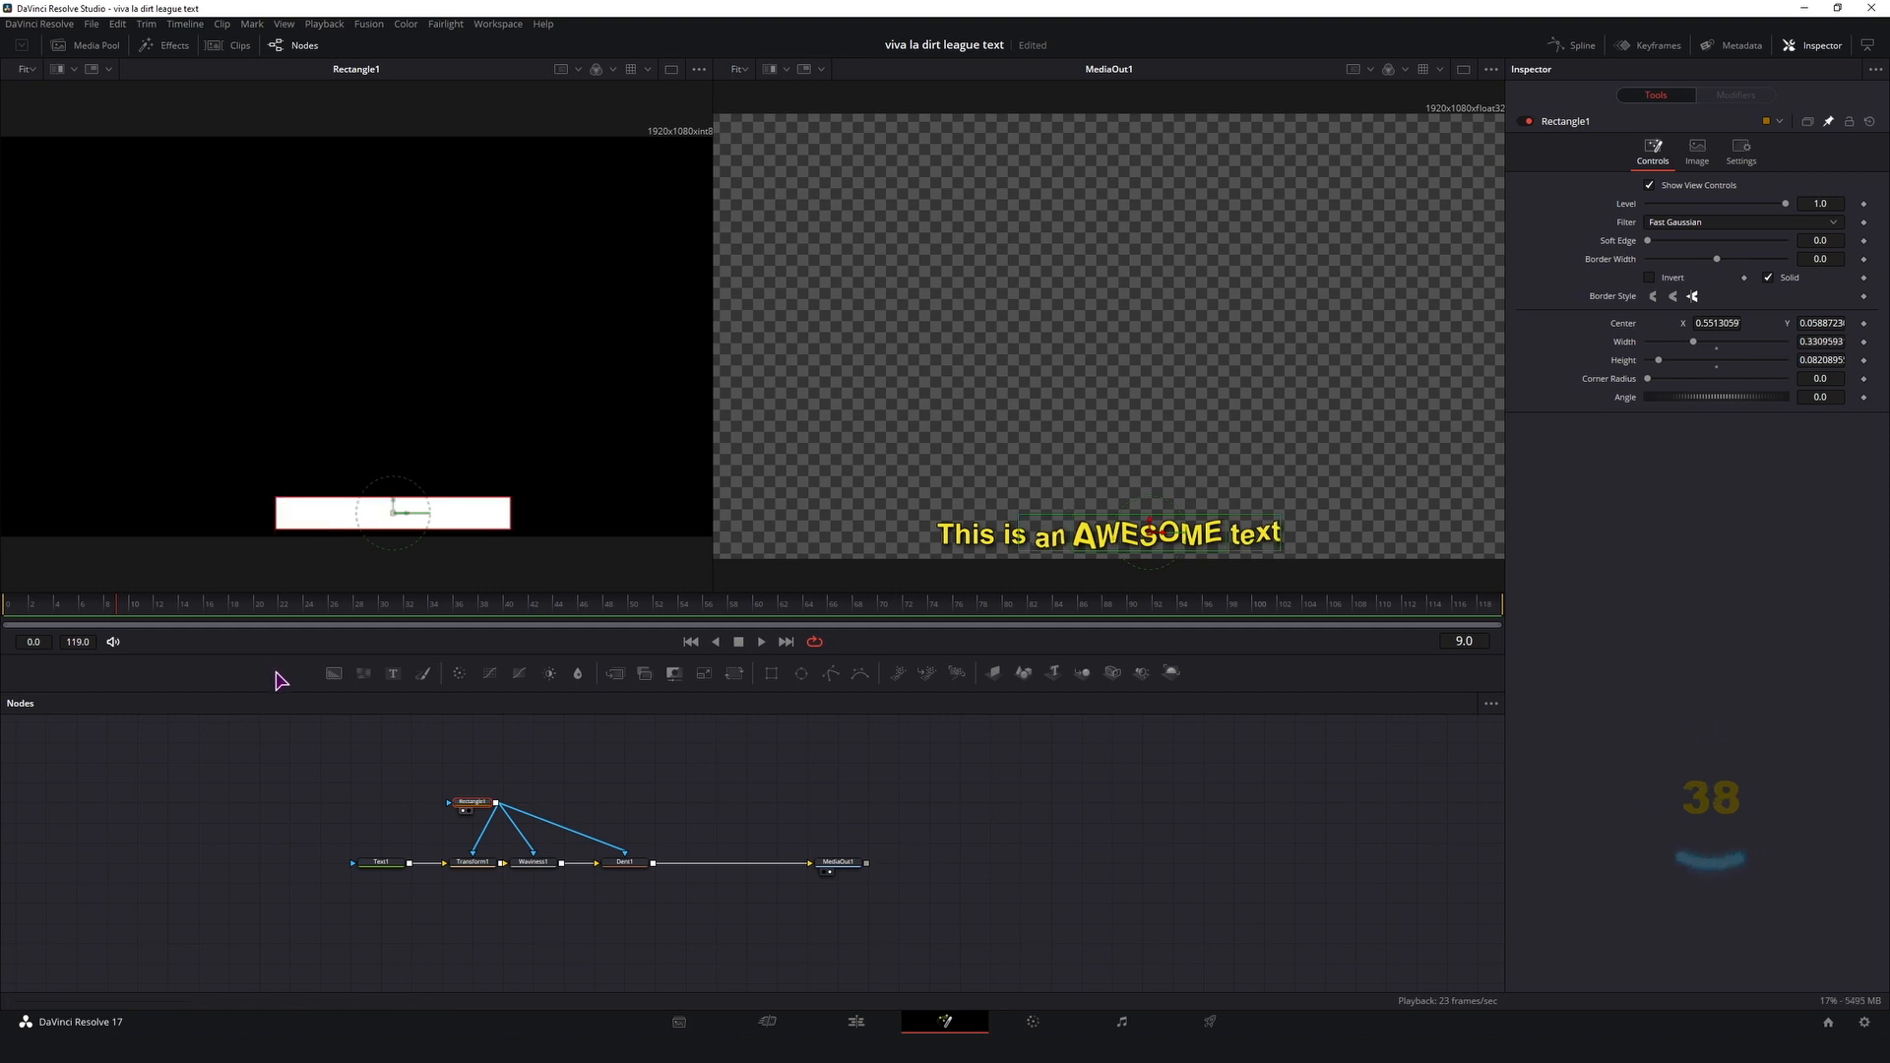
left_click(39, 607)
left_click(622, 865)
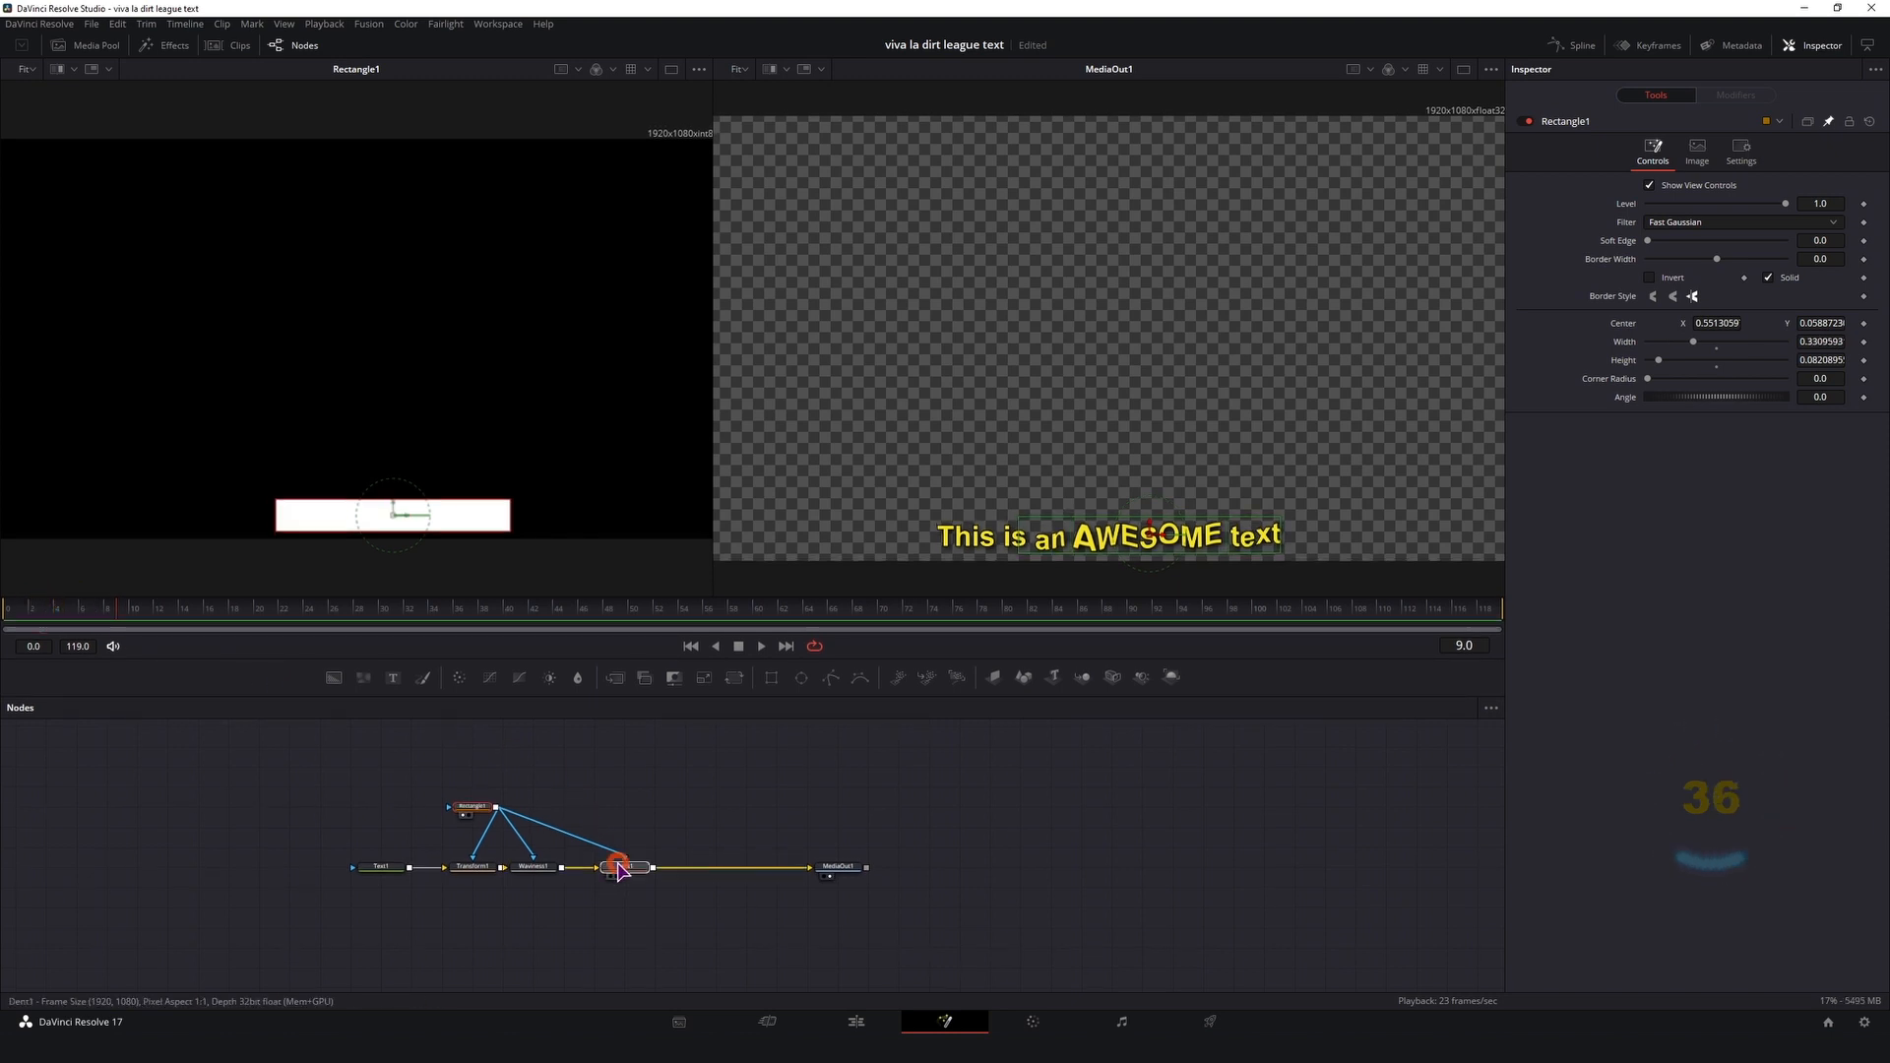
left_click(18, 611)
left_click_drag(17, 610, 103, 633)
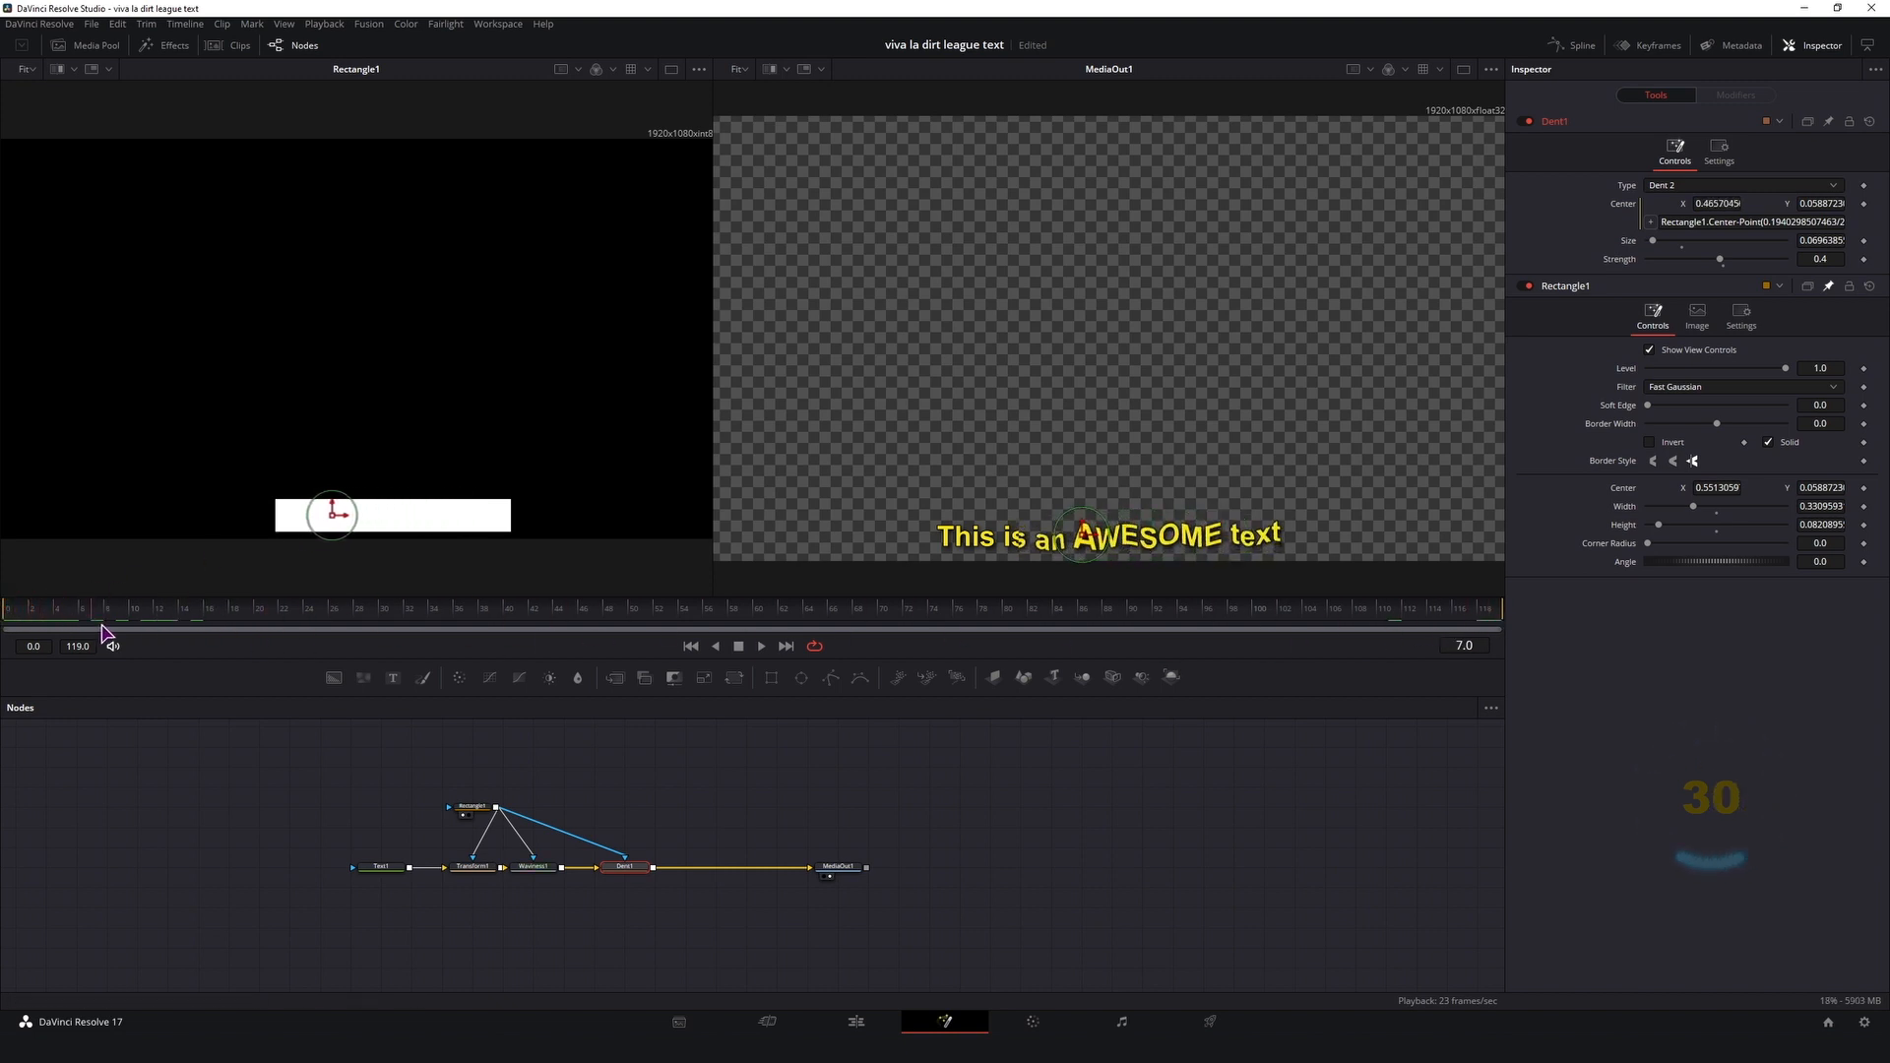
Step: Replace the fixed width in the first Point of Dent1's Center expression with a link to Rectangle1.Width, keeping the division by two
left_click(1772, 224)
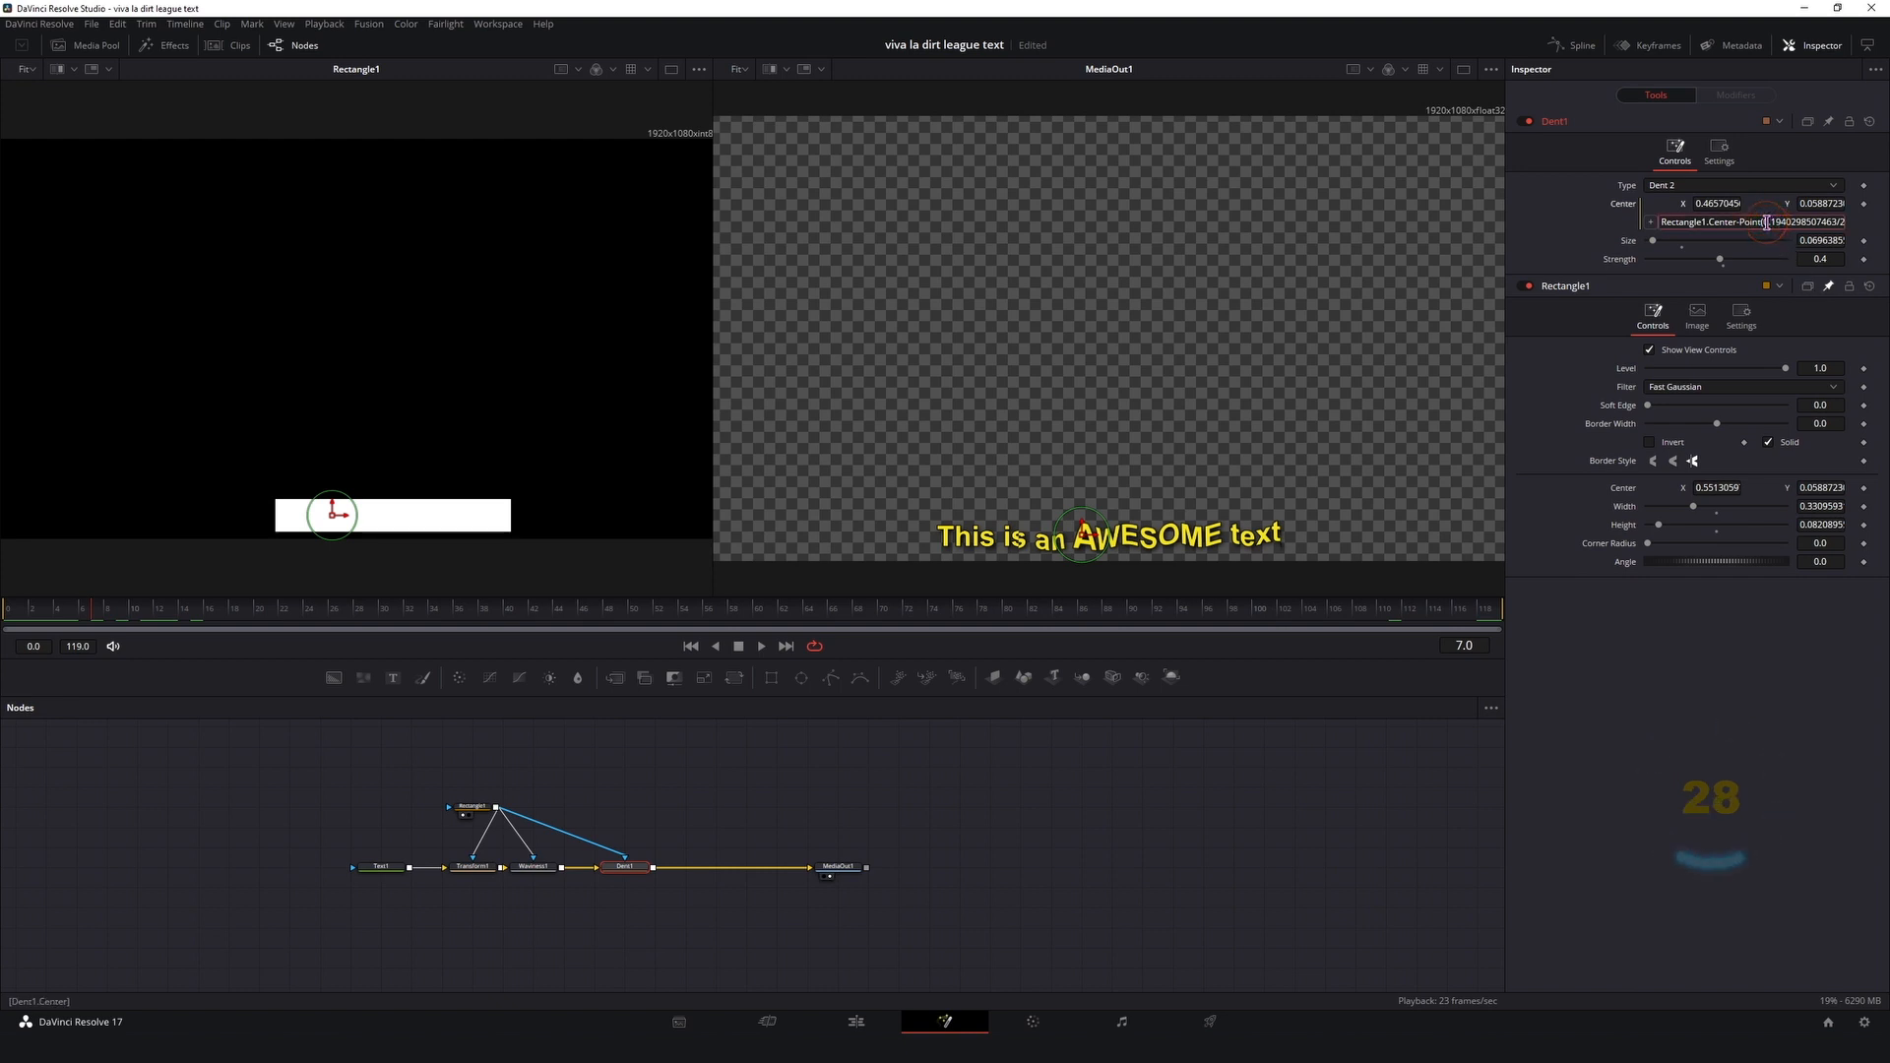
left_click(1819, 222)
key("Left")
key("Left")
key("Left")
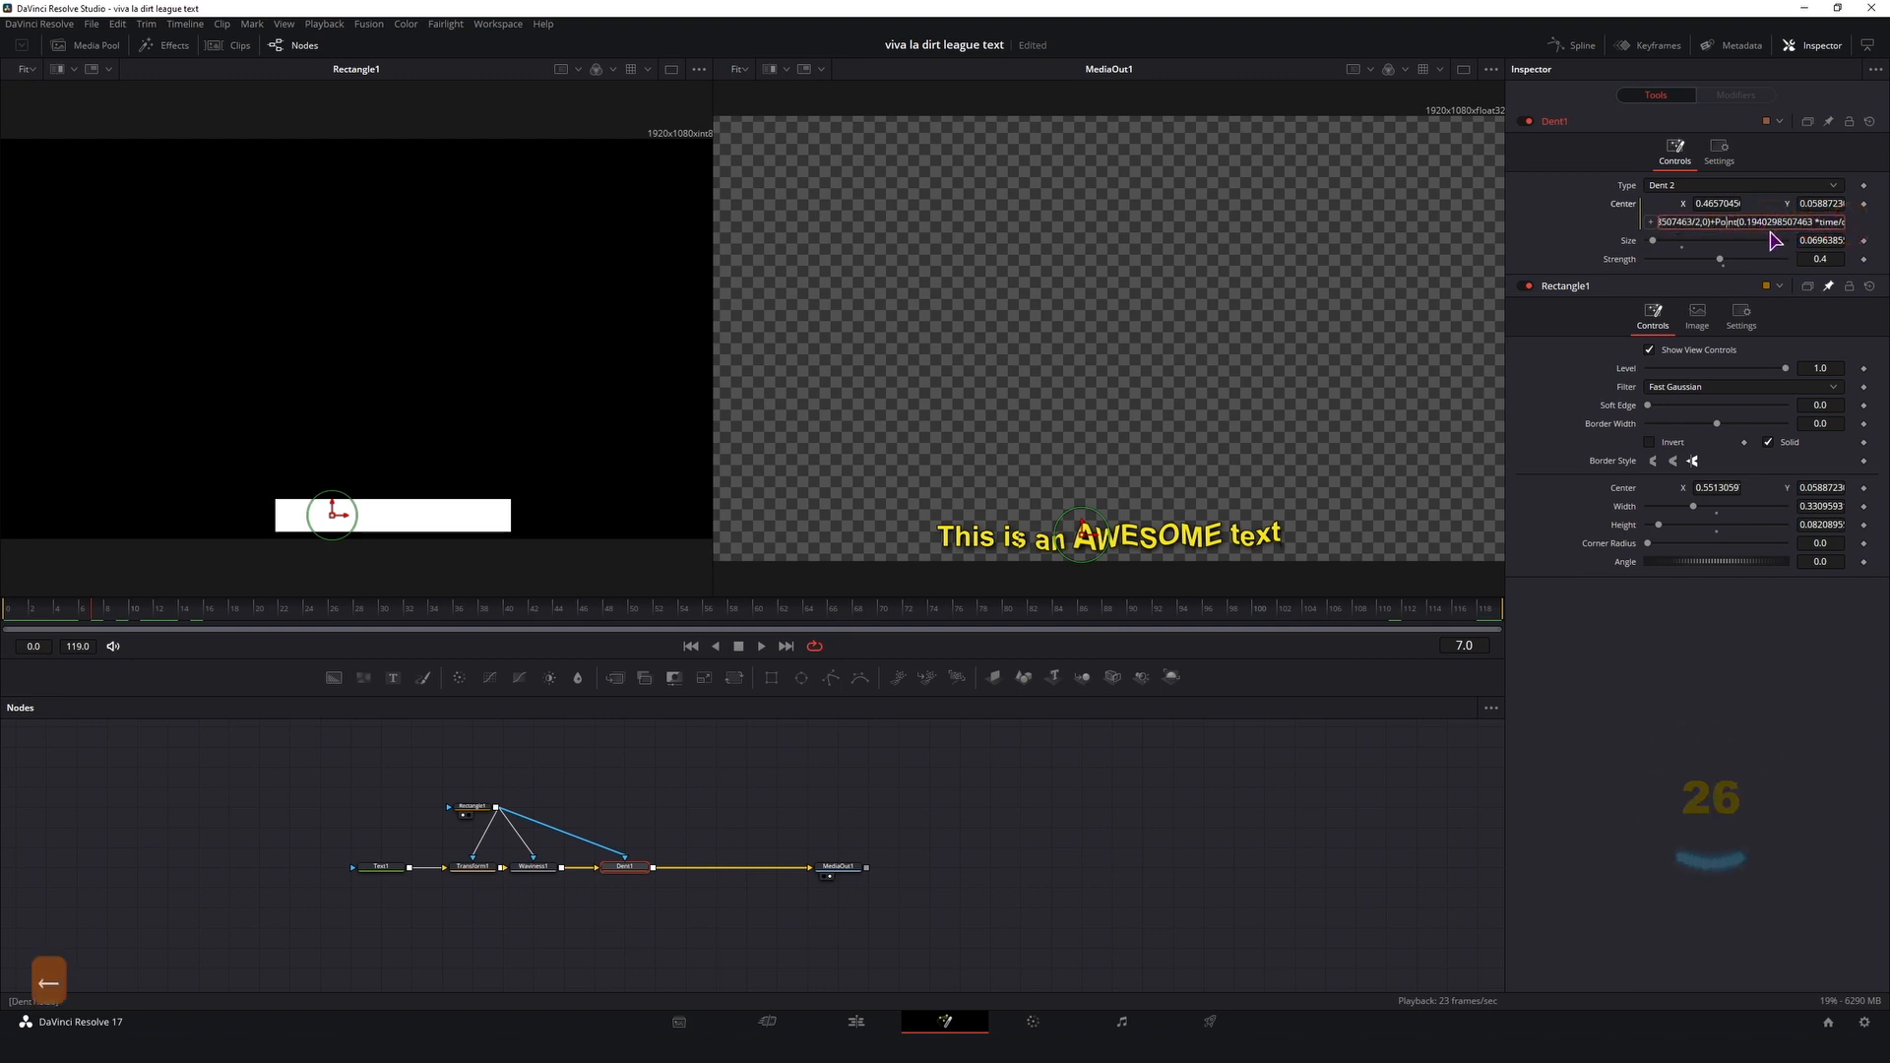
key("Left")
key("Left")
key("Left")
key("Left")
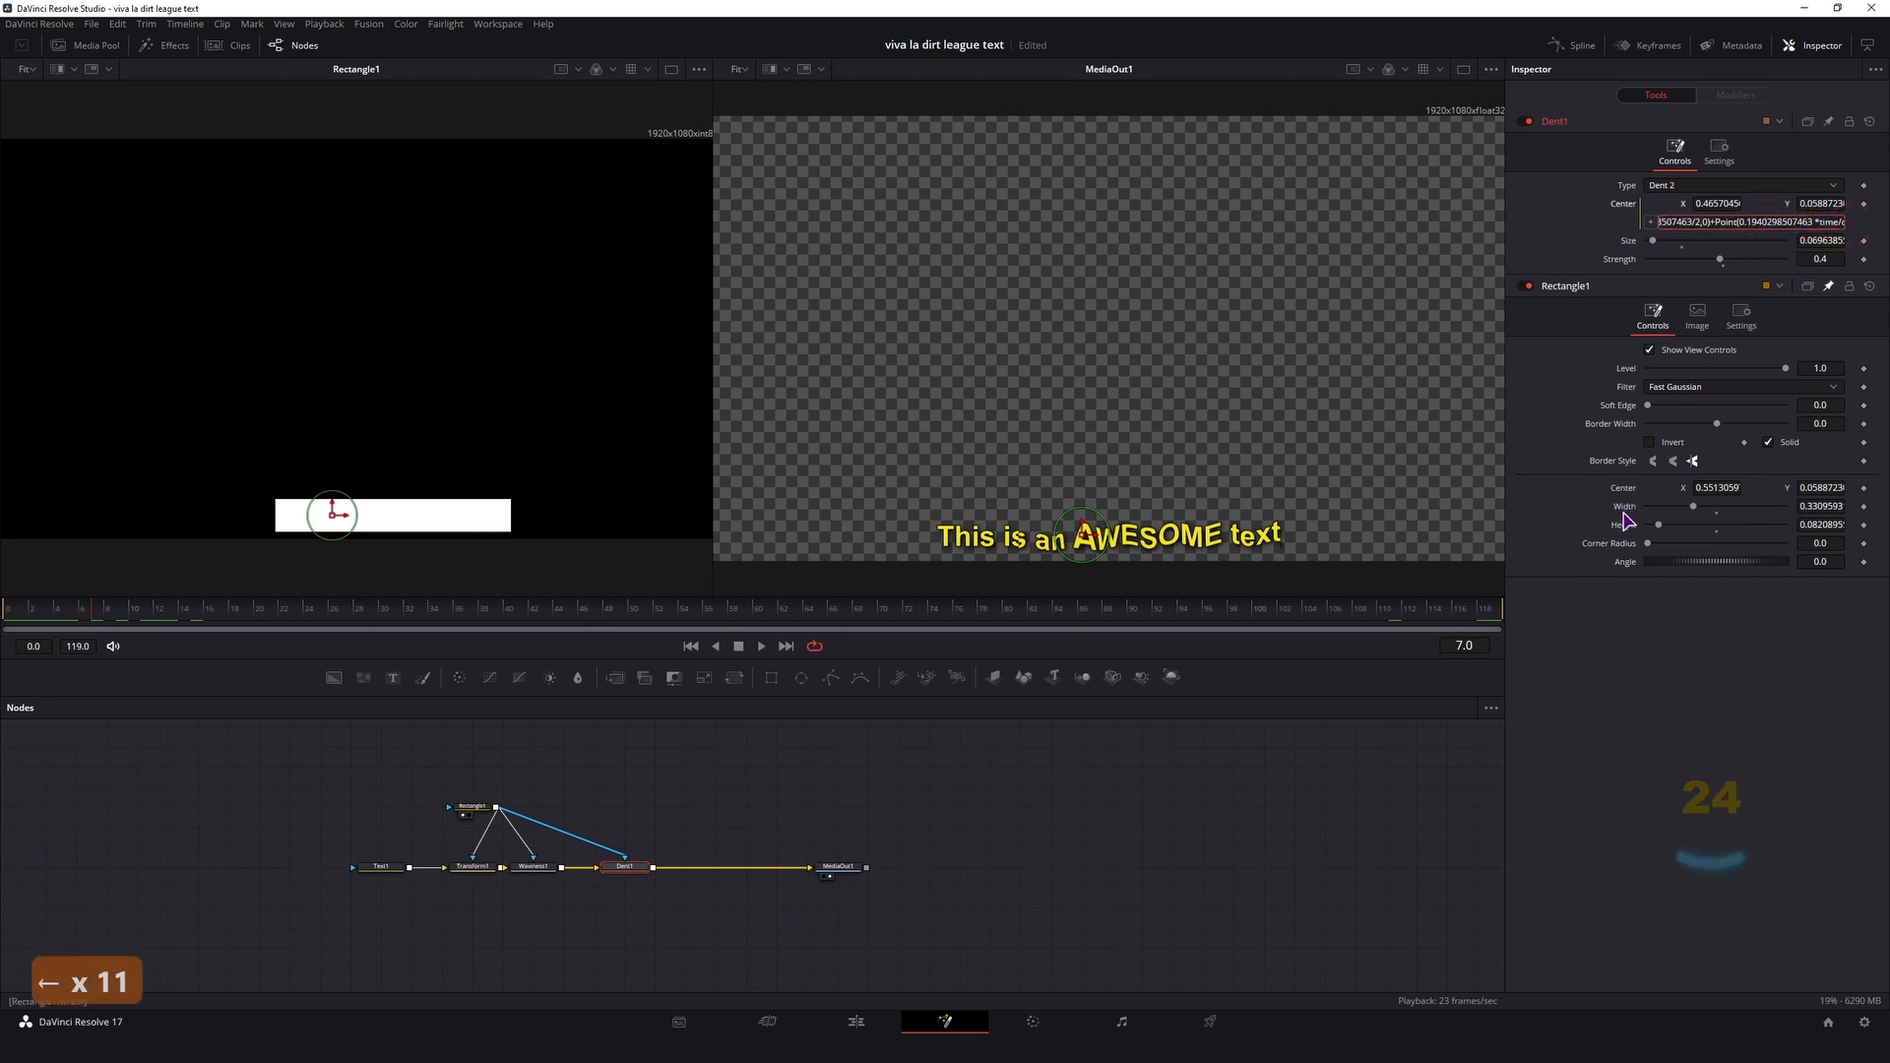
key("Left")
key("Left")
key("Left")
key("Left")
key("Left")
key("Left")
key("Left")
key("Left")
key("Left")
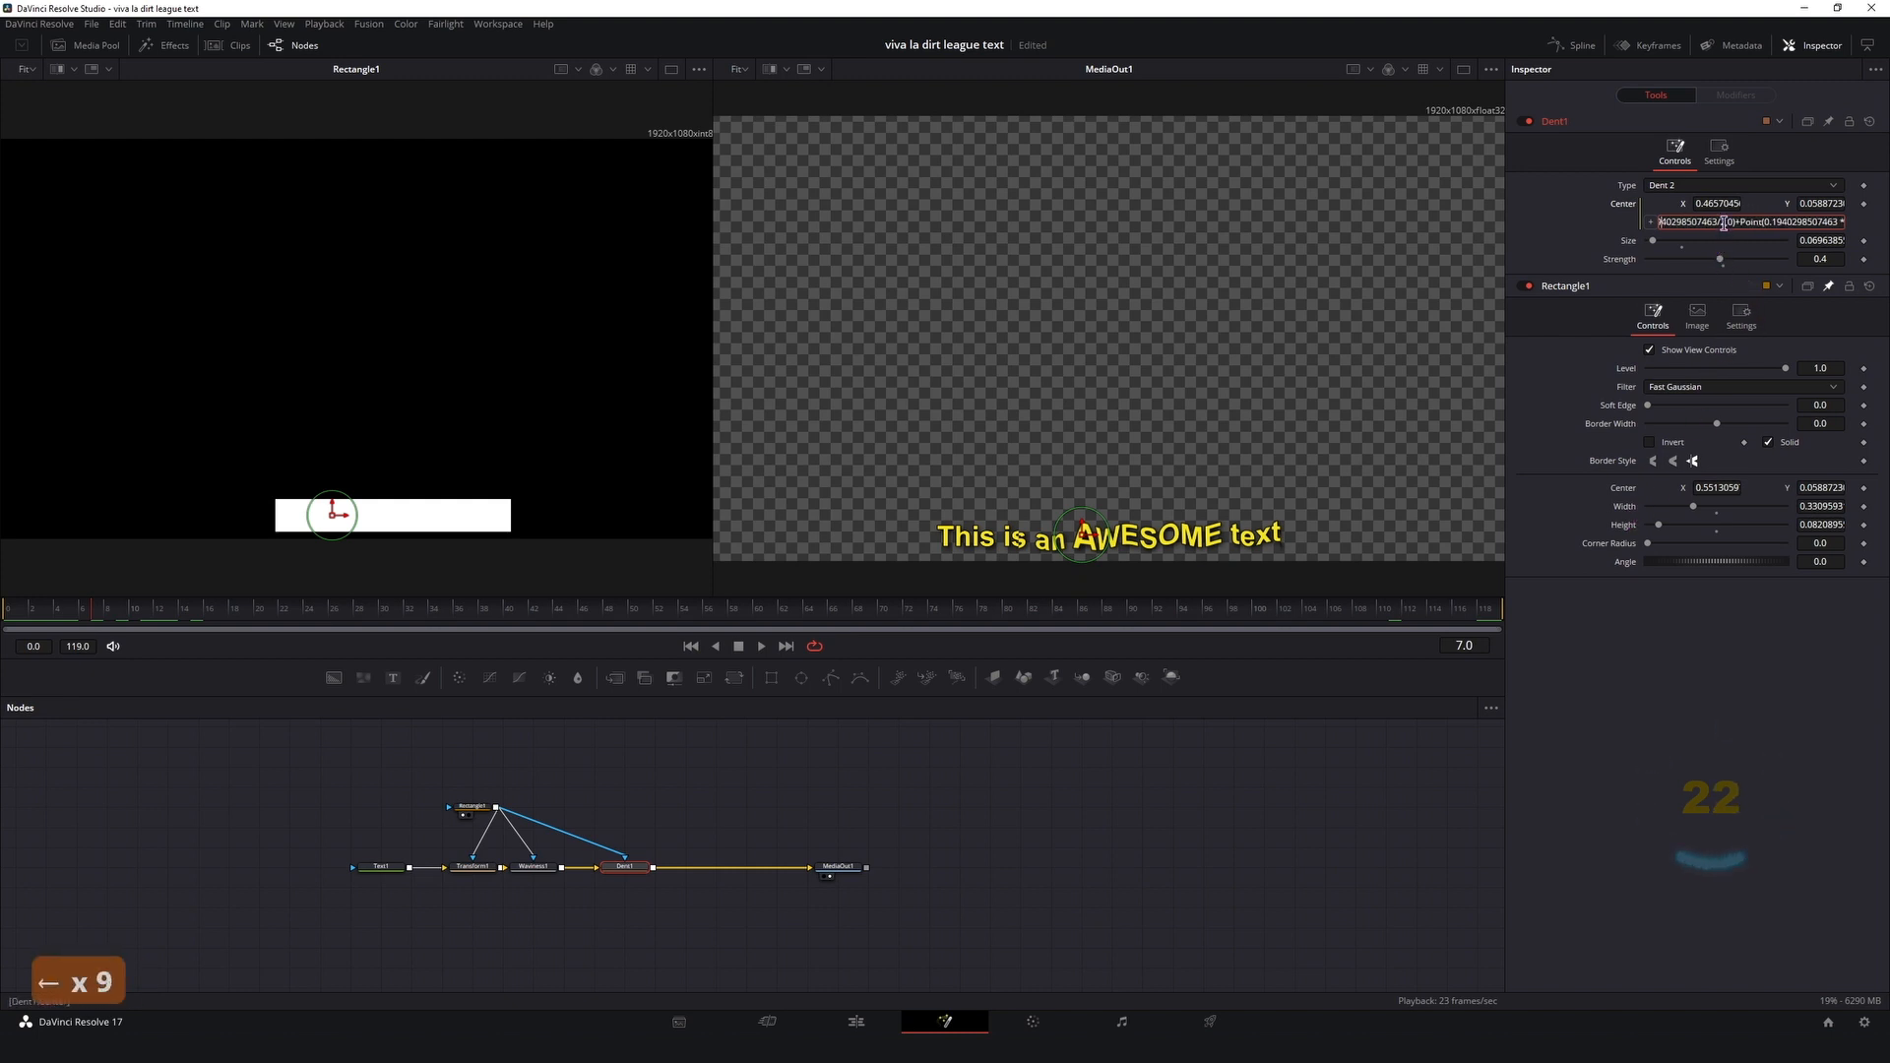
key("BackSpace")
key("BackSpace")
key("BackSpace")
key("BackSpace")
key("BackSpace")
key("BackSpace")
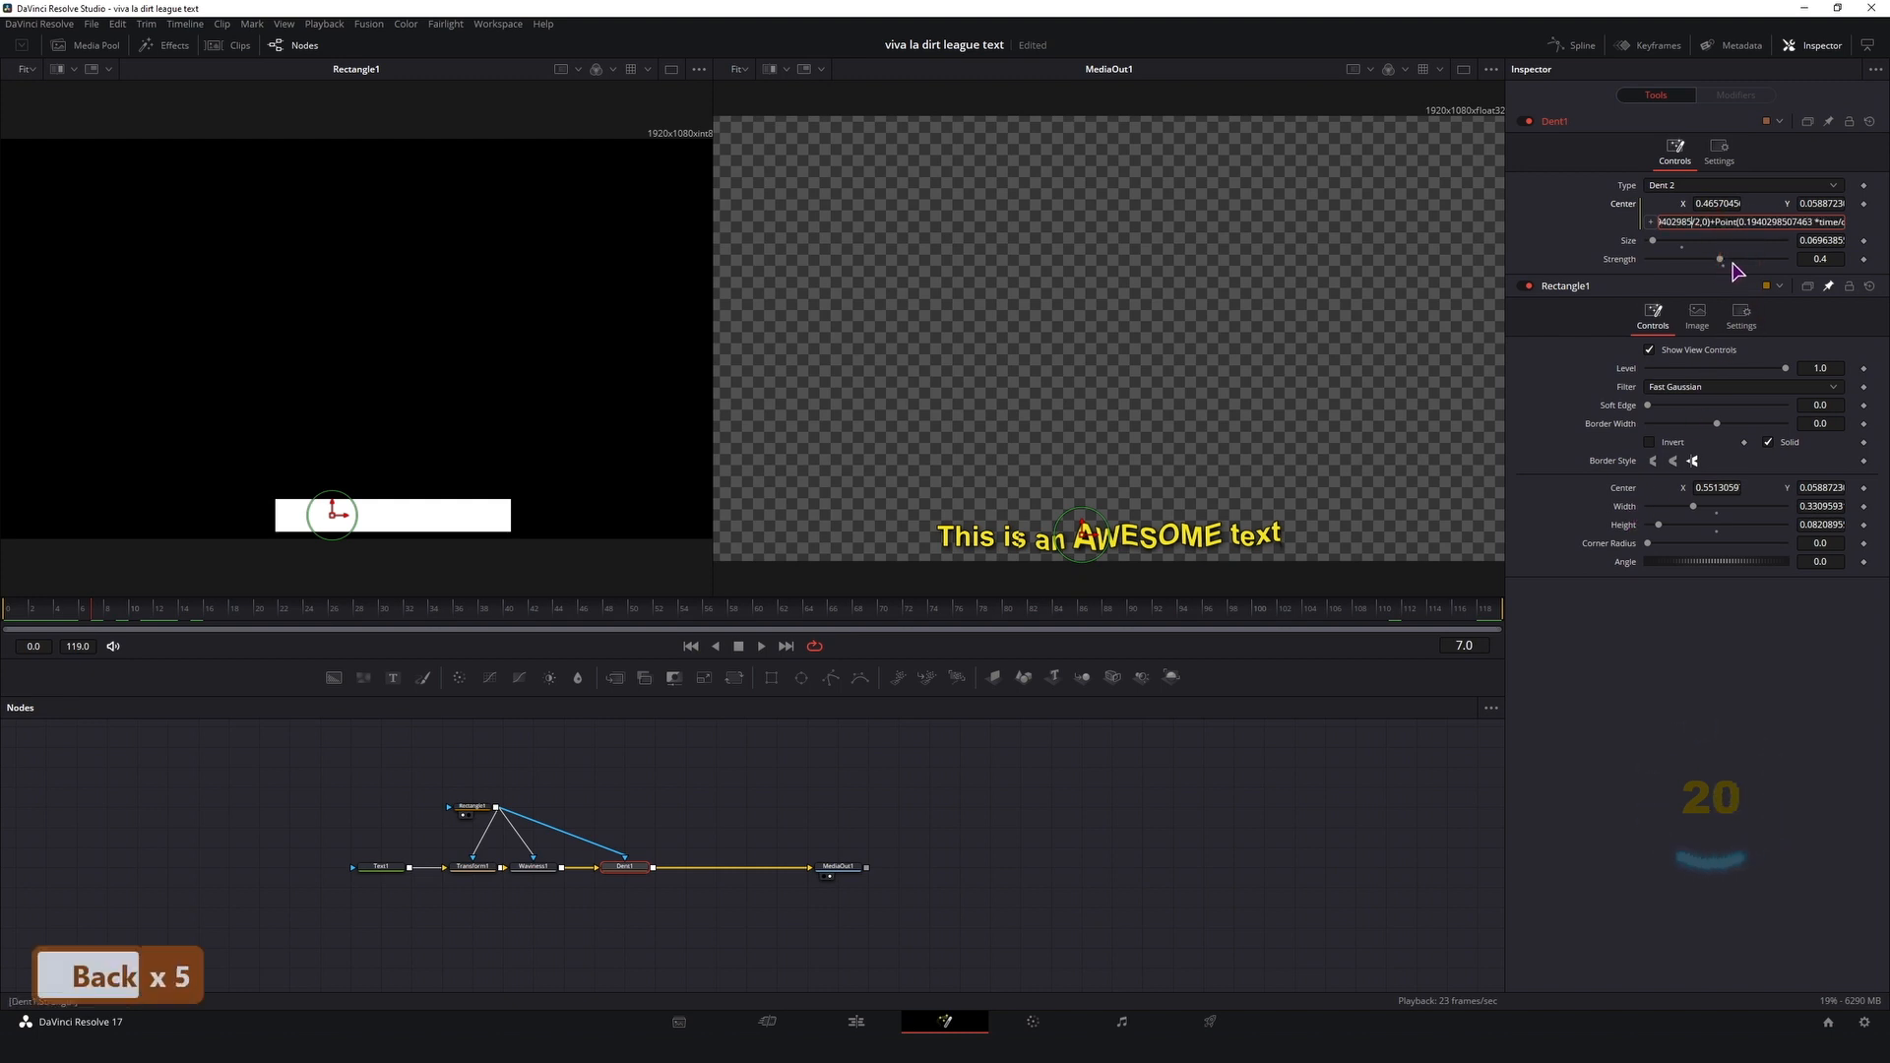
key("BackSpace")
key("BackSpace")
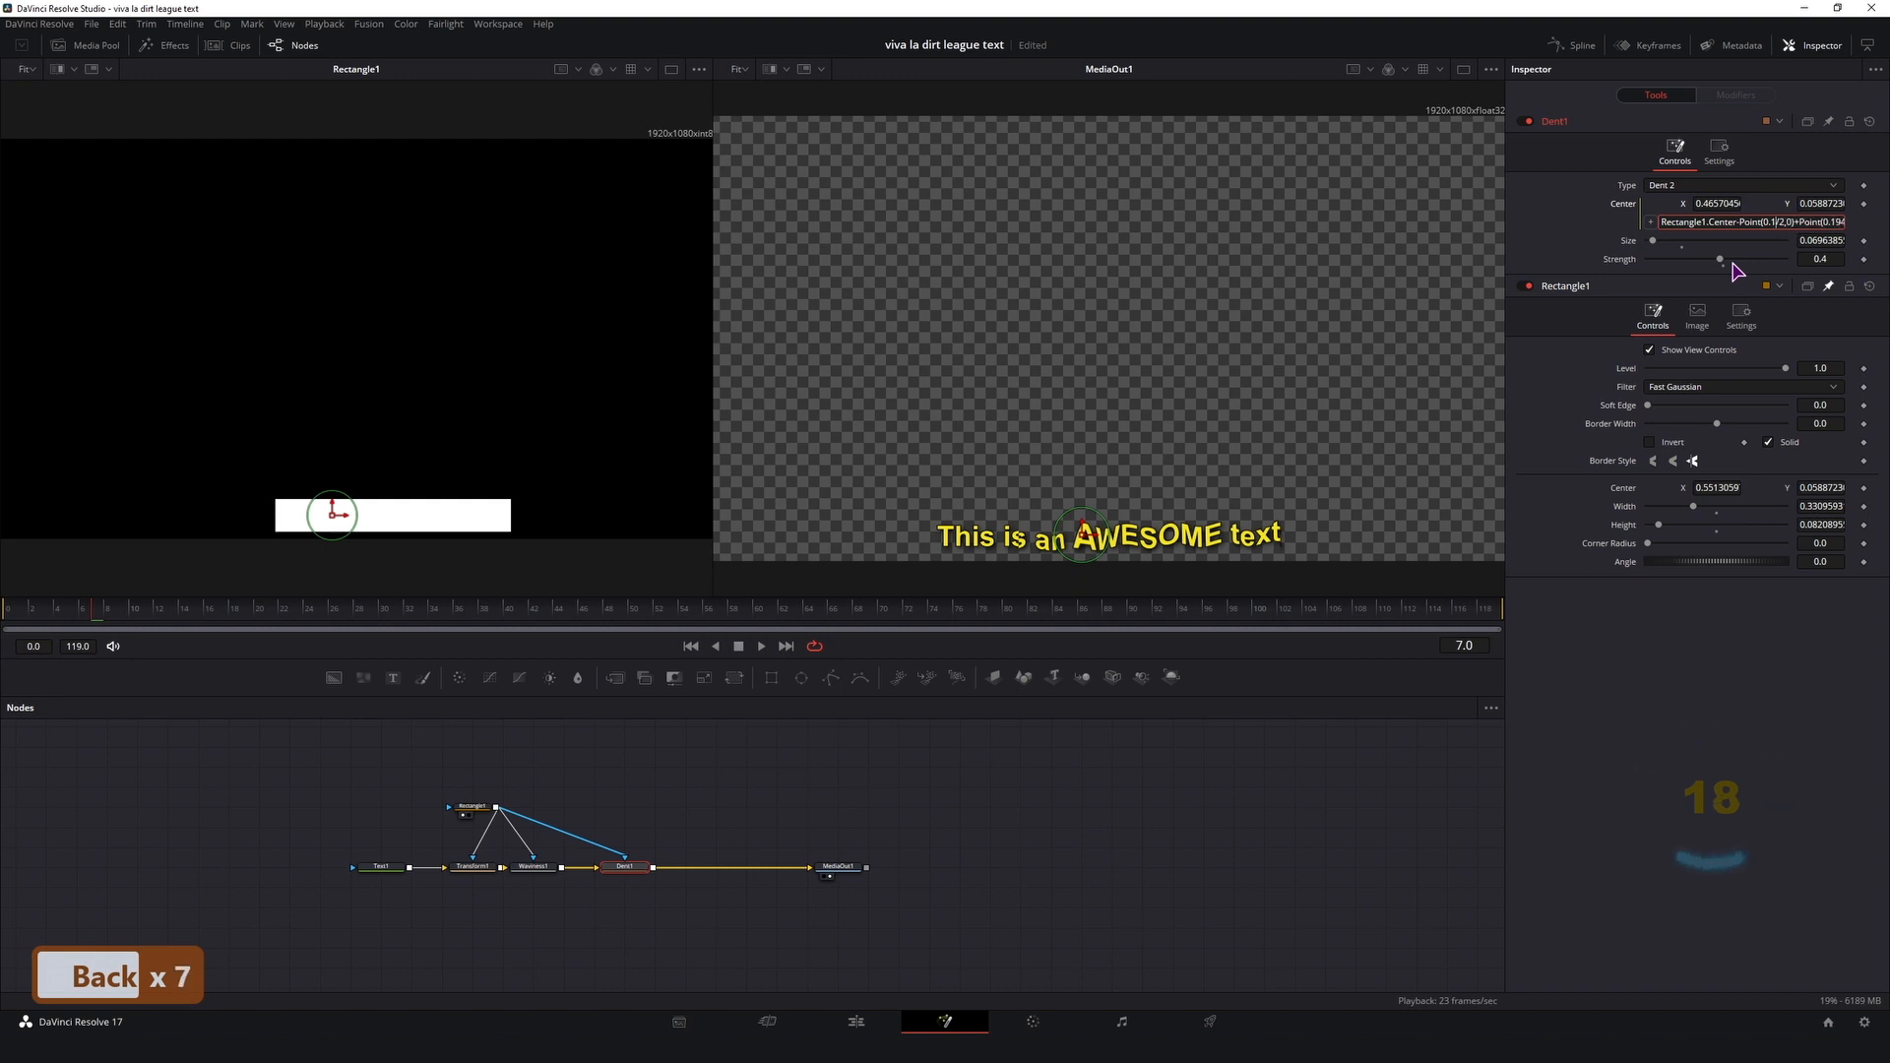
key("BackSpace")
key("BackSpace")
key("BackSpace")
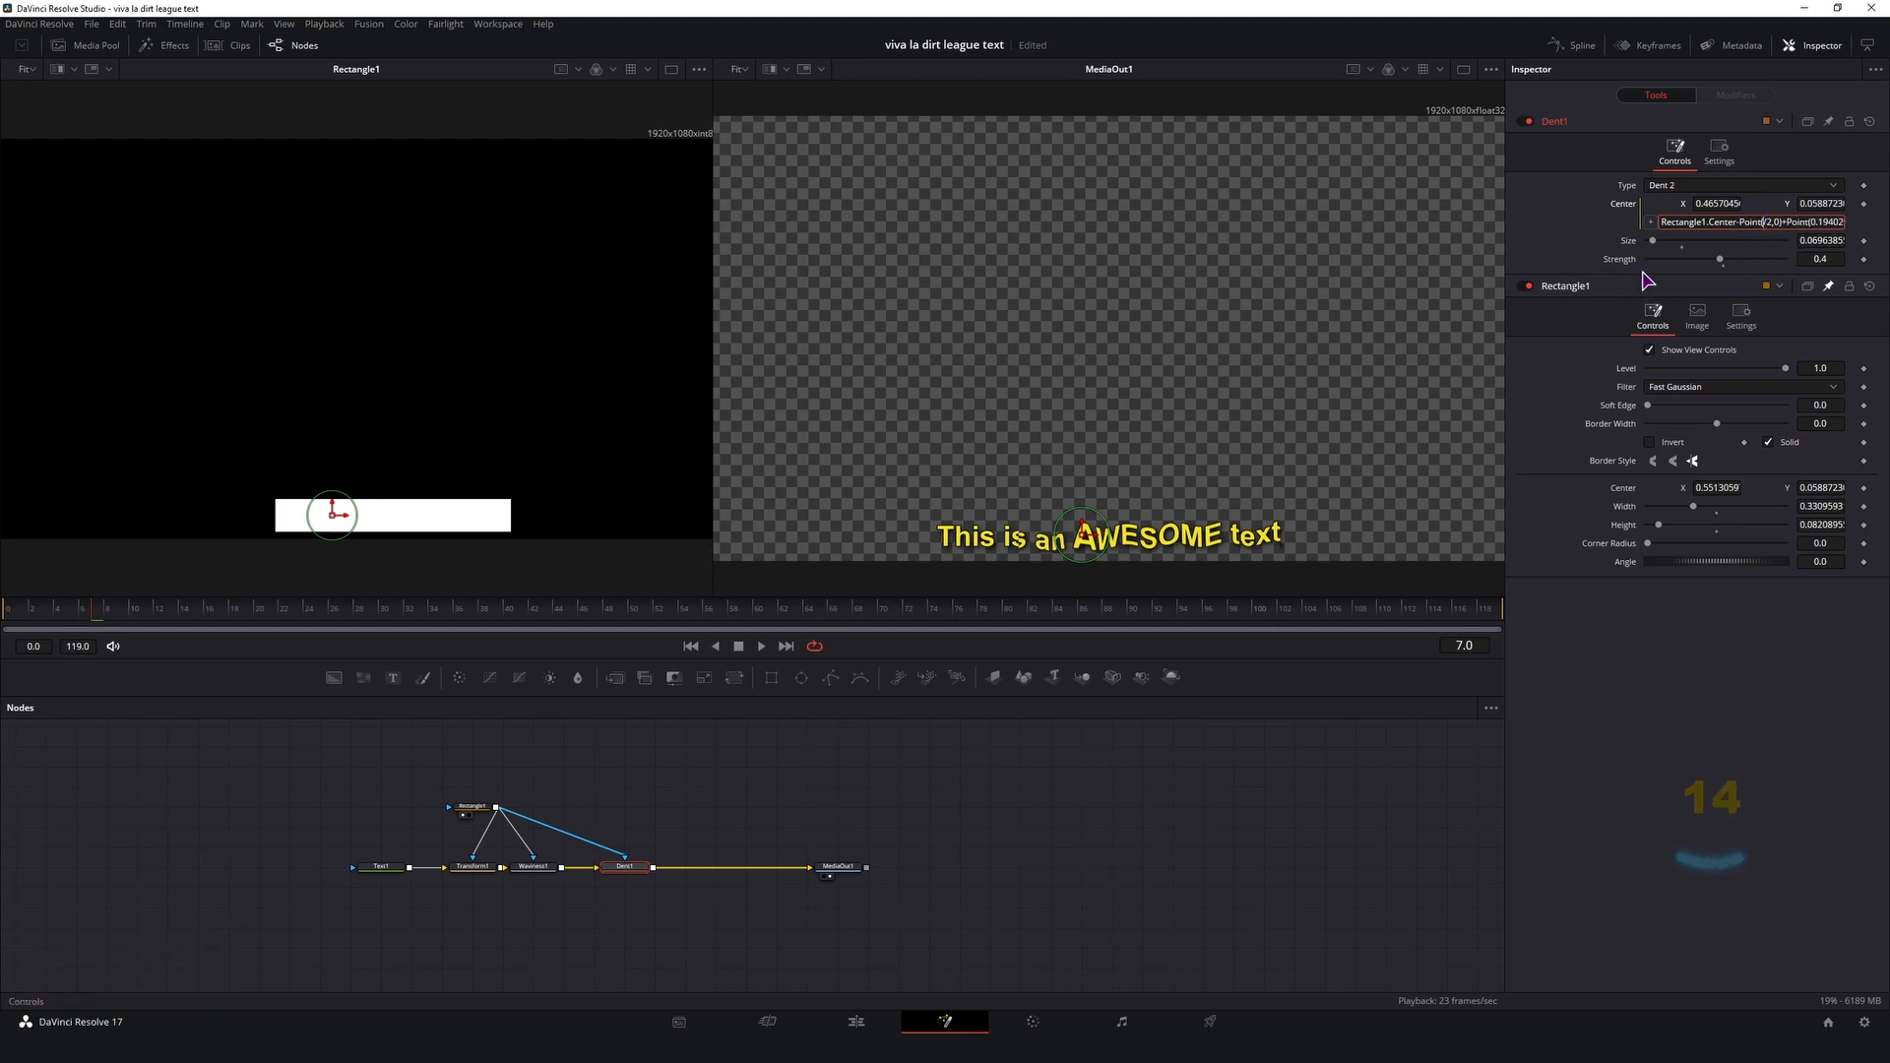
left_click_drag(1652, 227, 1634, 515)
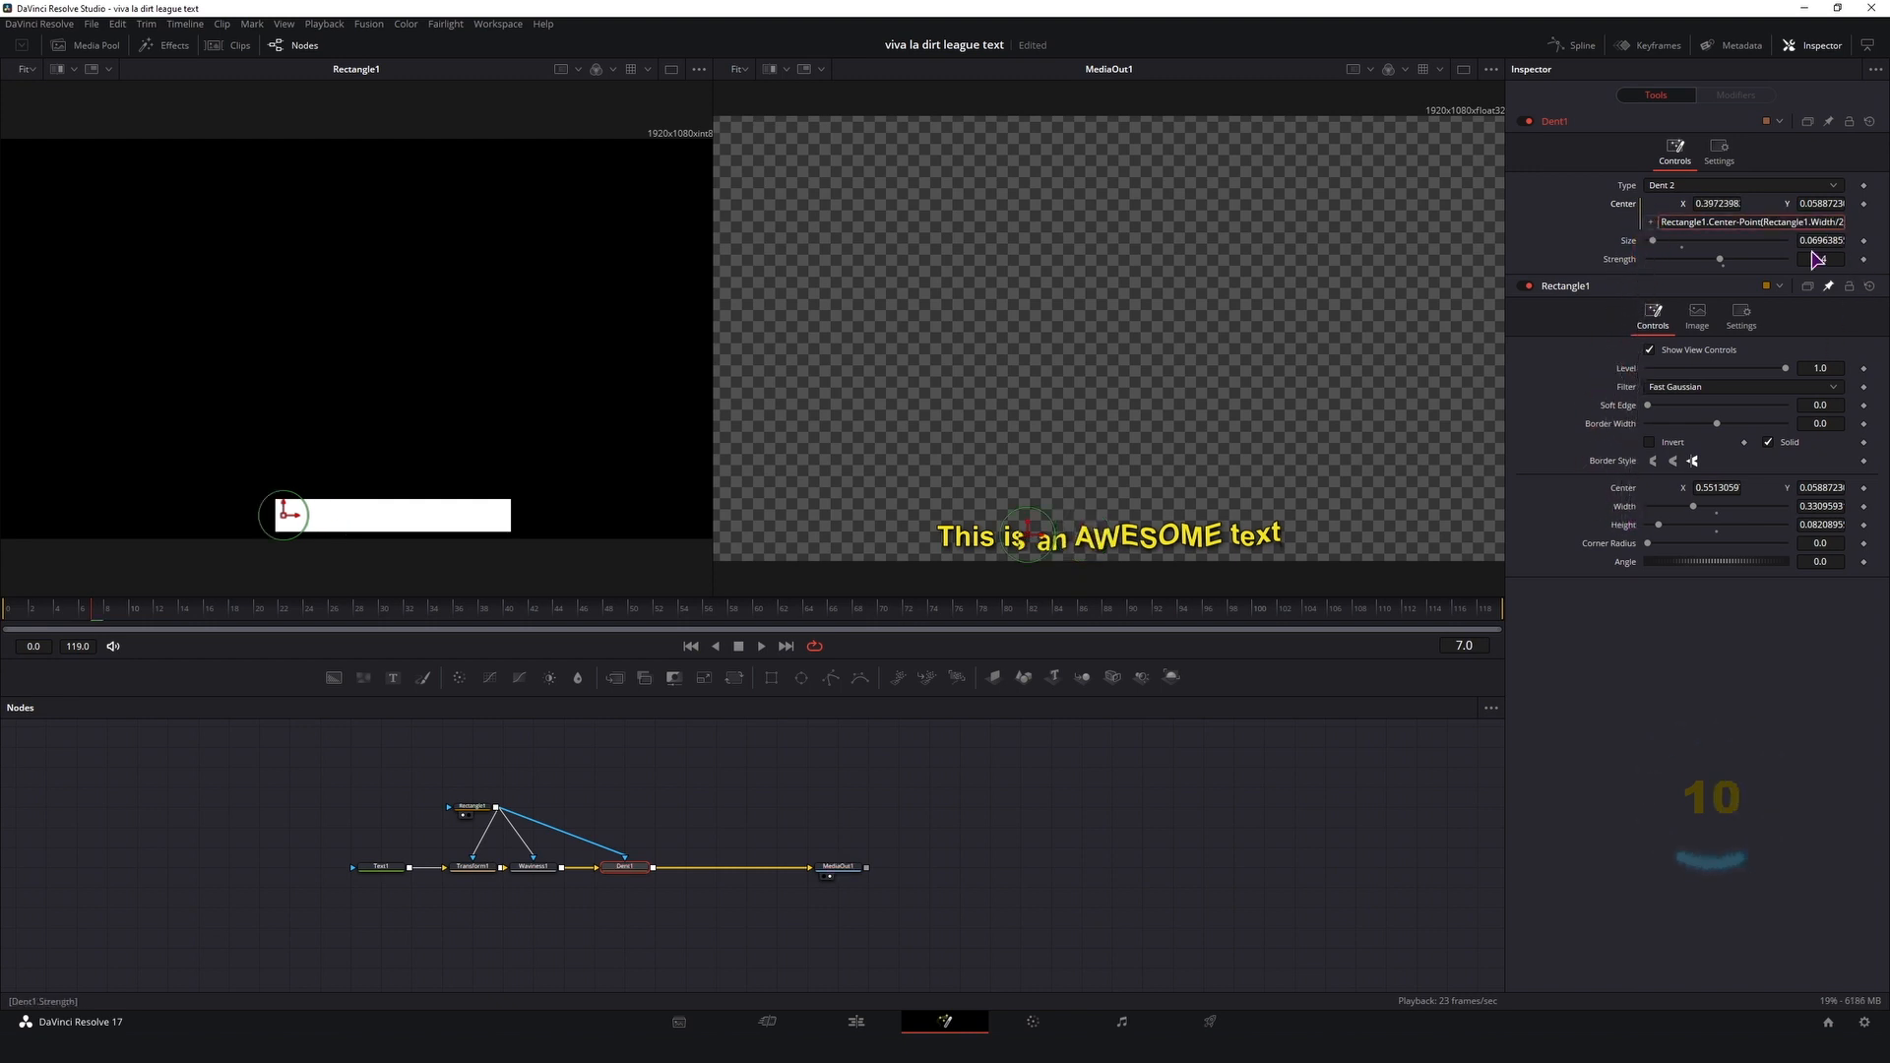
Step: Copy Rectangle1.Width over the fixed width in the second Point of Dent1's Center expression and scrub back to frame 0
key("Right")
key("Right")
key("Right")
key("Right")
key("Right")
key("Right")
key("Right")
key("Right")
key("Right")
key("Right")
key("Right")
key("Right")
key("Right")
key("Right")
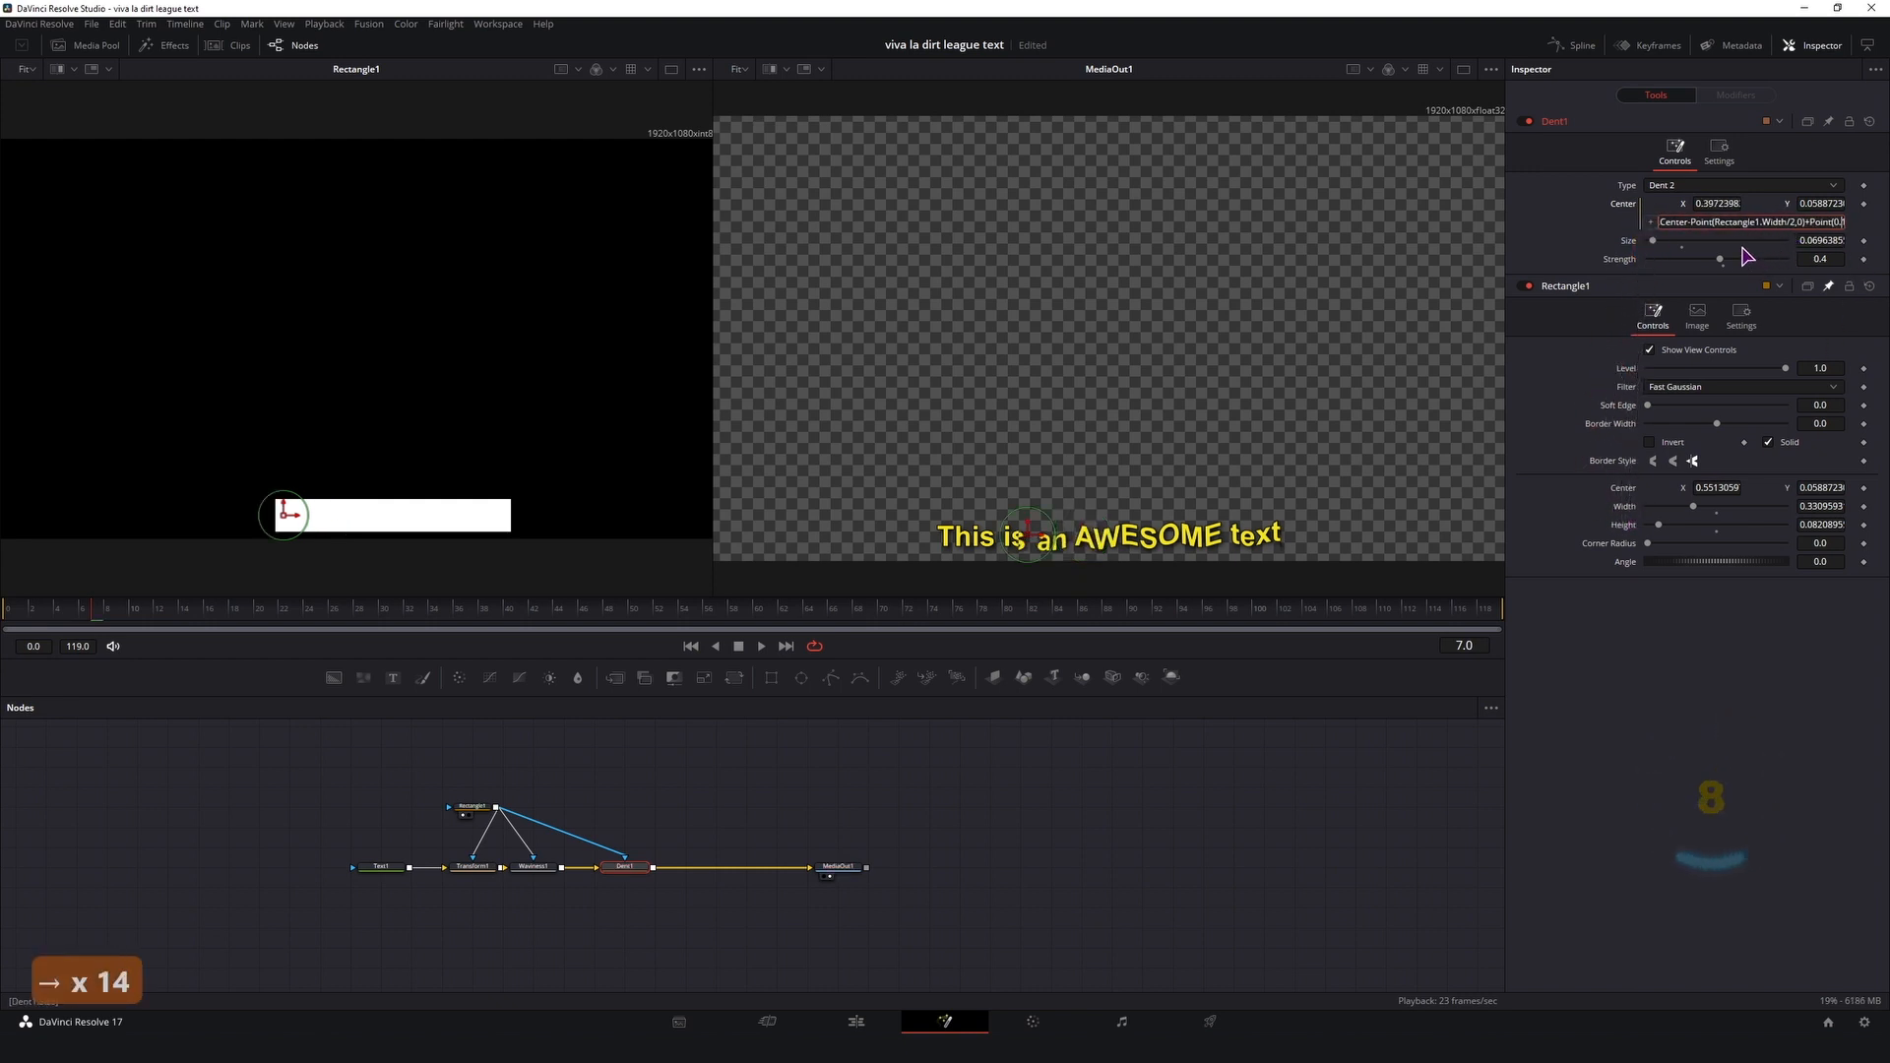
left_click(1785, 223)
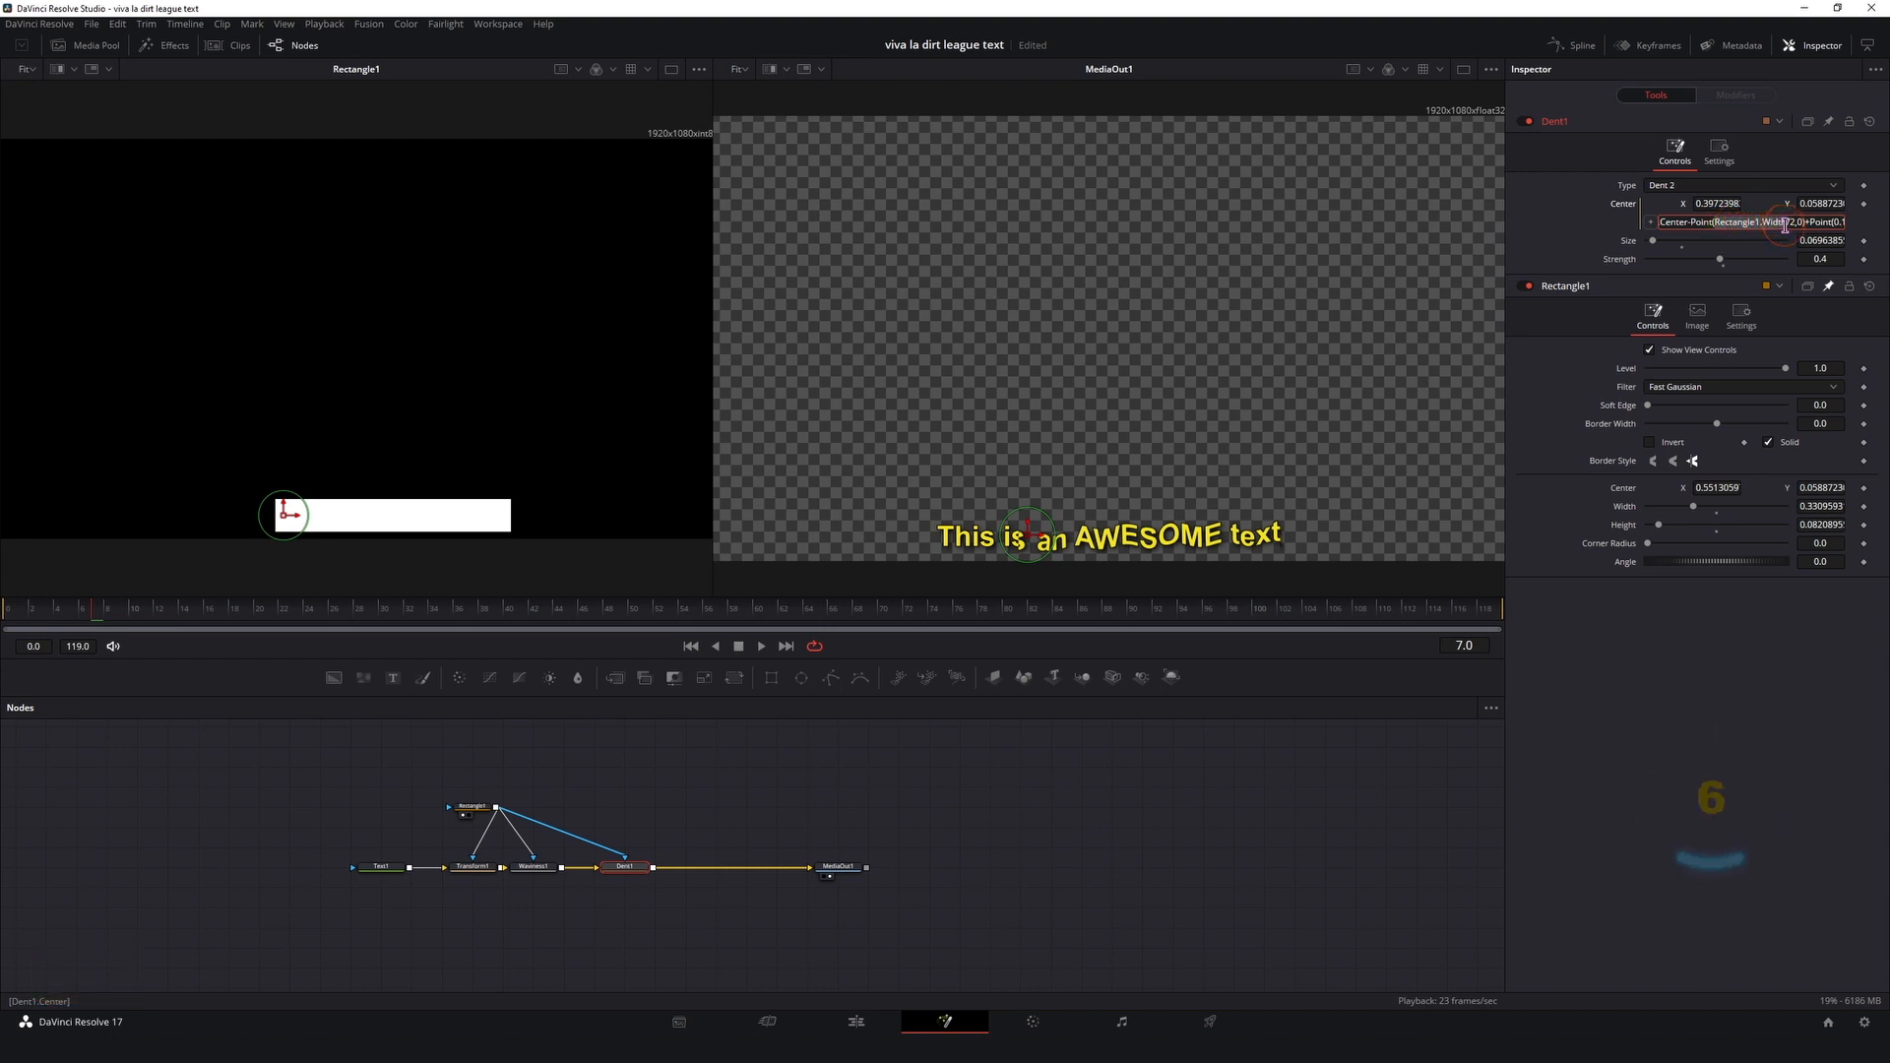
key("ctrl+c")
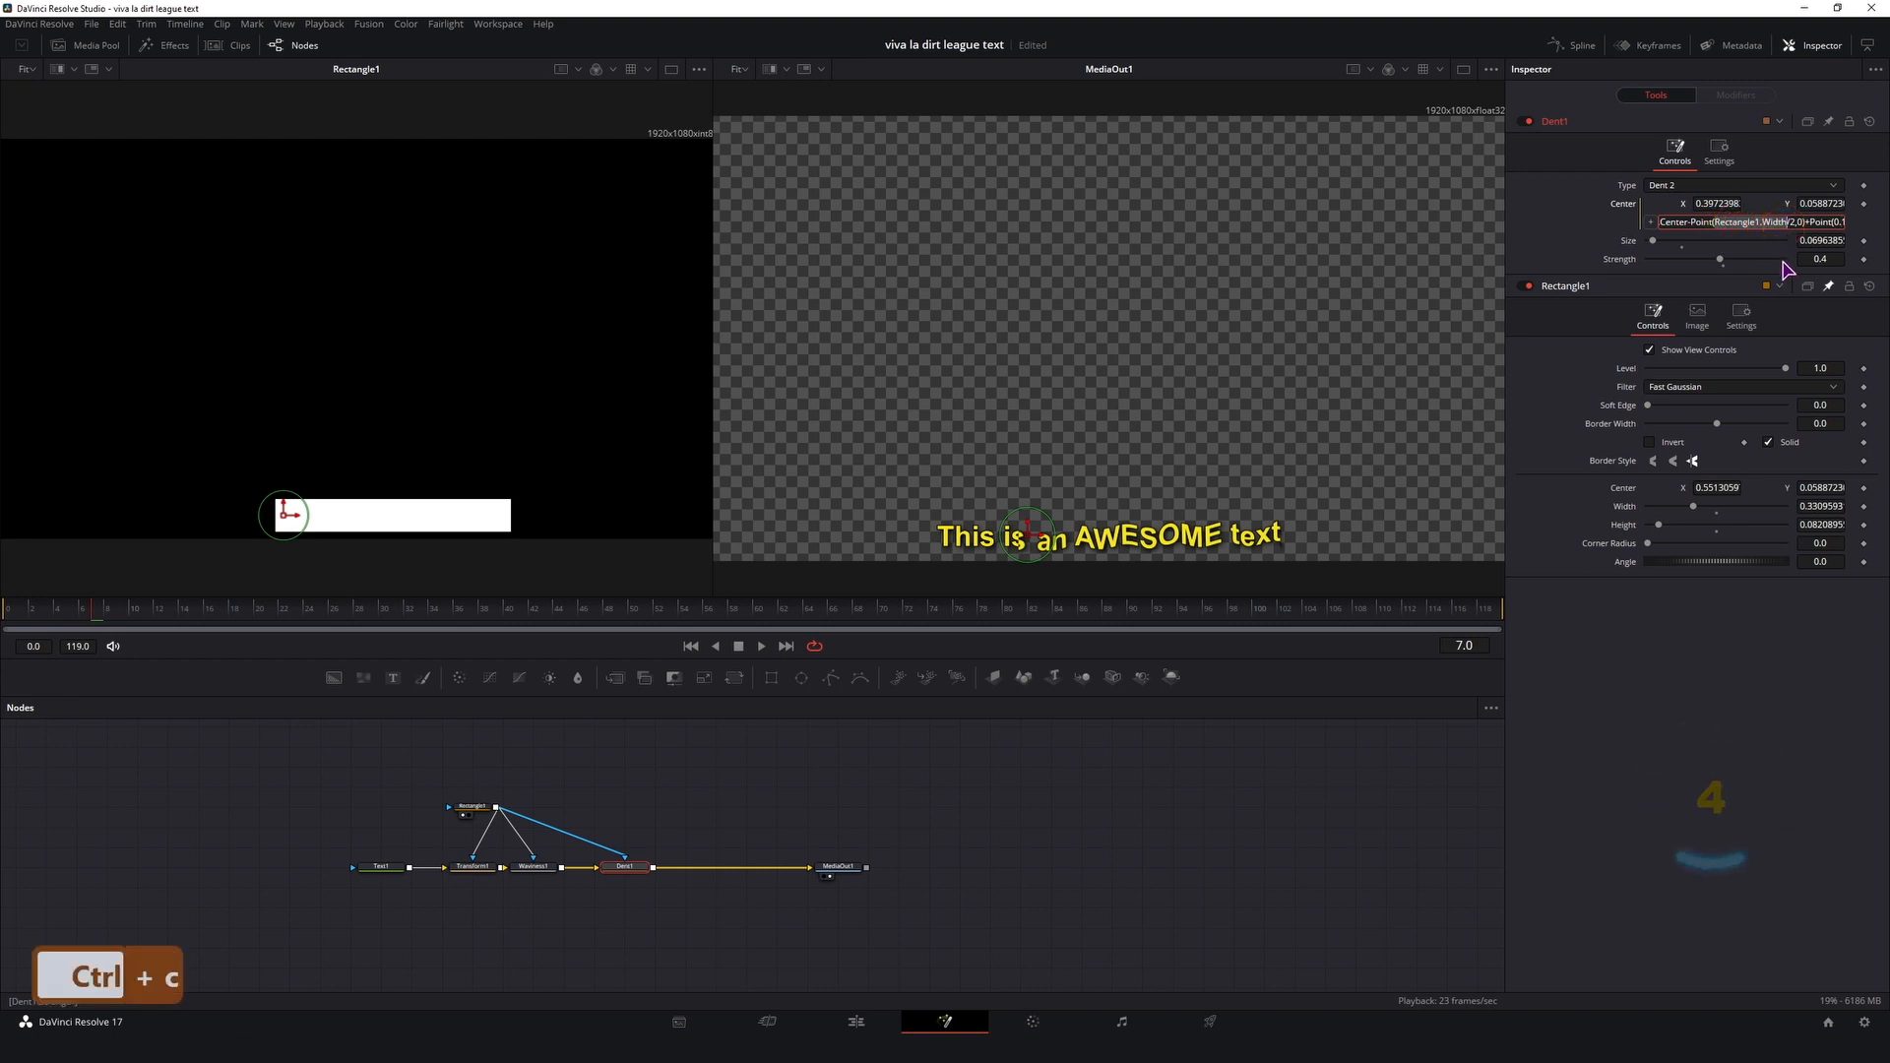
key("Right")
key("Right")
key("Right")
key("Right")
key("Right")
key("Right")
key("Right")
key("Right")
key("Right")
key("Right")
key("Right")
key("Right")
key("Right")
key("Right")
key("Right")
key("Right")
key("Right")
key("Right")
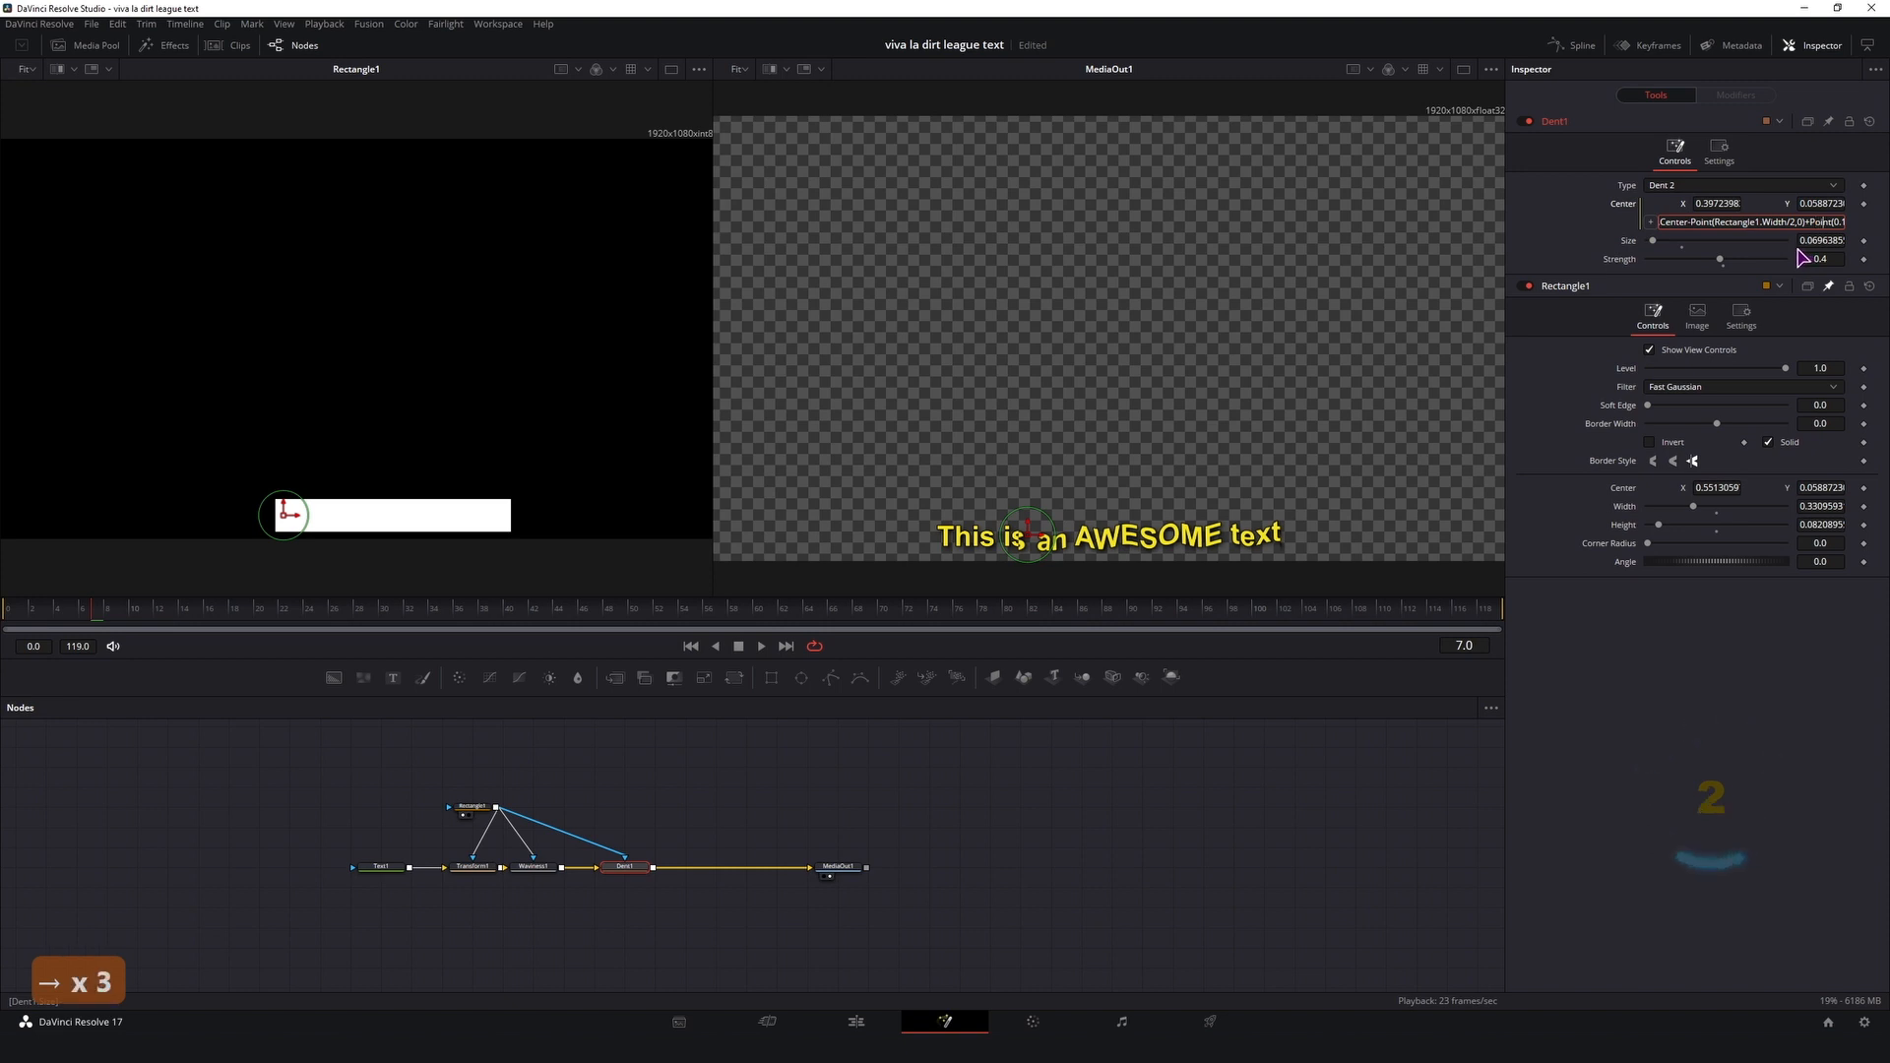
key("Right")
key("Right")
key("Right")
key("Right")
key("Right")
key("Right")
key("Right")
key("Right")
key("Right")
key("Right")
key("Right")
key("Right")
key("Right")
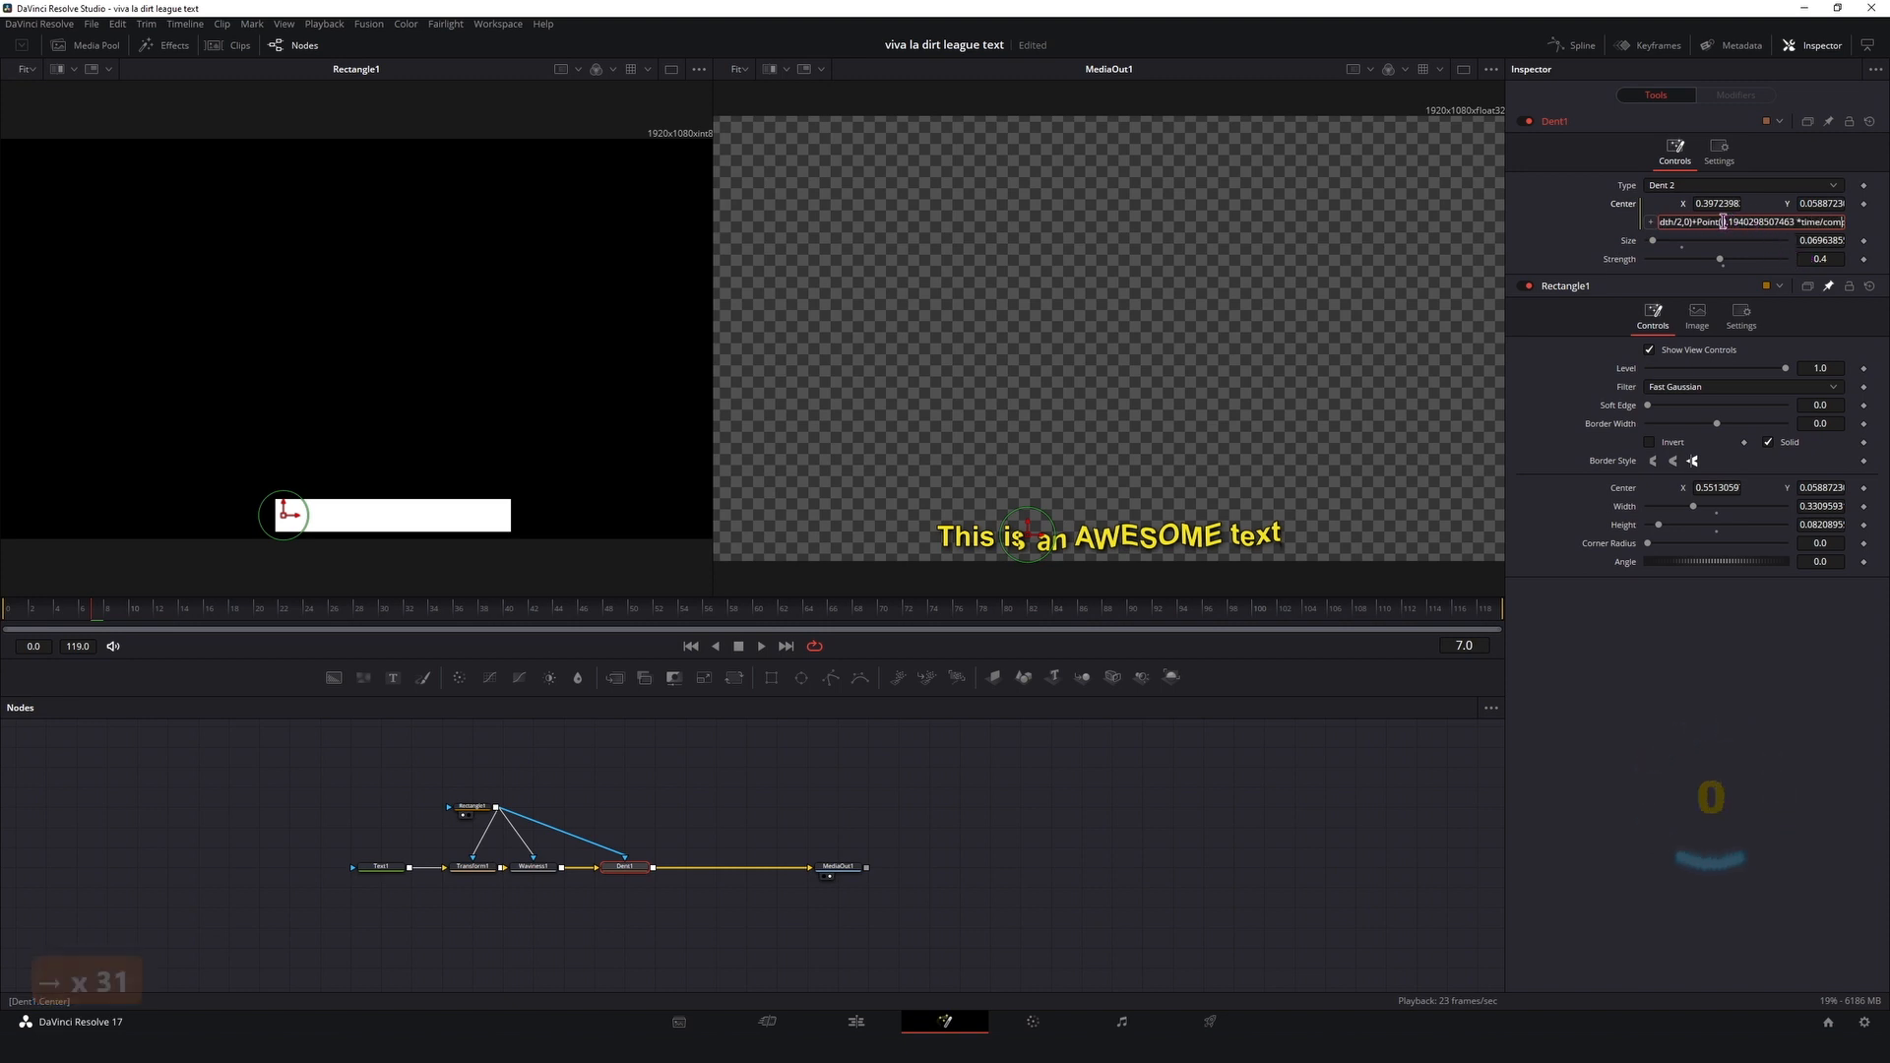
left_click(1785, 225)
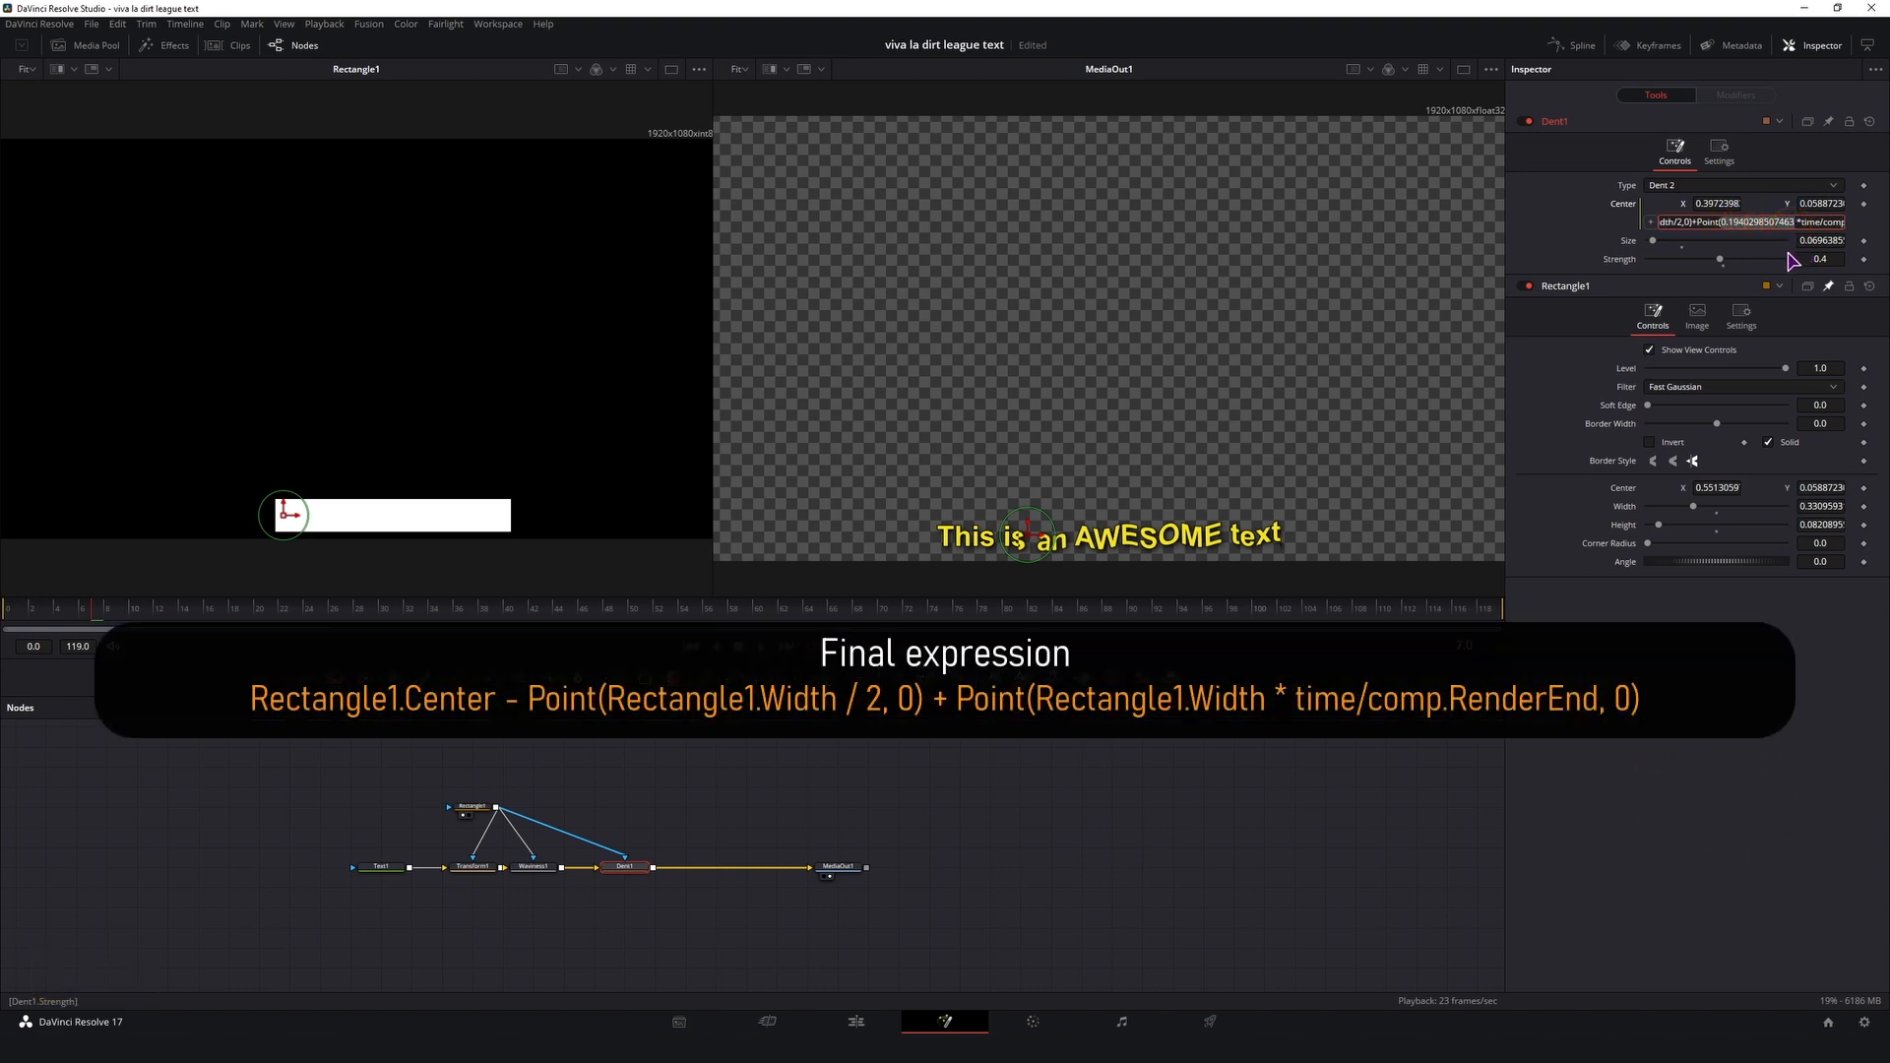
key("ctrl+v")
key("Return")
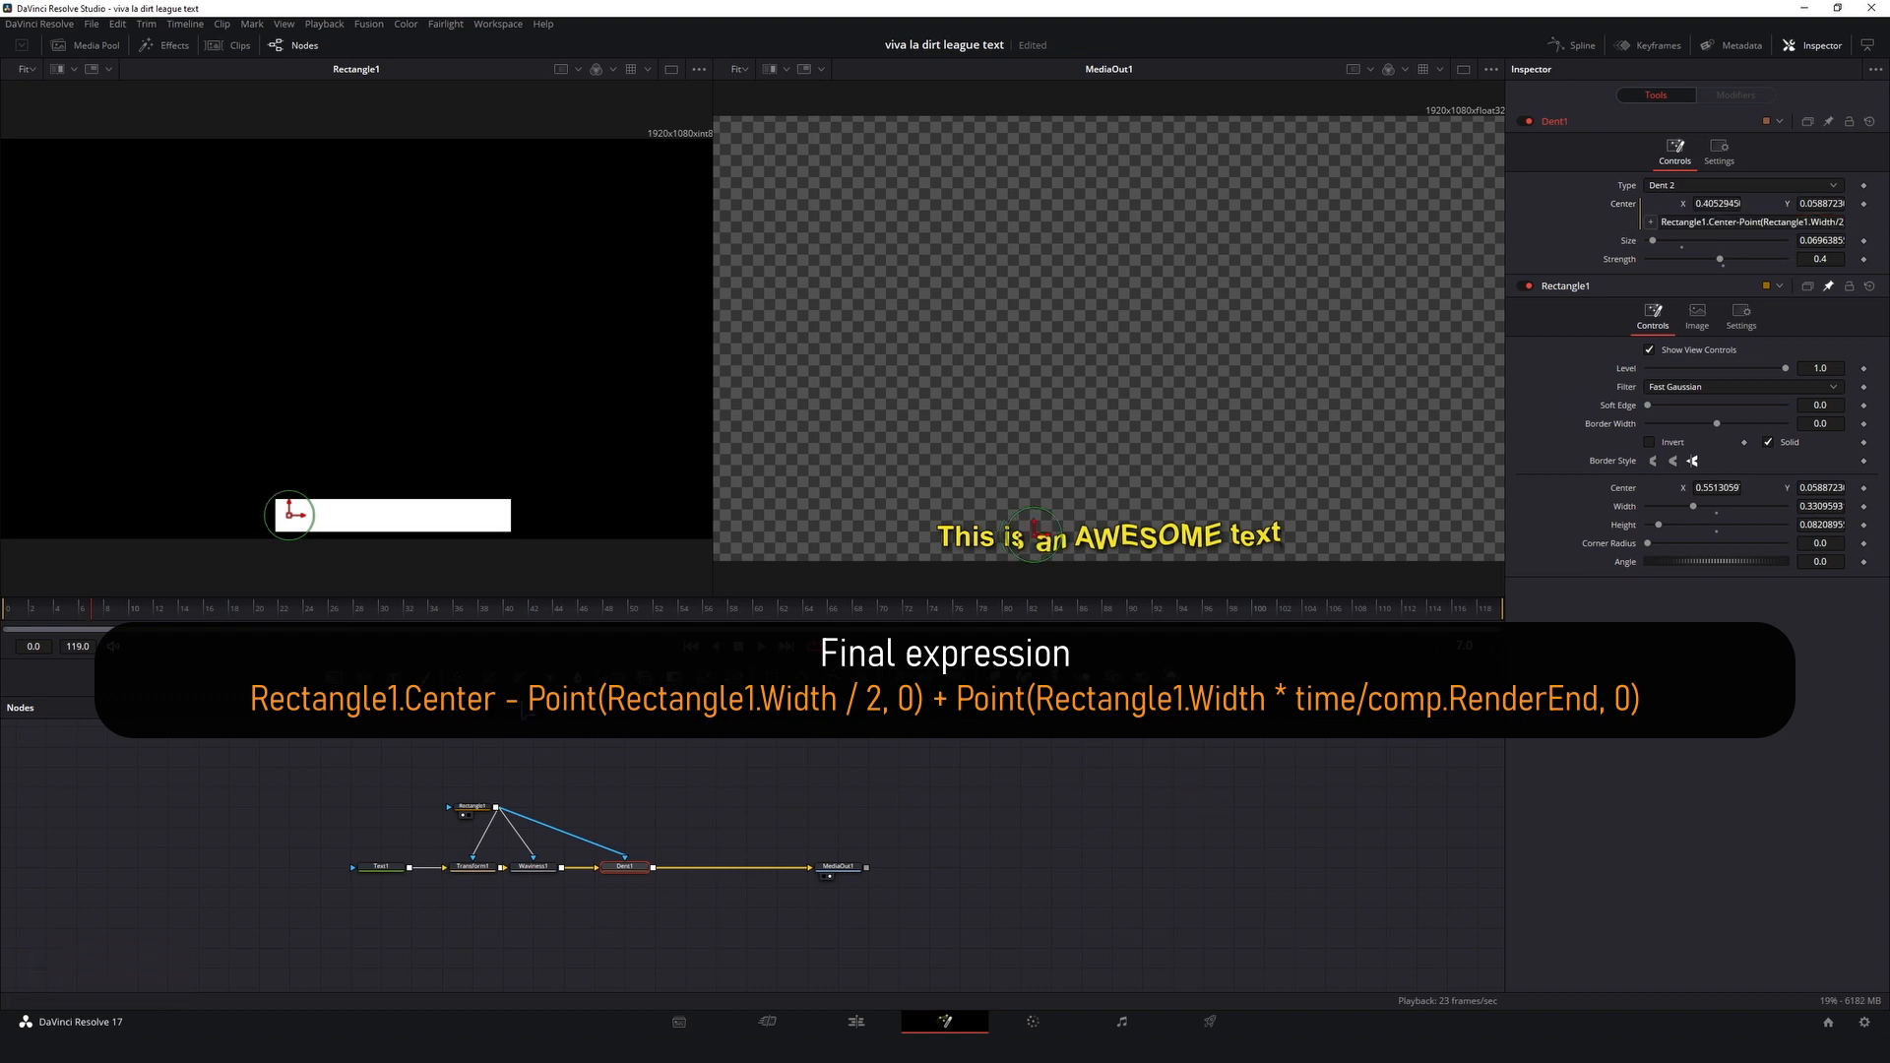
left_click_drag(86, 624, 34, 611)
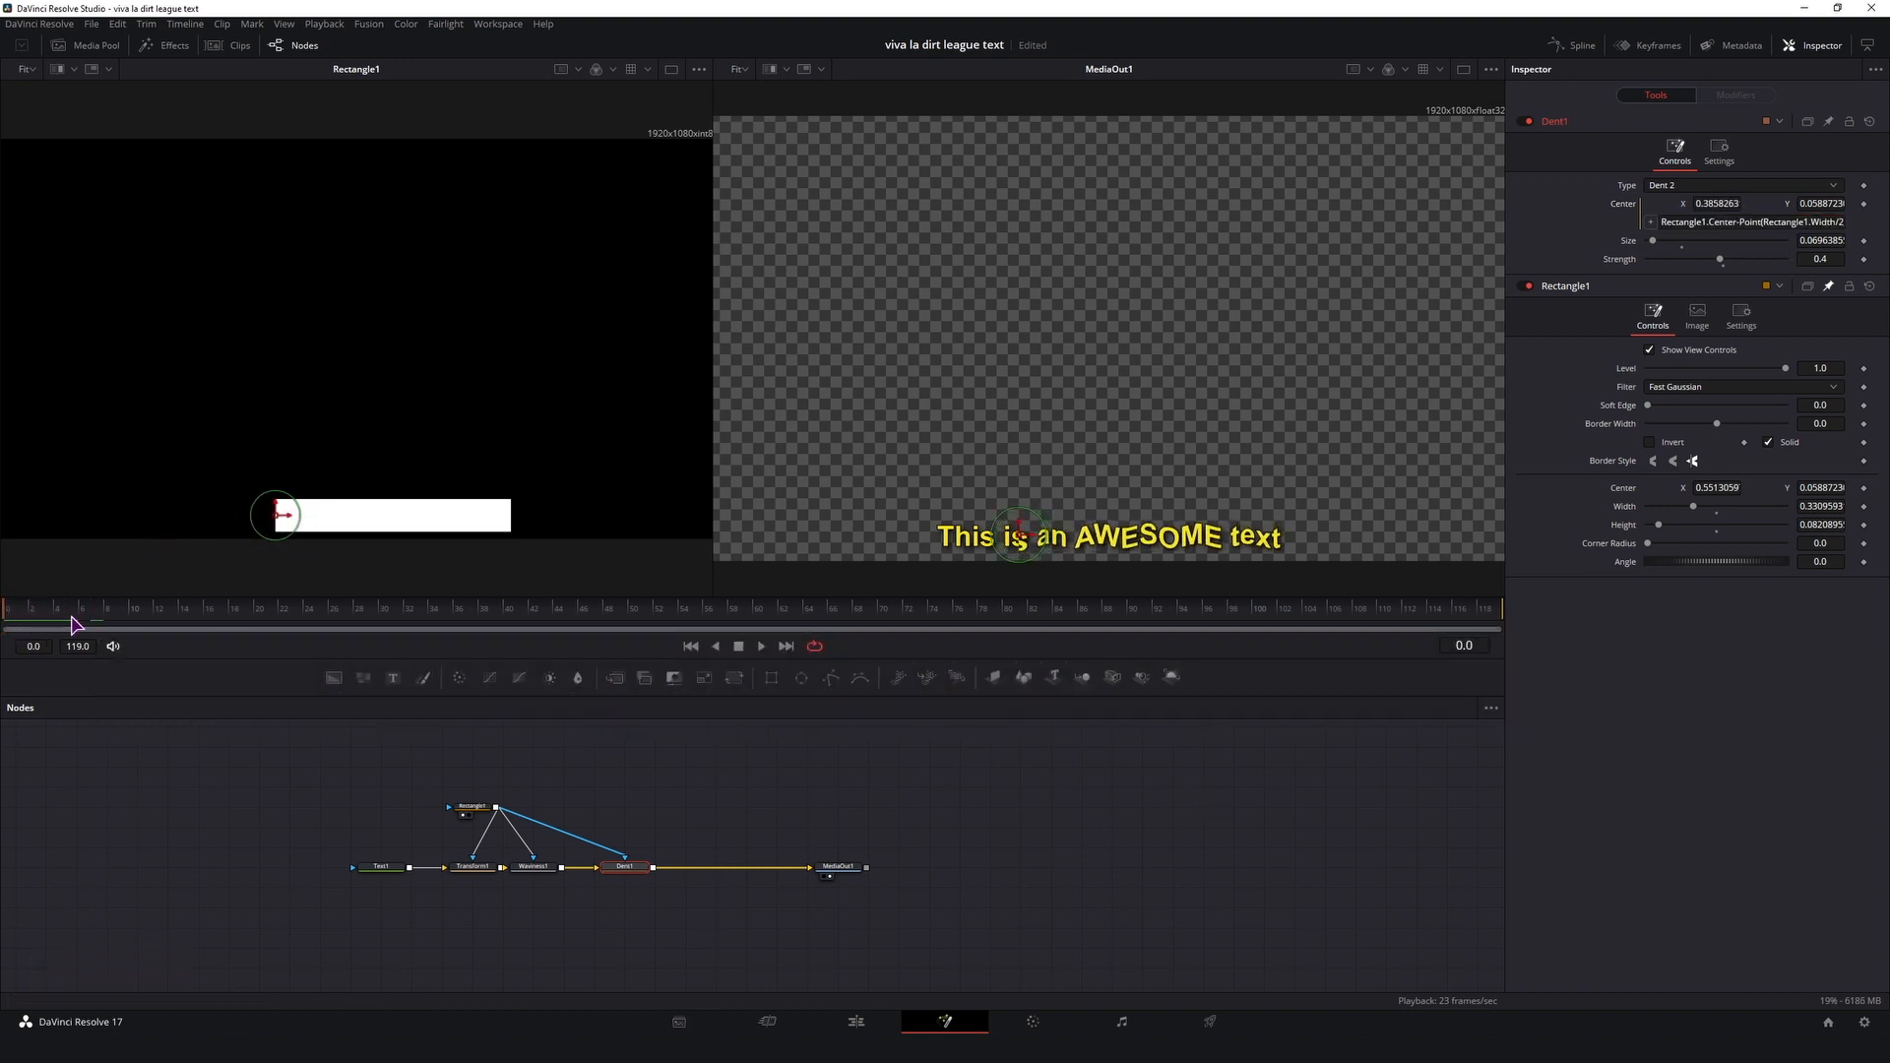
Step: Scrub to frame 119, narrow the Rectangle1 mask to a width of about 0.067, and scrub with Dent1 selected to check the dent's travel
left_click_drag(78, 626, 1512, 633)
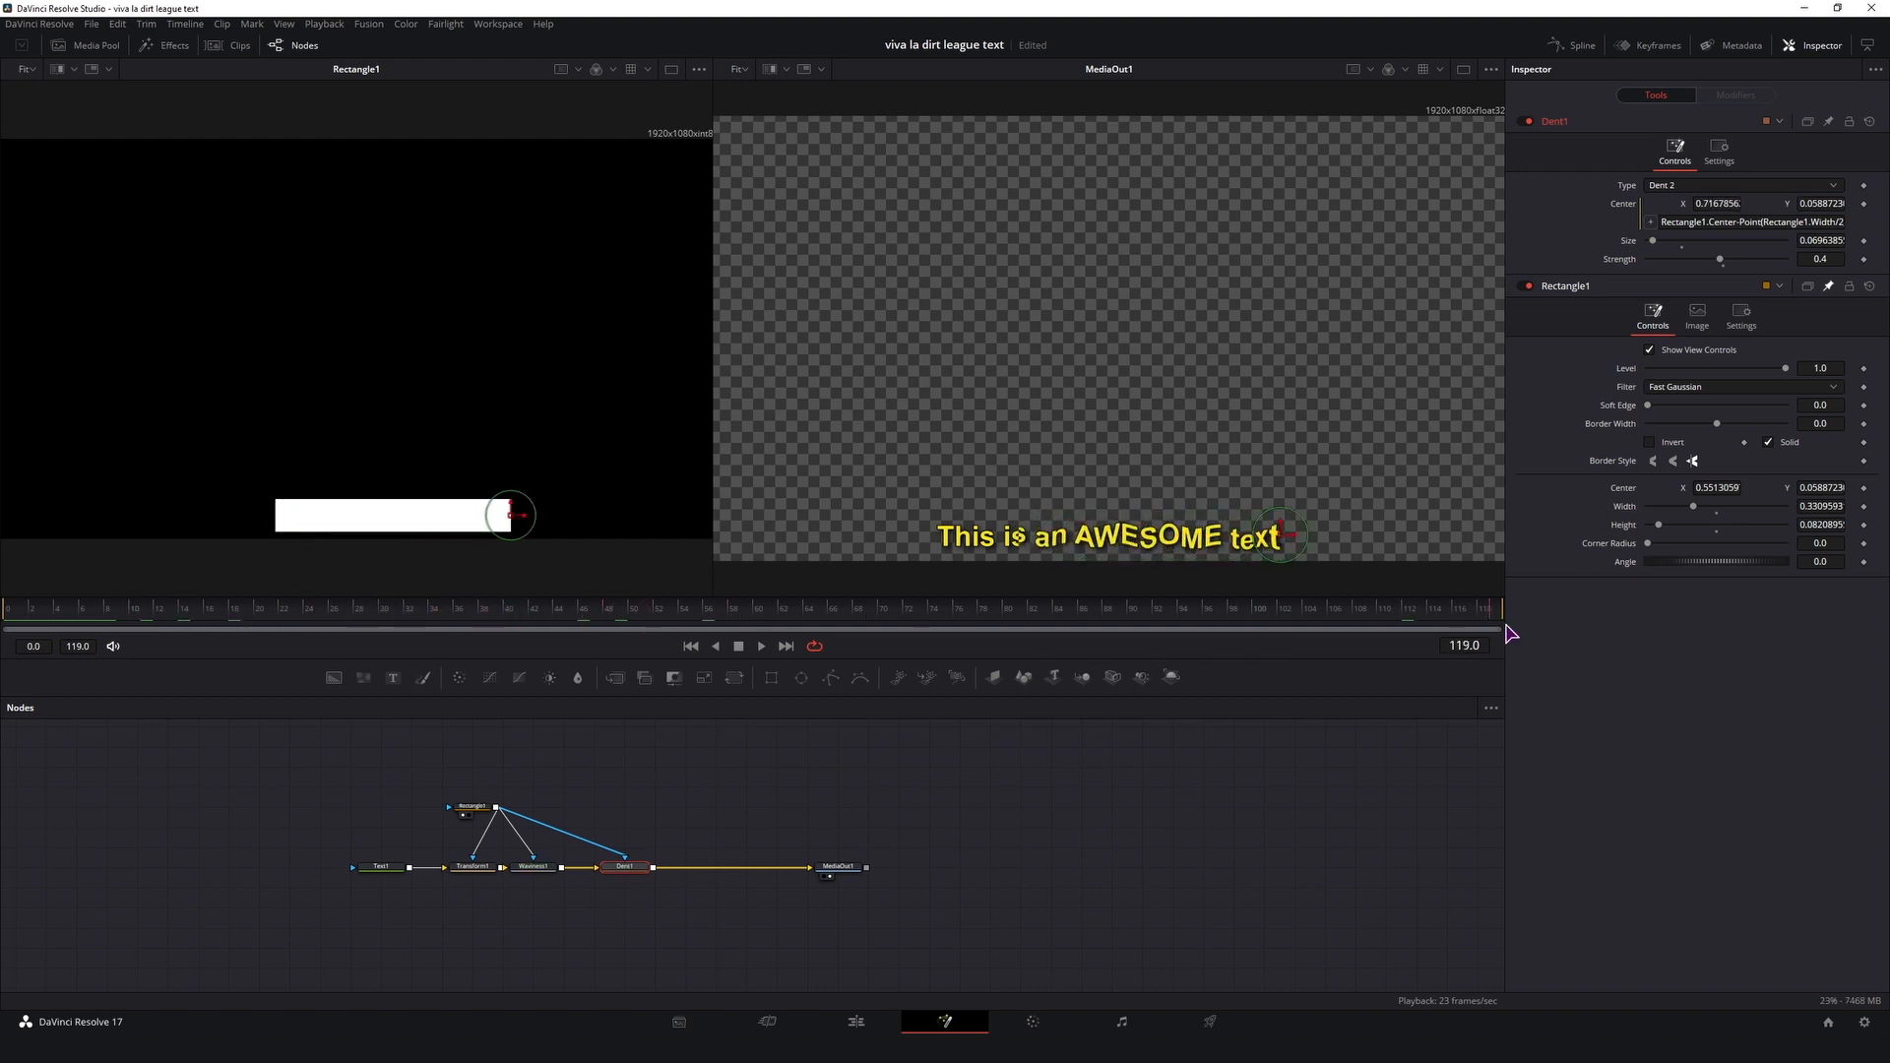
left_click(473, 806)
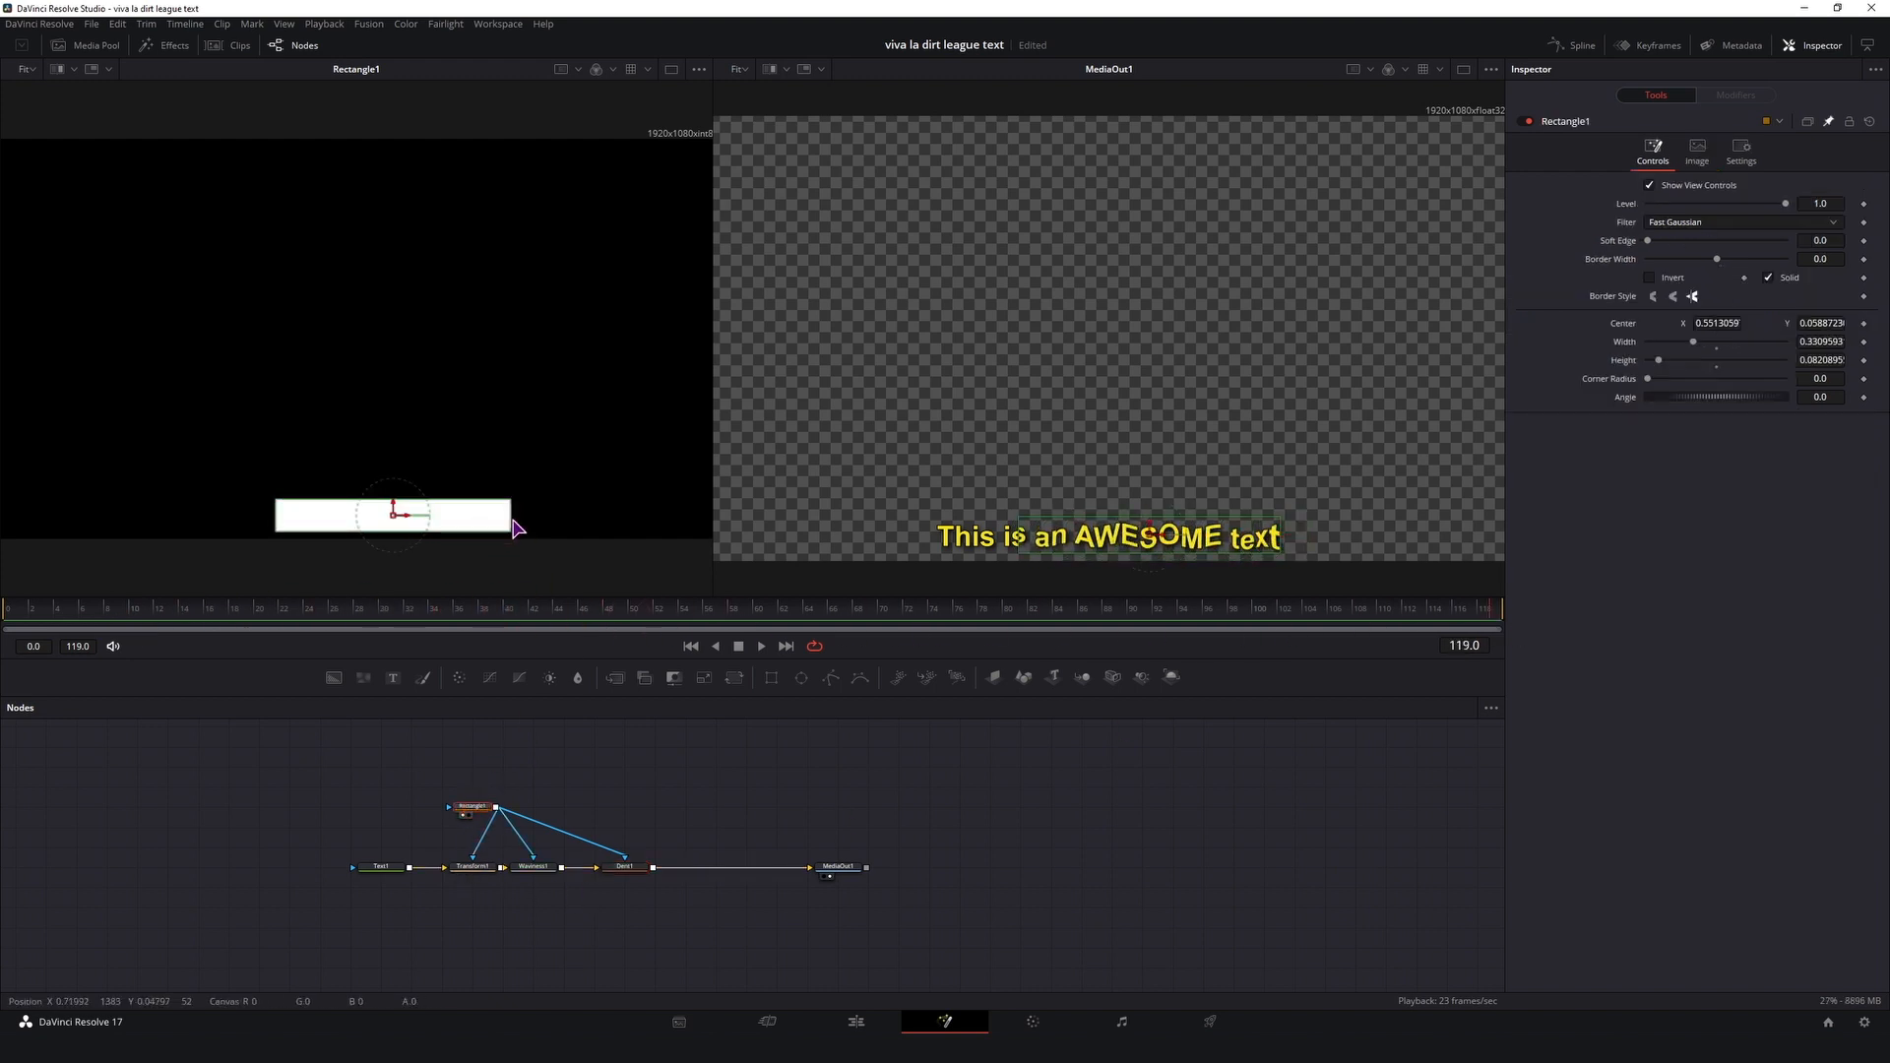
left_click_drag(515, 528, 417, 532)
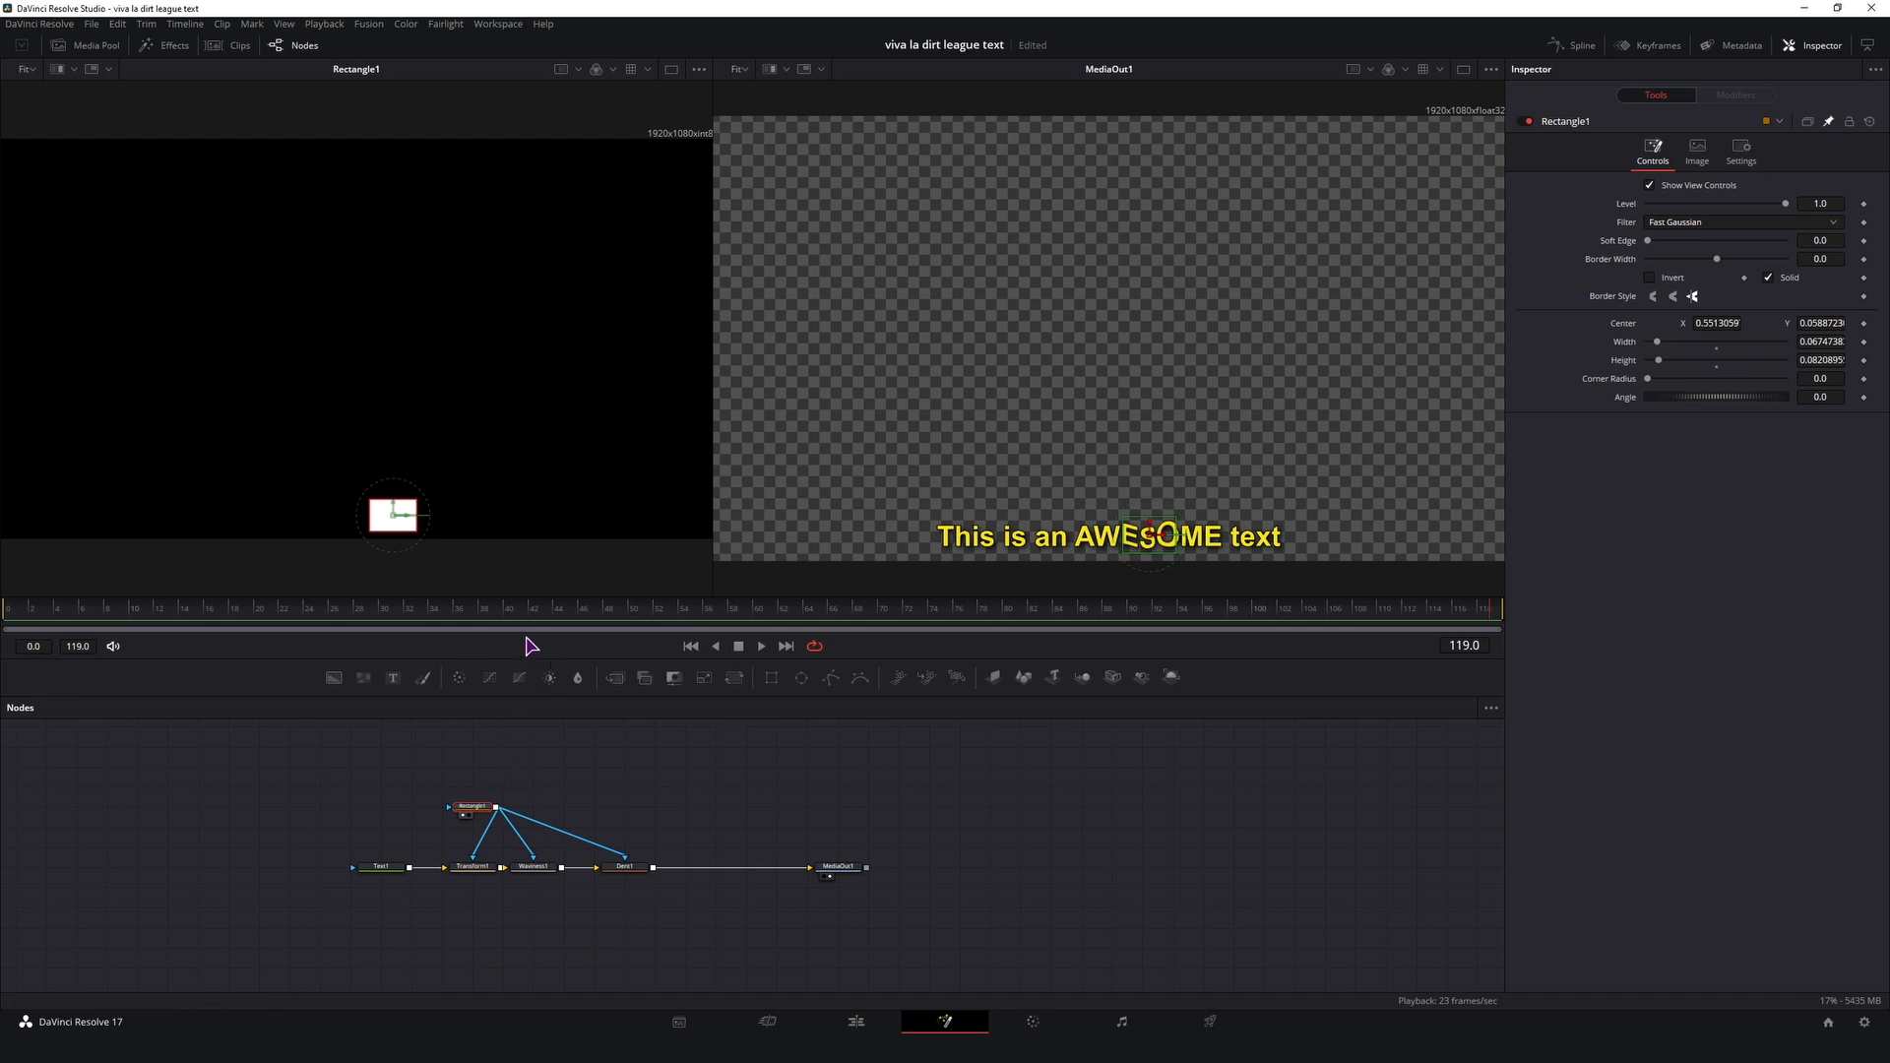
left_click(624, 866)
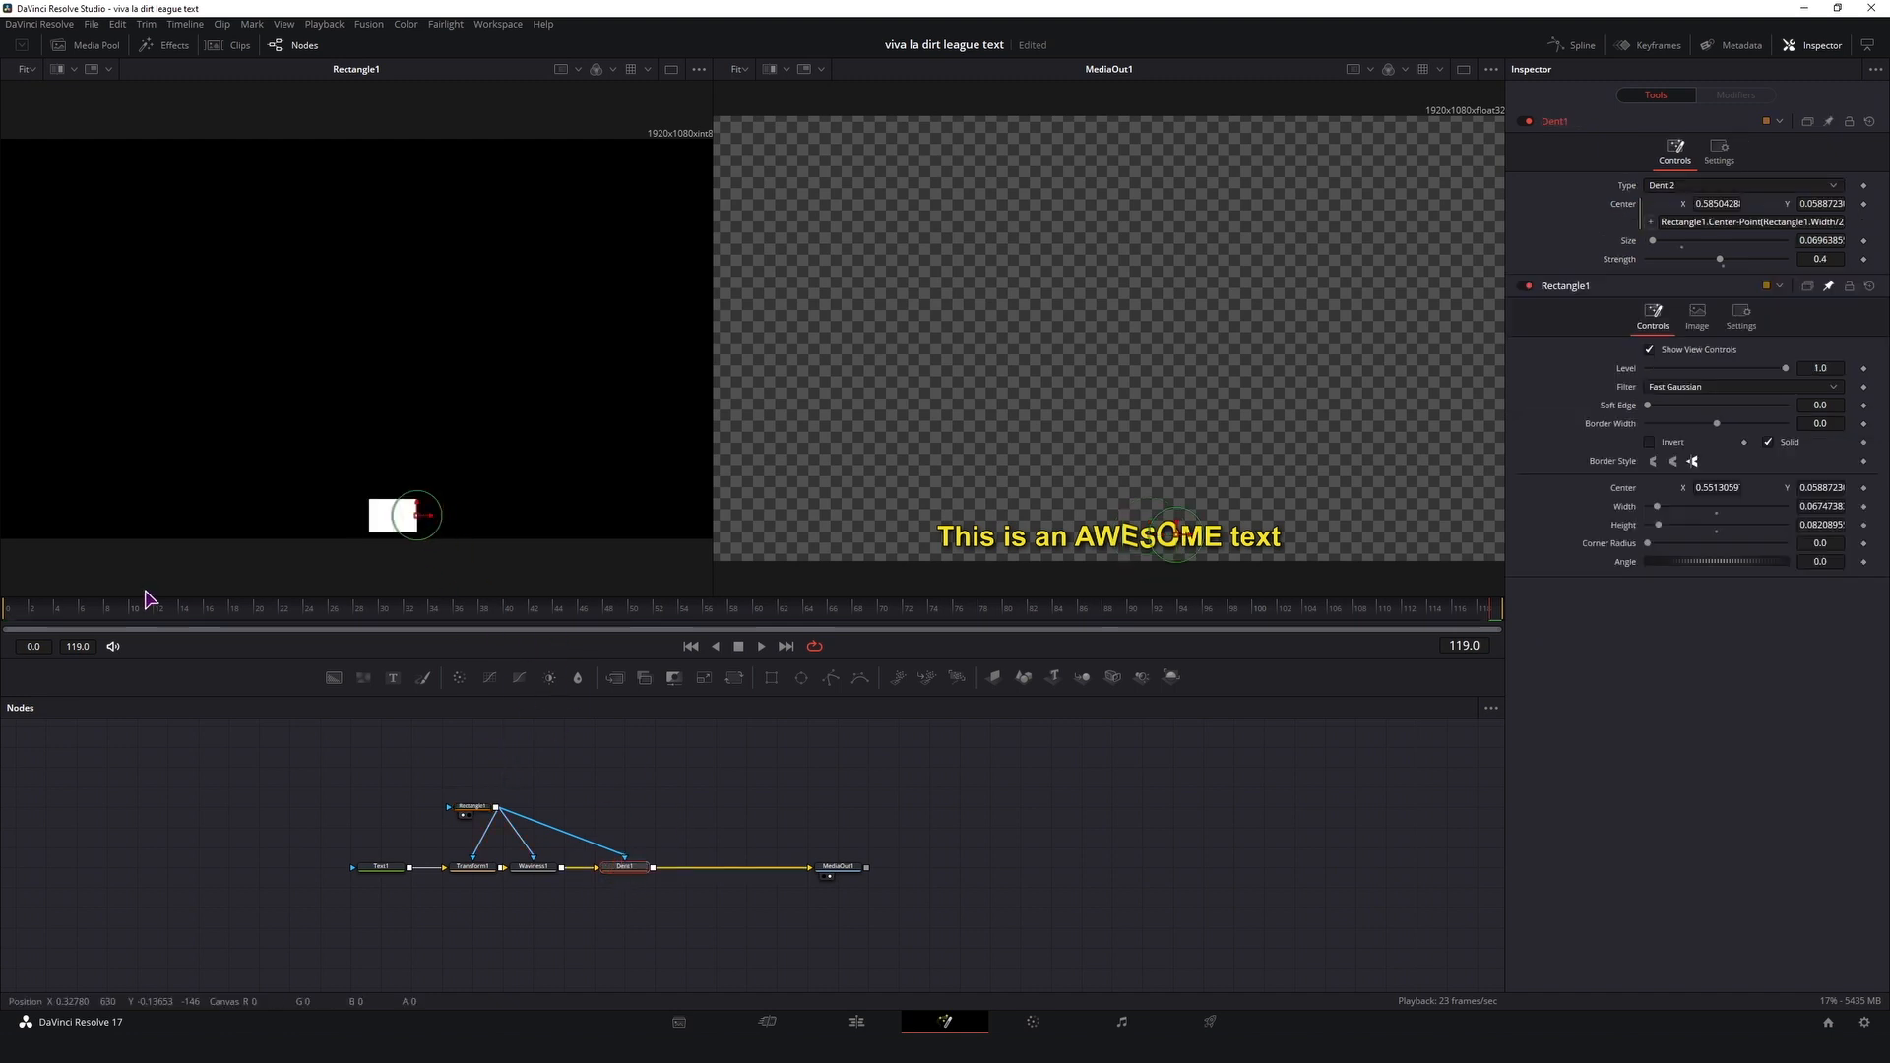
left_click(22, 615)
left_click_drag(22, 620, 236, 619)
left_click_drag(233, 611, 6, 611)
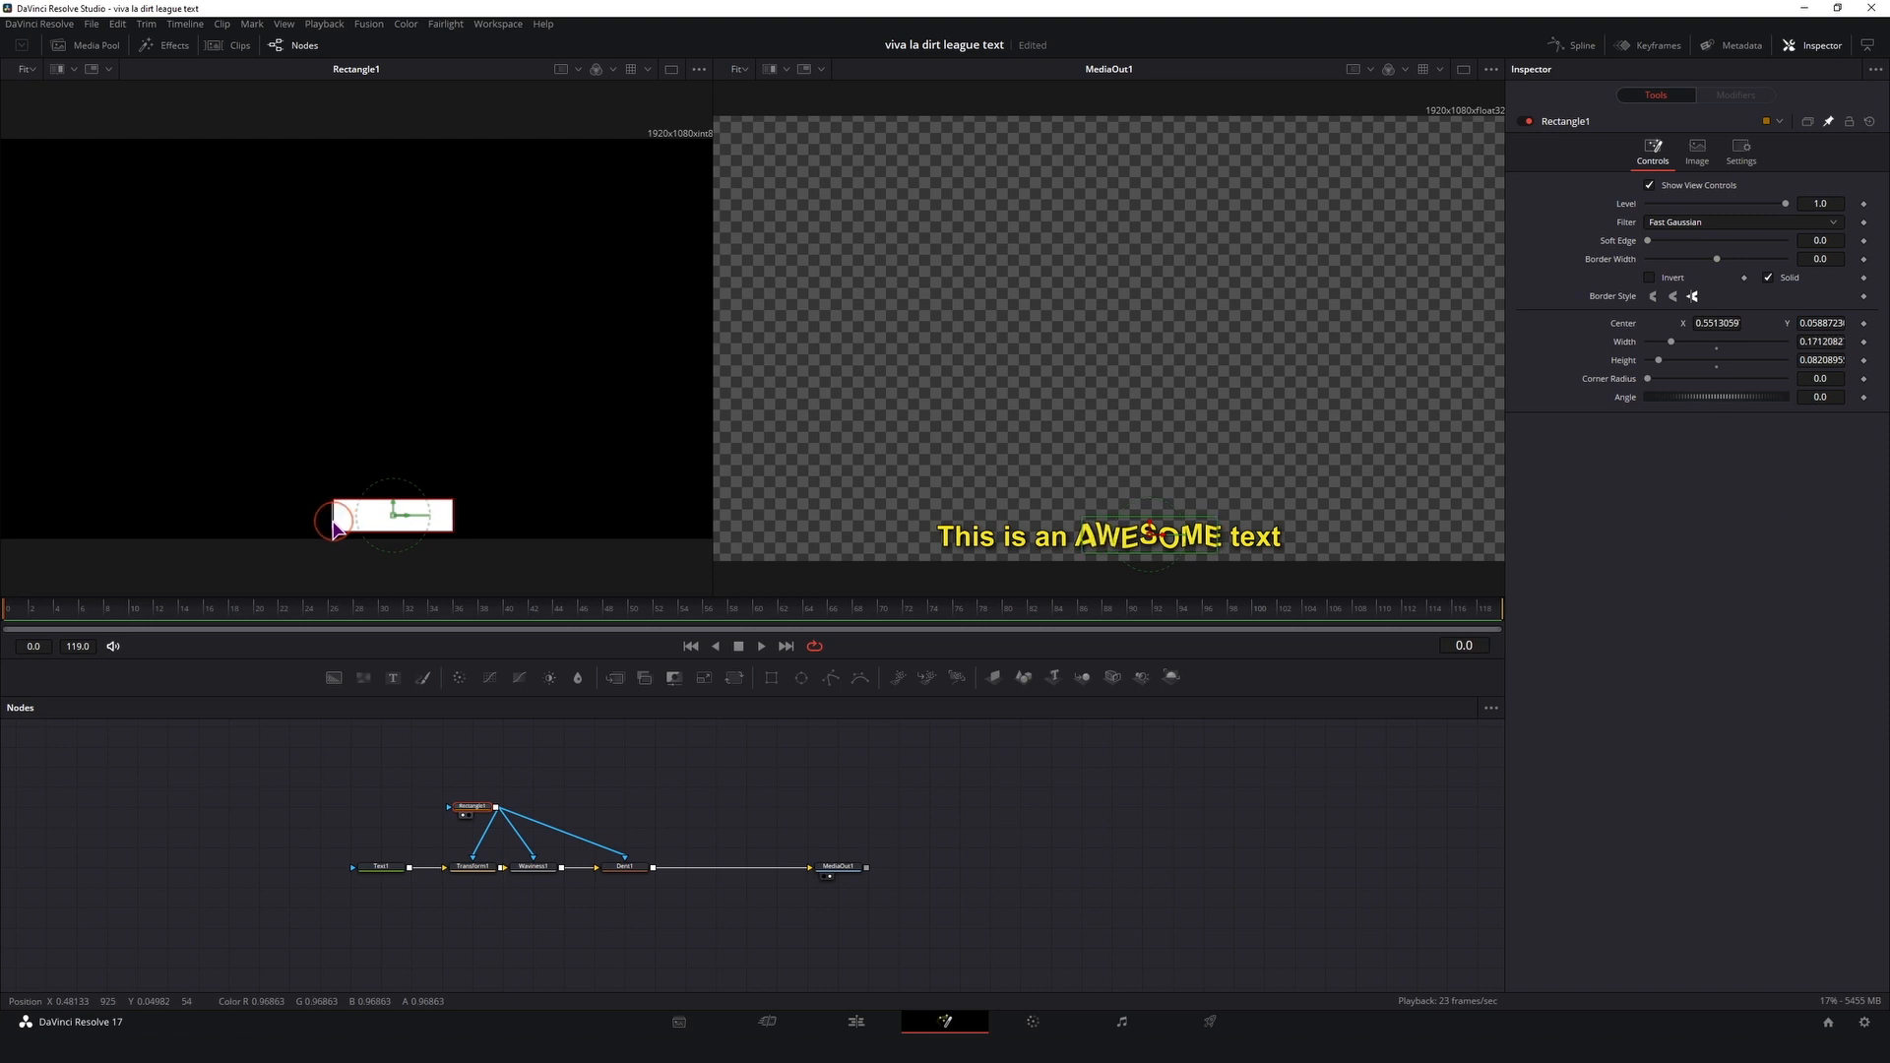
Step: Set the Rectangle1 mask to about 0.19 wide, test the dent over "This is", and place the mask over AWESOME at about X 0.55
left_click_drag(333, 516, 274, 532)
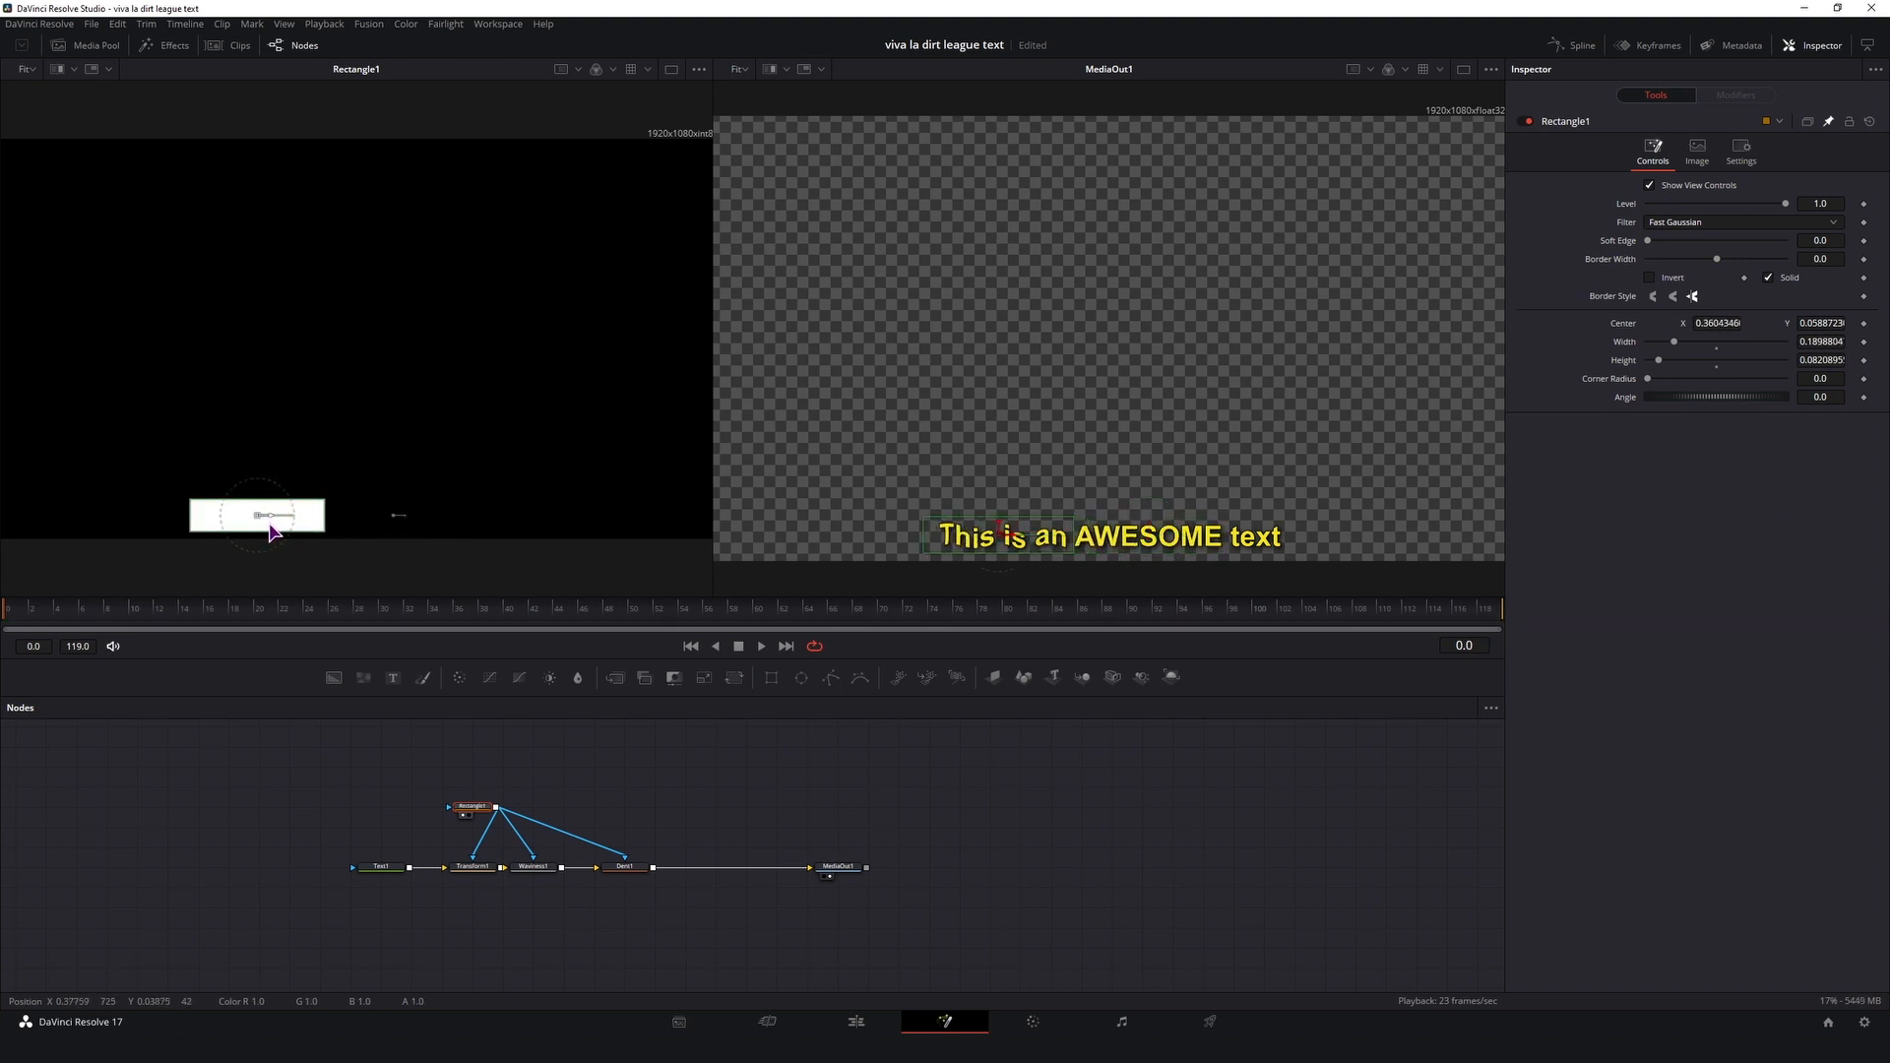
left_click(630, 867)
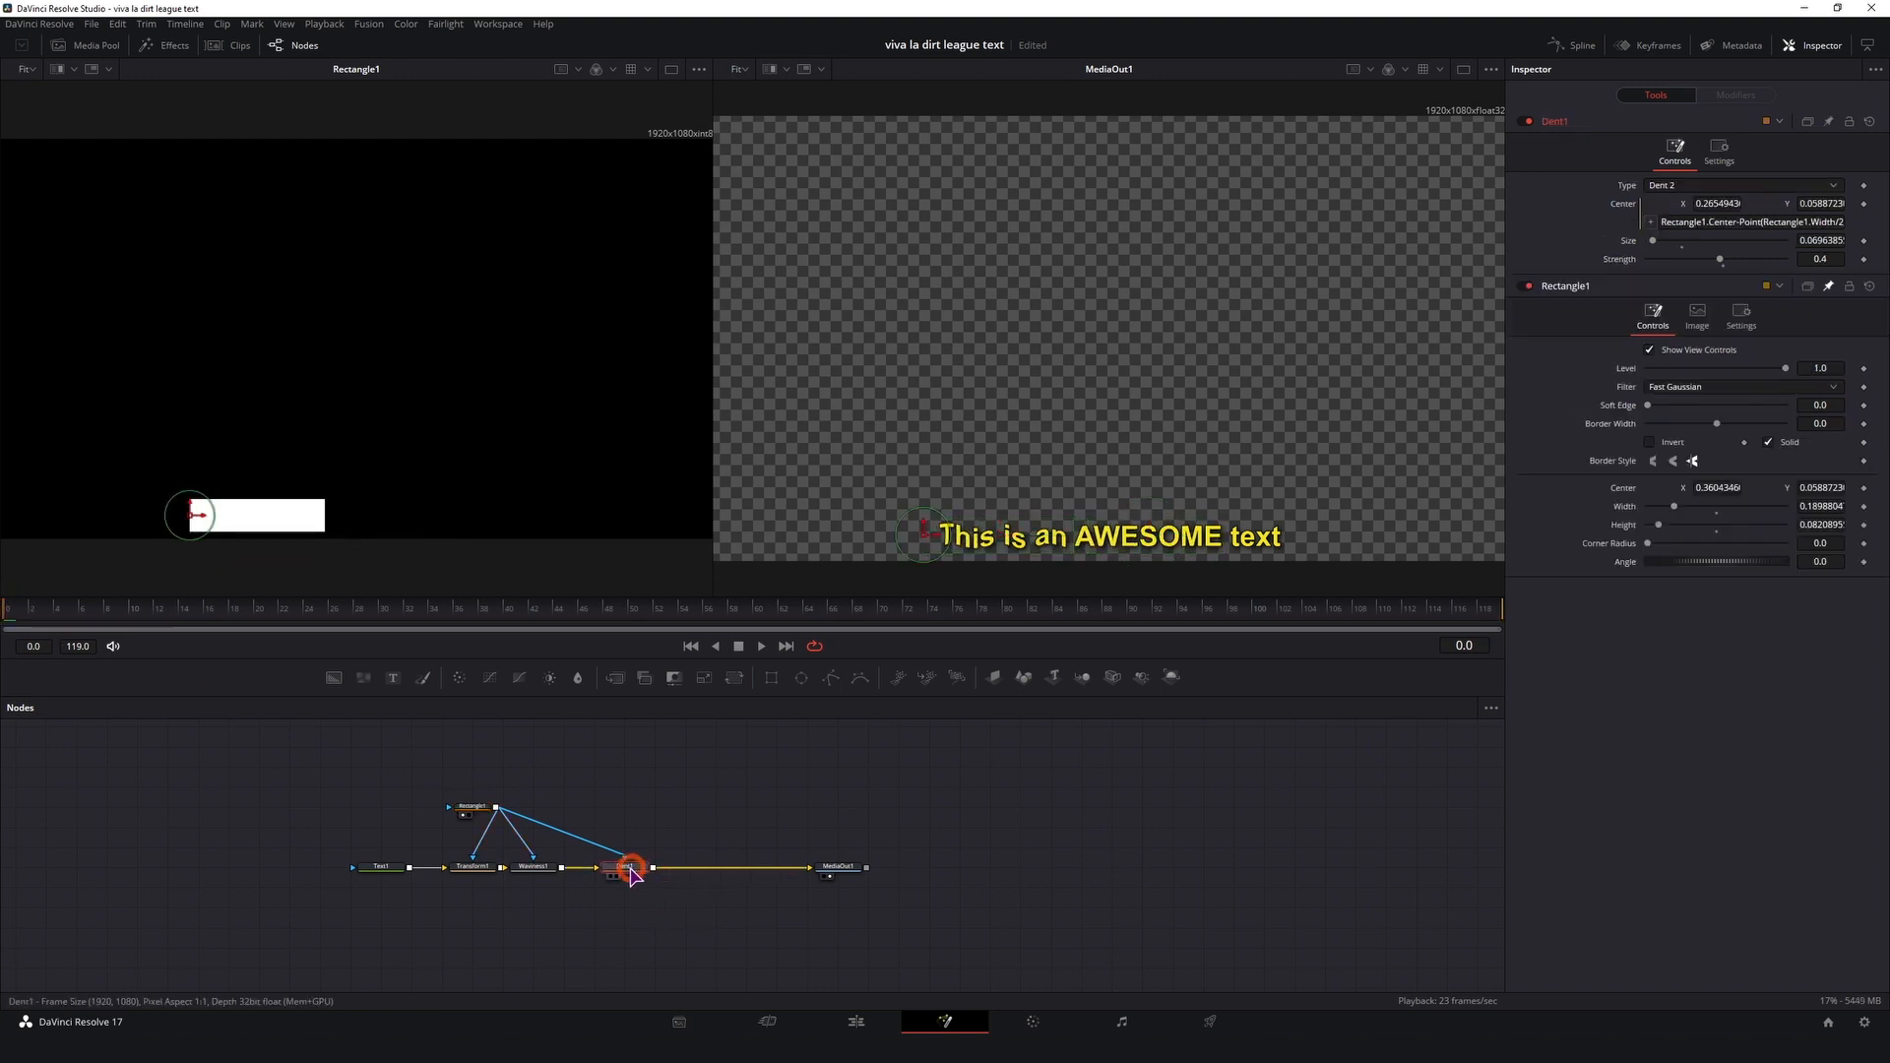
mouse_move(13, 620)
left_mouse_down()
mouse_move(1274, 663)
mouse_move(8, 630)
left_mouse_up()
left_click_drag(998, 537, 1167, 554)
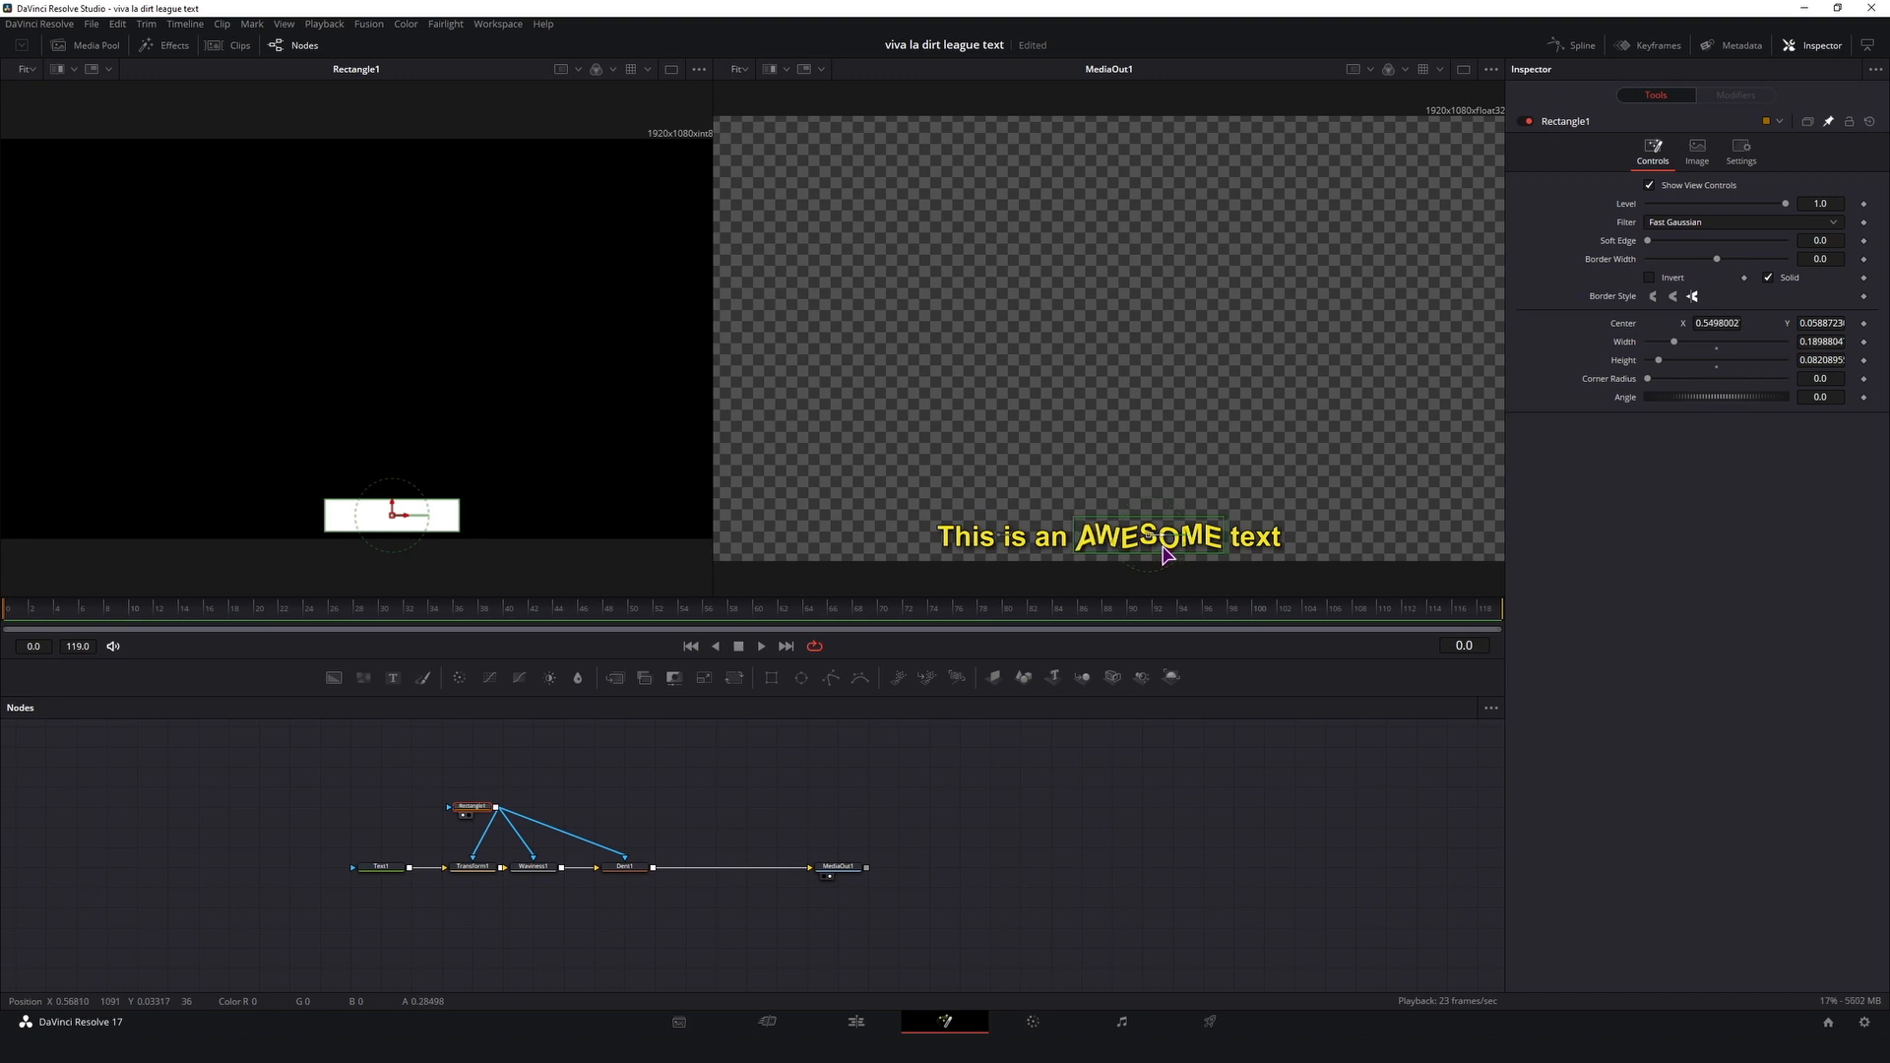
Step: Insert a Color Corrector node between Dent1 and MediaOut1 and connect the Rectangle1 mask to it
left_click_drag(838, 867, 929, 867)
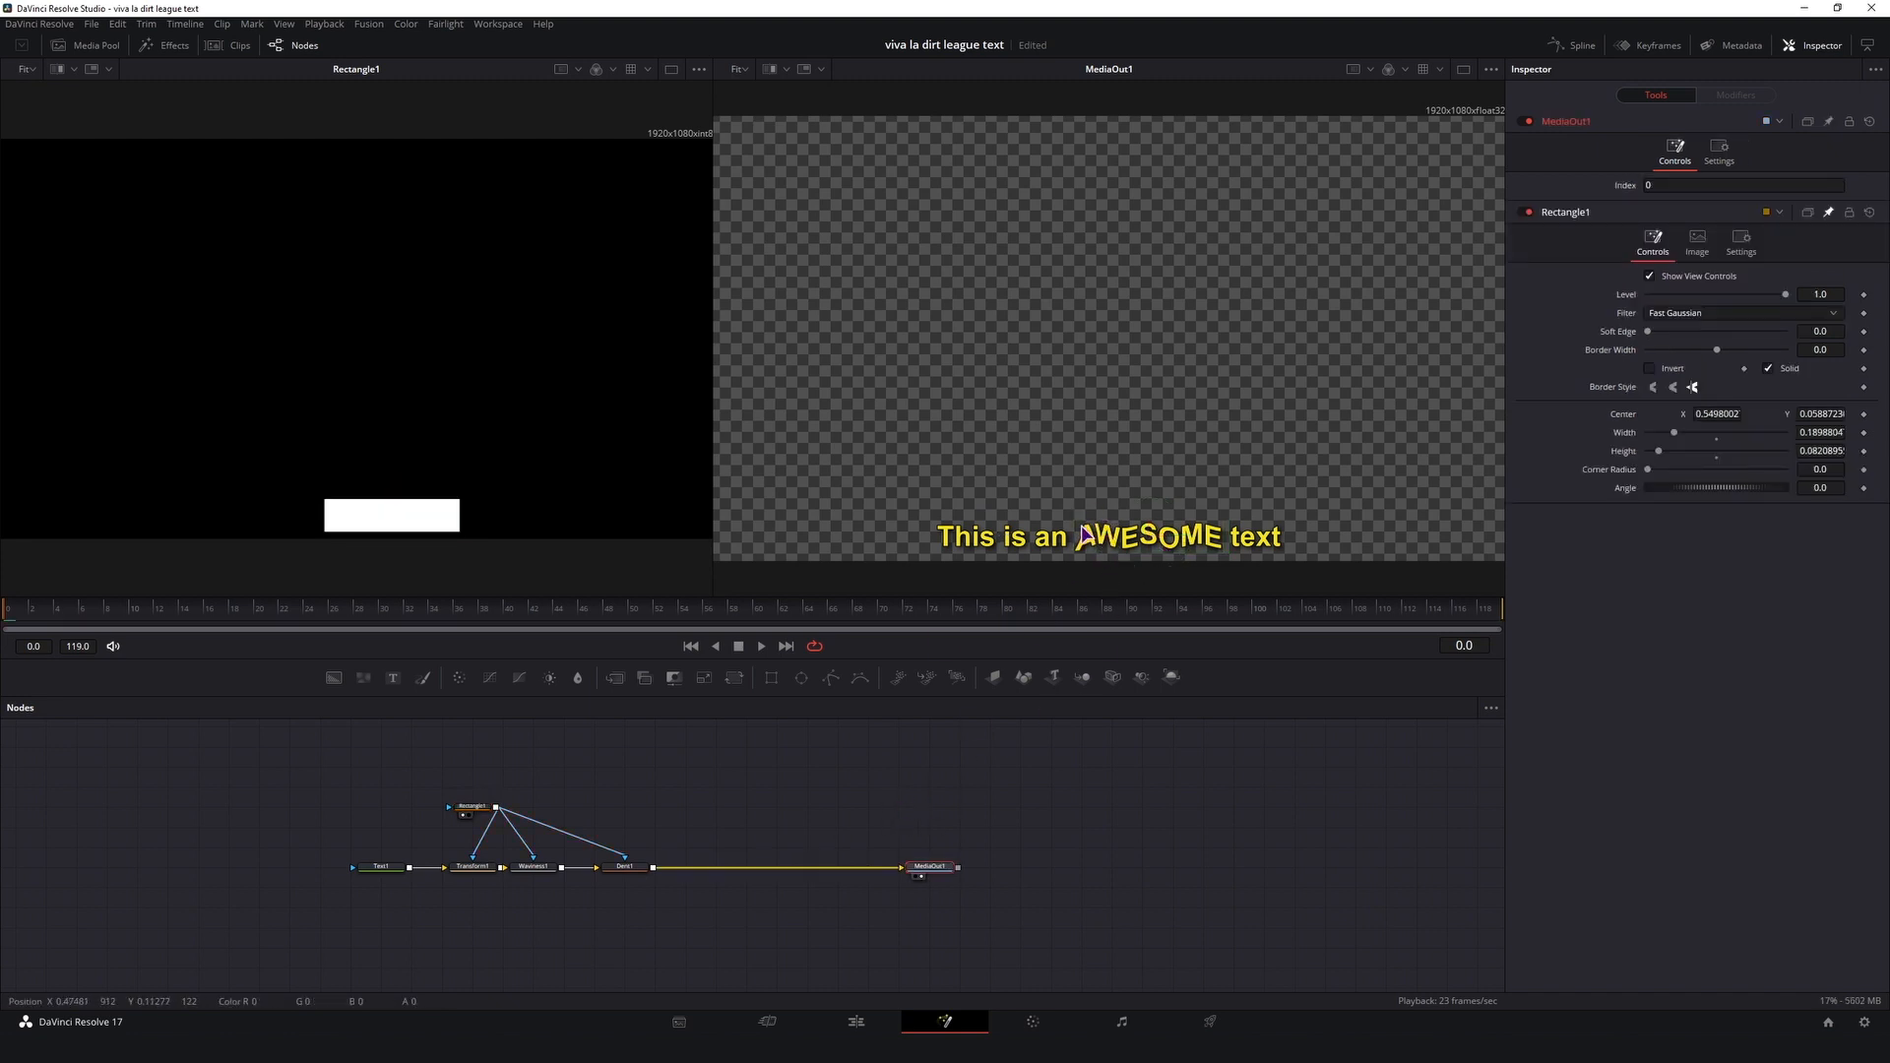
left_click(711, 840)
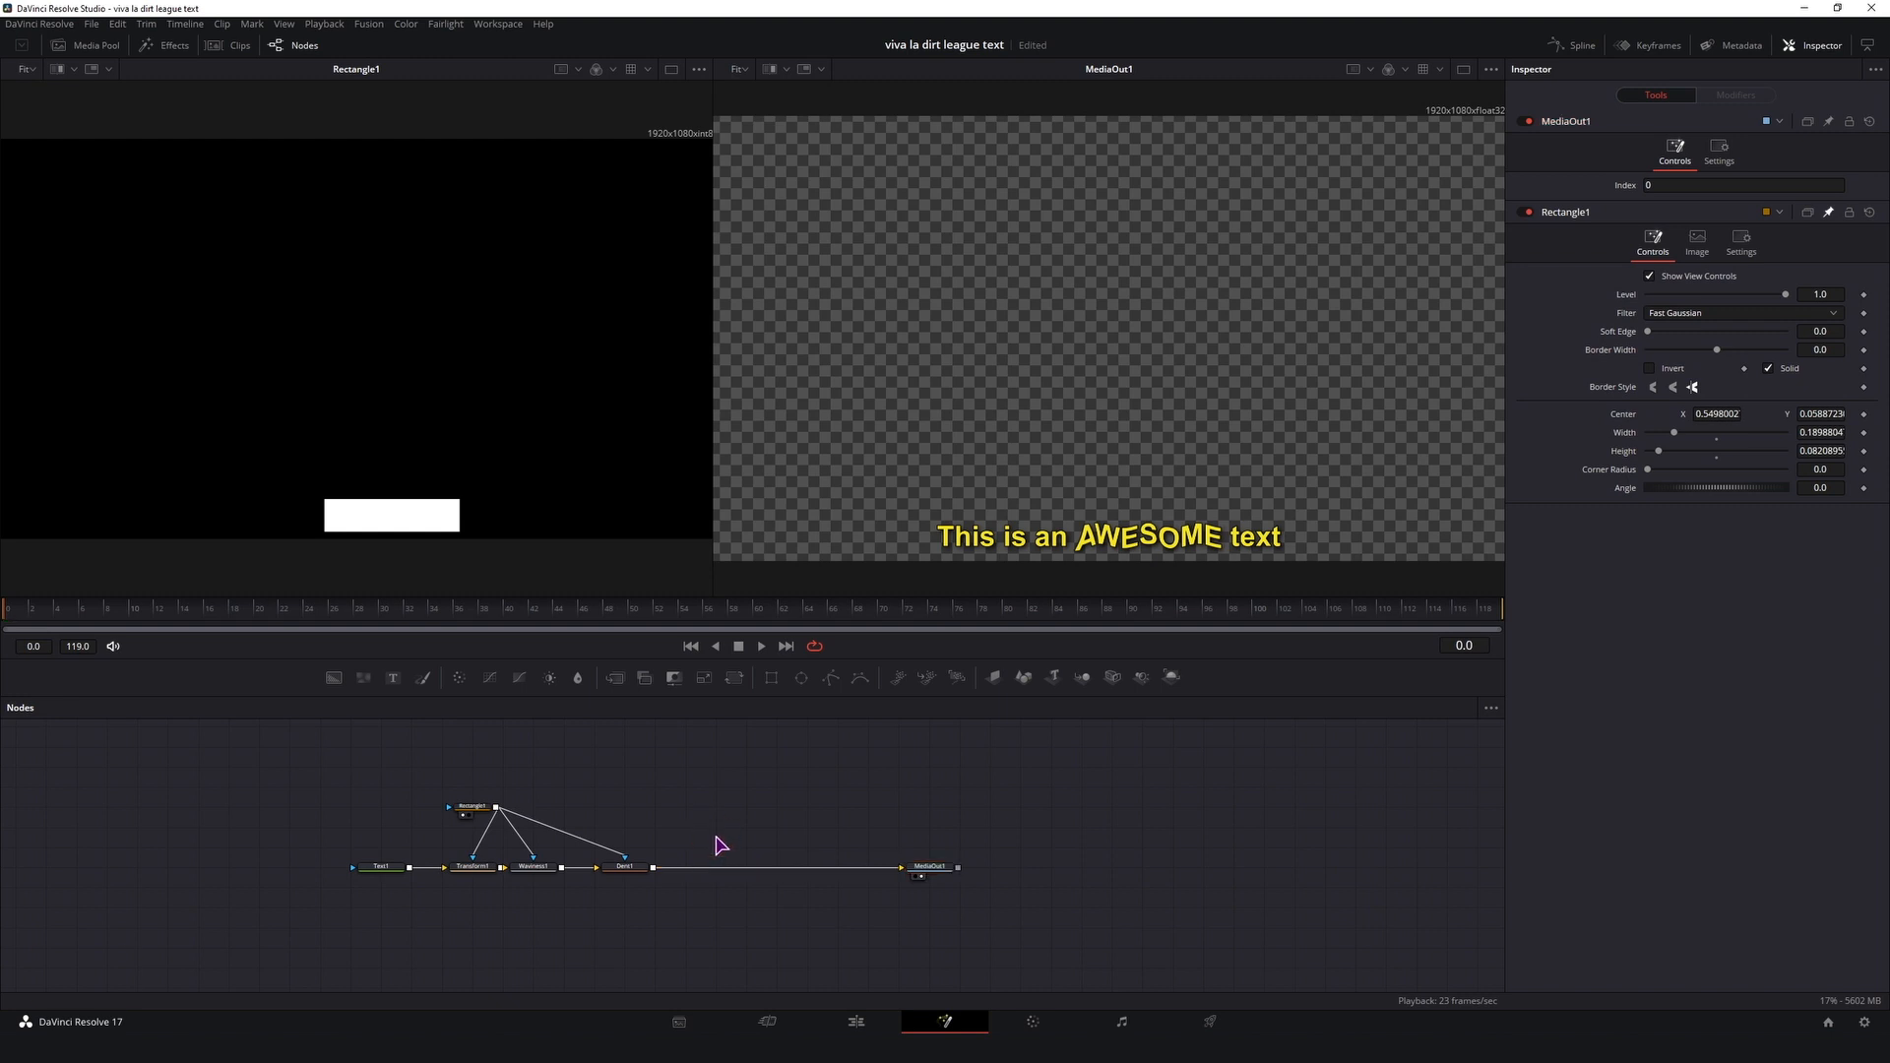
key("ctrl+space")
type("colo")
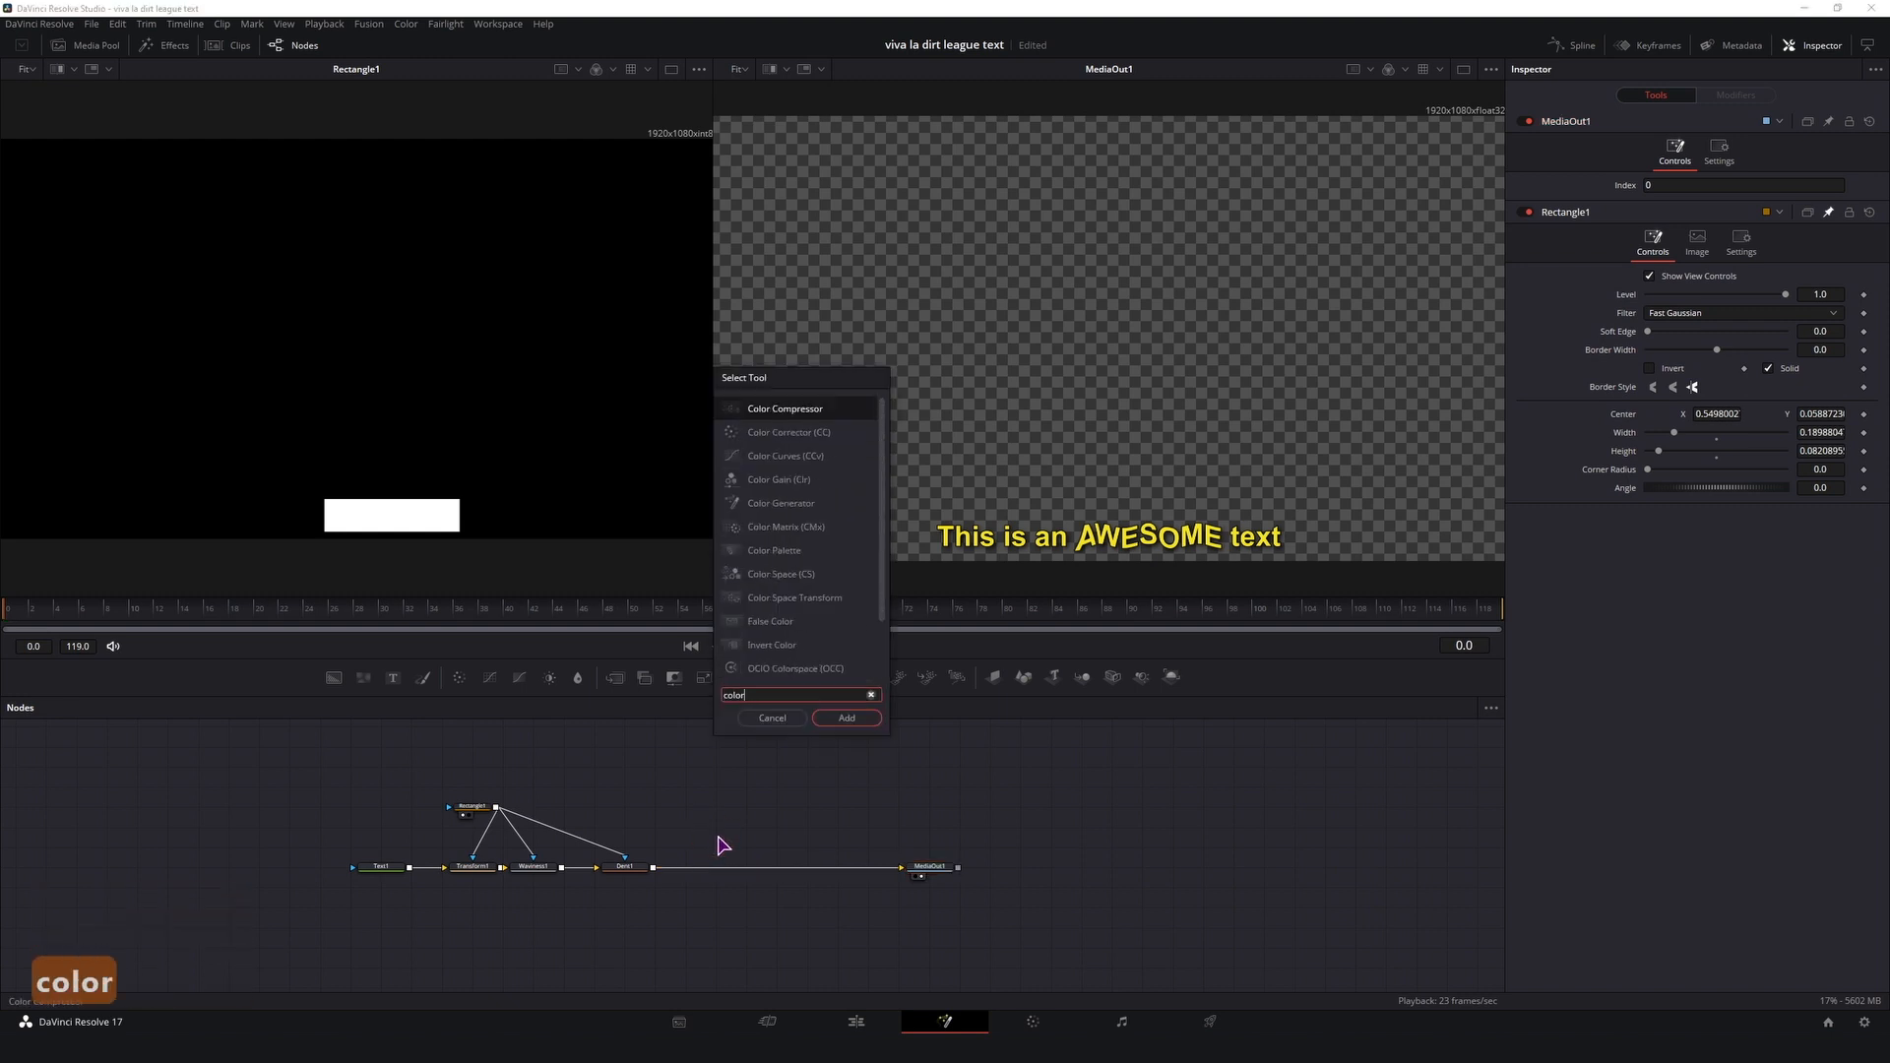
left_click(800, 432)
left_click(846, 718)
left_click(722, 848)
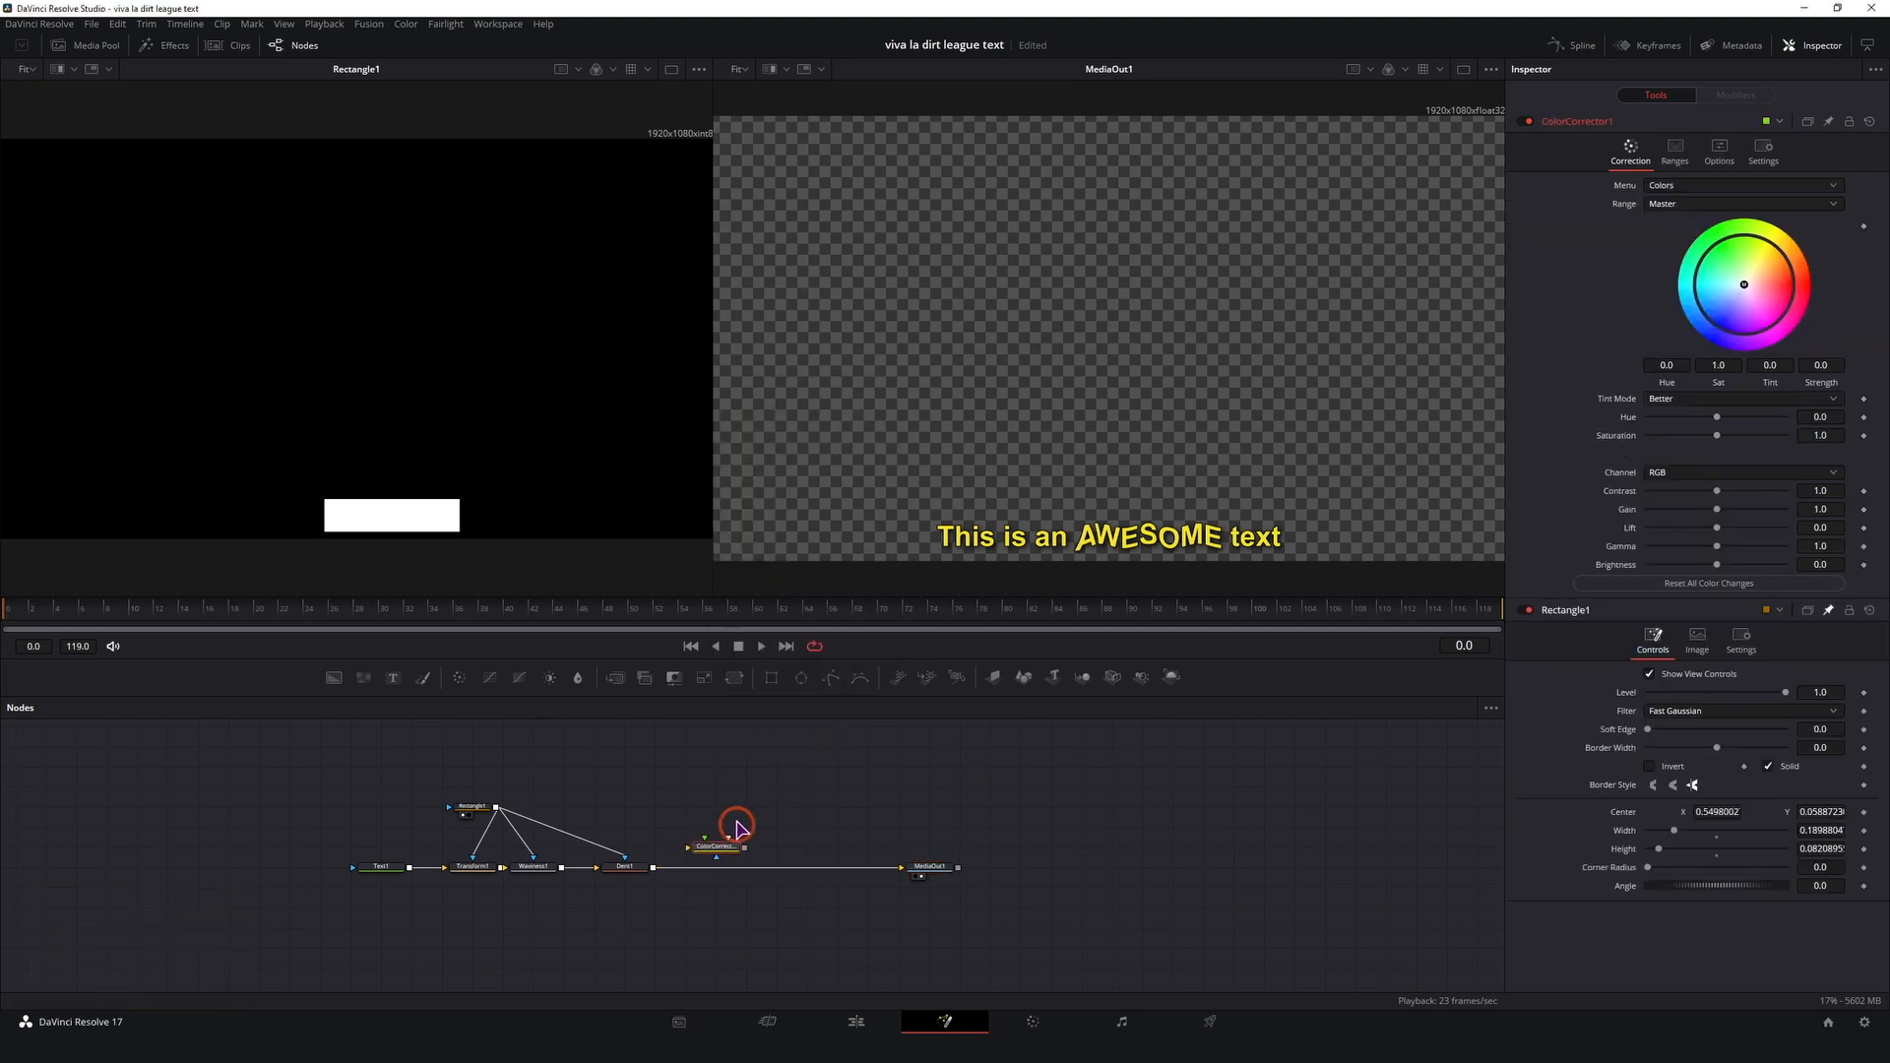
left_click_drag(722, 853, 717, 878)
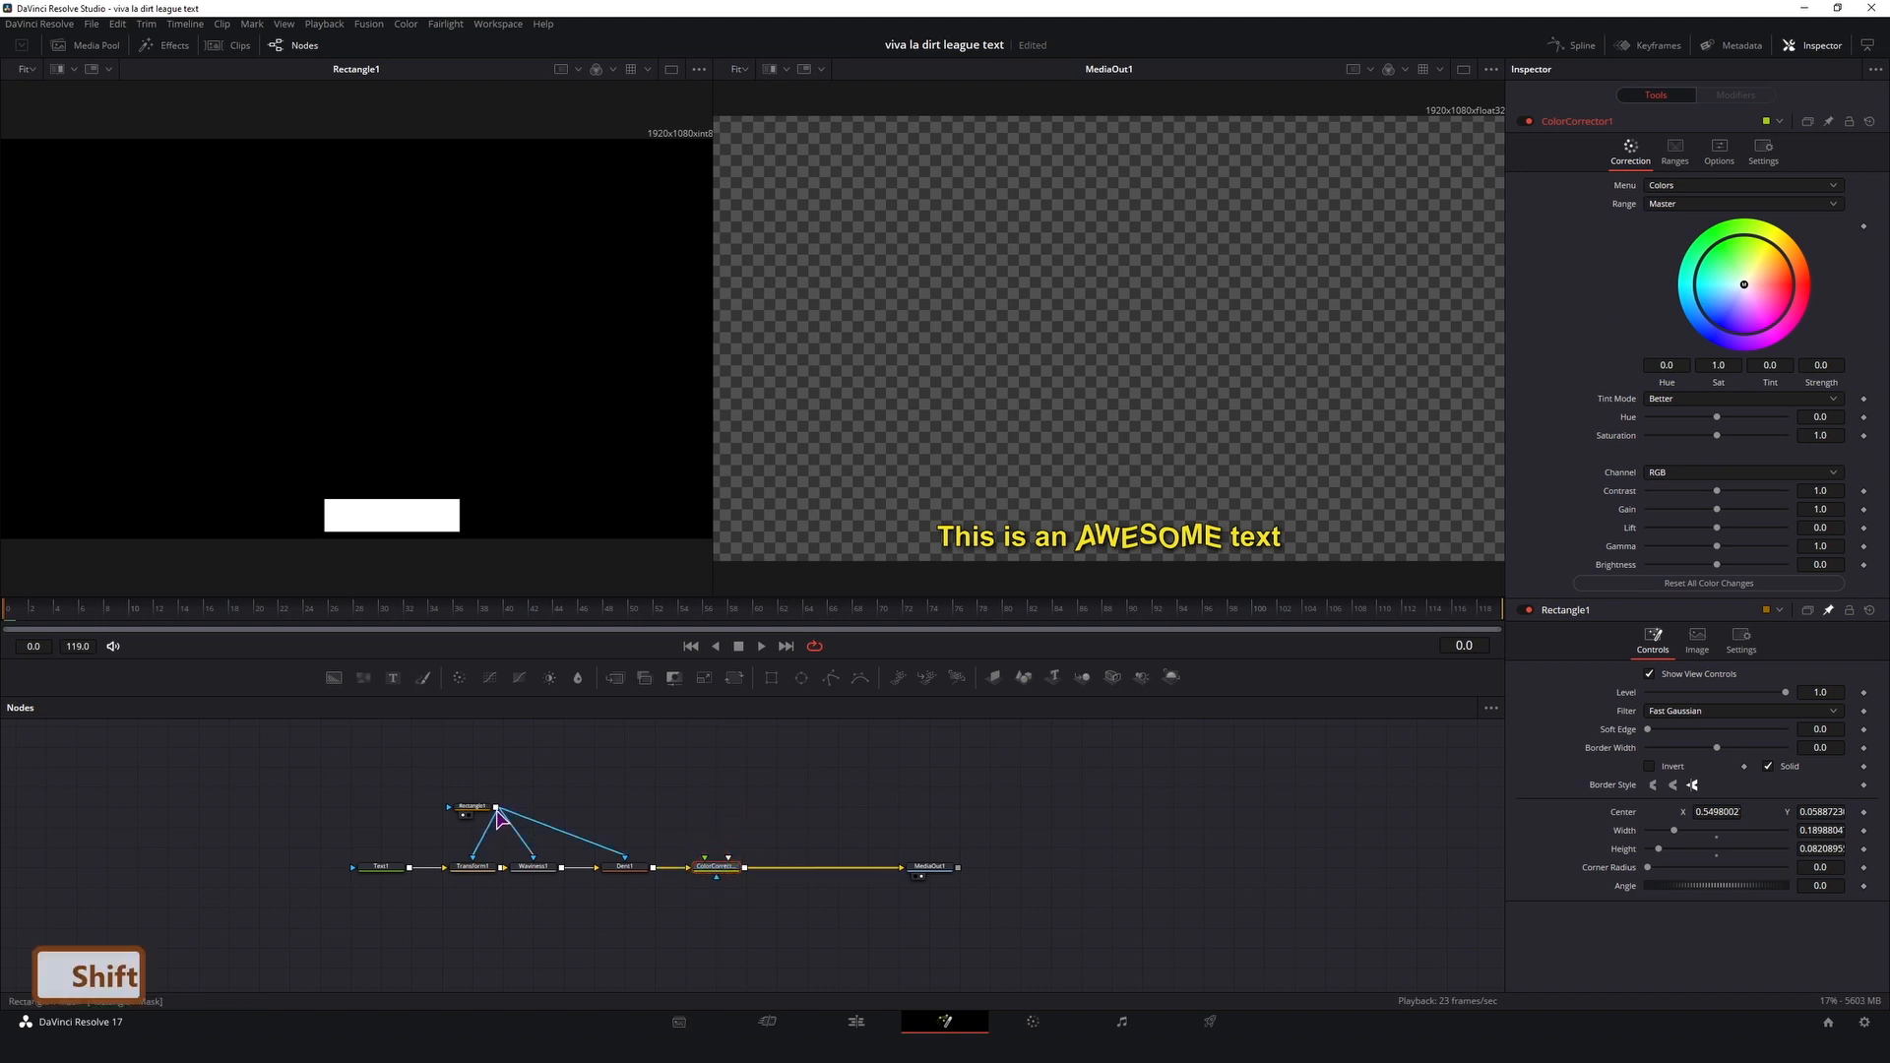
left_click_drag(495, 810, 718, 882)
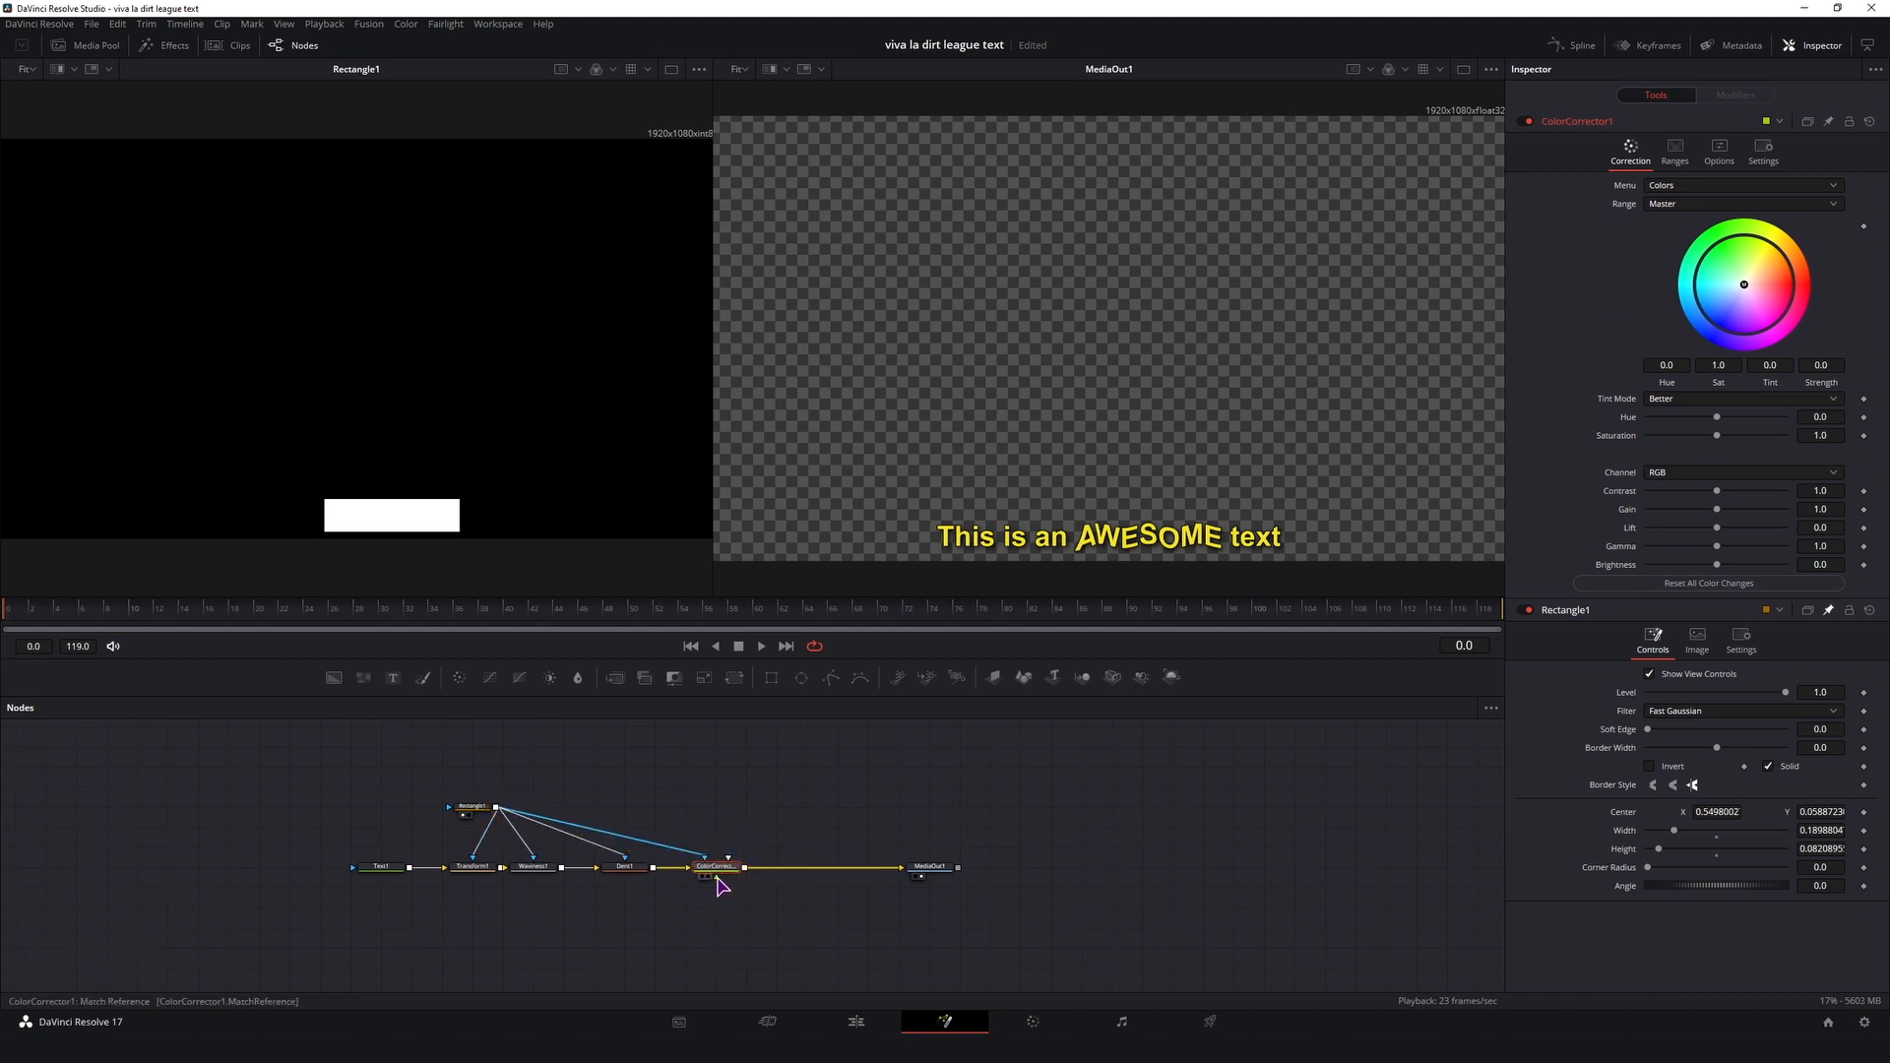
Step: Tint the masked word AWESOME red in ColorCorrector1 at strength 1.0, with saturation 2.0 and gamma 0.29
left_click(1735, 230)
left_click_drag(1732, 268, 1792, 285)
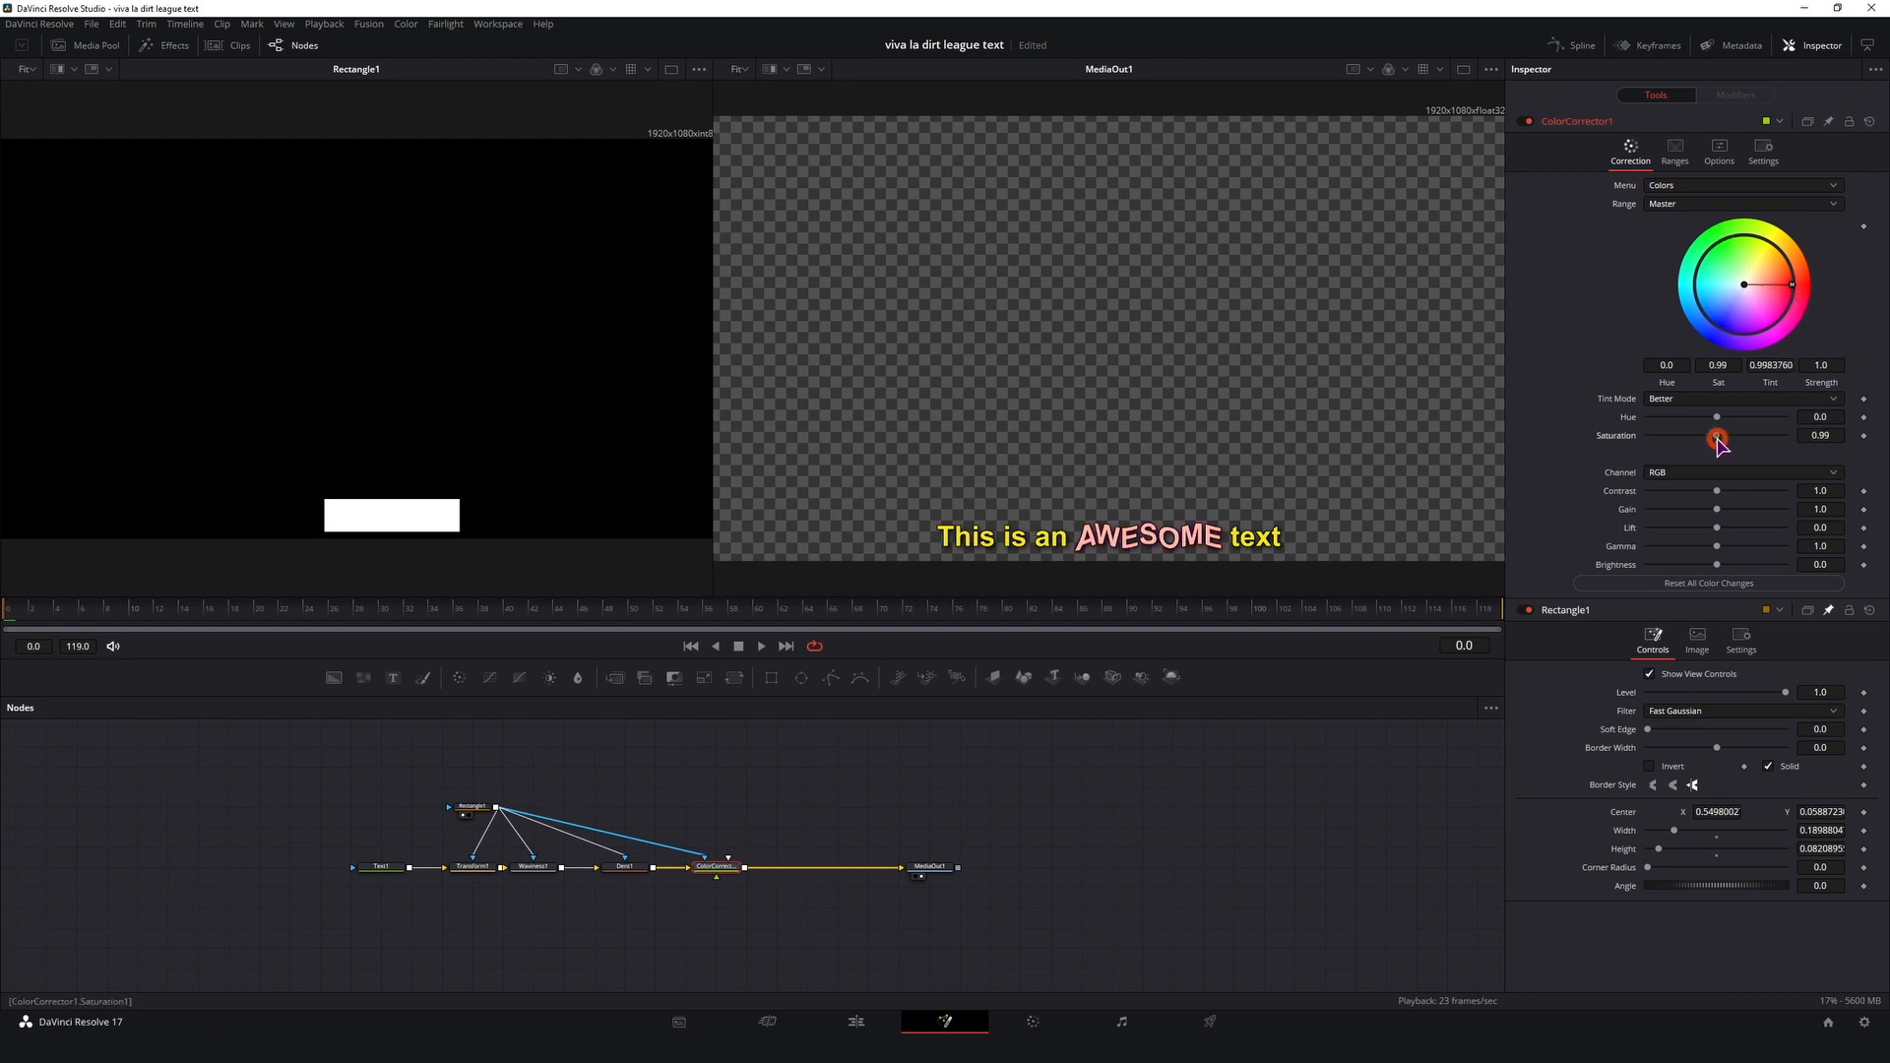
left_click_drag(1717, 435, 1784, 445)
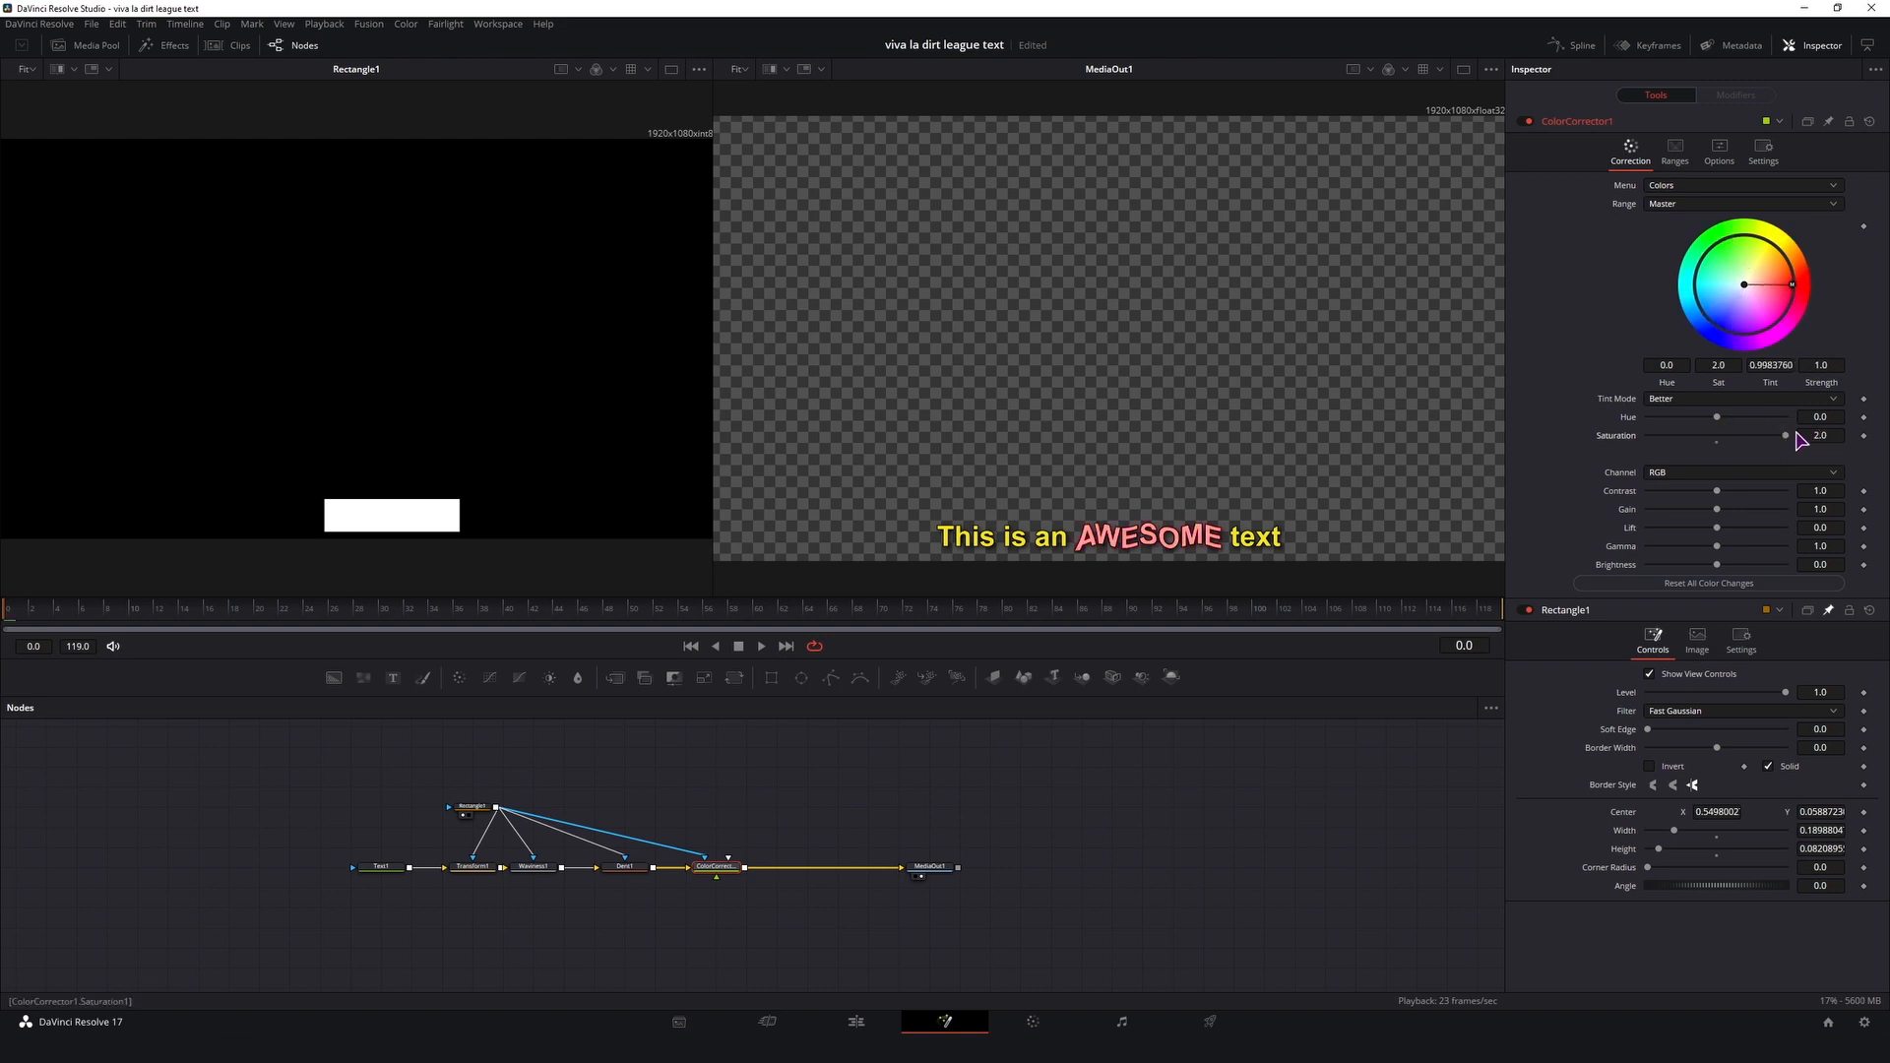
mouse_move(1792, 285)
left_mouse_down()
mouse_move(1778, 246)
mouse_move(1718, 236)
mouse_move(1667, 263)
mouse_move(1719, 325)
mouse_move(1797, 310)
mouse_move(1792, 281)
left_mouse_up()
left_click_drag(1717, 549, 1666, 551)
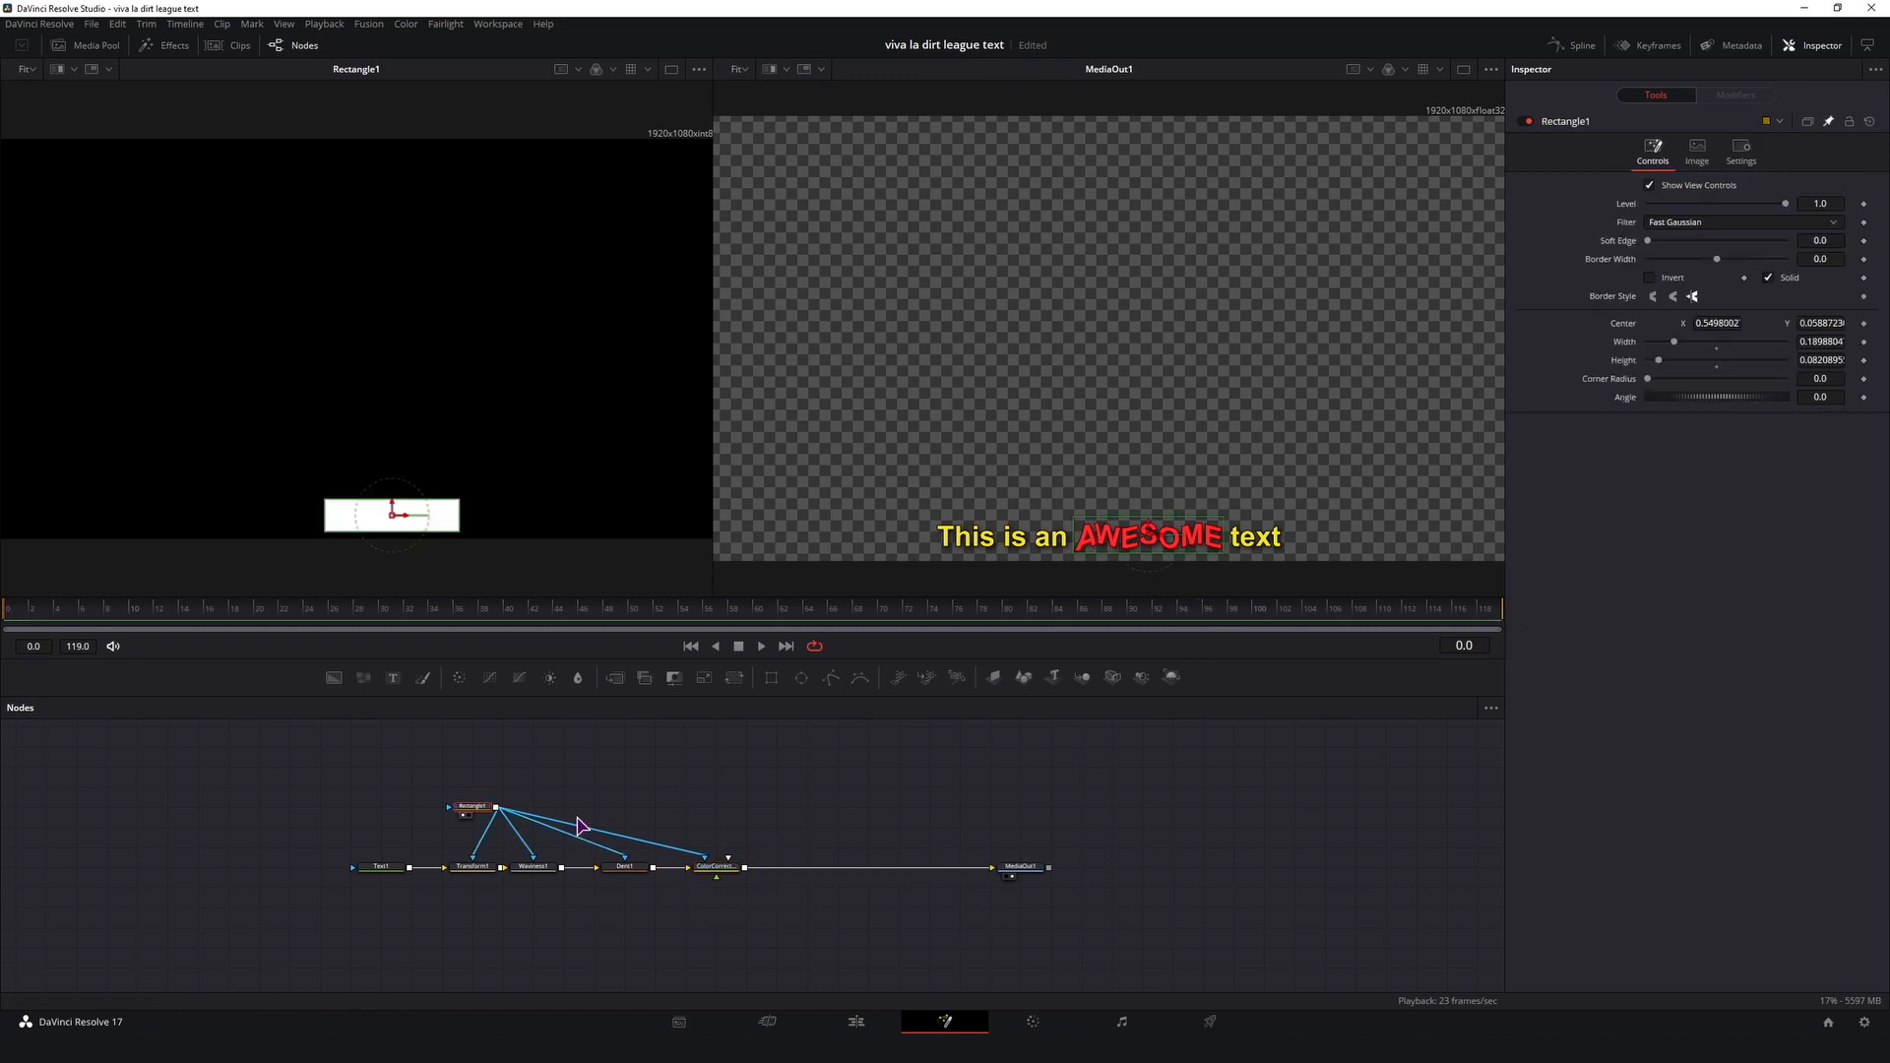
Step: Insert a Duplicate node between ColorCorrector1 and MediaOut1
left_click(830, 849)
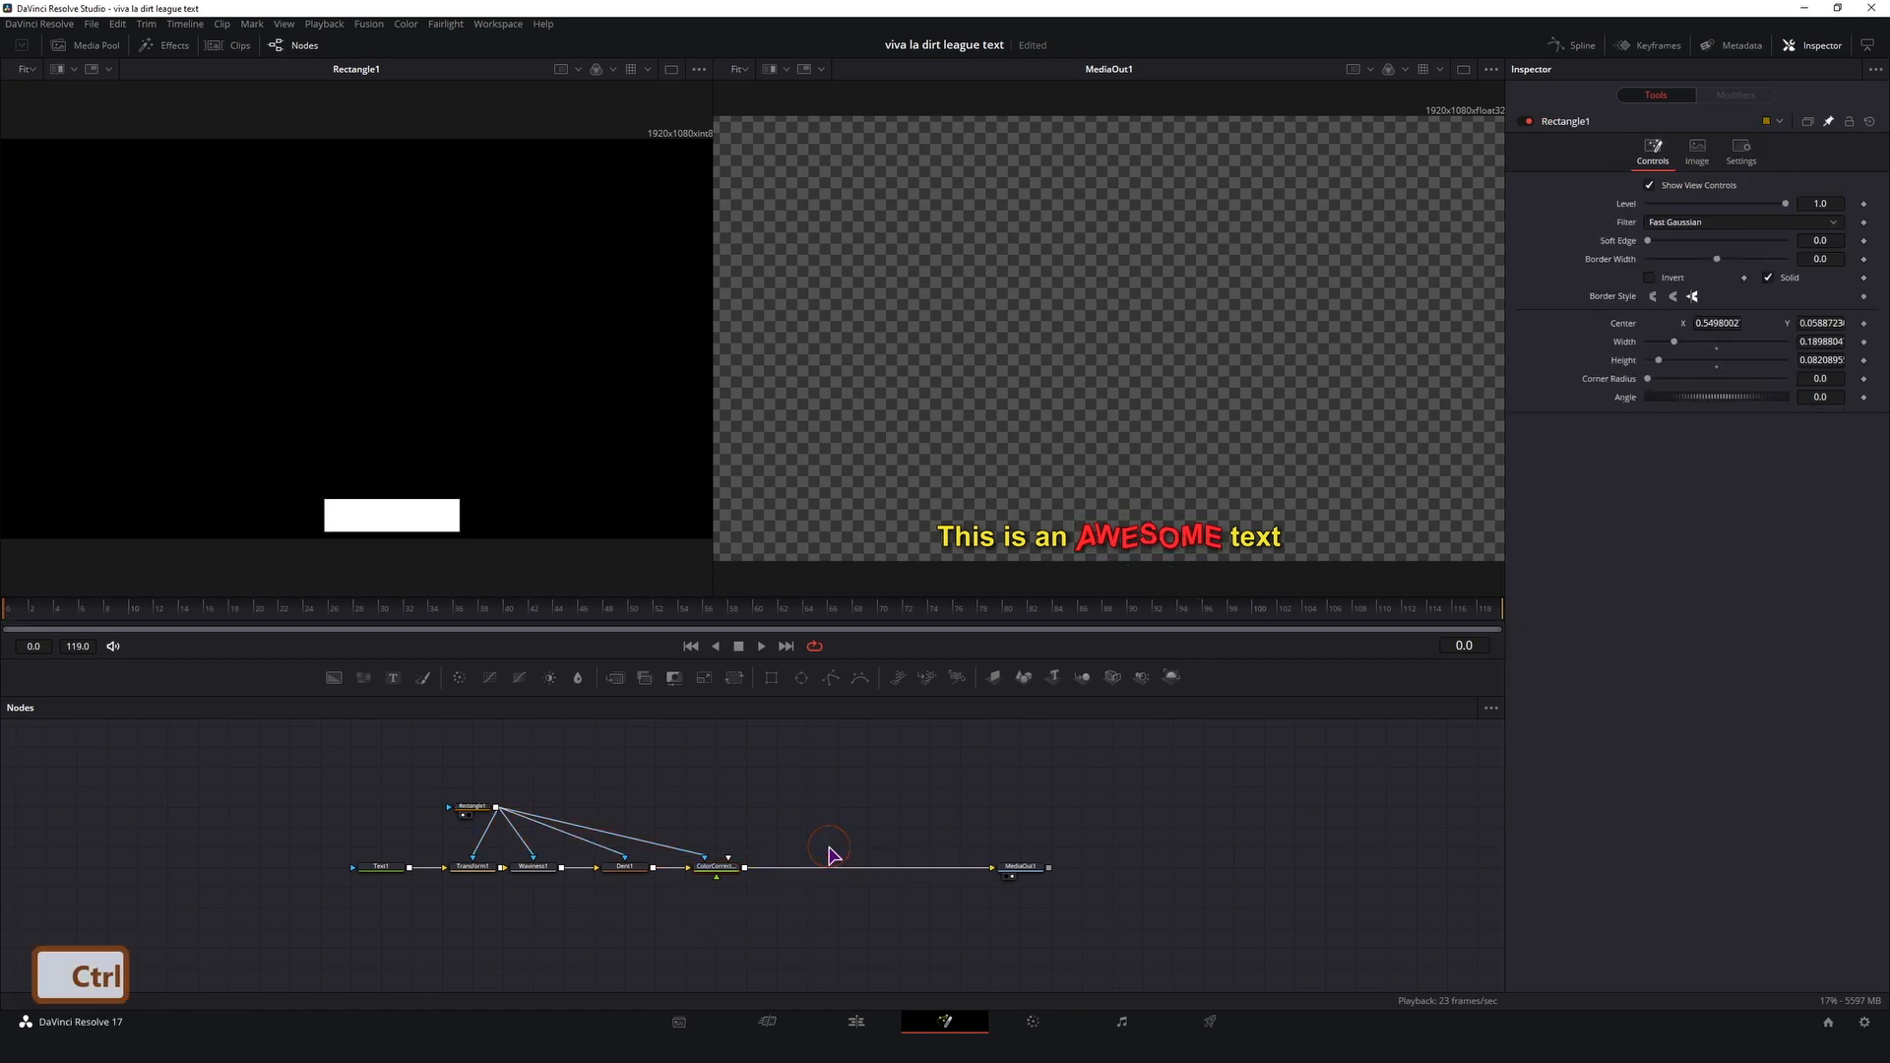
key("ctrl+space")
type("dupli")
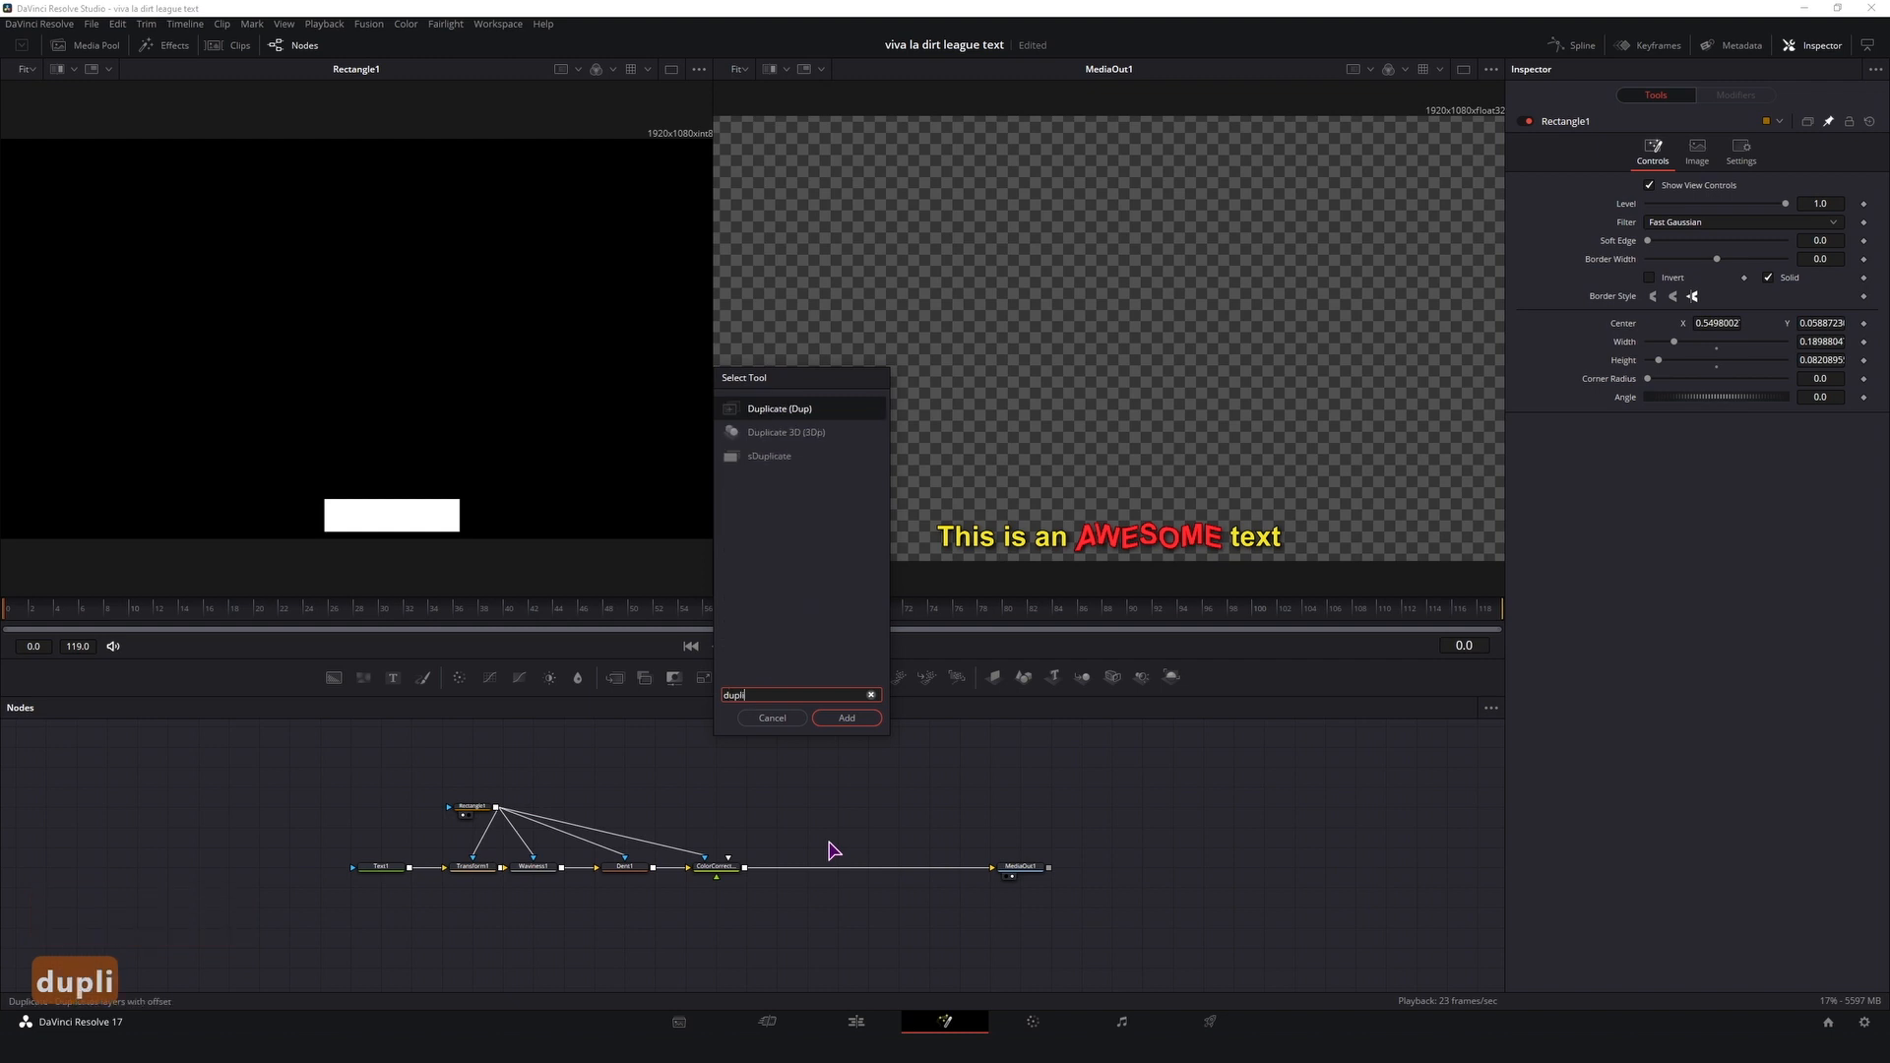
type("c")
left_click(847, 717)
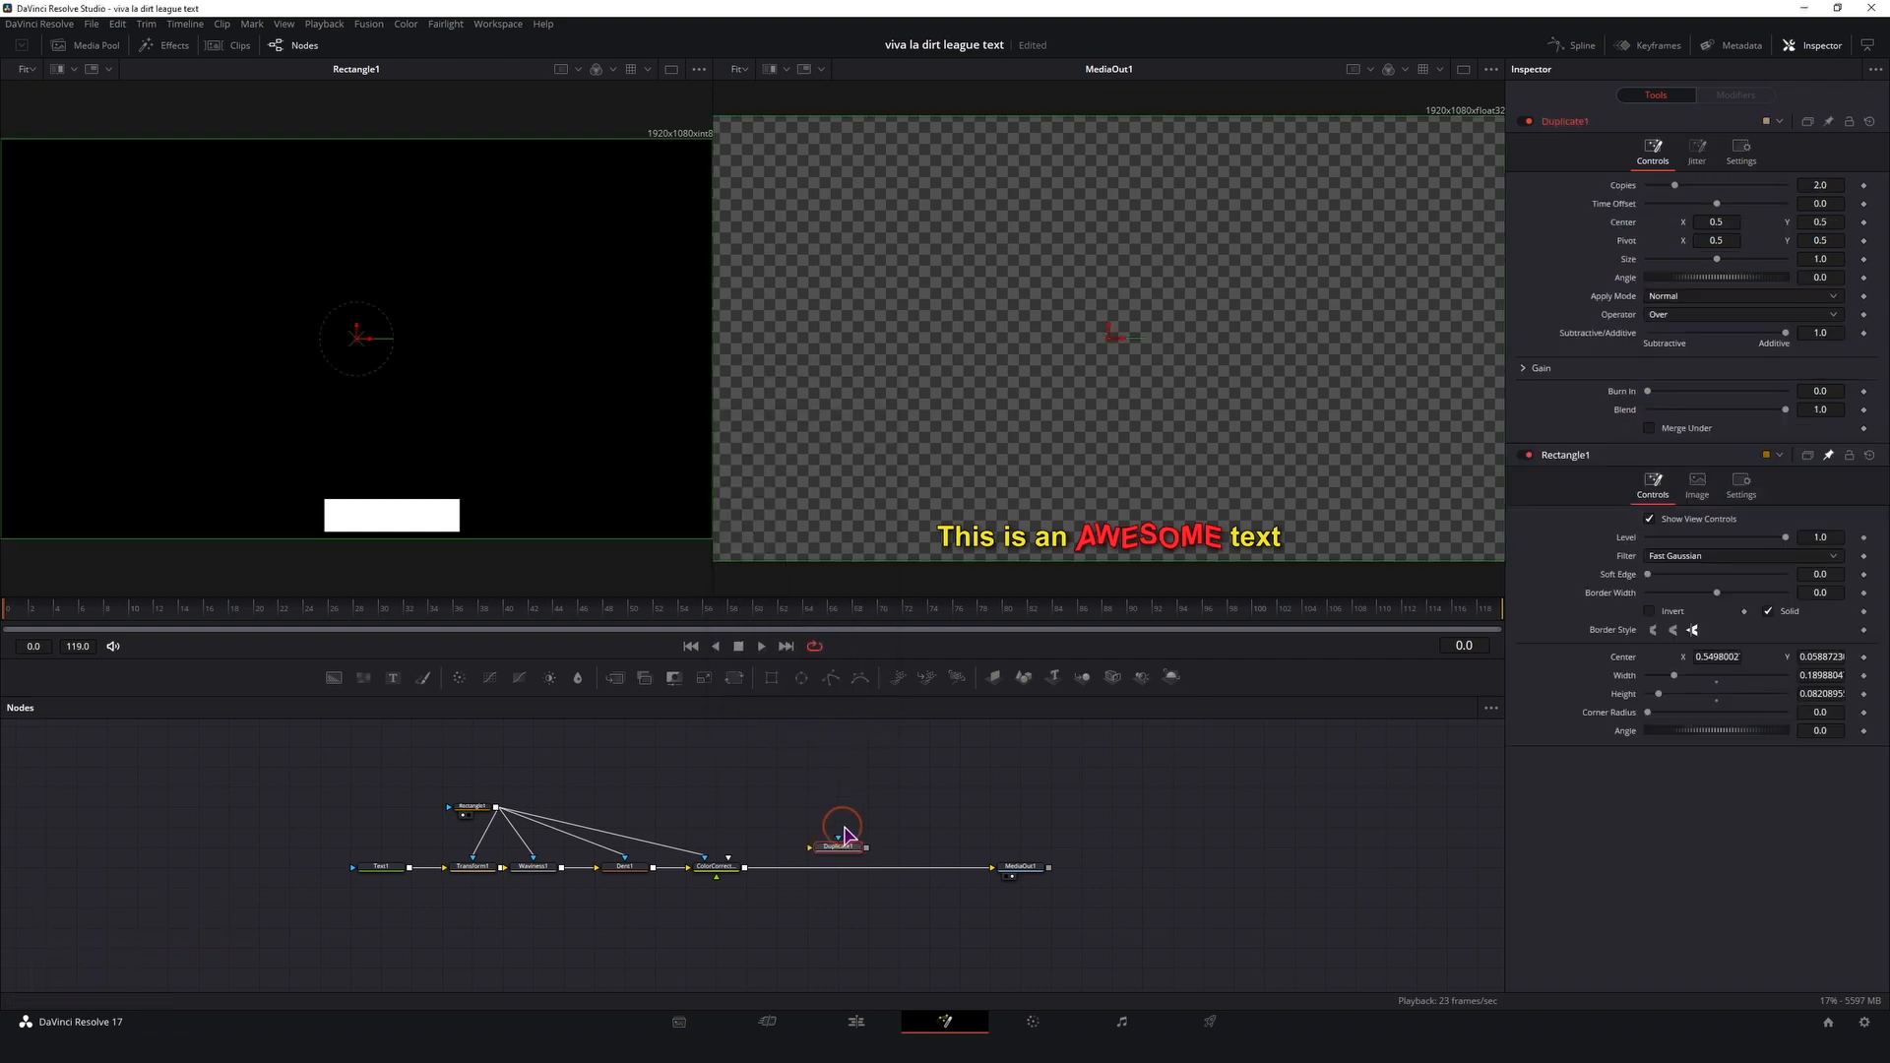
left_click_drag(843, 832, 808, 867)
Step: Connect the Rectangle1 mask to Duplicate1 and set the copies' Center Y to 0.497
left_click(470, 813)
left_click(806, 867)
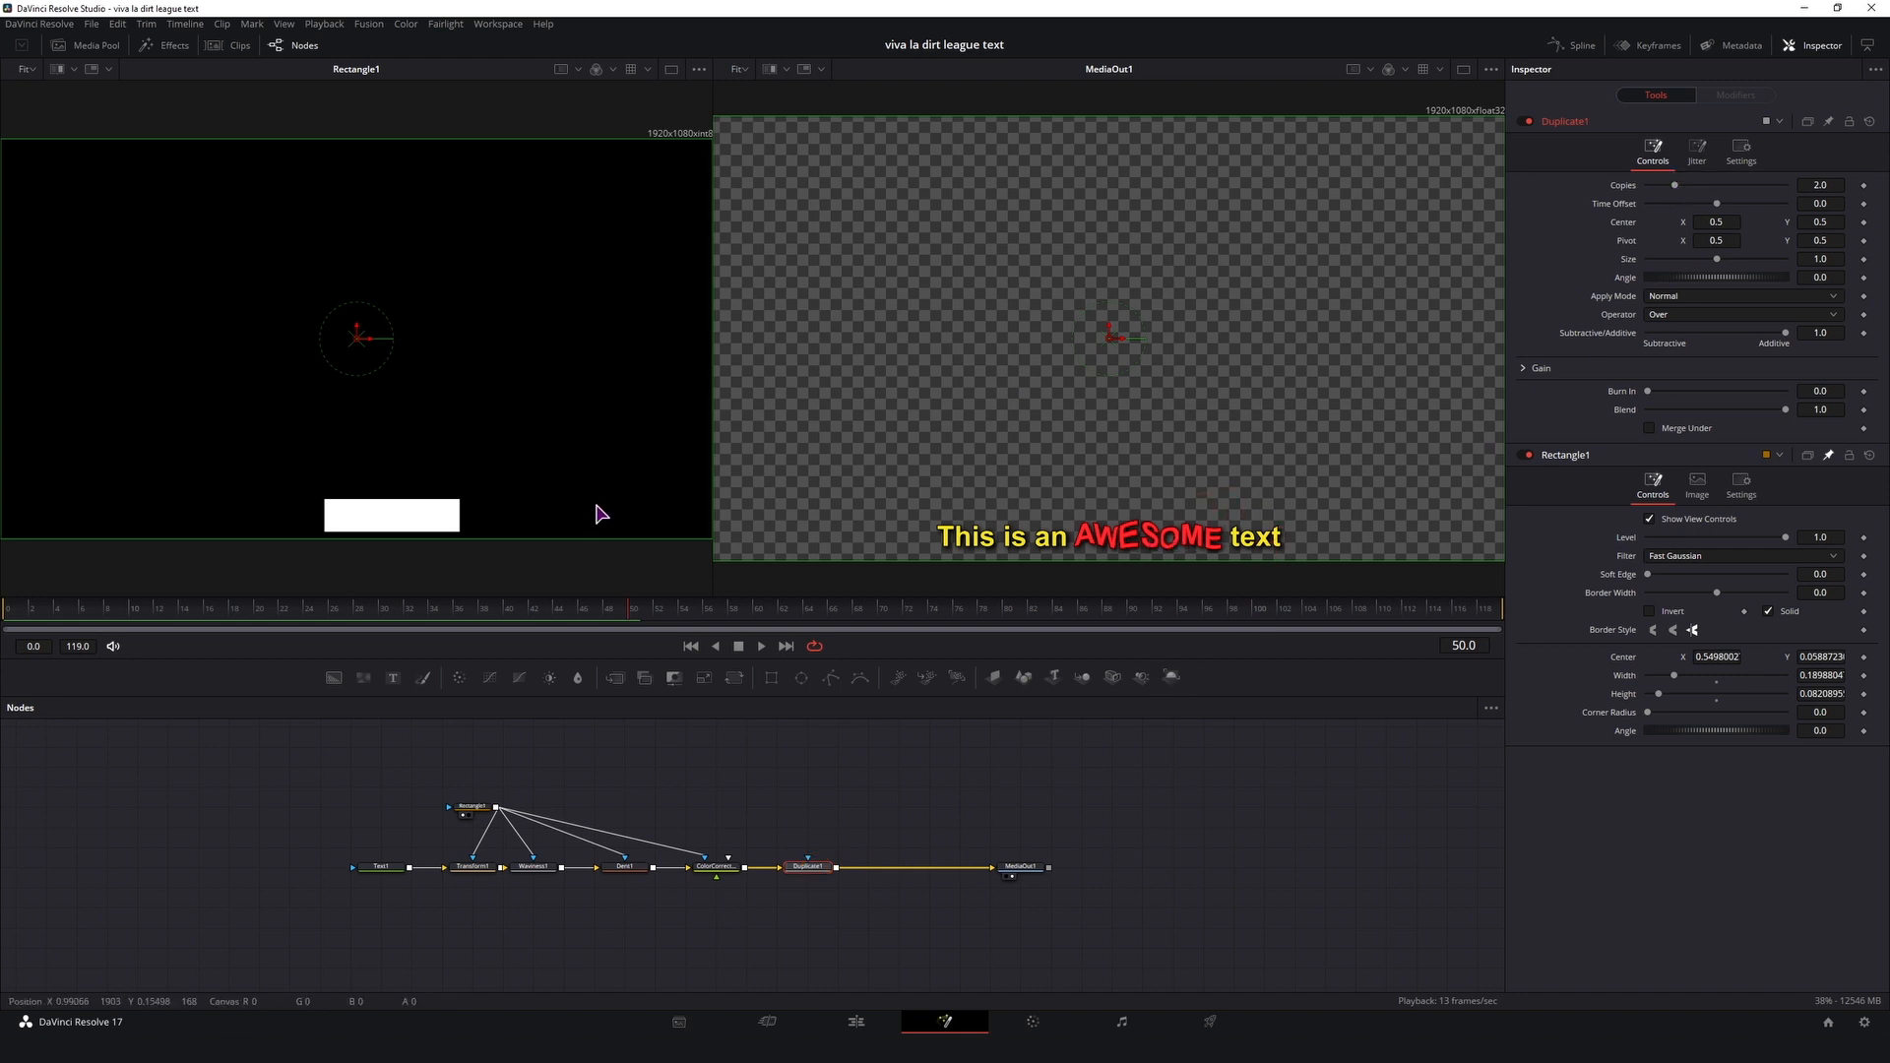
left_click_drag(496, 813, 815, 865)
scroll(1351, 426, "up", 5)
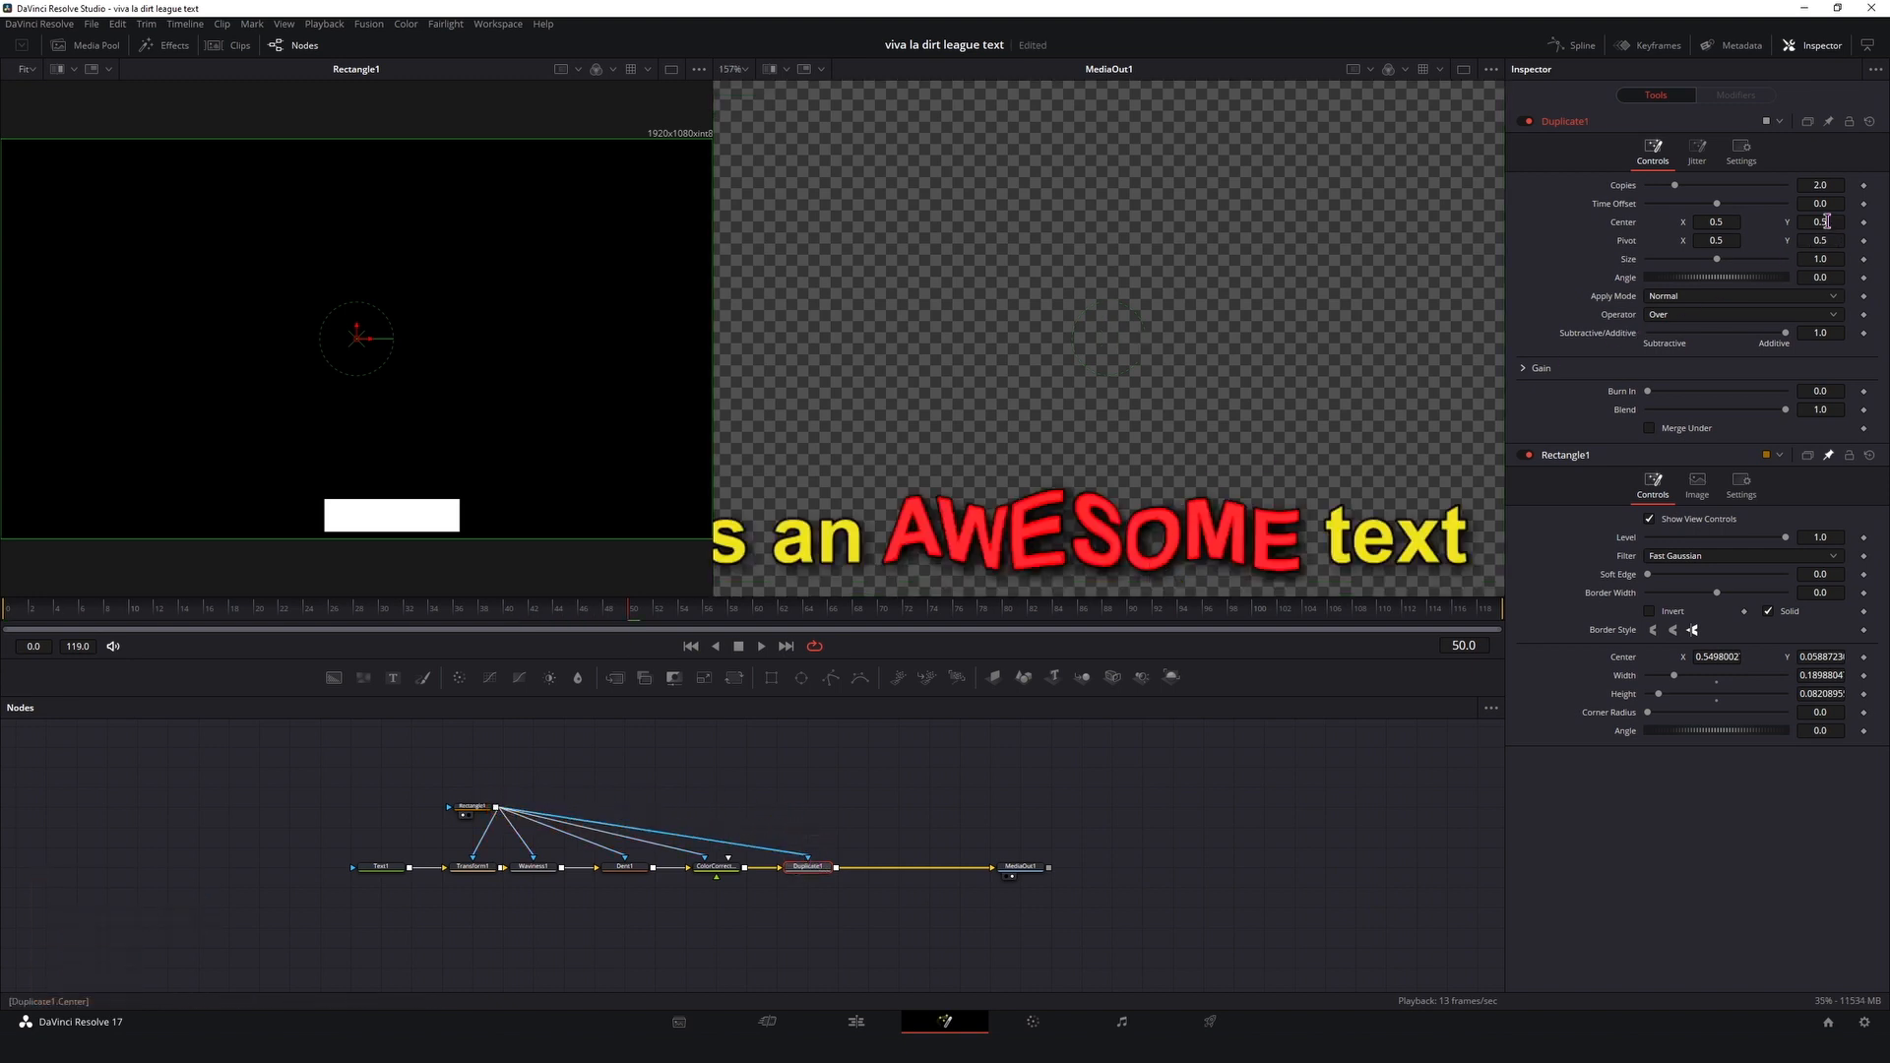
left_click_drag(1820, 221, 1816, 222)
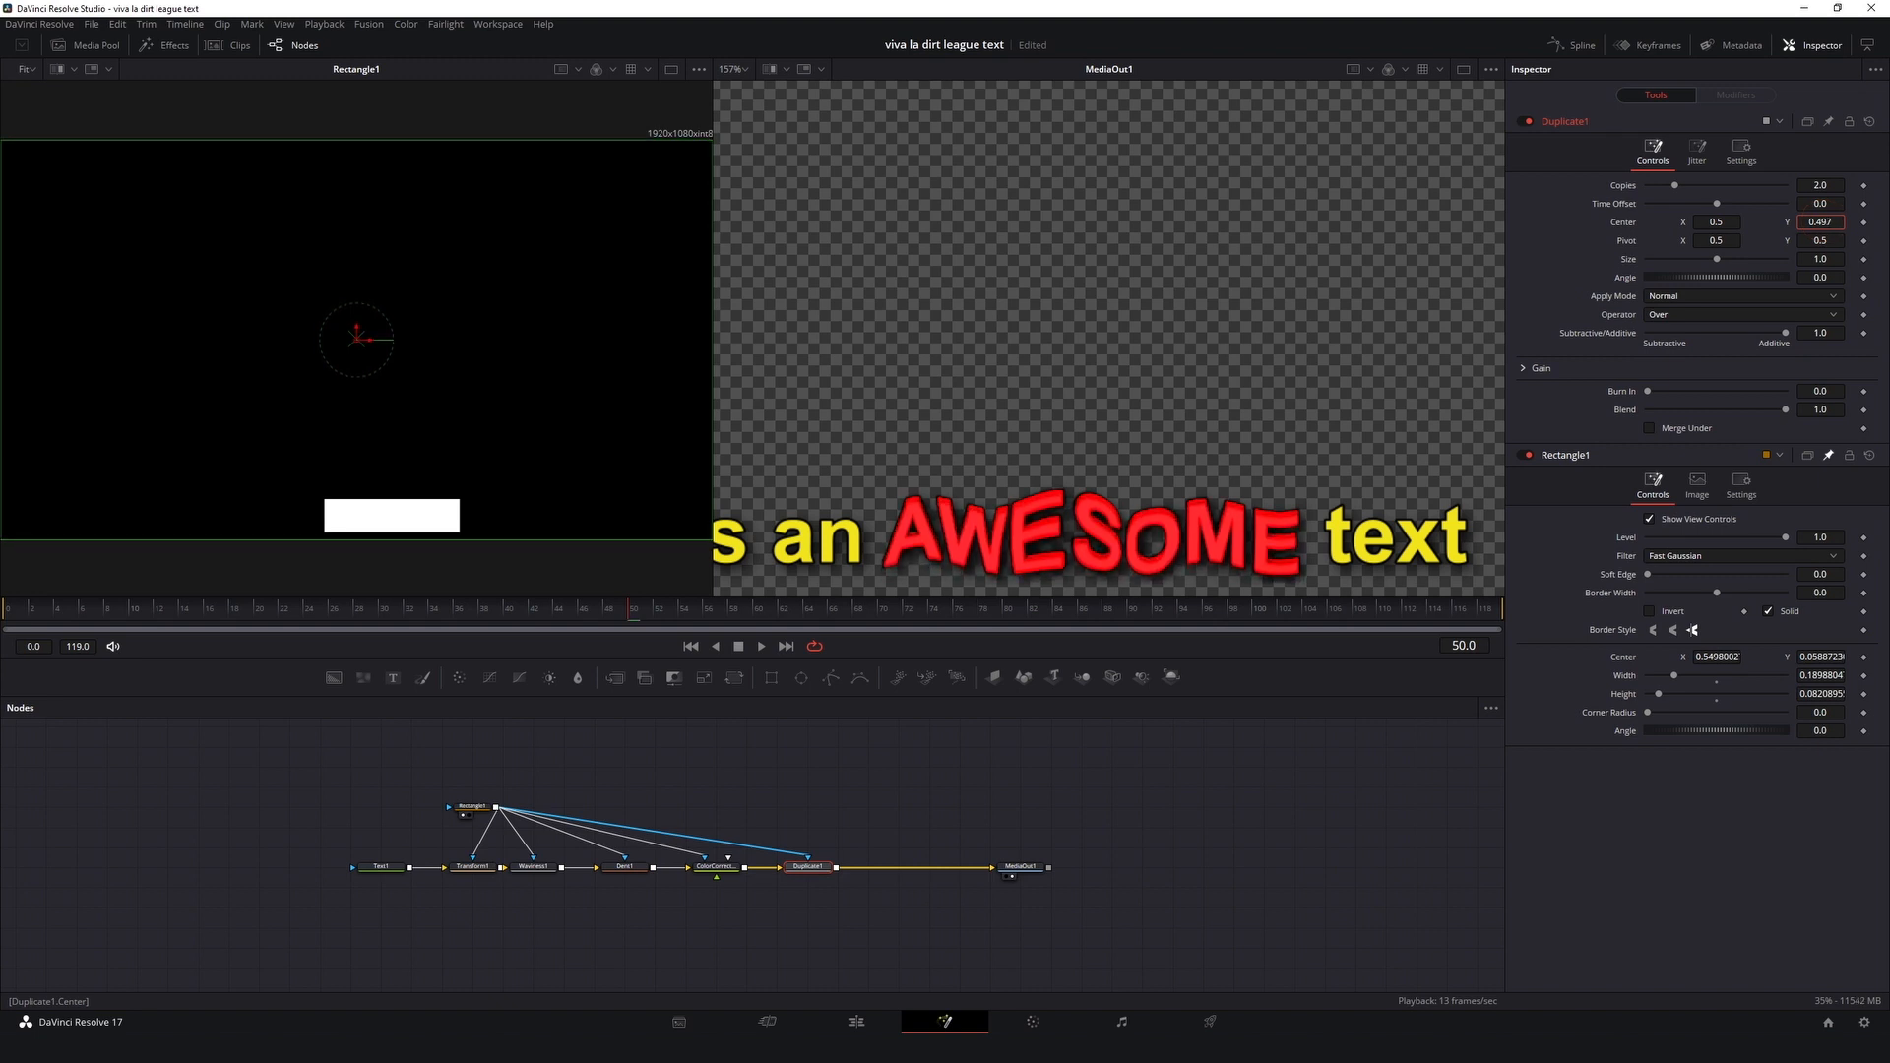
Step: Remove the red tint in ColorCorrector1 and reset its gamma and saturation to 1.0
left_click(716, 867)
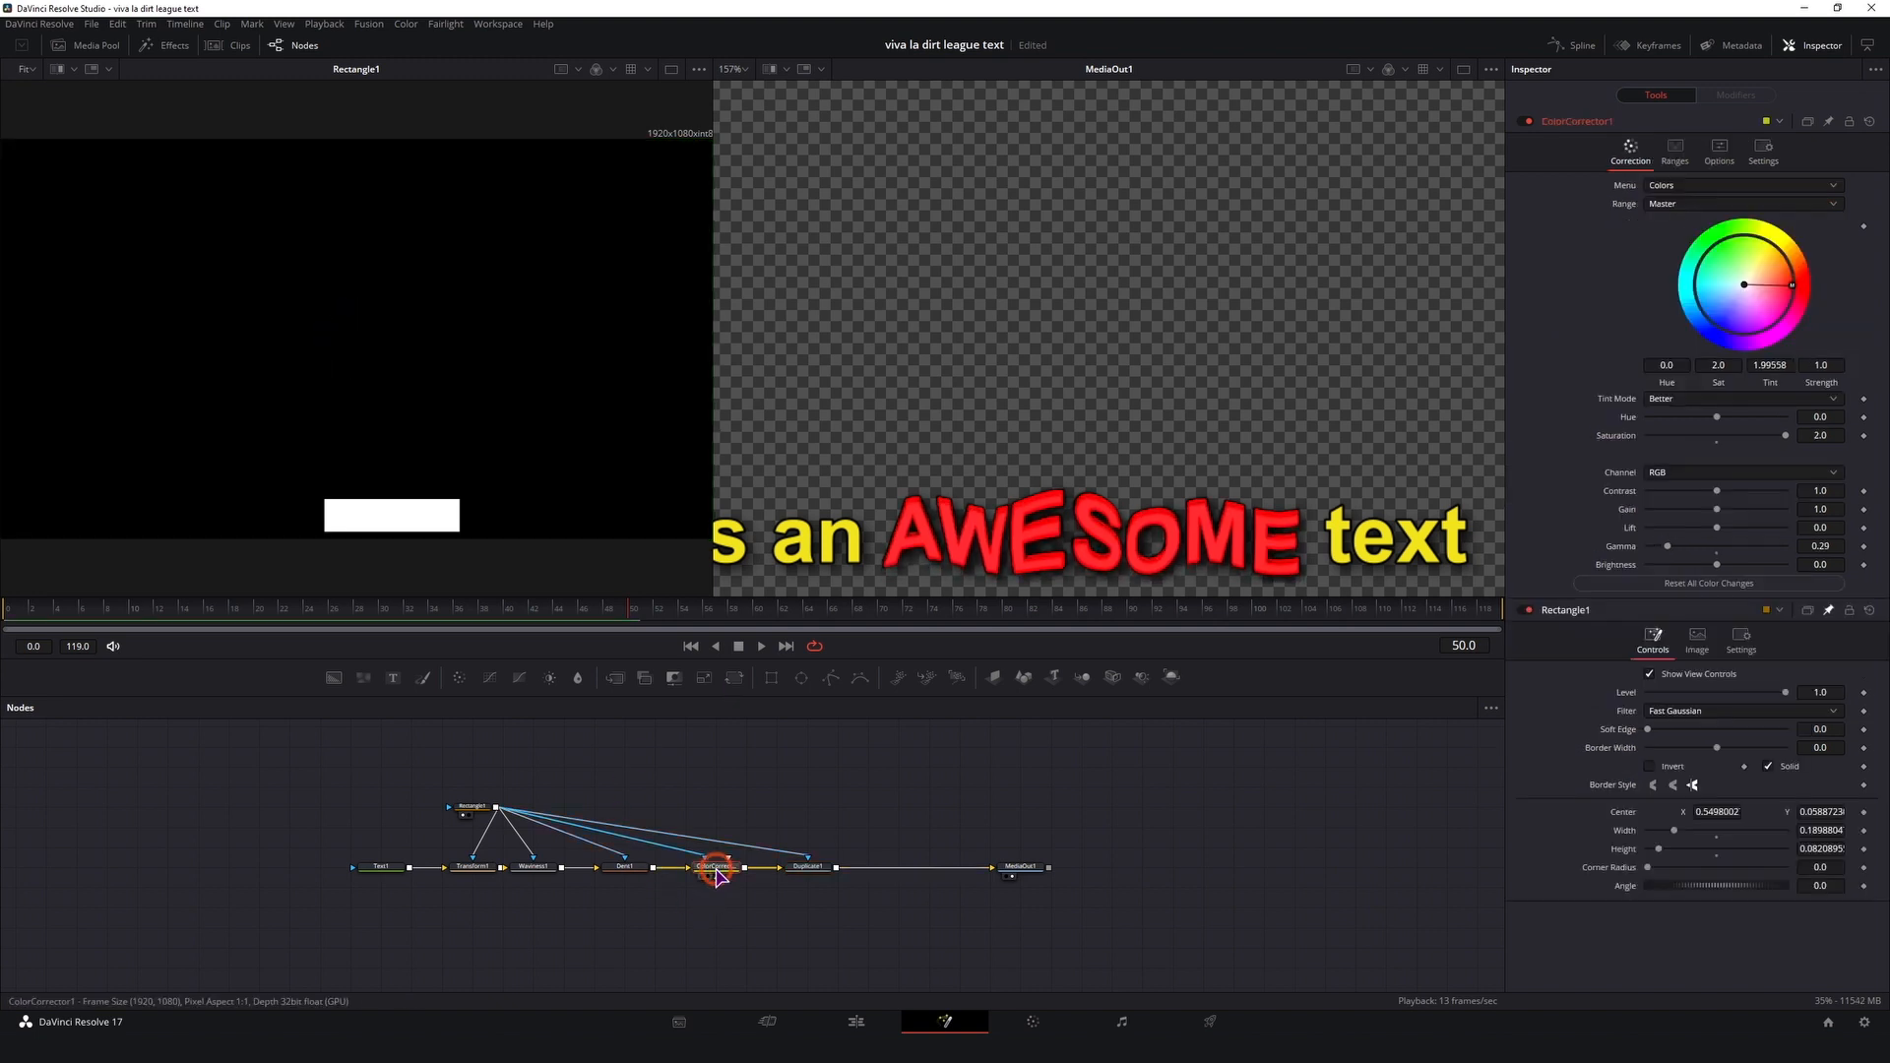
left_click_drag(1792, 284, 1746, 283)
double_click(1668, 546)
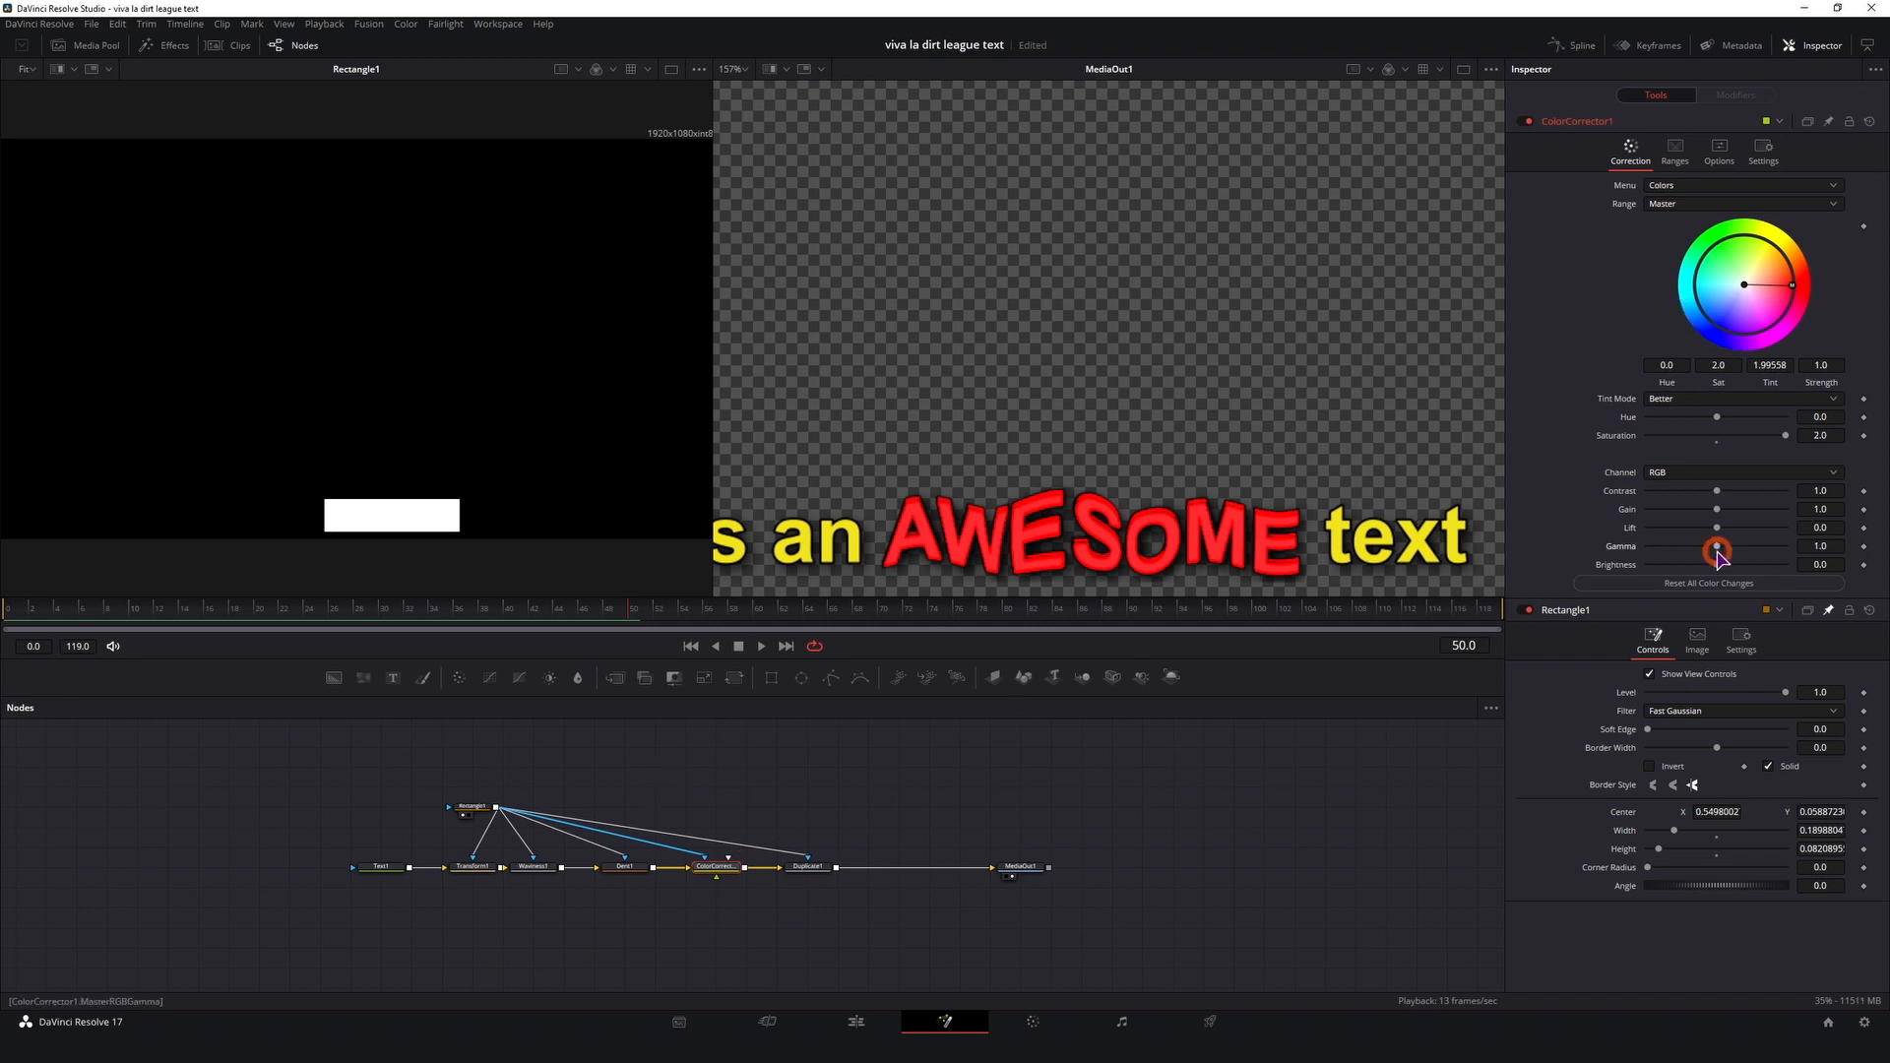
double_click(1785, 436)
Step: Set both Blend and Burn In of Duplicate1 to 0.5 and scrub to frame 43 to check the copies
left_click(806, 866)
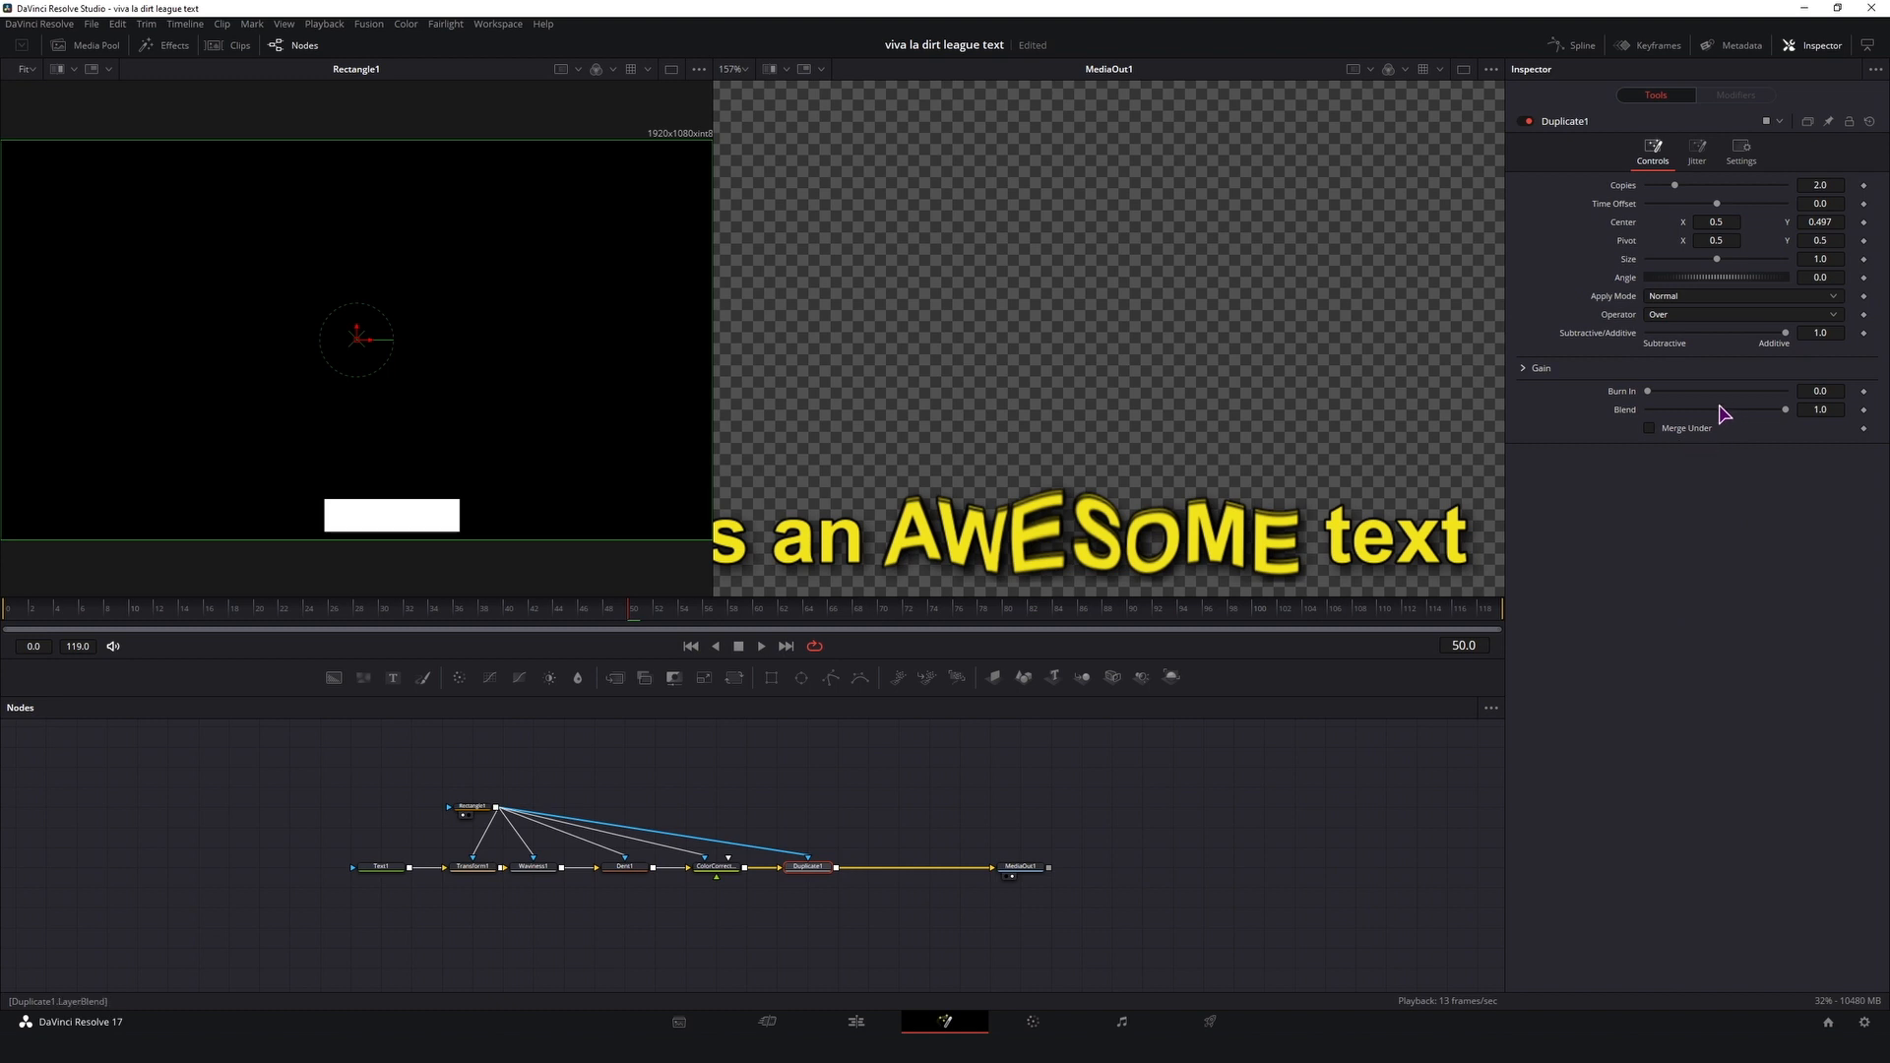
left_click(1823, 412)
type("0.5")
key("Return")
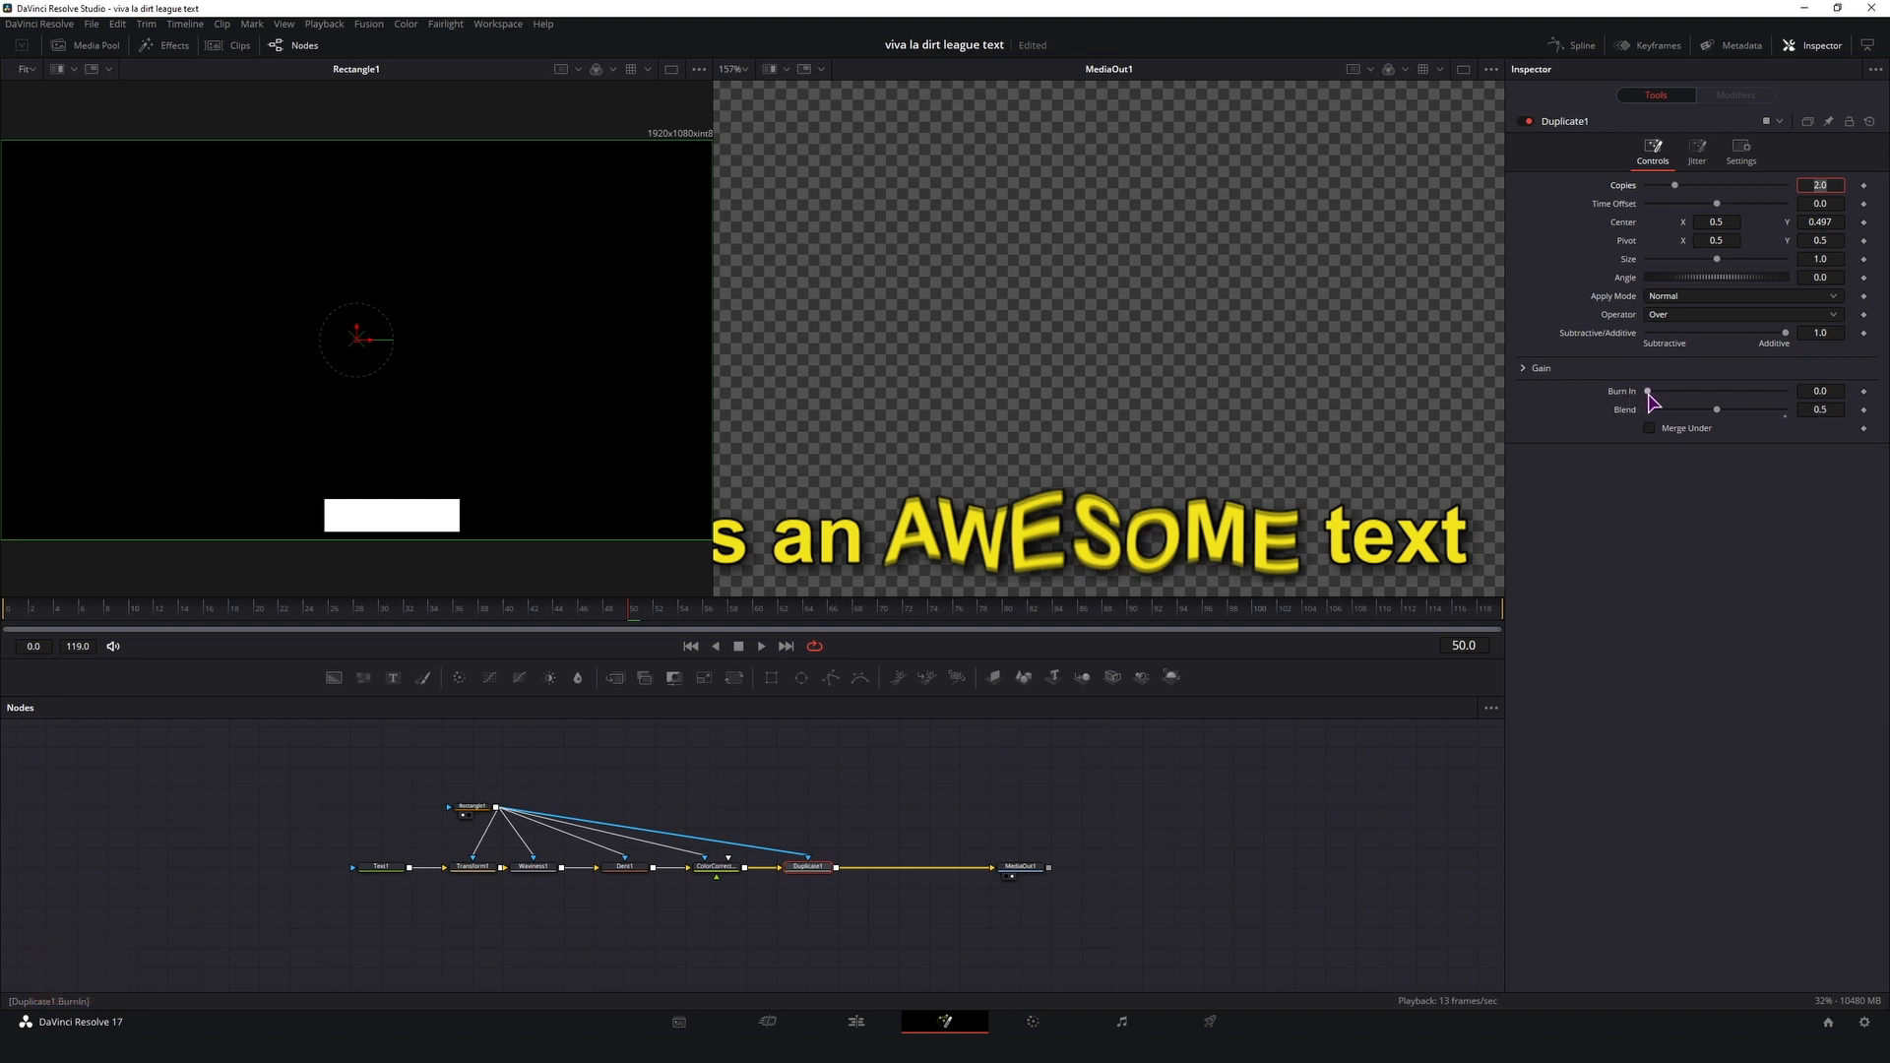
left_click(1831, 393)
key("BackSpace")
type("5")
key("Tab")
mouse_move(641, 633)
left_mouse_down()
mouse_move(702, 638)
mouse_move(546, 634)
left_mouse_up()
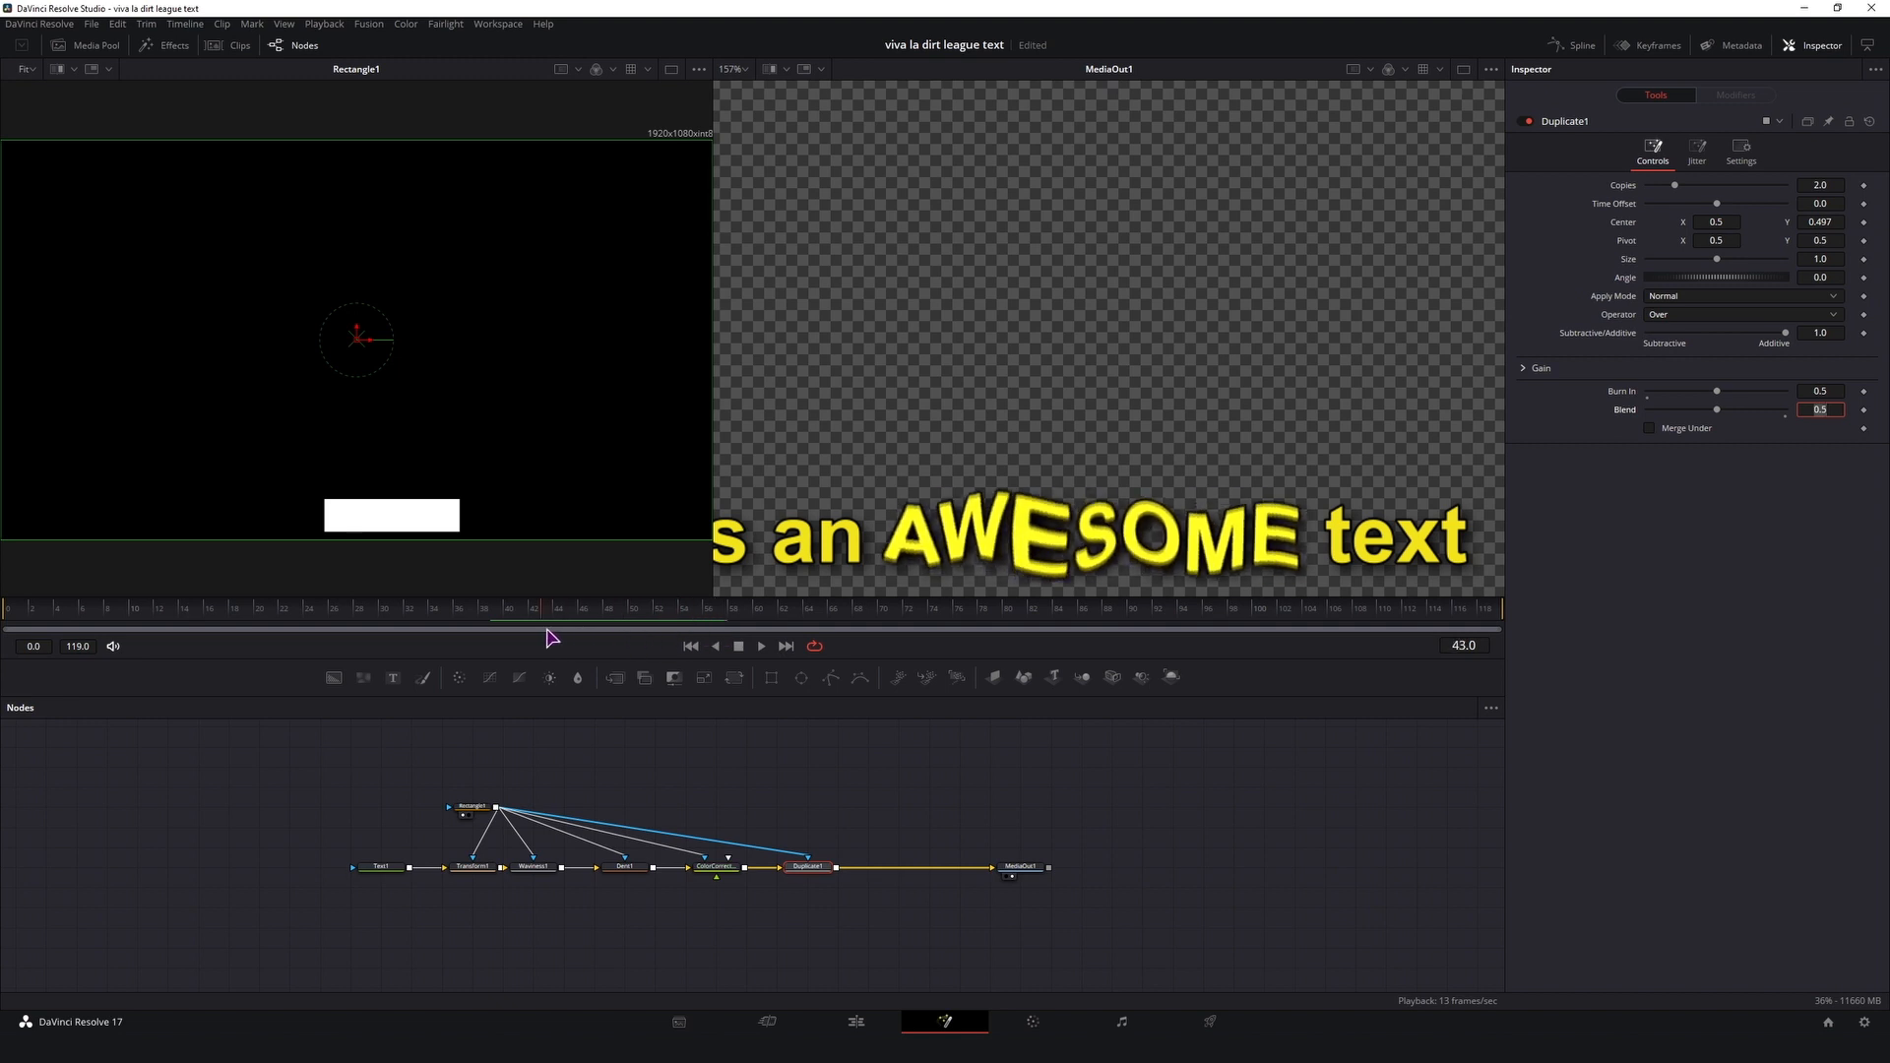
Step: Set the Time Offset of Duplicate1 to 1.0 and play the animation from an early frame to check the trailing copy
left_click(1836, 204)
left_click(1657, 619)
mouse_move(1718, 205)
left_mouse_down()
mouse_move(1820, 219)
mouse_move(1733, 209)
left_mouse_up()
type("1")
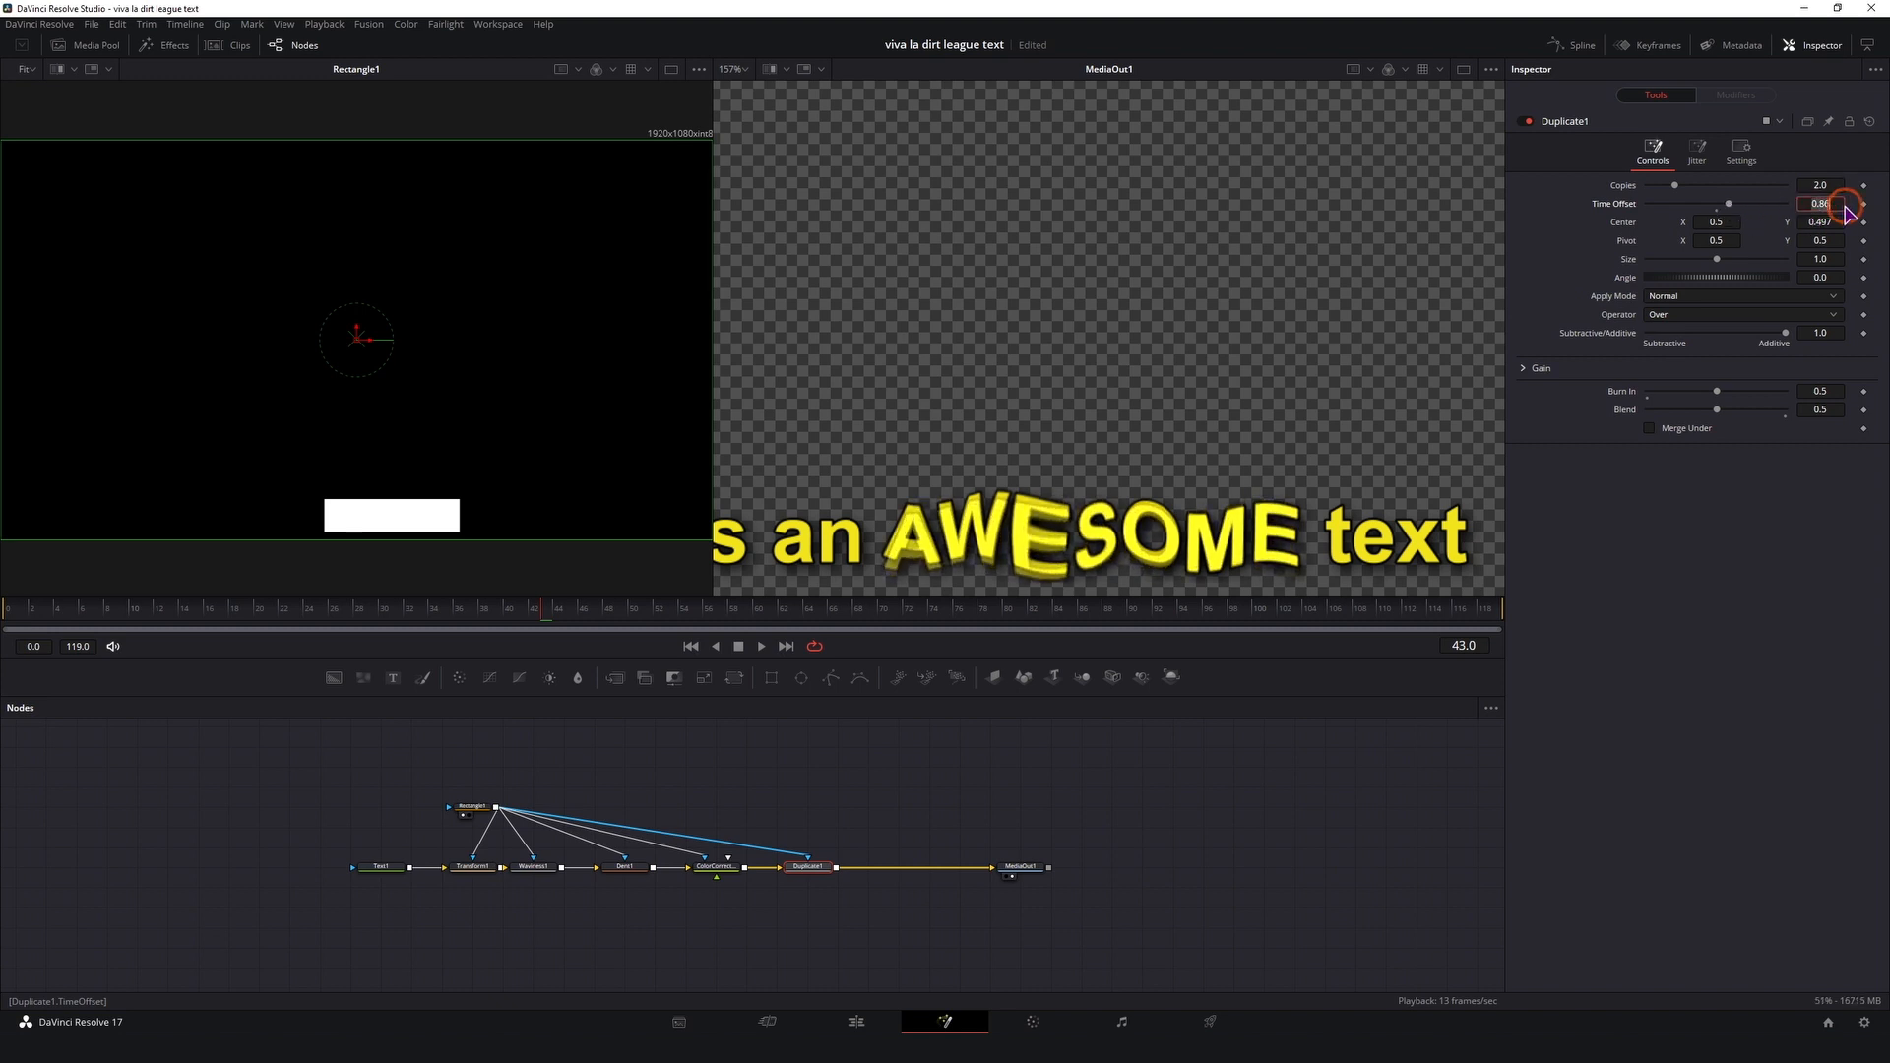
left_click(76, 612)
key("space")
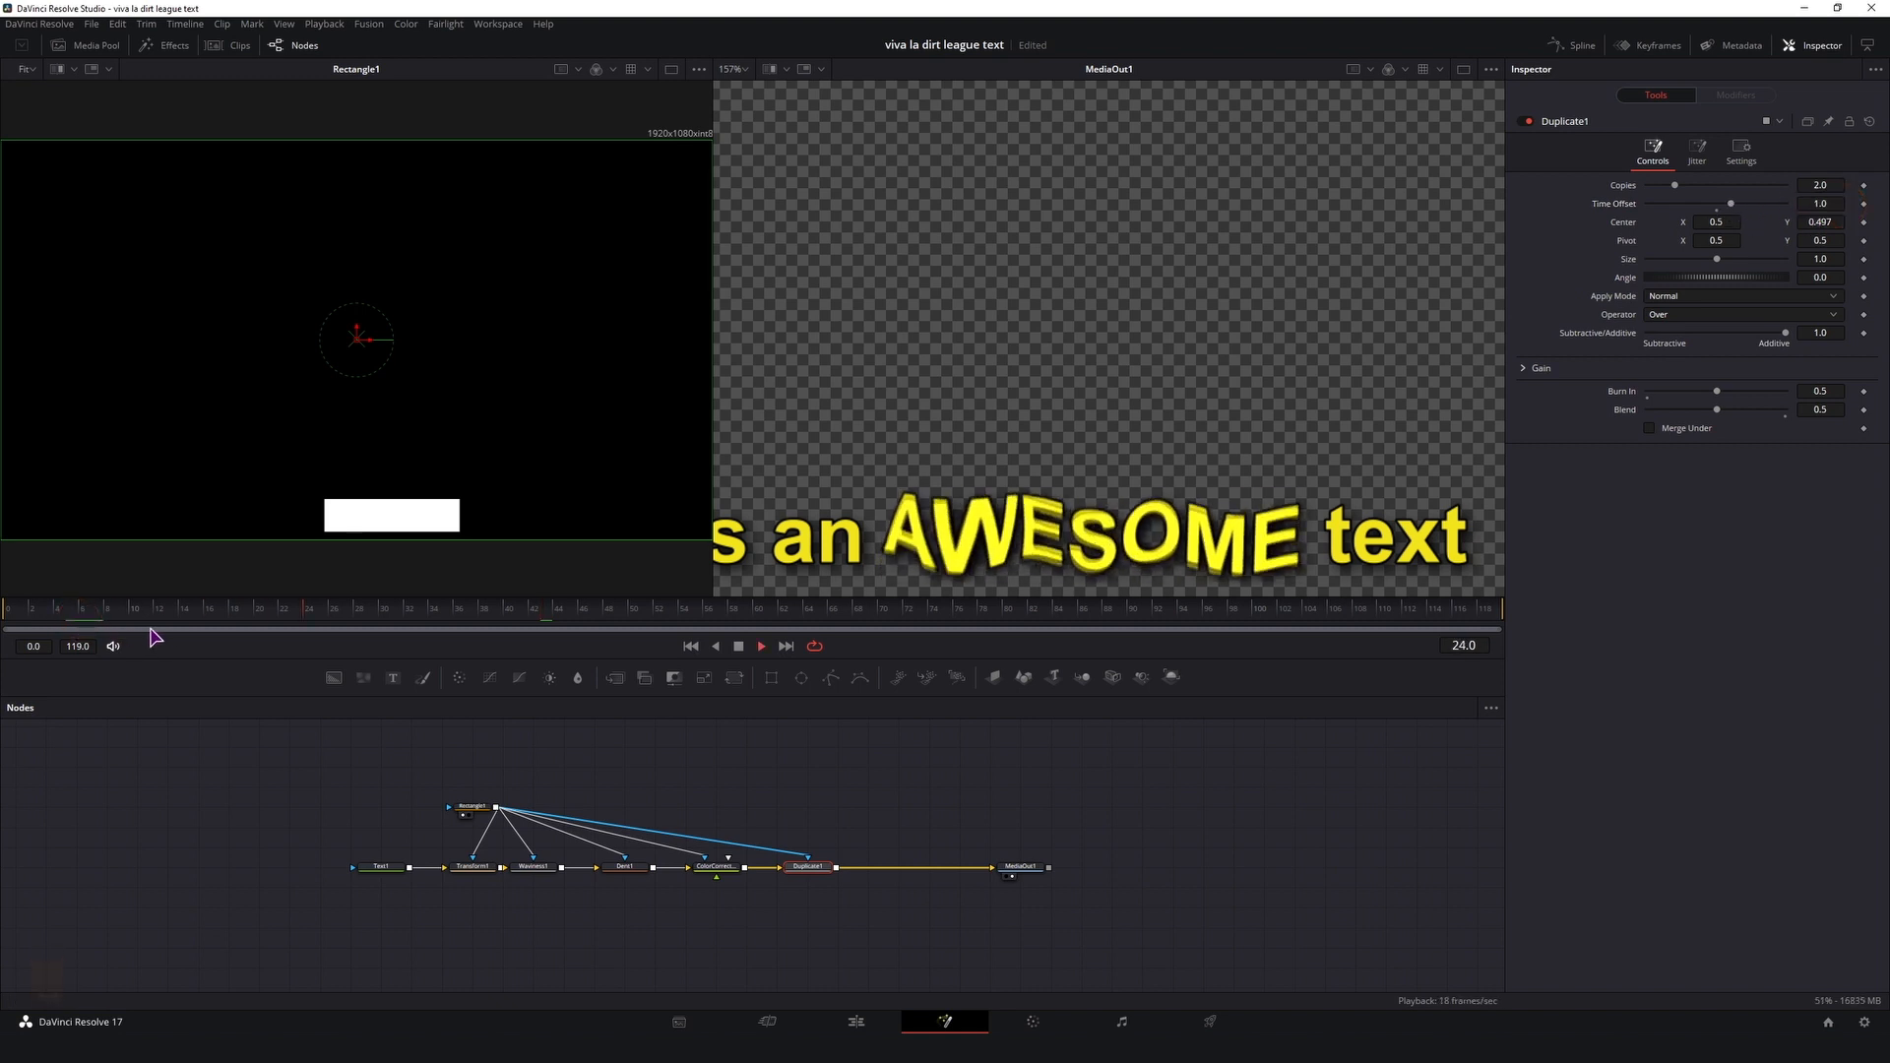
key("space")
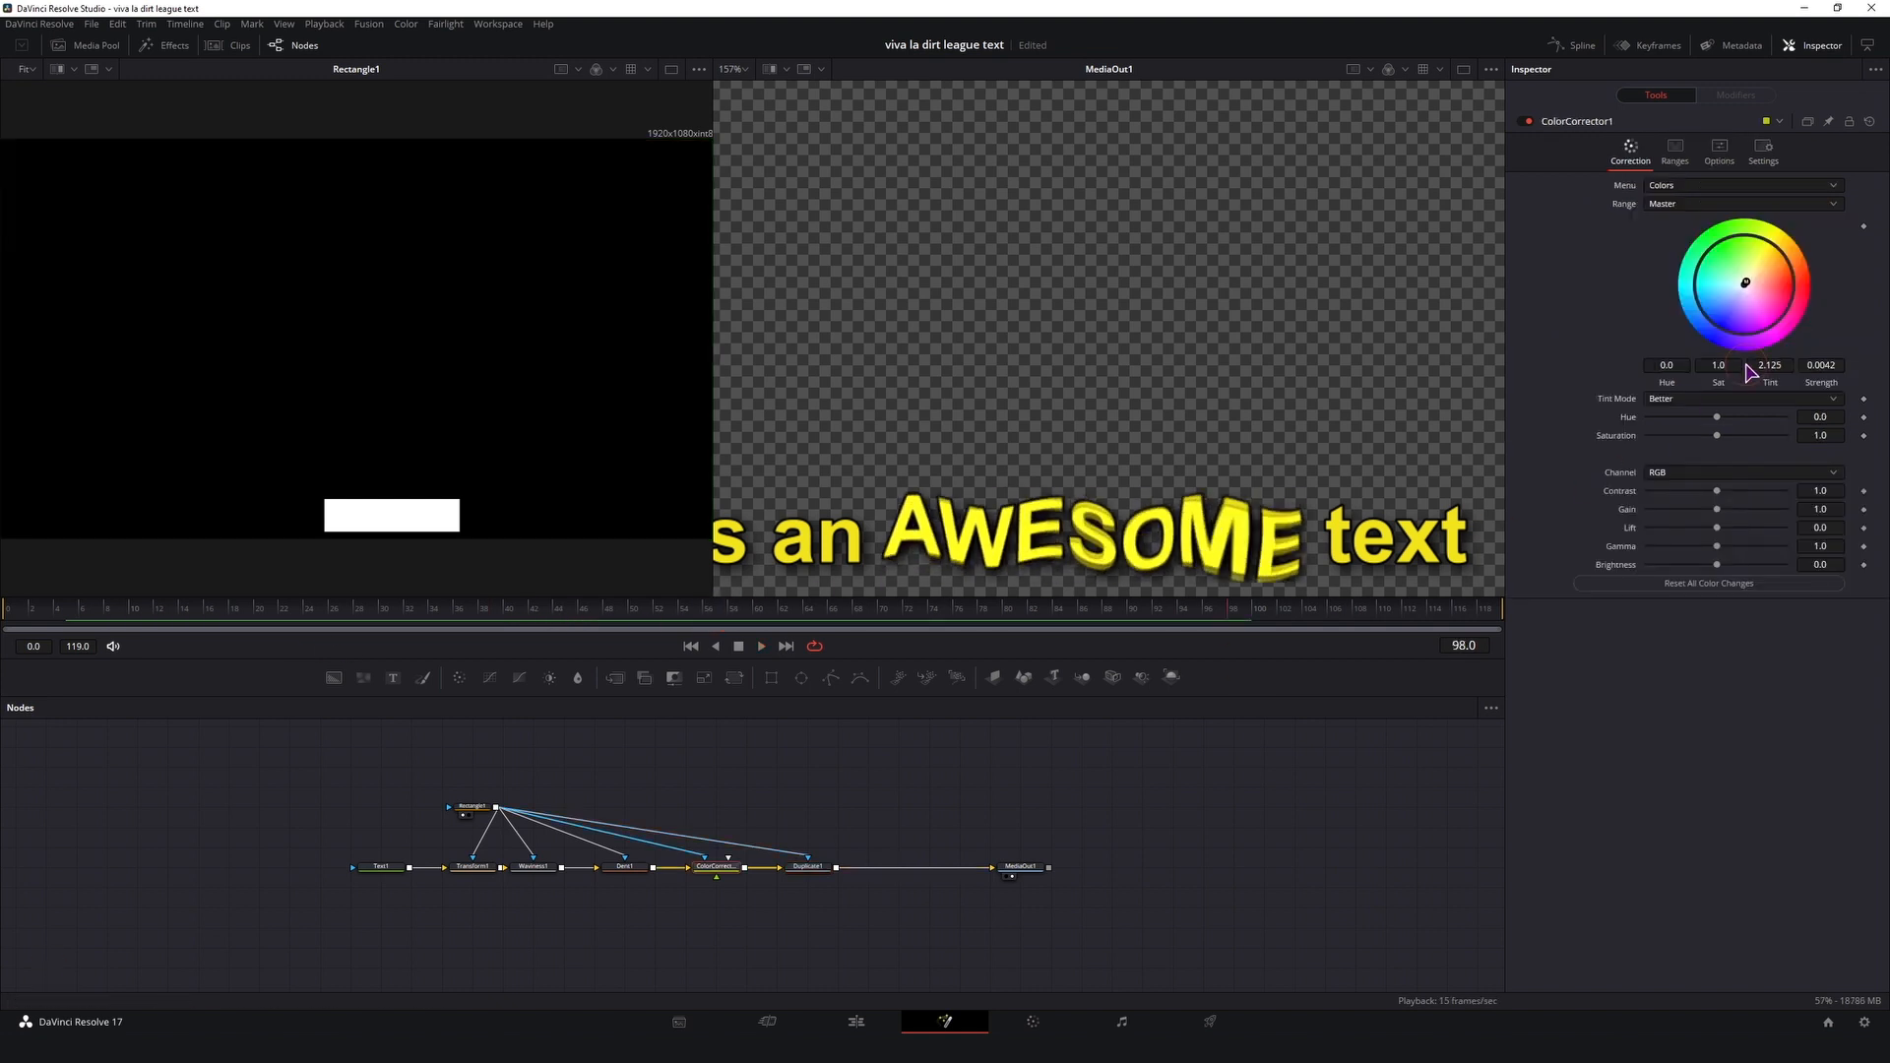
Step: Tint AWESOME blue in ColorCorrector1, try saturation 2.0 with gamma 0.43, and reset both to 1.0
mouse_move(1711, 315)
left_mouse_down()
mouse_move(1687, 329)
mouse_move(1715, 322)
left_mouse_up()
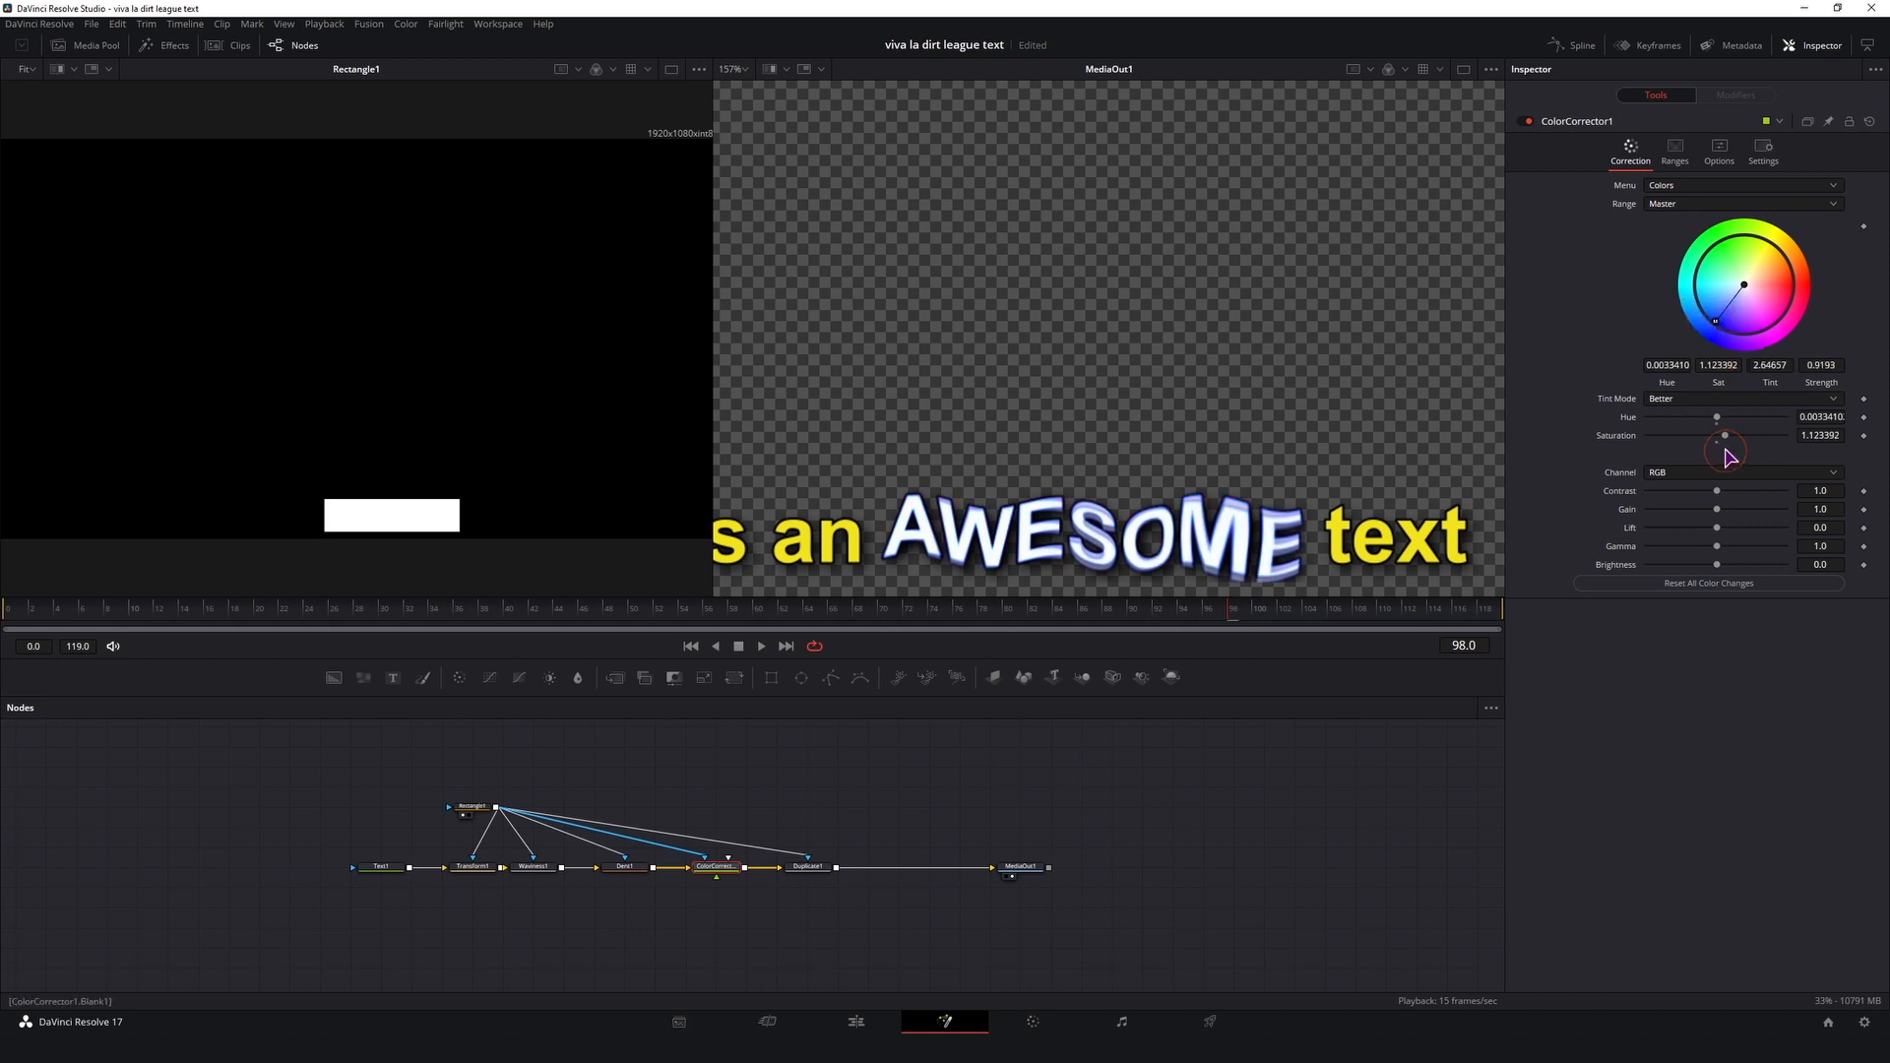
left_click_drag(1725, 438, 1810, 441)
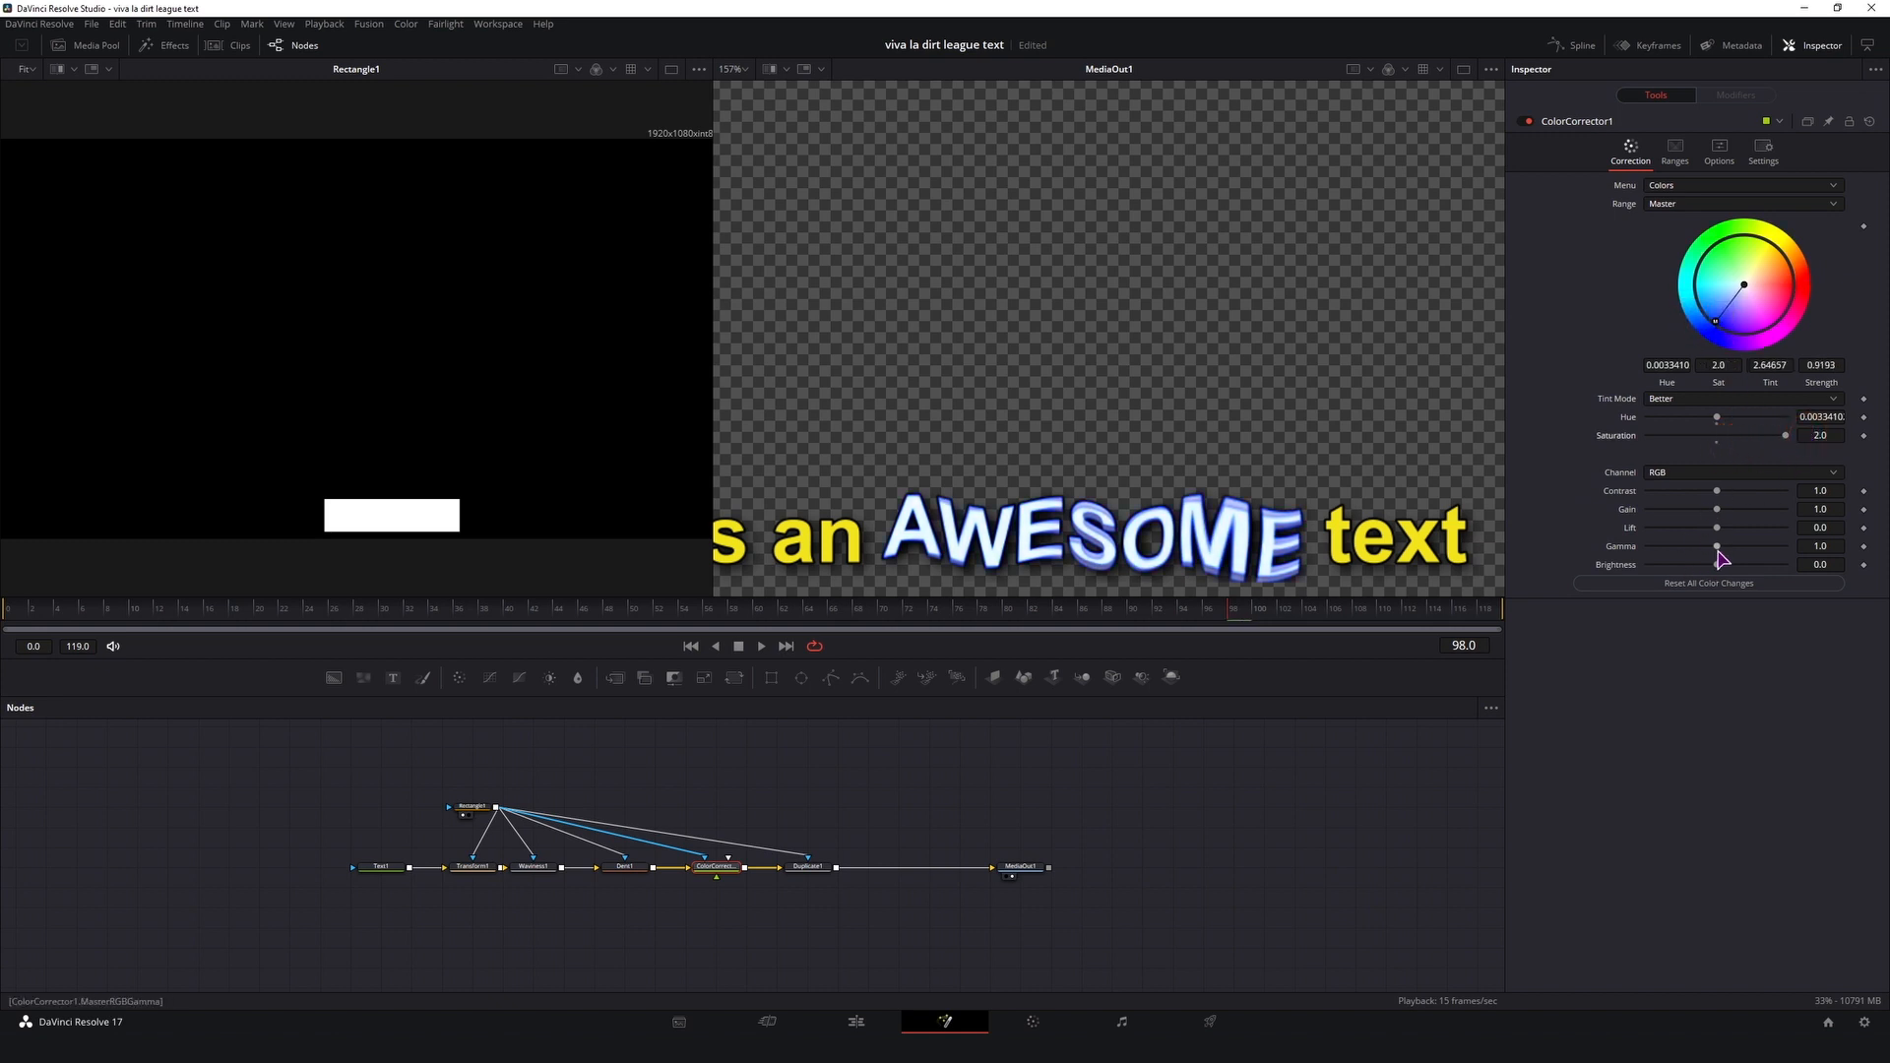
left_click_drag(1718, 548, 1677, 549)
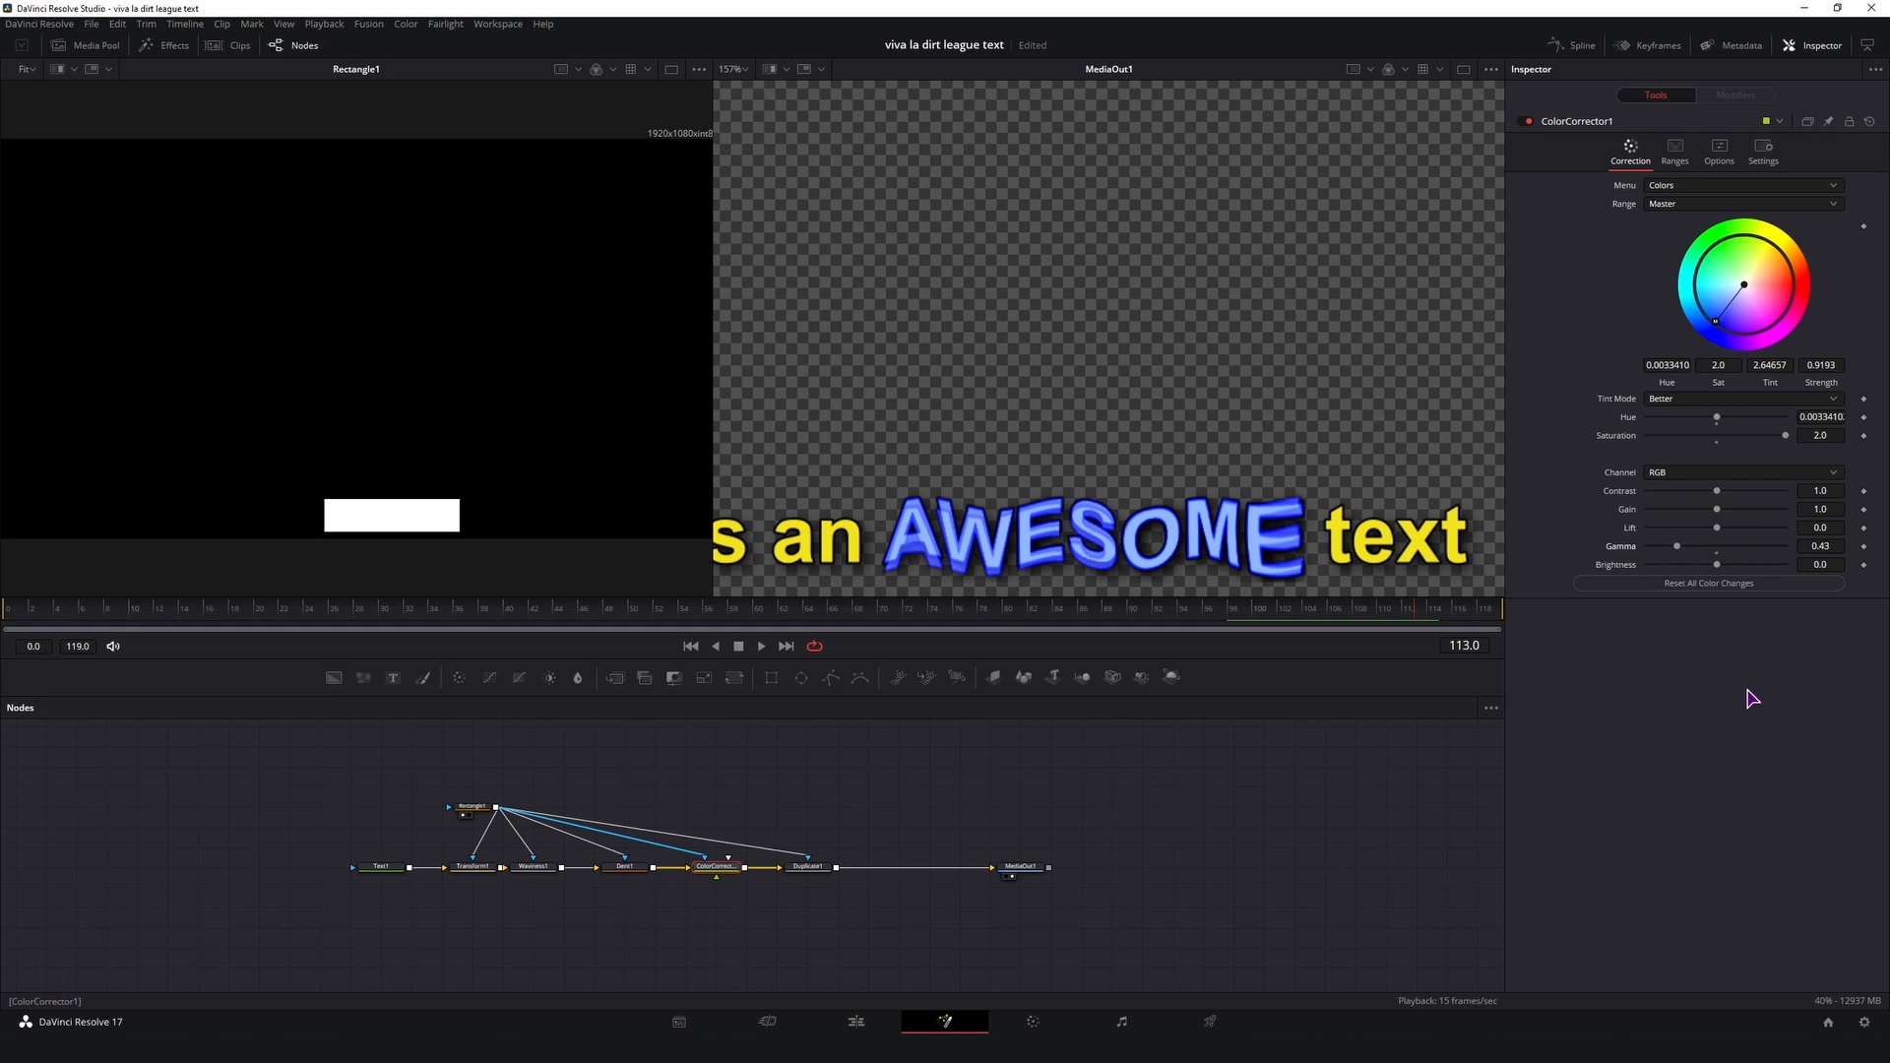
double_click(1718, 550)
double_click(1721, 441)
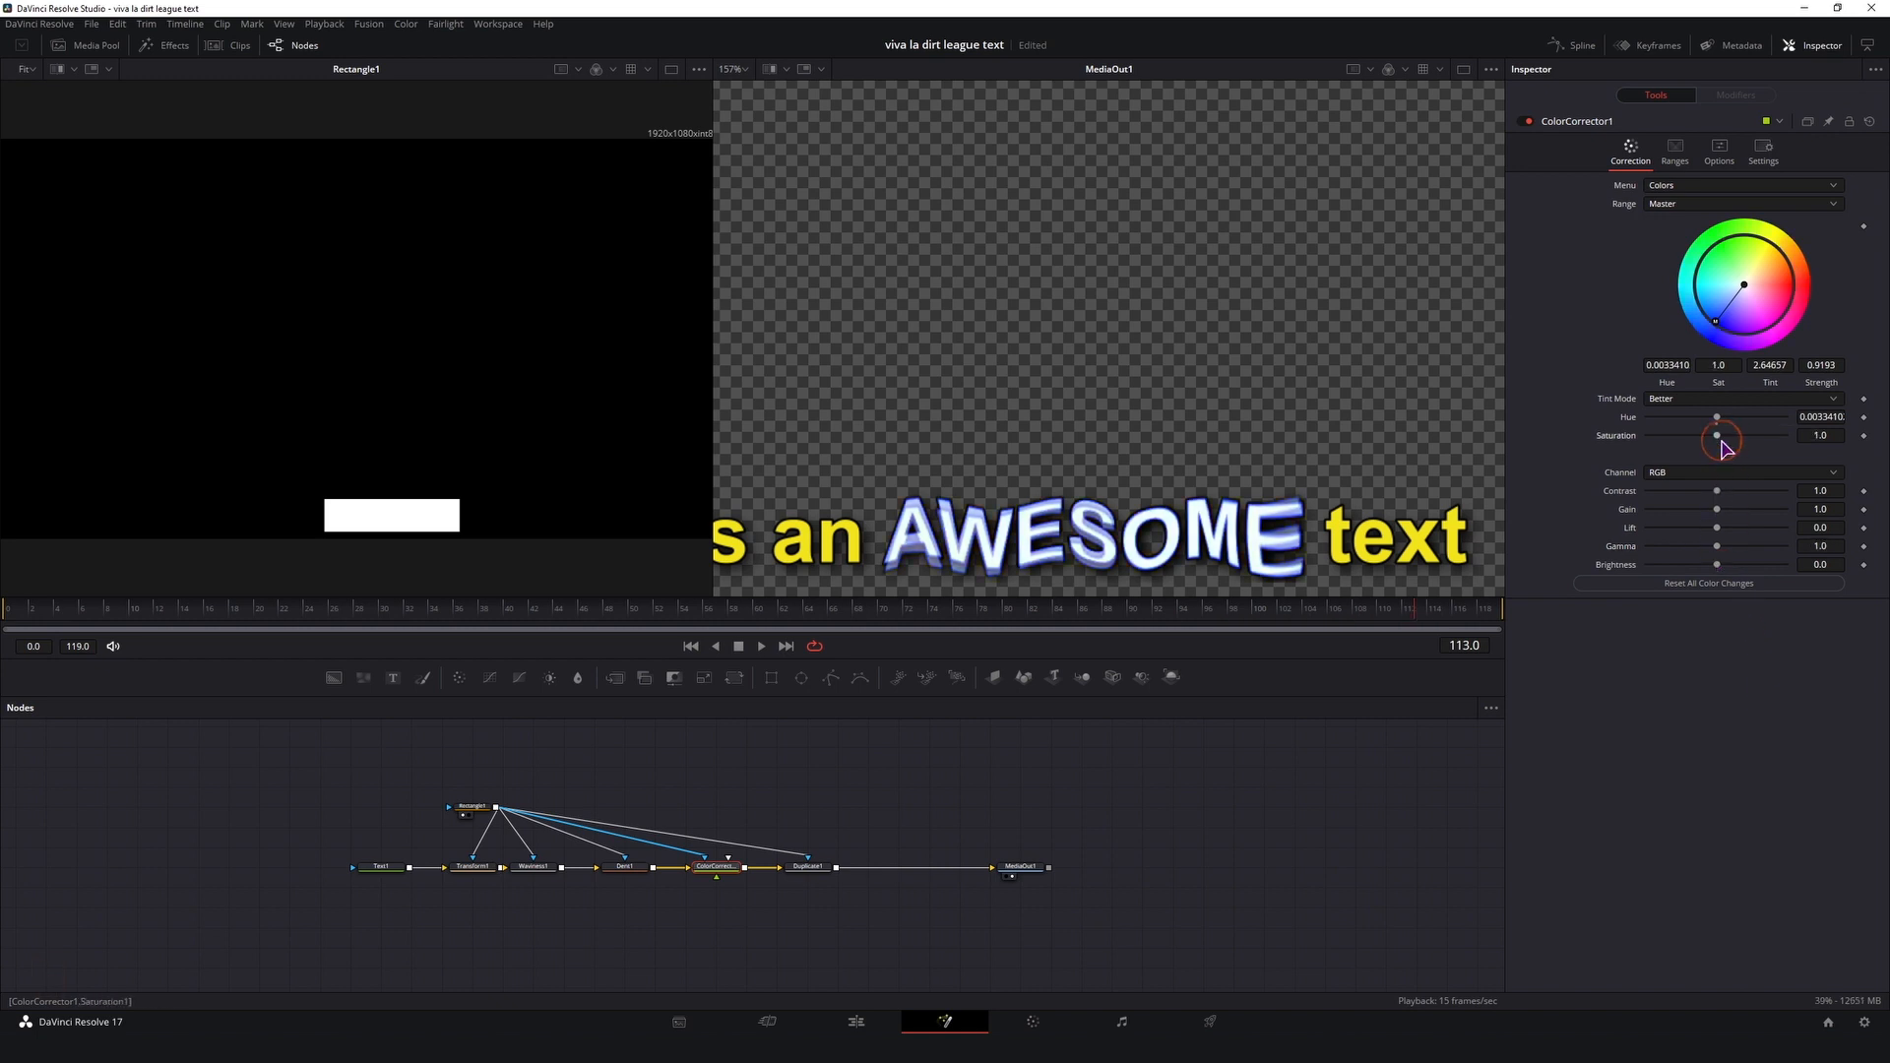
Step: Reset the hue and remove the blue tint in ColorCorrector1
double_click(1718, 418)
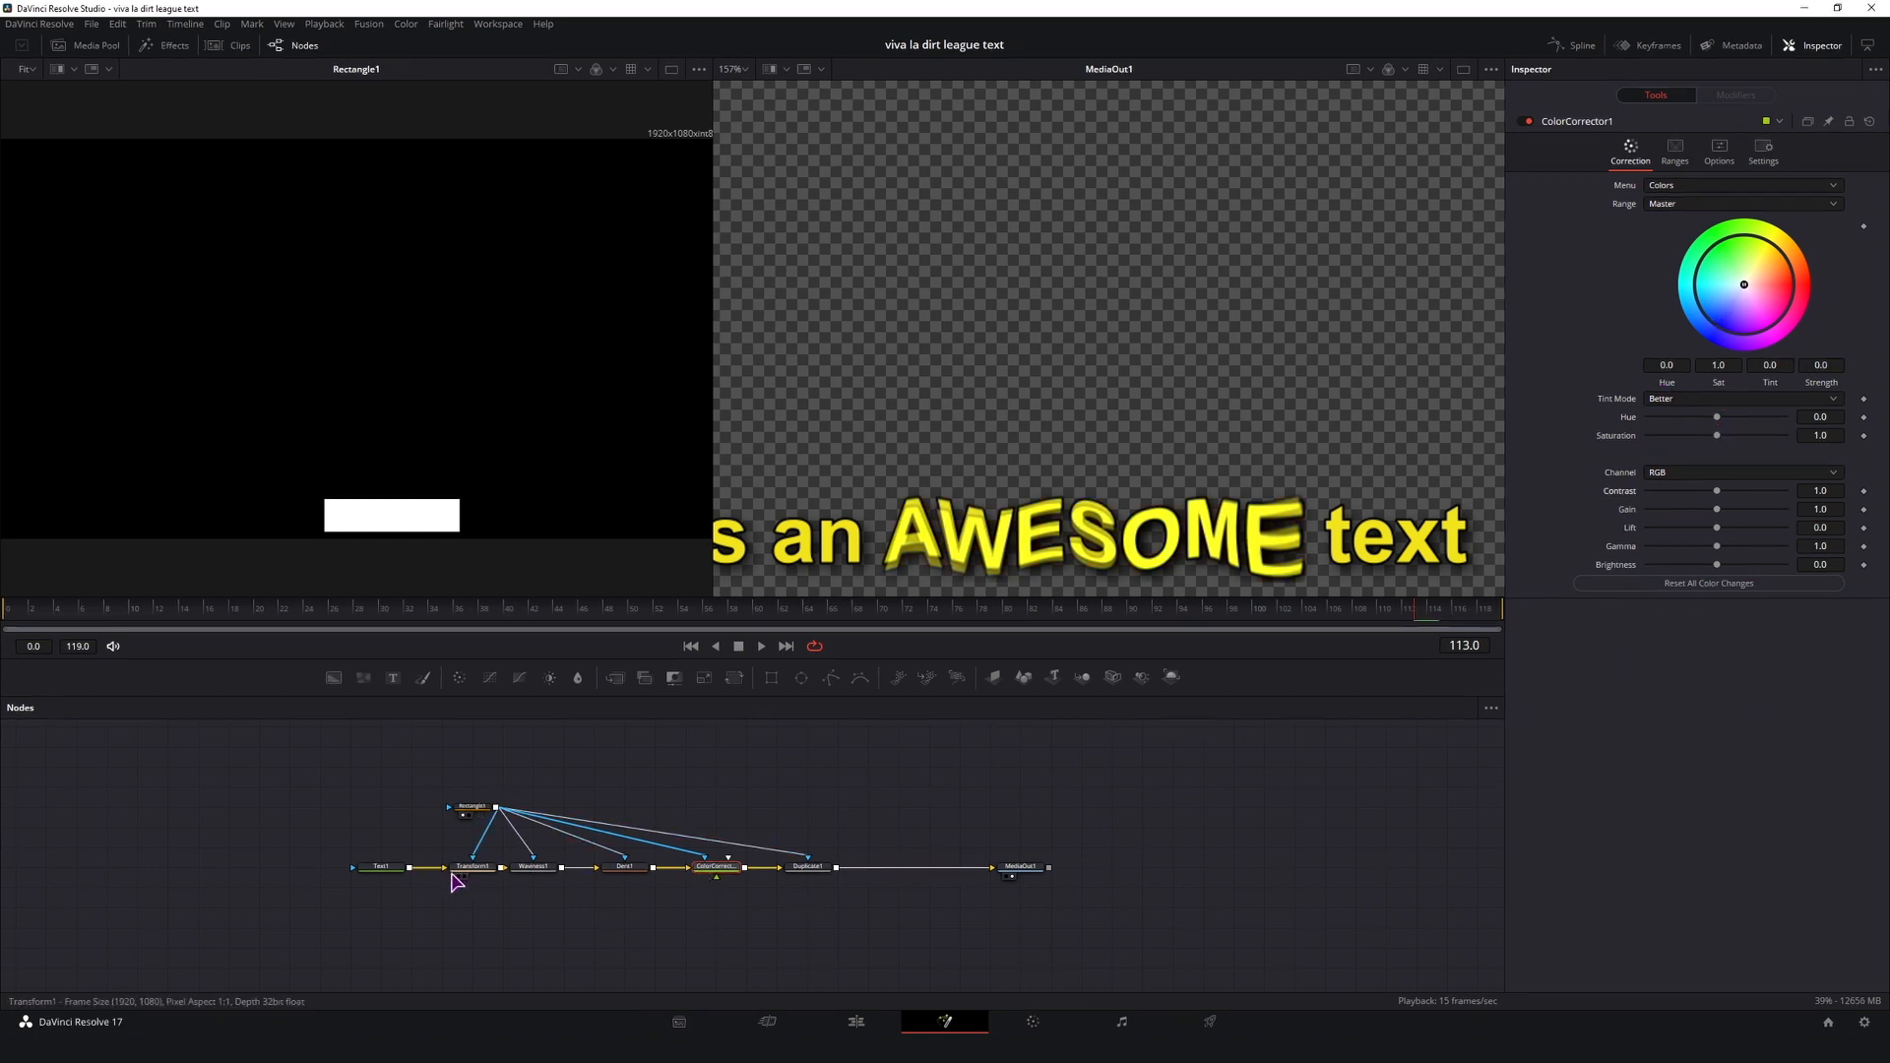
mouse_move(456, 883)
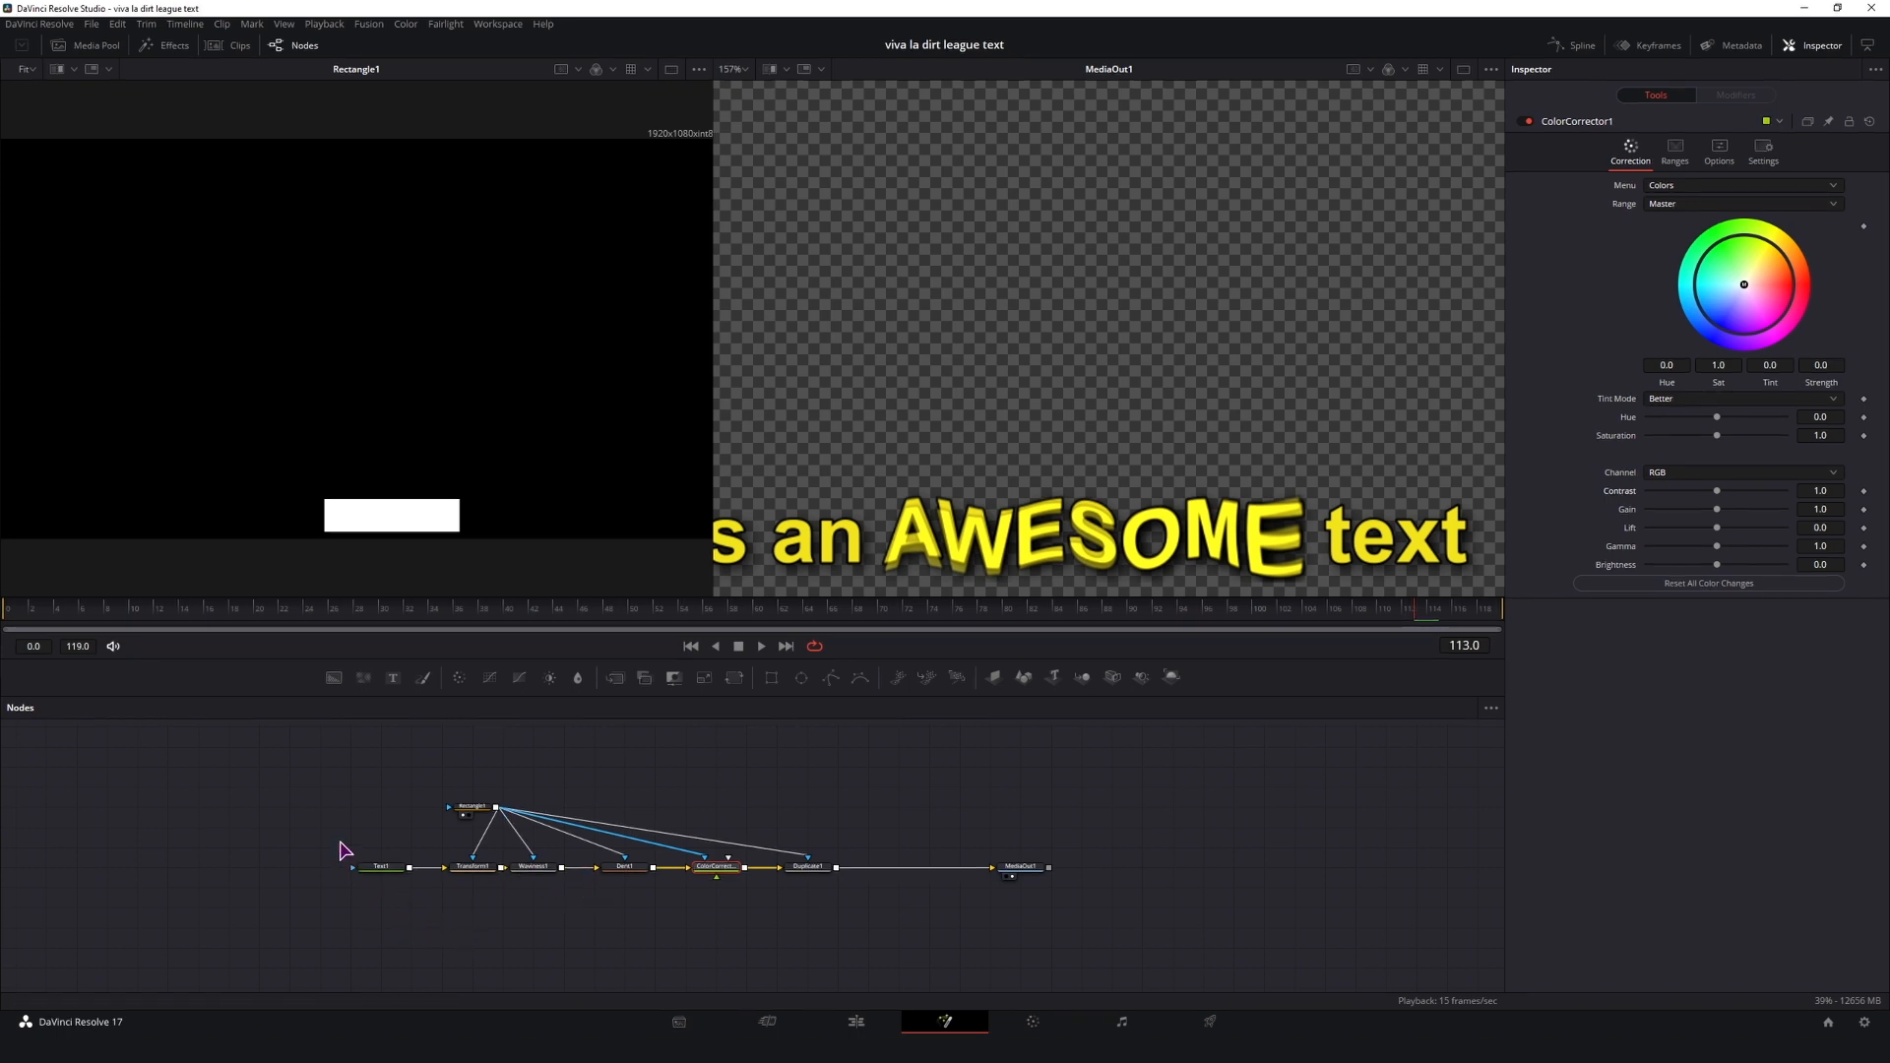
left_click_drag(371, 734, 816, 925)
left_click(642, 932)
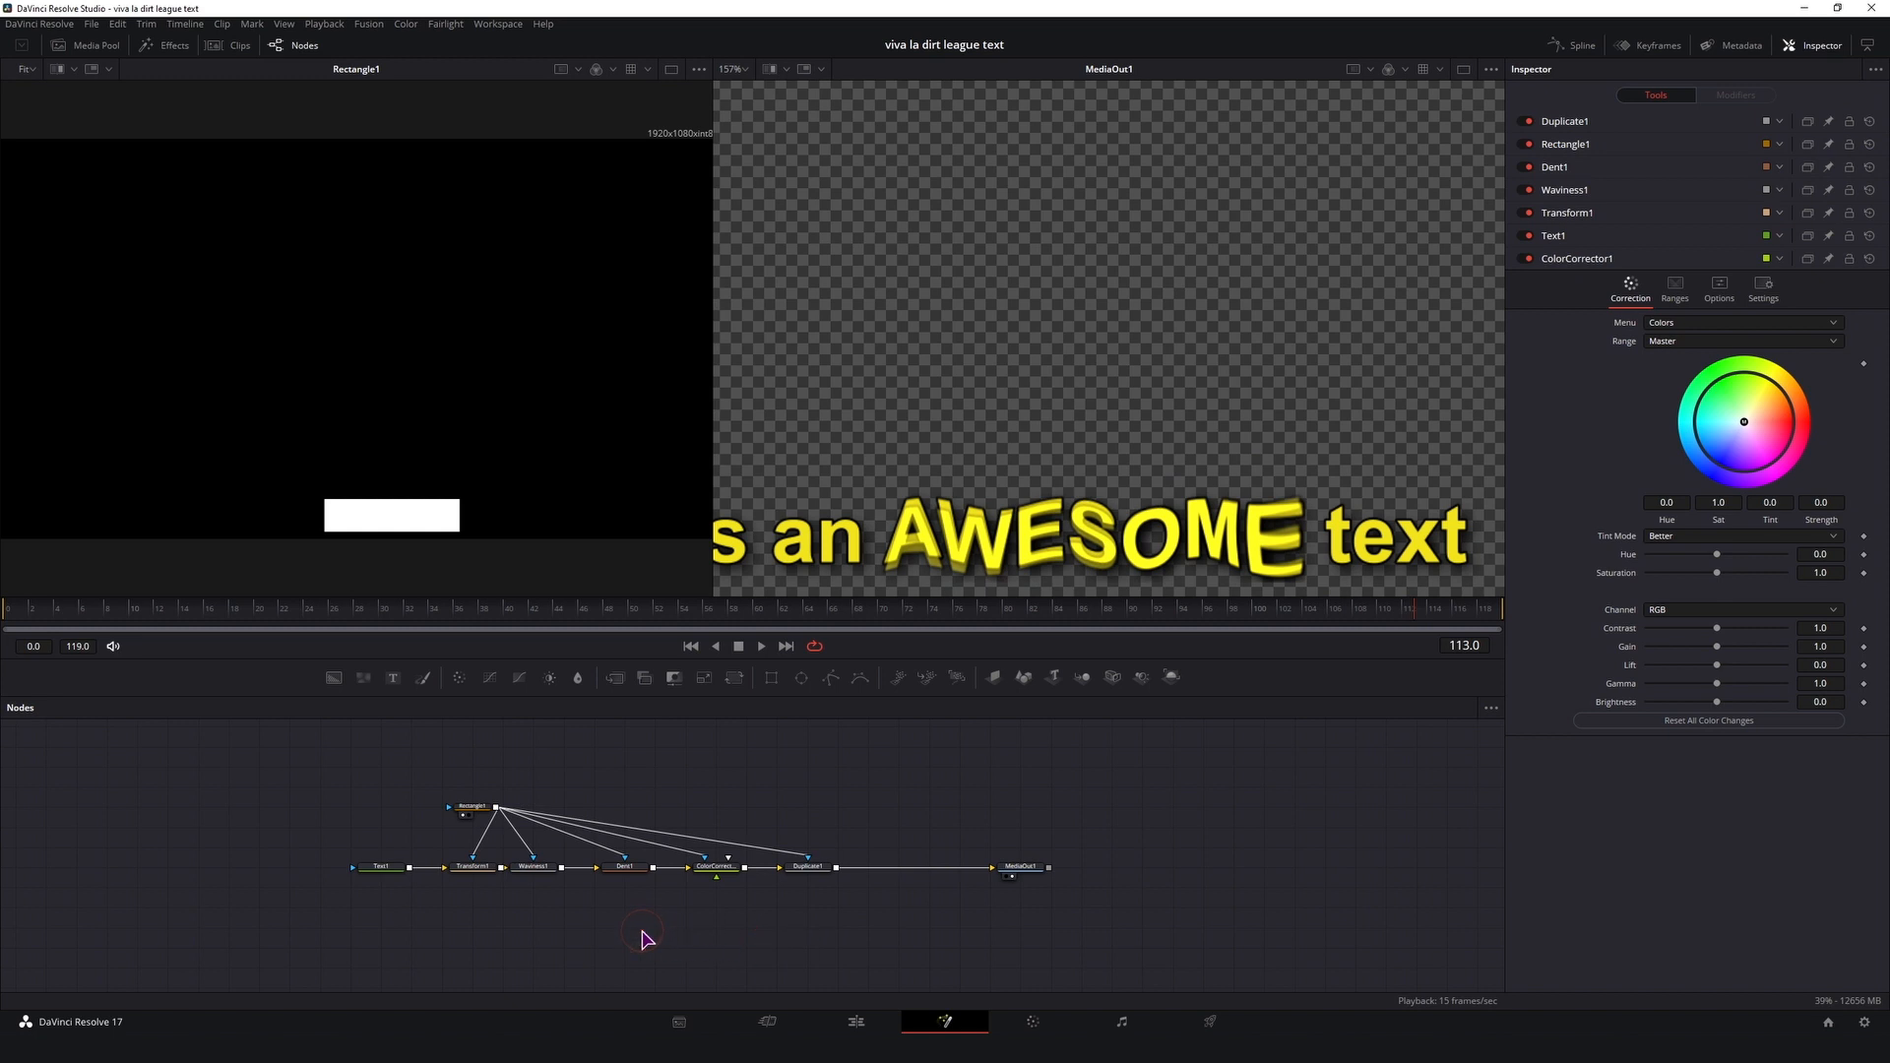
Step: Select Text1, Transform1, Waviness1, Dent1, ColorCorrector1, Duplicate1 and Rectangle1 together, one after another in that order
left_click(382, 867)
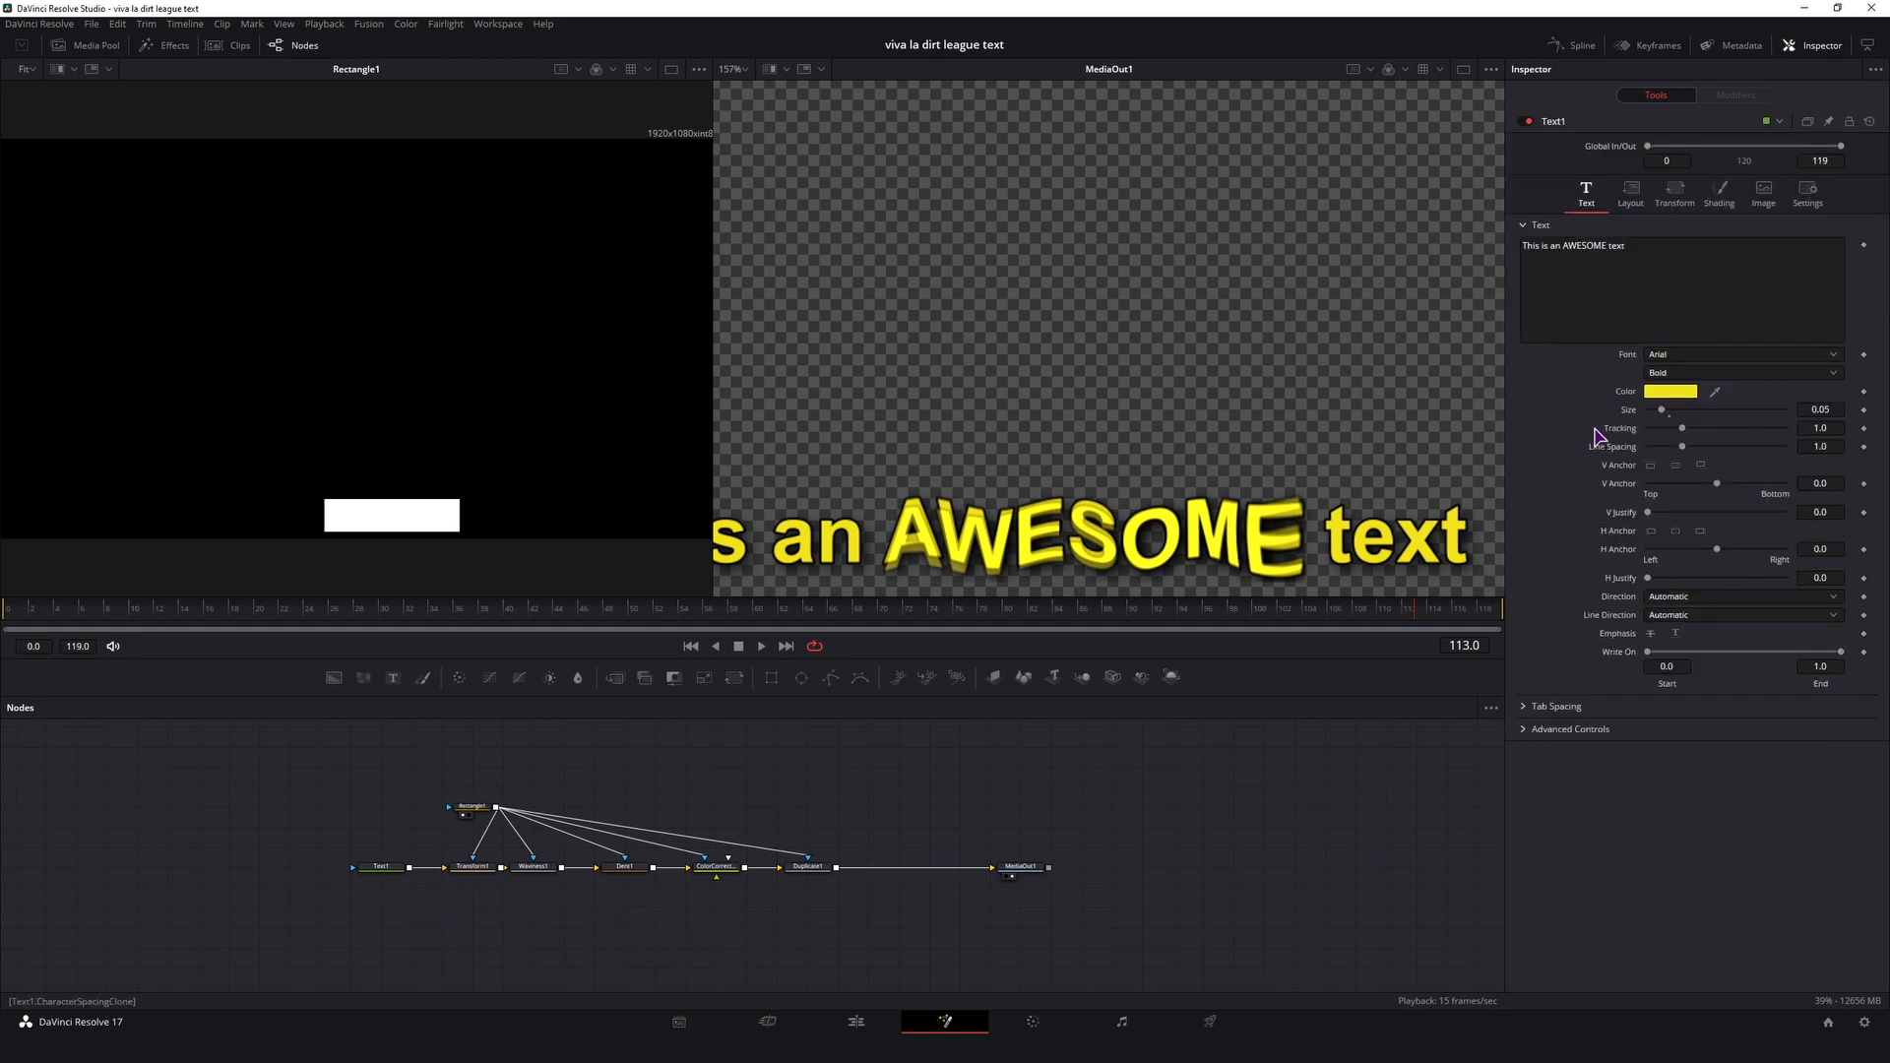
left_click(381, 868)
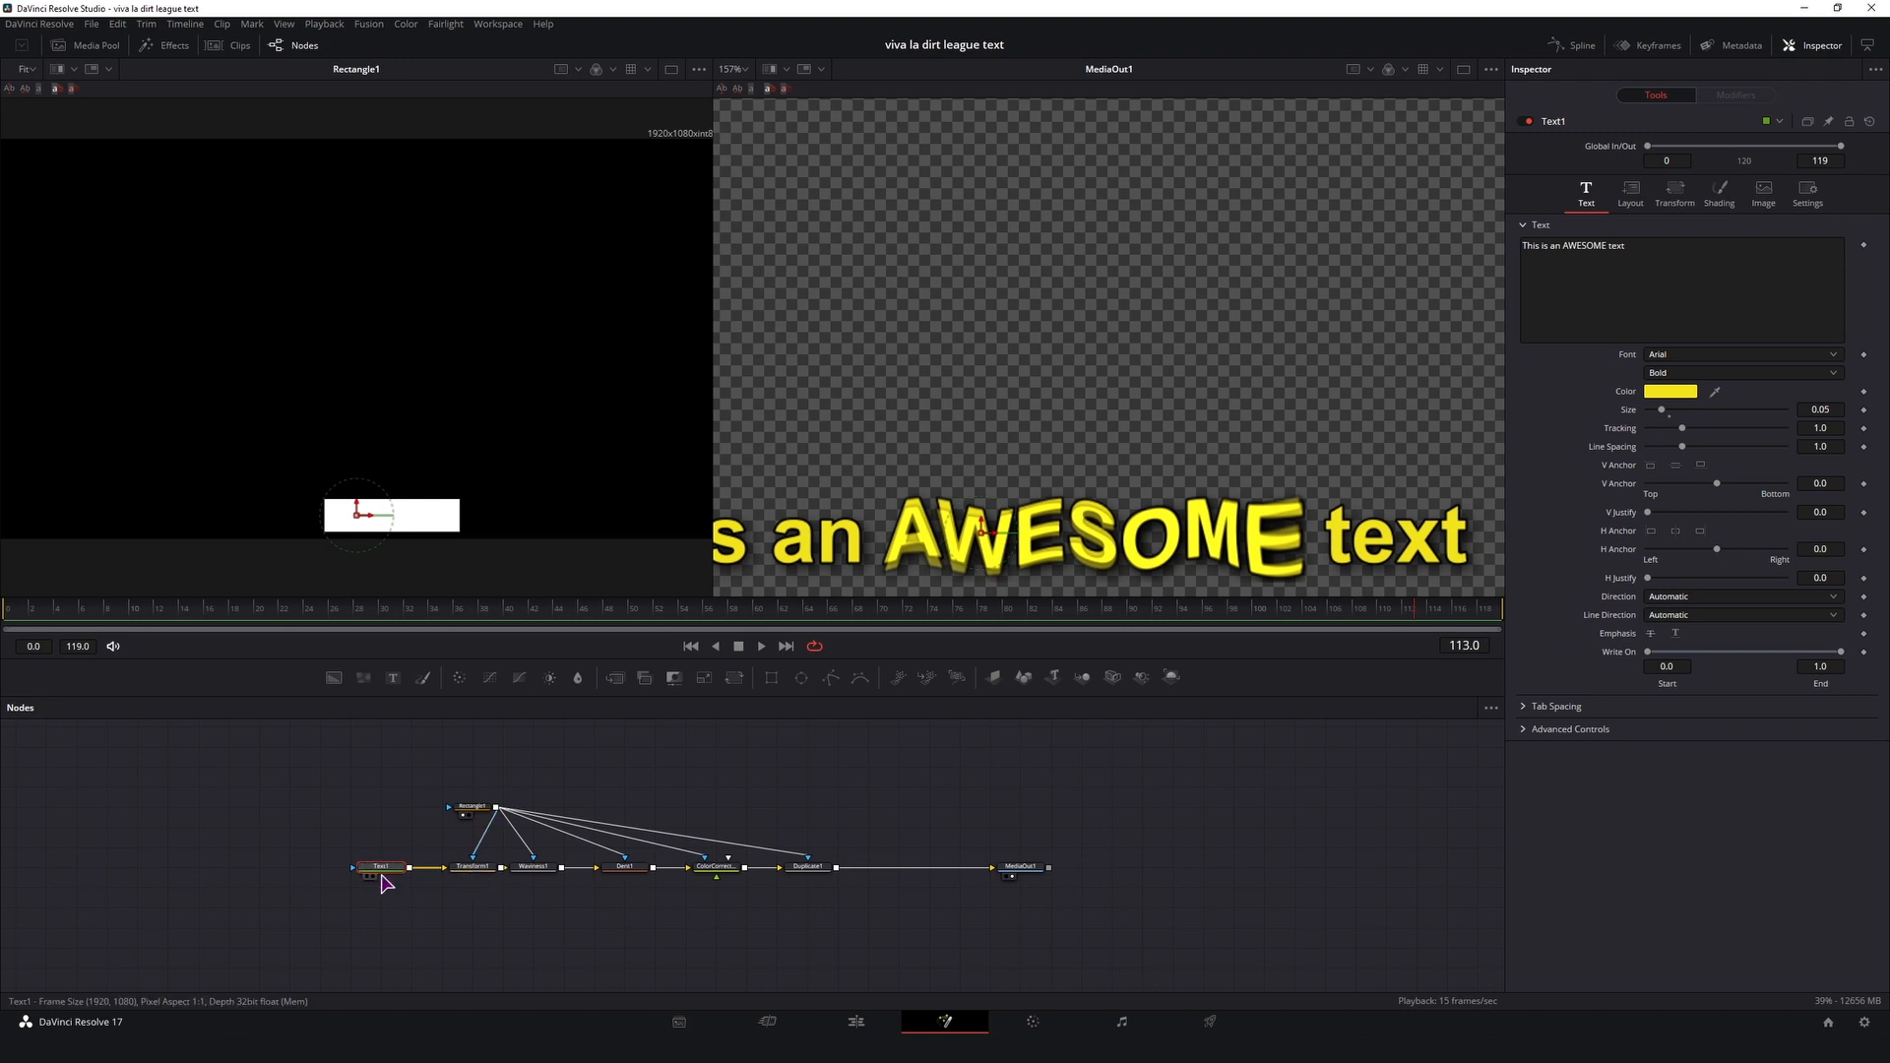
left_click(473, 868, "ctrl")
left_click(533, 868, "ctrl")
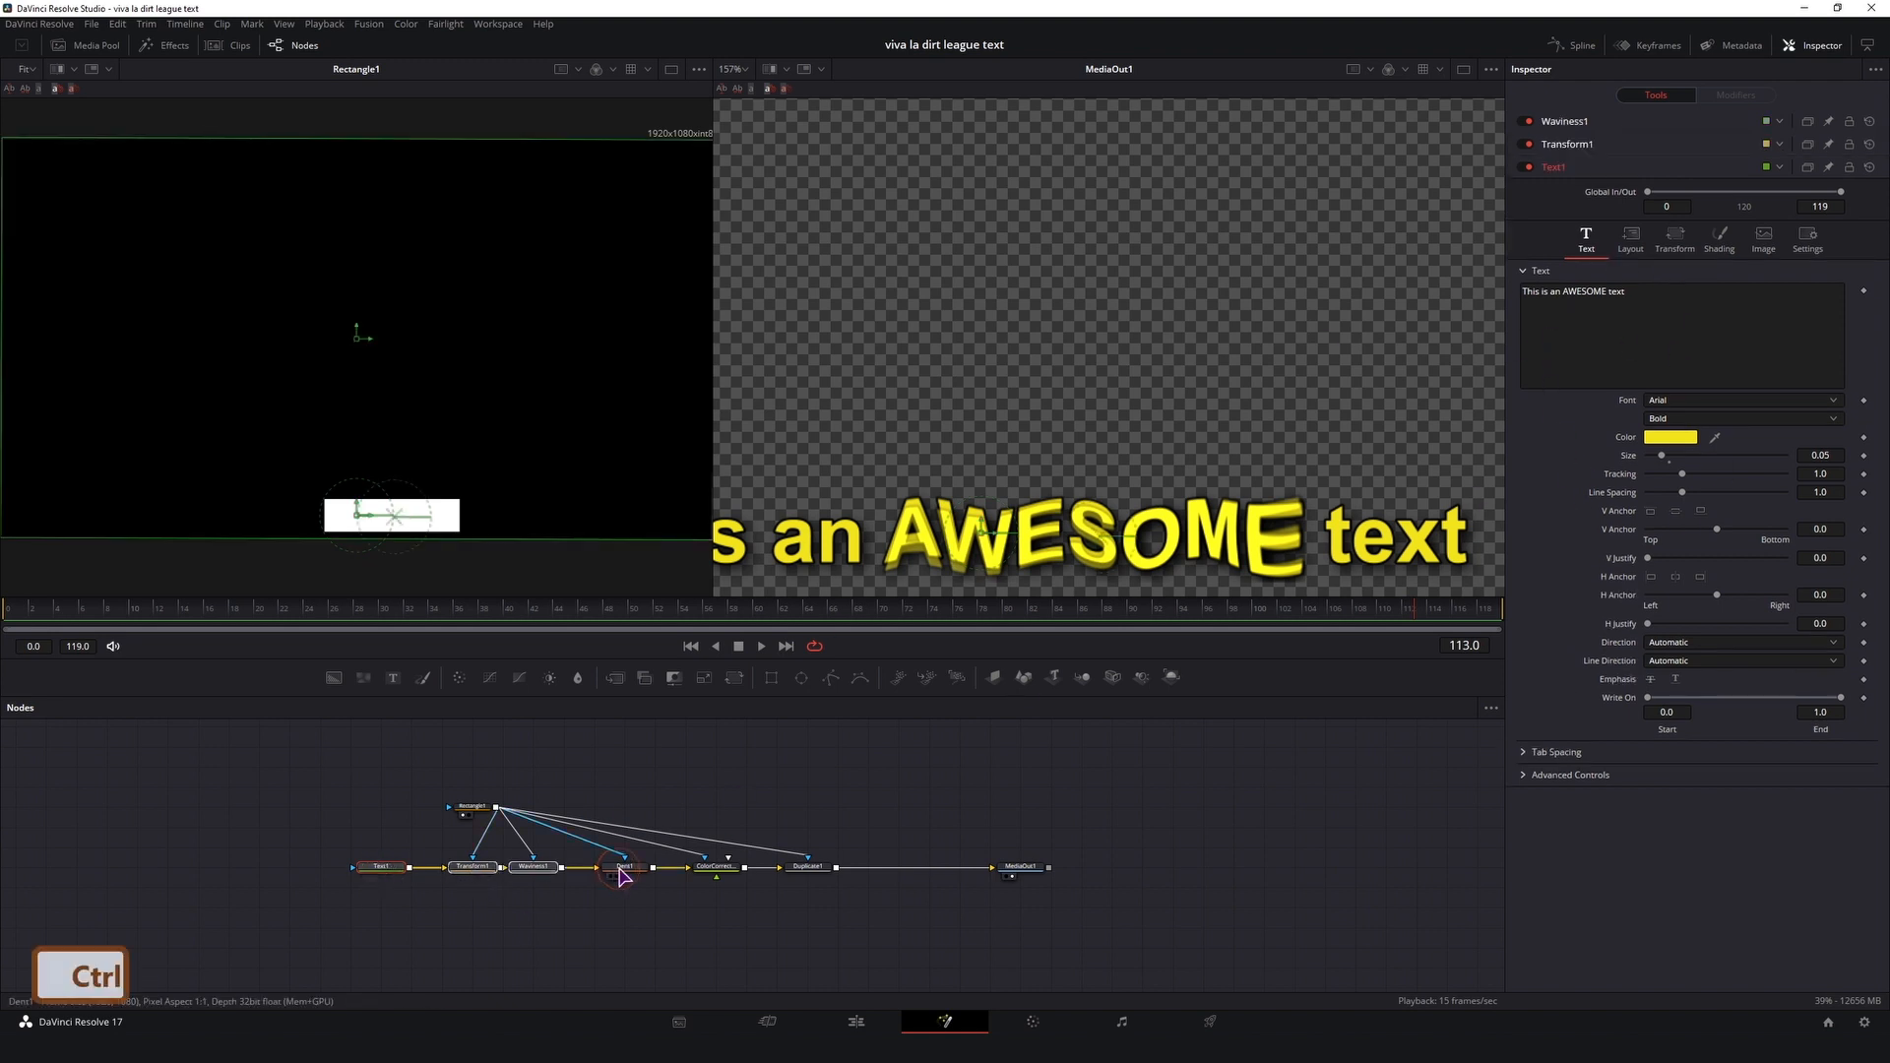
left_click(624, 868, "ctrl")
left_click(715, 868, "ctrl")
left_click(804, 869, "ctrl")
left_click(486, 813, "ctrl")
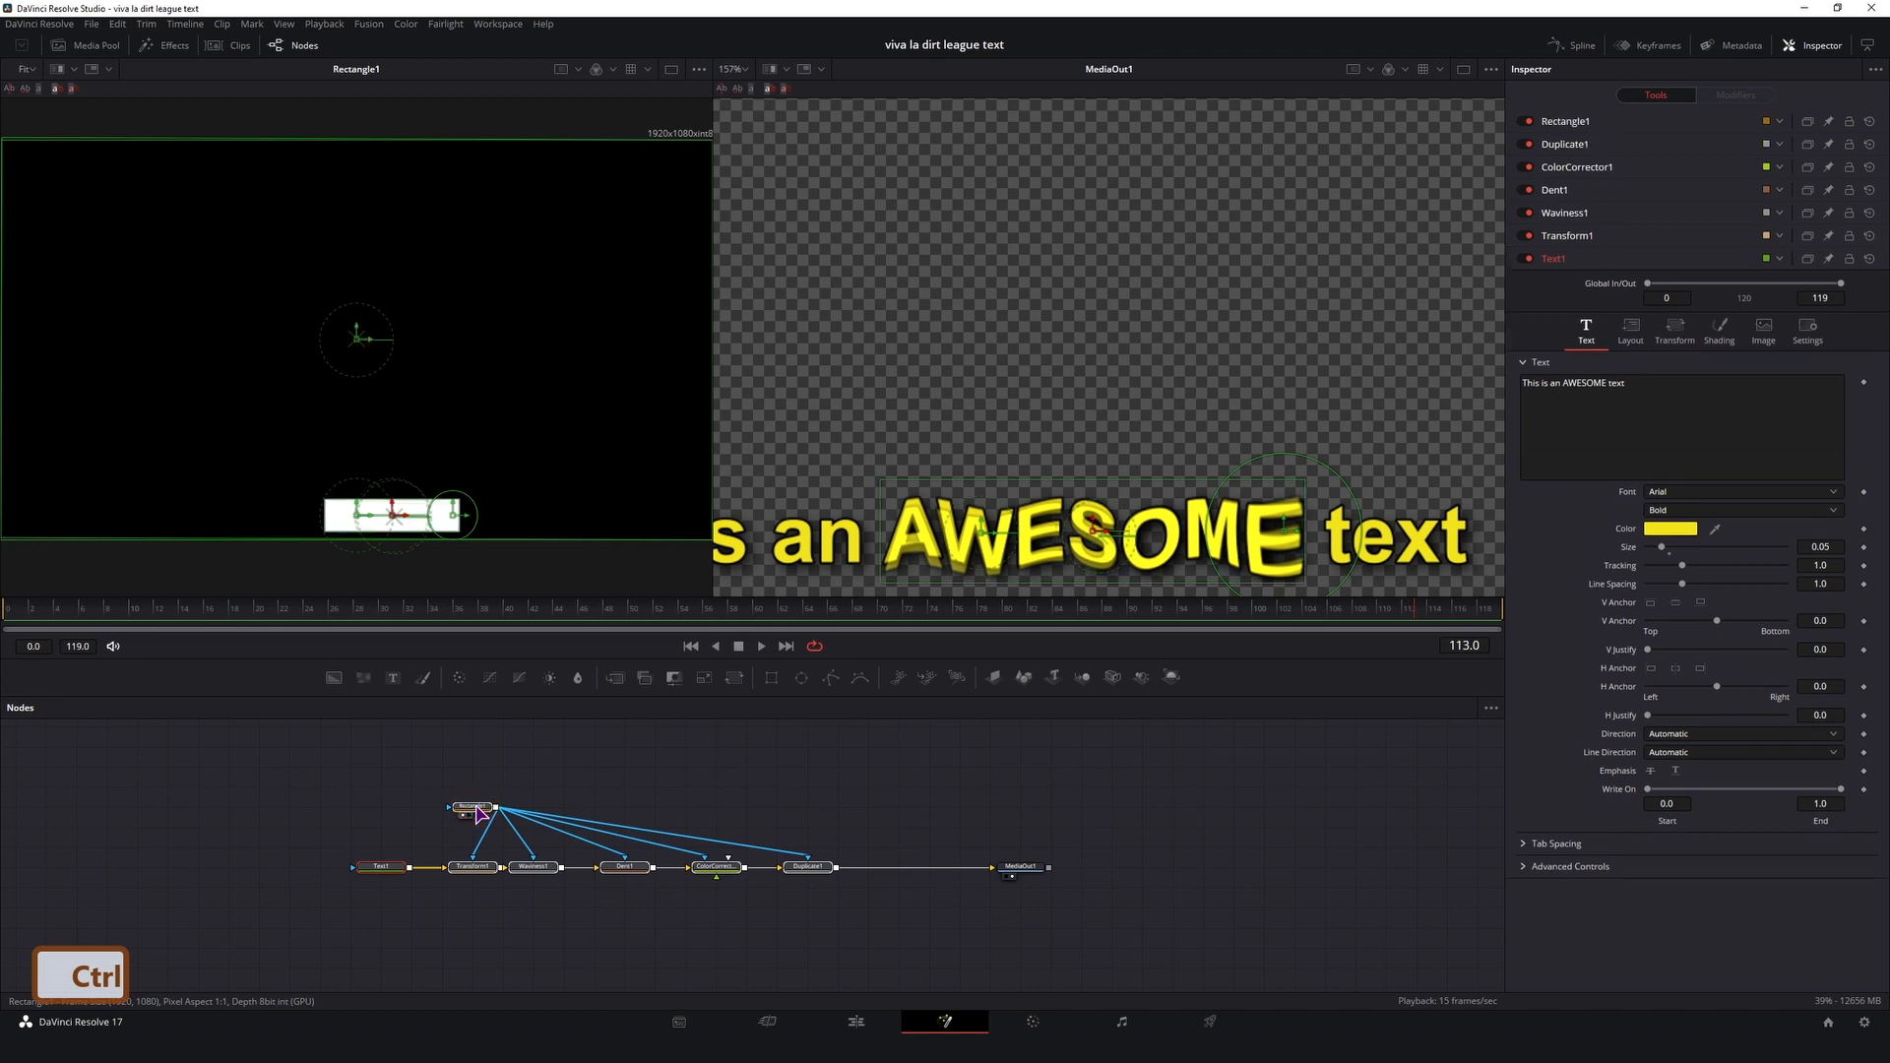
Step: Start creating a macro from the selected nodes and show Text1's settings beside the Macro Editor
right_click(815, 870)
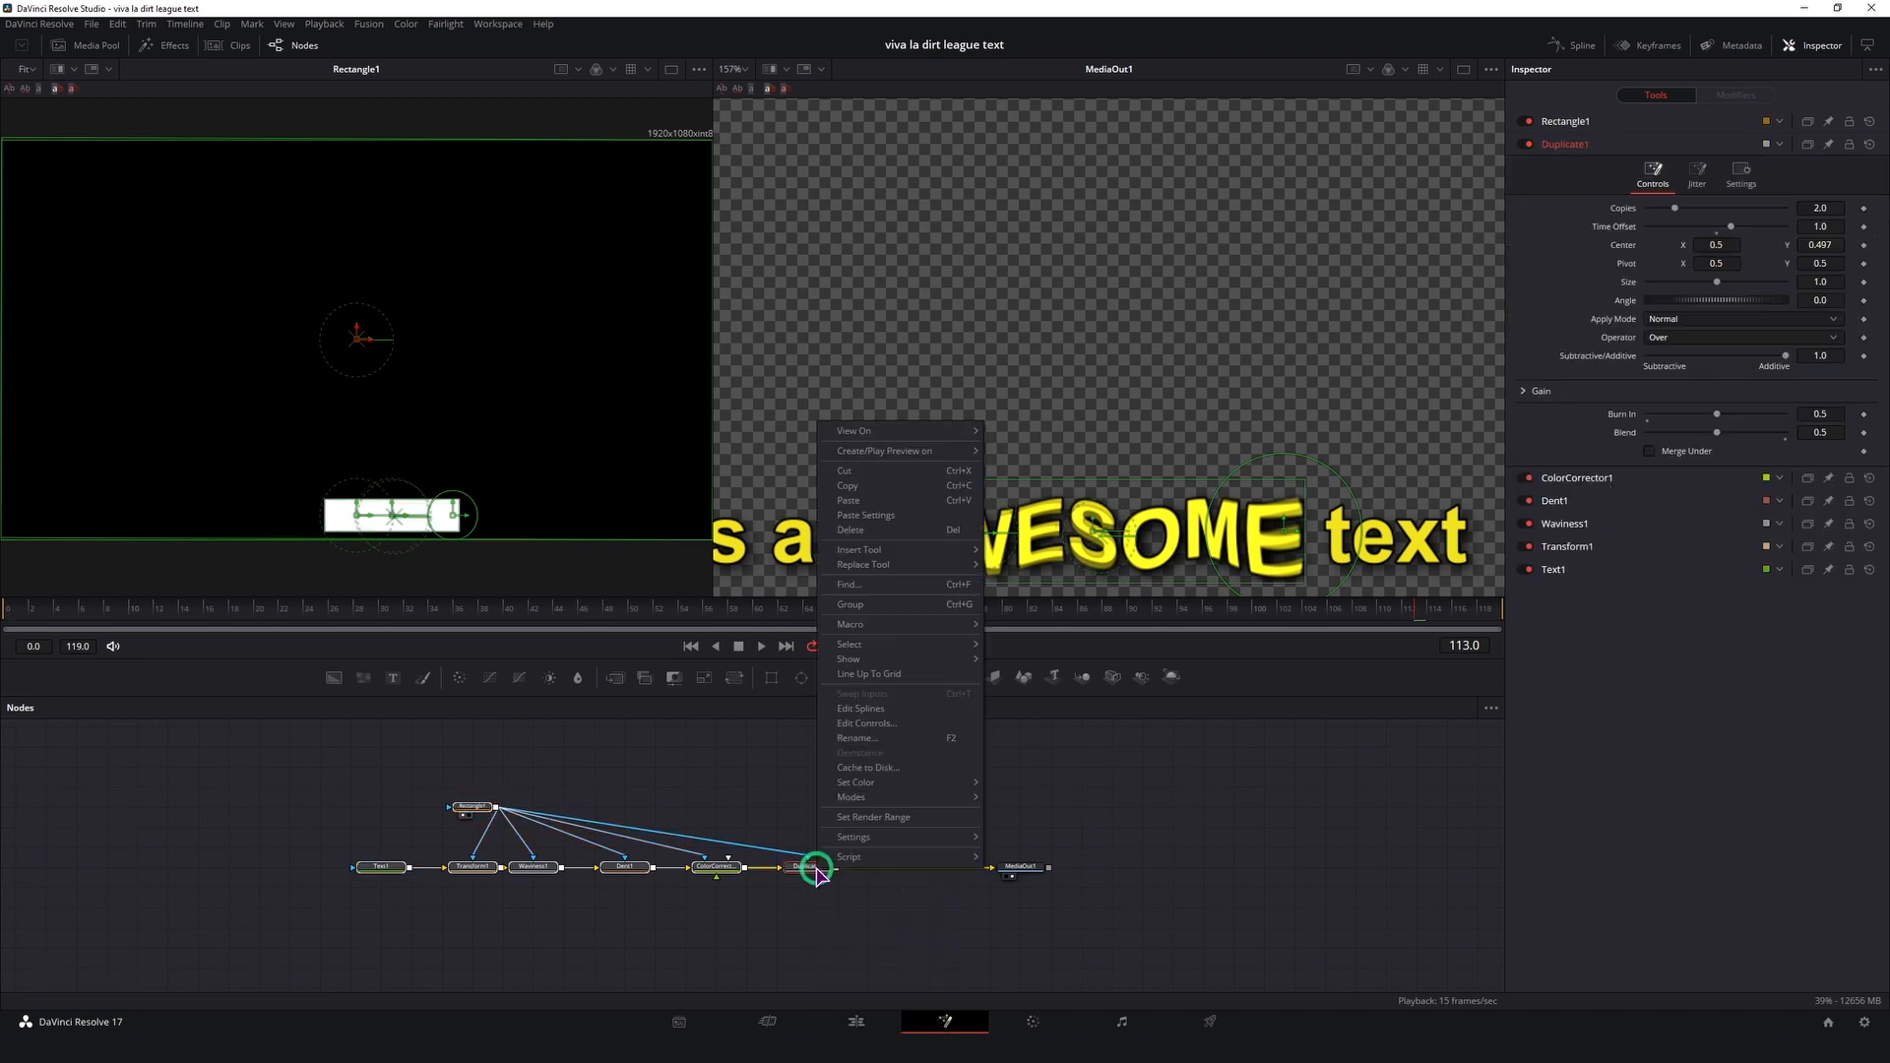
mouse_move(912, 627)
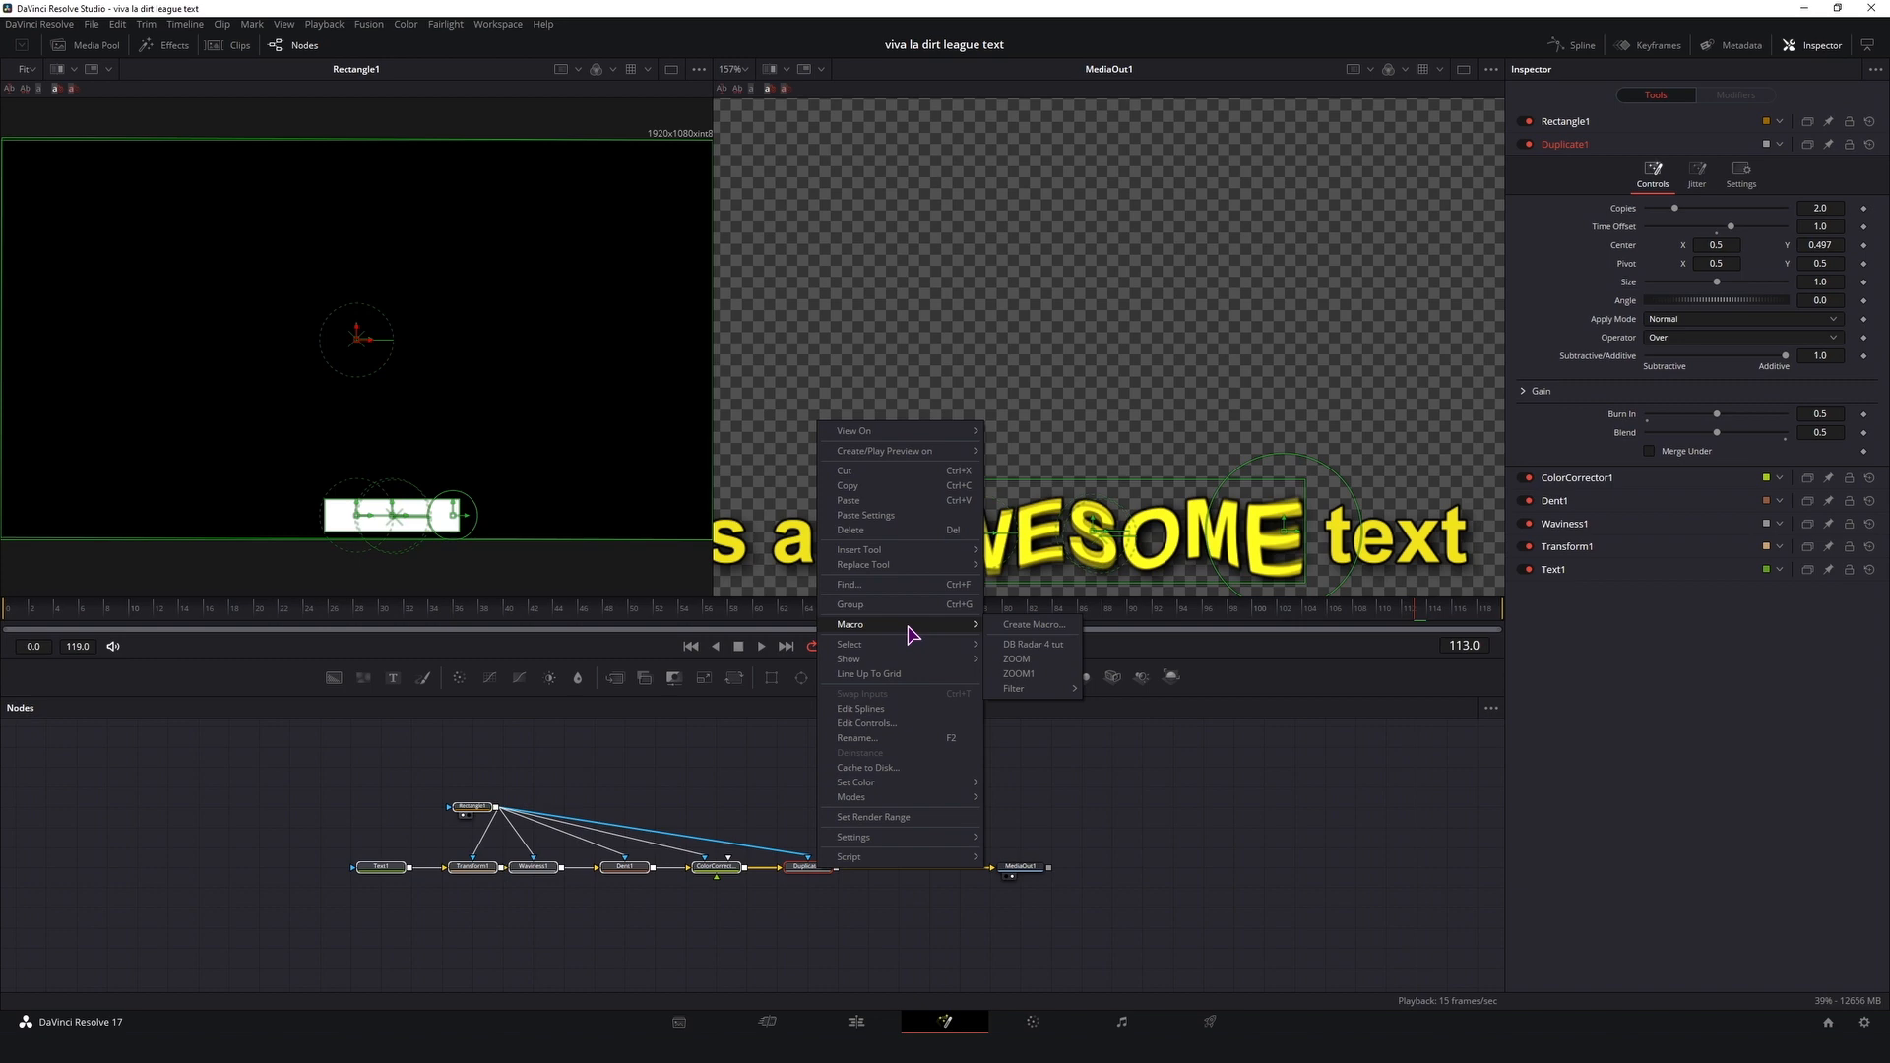
left_click(1033, 627)
left_click_drag(453, 65, 1054, 266)
left_click(386, 872)
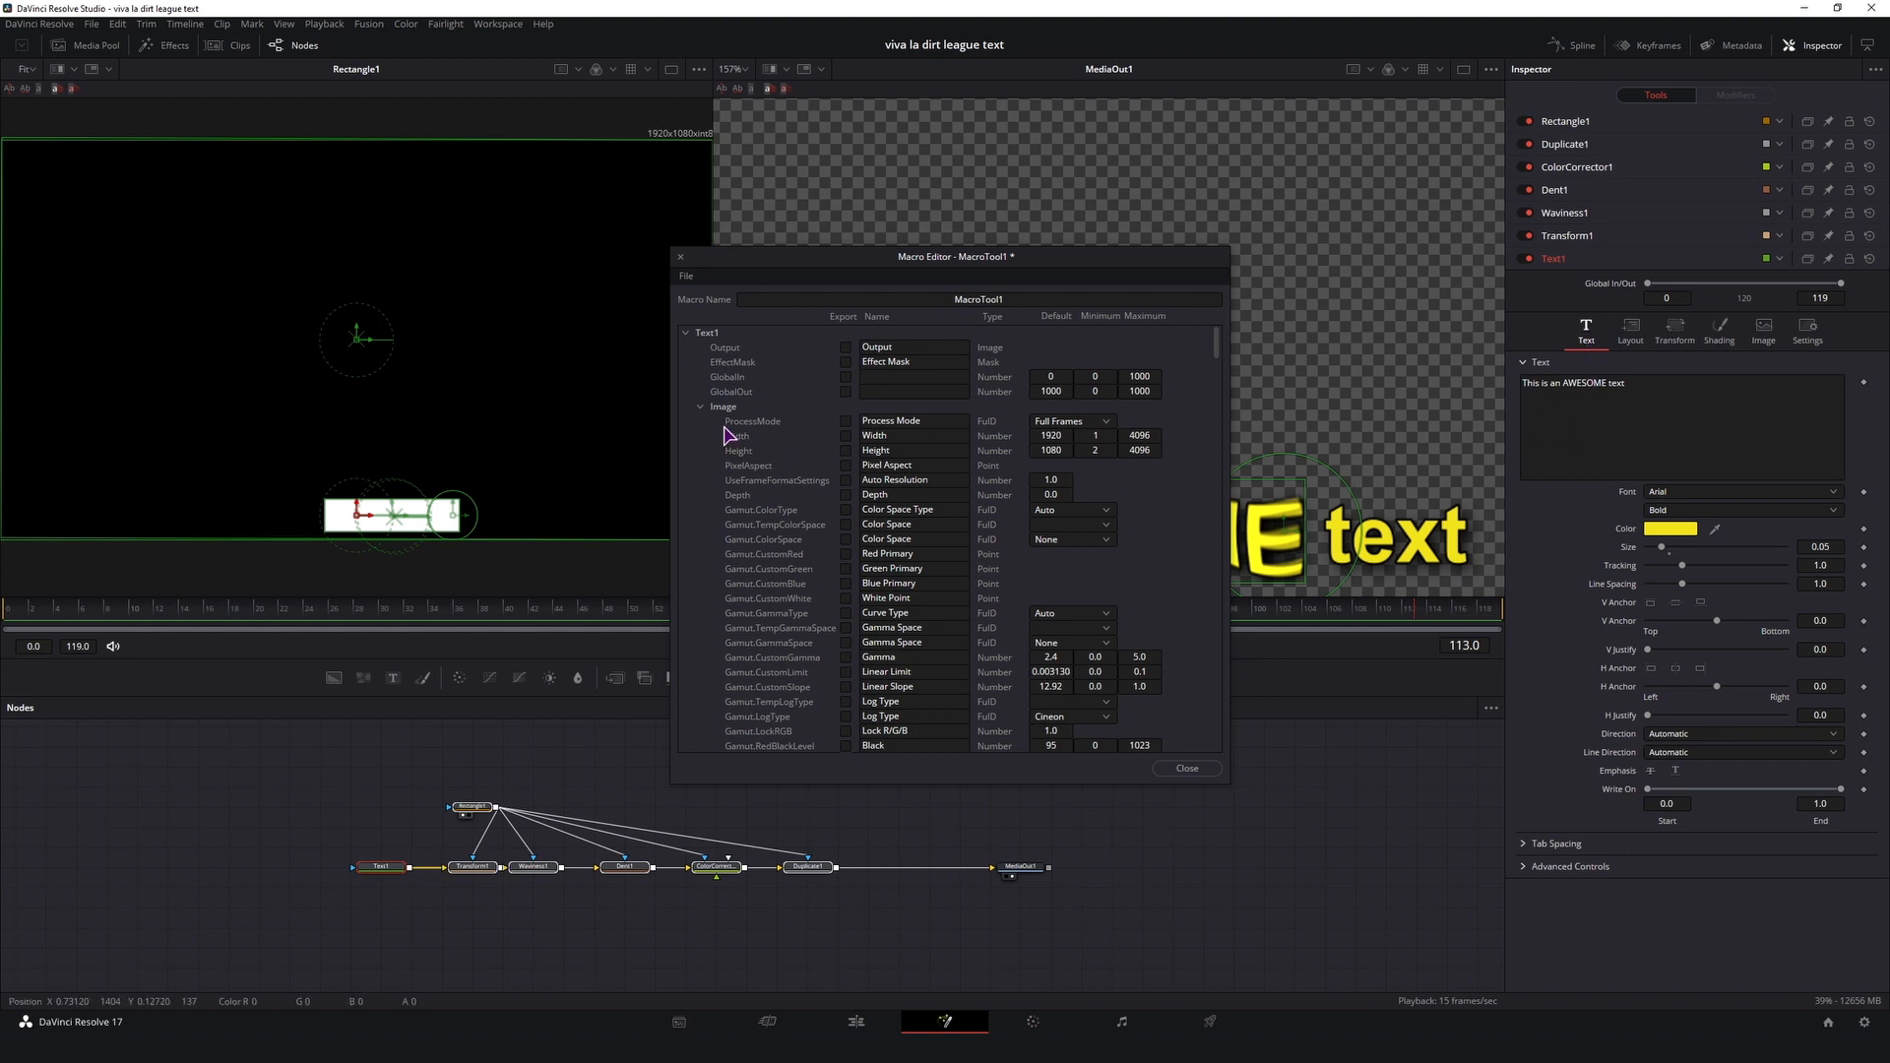
Step: Export Text1's Styled Text, Font, Style, Color, Green, Blue, Alpha, Size, Tracking and Line Spacing parameters in the macro
left_click(700, 406)
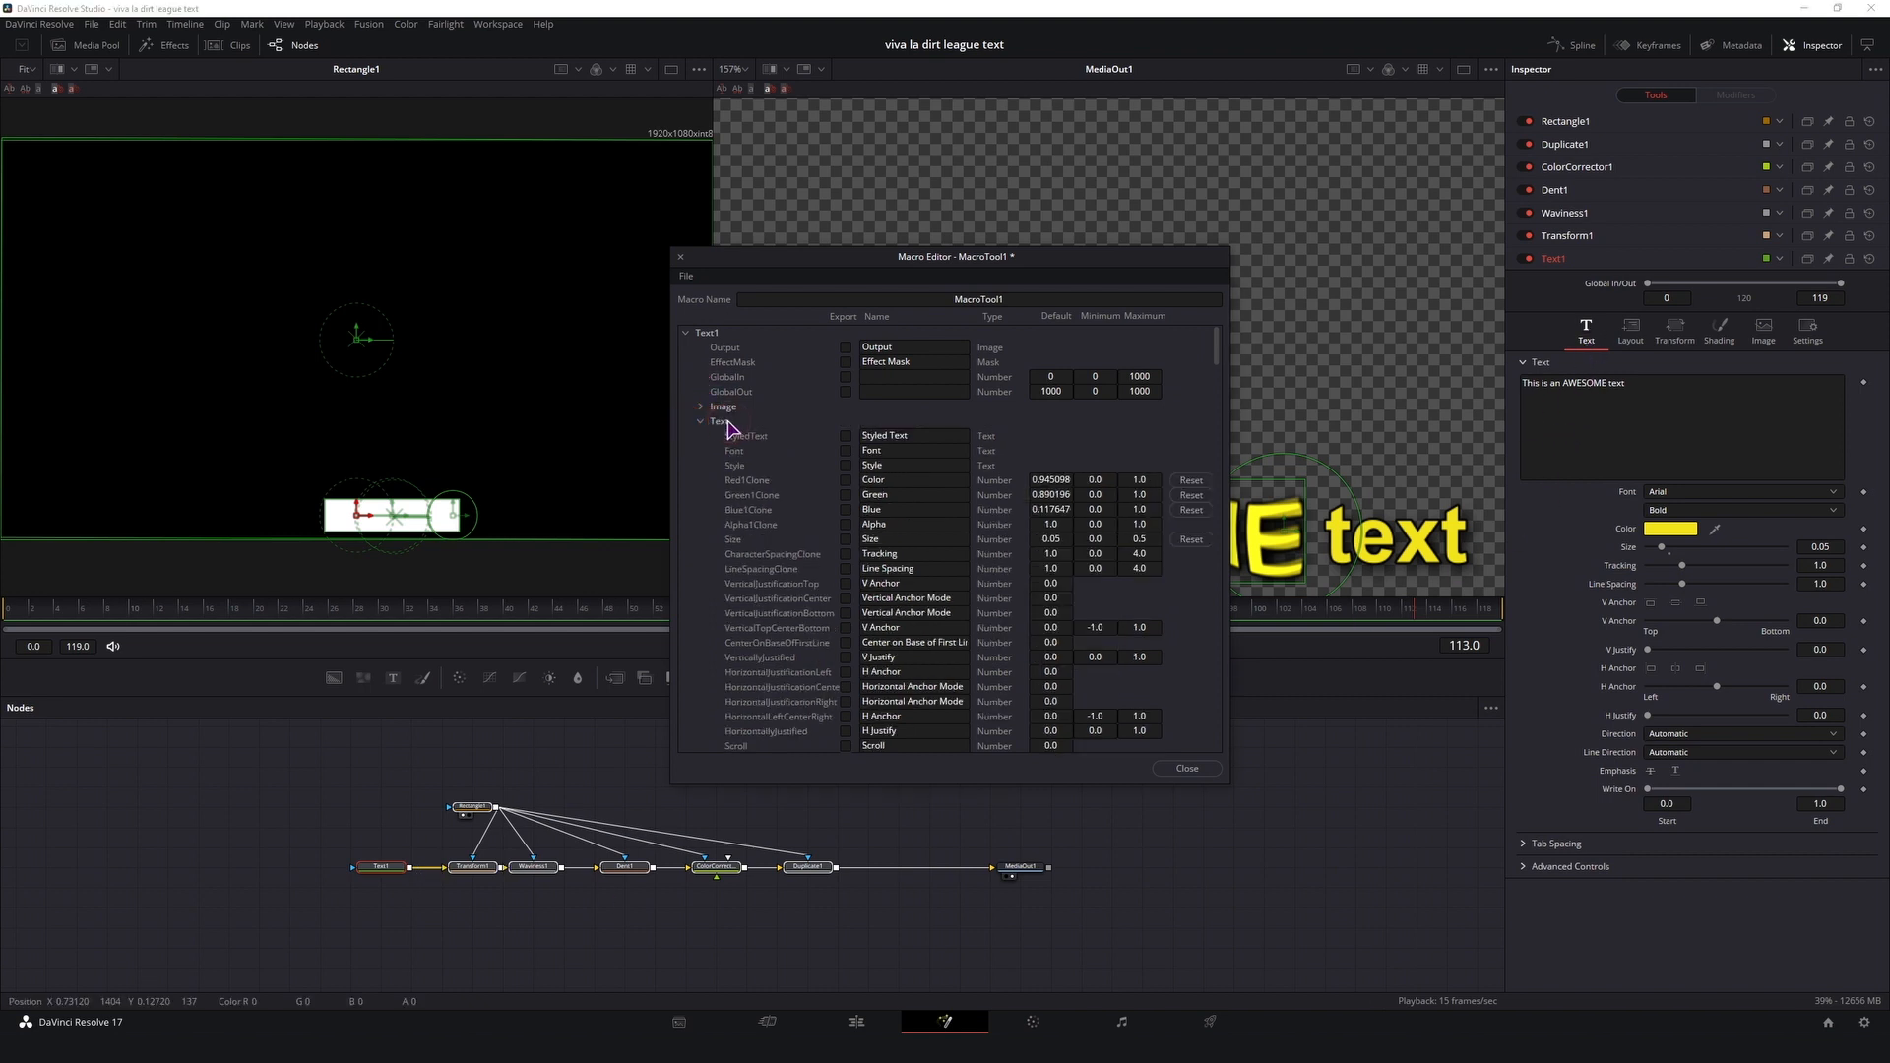
left_click(846, 435)
left_click(846, 450)
left_click(845, 464)
left_click(846, 480)
left_click(846, 495)
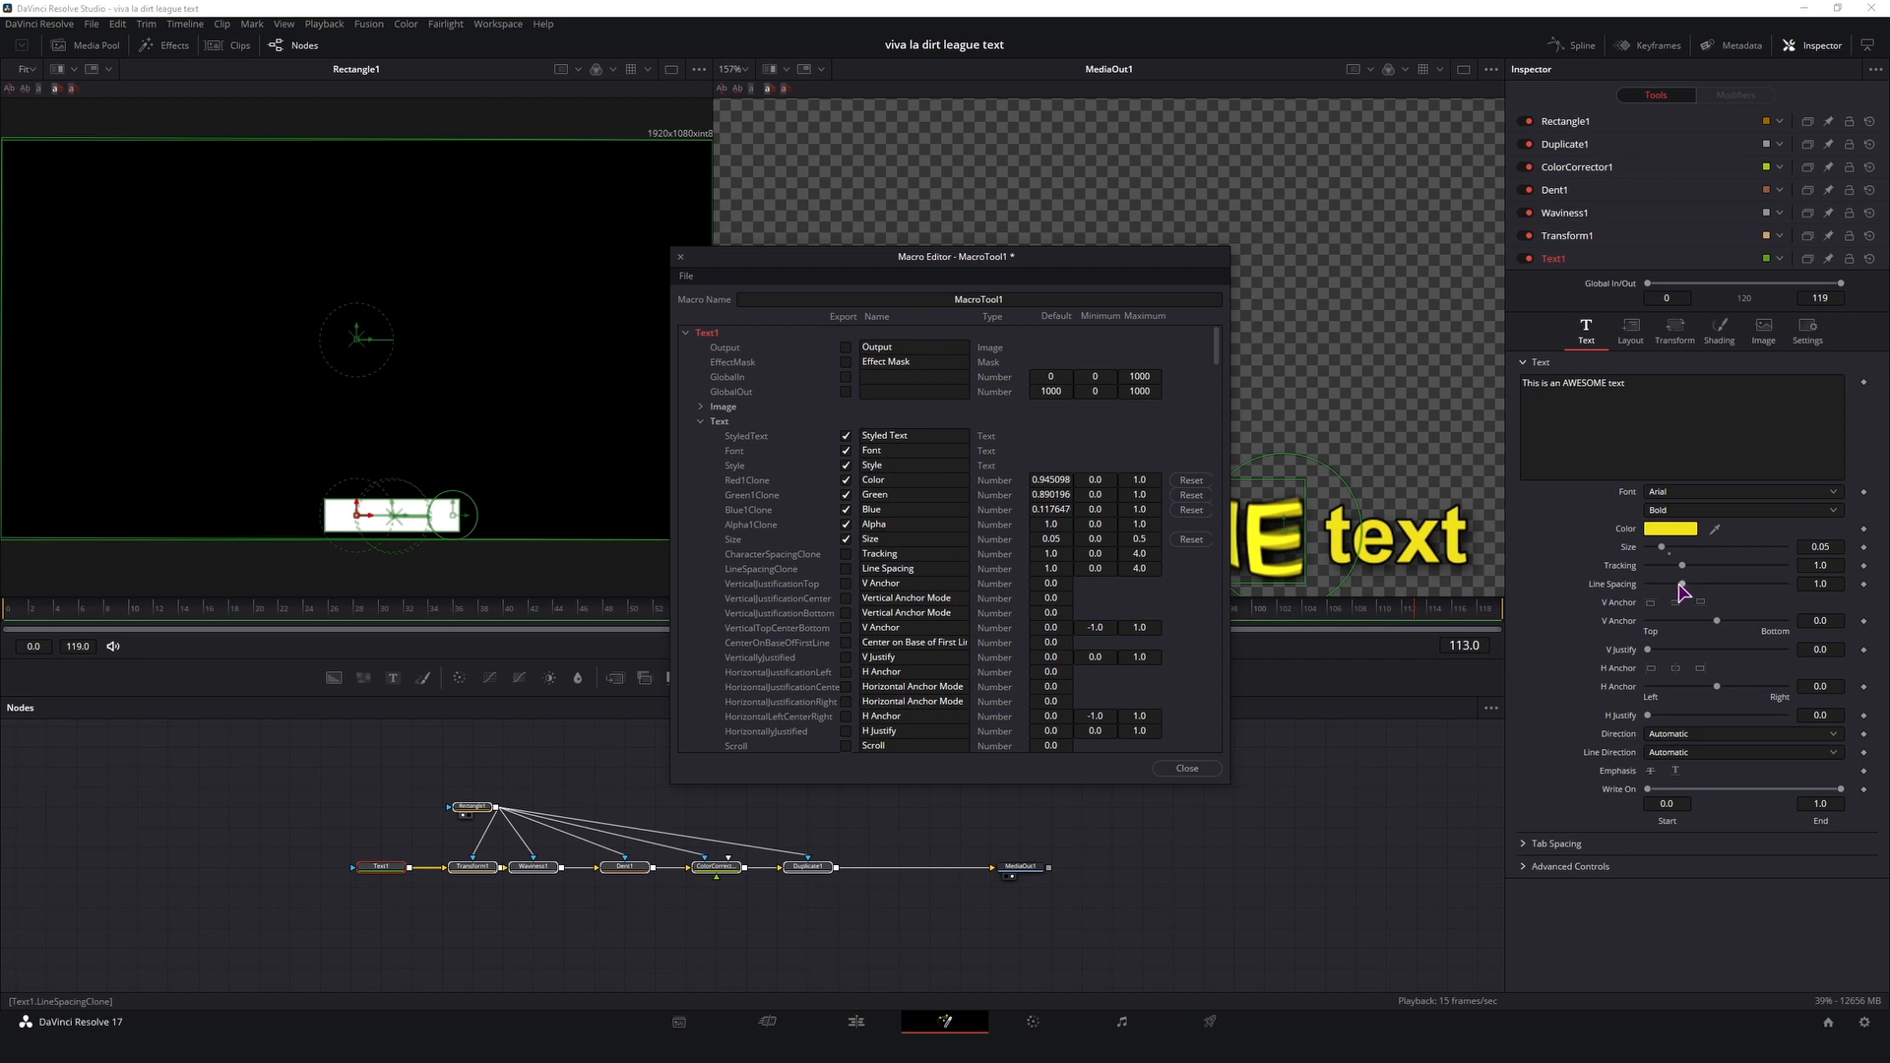
left_click(846, 554)
Step: Export Text1's write-on Start and End parameters in the macro
scroll(837, 591, "down", 7)
scroll(837, 591, "up", 7)
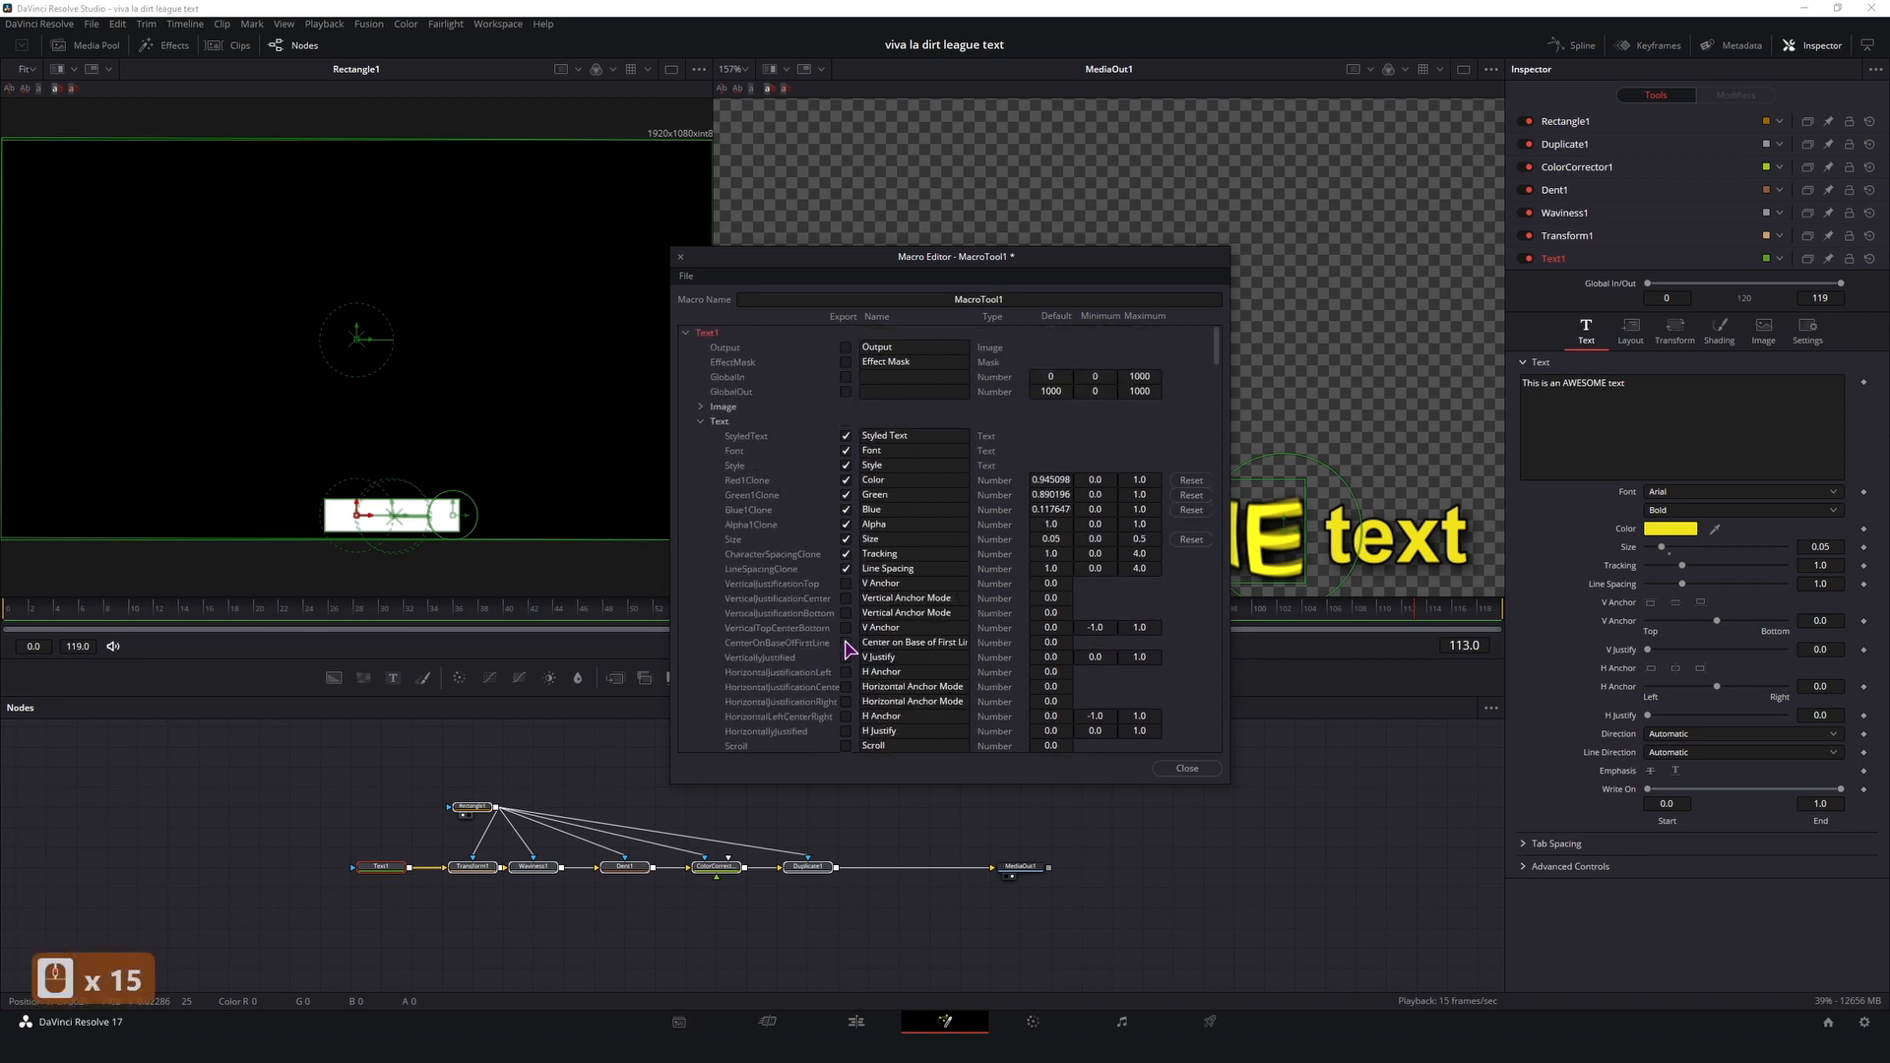
scroll(817, 552, "down", 1)
scroll(818, 552, "down", 6)
scroll(830, 559, "down", 3)
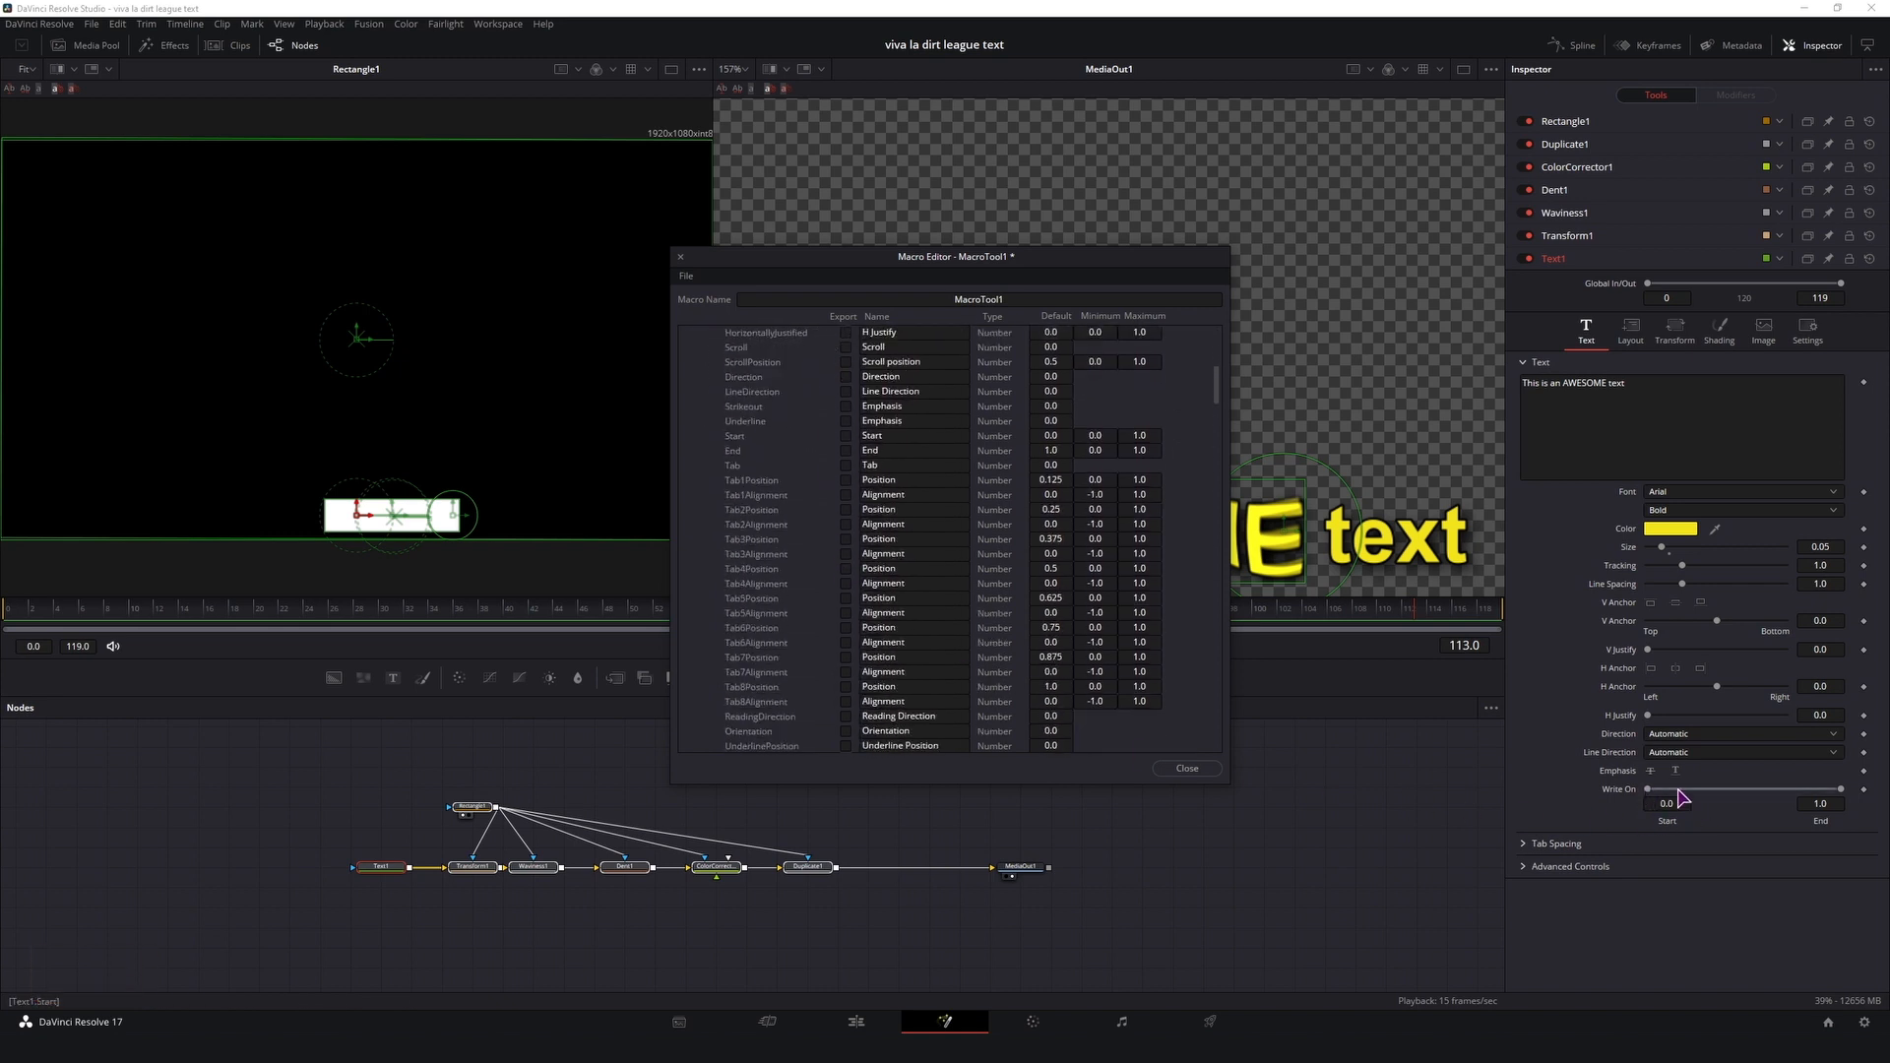
scroll(921, 596, "up", 4)
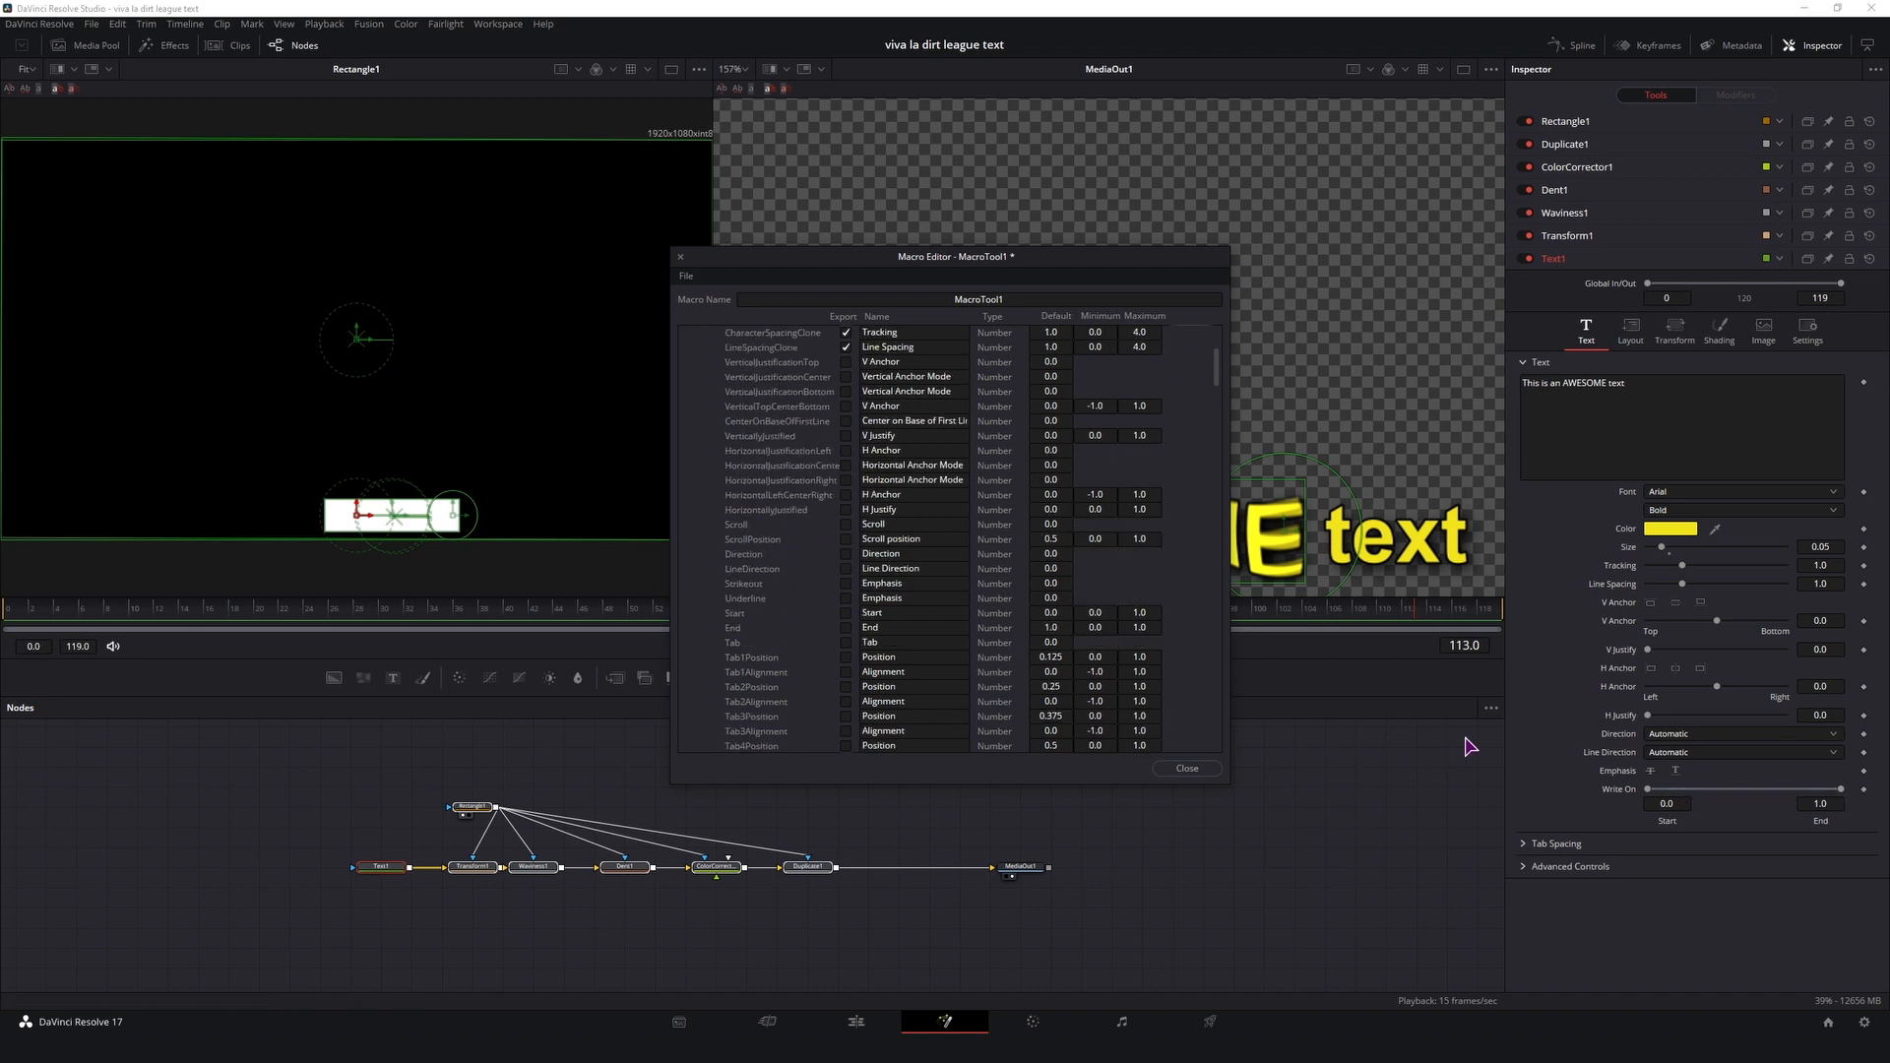
left_click(844, 613)
left_click(846, 628)
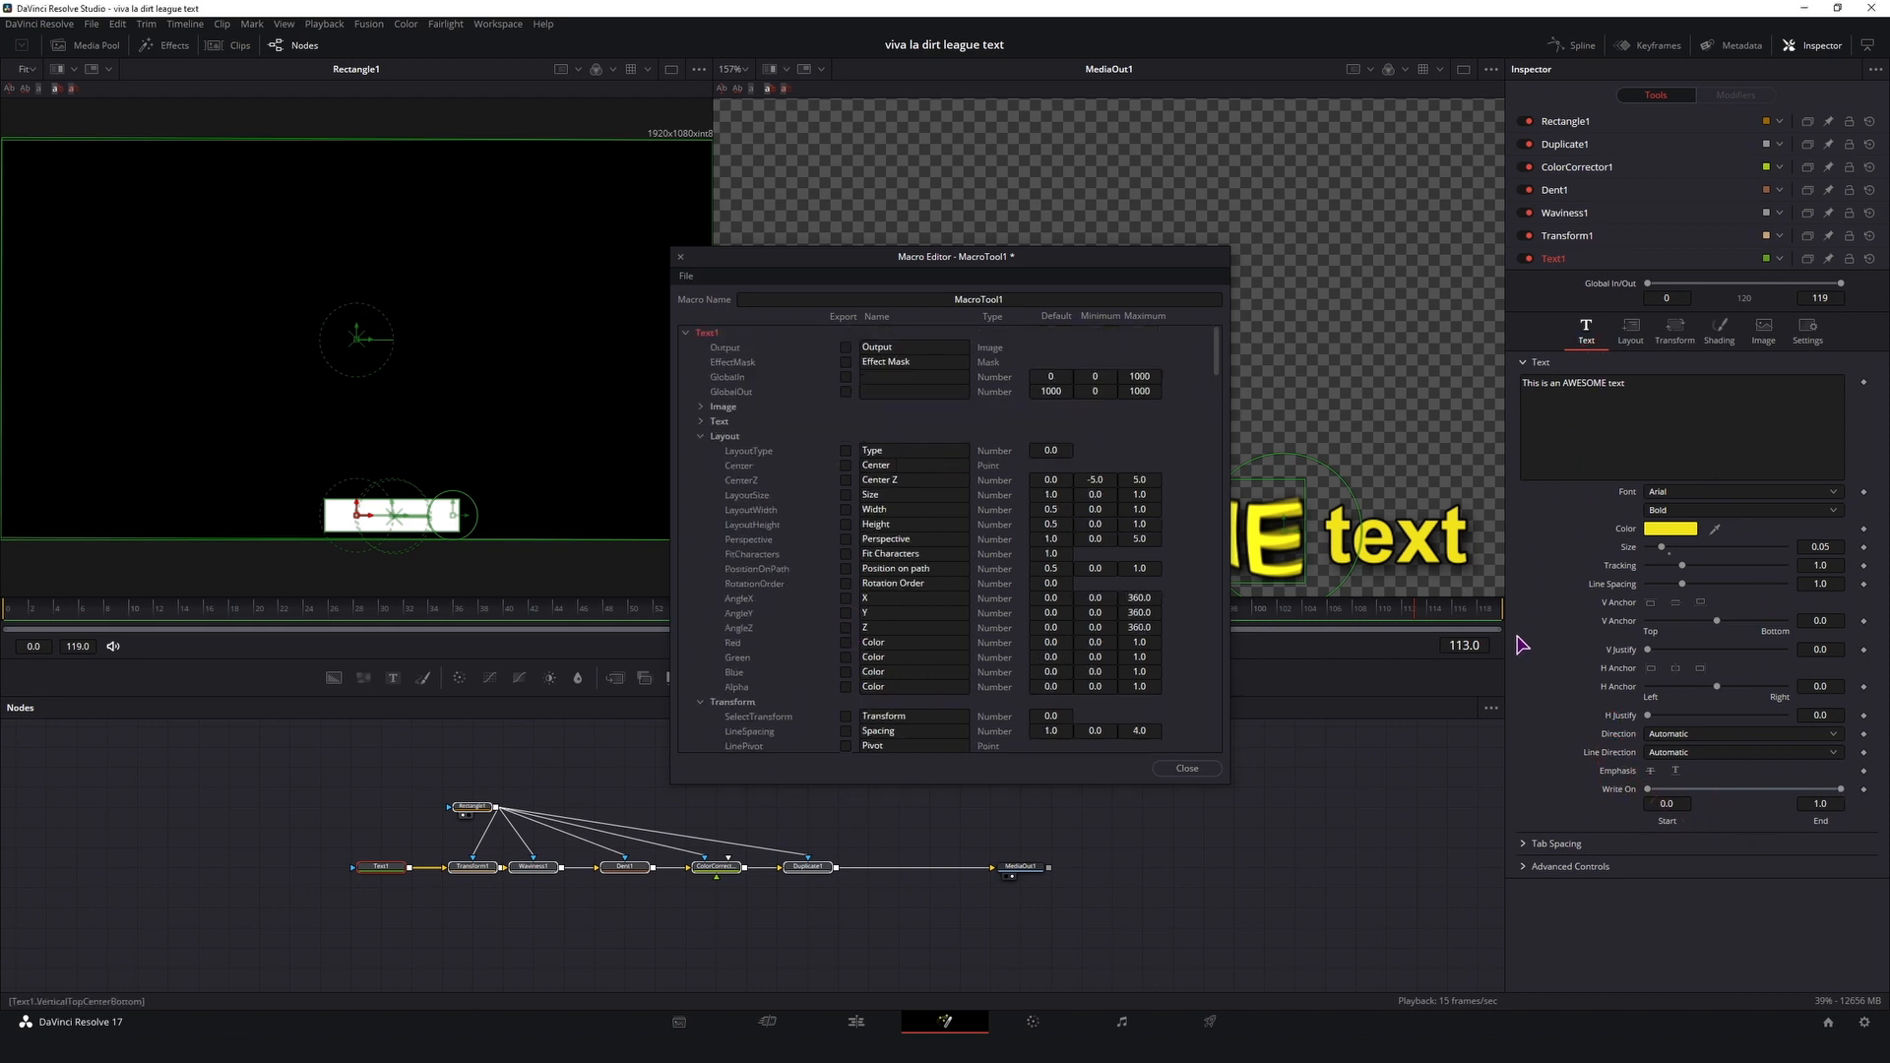
Step: Export the Center parameter of Text1's Layout group in the macro and look over its transform settings
left_click(1631, 330)
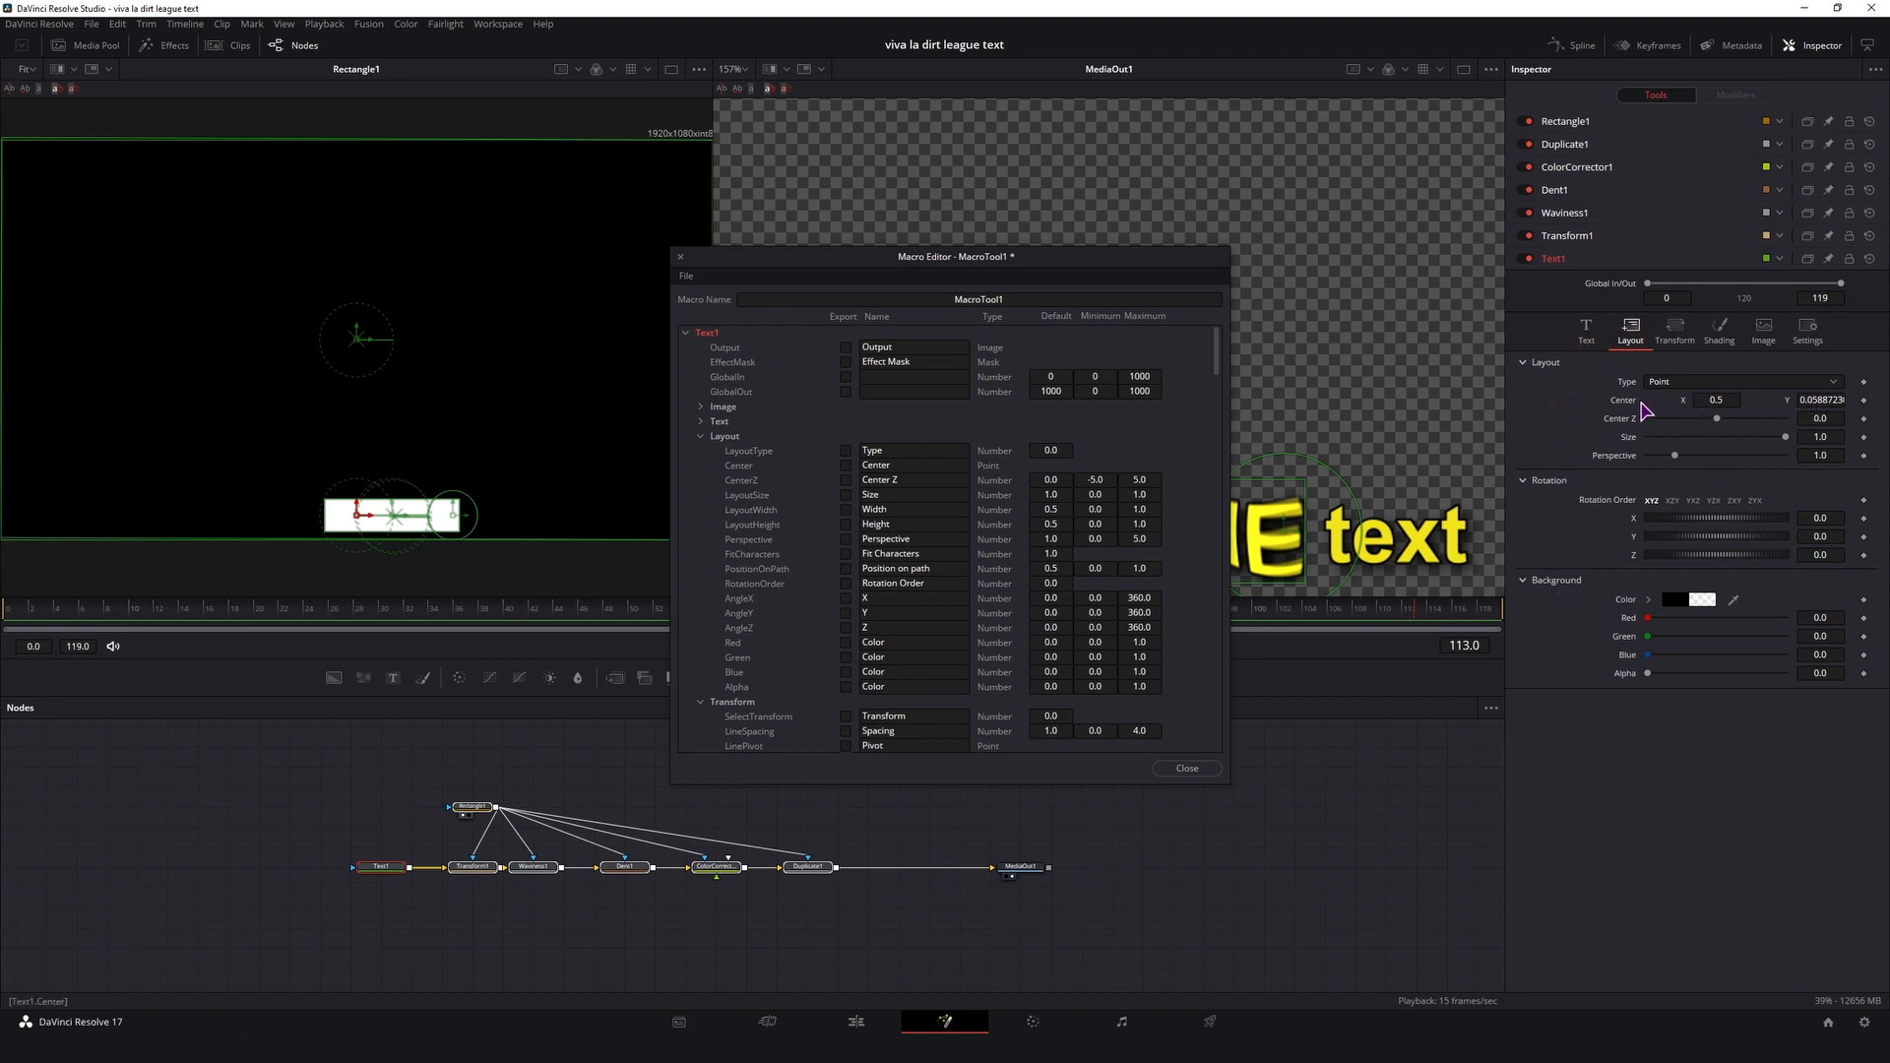
left_click(846, 466)
left_click(1676, 329)
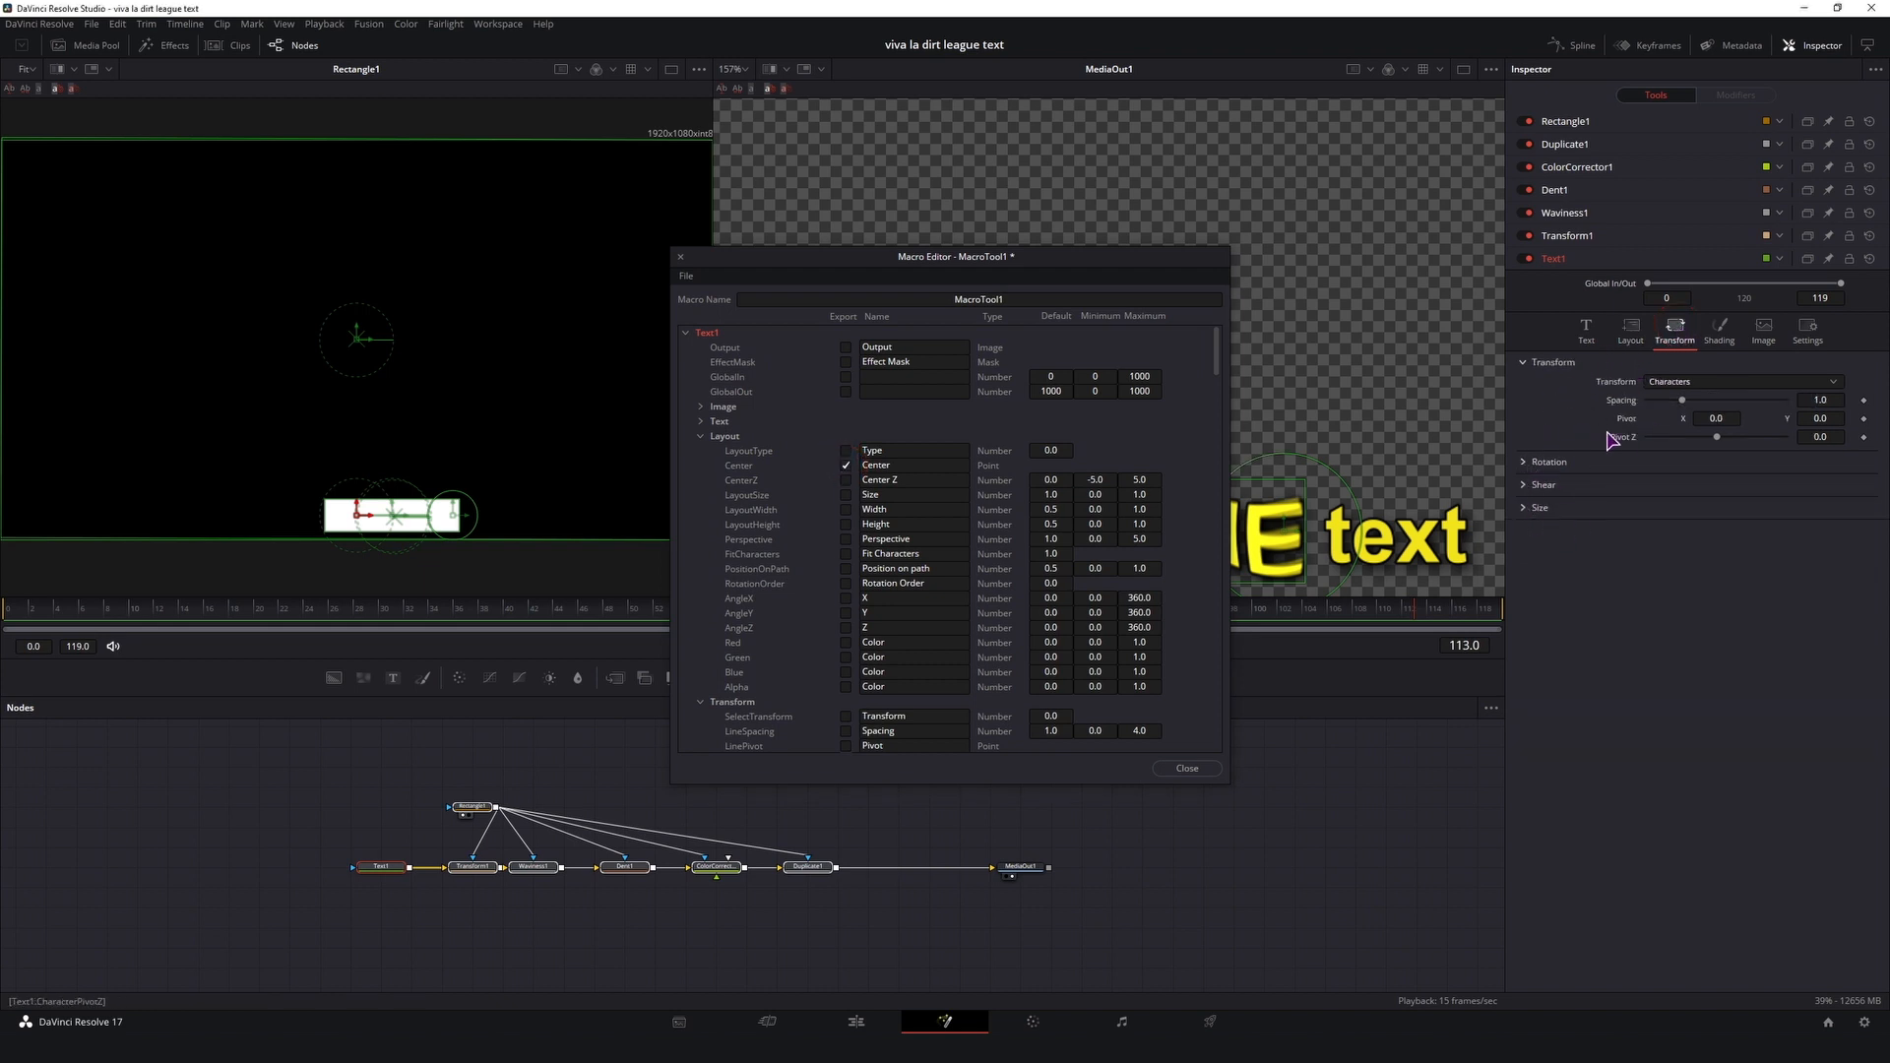
Step: Export Text1's Shading Elements, Select Element, Select and the Enabled parameters of shading elements 1 to 3 in the macro
left_click(1722, 333)
left_click(703, 455)
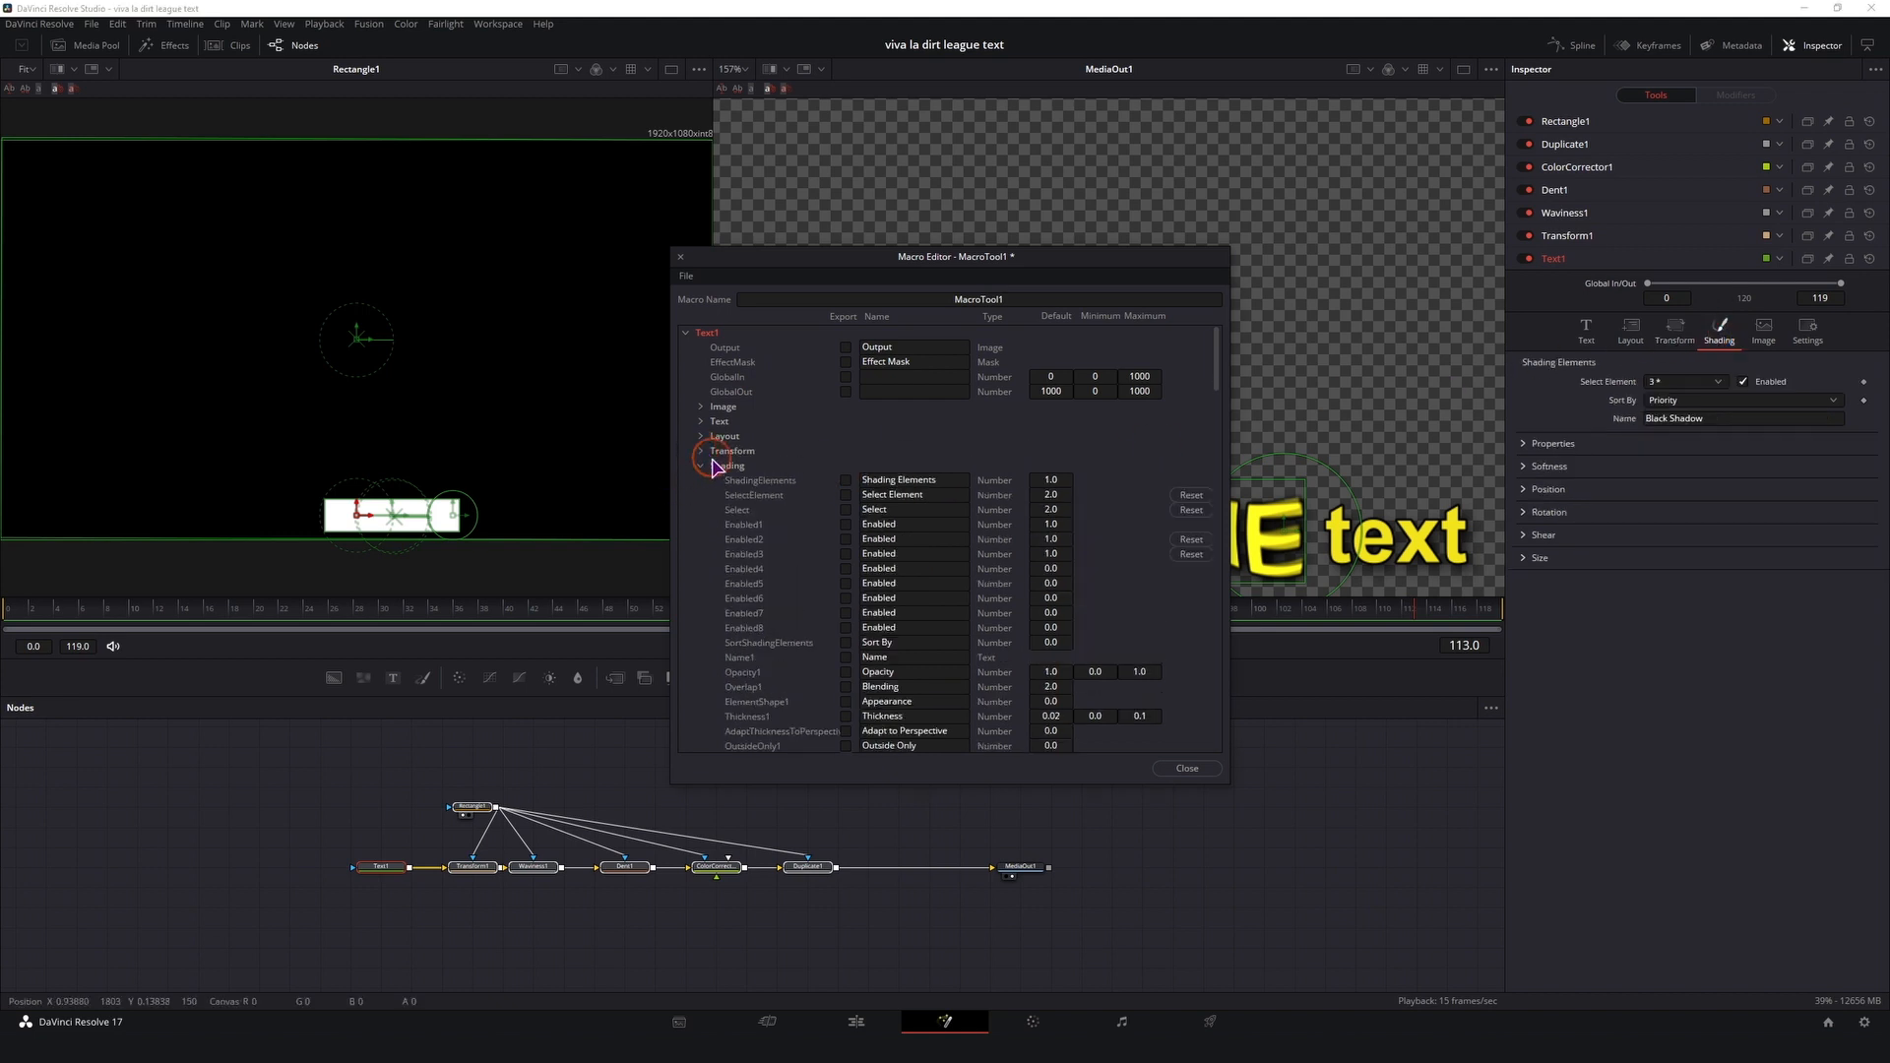
scroll(1690, 388, "up", 2)
left_click(1686, 384)
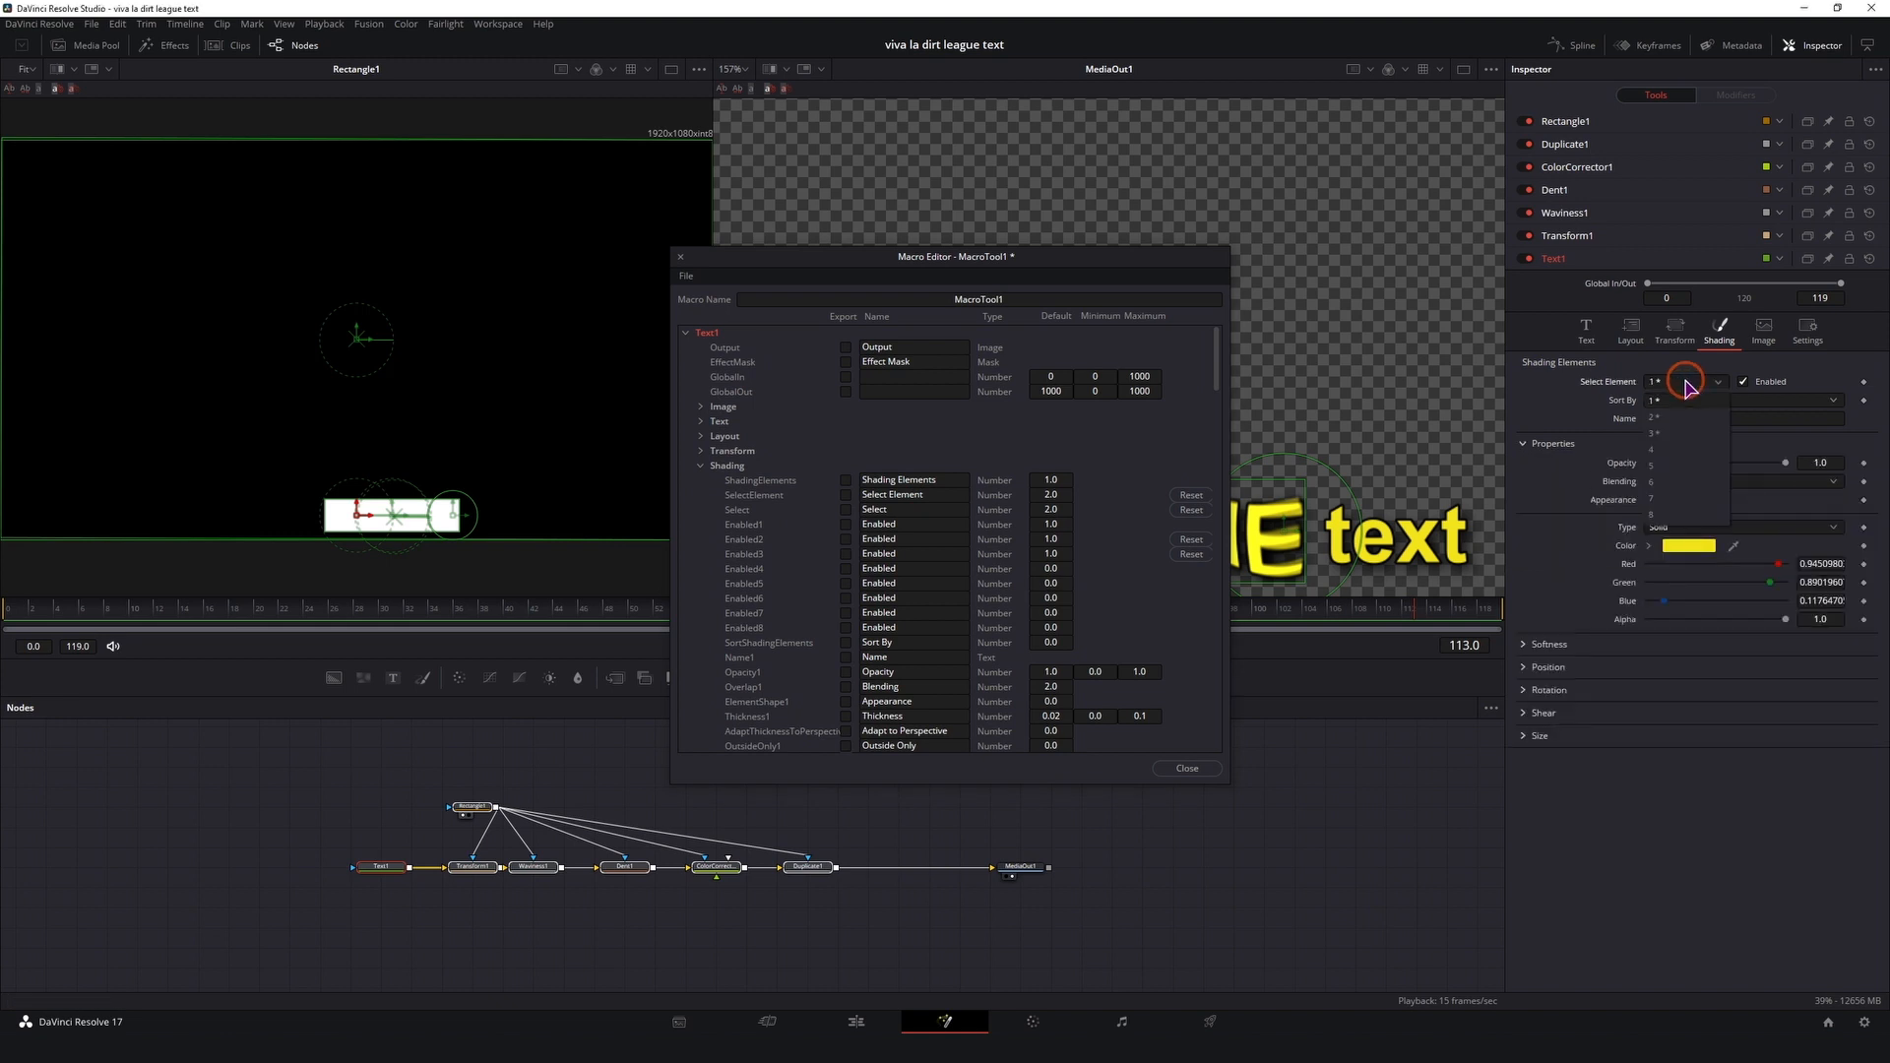
left_click(1689, 388)
left_click(846, 481)
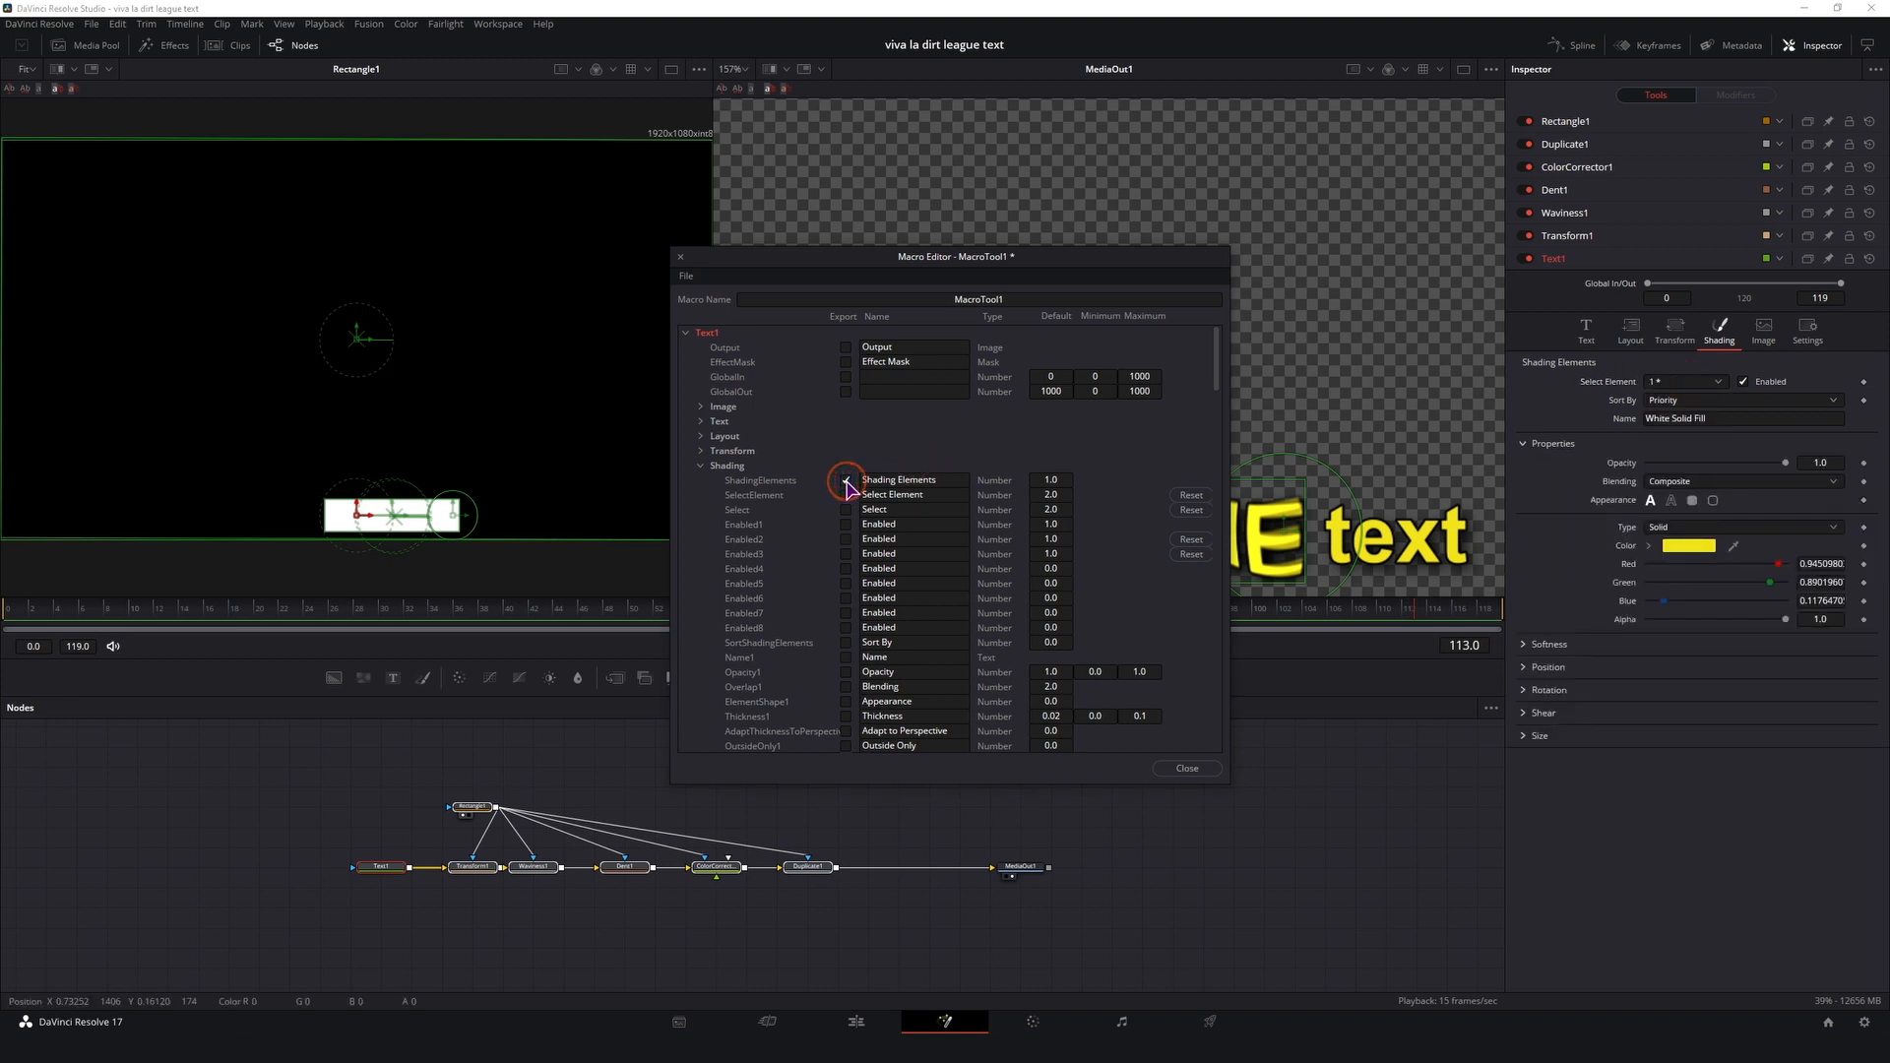
left_click(846, 495)
left_click(846, 510)
left_click(846, 525)
left_click(845, 540)
left_click(846, 555)
Step: Export the Type, Color, Green, Blue and Alpha parameters of Text1's first shading element in the macro
left_click(1684, 384)
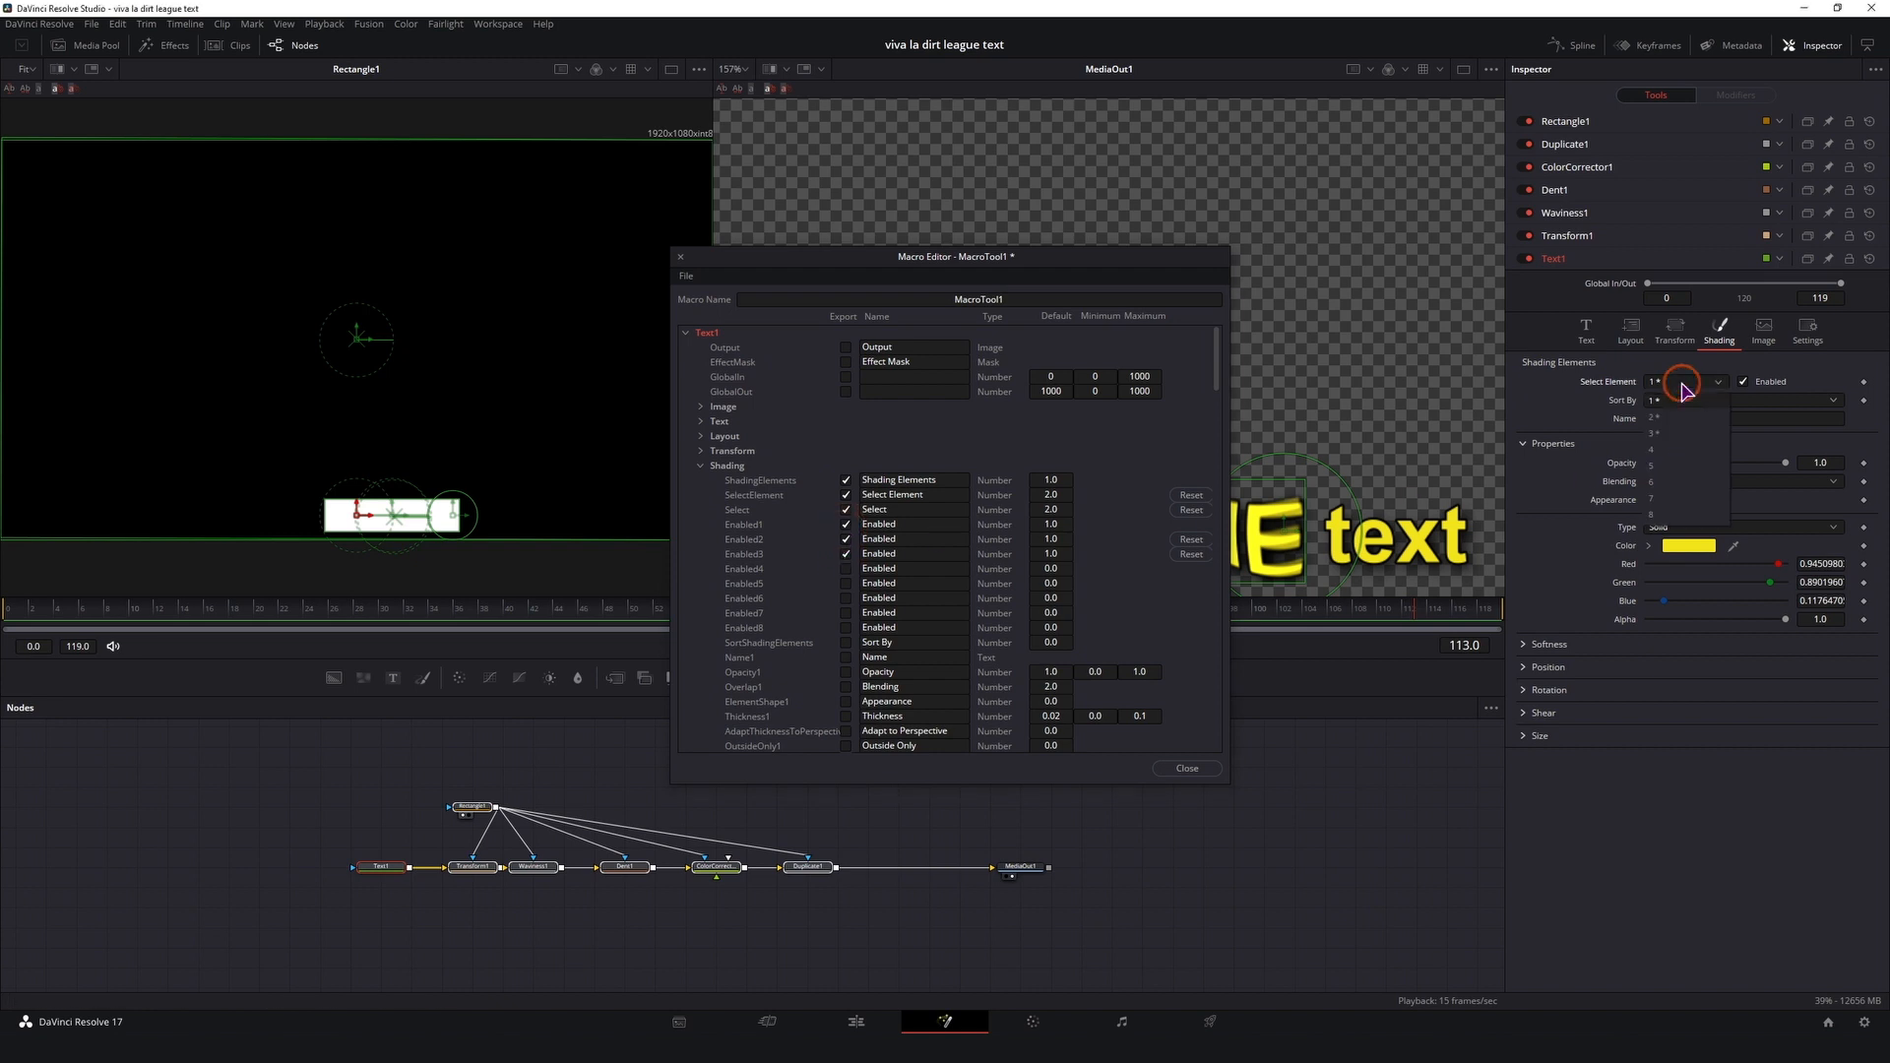
left_click(1686, 399)
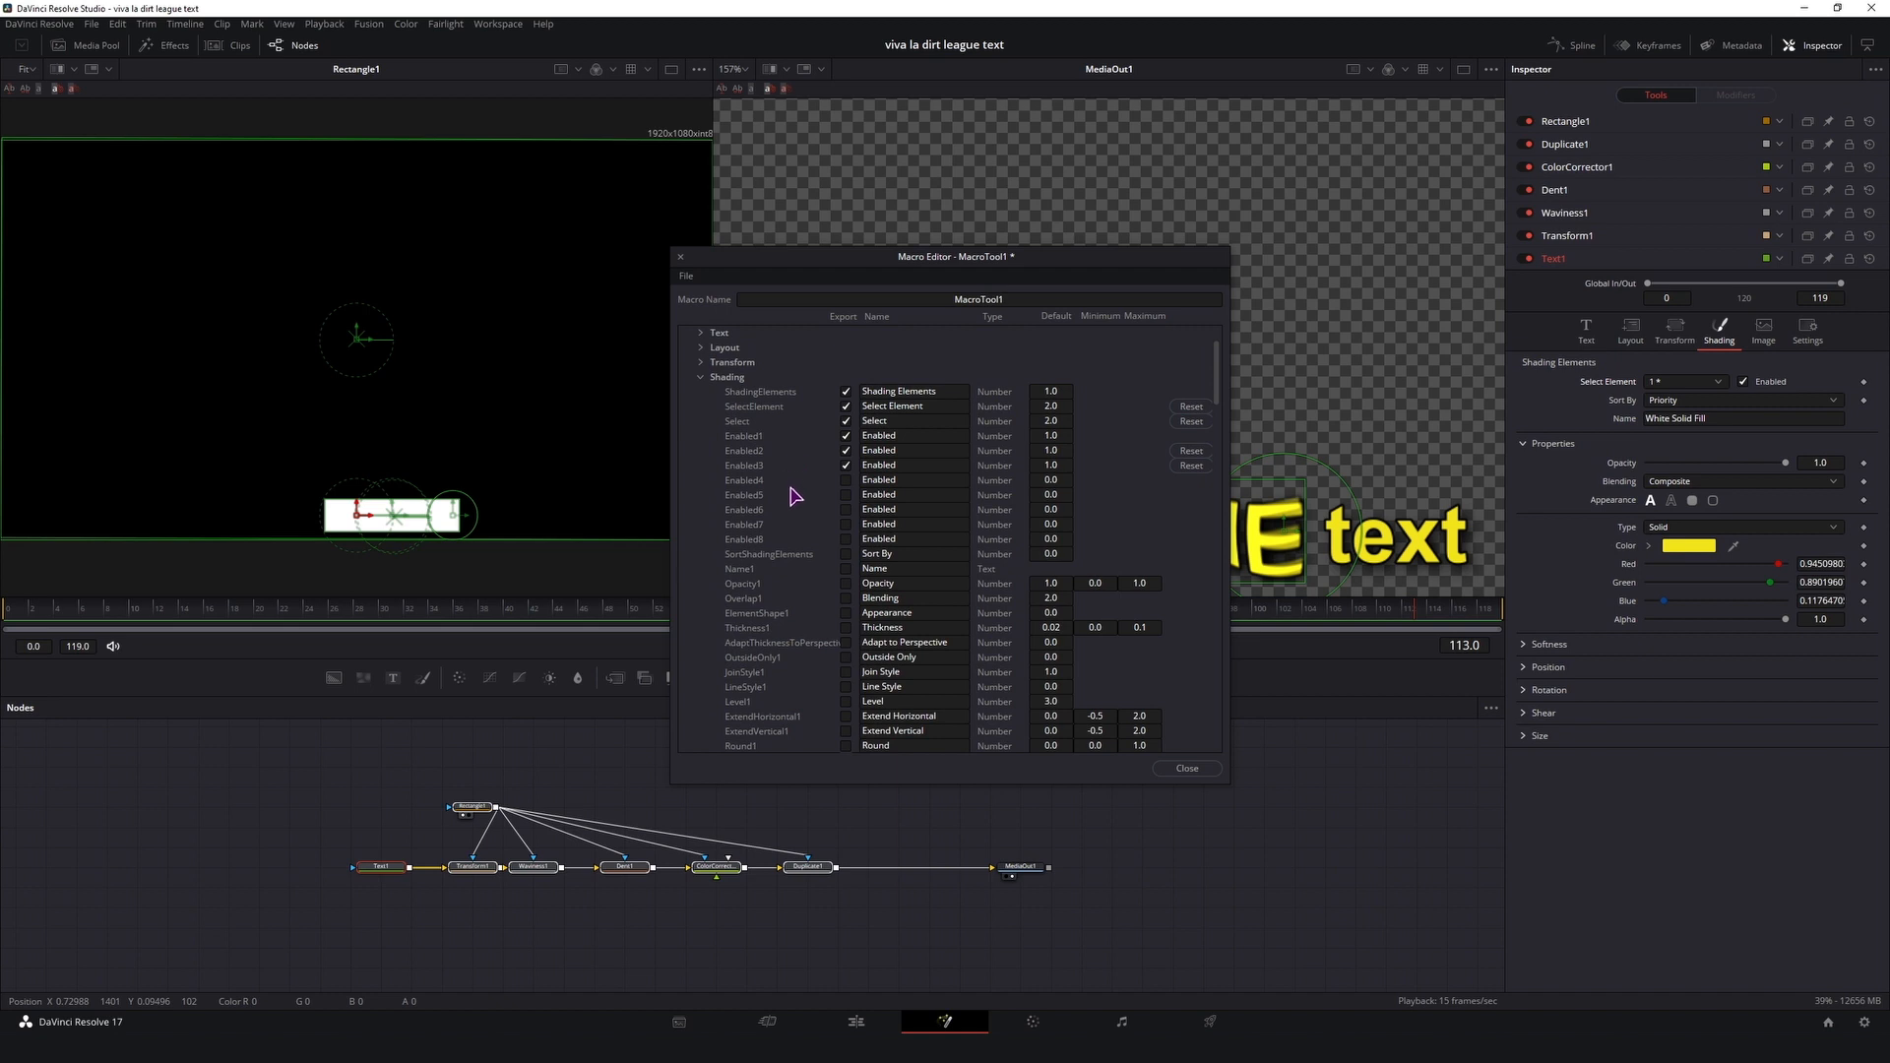
scroll(827, 538, "down", 8)
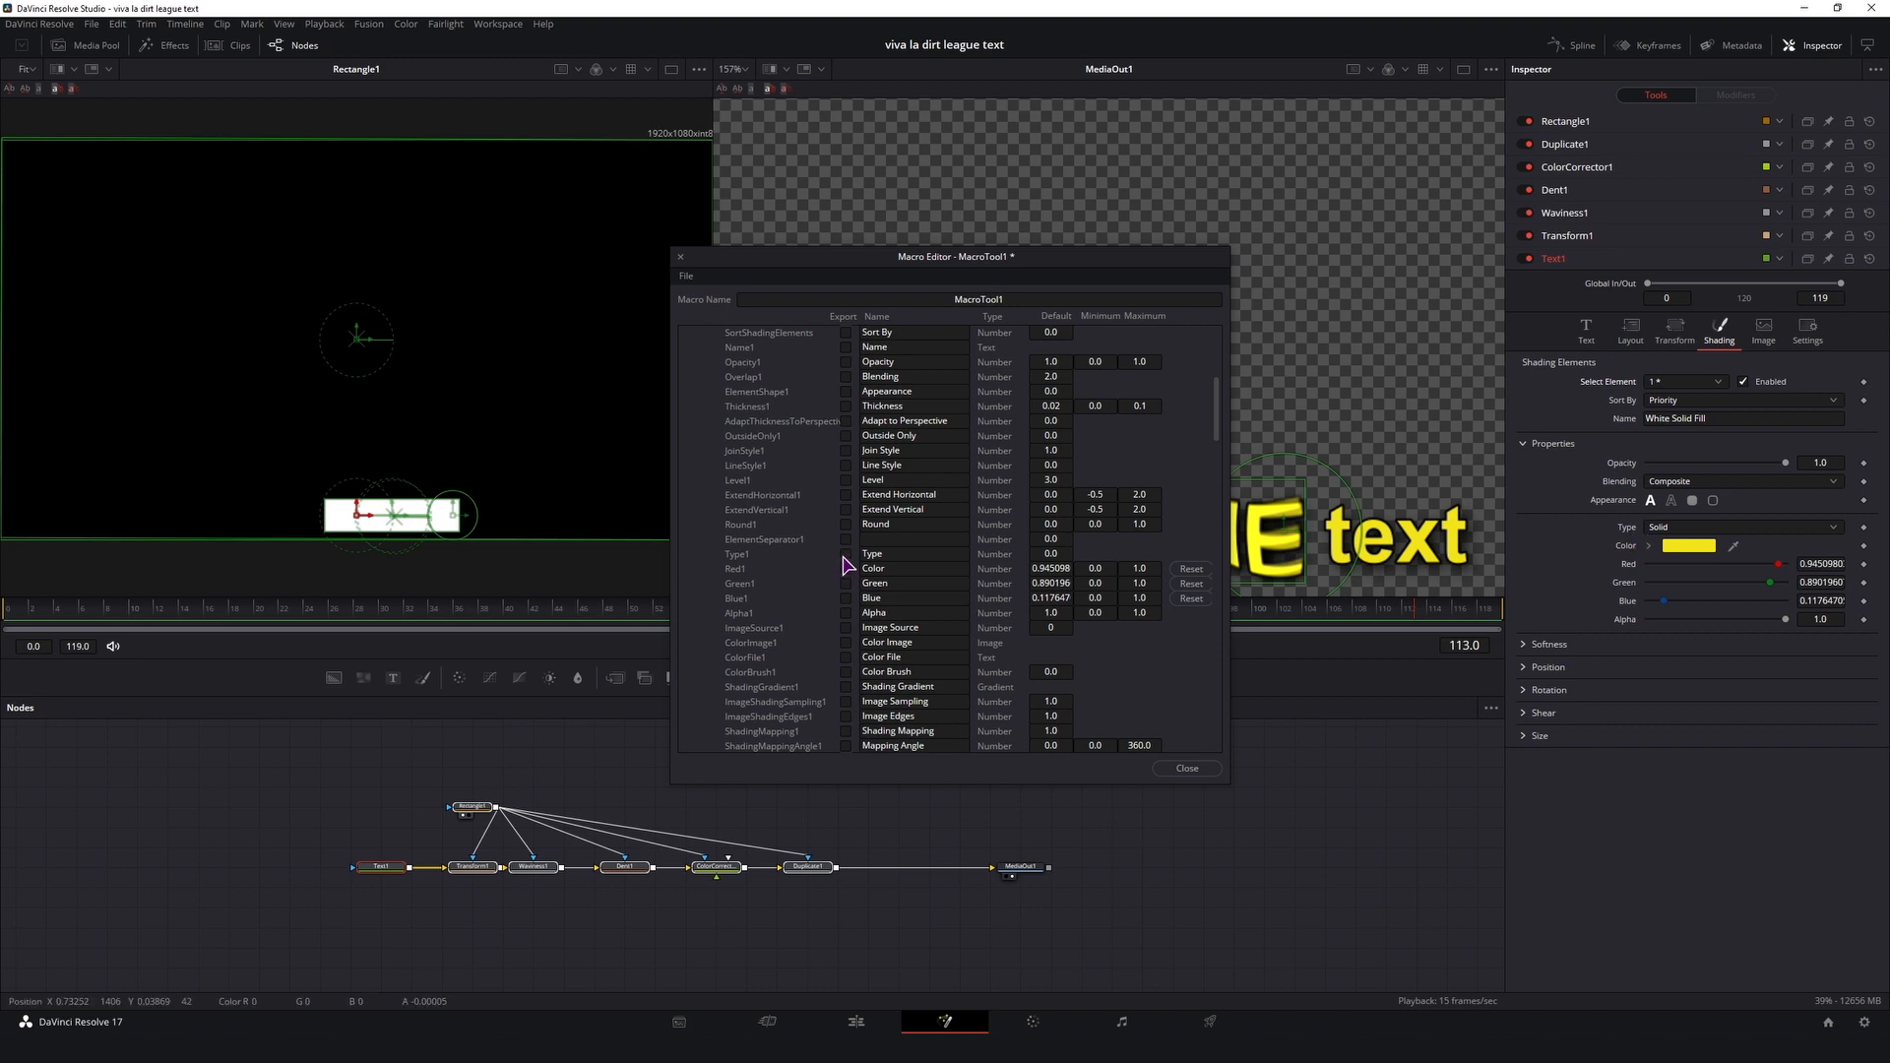
left_click_drag(844, 556, 847, 615)
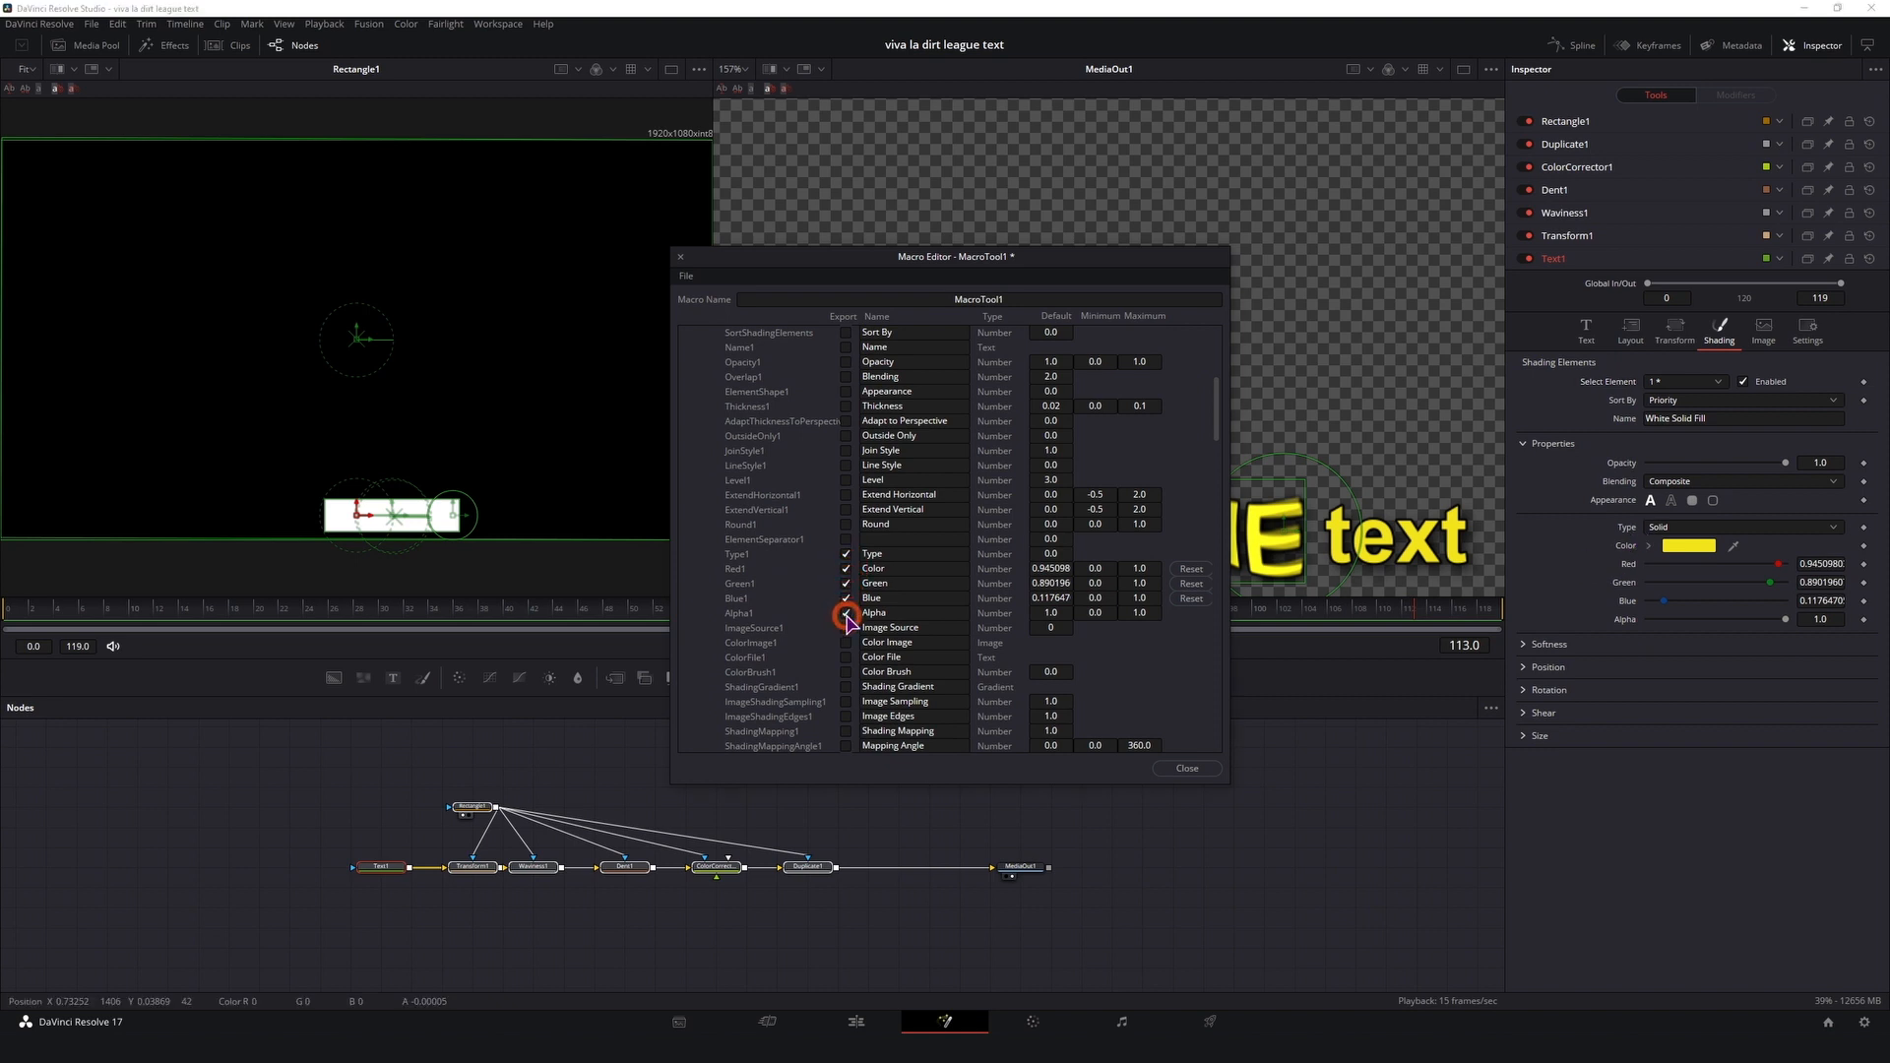
scroll(847, 610, "down", 6)
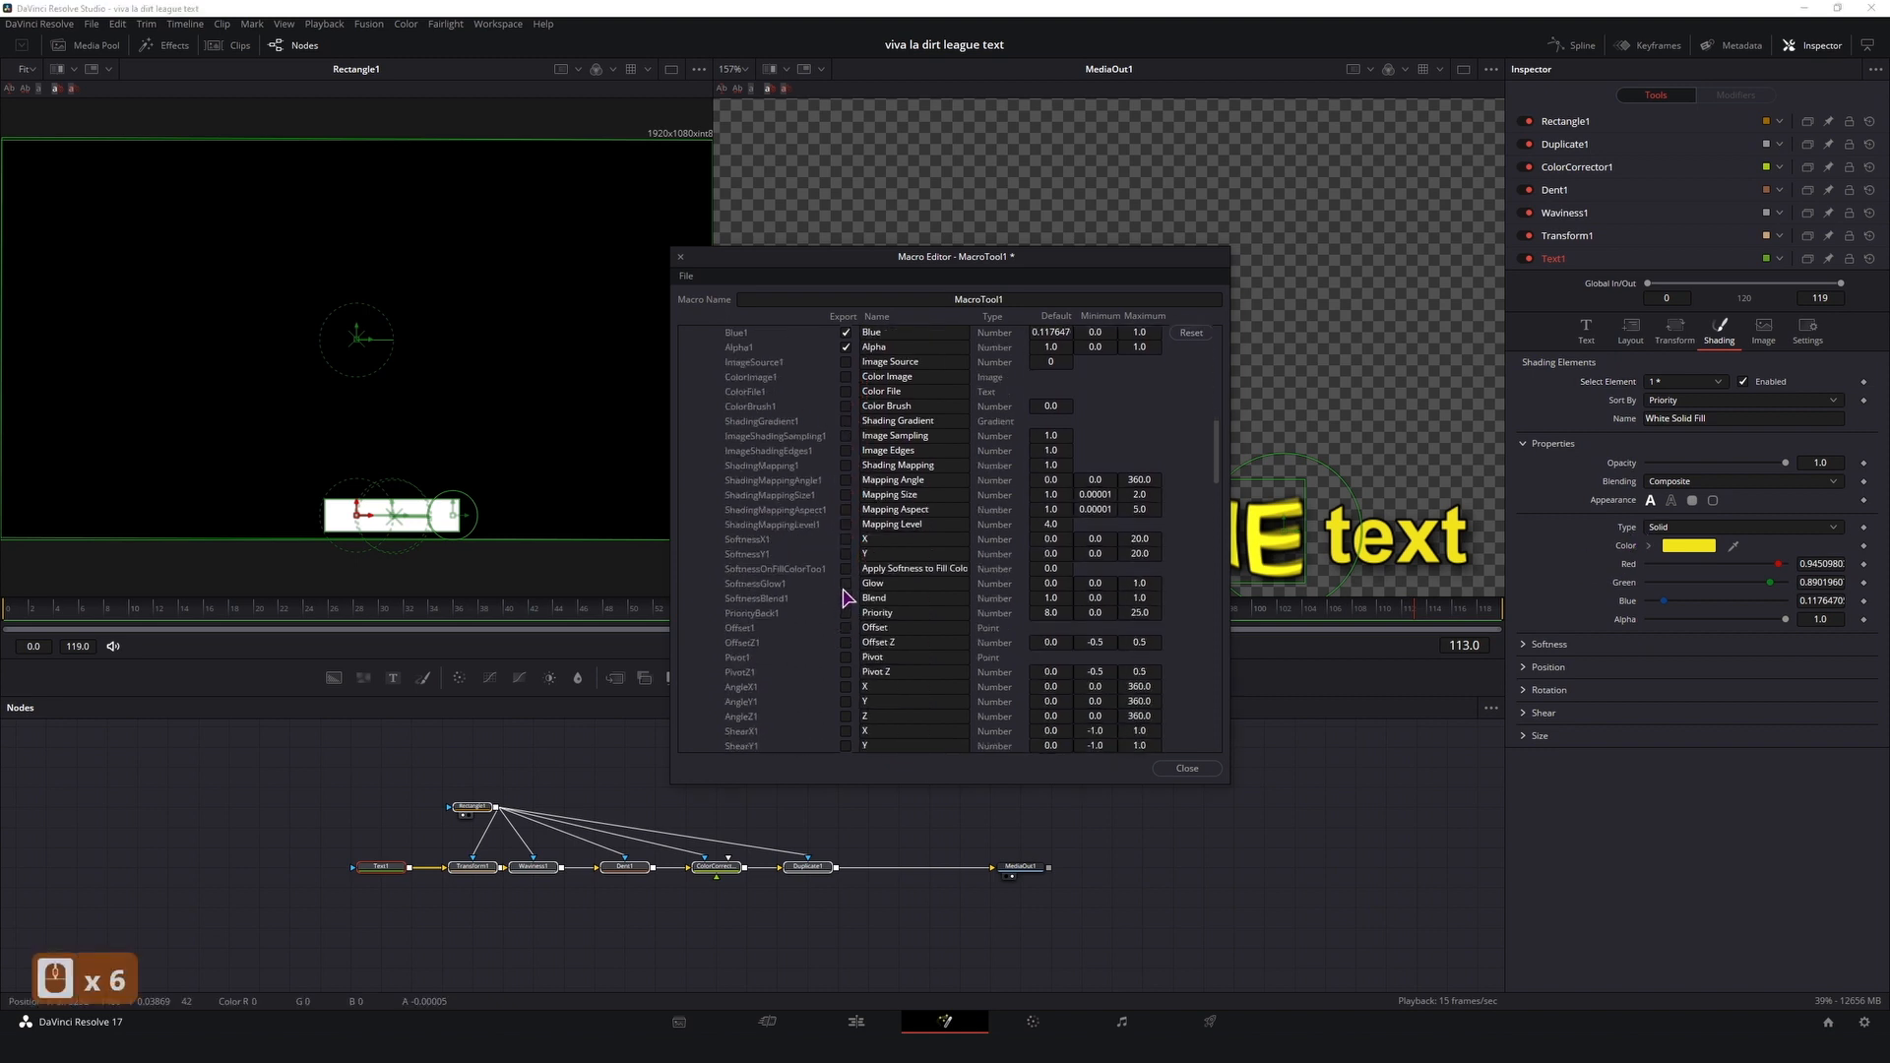
scroll(846, 598, "down", 6)
scroll(826, 595, "down", 7)
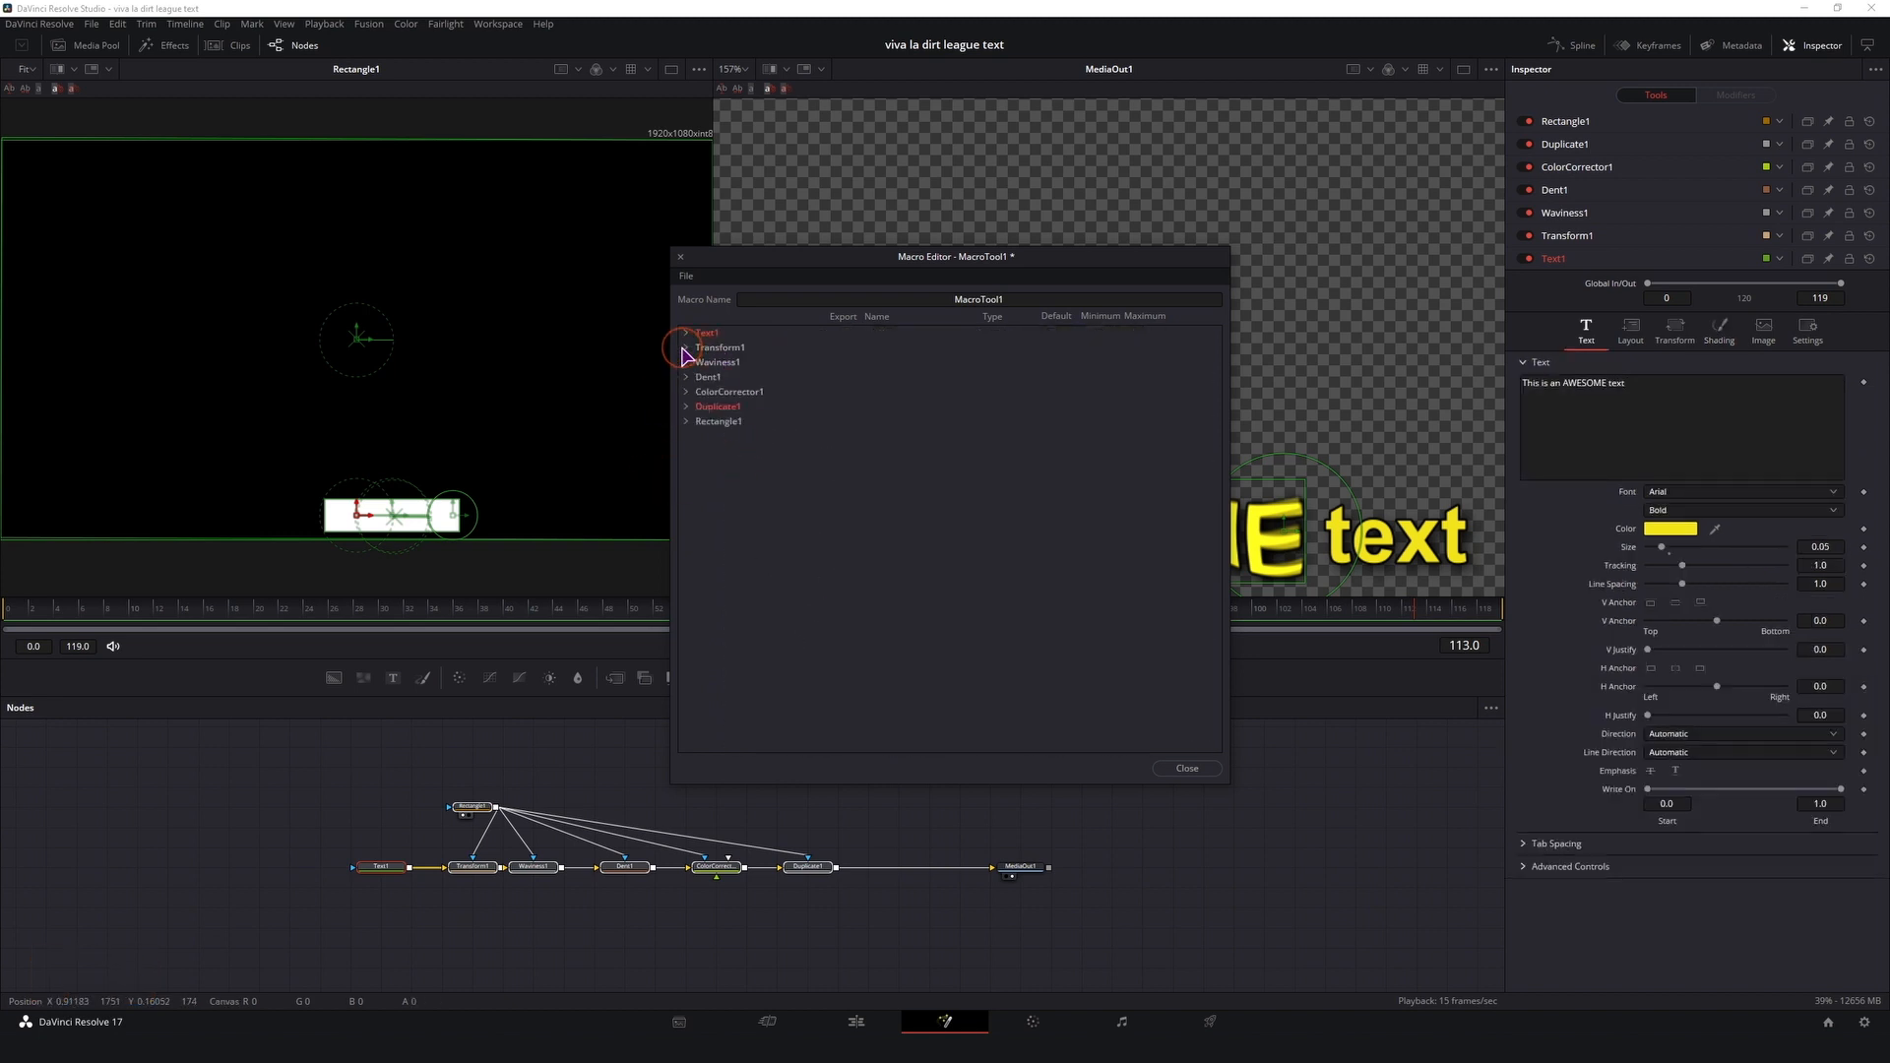
Step: Export the Pivot and Angle parameters of Transform1 in the macro
left_click(686, 347)
left_click(487, 868)
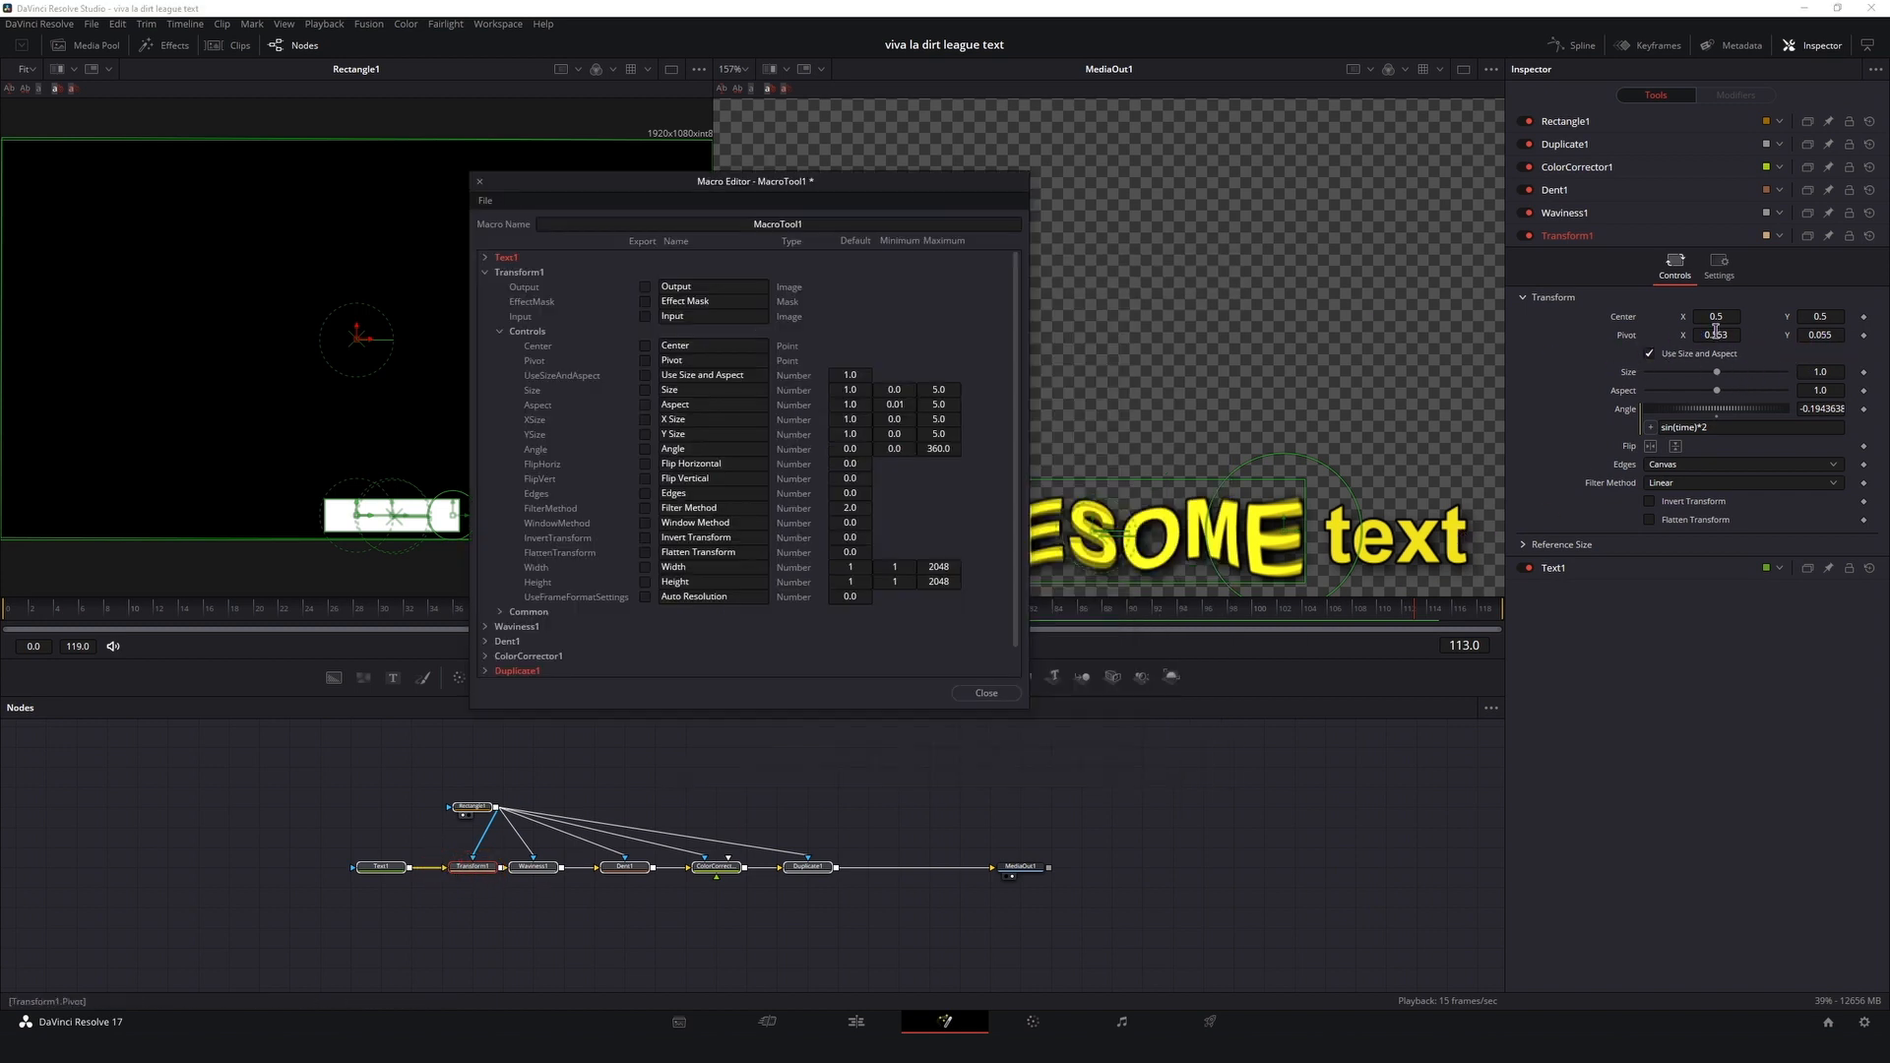
left_click(645, 361)
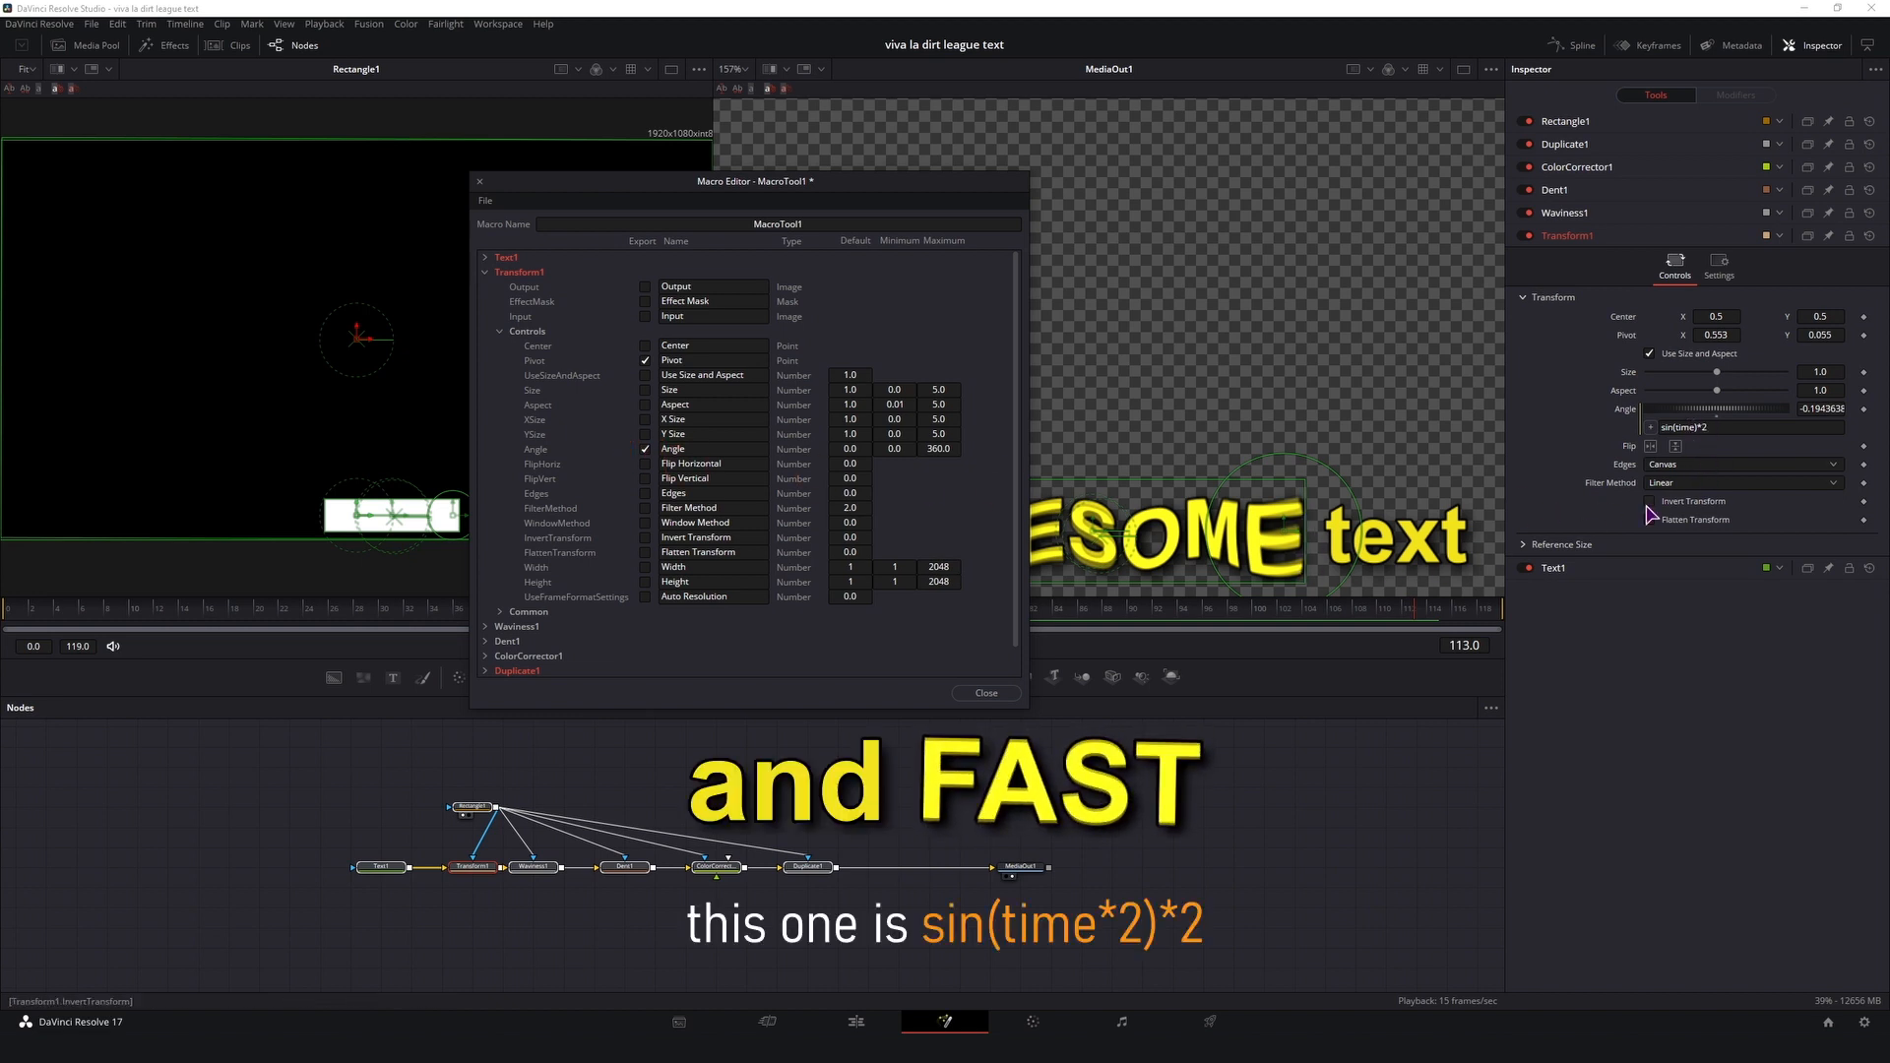
left_click(486, 274)
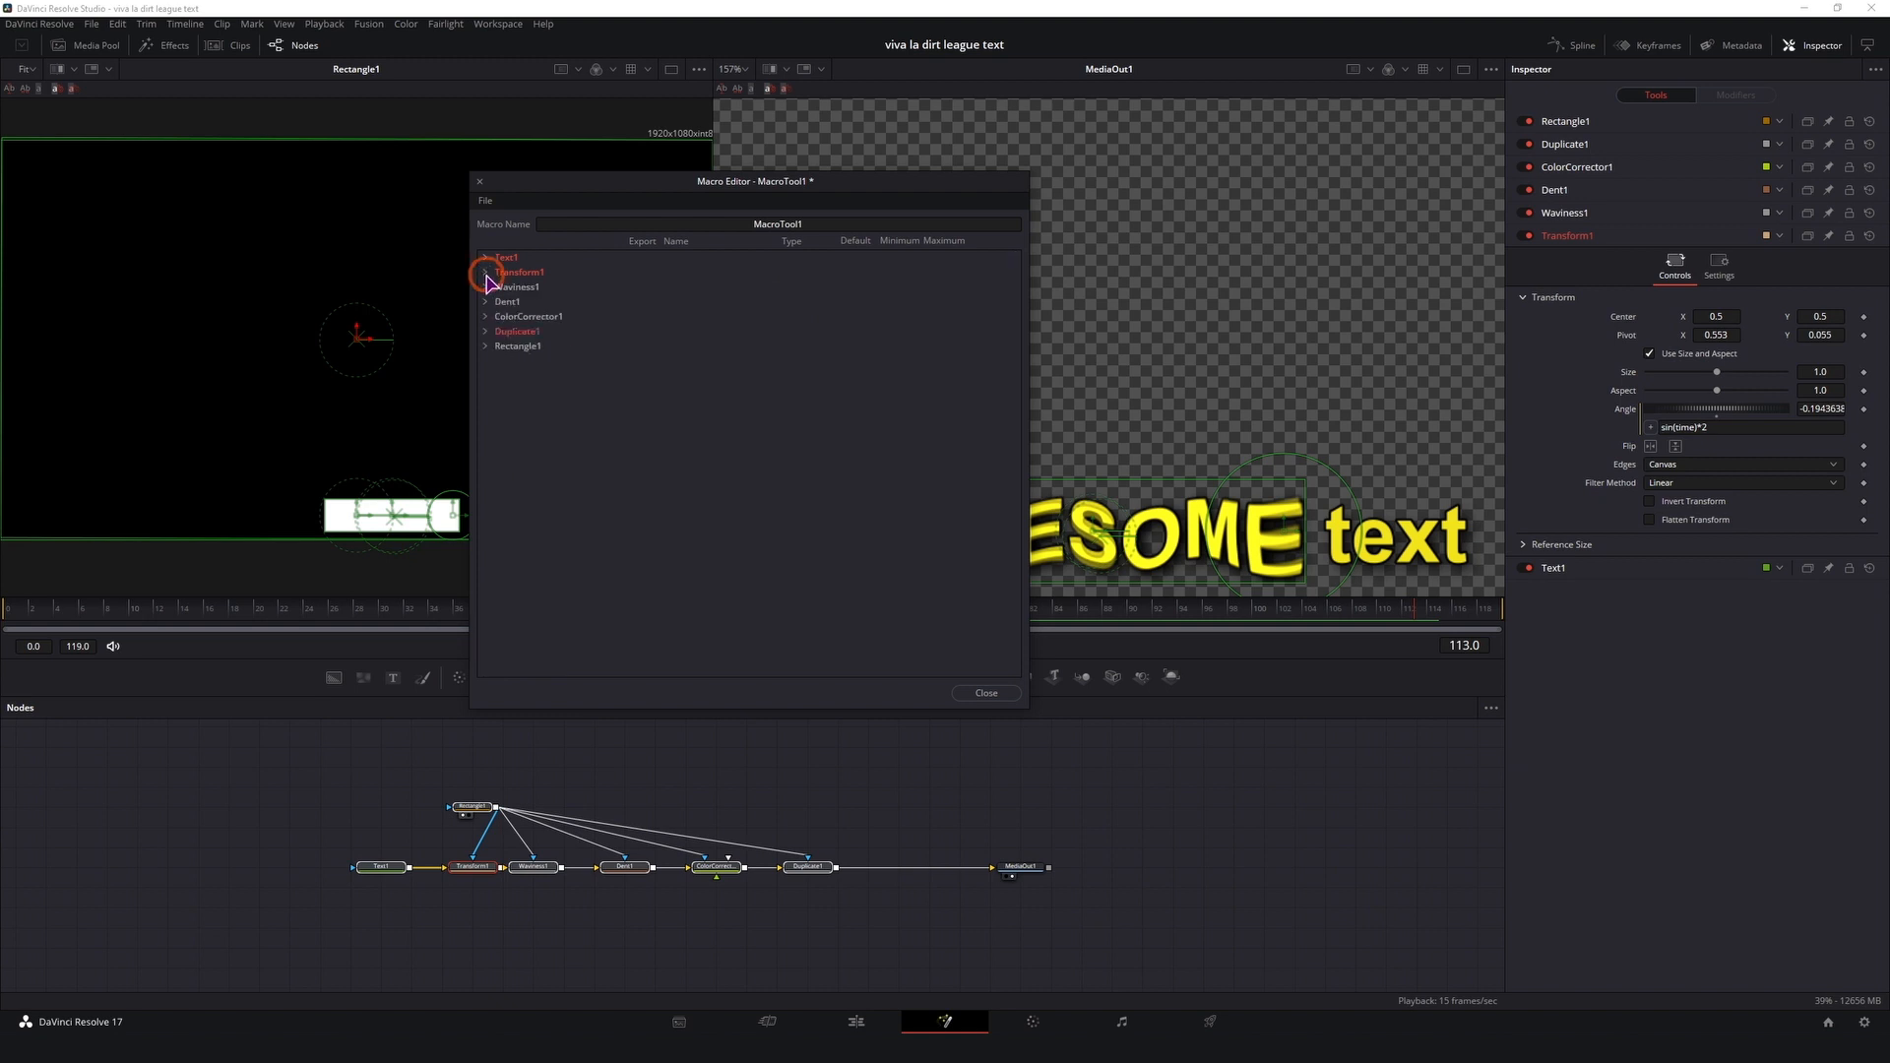
Step: Export Waviness1's Waviness Type, Scale, Strength, Animate and Speed parameters in the macro
left_click(535, 869)
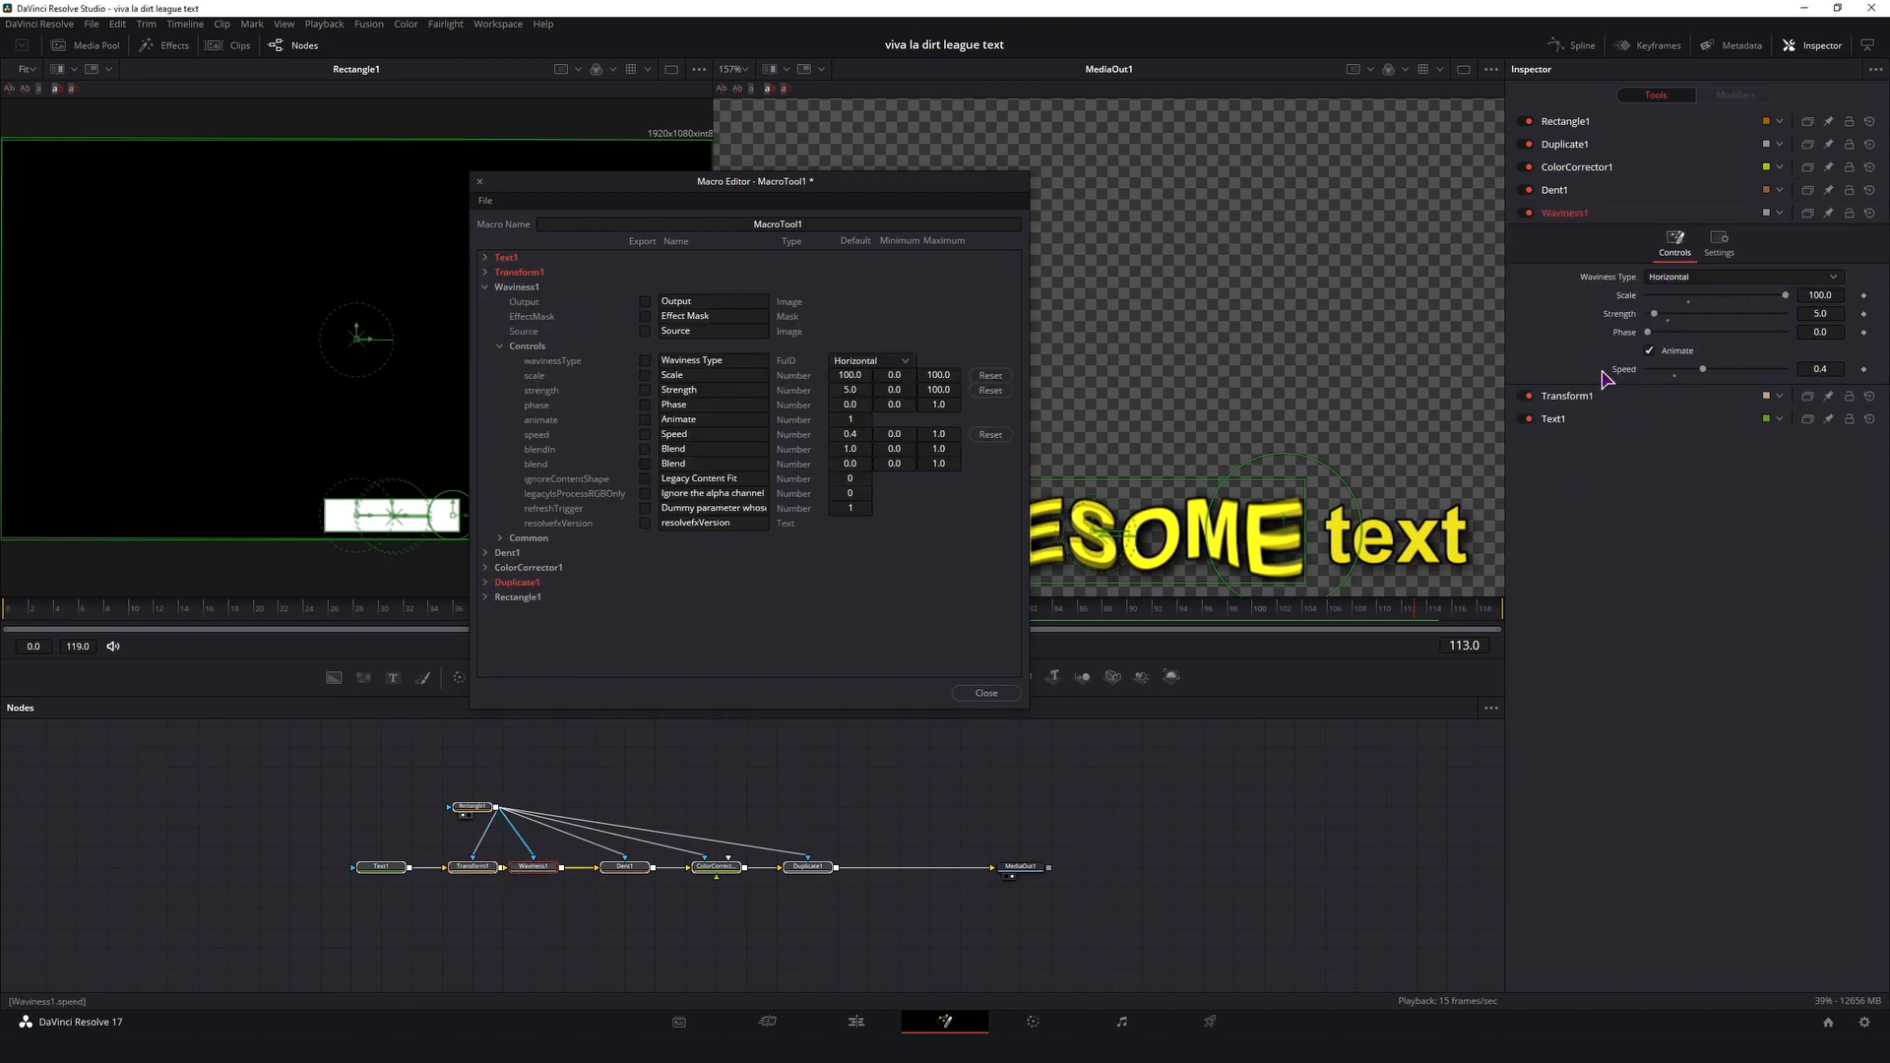
left_click(645, 360)
left_click(645, 375)
left_click(645, 390)
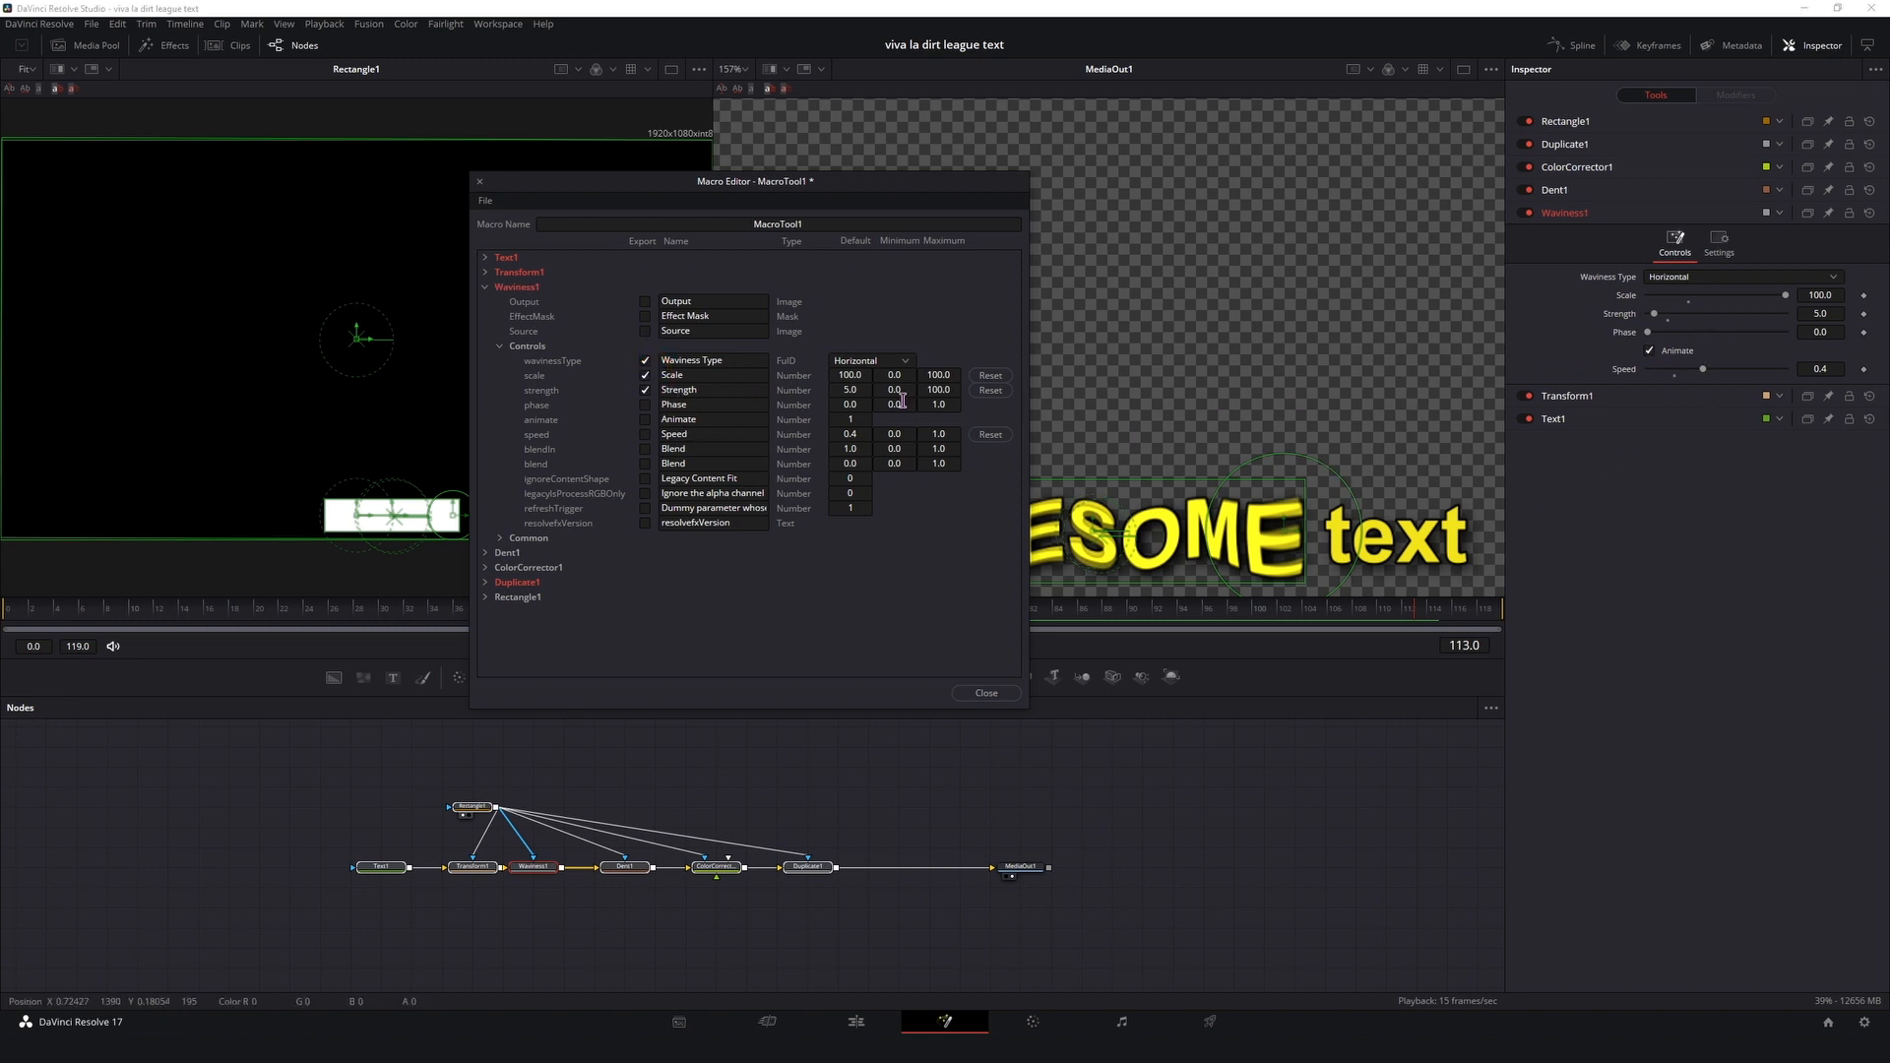
left_click(645, 419)
left_click(645, 434)
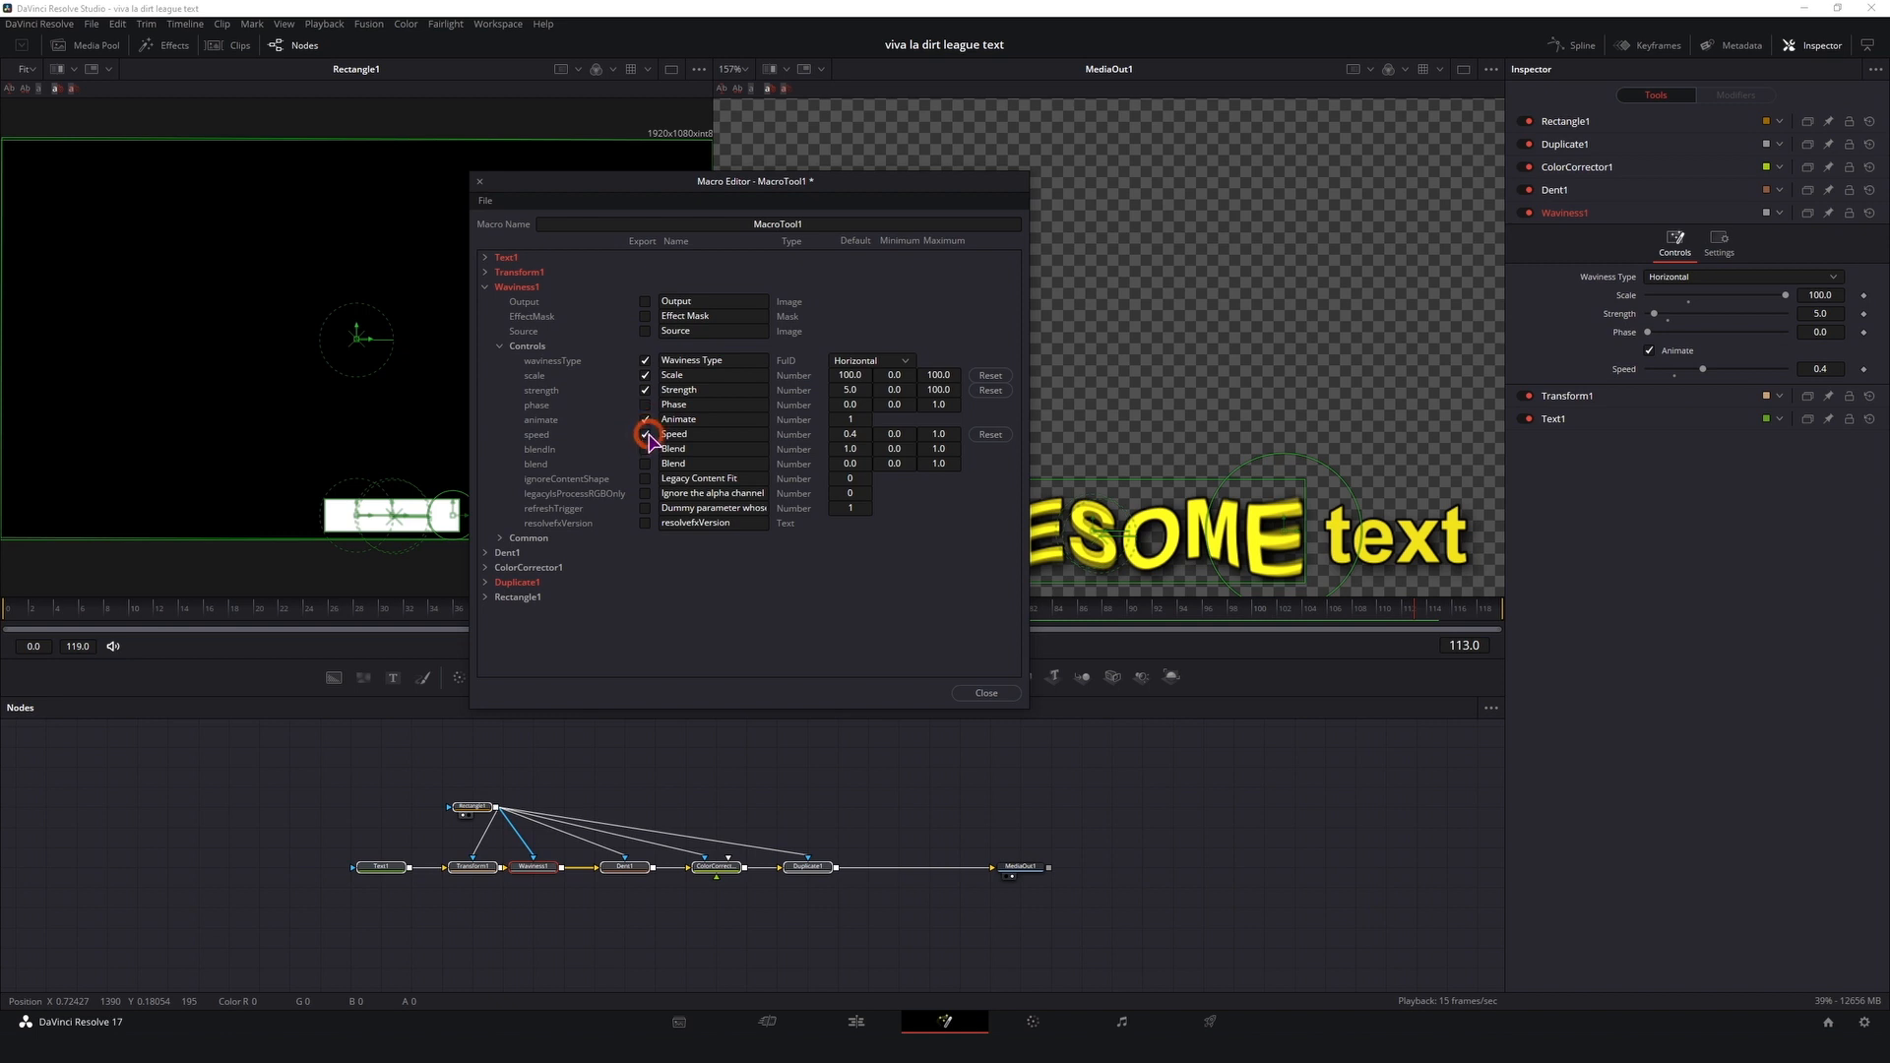
left_click(484, 286)
Step: Export the Type, Size and Strength parameters of Dent1 in the macro
left_click(484, 303)
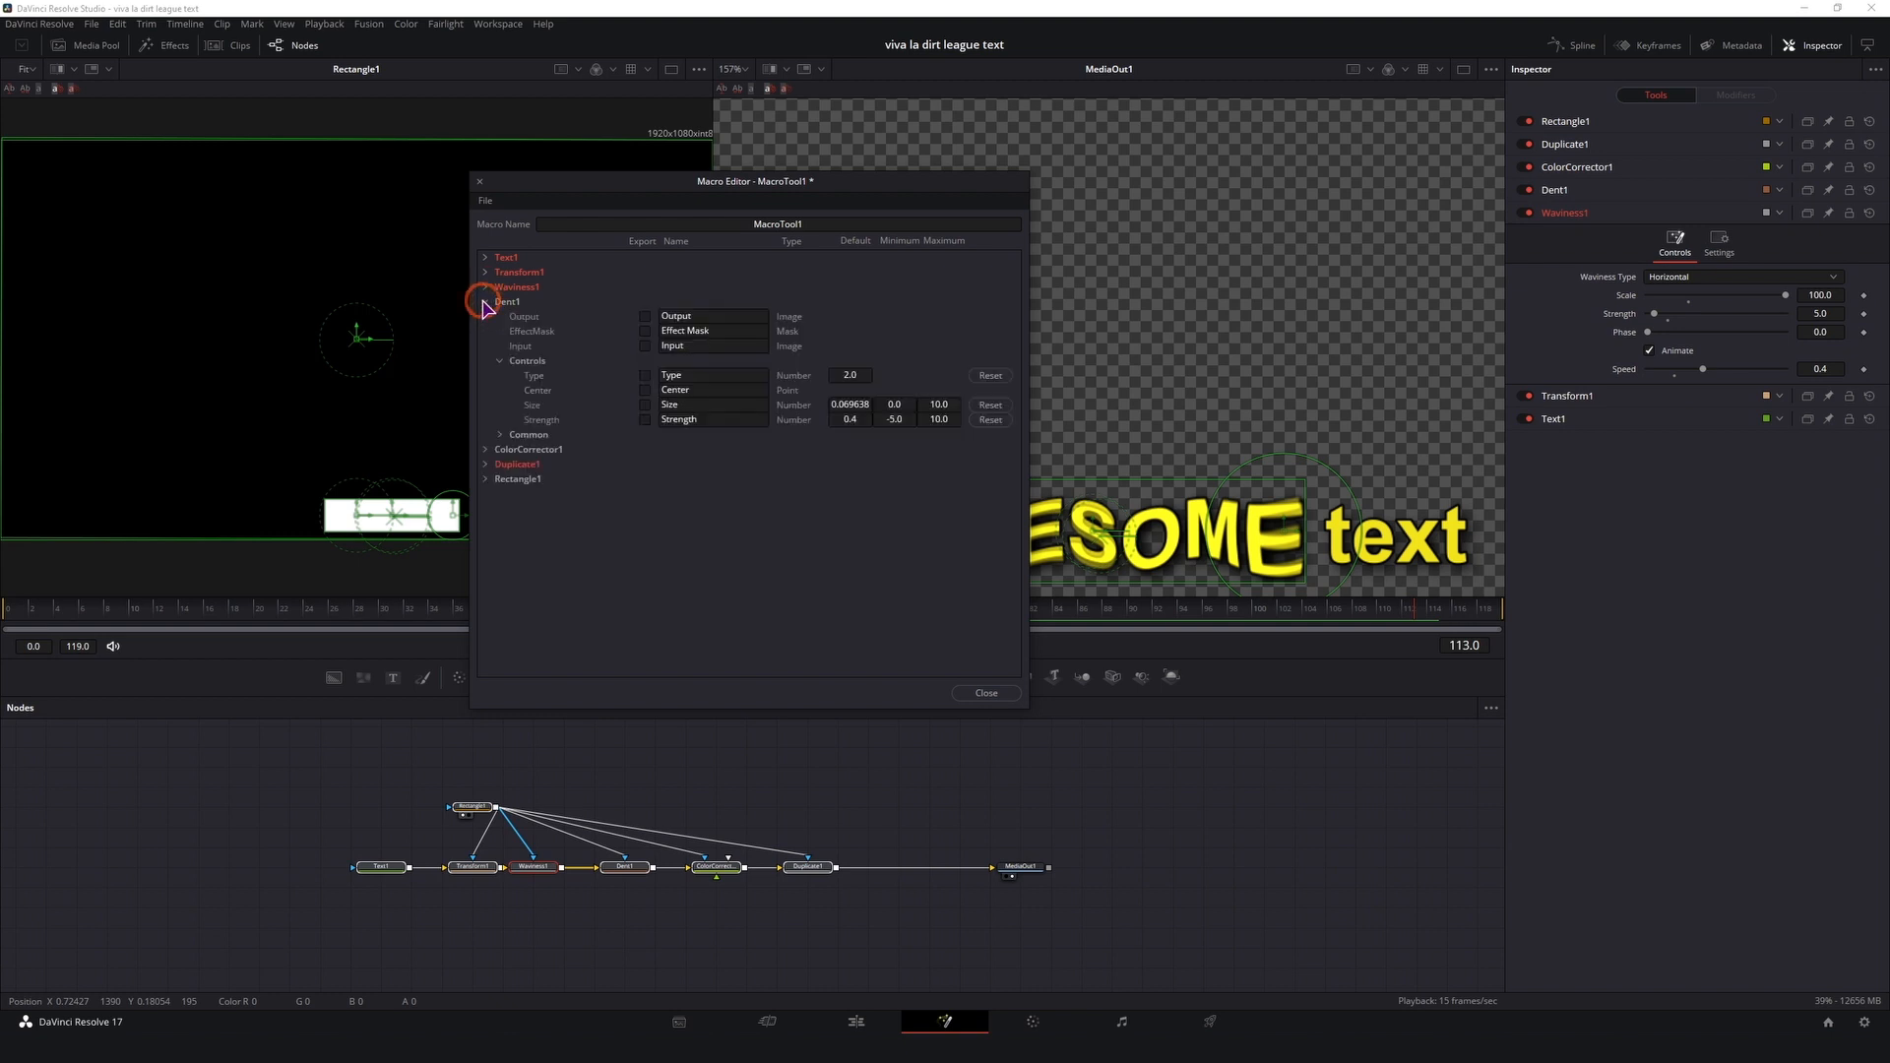
left_click(561, 373)
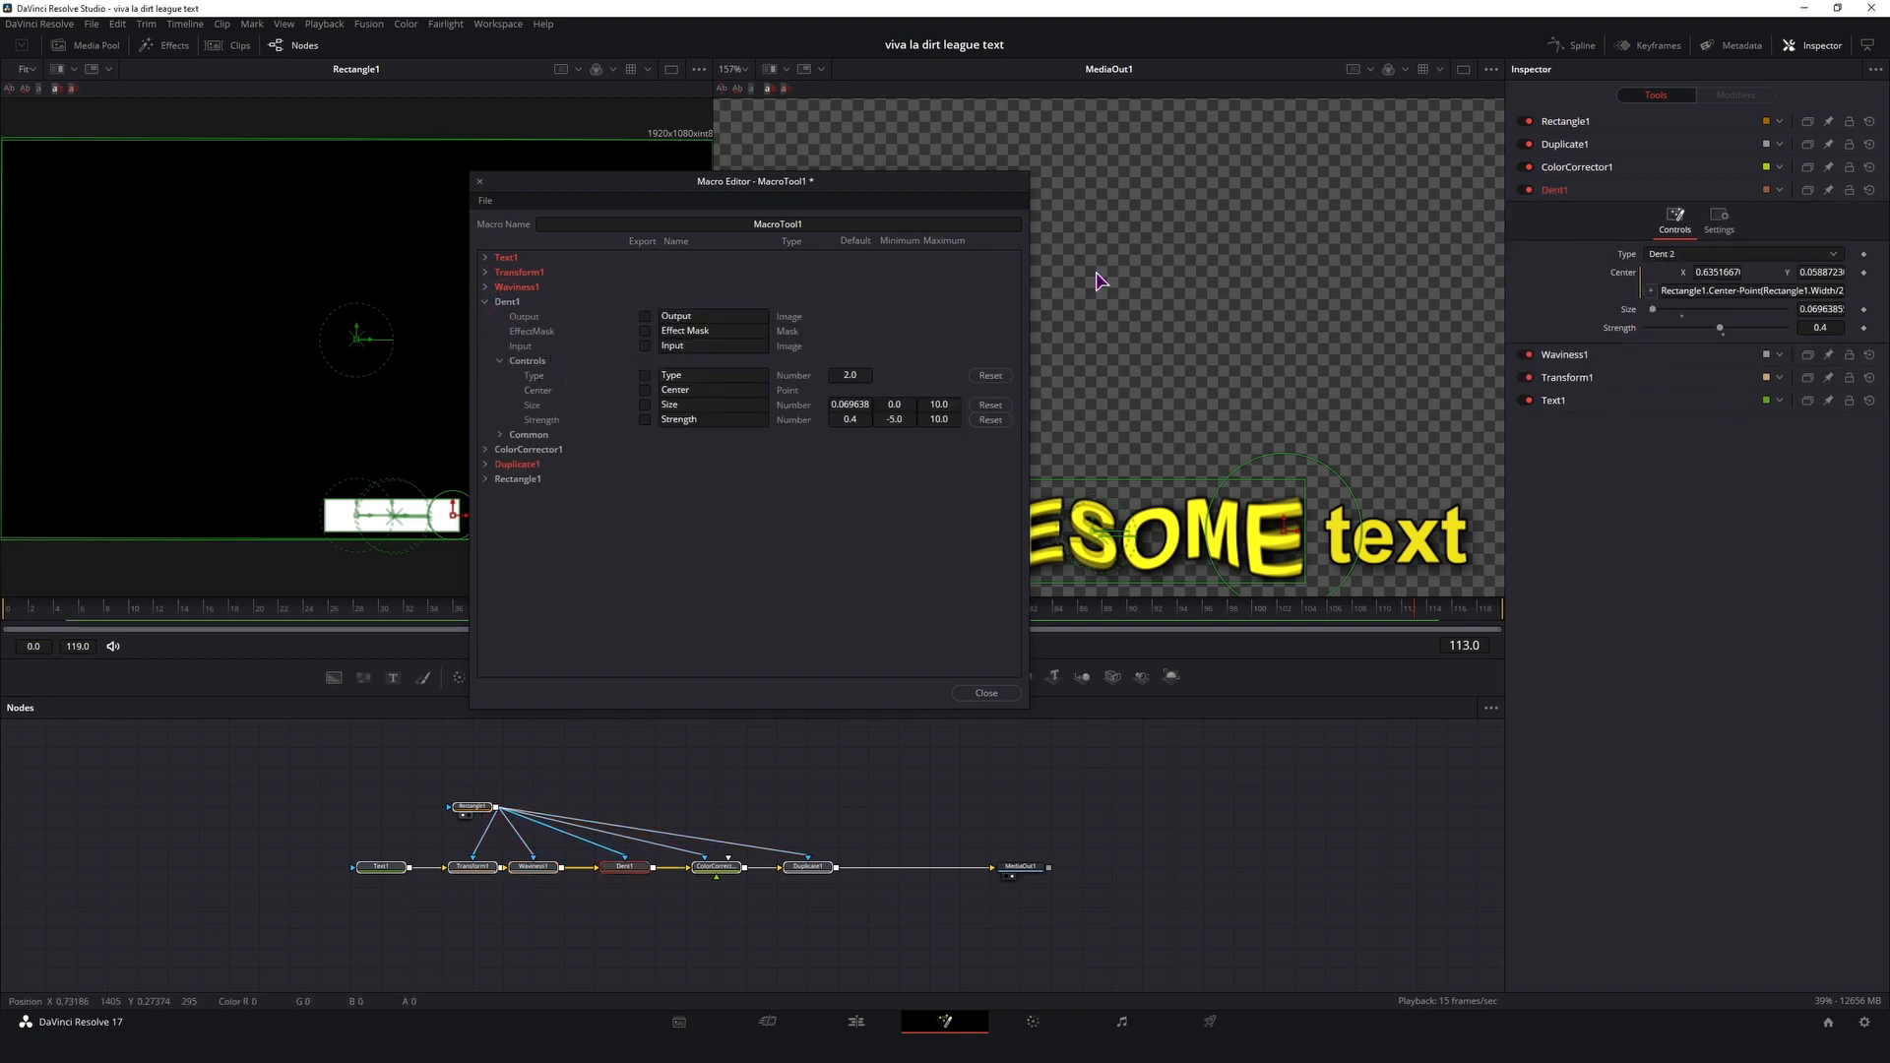
left_click(645, 375)
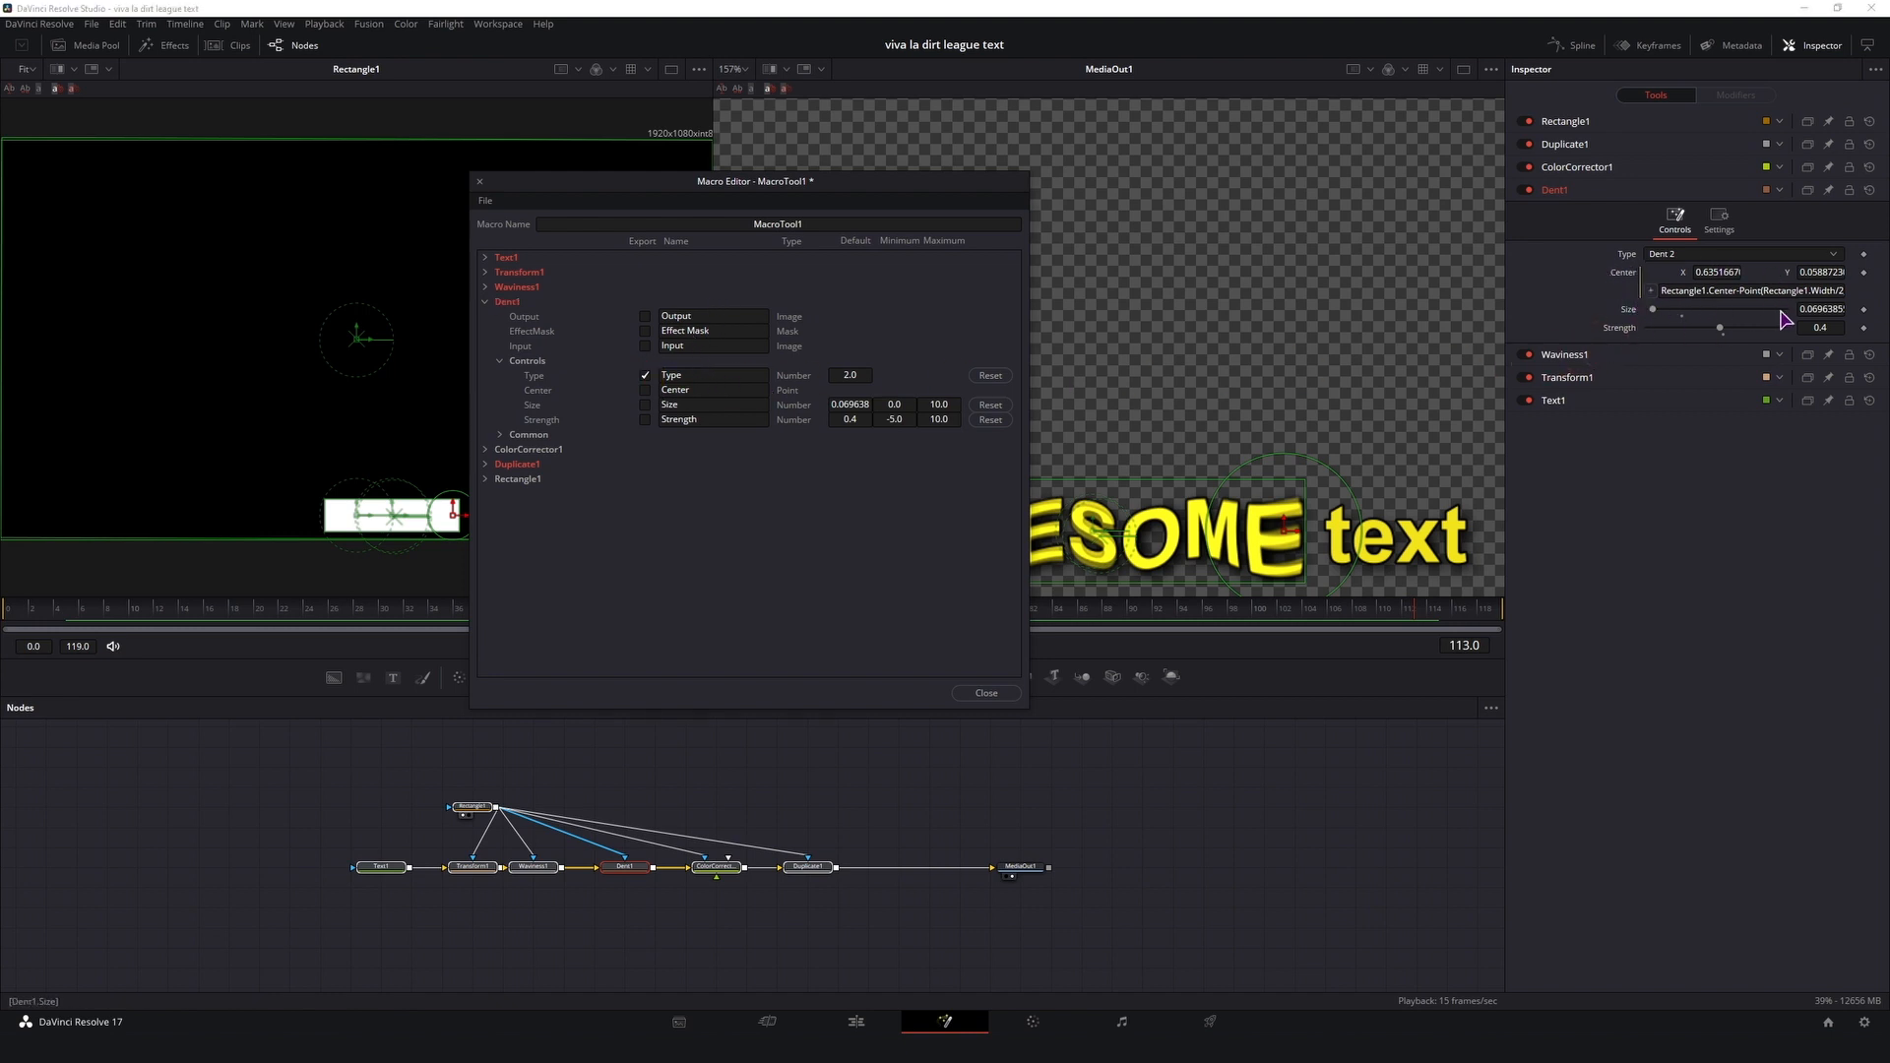
left_click(645, 404)
left_click(644, 420)
Step: Export all ColorCorrector1 wheel parameters from WheelHue1 through WheelTintLength4 in the macro
left_click(529, 449)
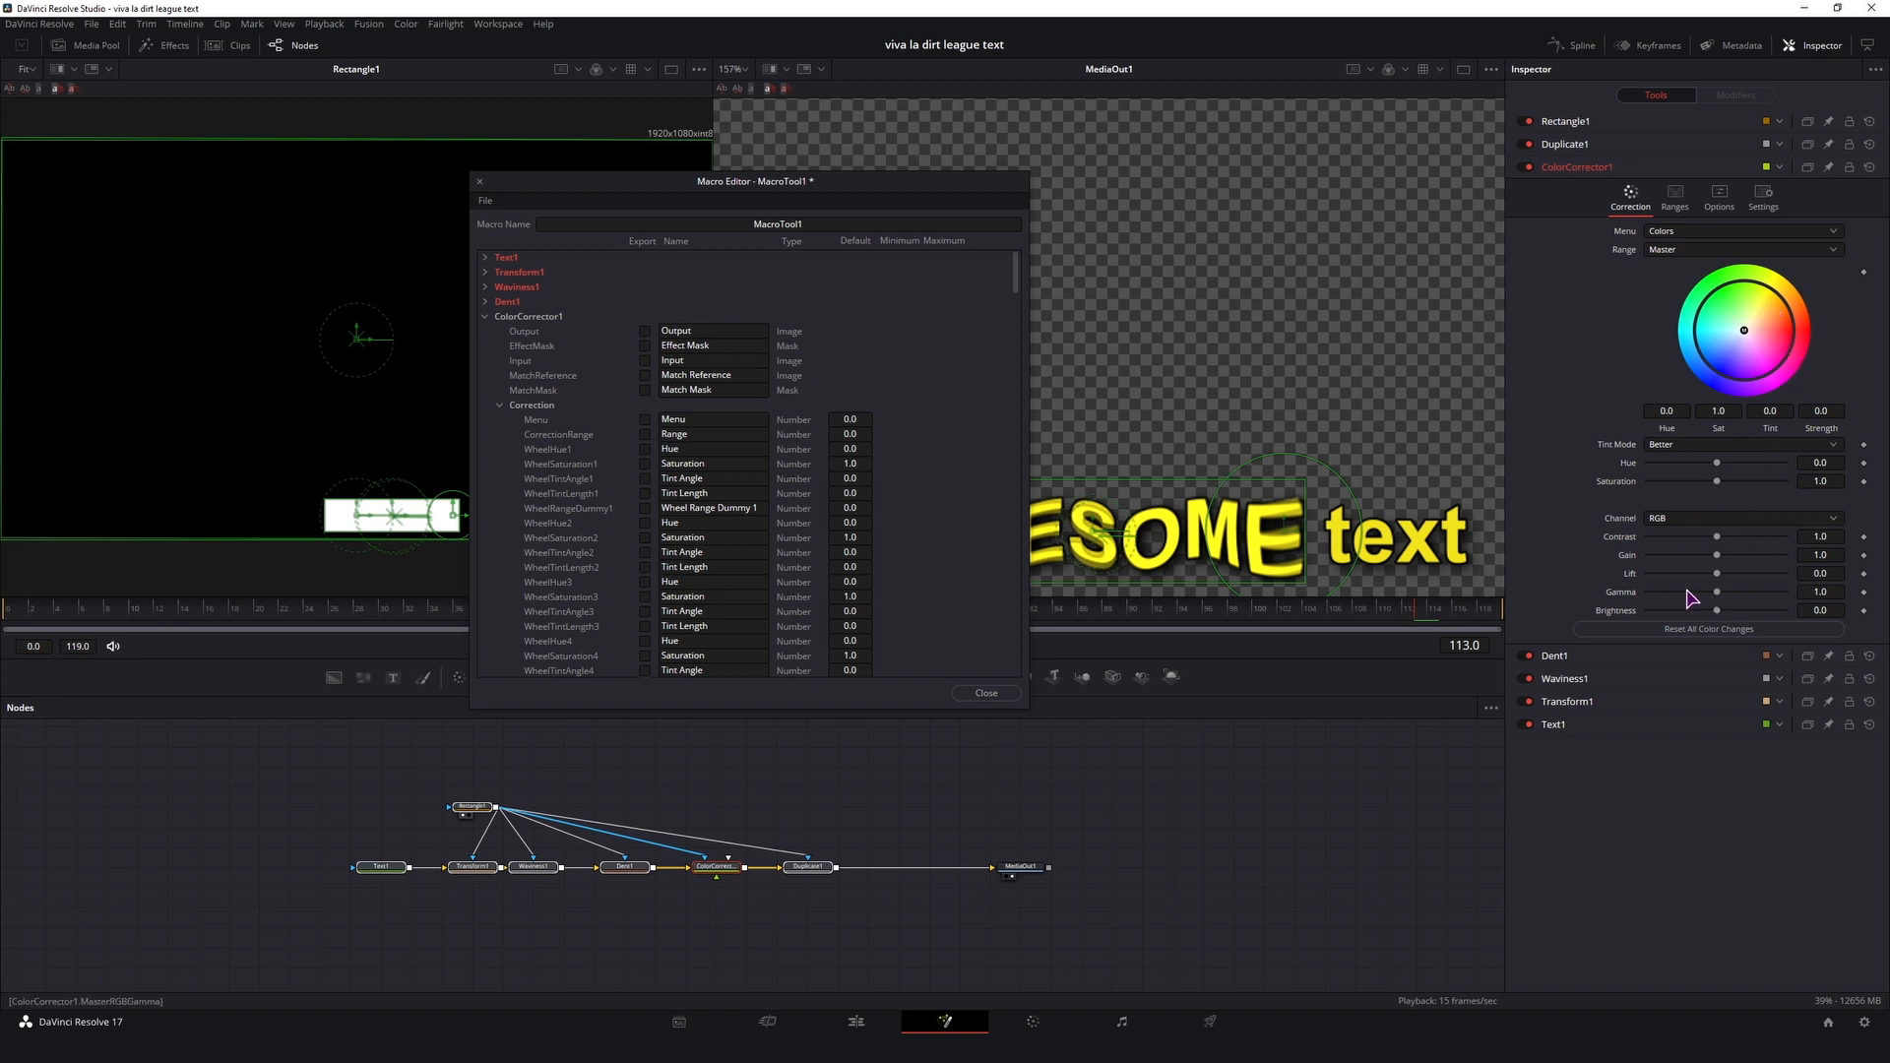
left_click(645, 449)
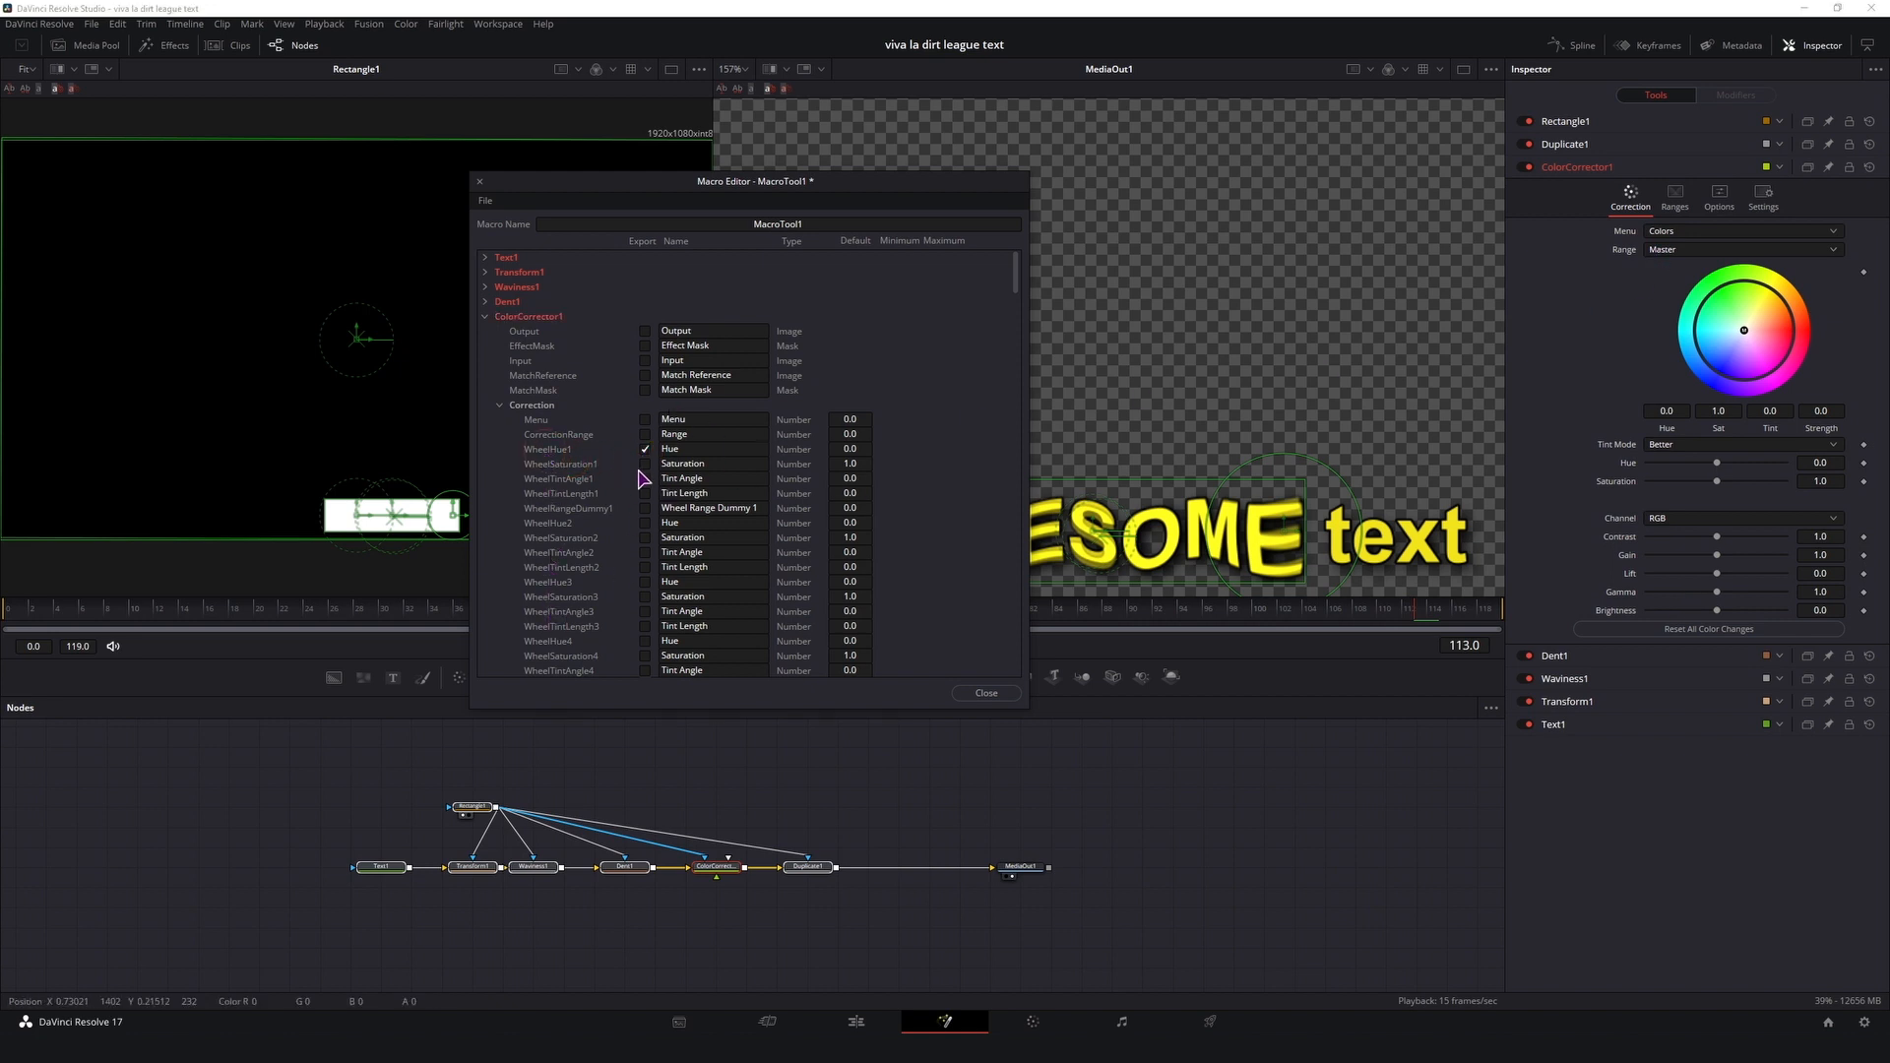
left_click_drag(643, 468, 645, 524)
scroll(645, 524, "down", 3)
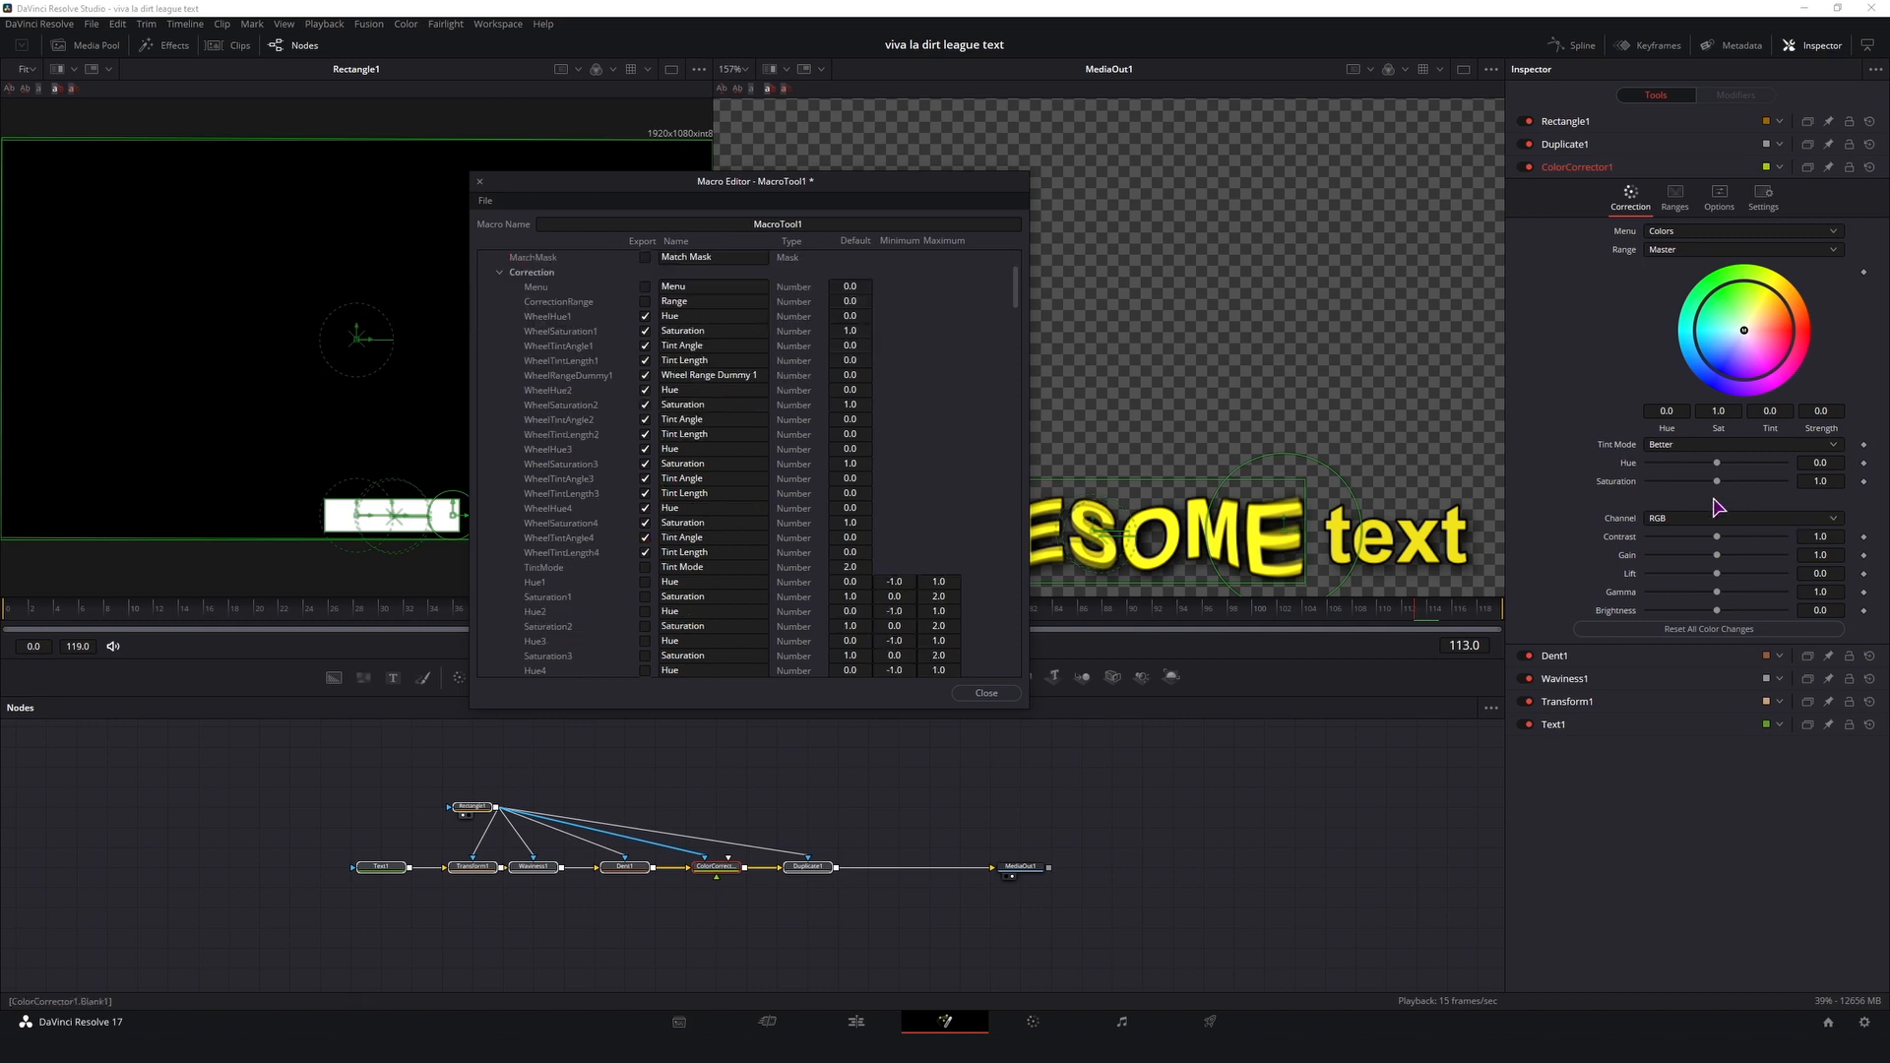
Step: Export the Hue1 to Hue4 and Saturation1 to Saturation4 parameters of ColorCorrector1 in the macro
scroll(587, 575, "down", 1)
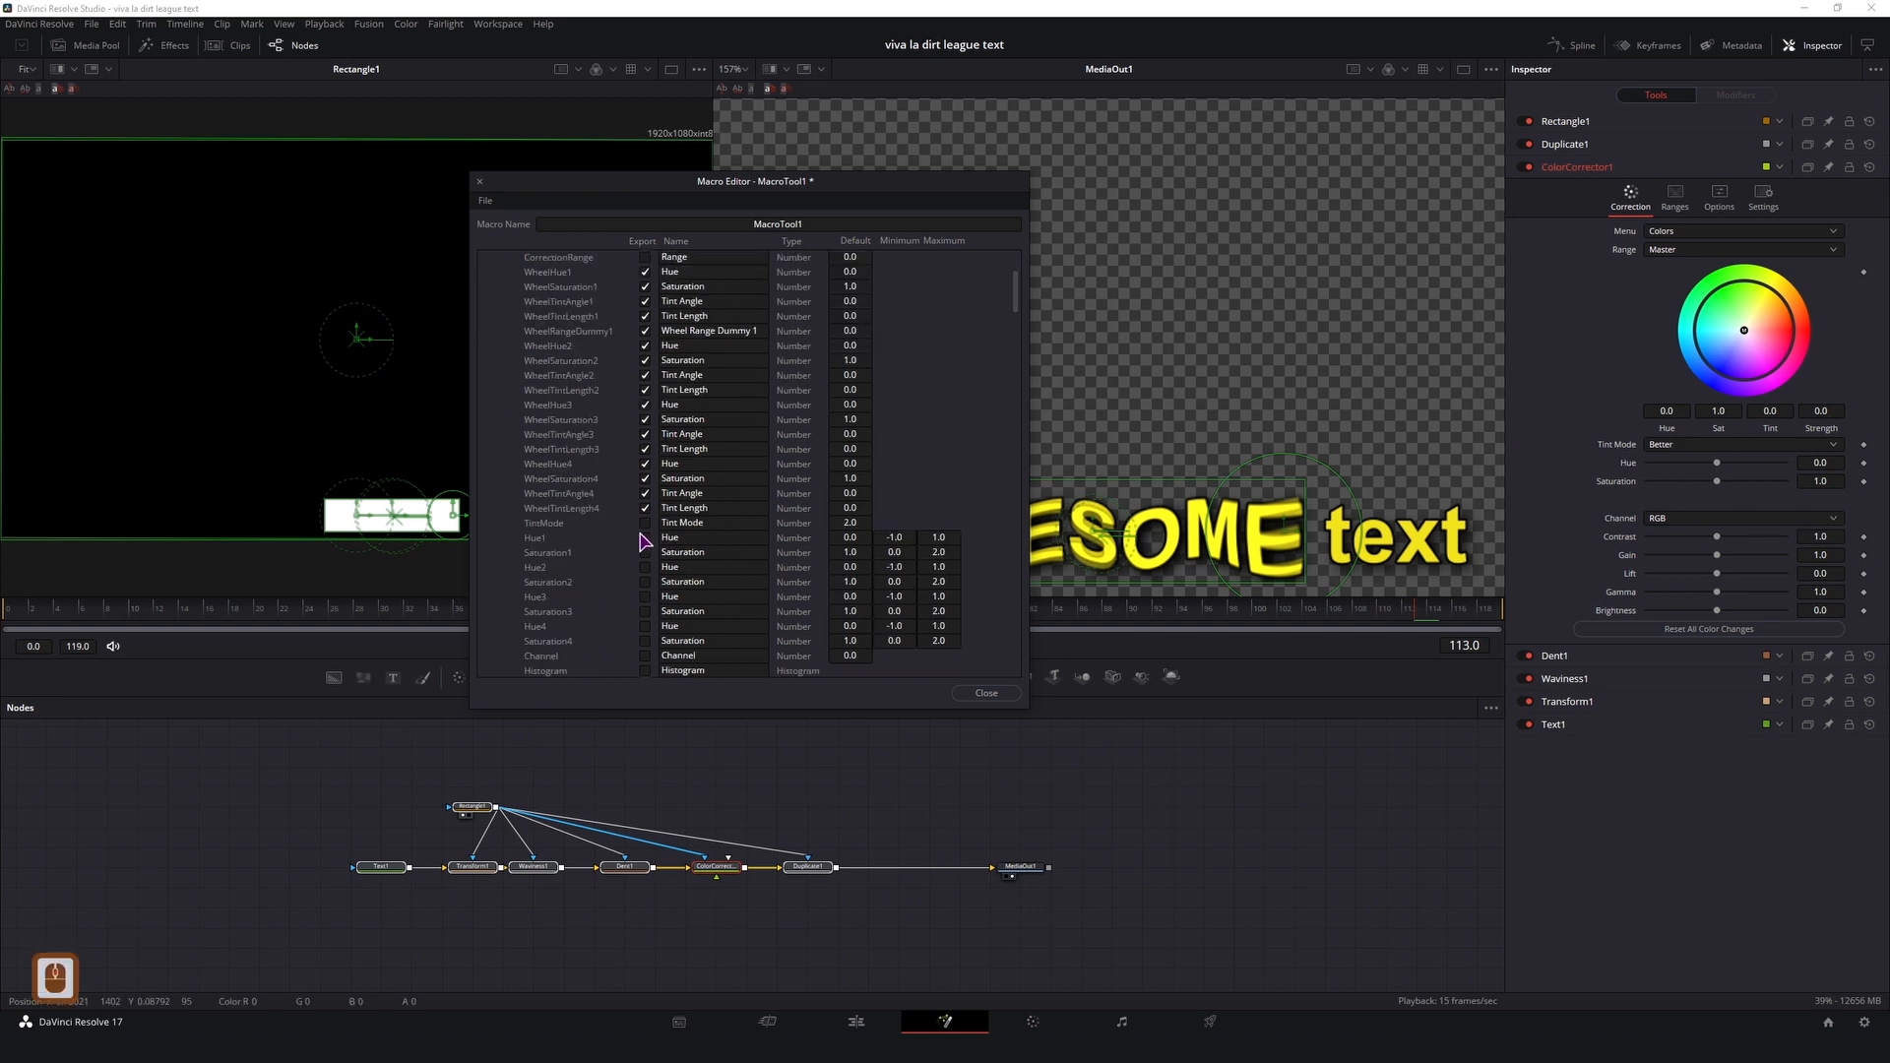
left_click(645, 538)
left_click(645, 567)
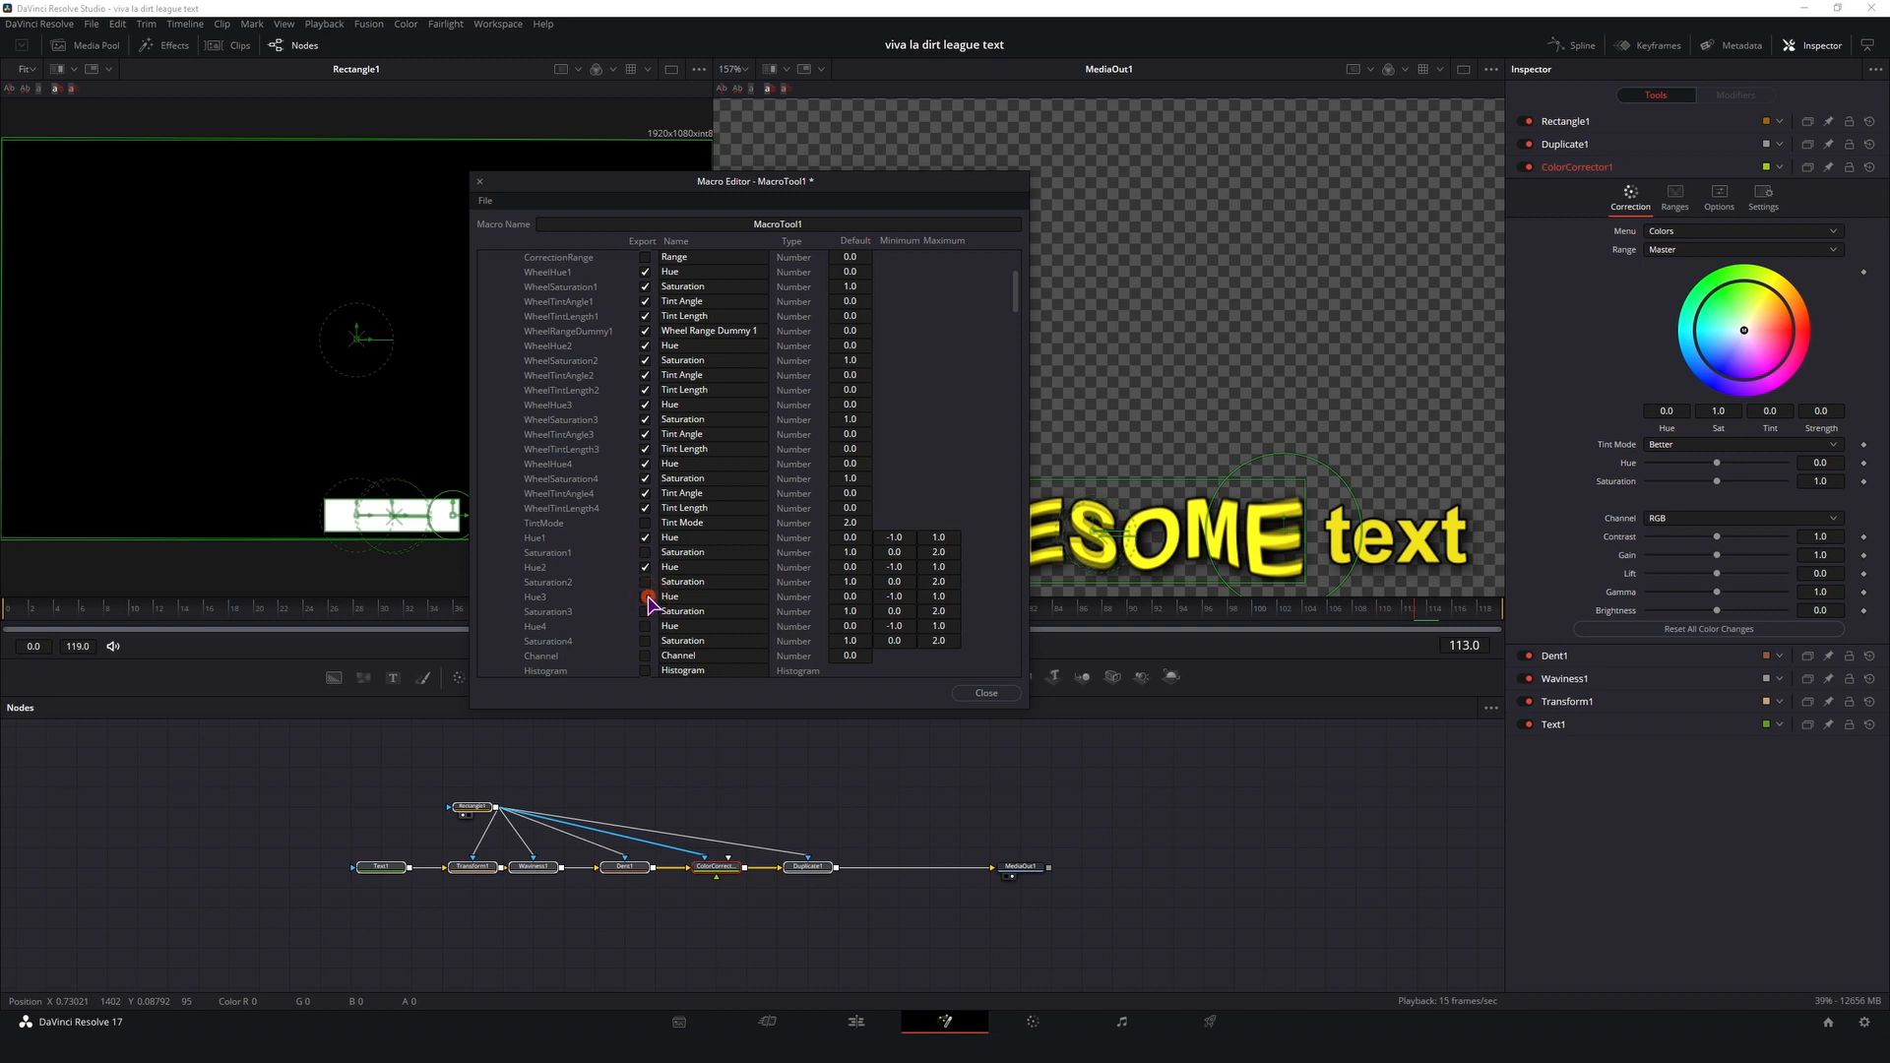
left_click(646, 596)
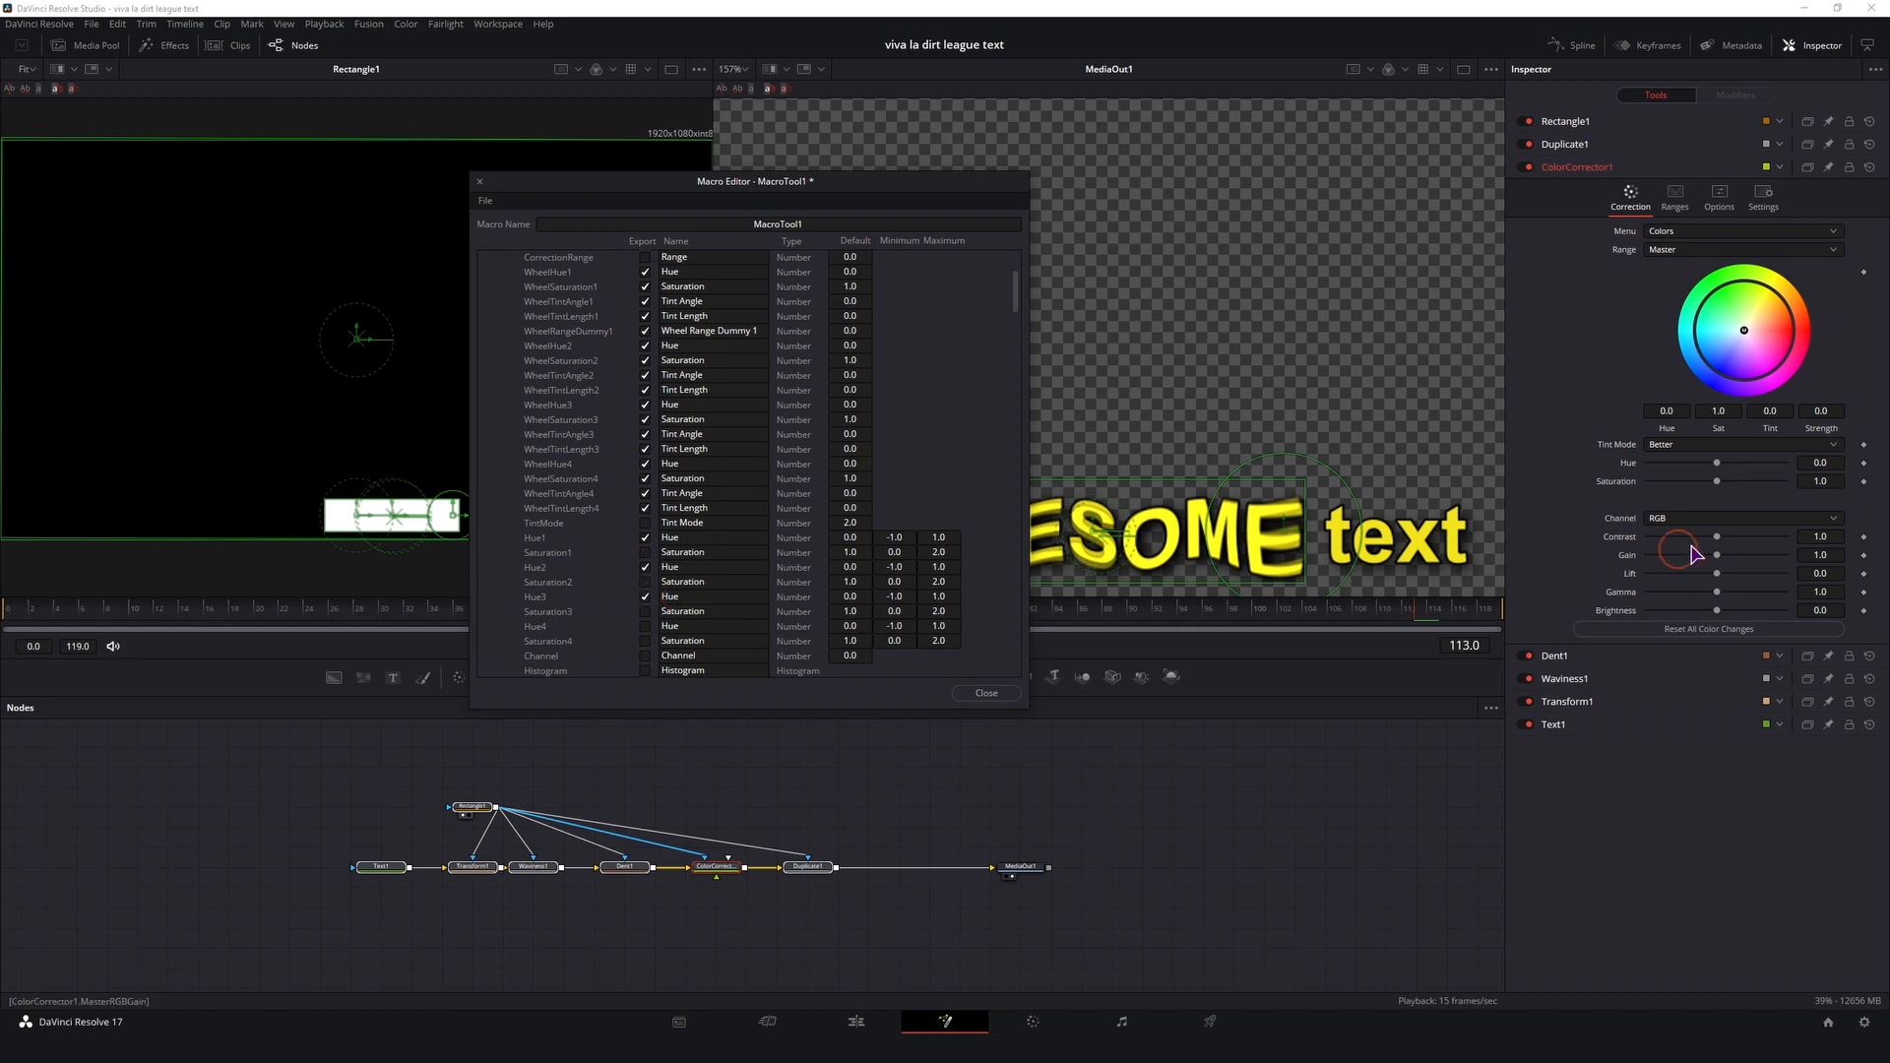
left_click(645, 553)
left_click(645, 581)
left_click(645, 612)
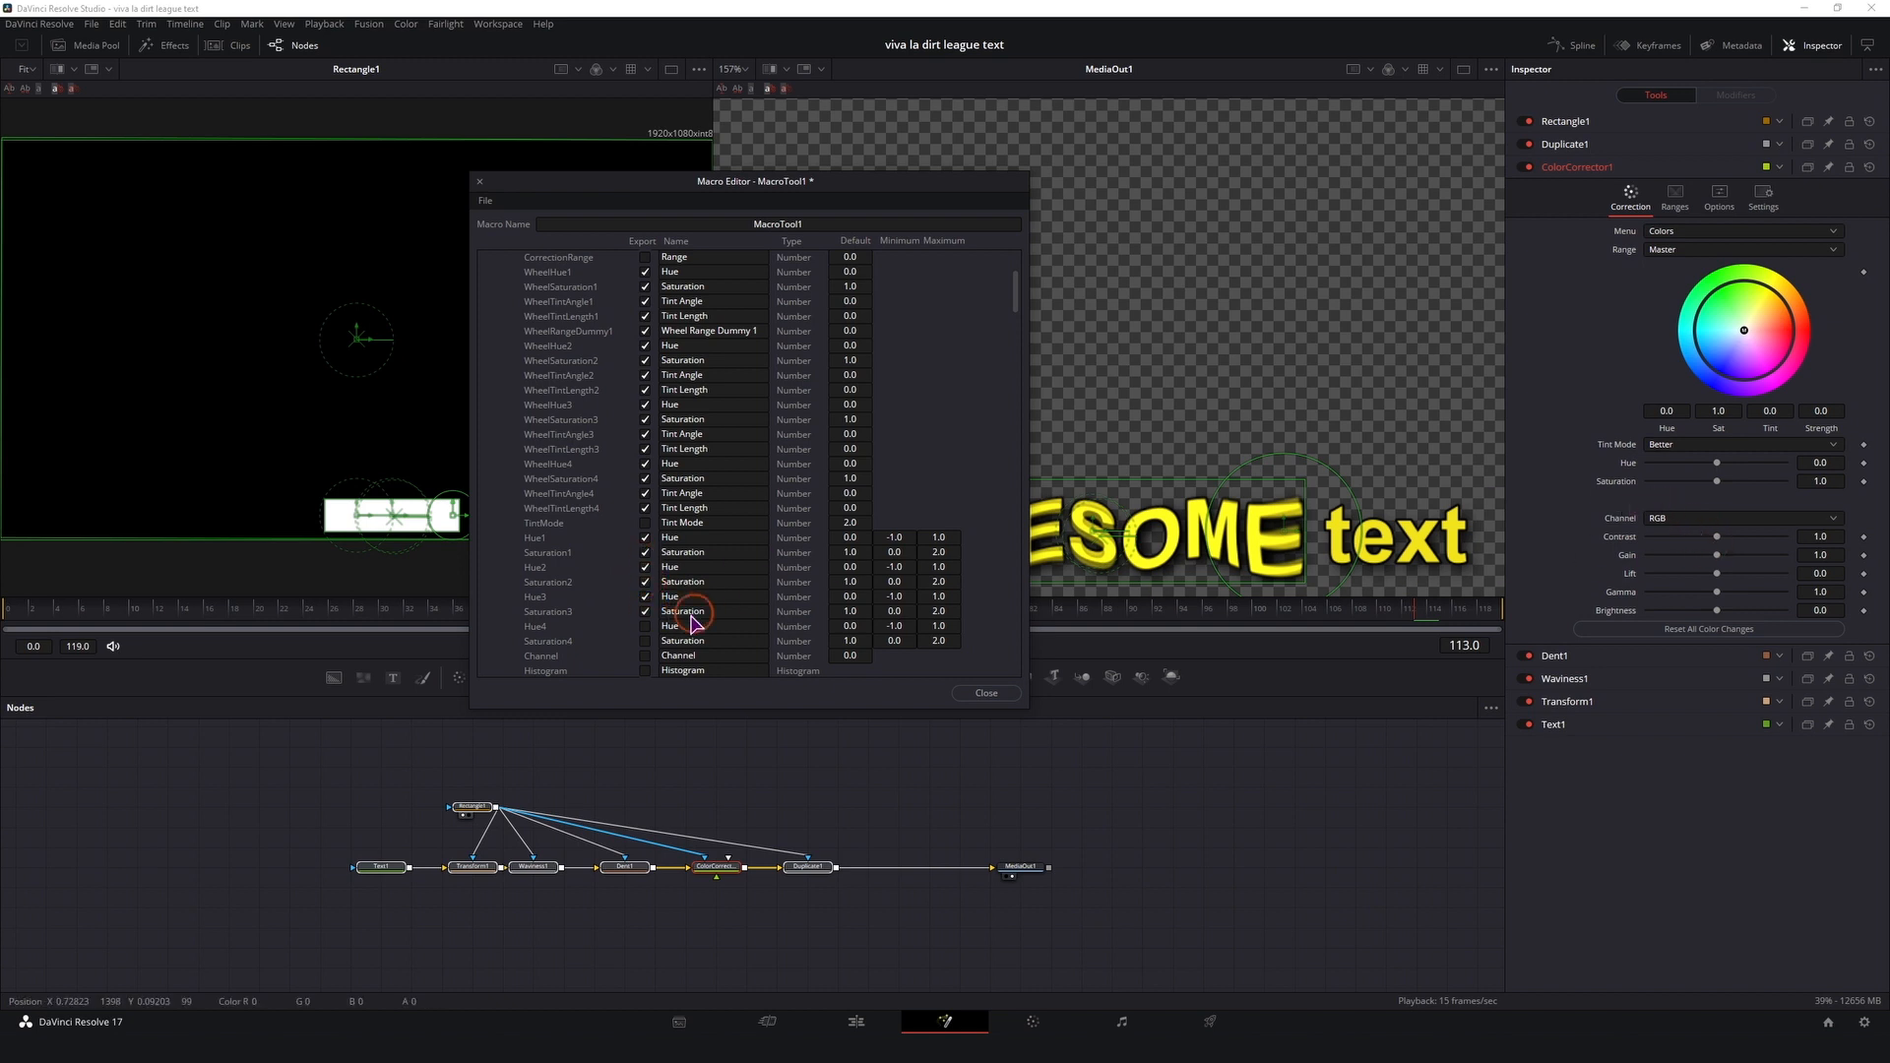
scroll(645, 618, "down", 1)
left_click(646, 597)
left_click(646, 581)
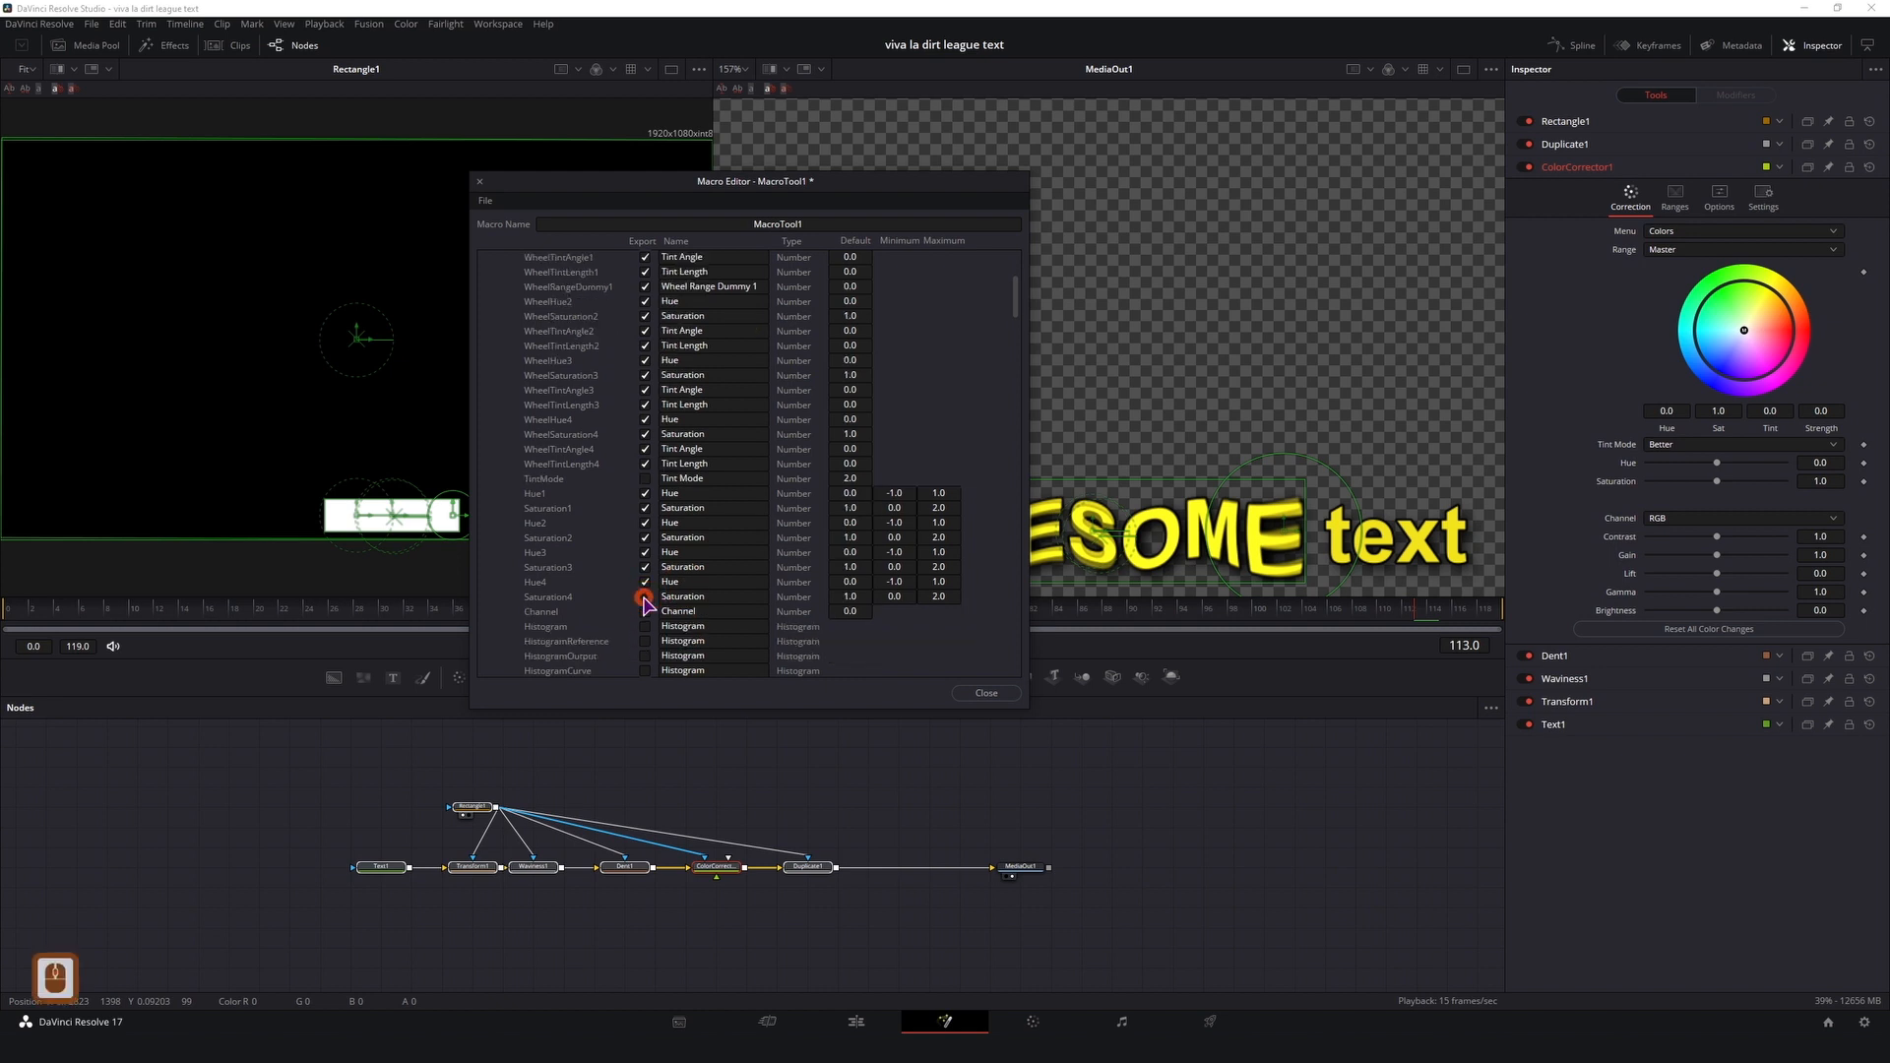
Step: Export ColorCorrector1's MasterRGBGamma parameter in the macro
scroll(645, 552, "down", 2)
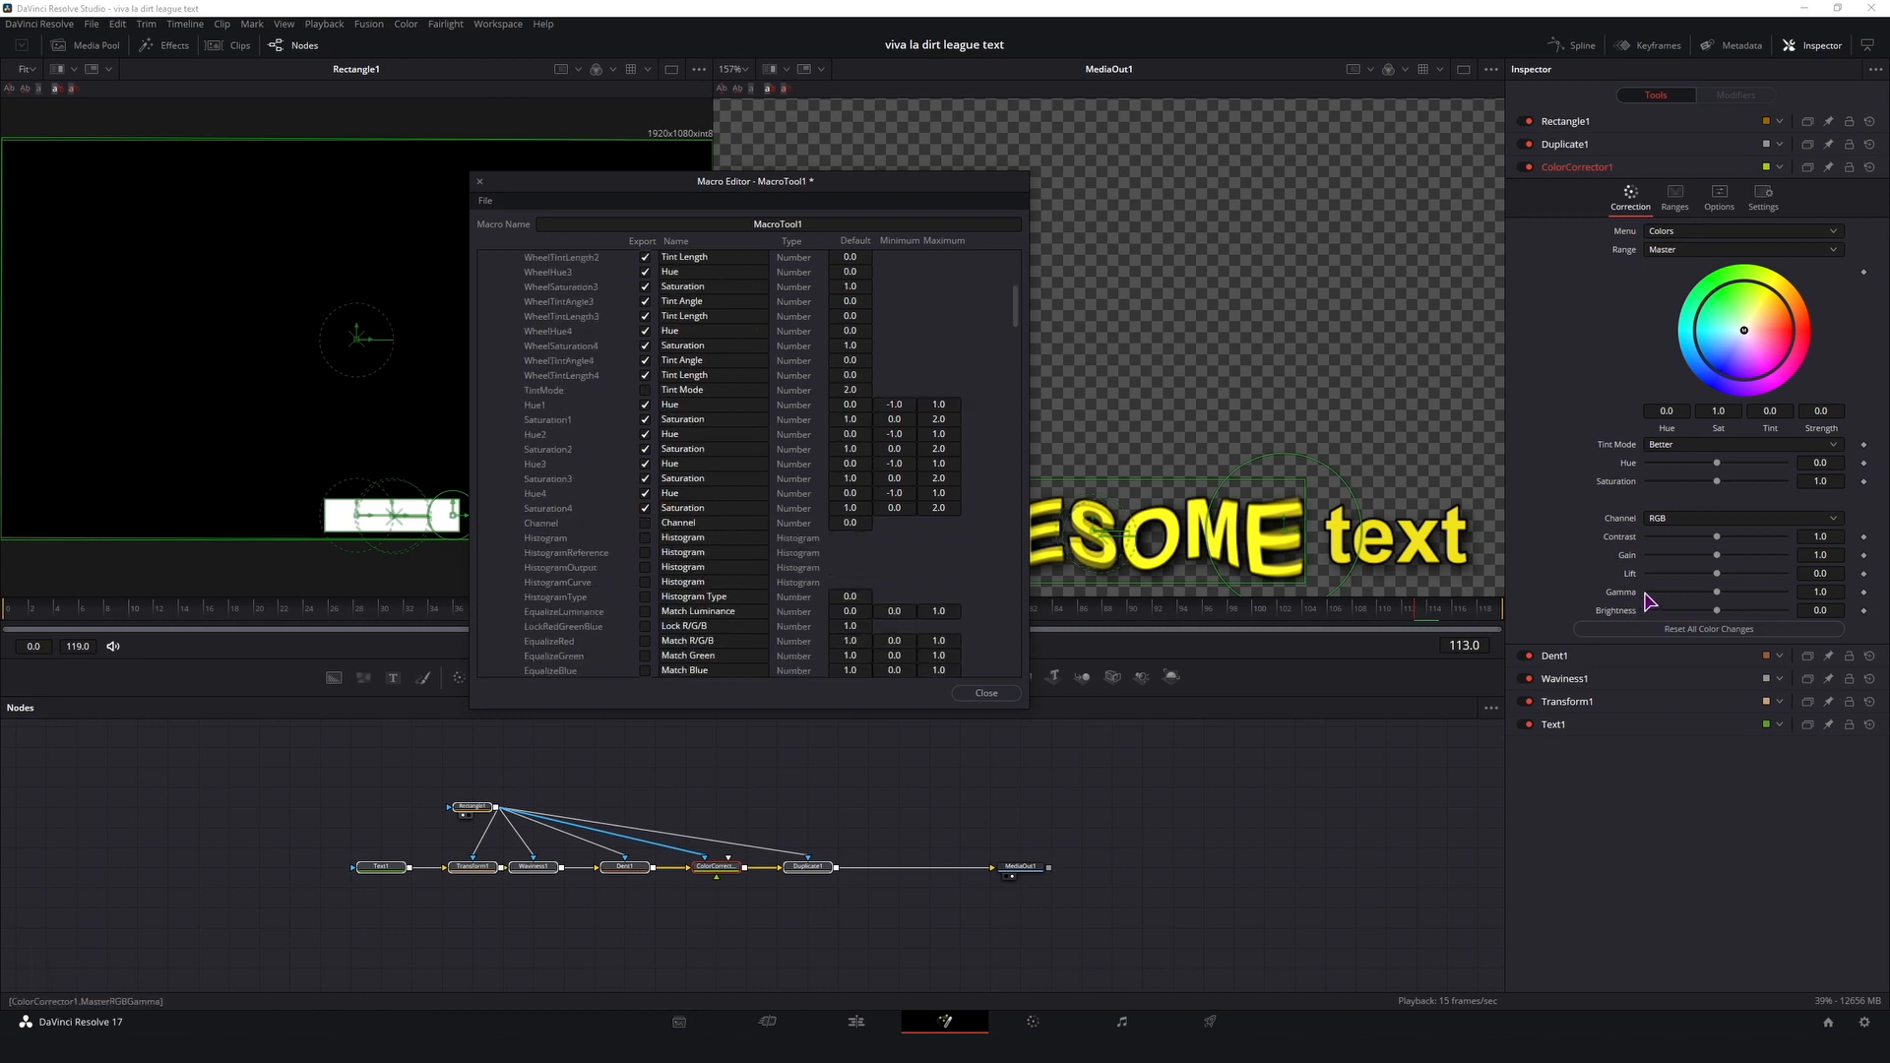
scroll(576, 443, "down", 3)
scroll(591, 461, "down", 6)
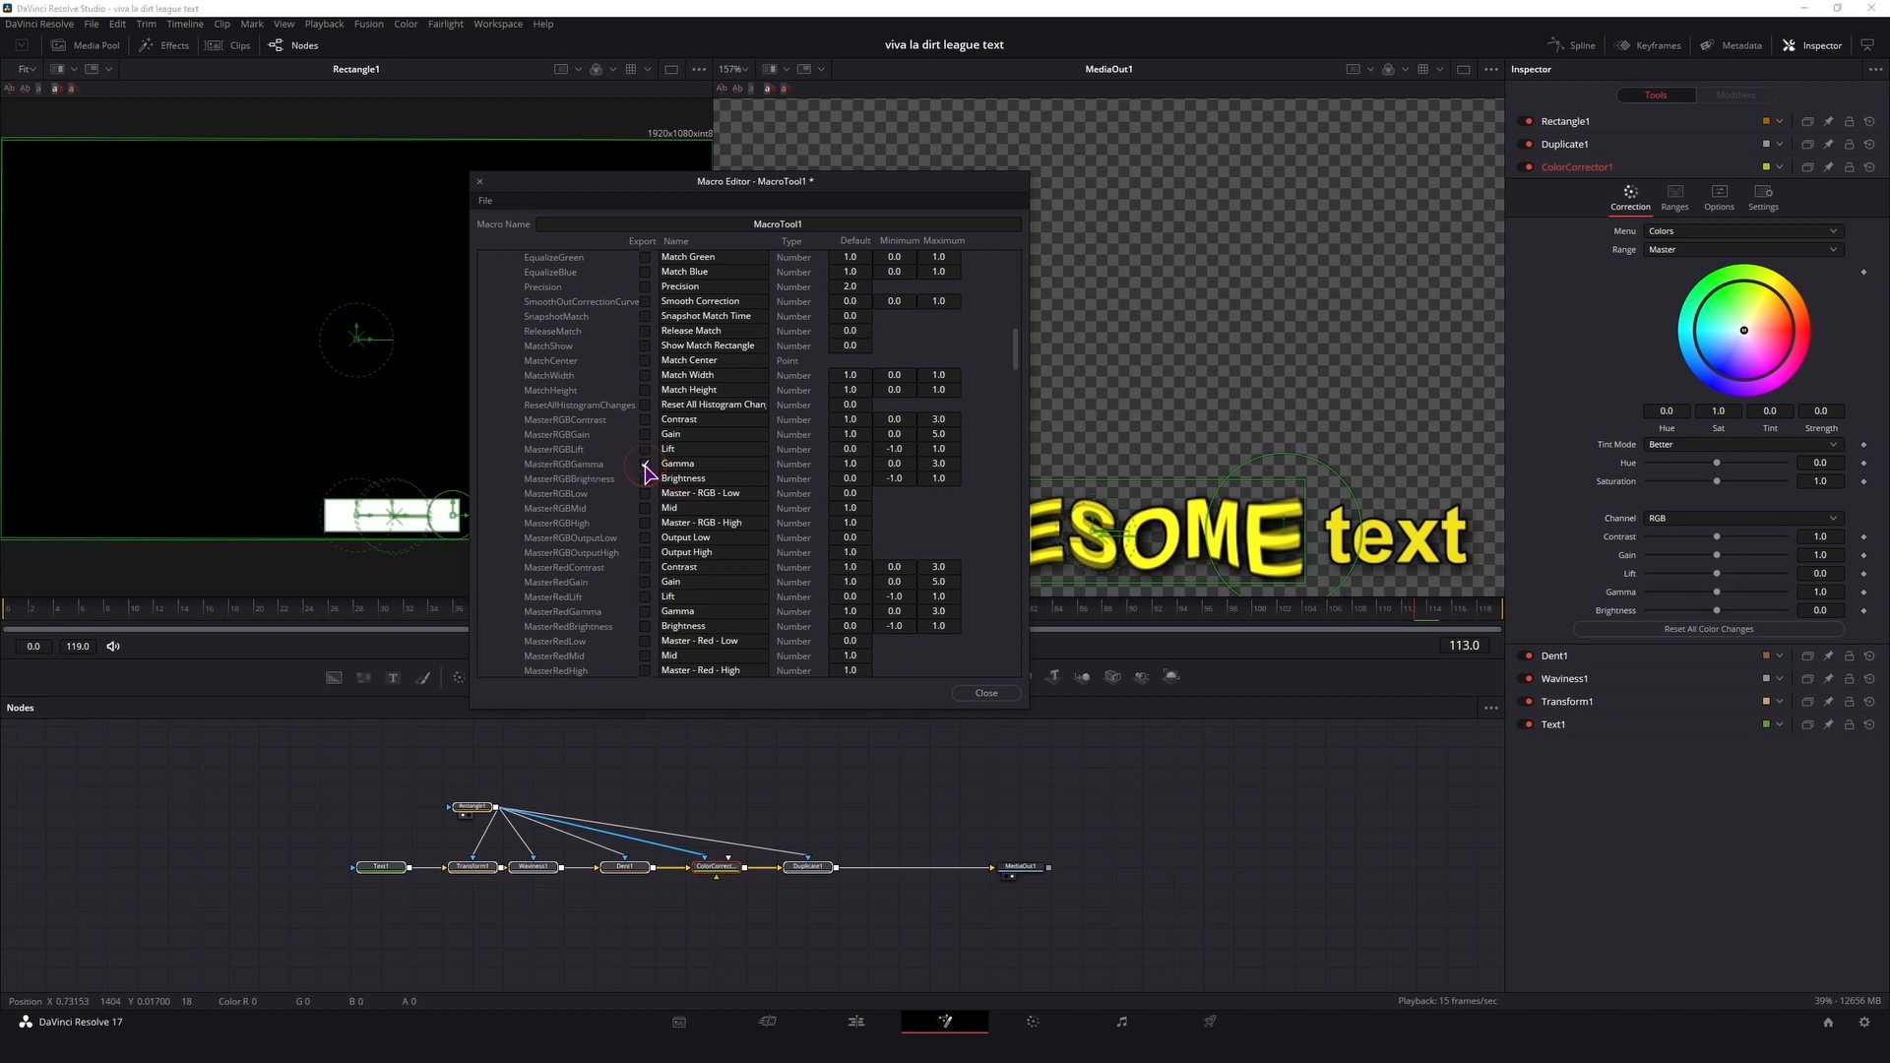
scroll(568, 465, "down", 17)
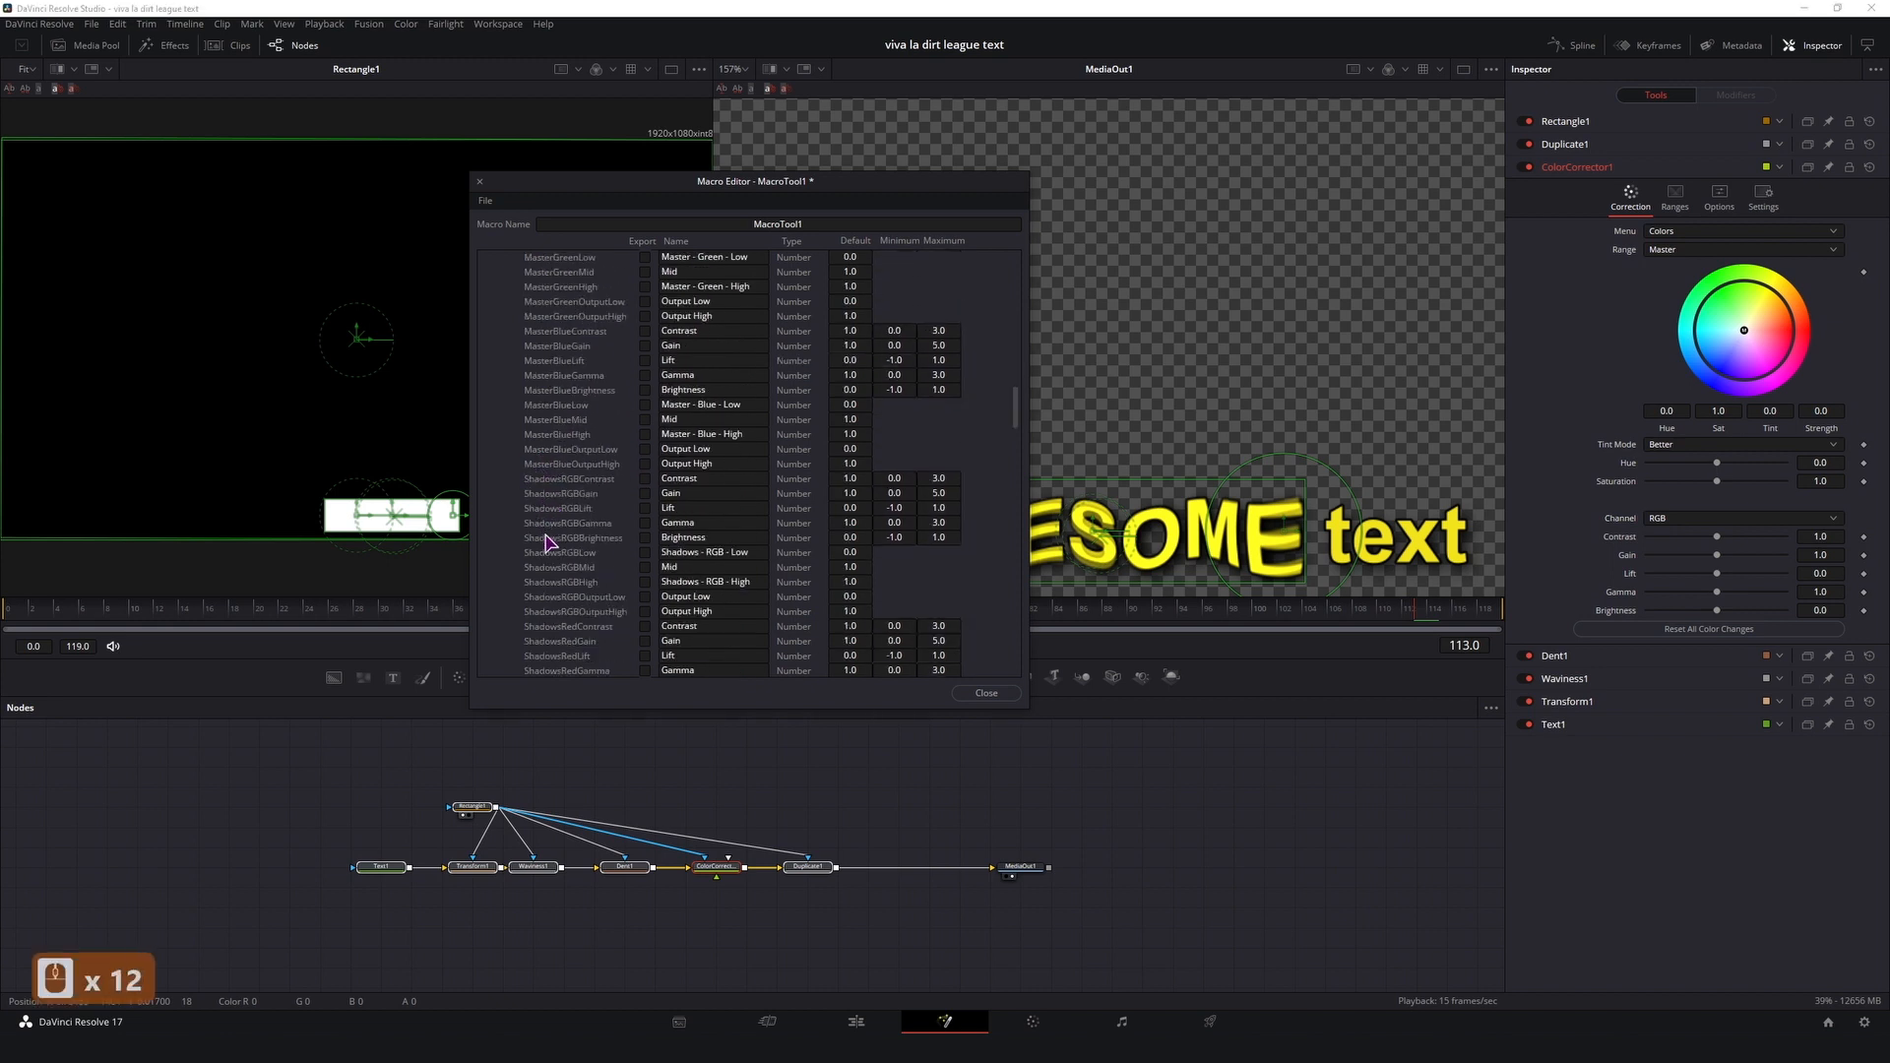
scroll(551, 540, "down", 20)
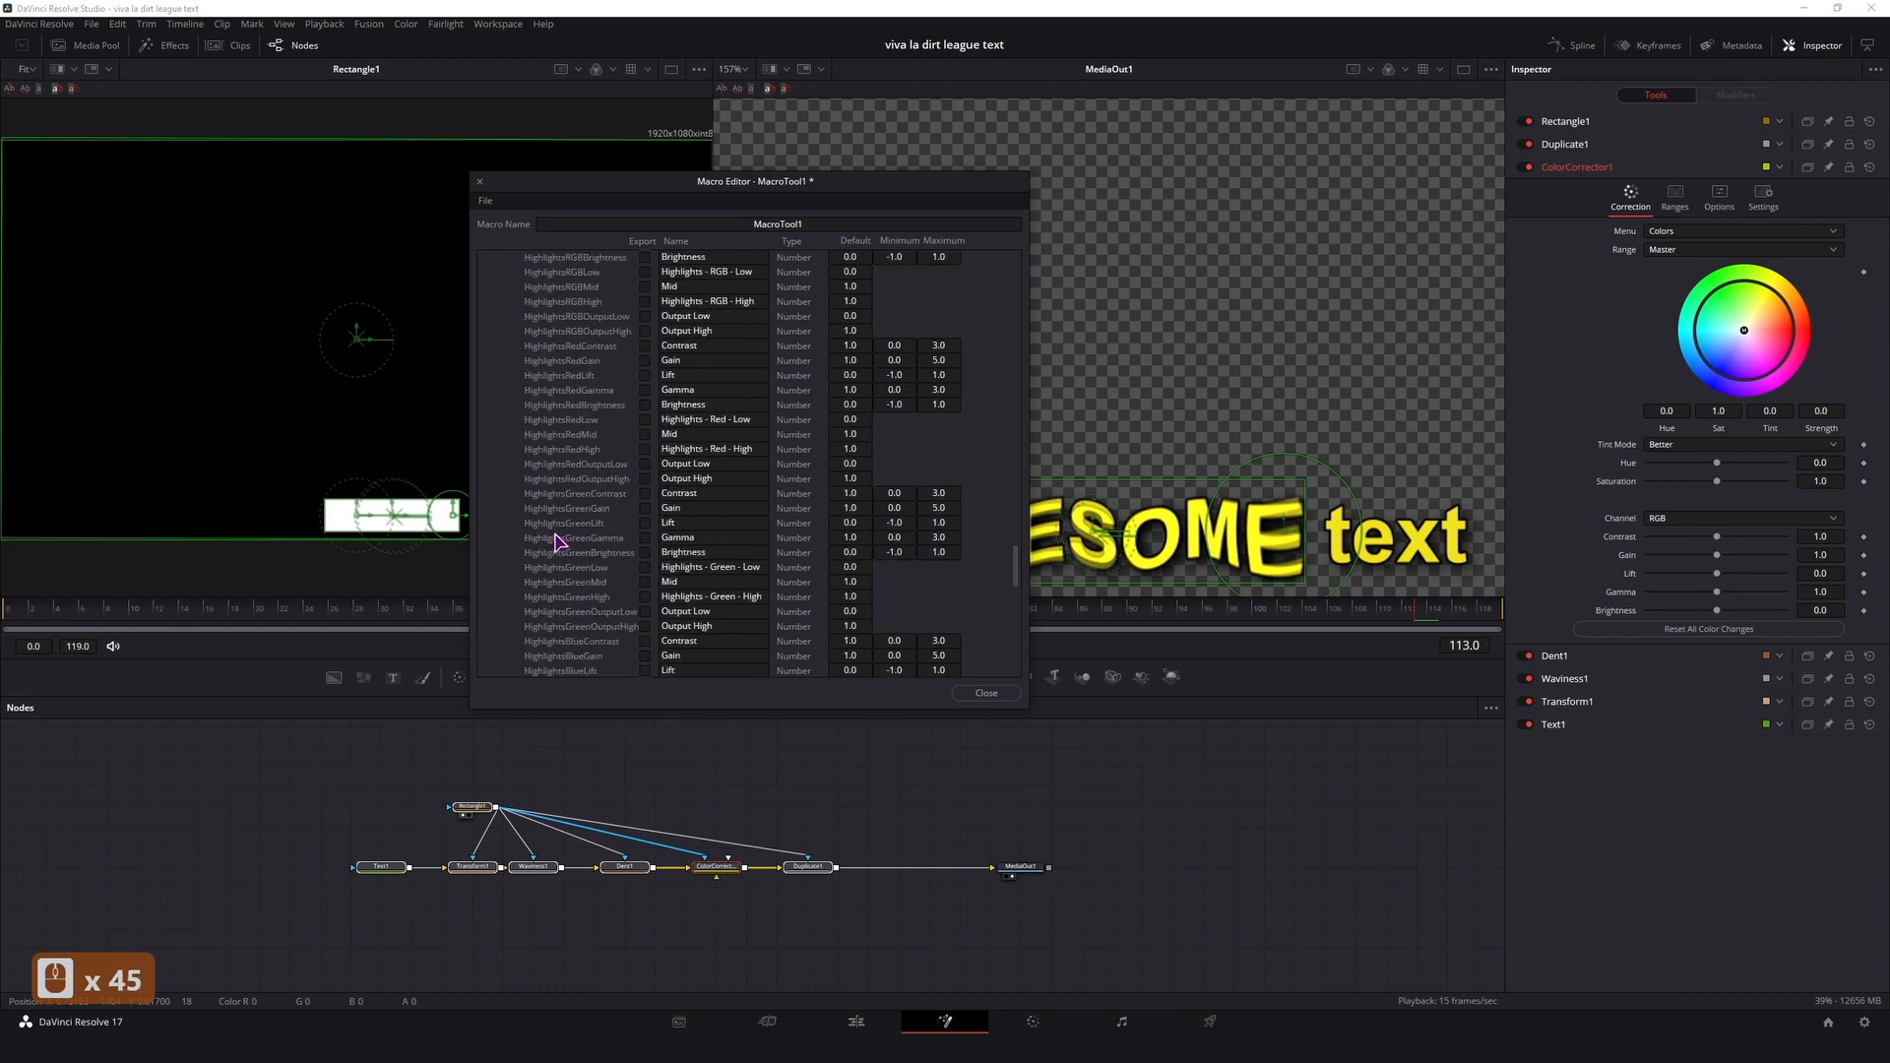
Step: Export Duplicate1's Copies, Time Offset, Center, Size, Y Size, Angle, Burn In and Blend parameters in the macro
left_click(807, 867)
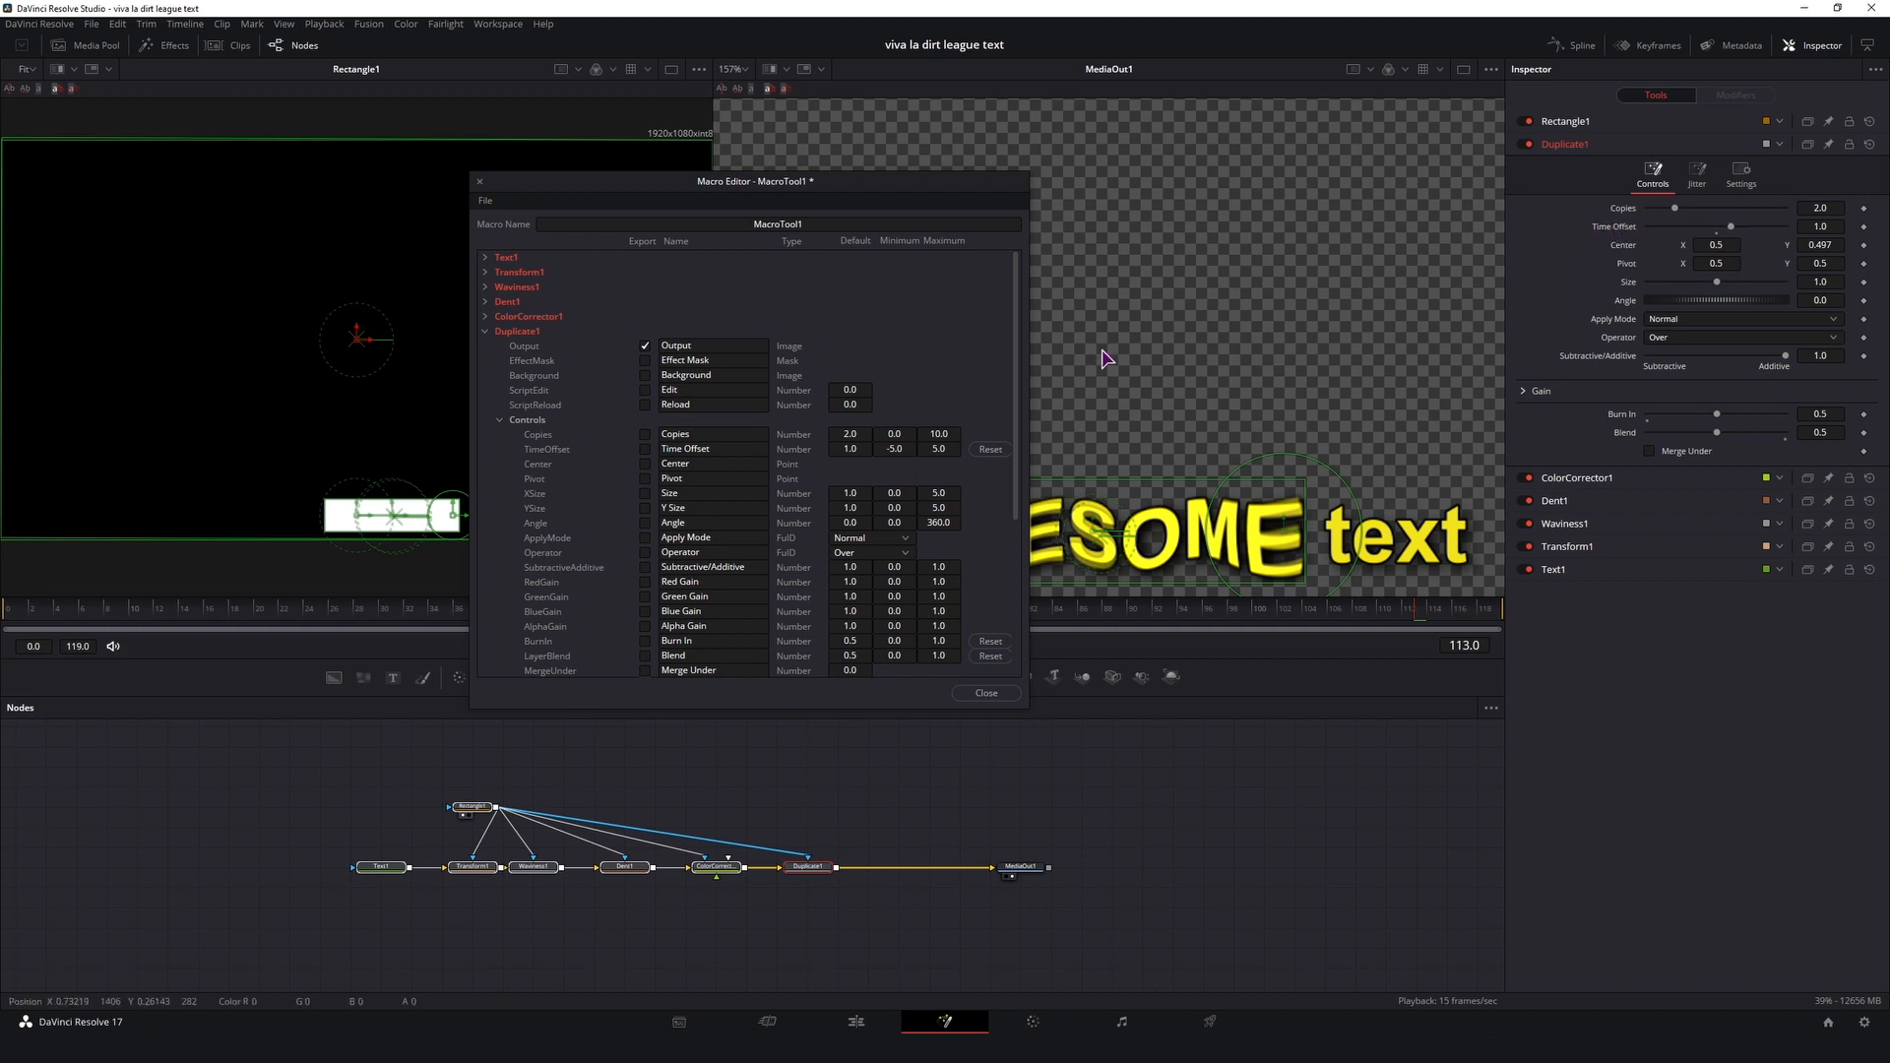
left_click(645, 449)
left_click(644, 434)
left_click(645, 464)
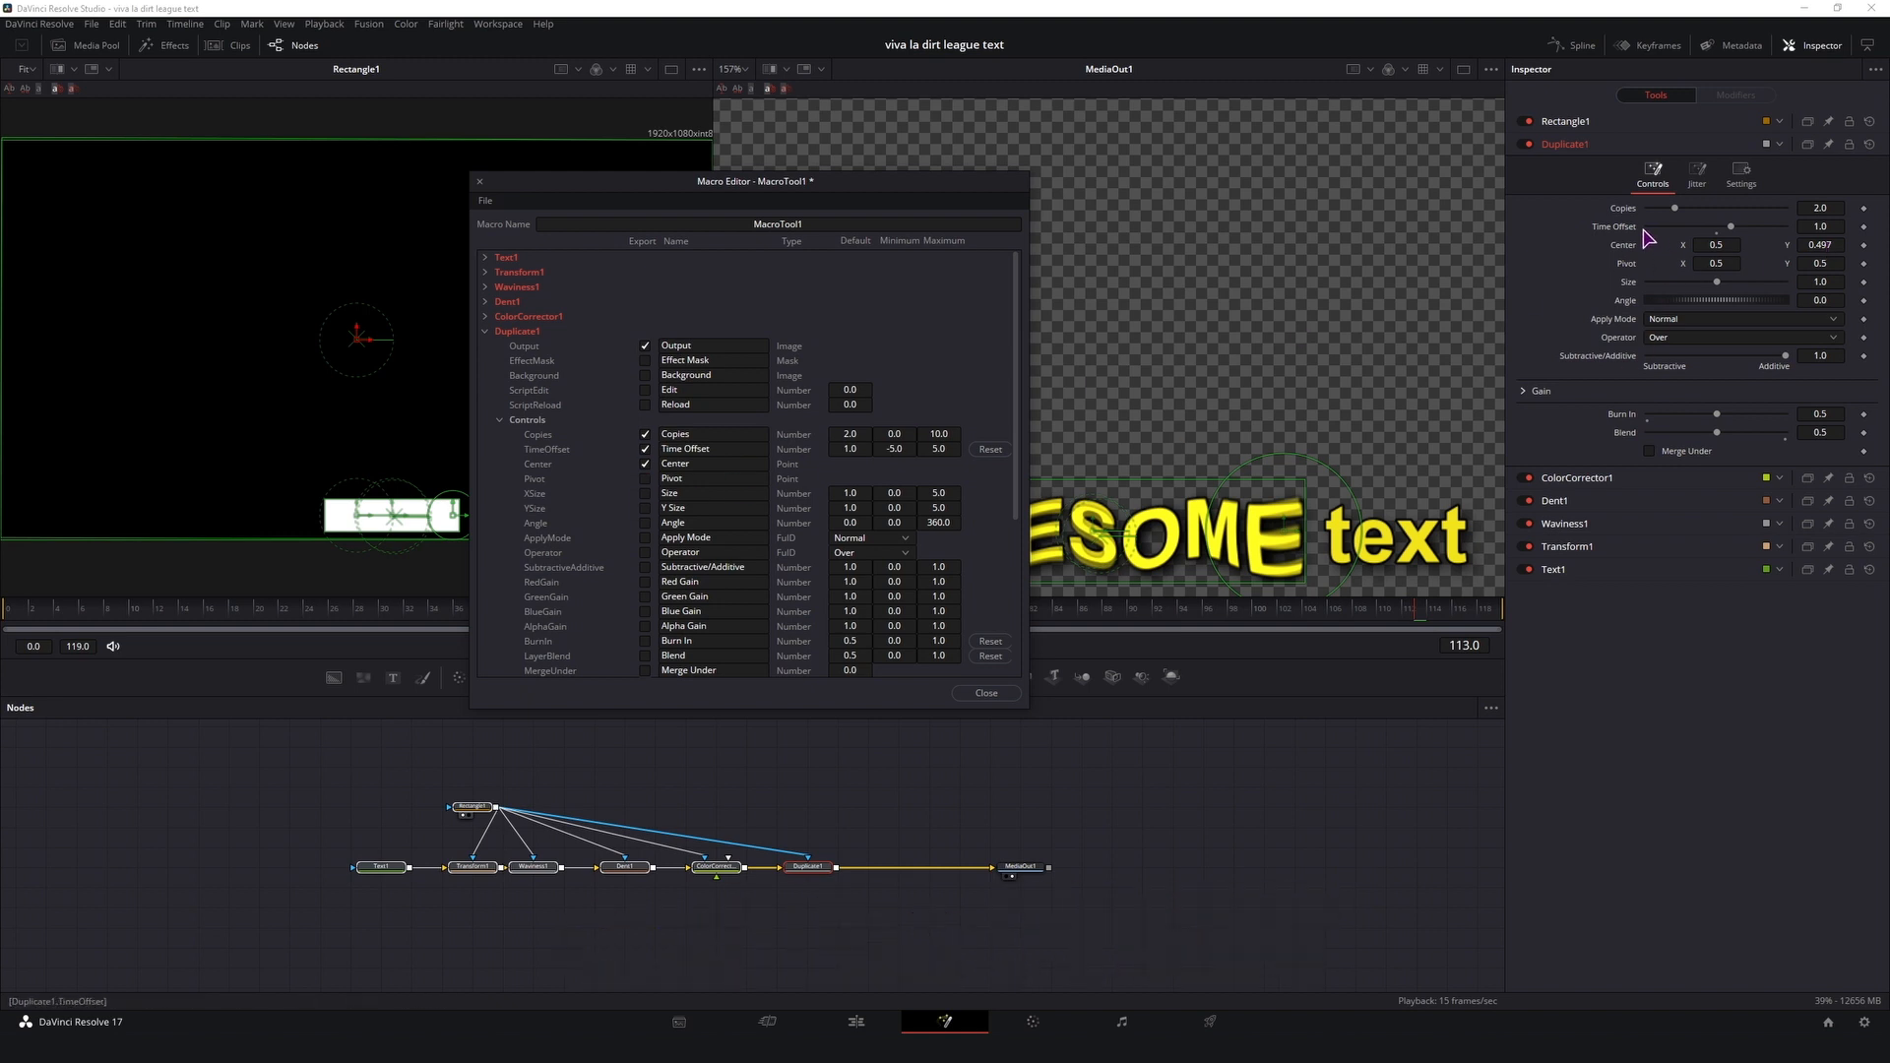
left_click(645, 493)
left_click(645, 508)
left_click(645, 641)
left_click(645, 656)
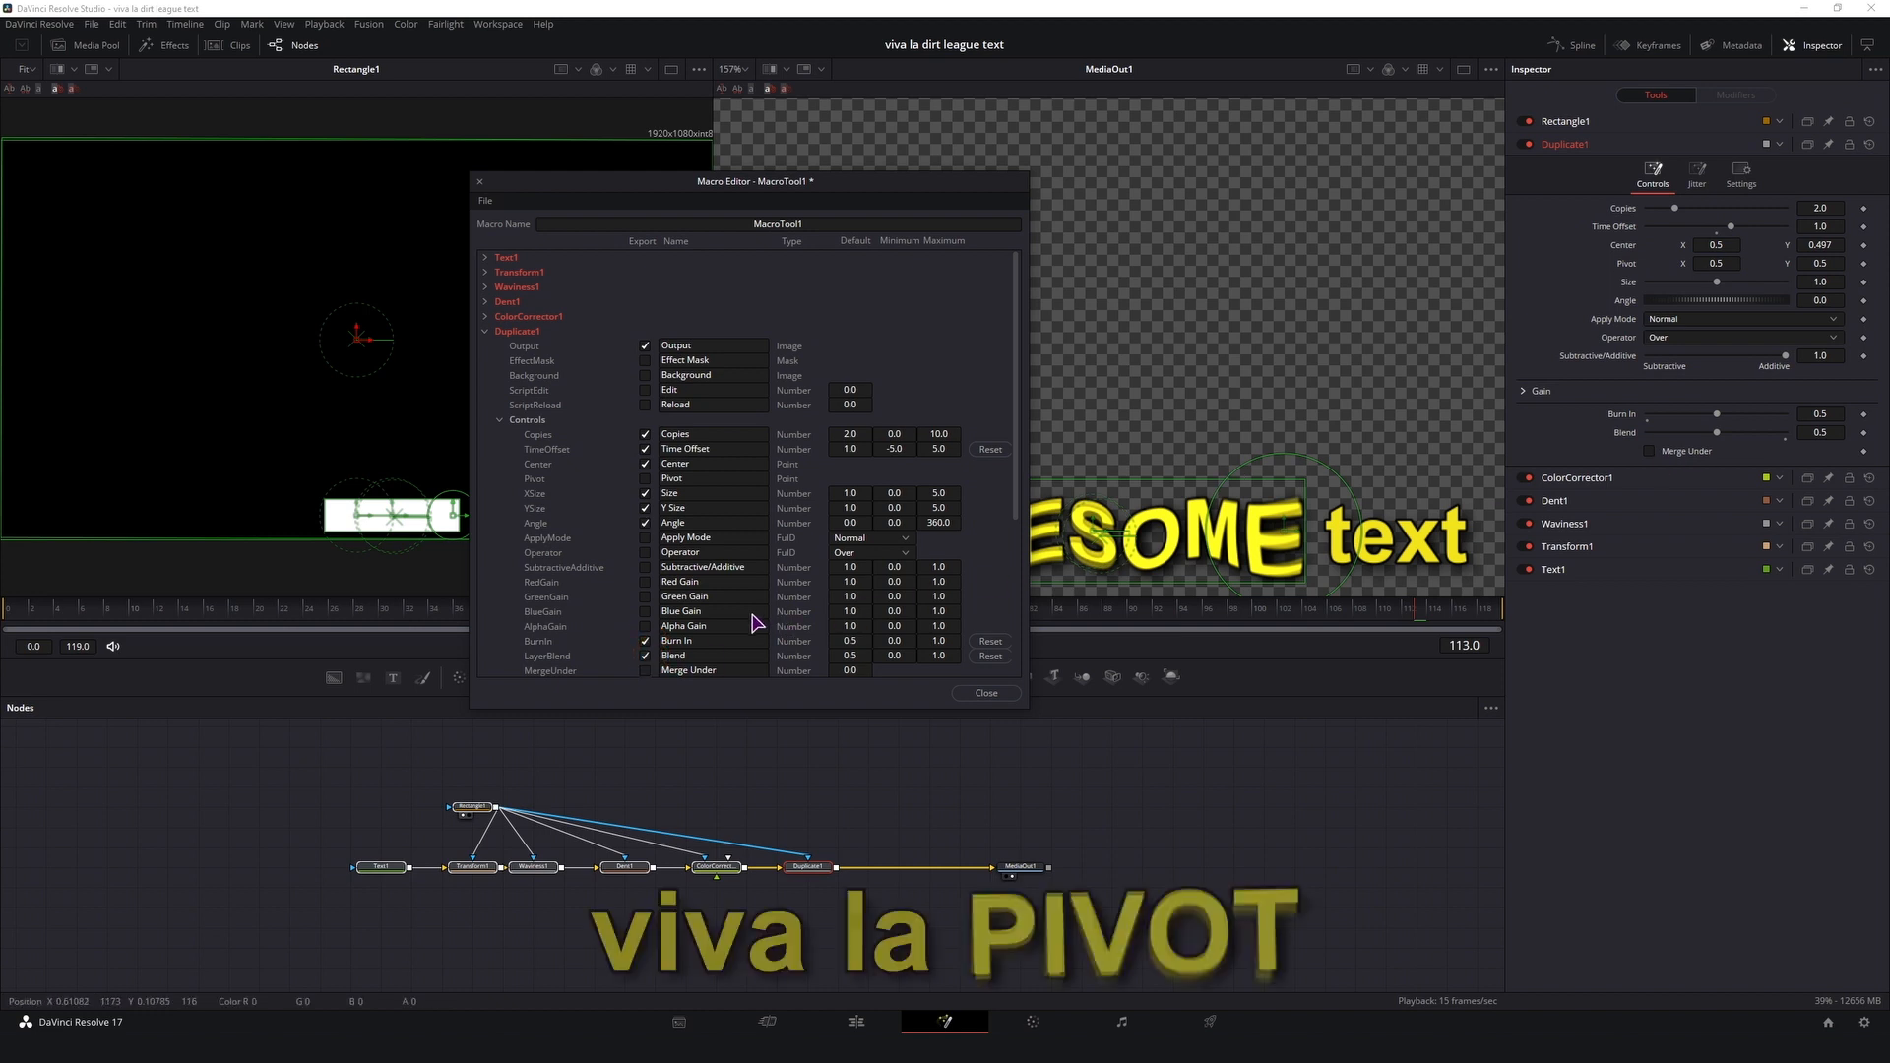
Step: Export the Center, Width and Height parameters of Rectangle1 in the macro
scroll(781, 611, "down", 5)
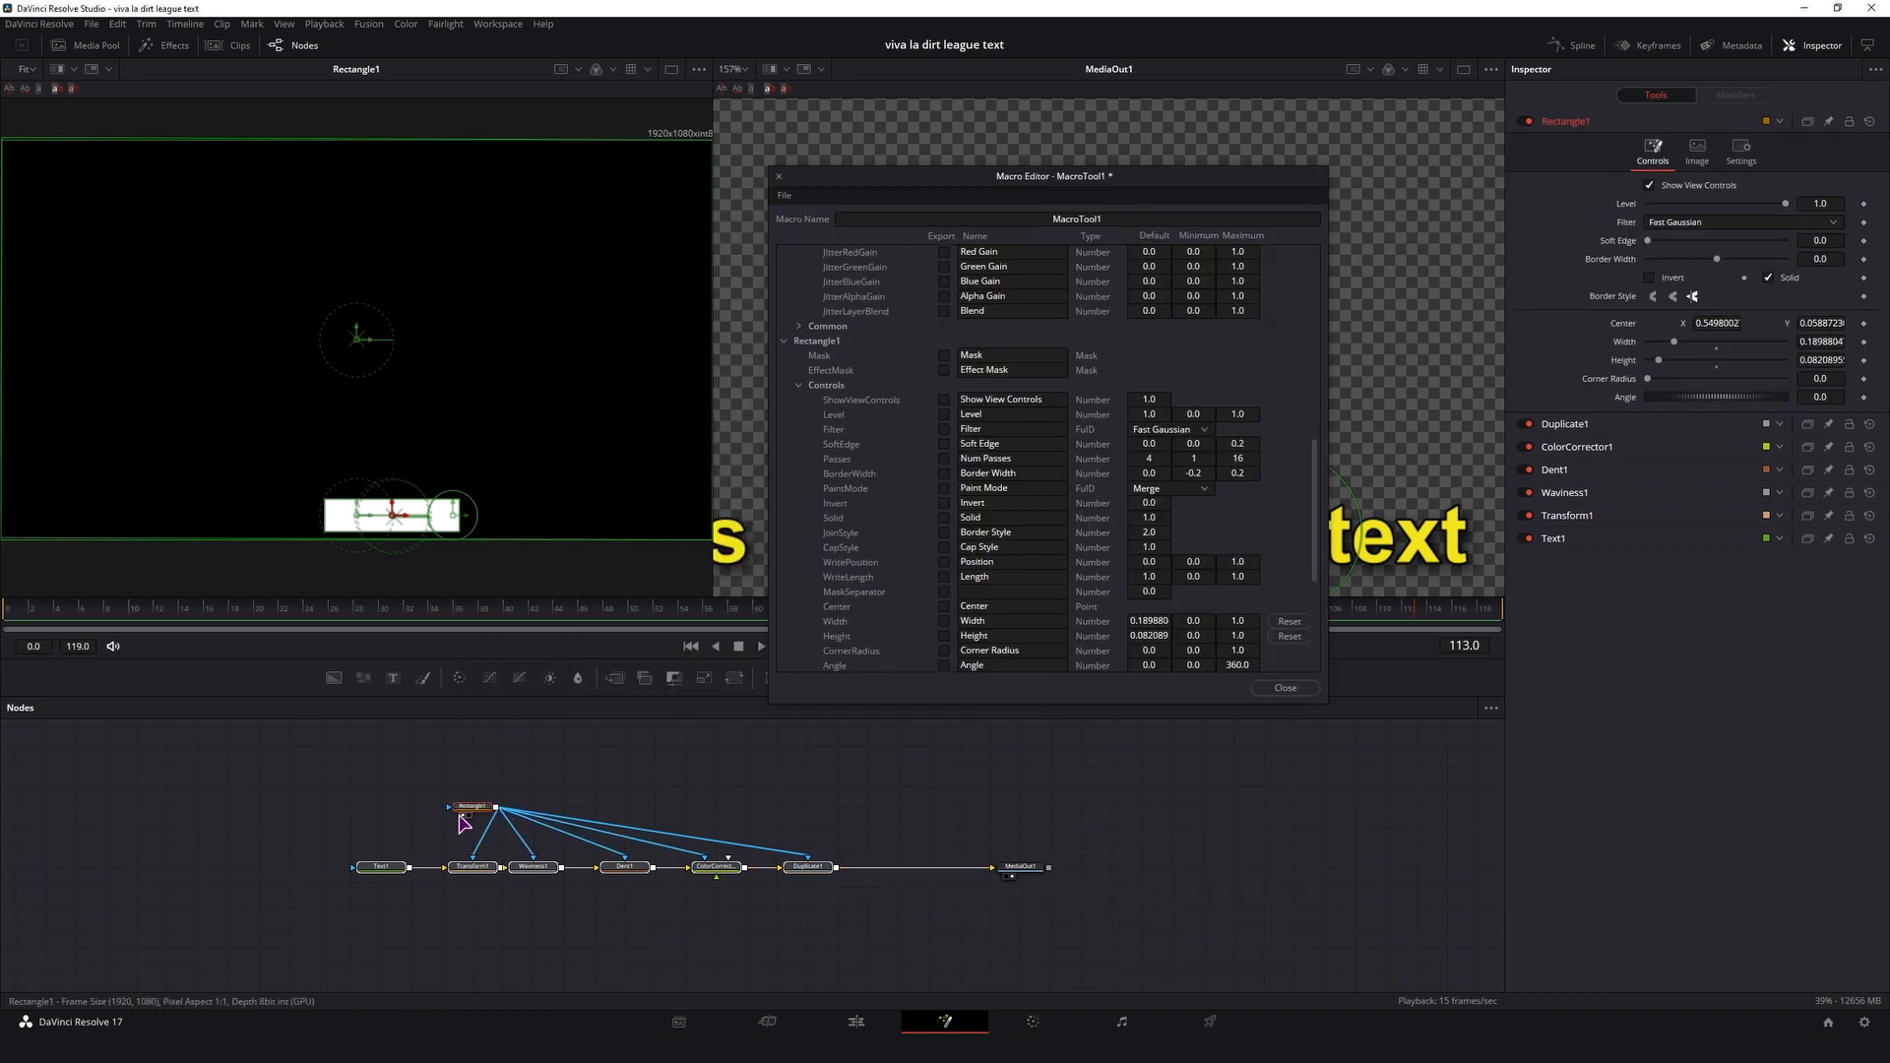
left_click(472, 807)
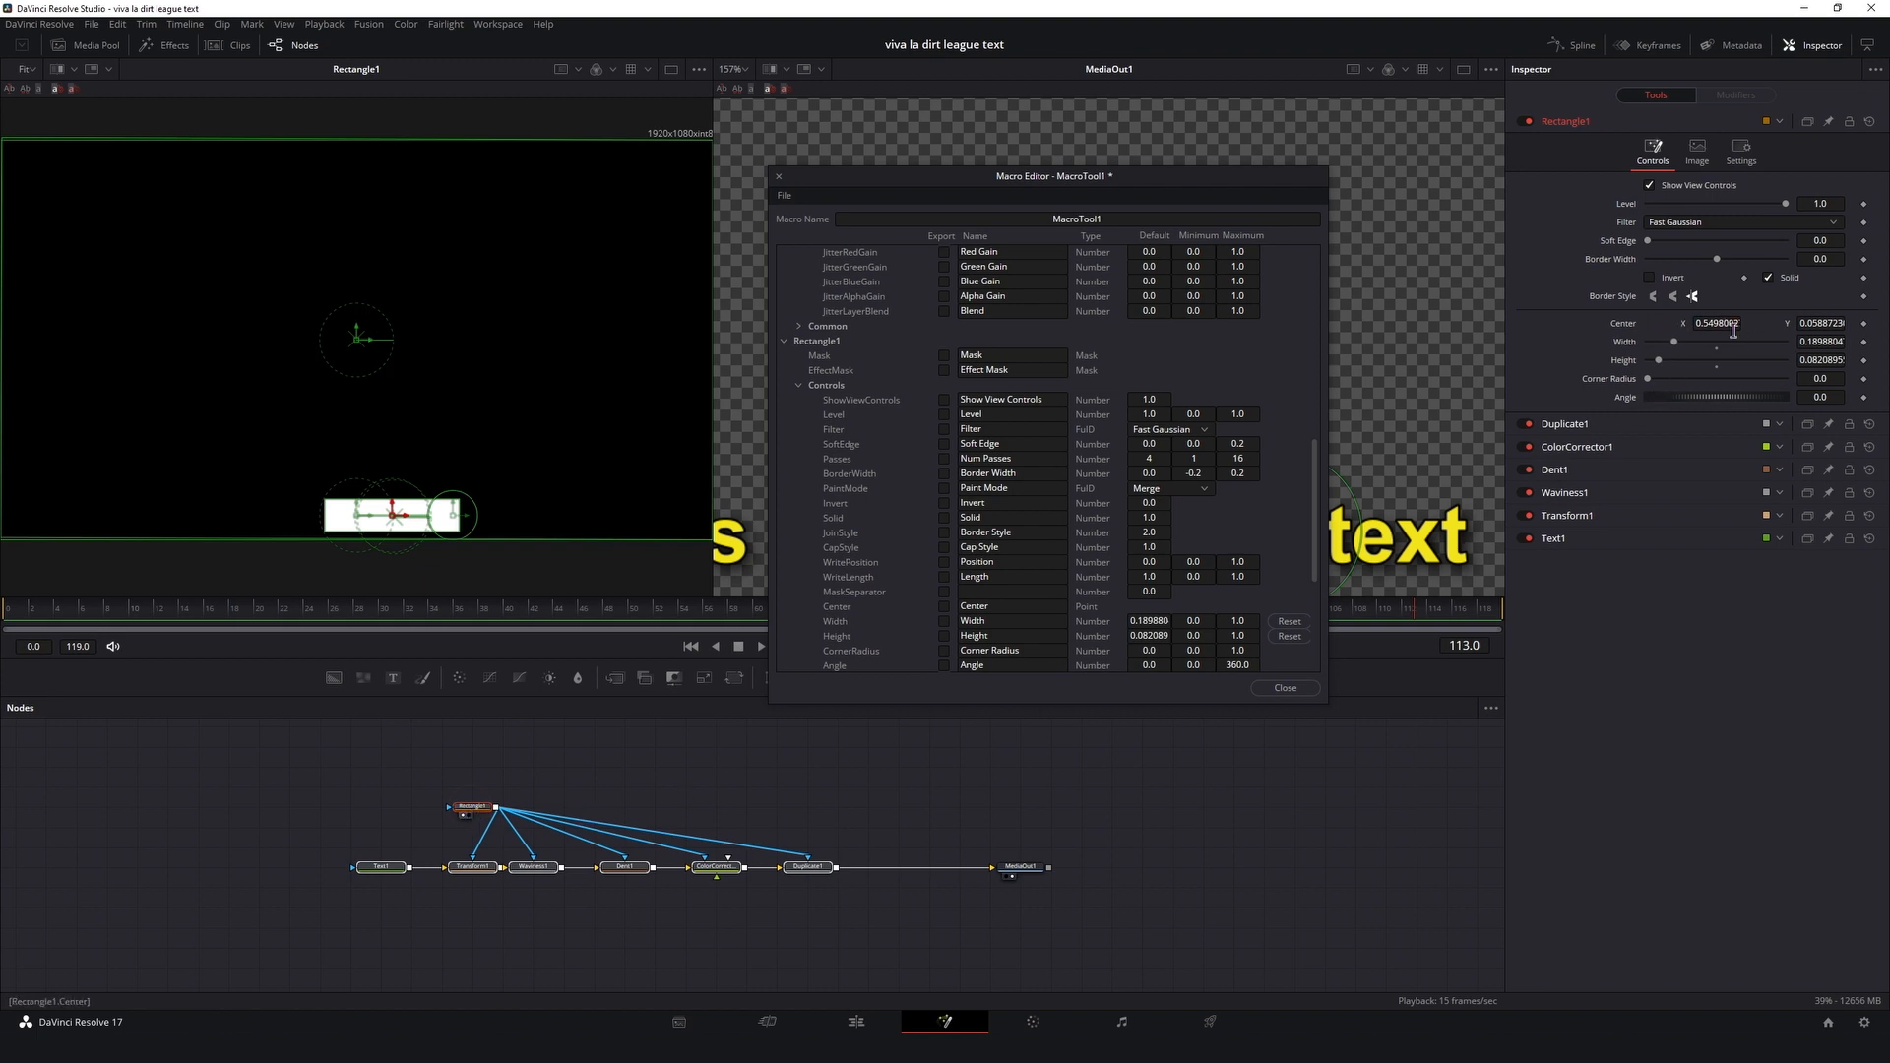
left_click(944, 607)
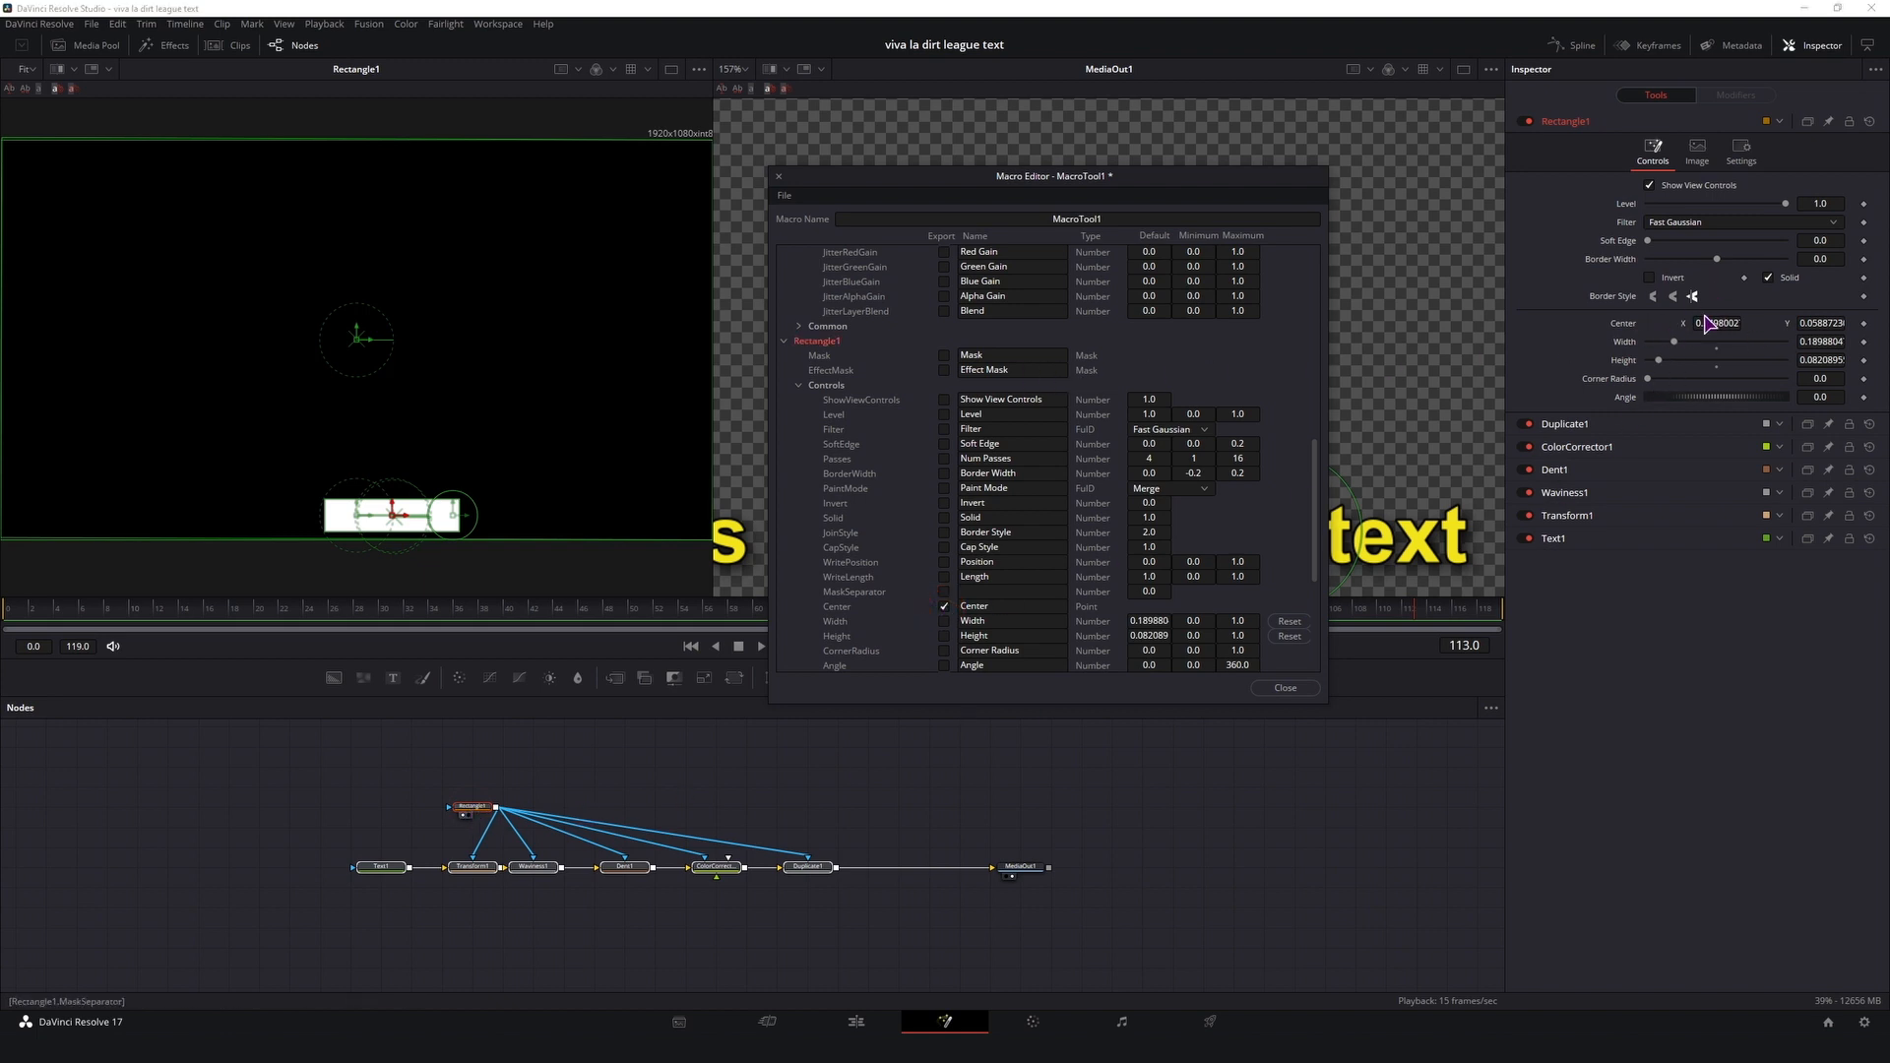
left_click(944, 621)
left_click(944, 636)
Step: Rename Rectangle1's exported parameters to Mask Center, Mask Width and Mask Height
type("Mask")
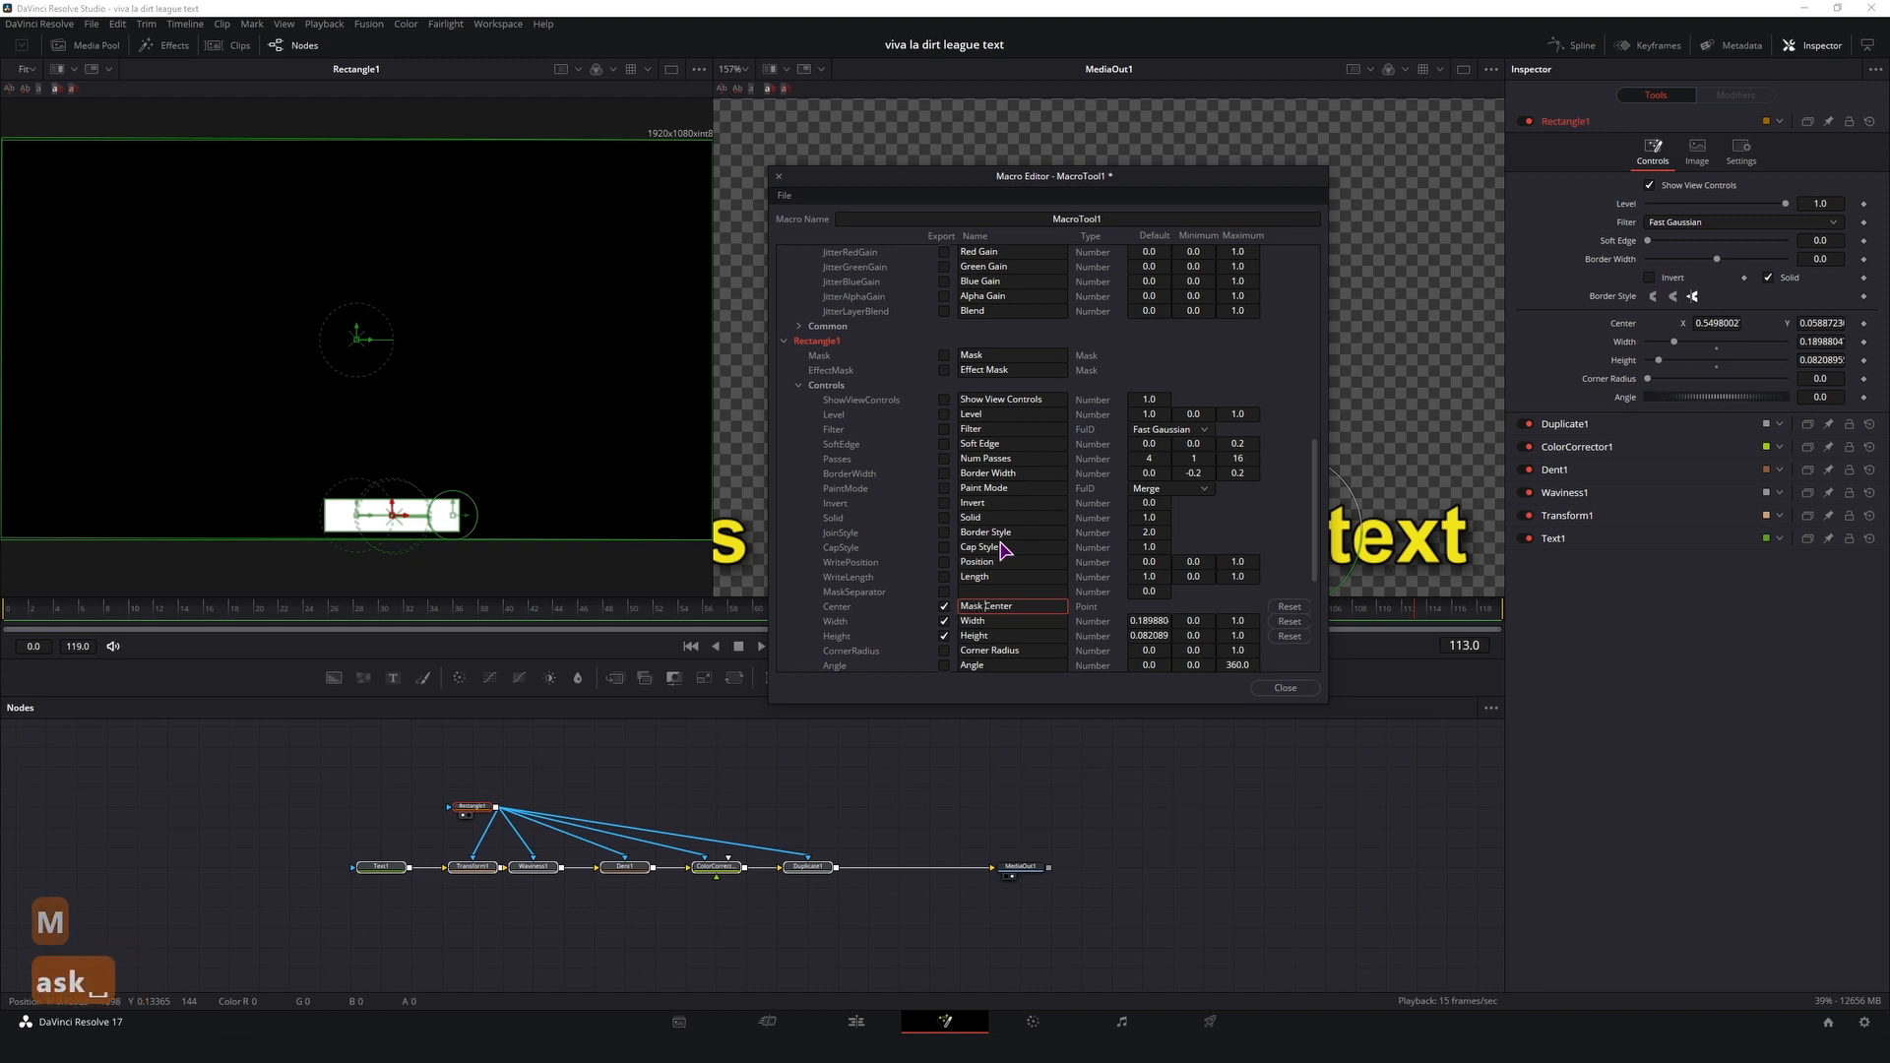
left_click(961, 622)
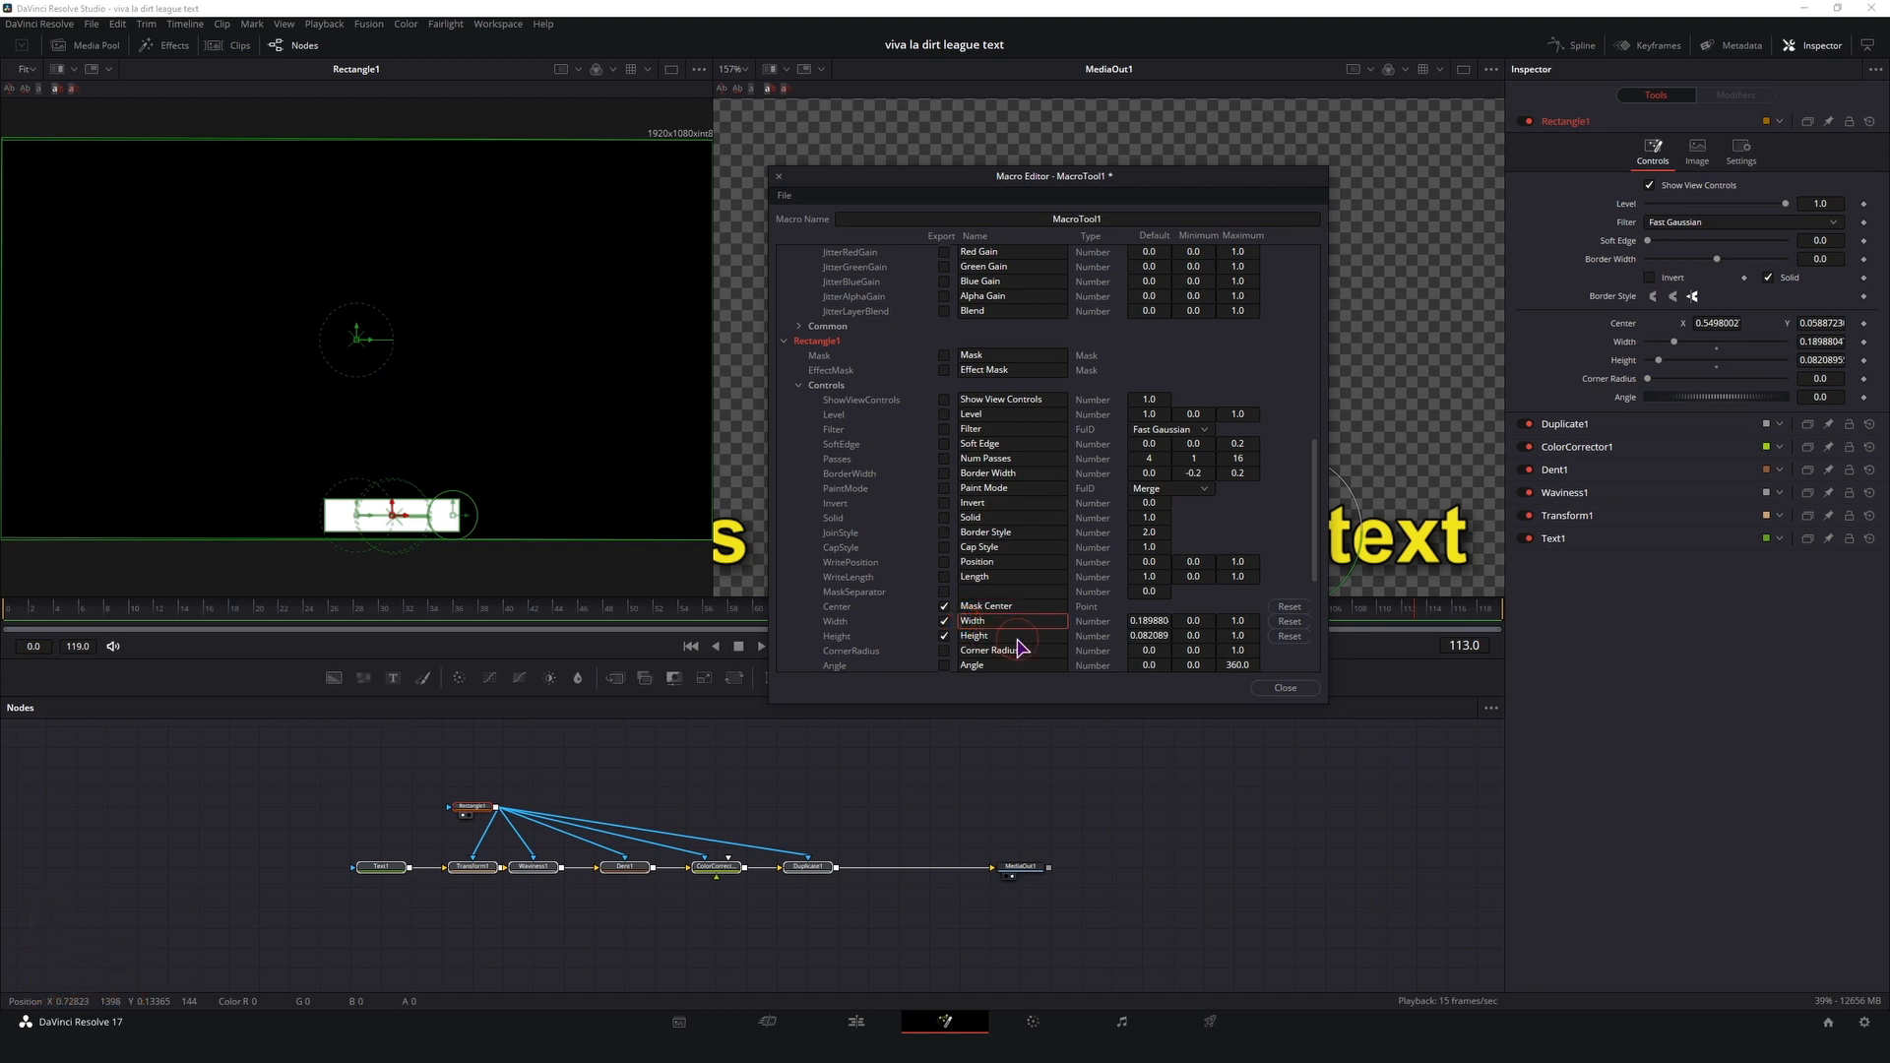
type("Mask")
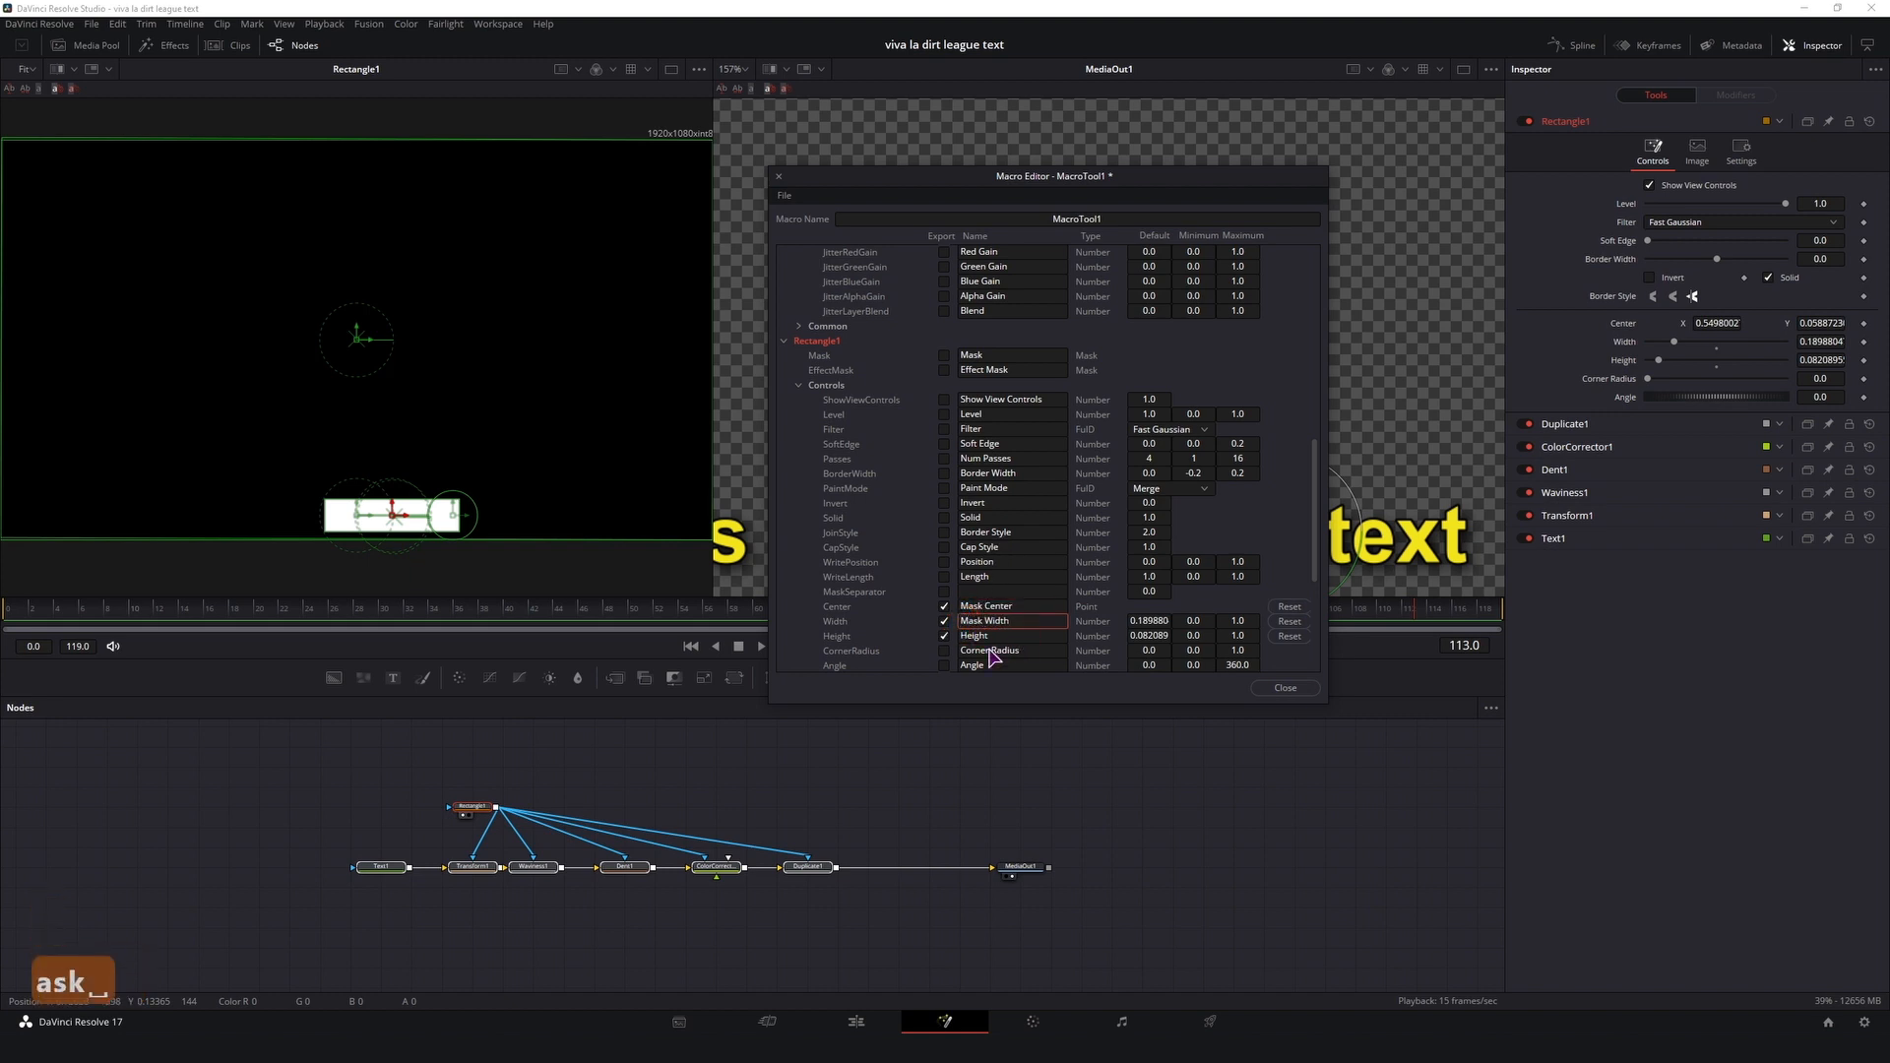
left_click(1002, 637)
type("Mask")
left_click(787, 575)
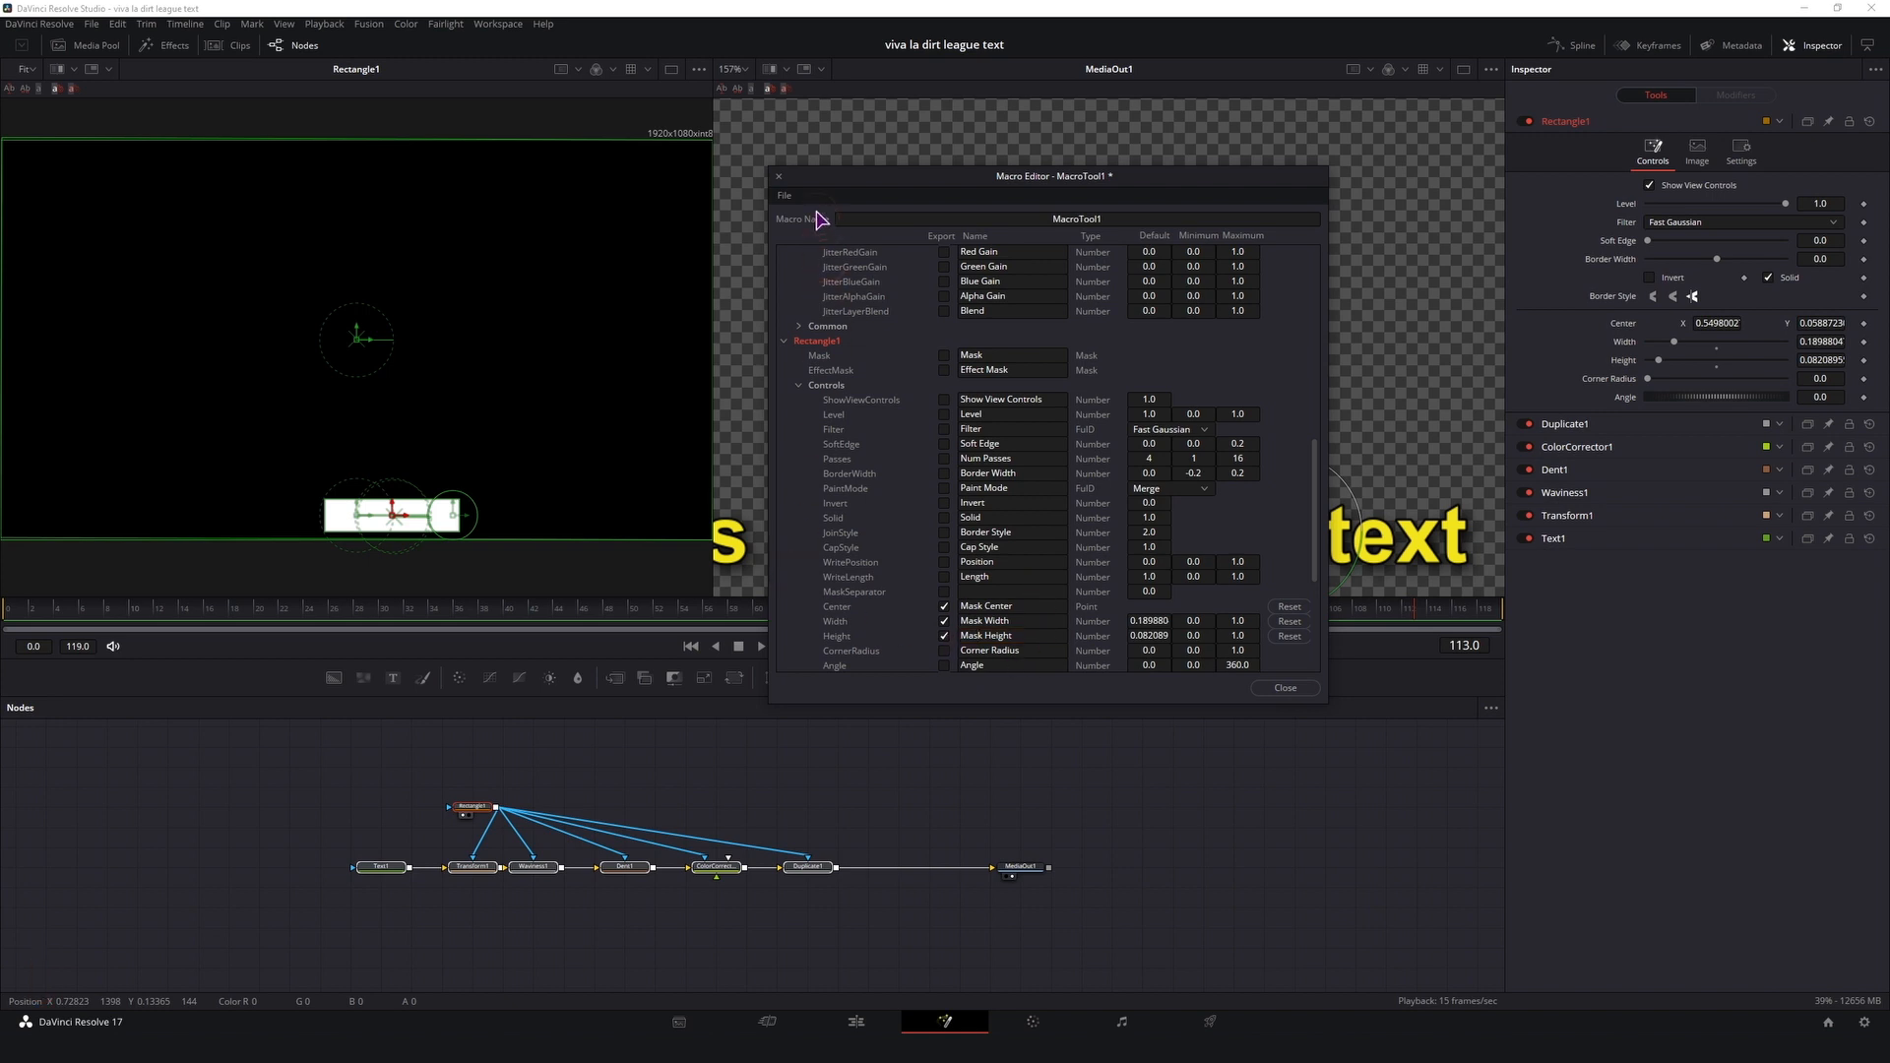
Step: Start saving the macro as a group and choose Fusion's Templates > Edit > Titles folder as the destination
left_click(785, 194)
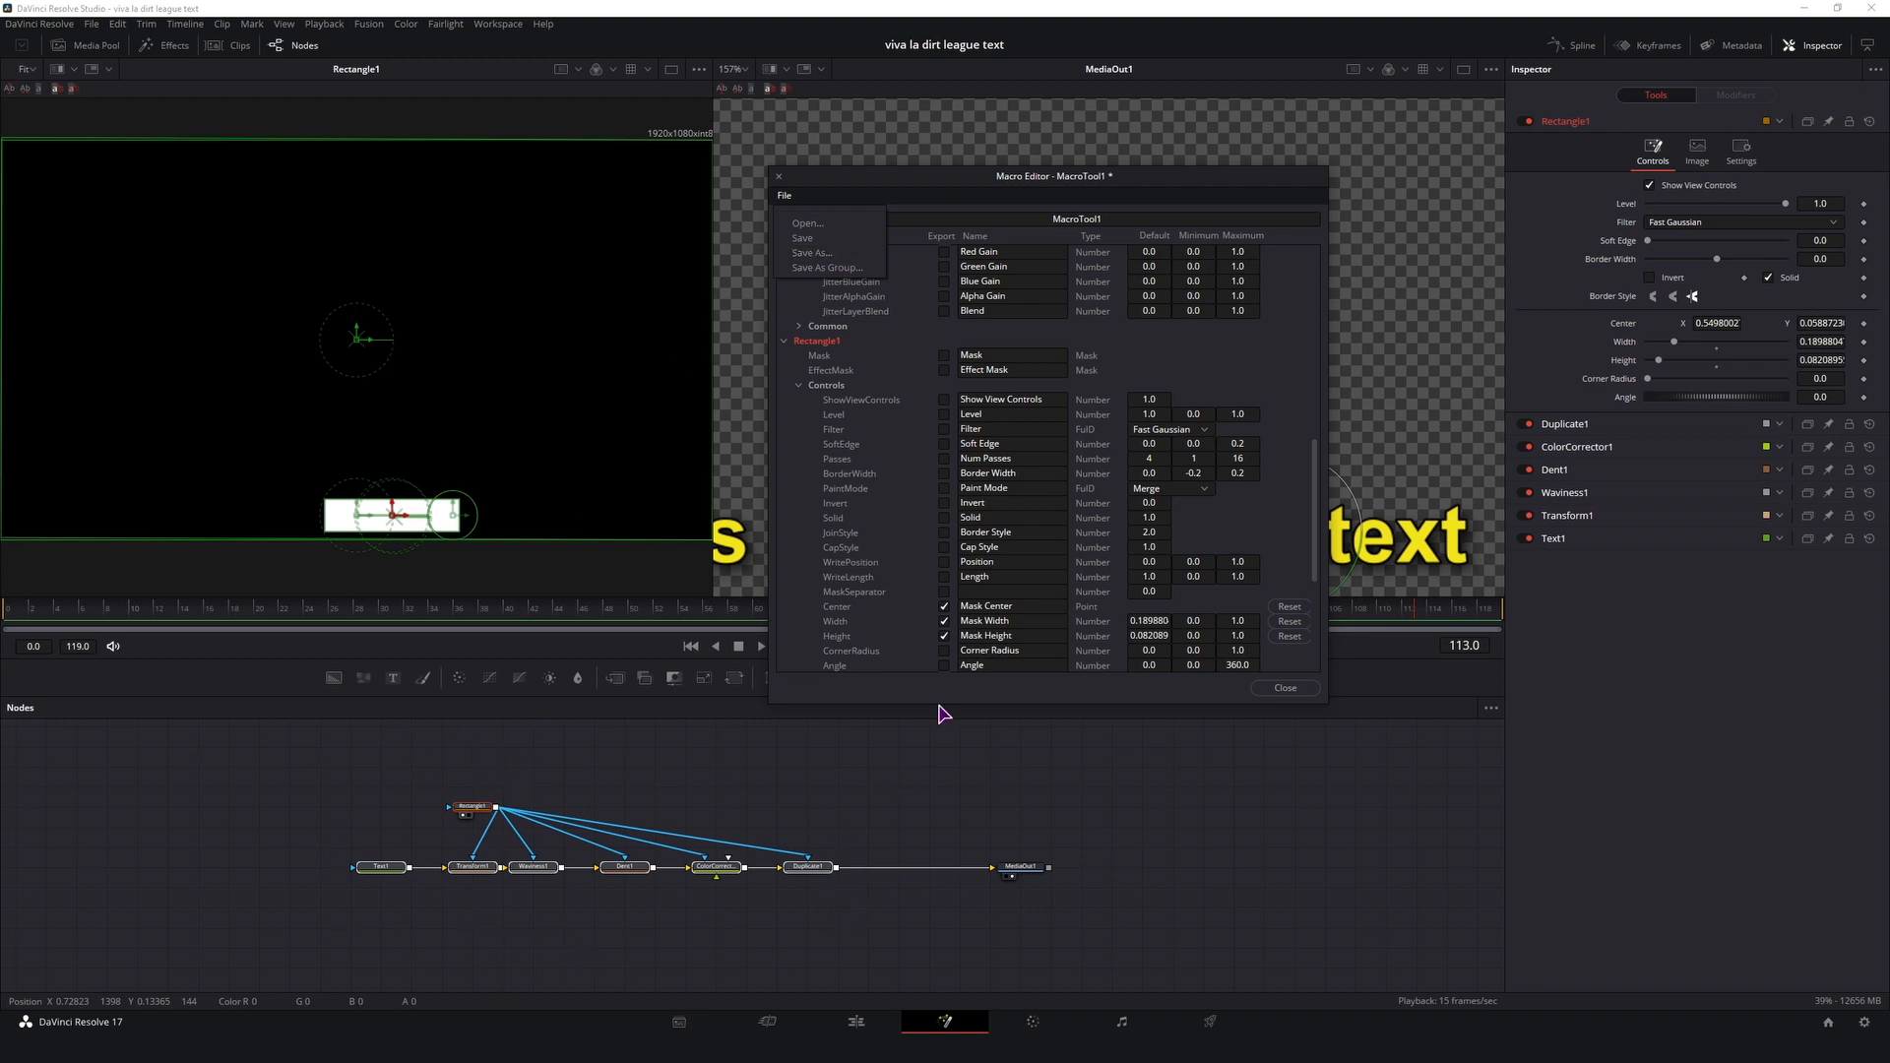
left_click(804, 266)
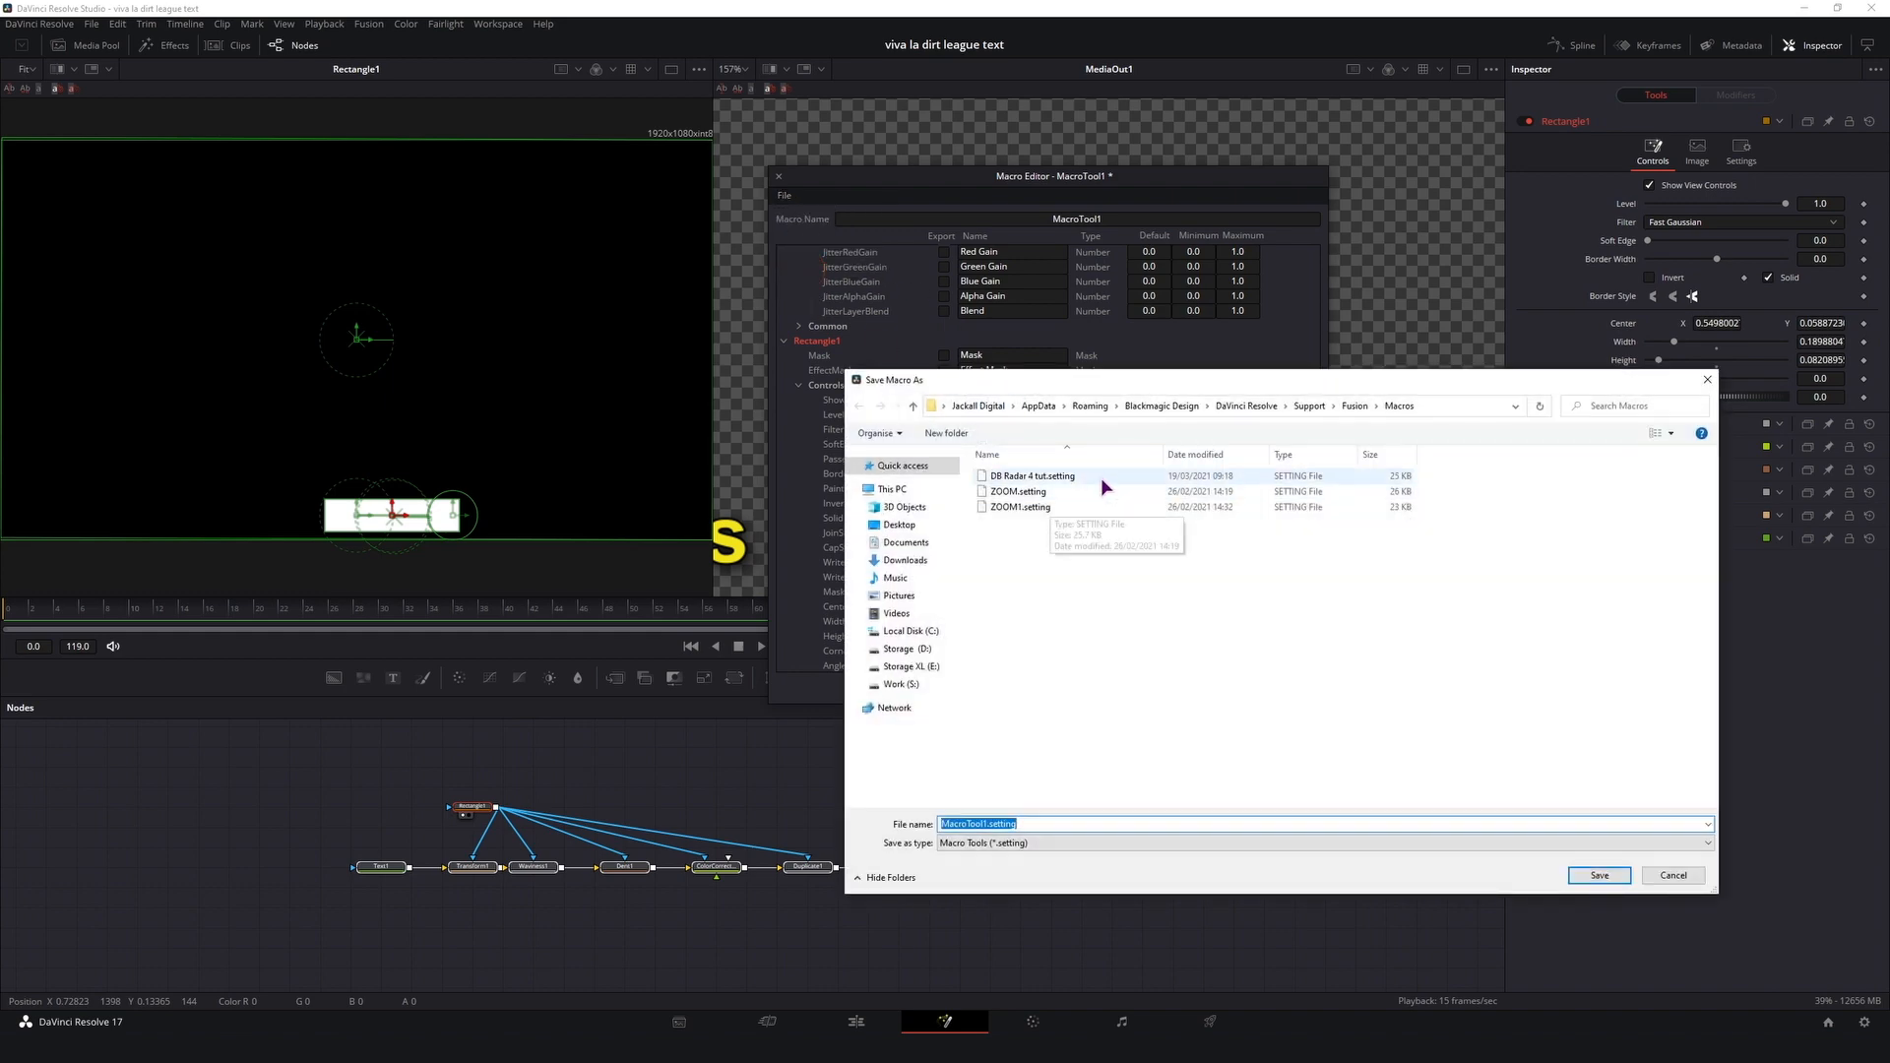
left_click(1356, 406)
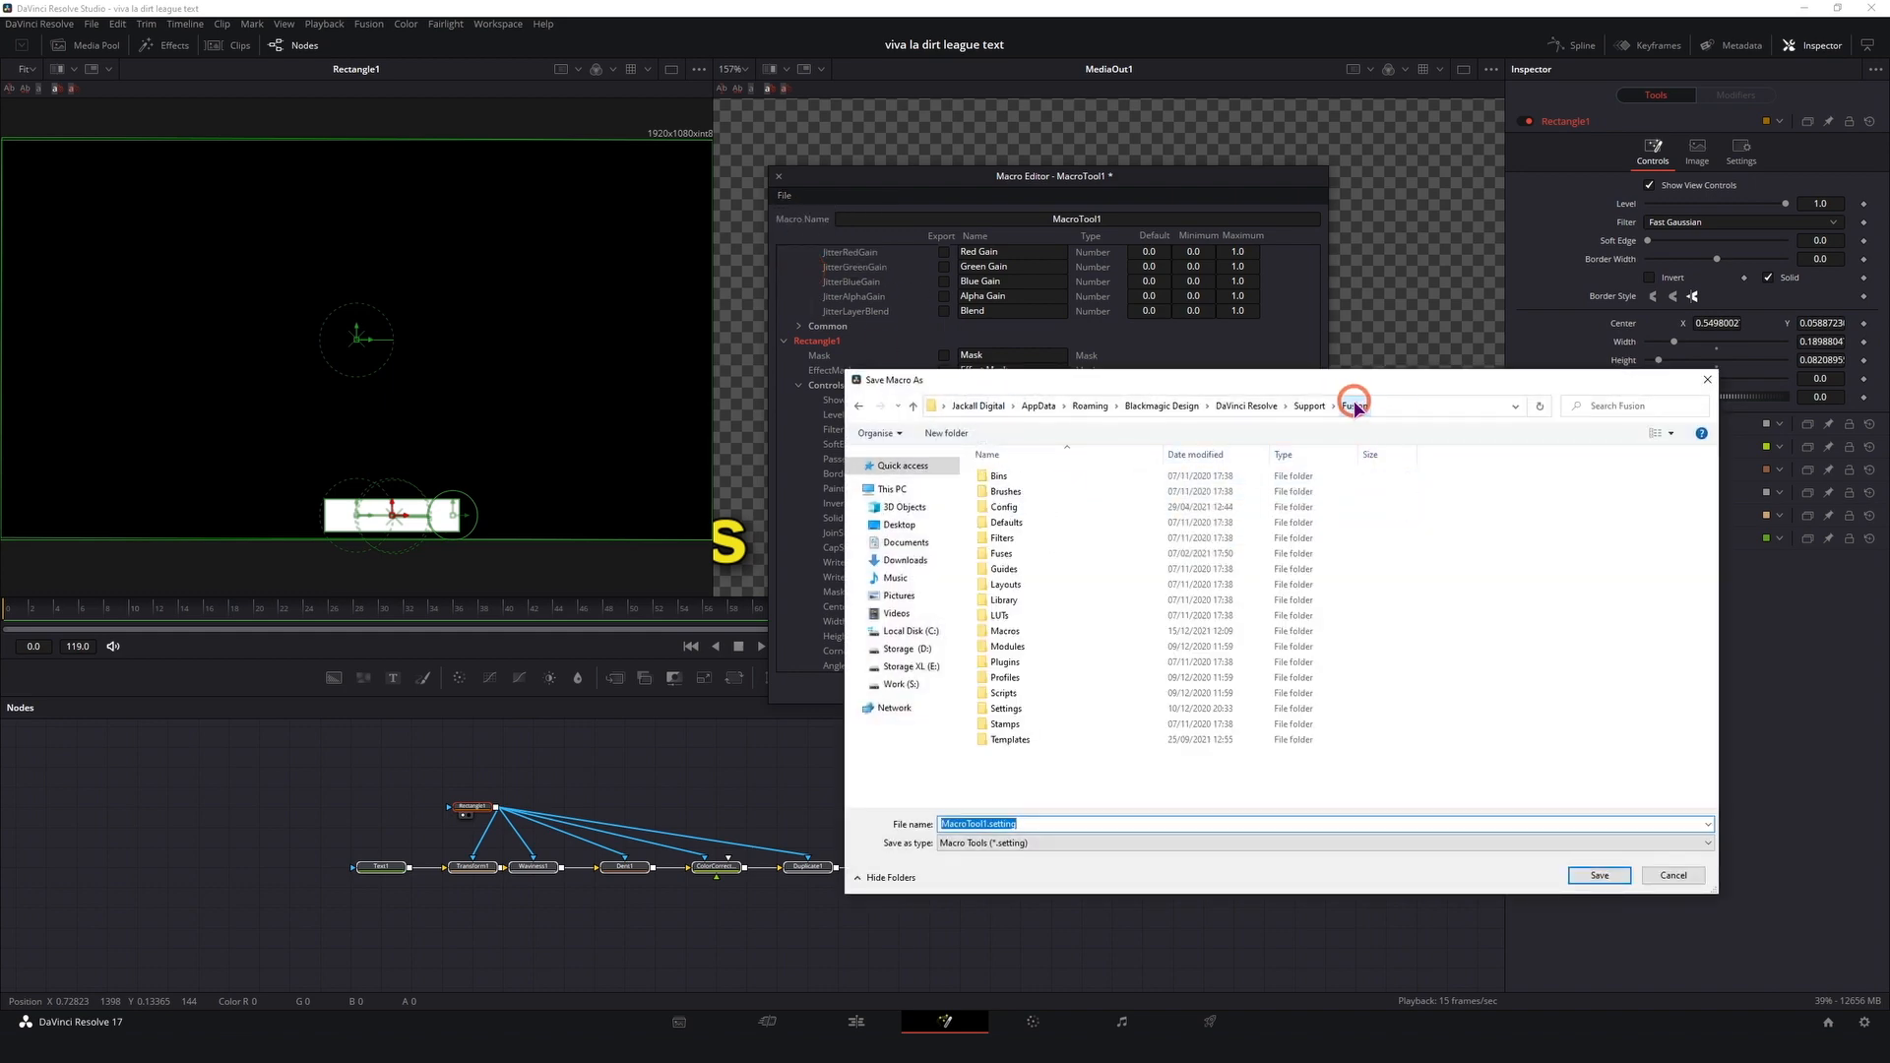
double_click(1010, 740)
left_click(1024, 472)
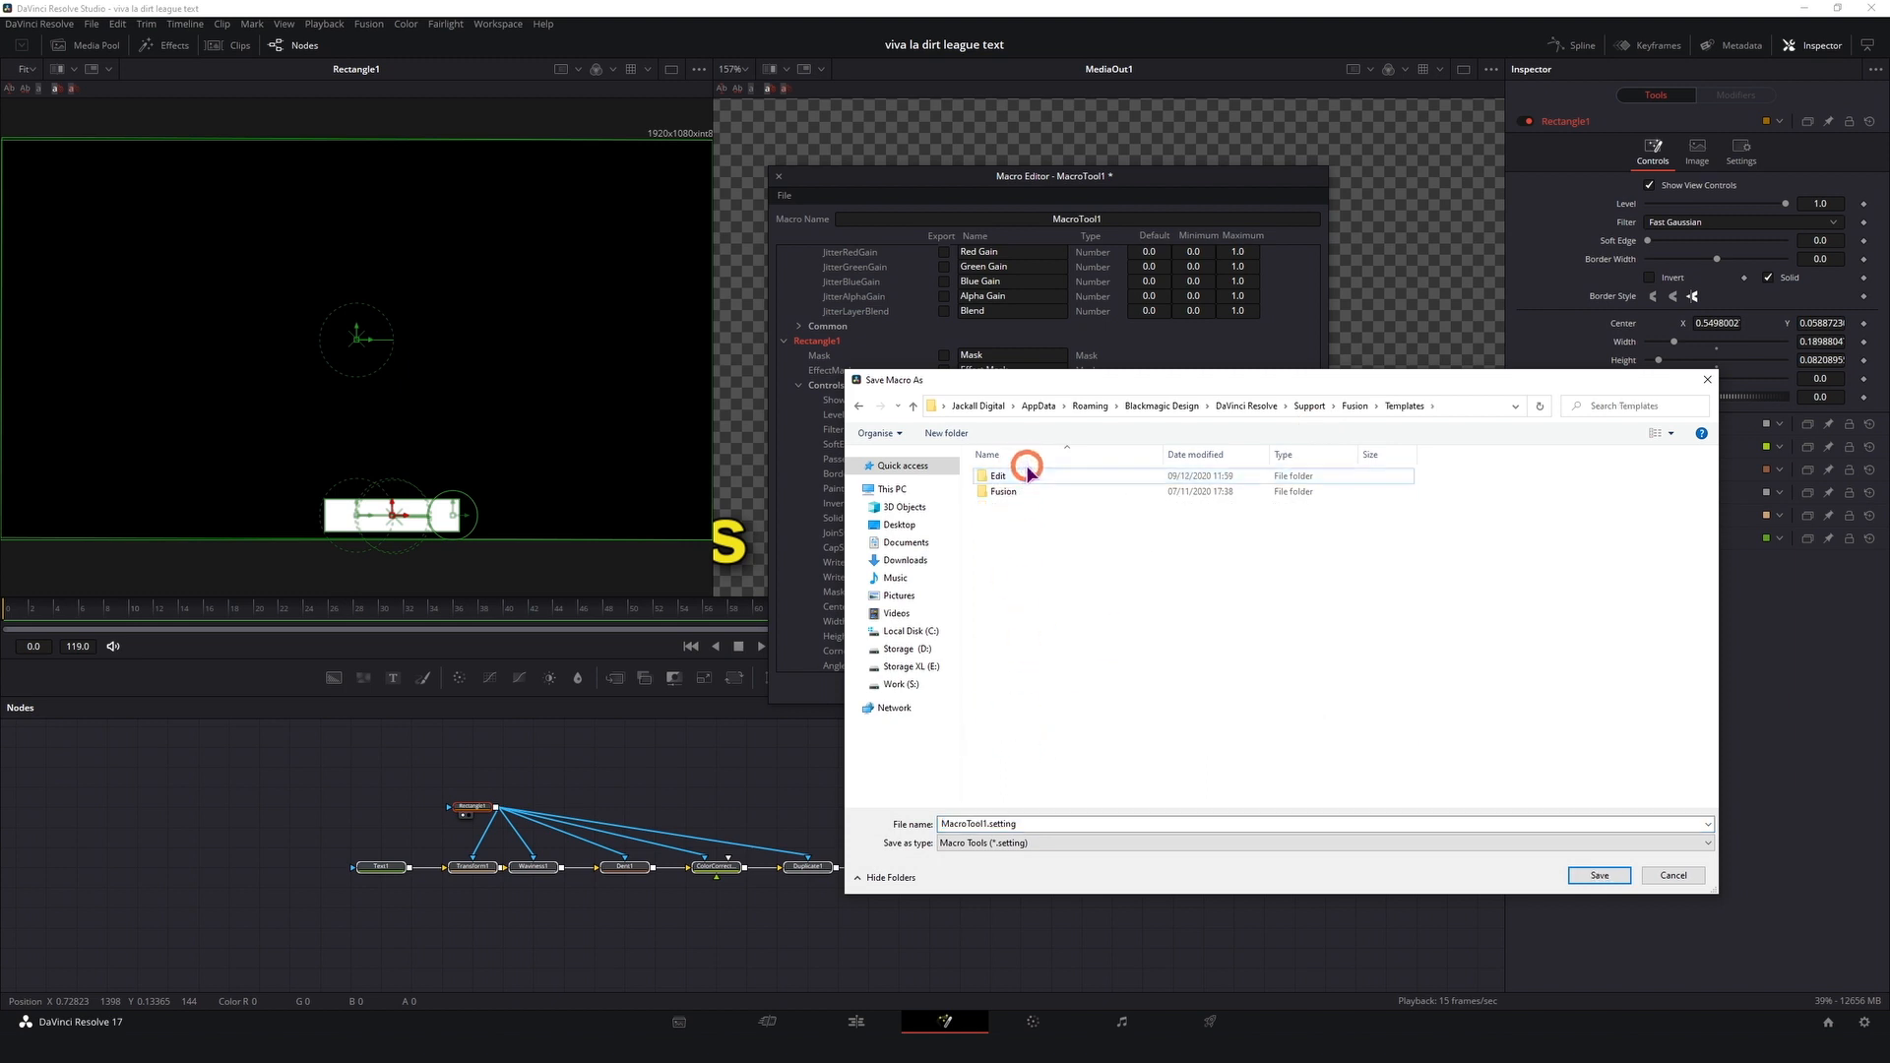
double_click(1025, 474)
left_click(1018, 509)
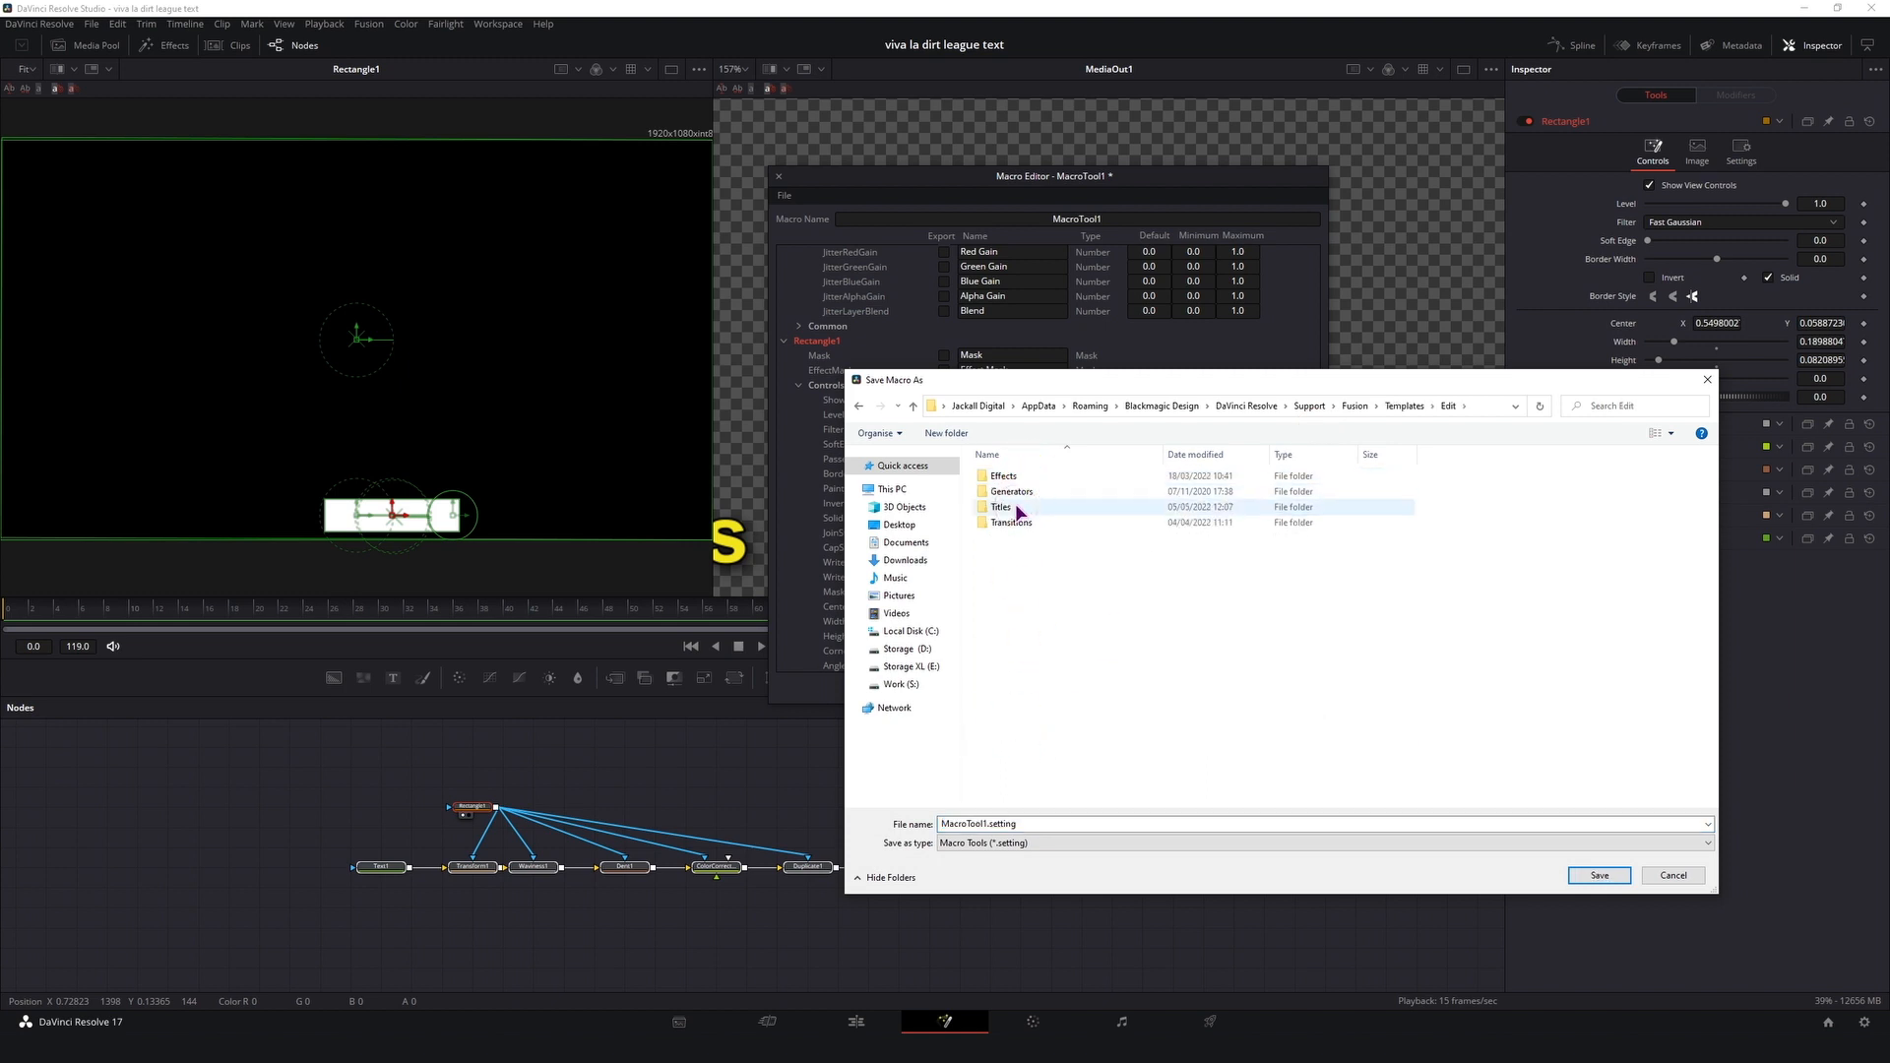
double_click(1018, 509)
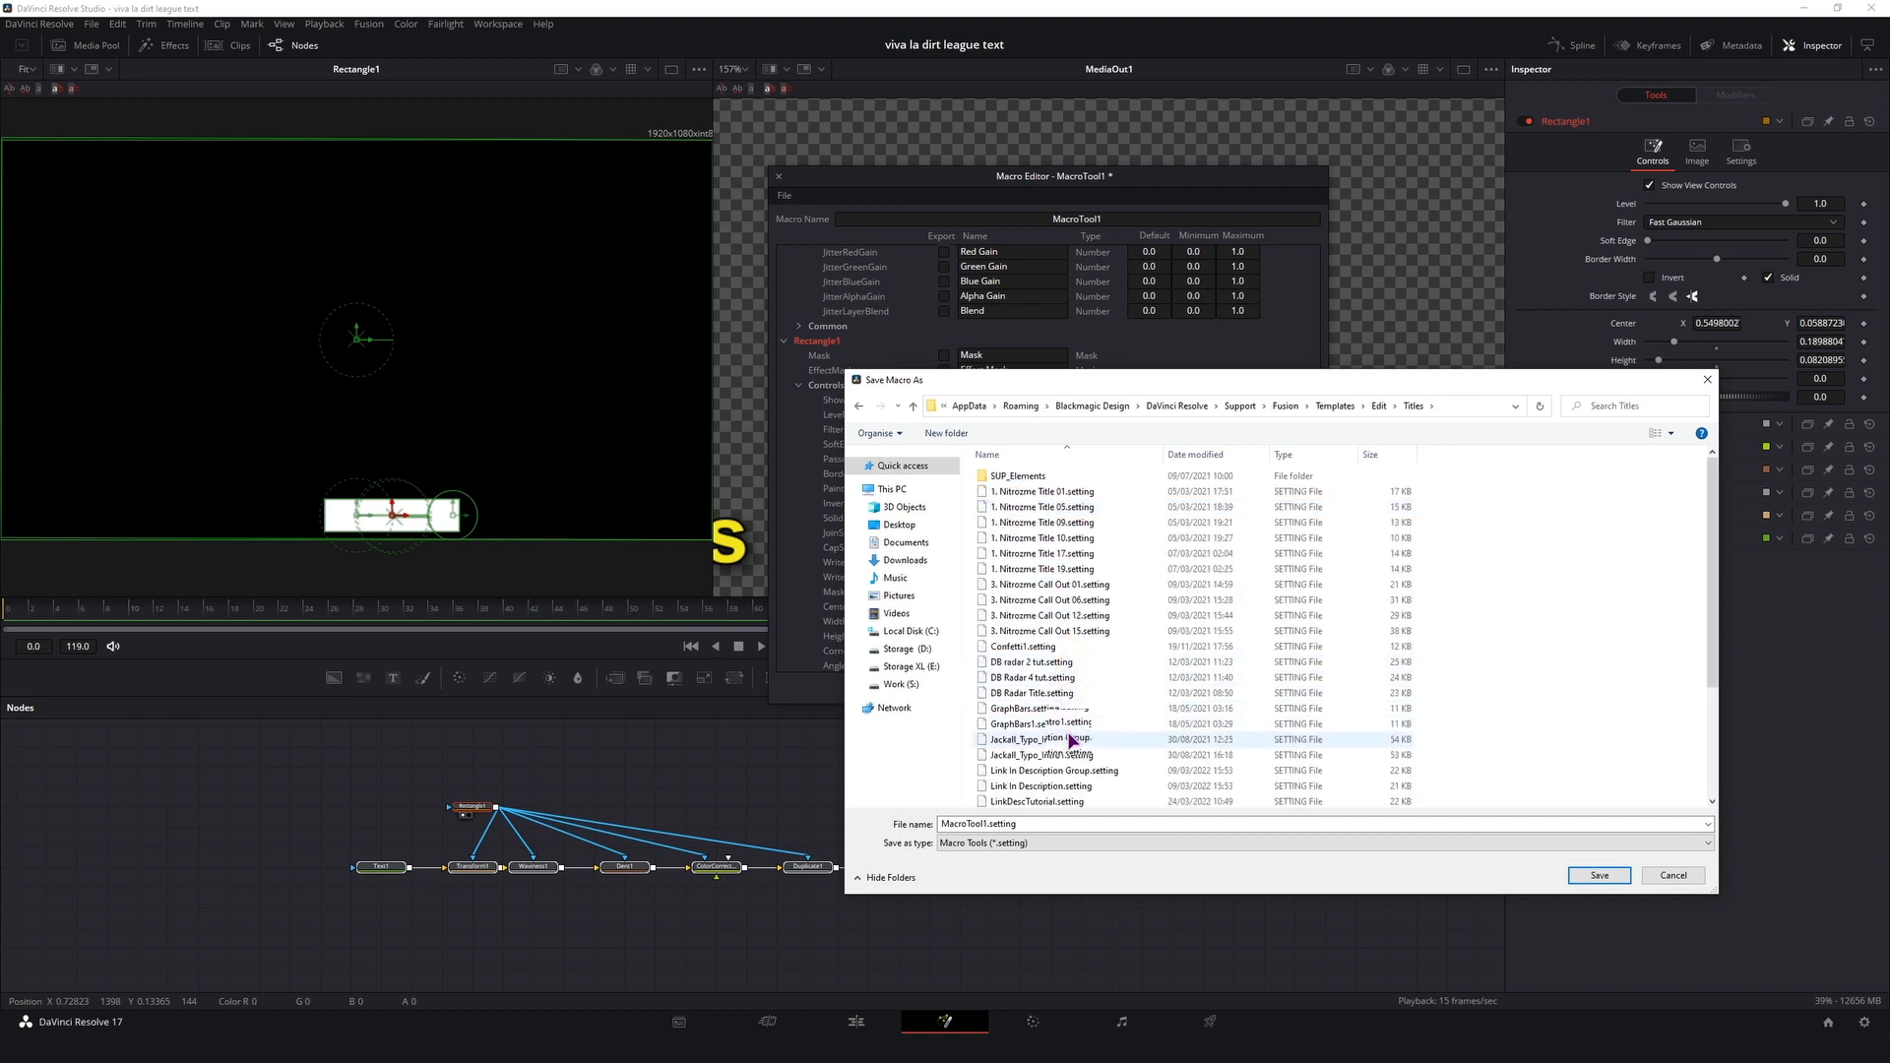
Step: Base the file name on the existing VivaLaText1 file and save the macro as VivaLaTextTutu.setting
scroll(1073, 730, "down", 11)
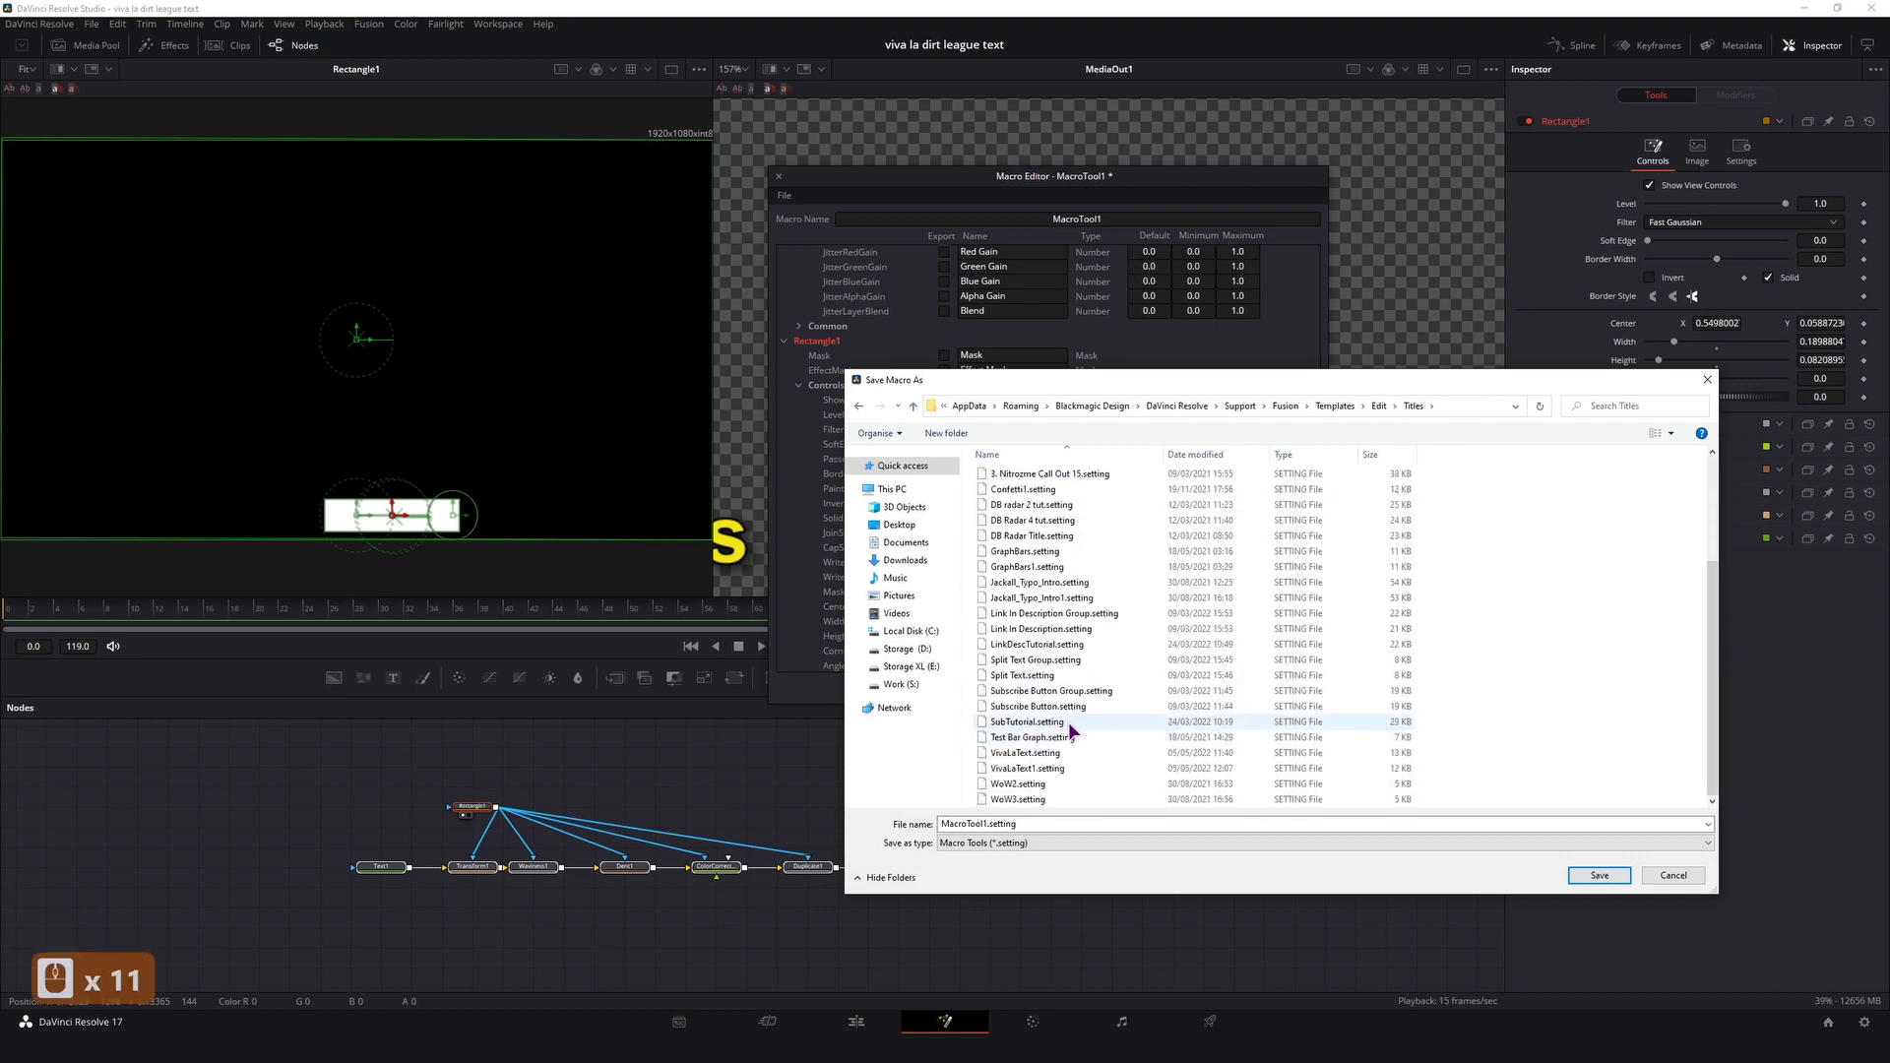
left_click(1031, 769)
left_click(986, 824)
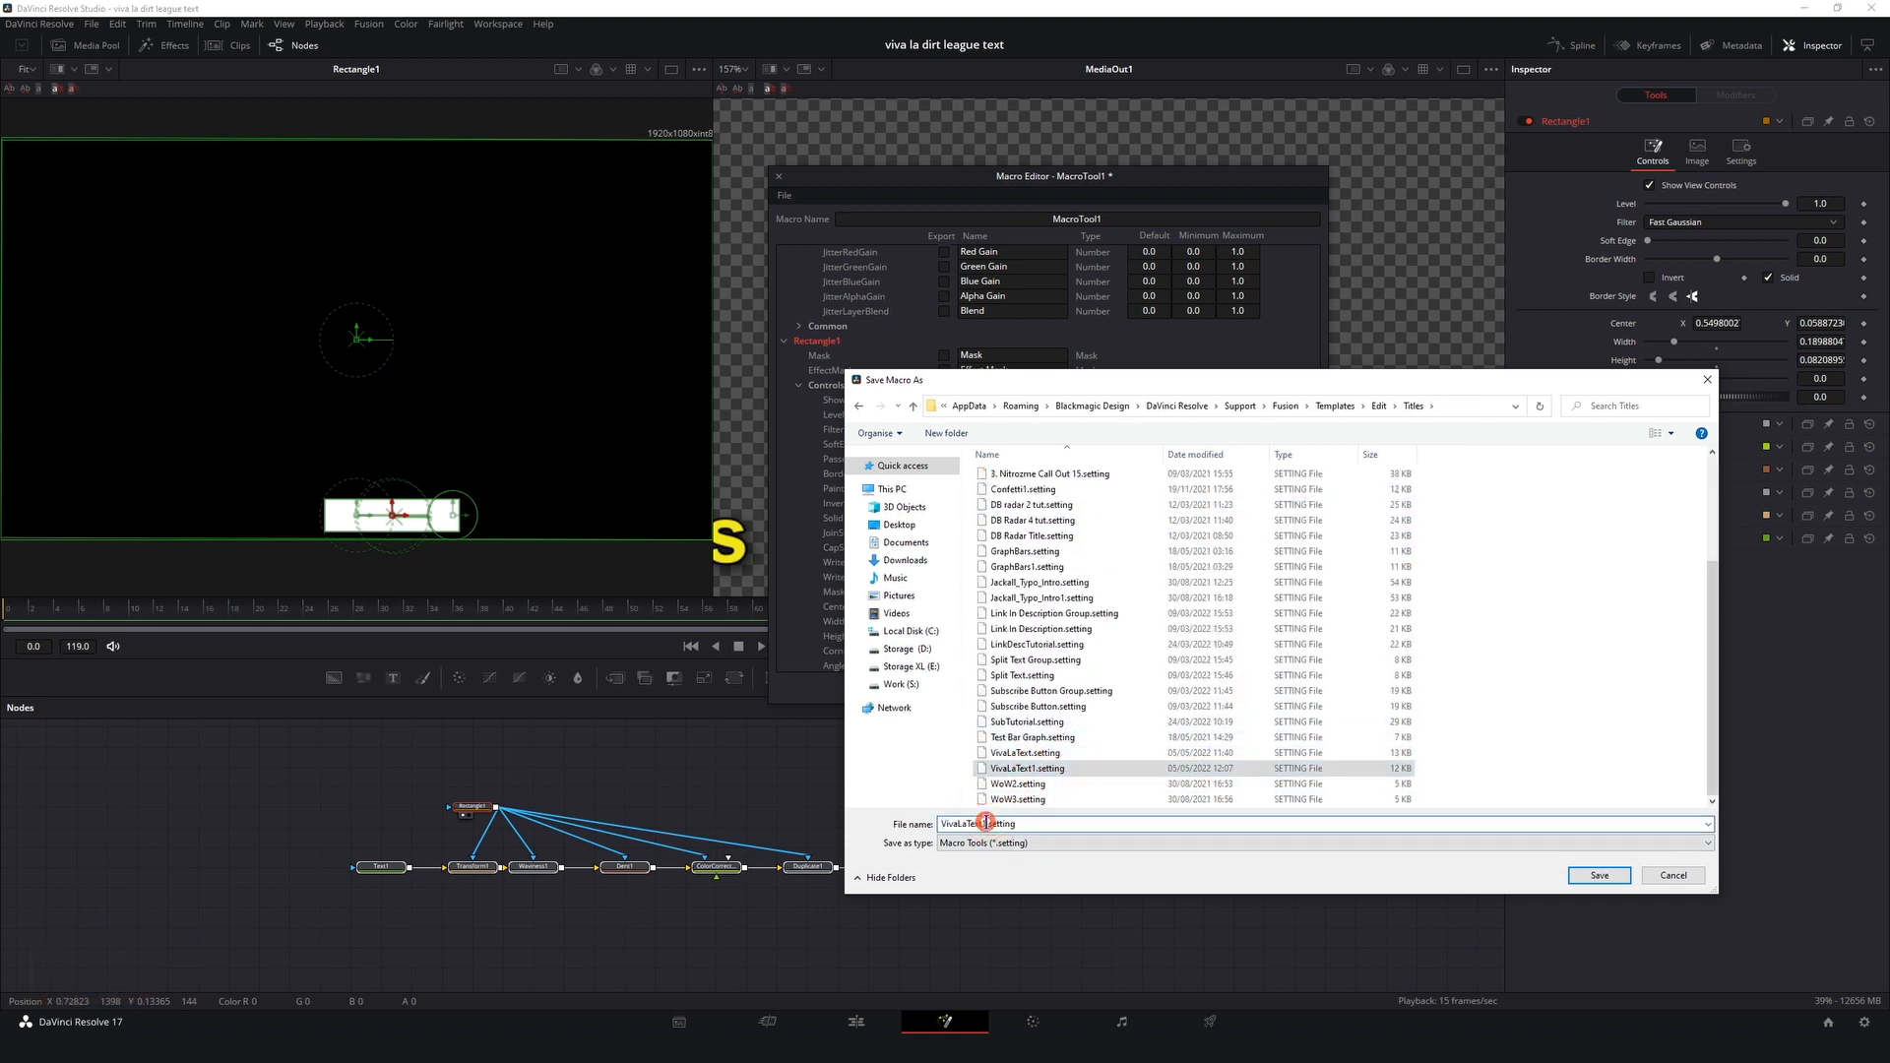
key("BackSpace")
type("Tutu")
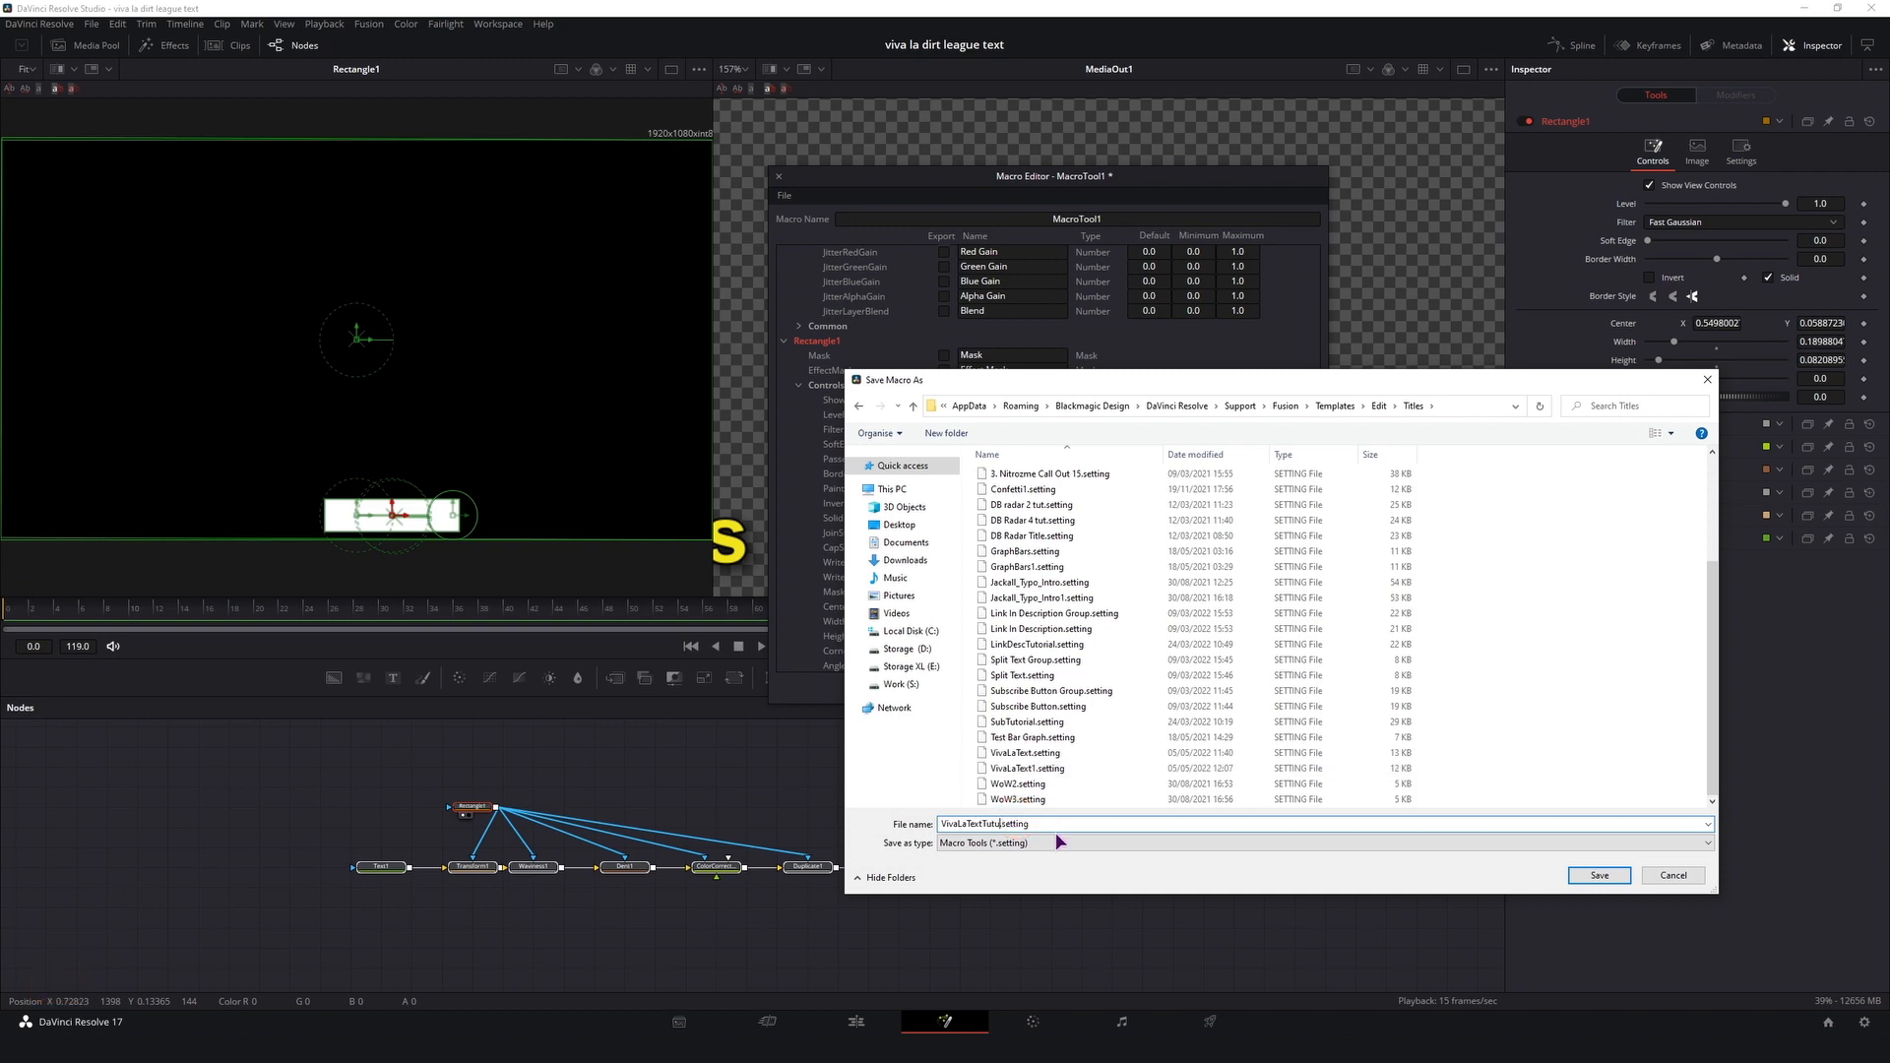
left_click(1600, 875)
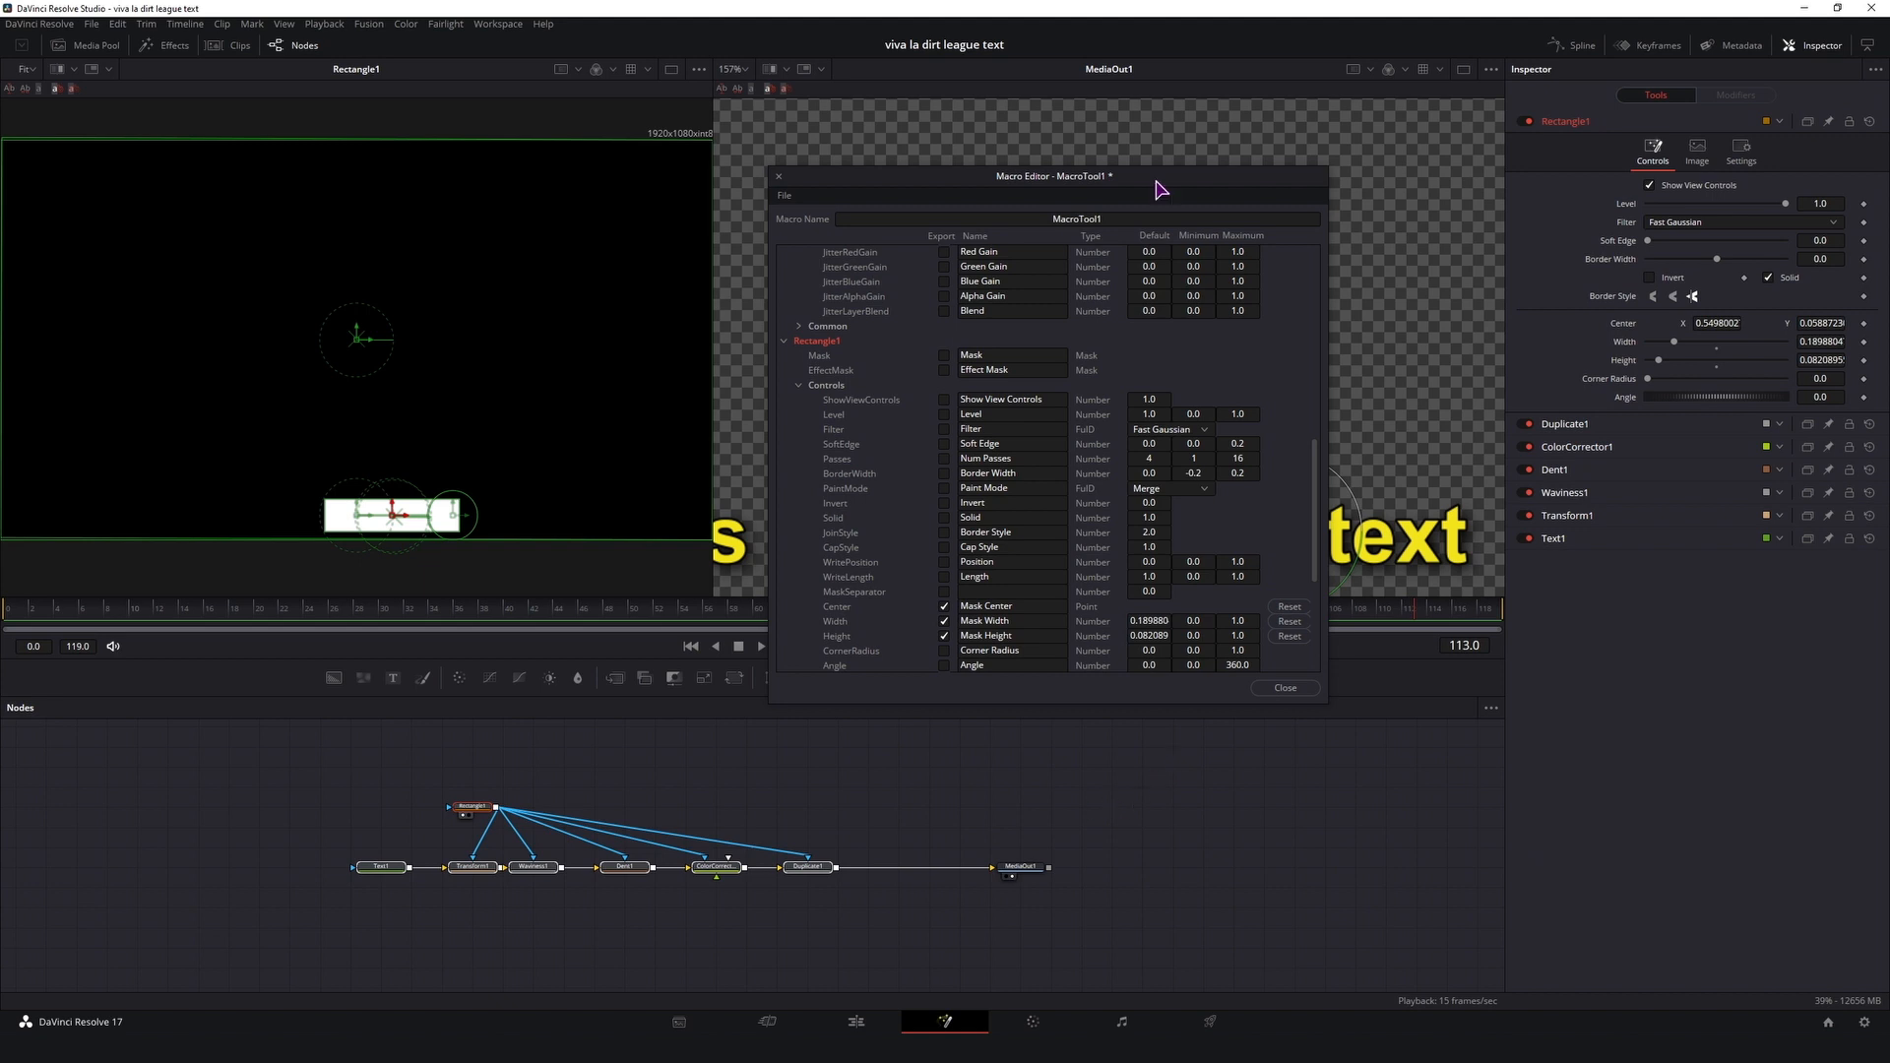
Step: Close the Macro Editor and switch to the Edit page
left_click_drag(1162, 190, 943, 345)
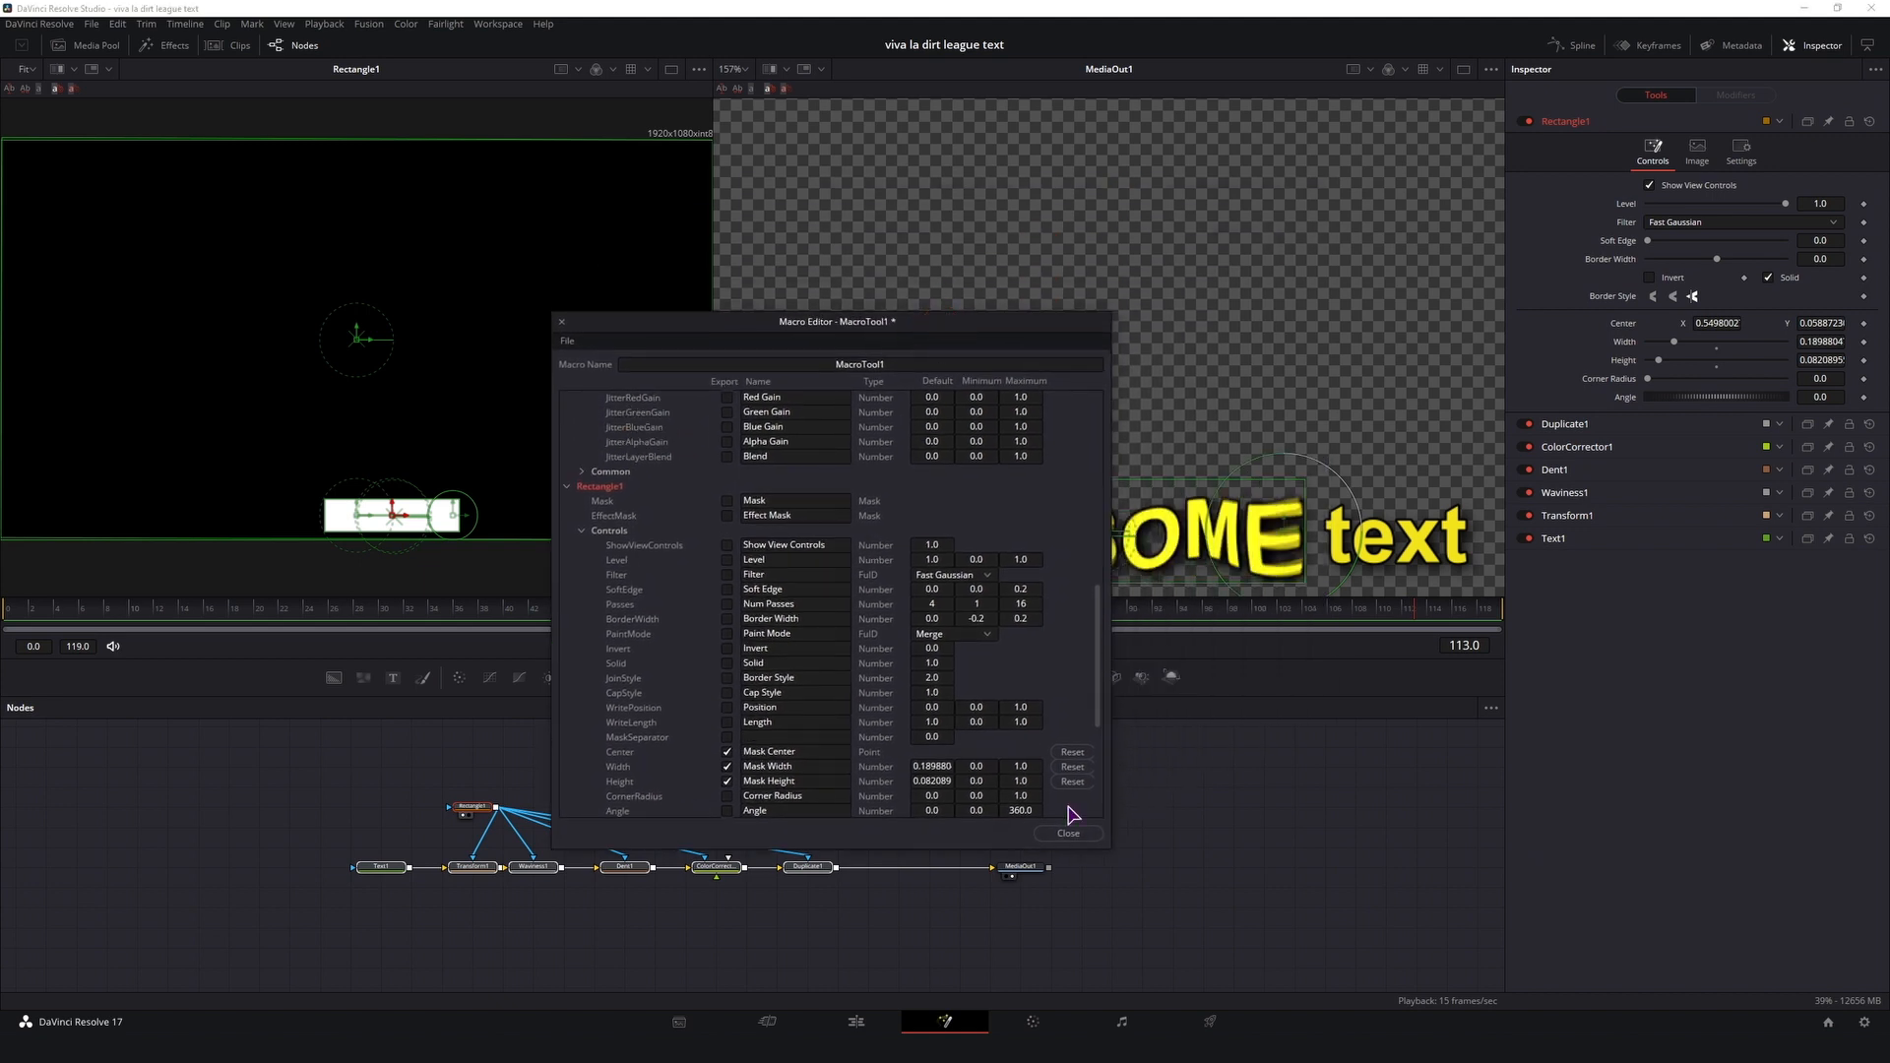
left_click(1073, 835)
left_click(859, 1021)
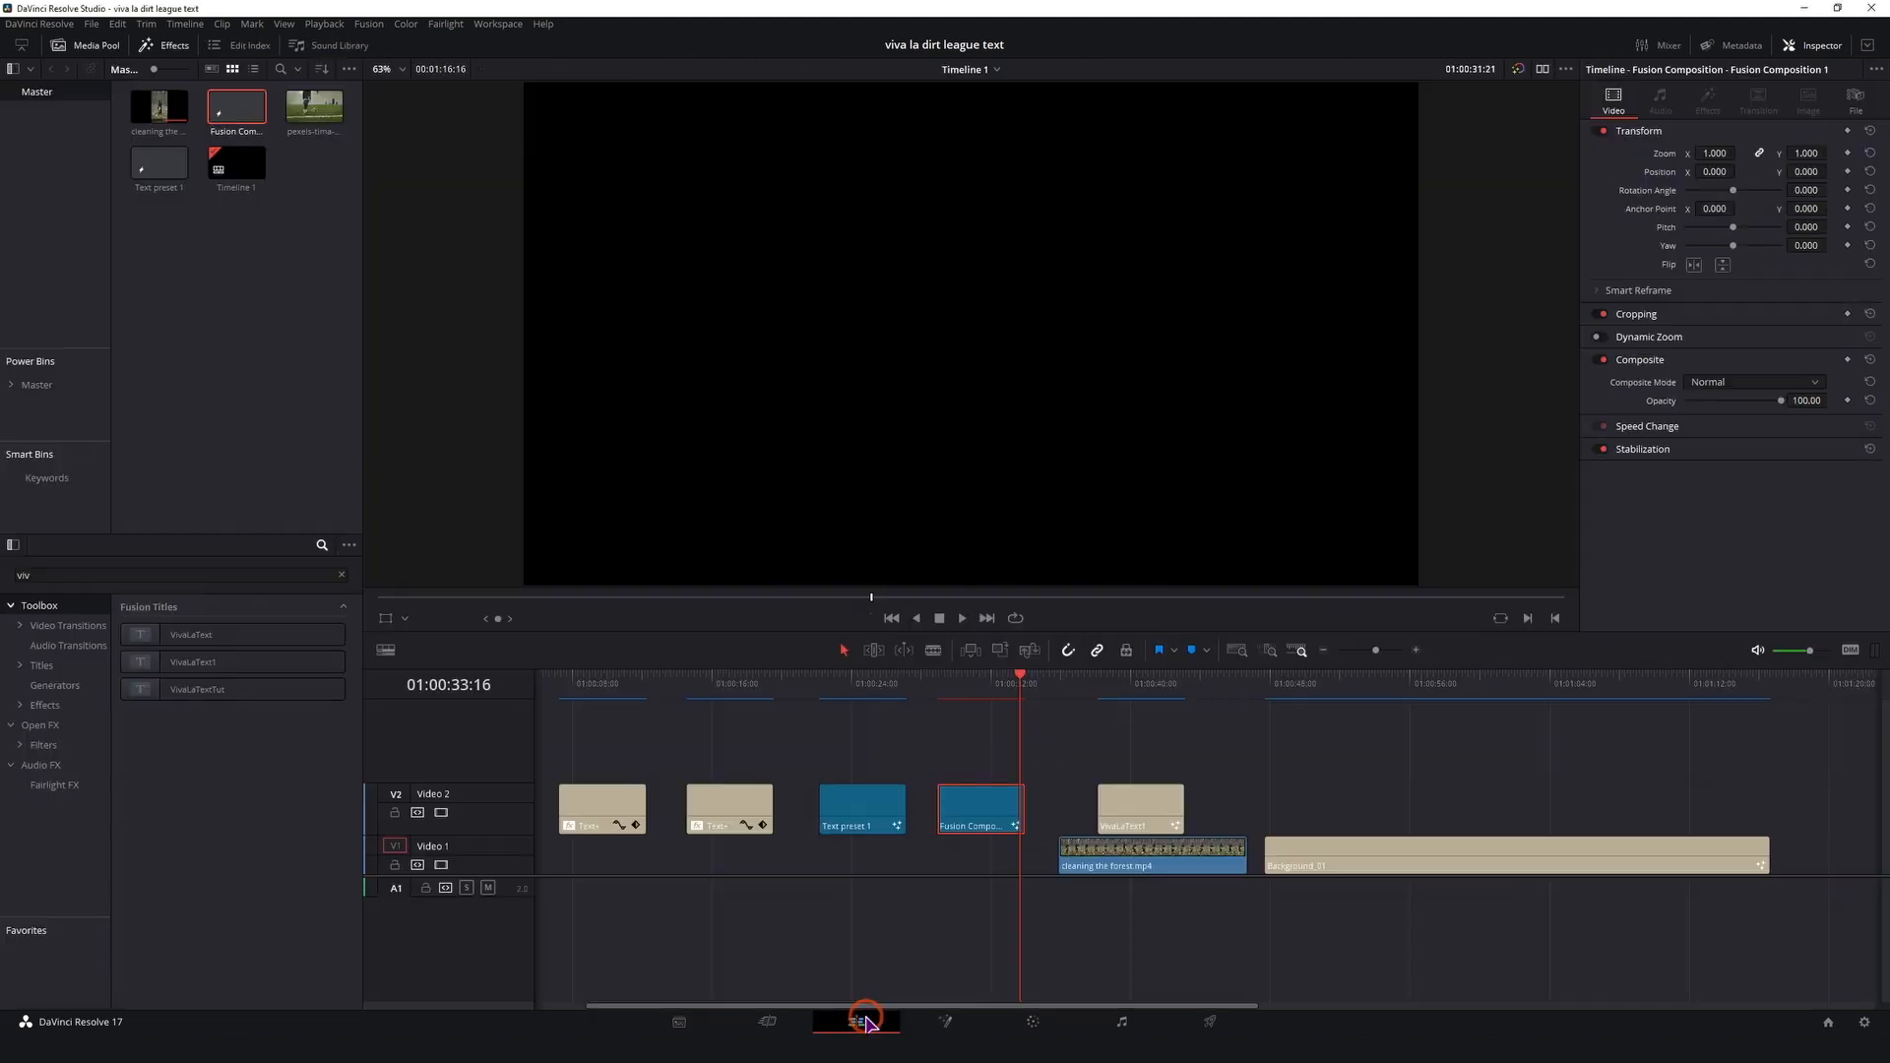
Step: Move the VivaLaText1 title on Video 2 away from the forest clip to above the Background_01 clip
scroll(1215, 920, "right", 3)
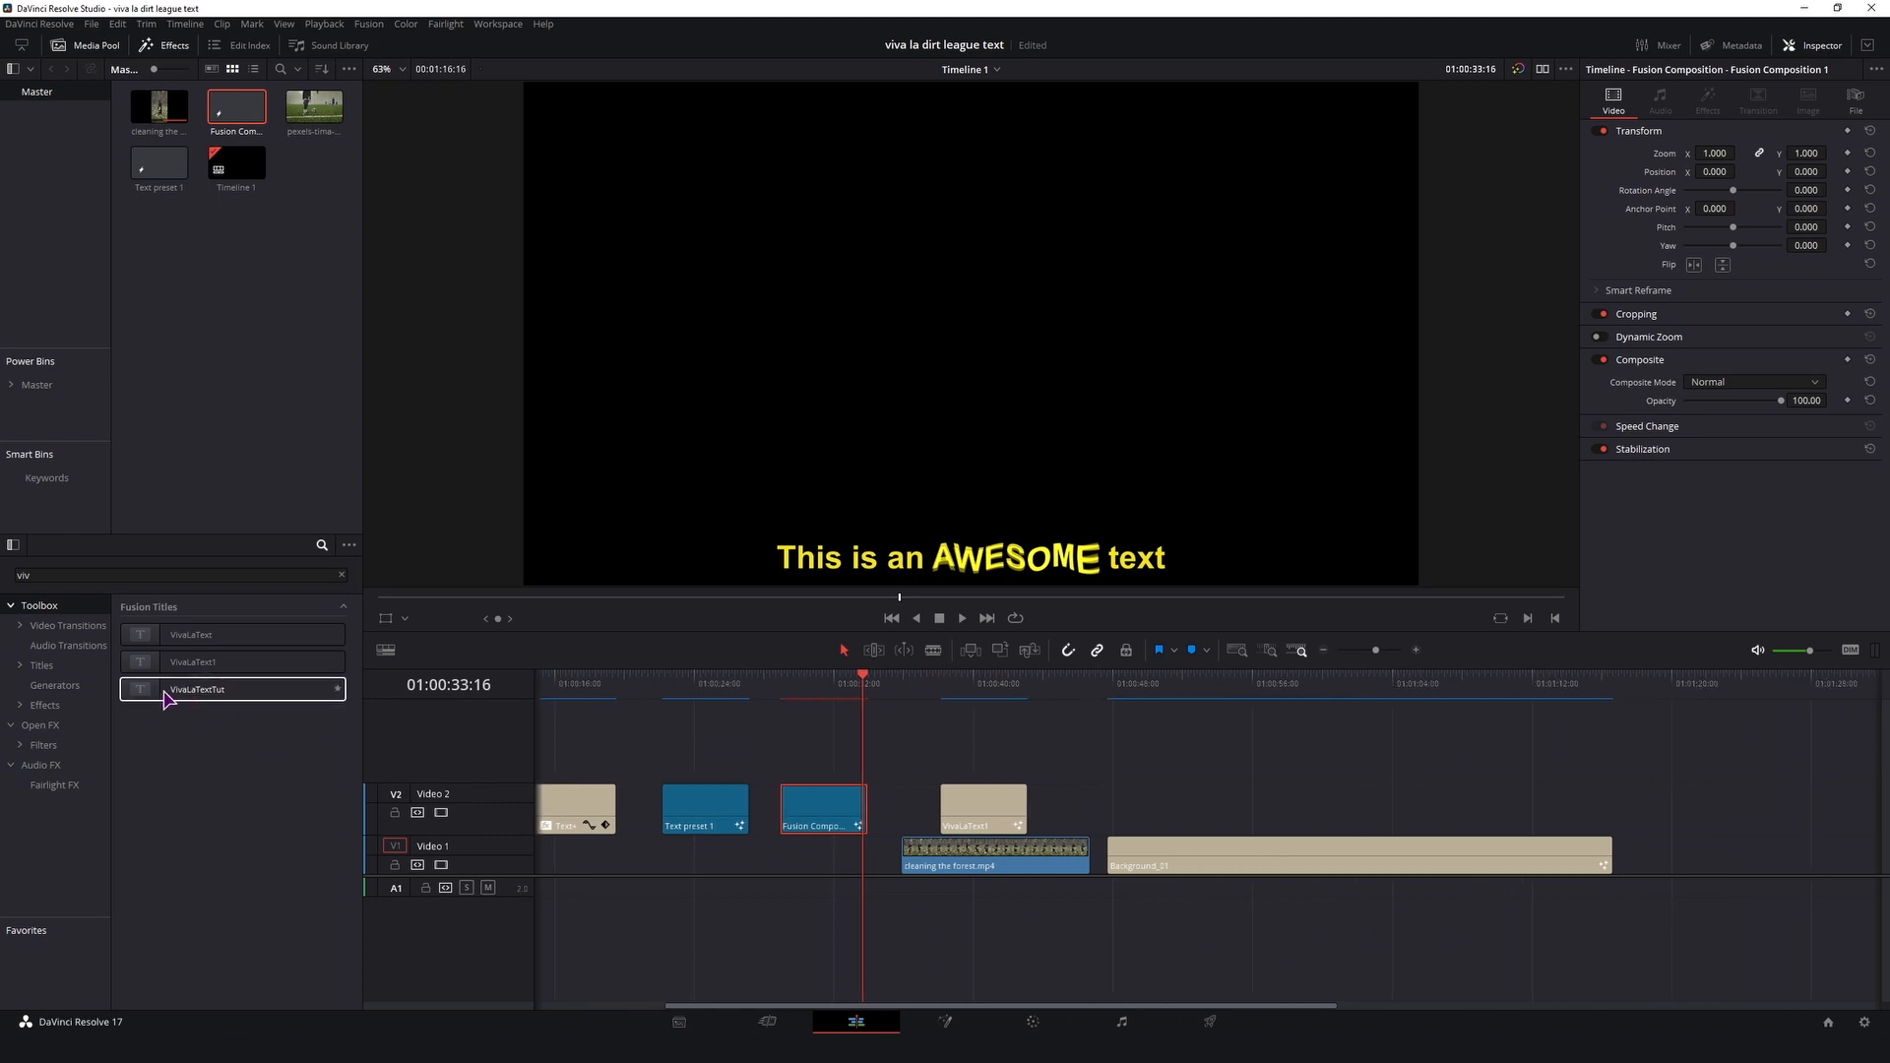
scroll(1587, 799, "right", 2)
scroll(1587, 800, "right", 1)
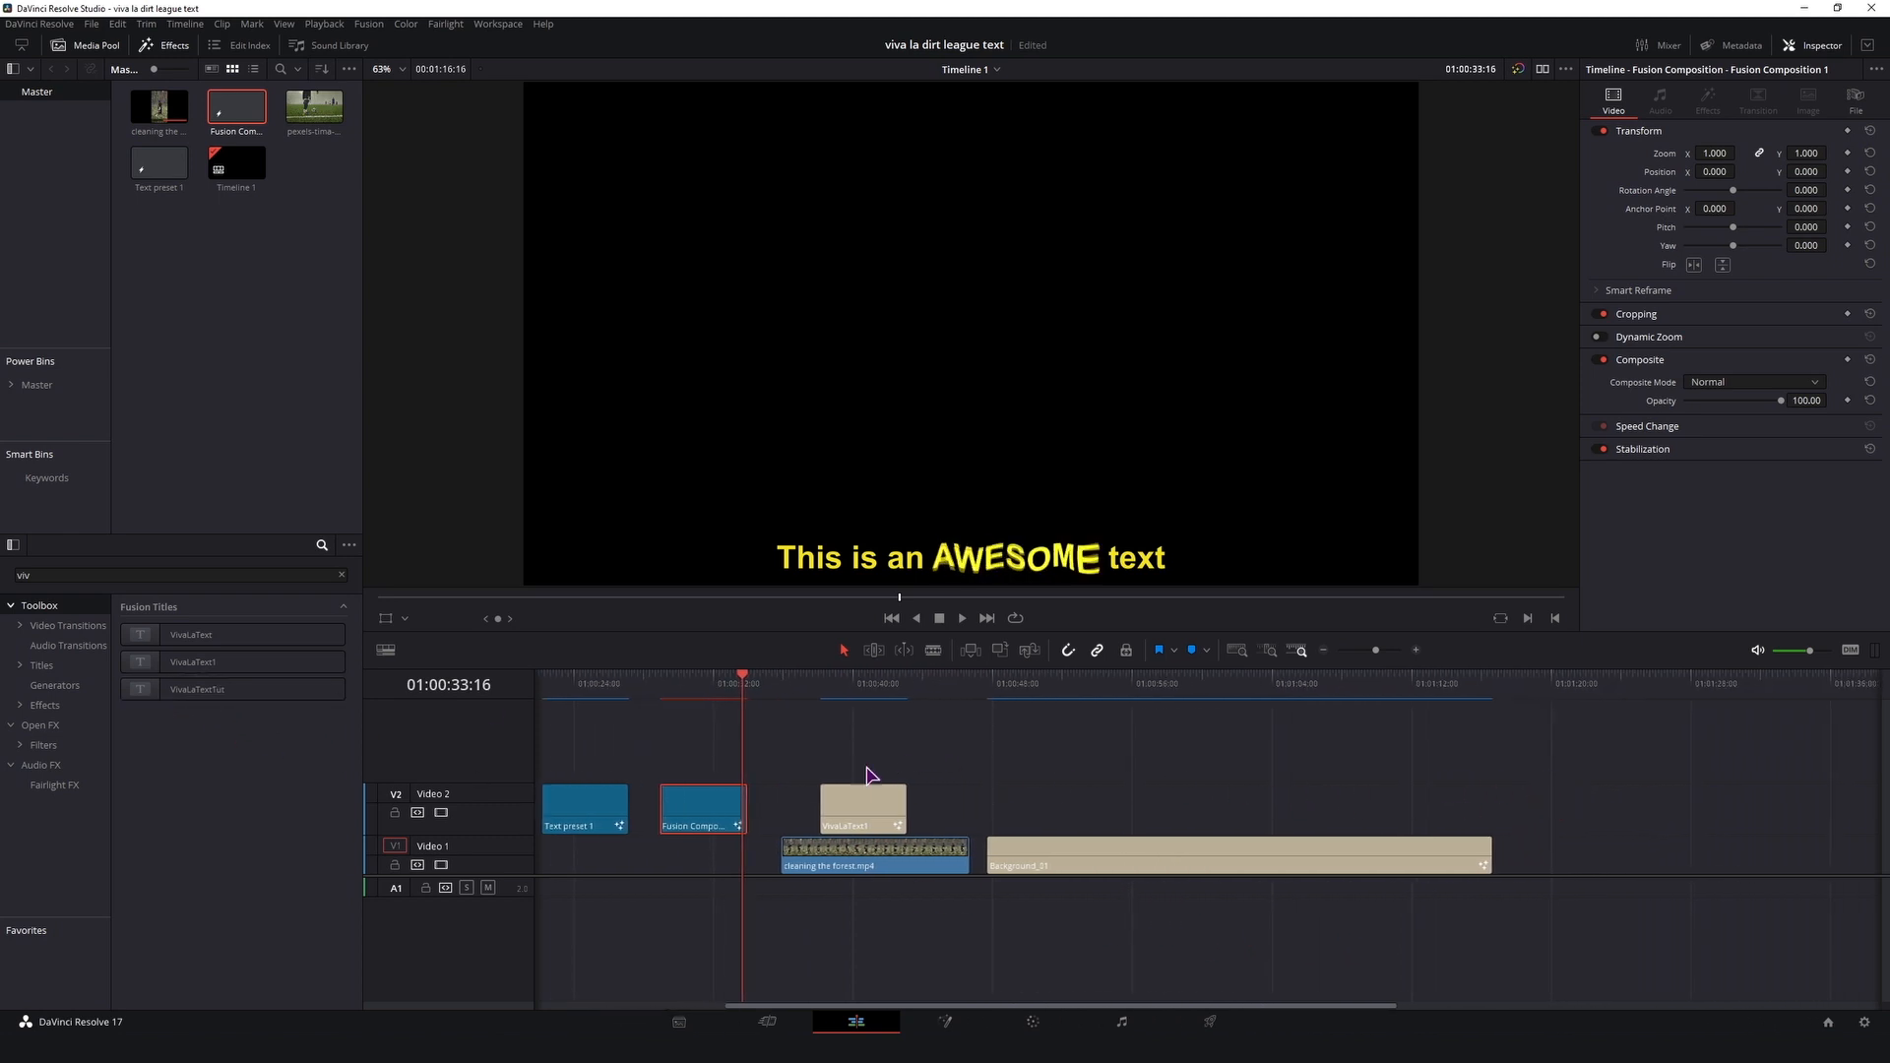
left_click_drag(856, 814, 1226, 814)
Step: Place the VivaLaTextTut title on Video 2 above the cleaning the forest clip and play it back
left_click_drag(192, 690, 832, 820)
left_click(825, 678)
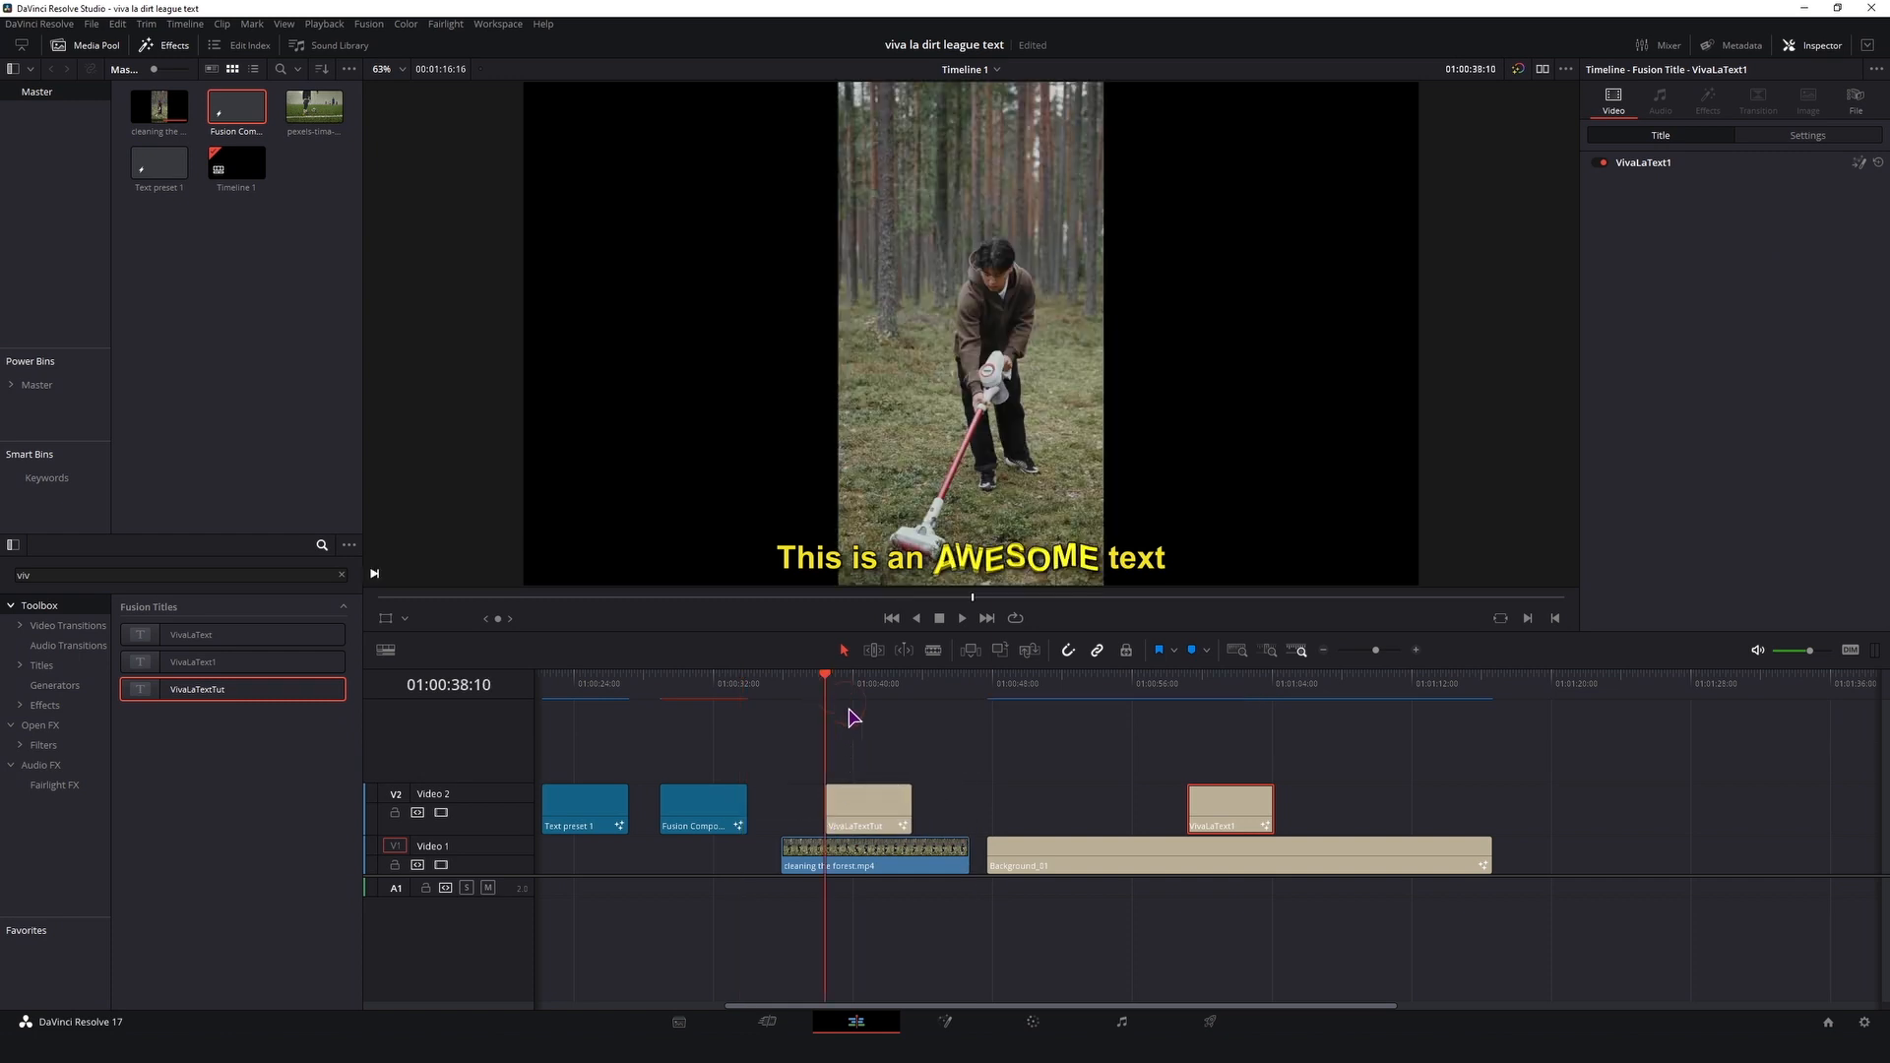
key("space")
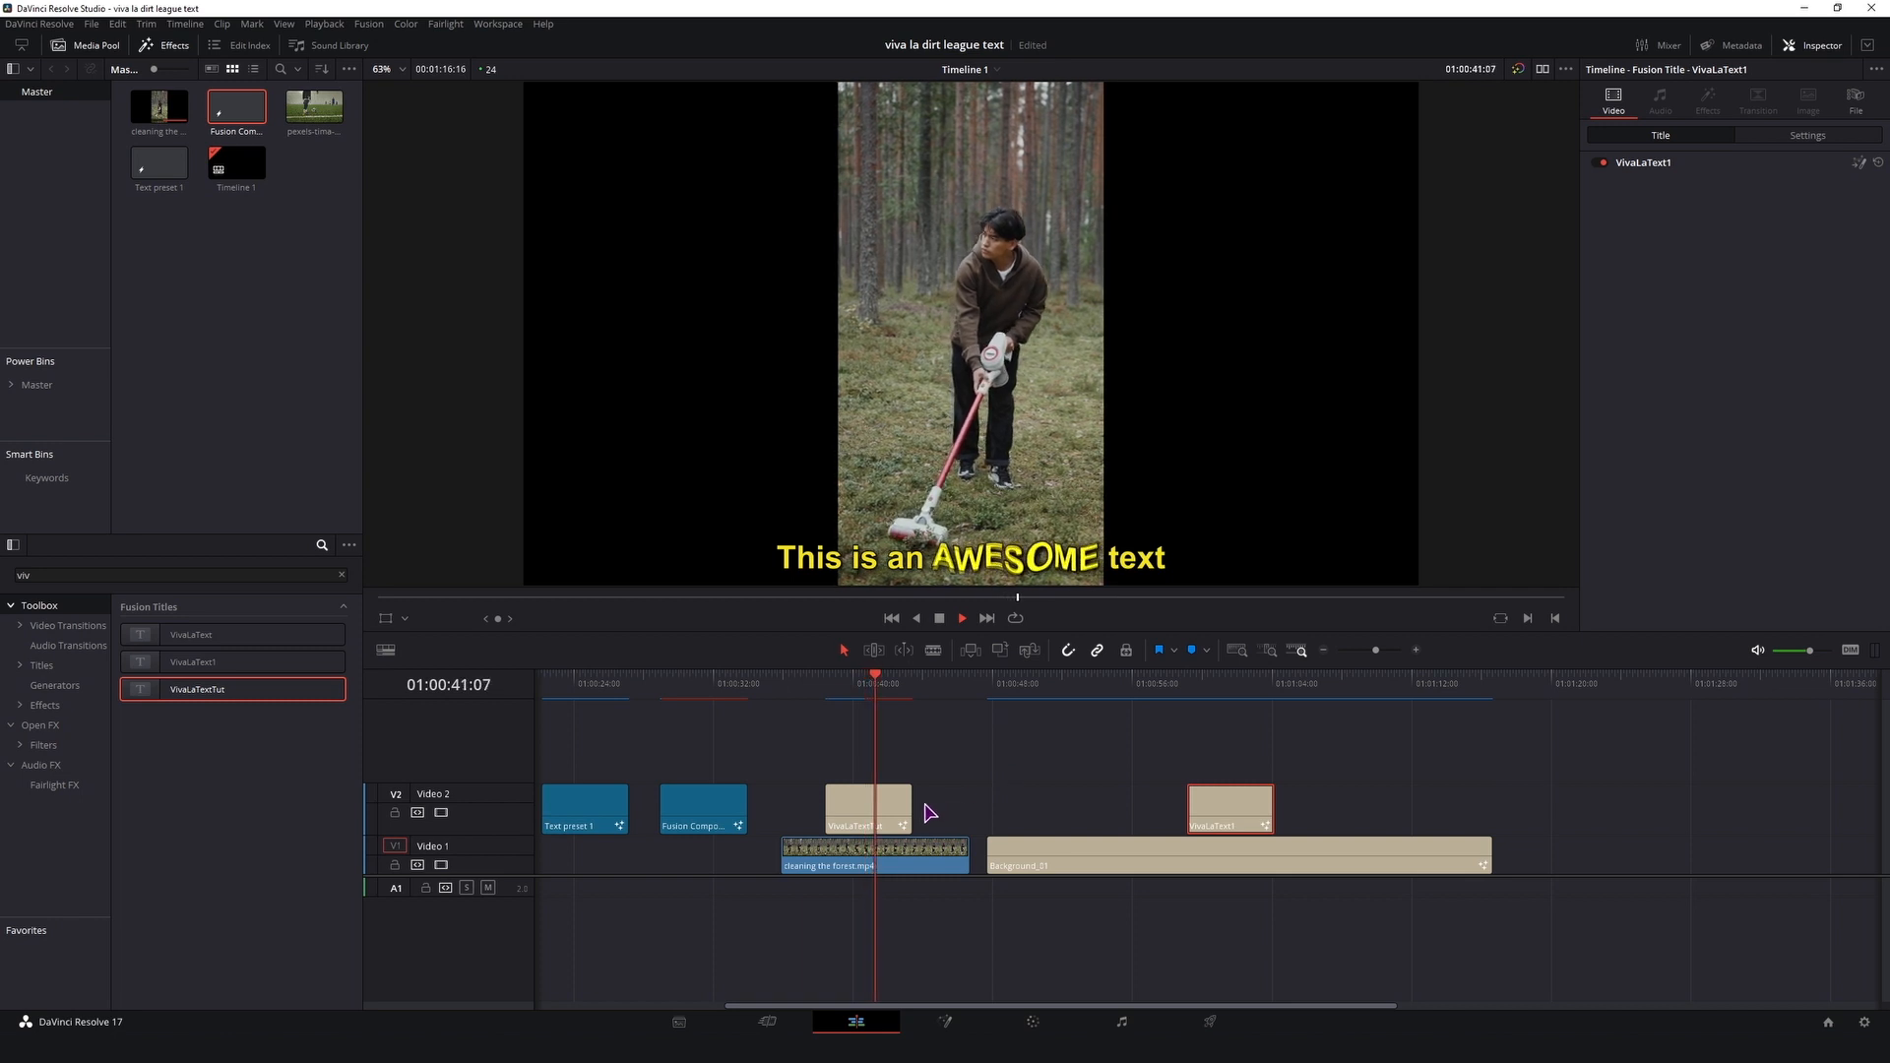
key("space")
Step: Change the VivaLaTextTut title's text to "Cleaning duty" on two lines, with Size 0.0419 and Center Y 0.080872
left_click(872, 820)
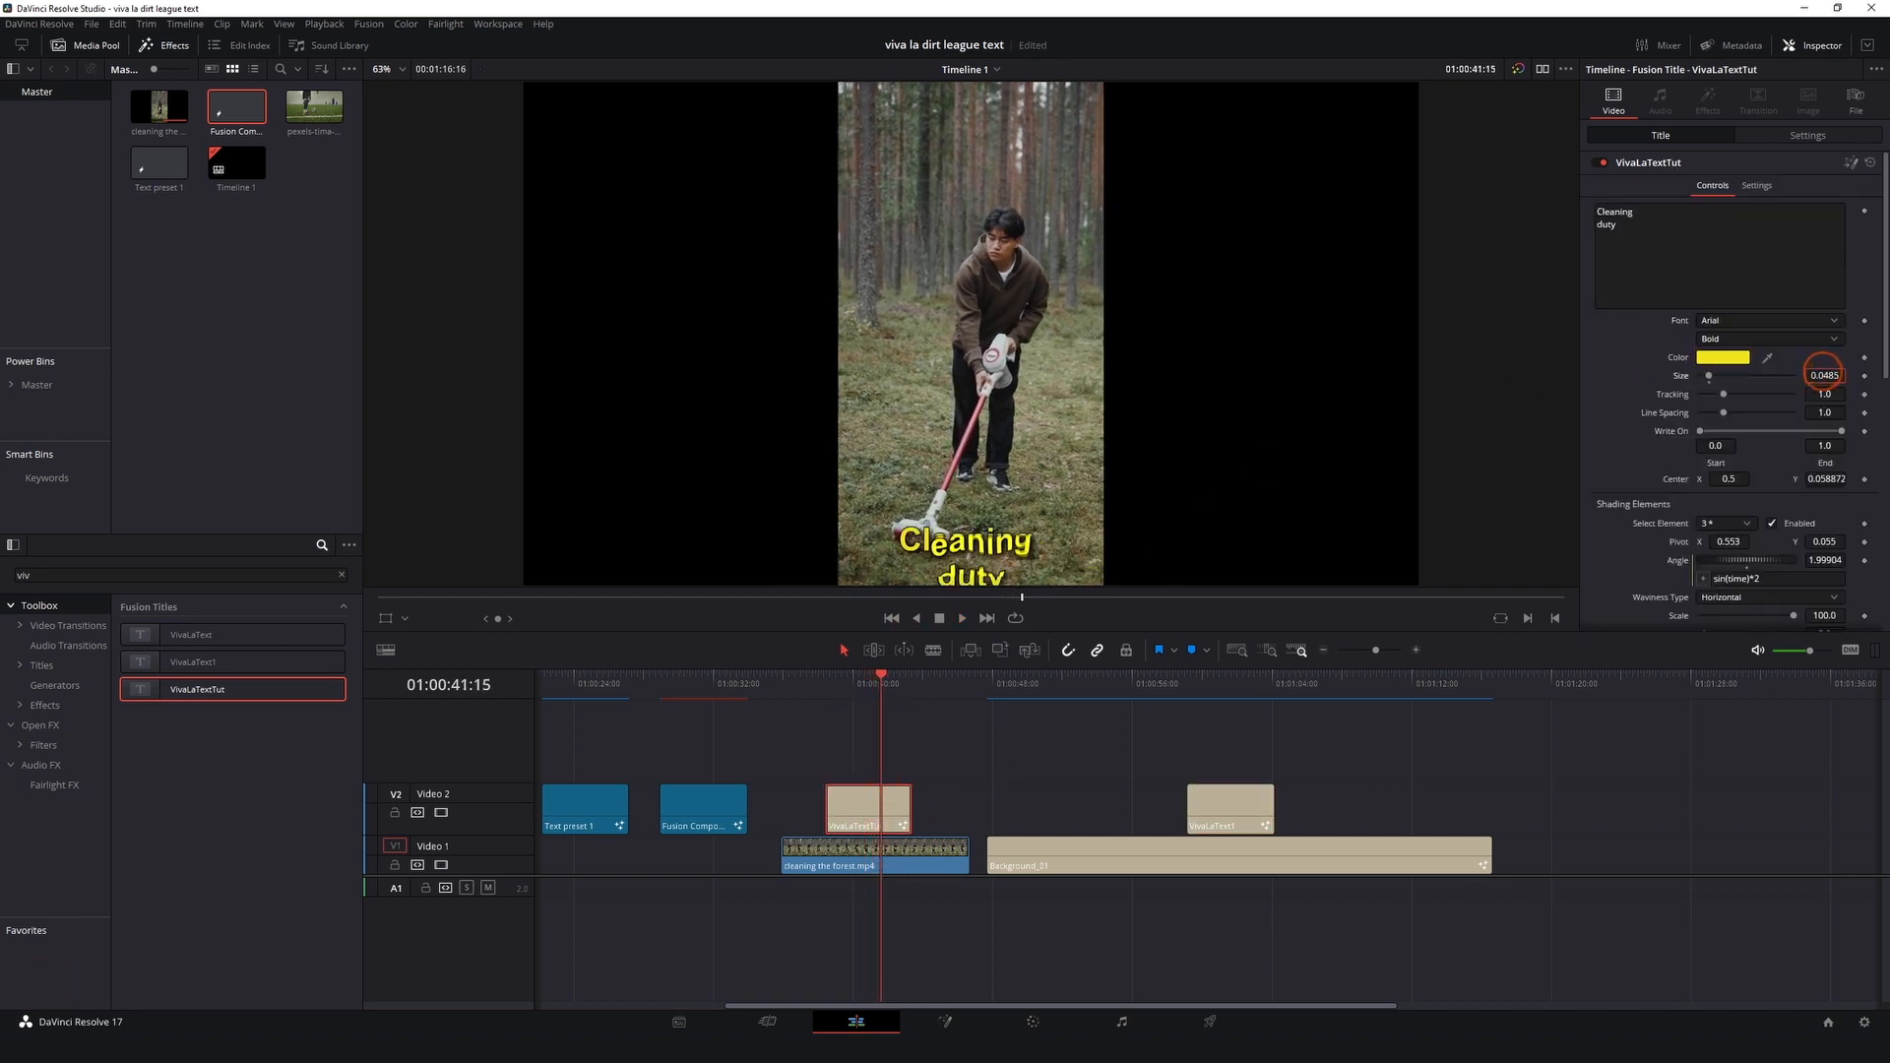
left_click_drag(1825, 376, 1806, 375)
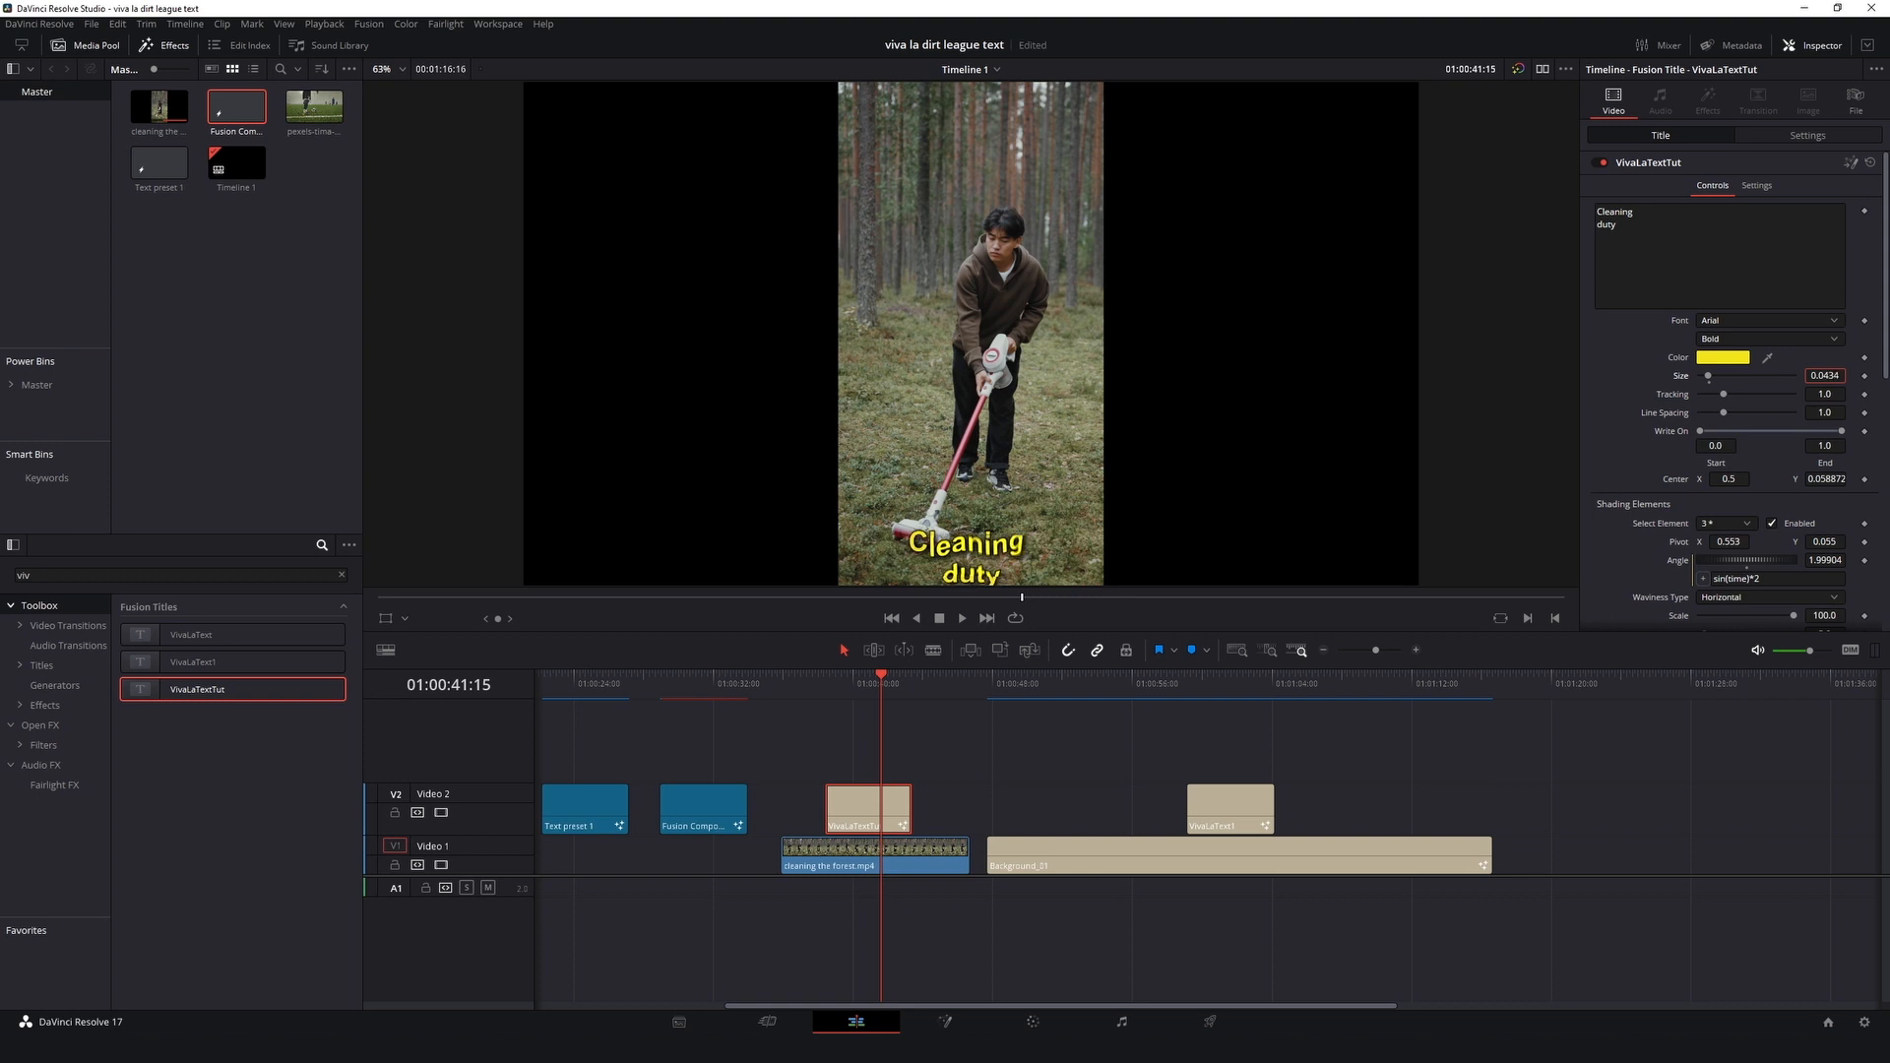
left_click_drag(1825, 479, 1798, 433)
Step: Keyframe the title's Write On End at 0.672 at 01:00:41:20 and 1.0 at 01:00:42:05, and preview the reveal
left_click(1864, 432)
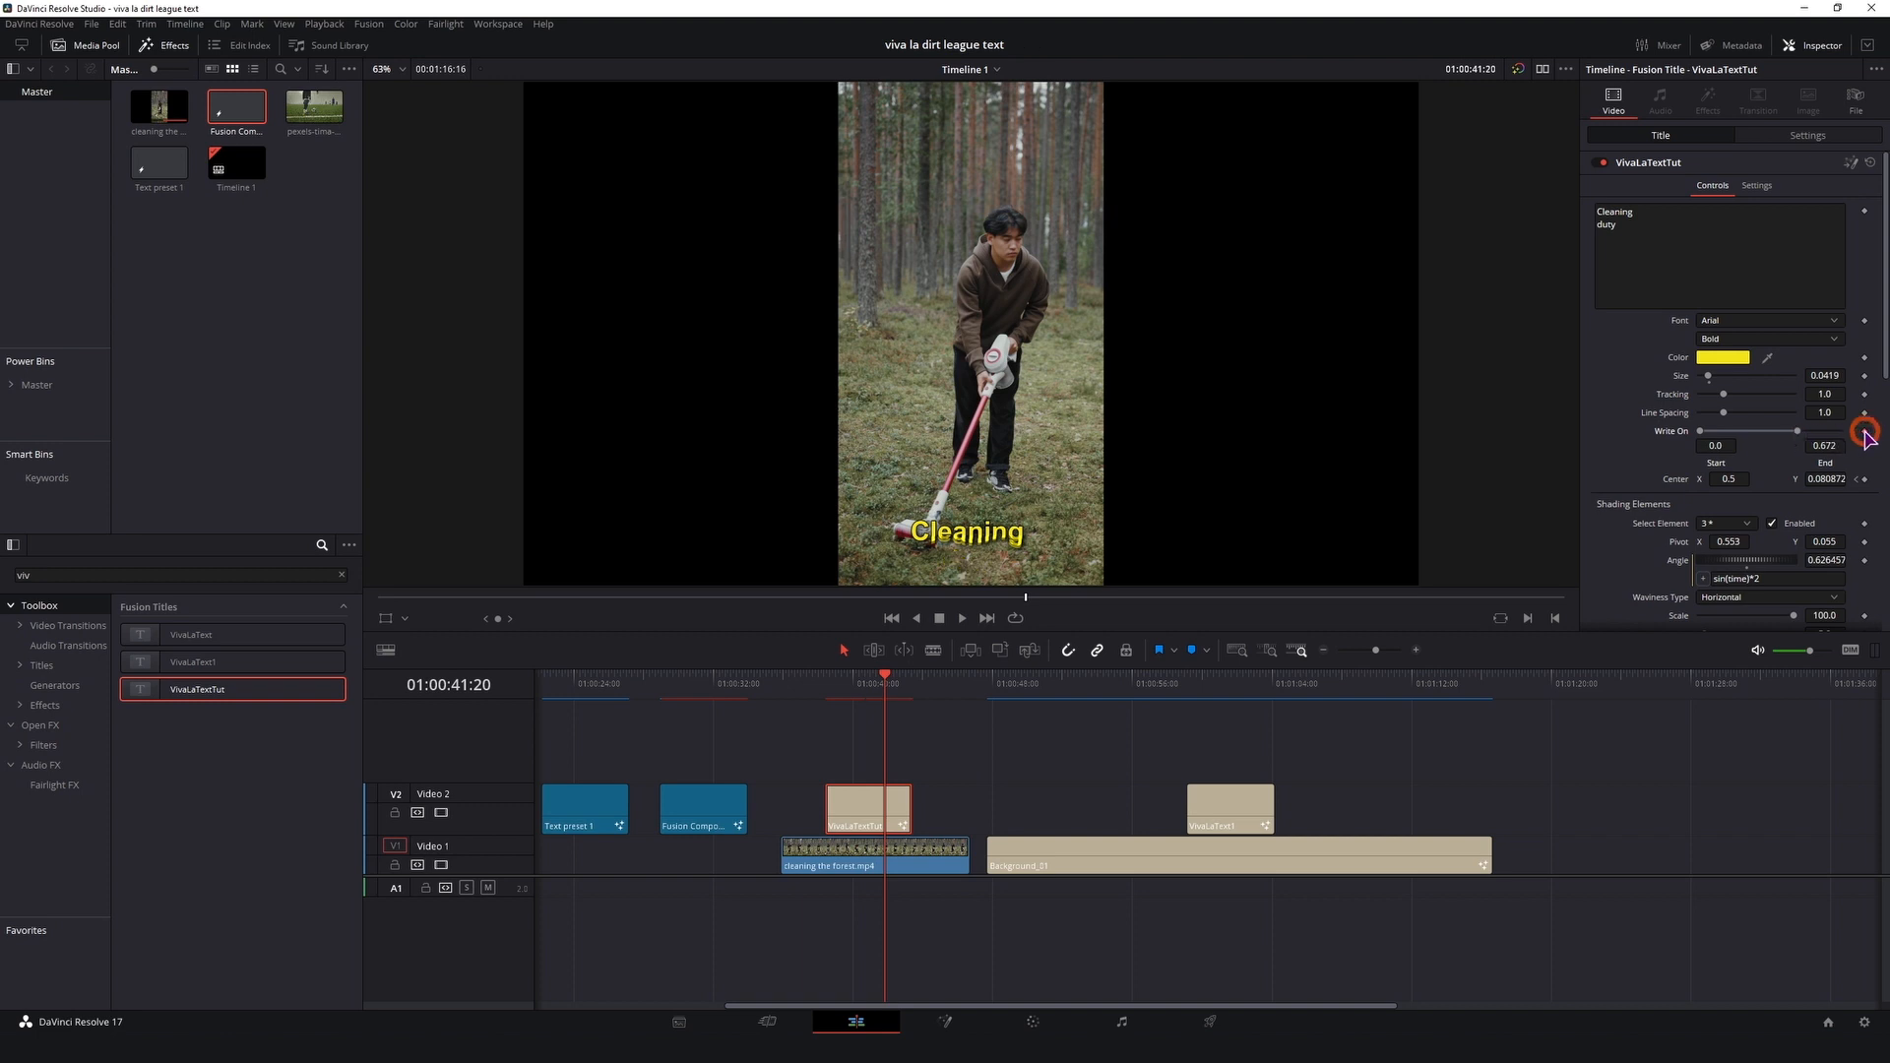
left_click(892, 689)
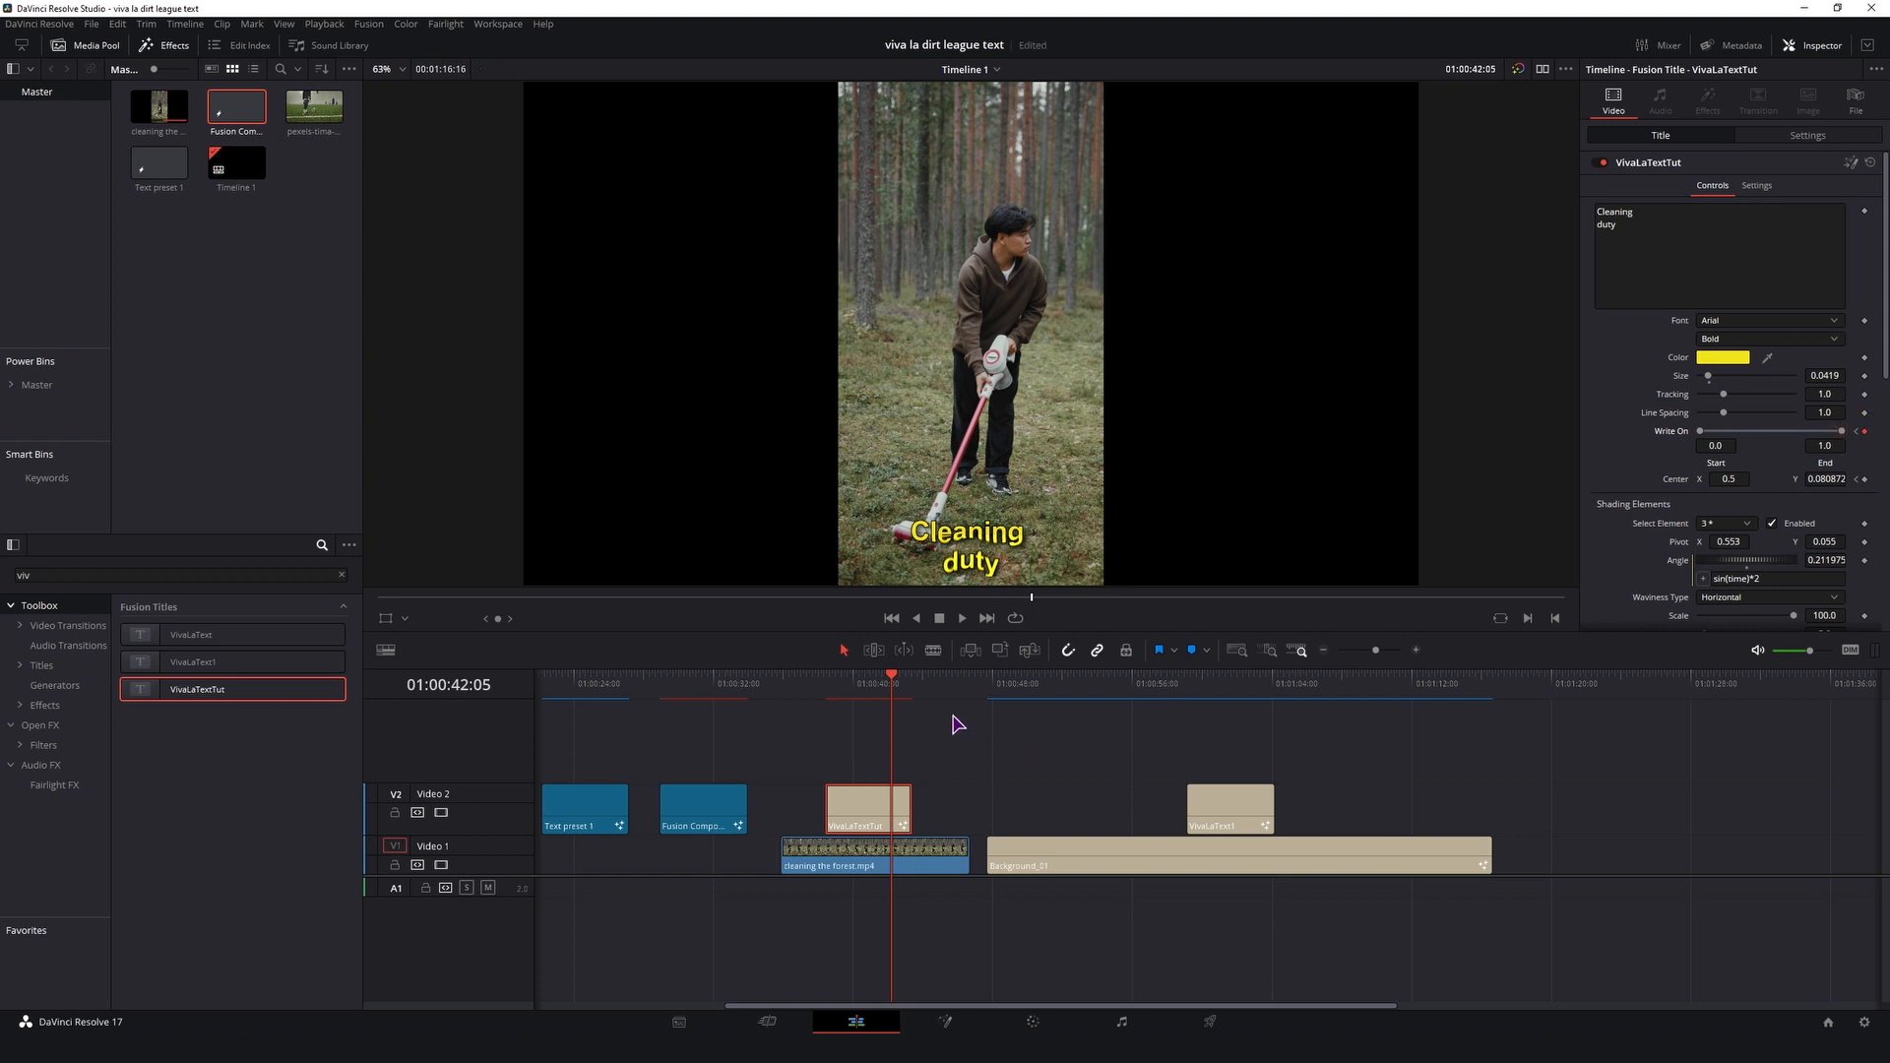
left_click(879, 689)
key("space")
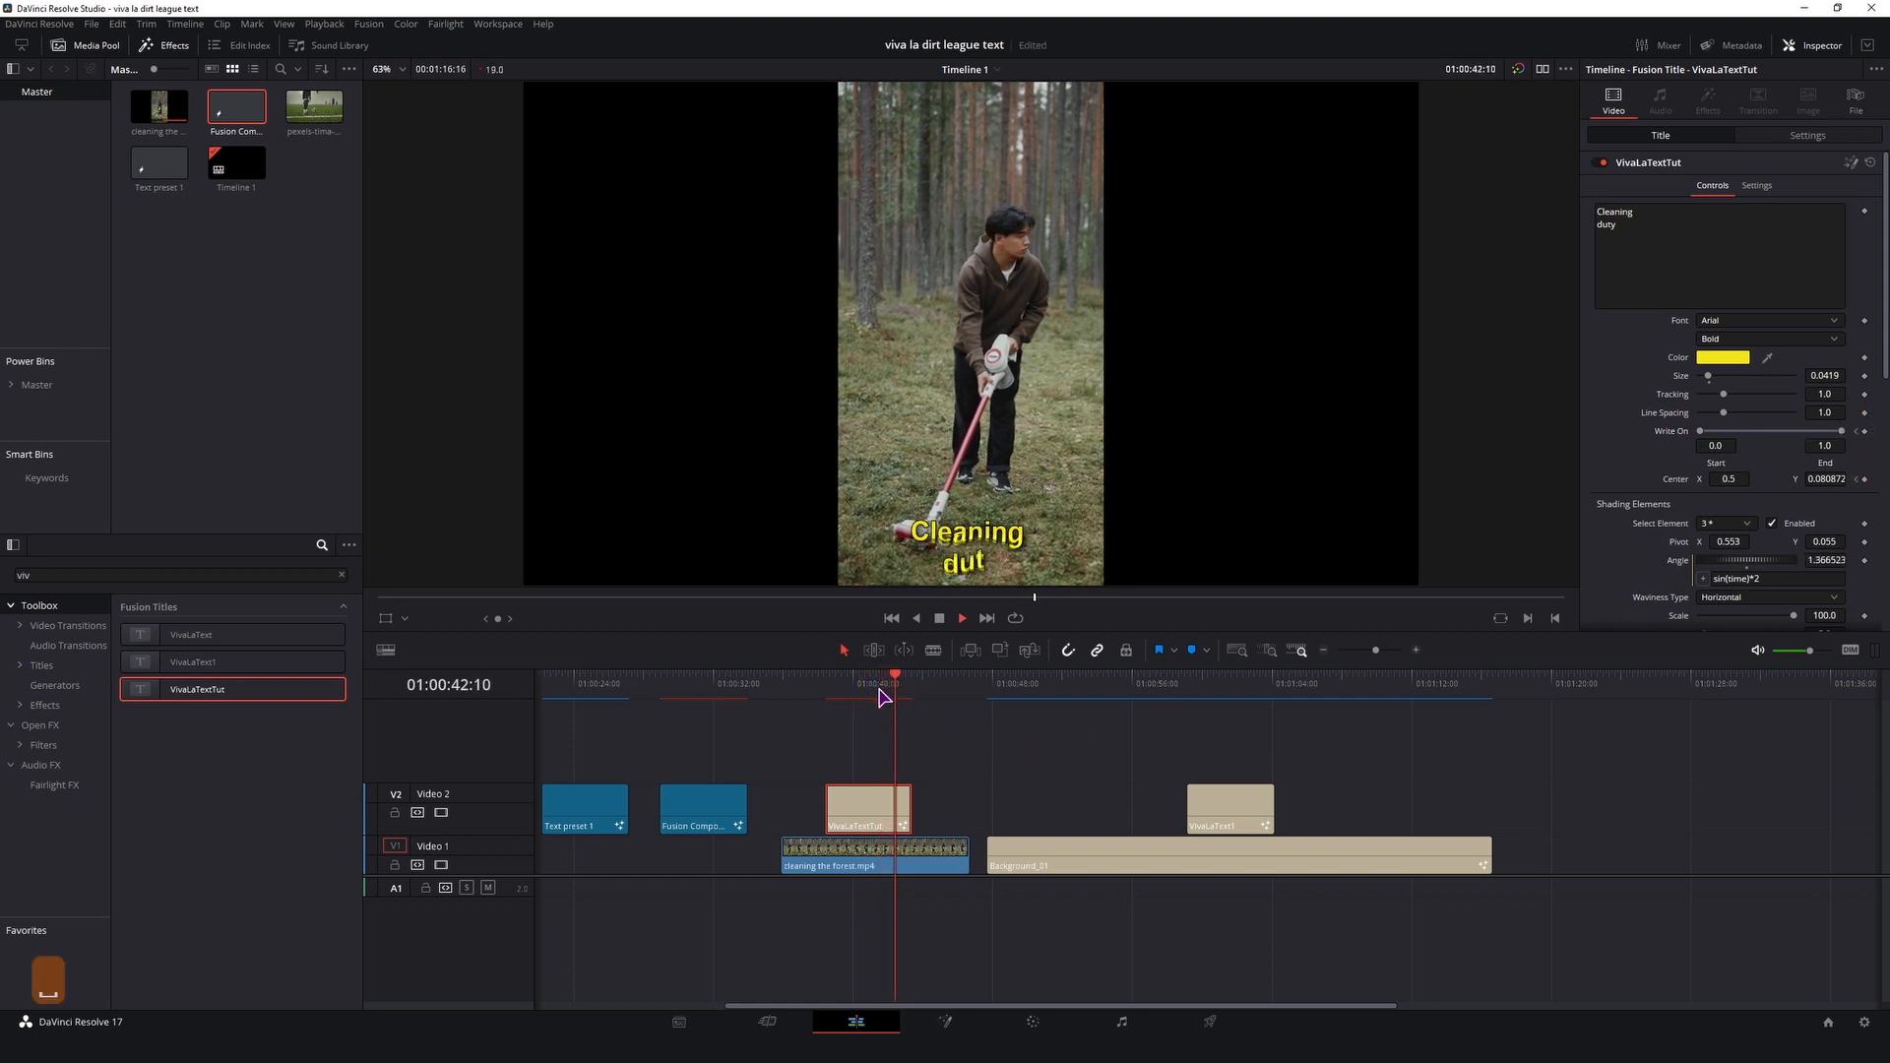
left_click(884, 691)
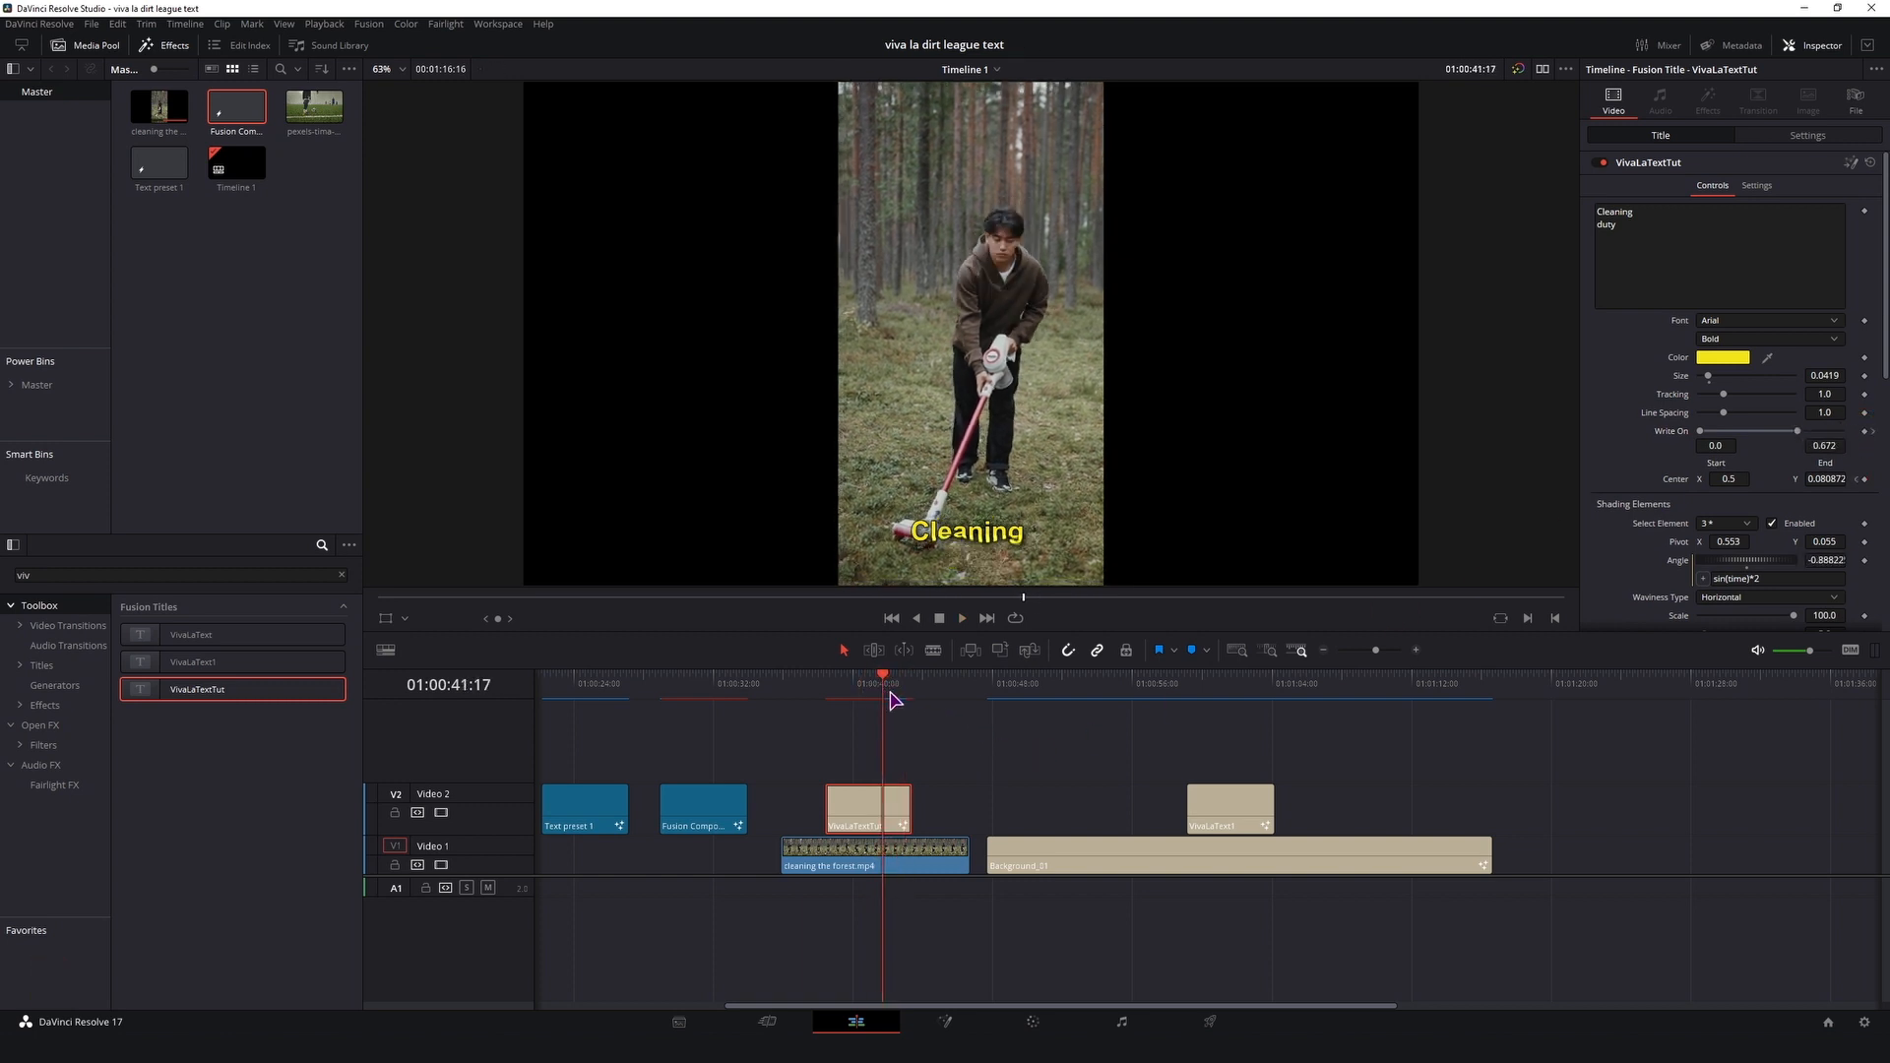
Step: Tint the title's masked area green with the color wheel, using Tint about 0.376 and Strength 1.0
key("Right")
key("Right")
key("Right")
key("Right")
scroll(1627, 396, "down", 2)
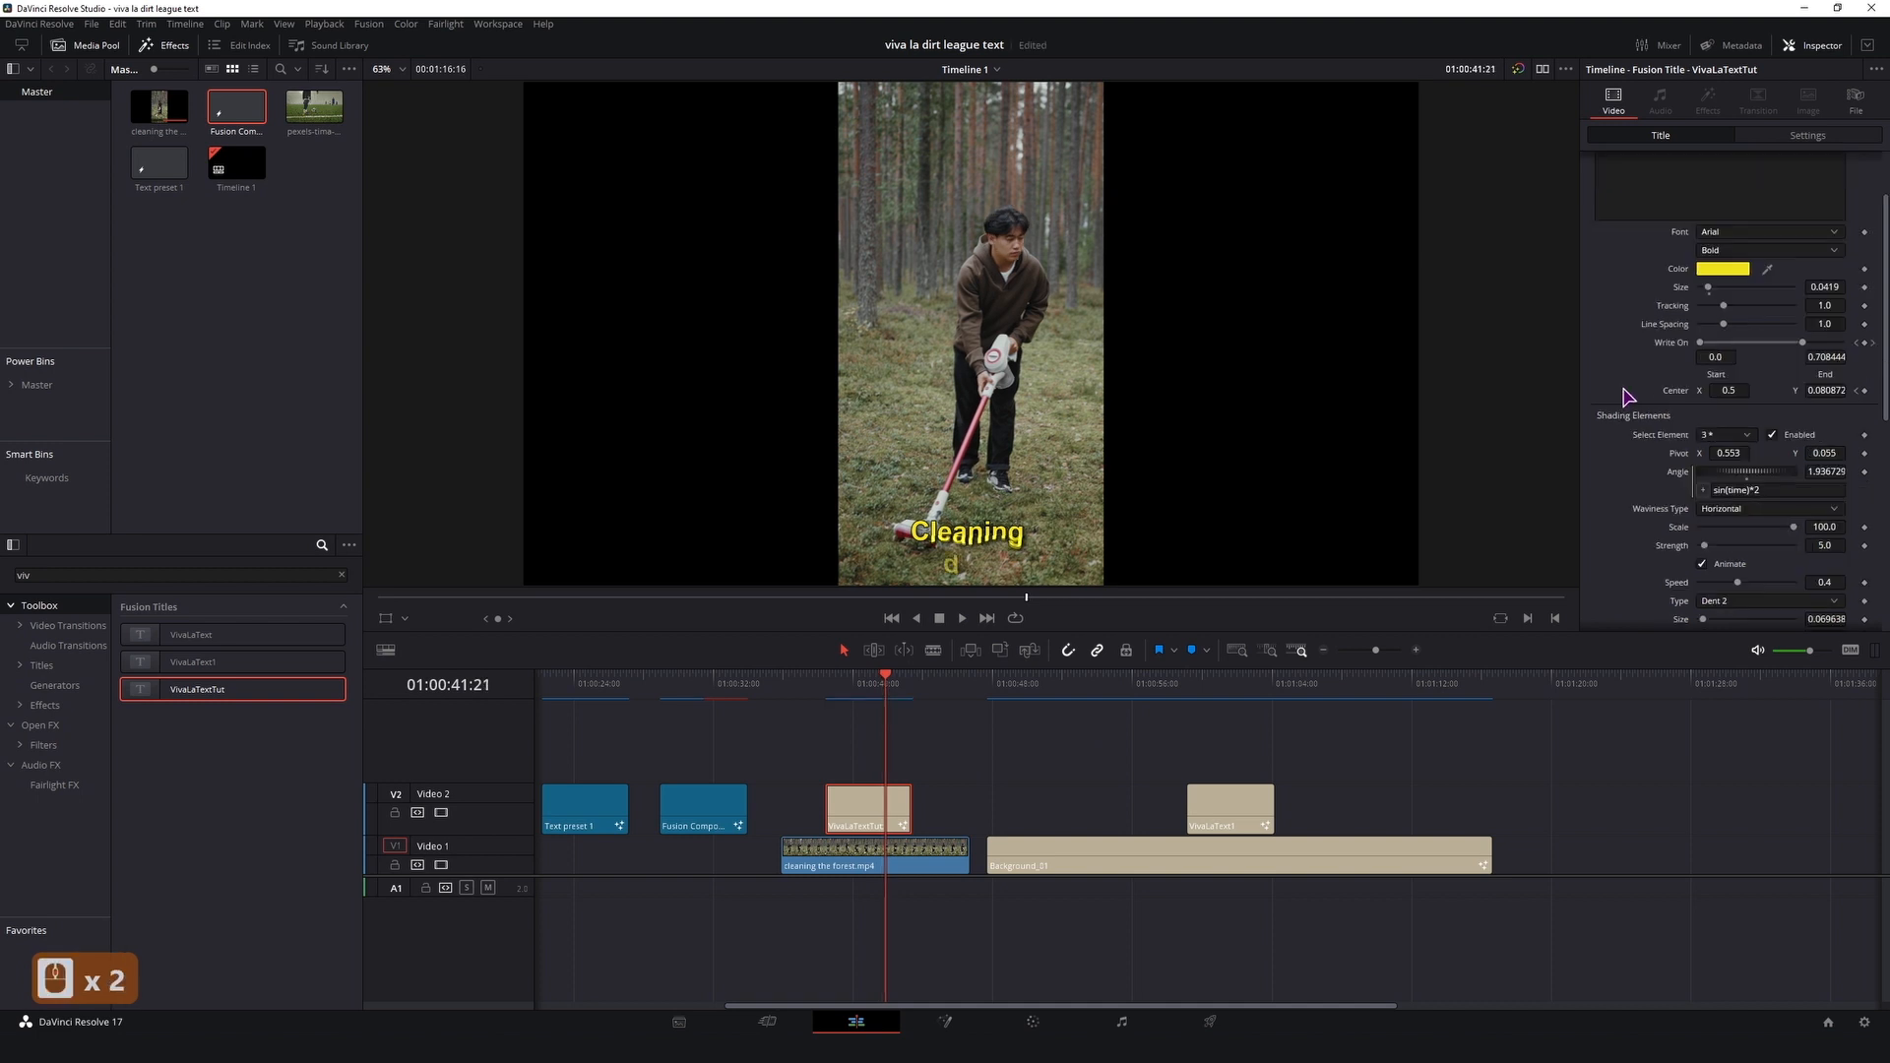
scroll(1640, 418, "down", 3)
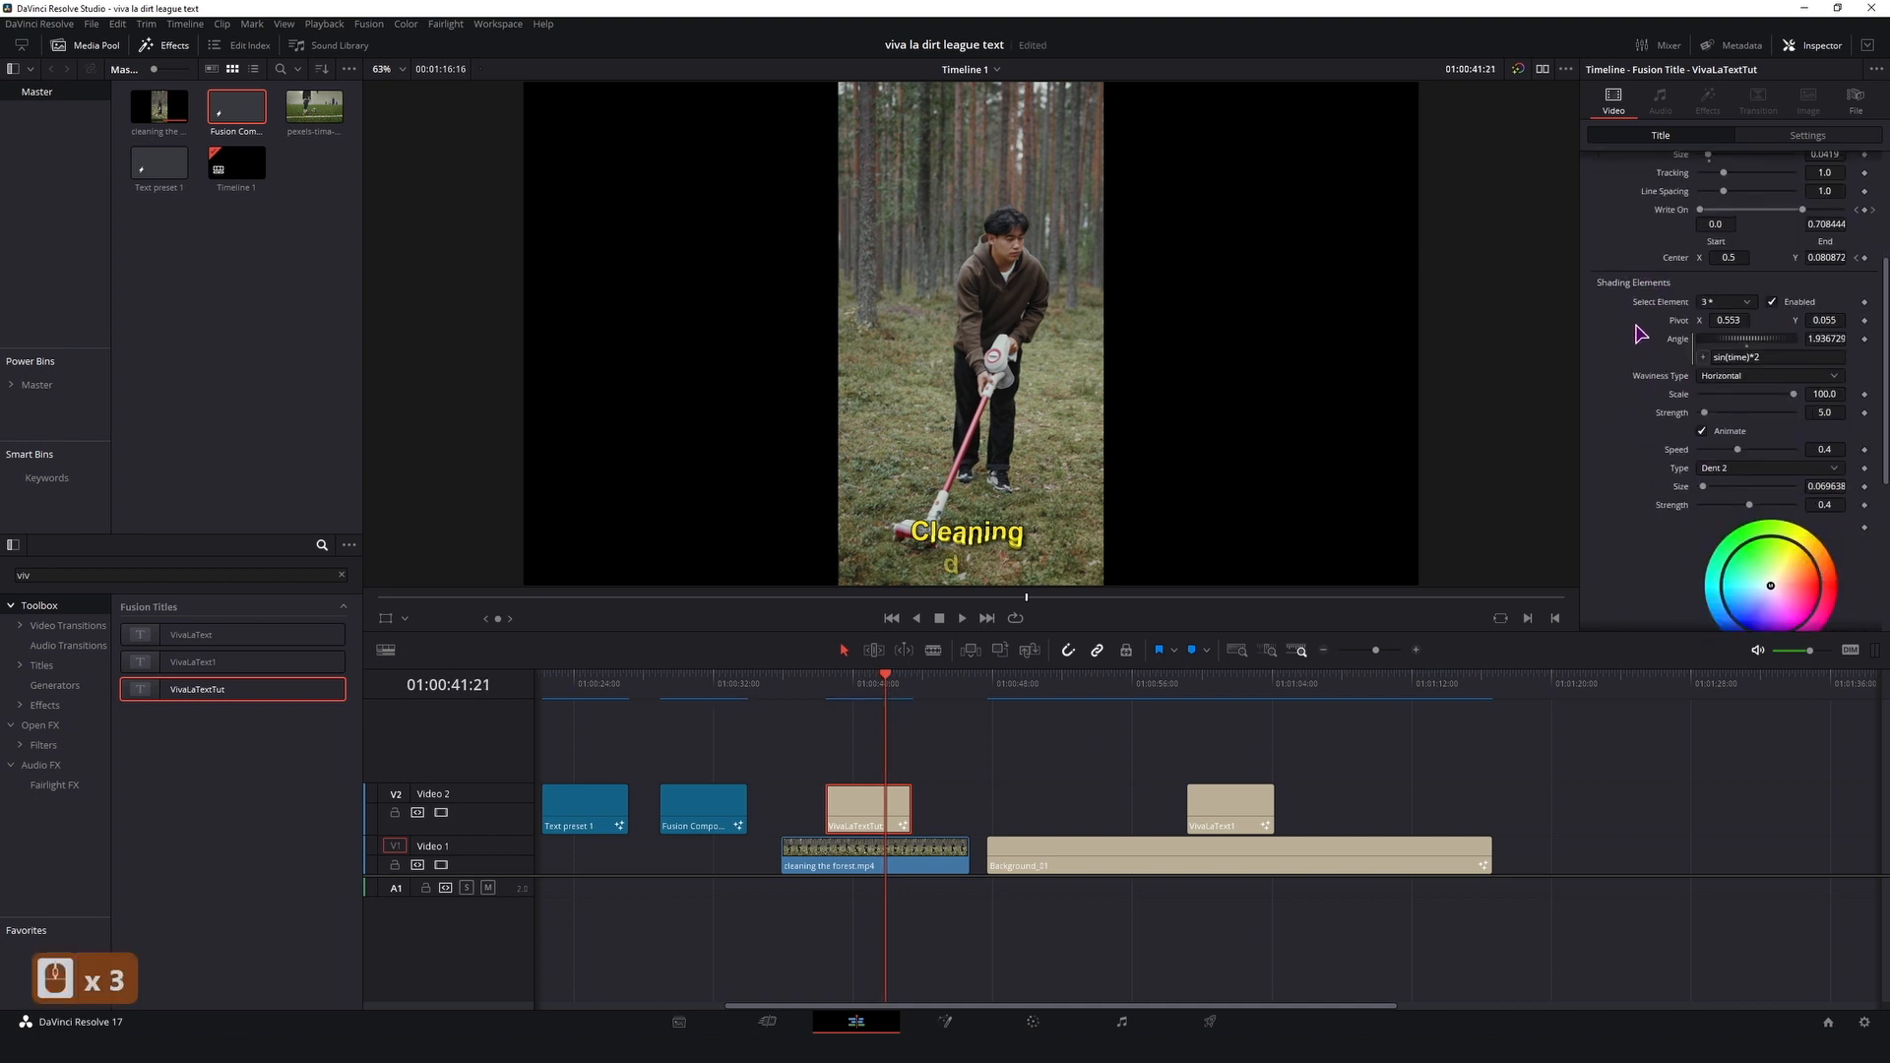
scroll(1639, 340, "down", 3)
scroll(1644, 370, "up", 2)
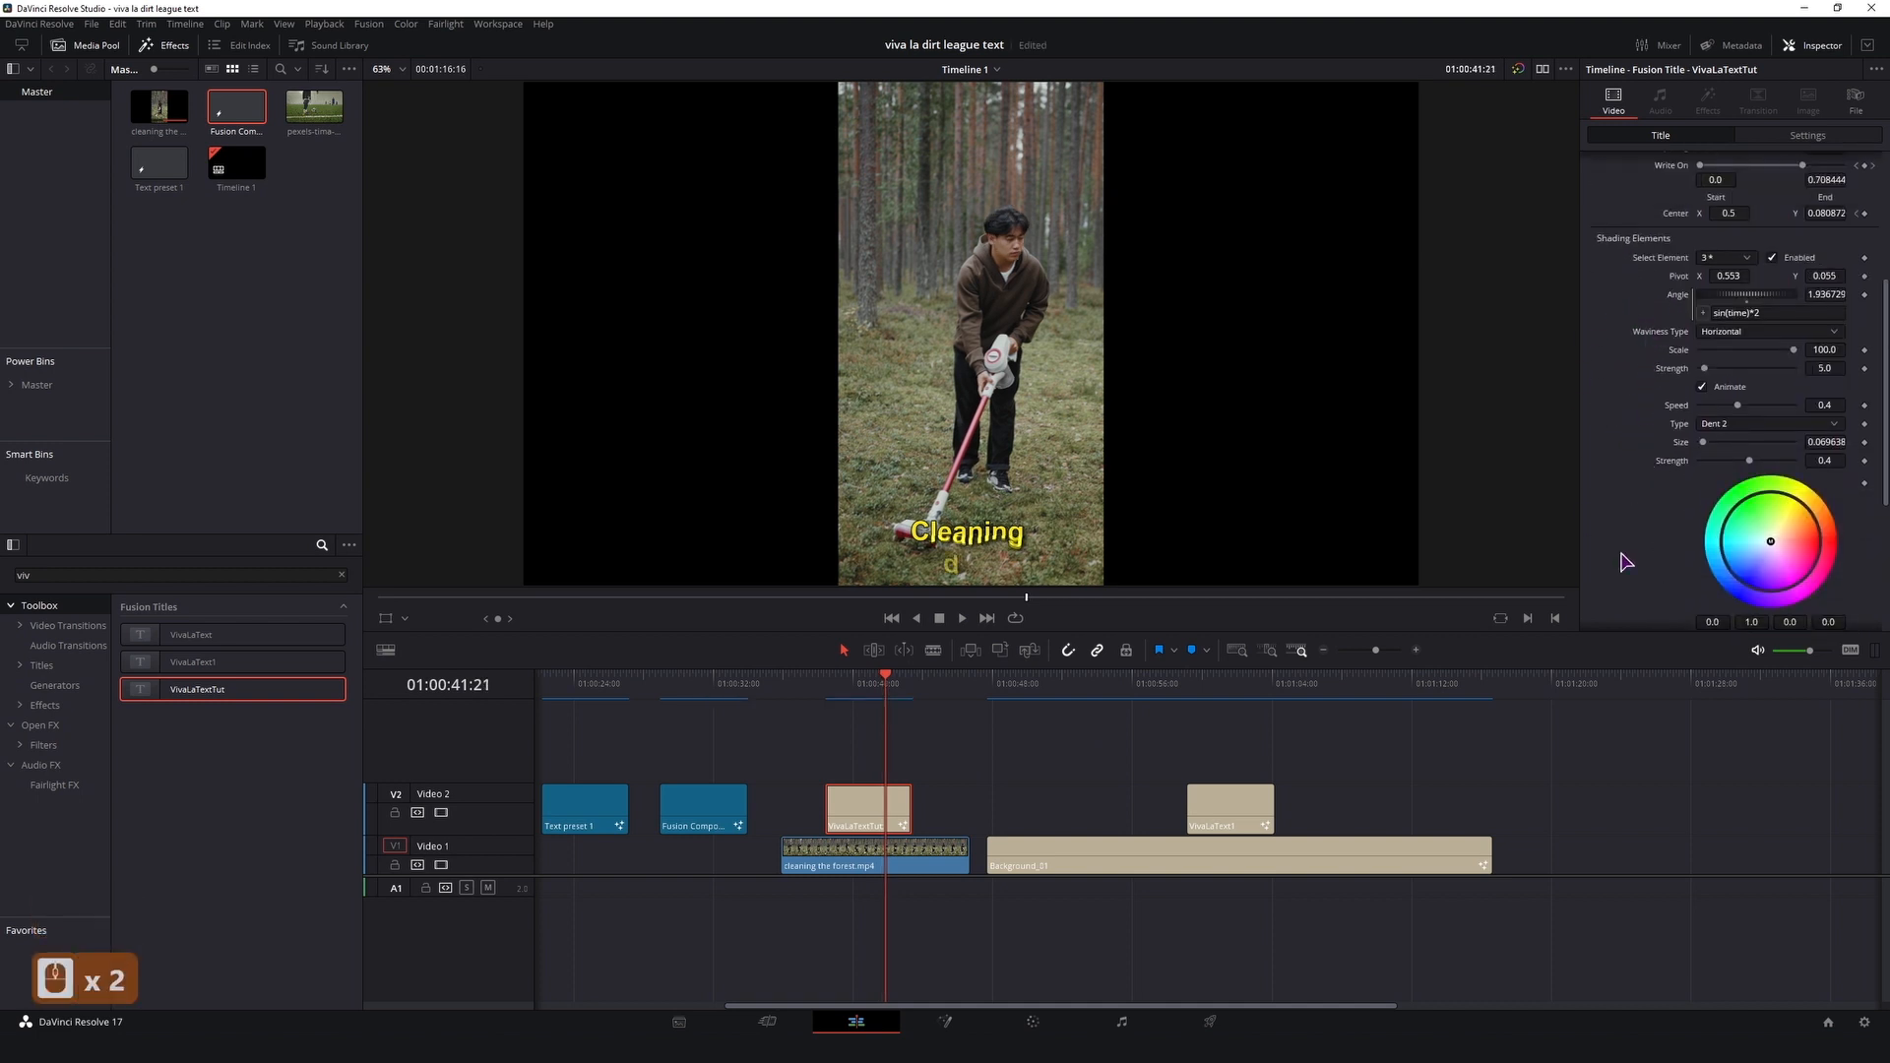
scroll(1724, 540, "down", 1)
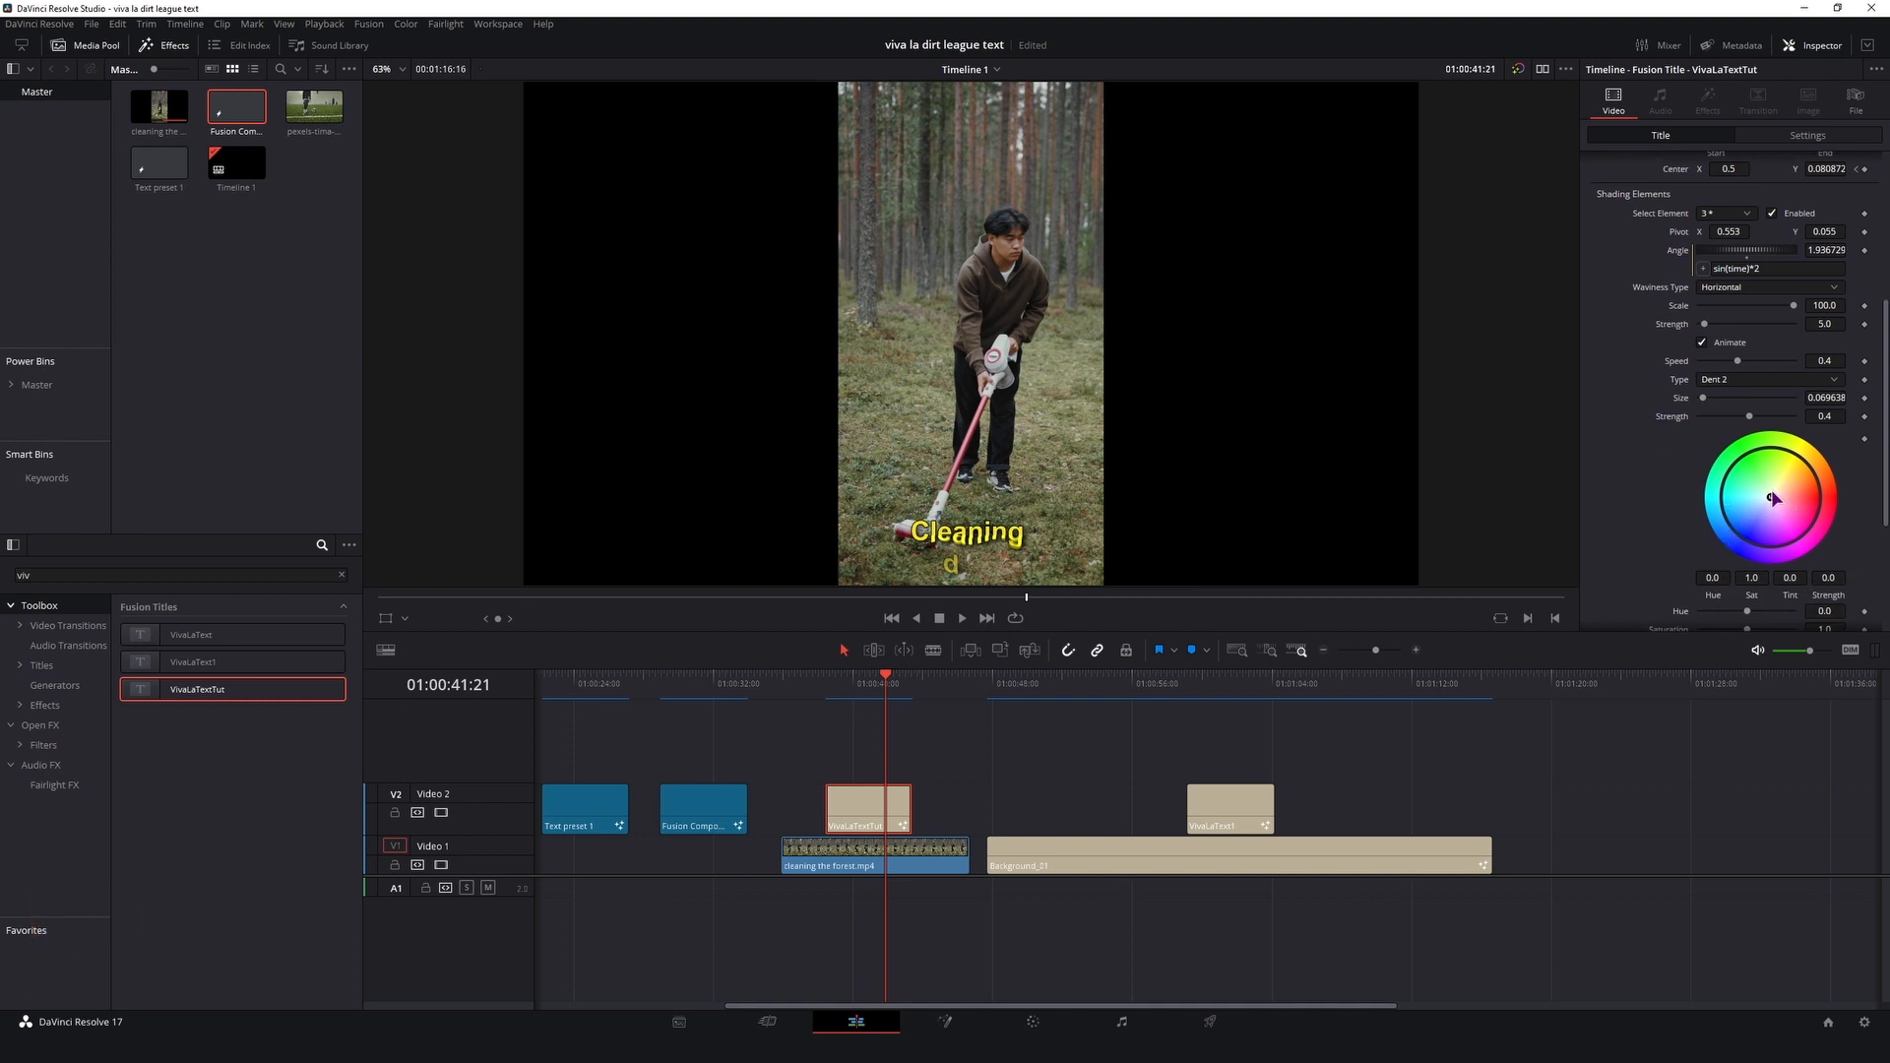
mouse_move(1773, 499)
left_mouse_down()
mouse_move(1725, 448)
mouse_move(1751, 473)
left_mouse_up()
Step: Show the Fusion overlay in the viewer and lower the mask over the word "duty" to Mask Center Y 0.031013
left_click(406, 620)
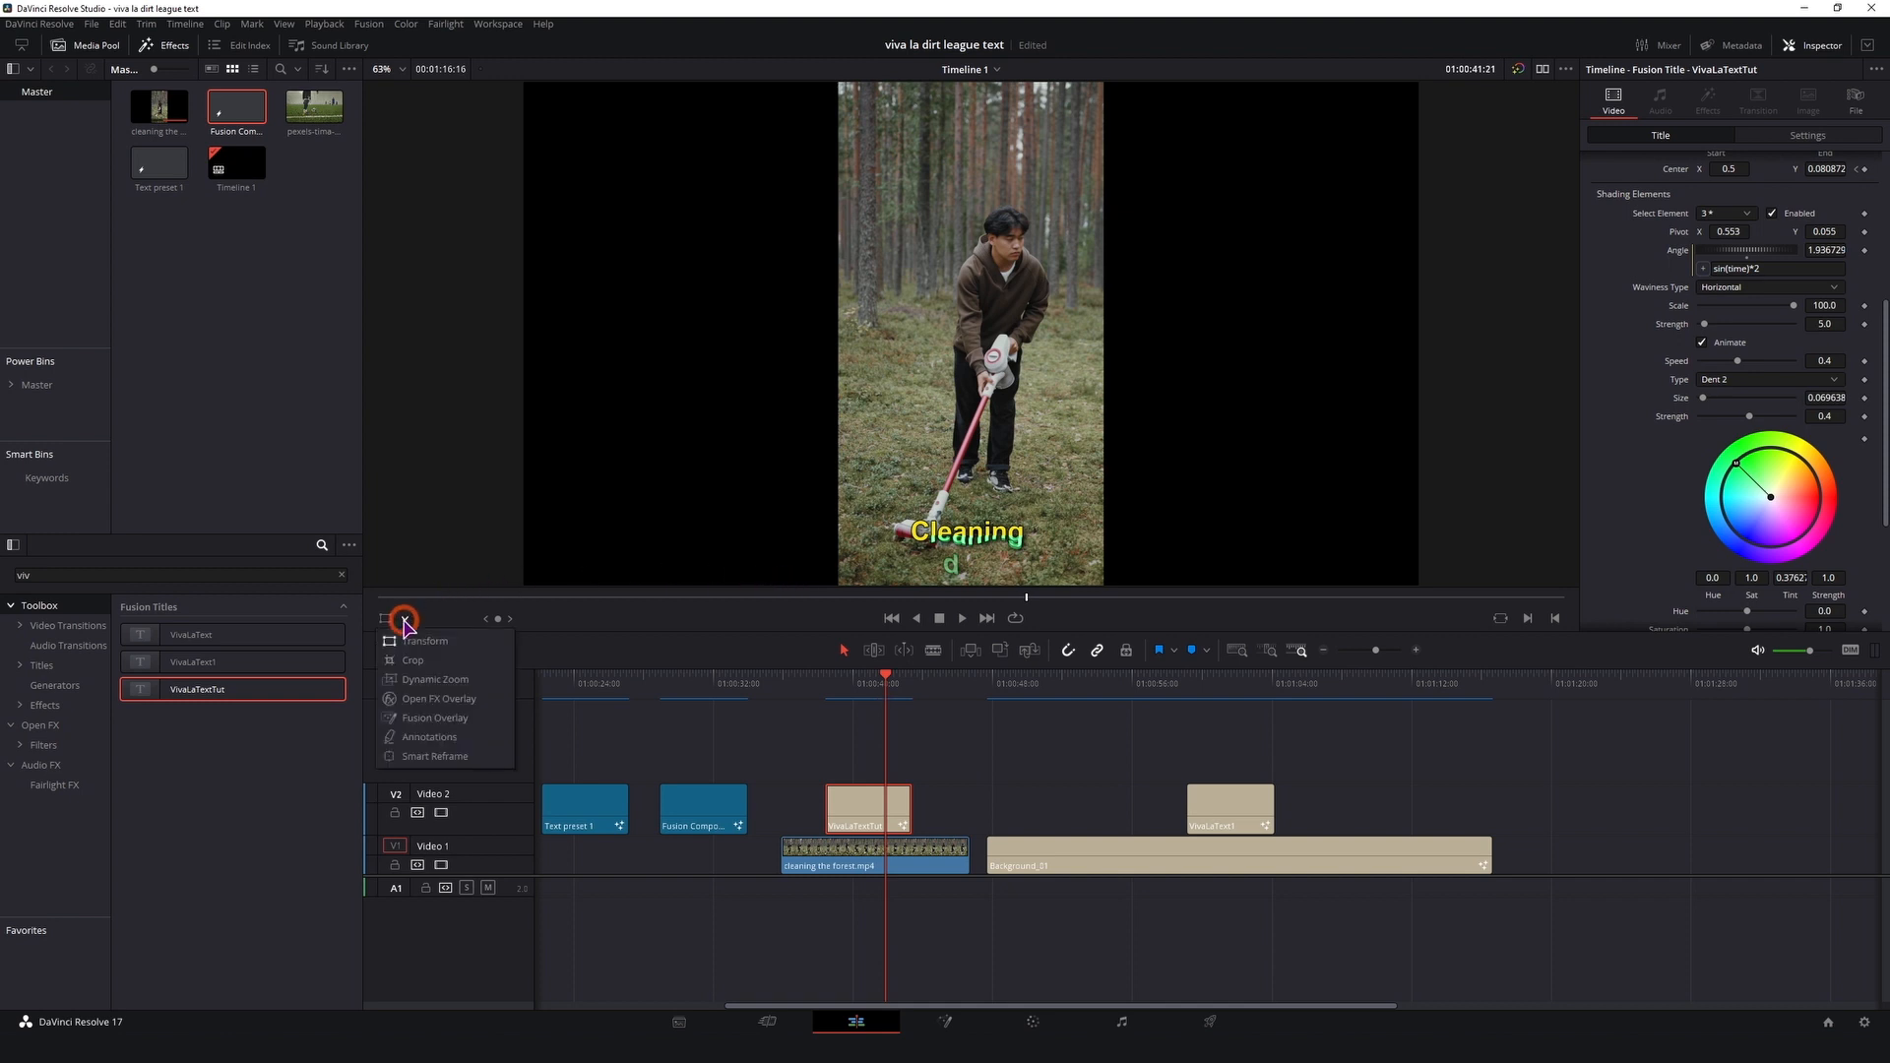
left_click(438, 719)
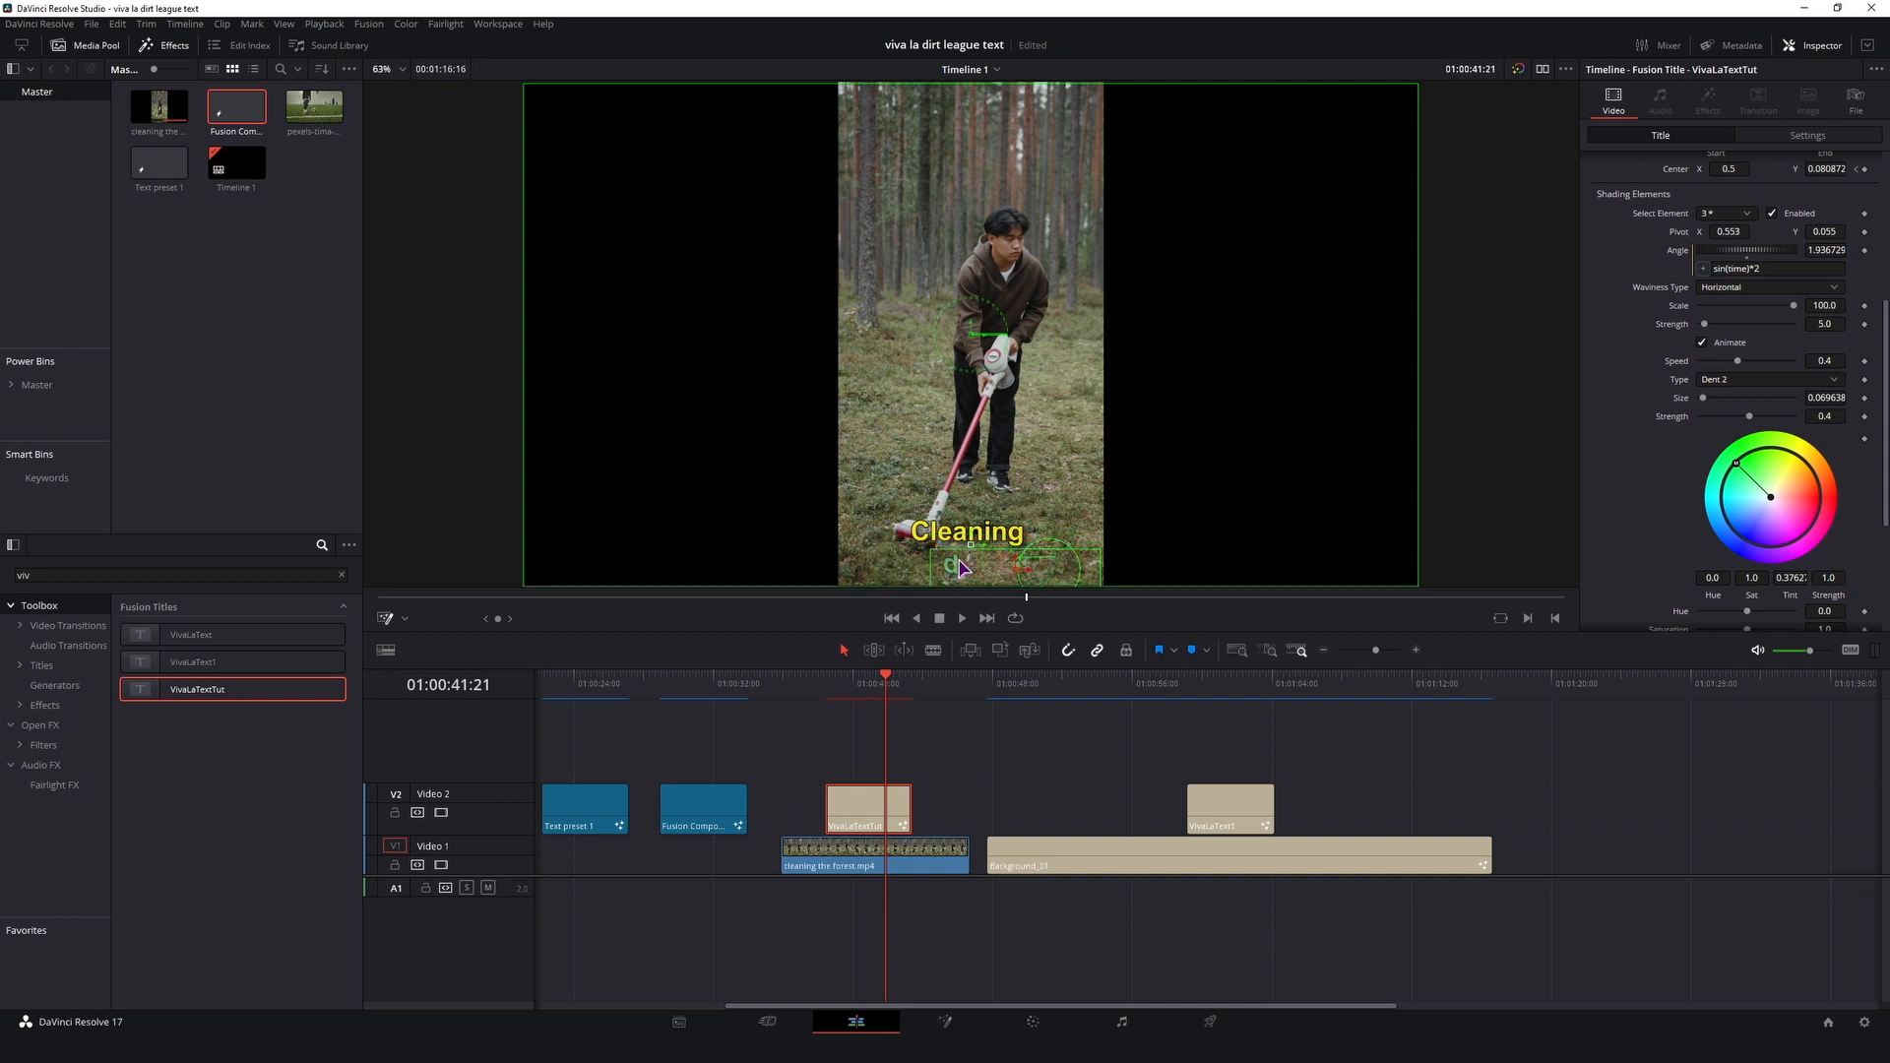
scroll(1048, 552, "down", 3)
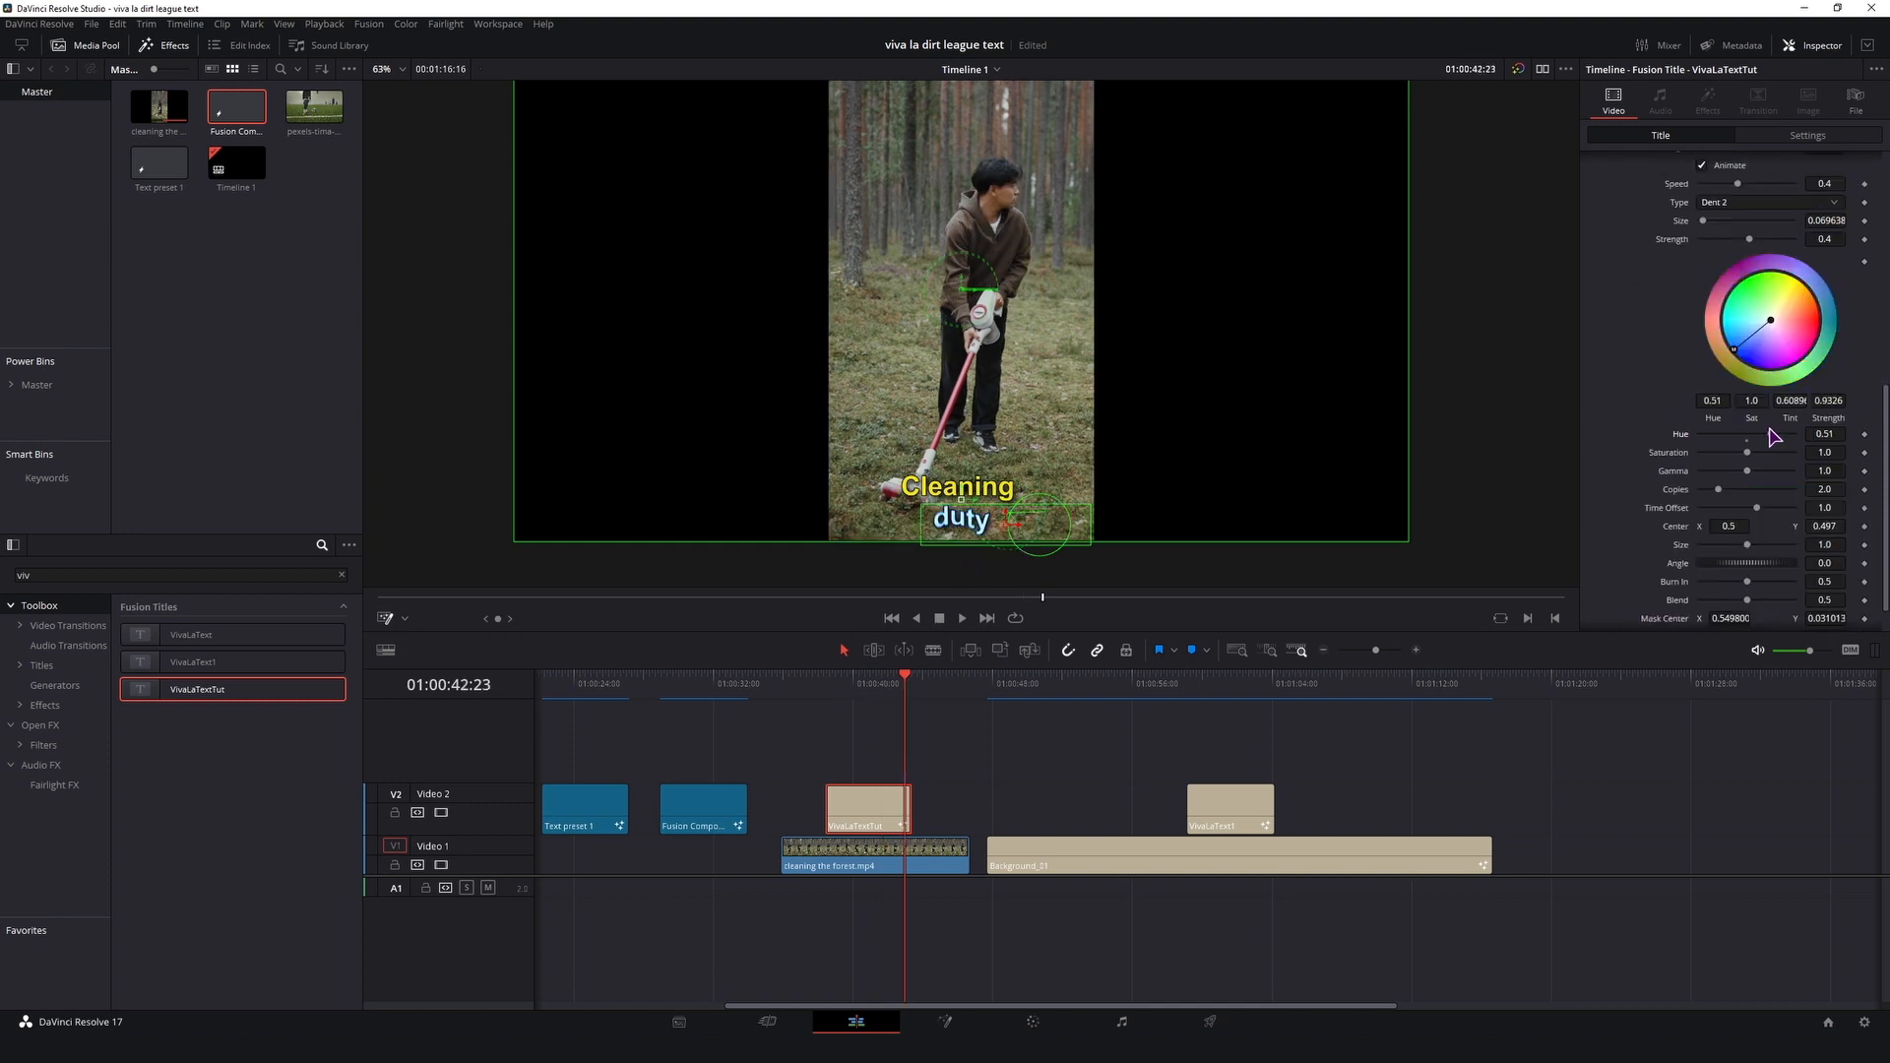
Step: Set Saturation to 2.0, Gamma 0.42, Time Offset 5.0, duplicate Center Y 0.496 and Size 1.012, and reset Hue to 0.0
left_click_drag(1758, 453, 1825, 523)
double_click(1681, 434)
scroll(1791, 546, "down", 1)
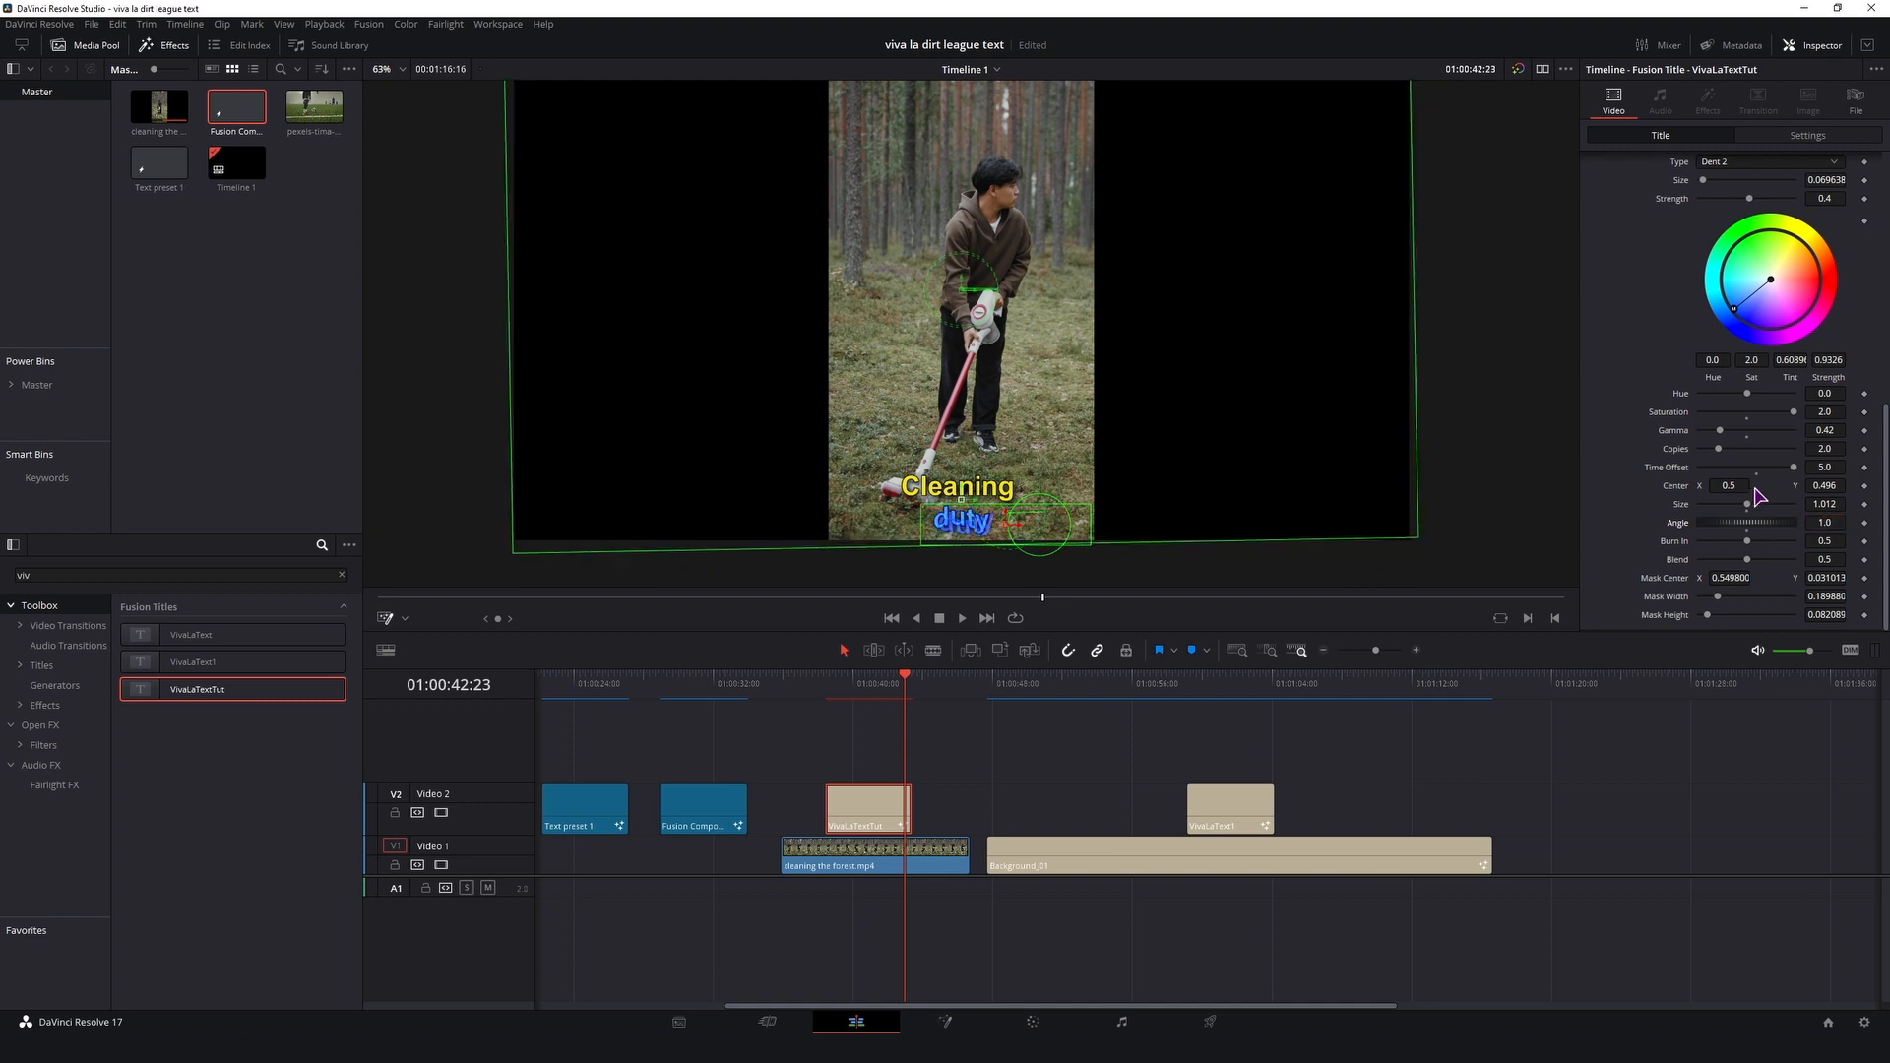
Step: Reset the duplicate effect's Angle to 0.0, and try resetting Burn In before undoing that reset
double_click(1683, 525)
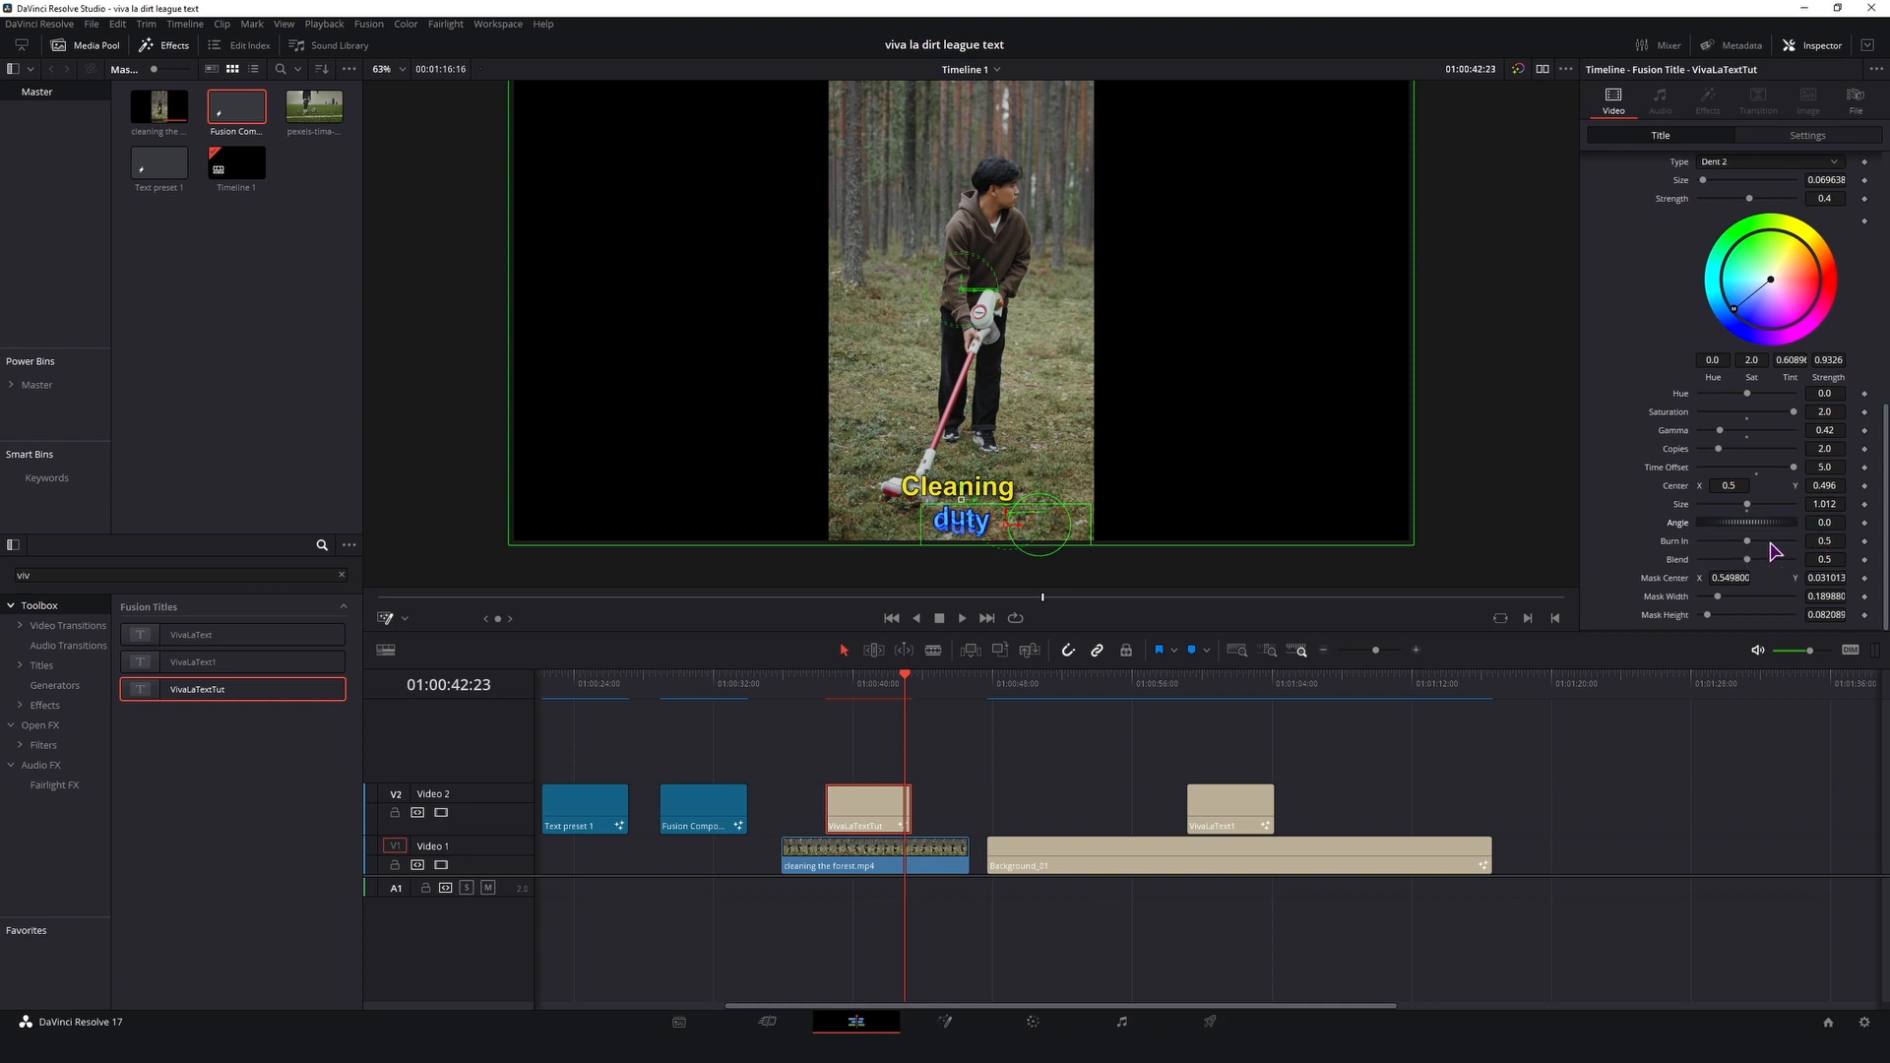
double_click(1674, 543)
key("ctrl+z")
Step: Fit the mask to "duty" with Mask Center 0.5198, 0.030013, Mask Width 0.13688 and Mask Height about 0.085, and preview the title
left_click_drag(1741, 585, 1696, 585)
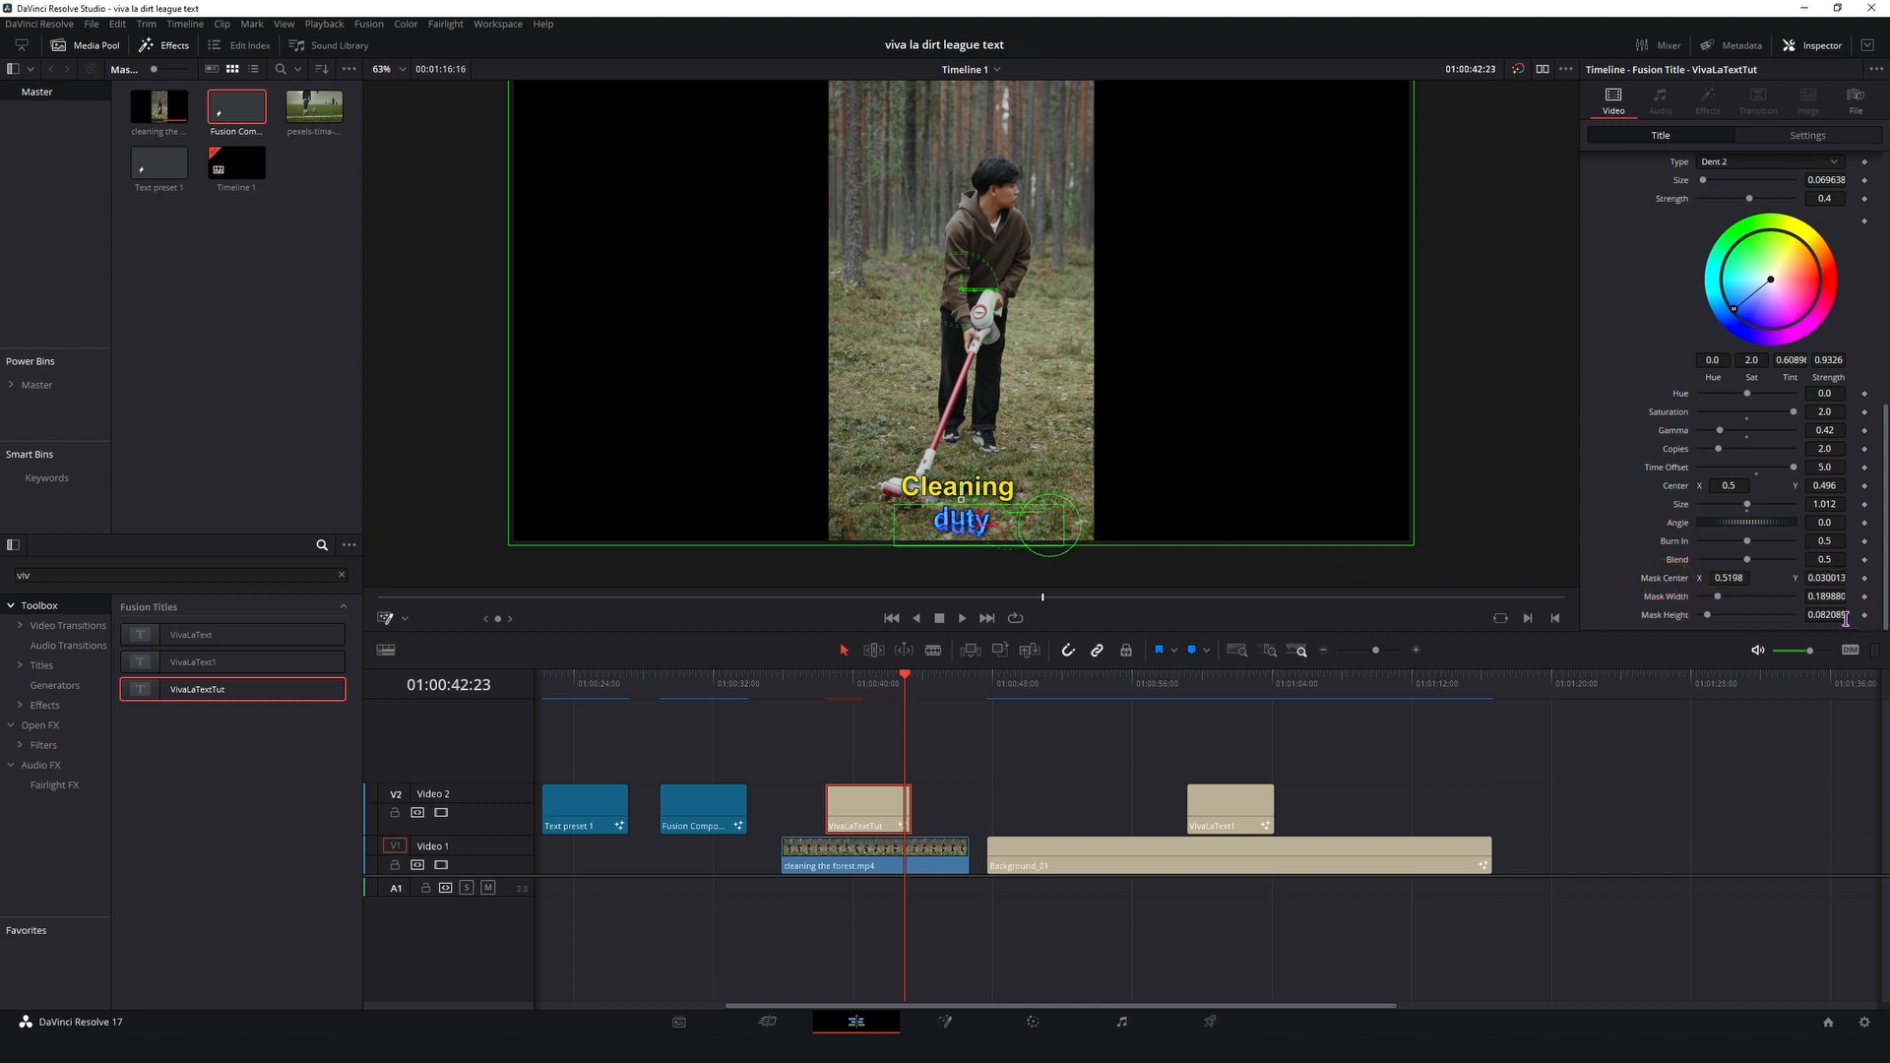
mouse_move(1827, 614)
left_mouse_down()
mouse_move(1843, 626)
mouse_move(1851, 603)
mouse_move(1824, 603)
left_mouse_up()
left_click(864, 680)
key("space")
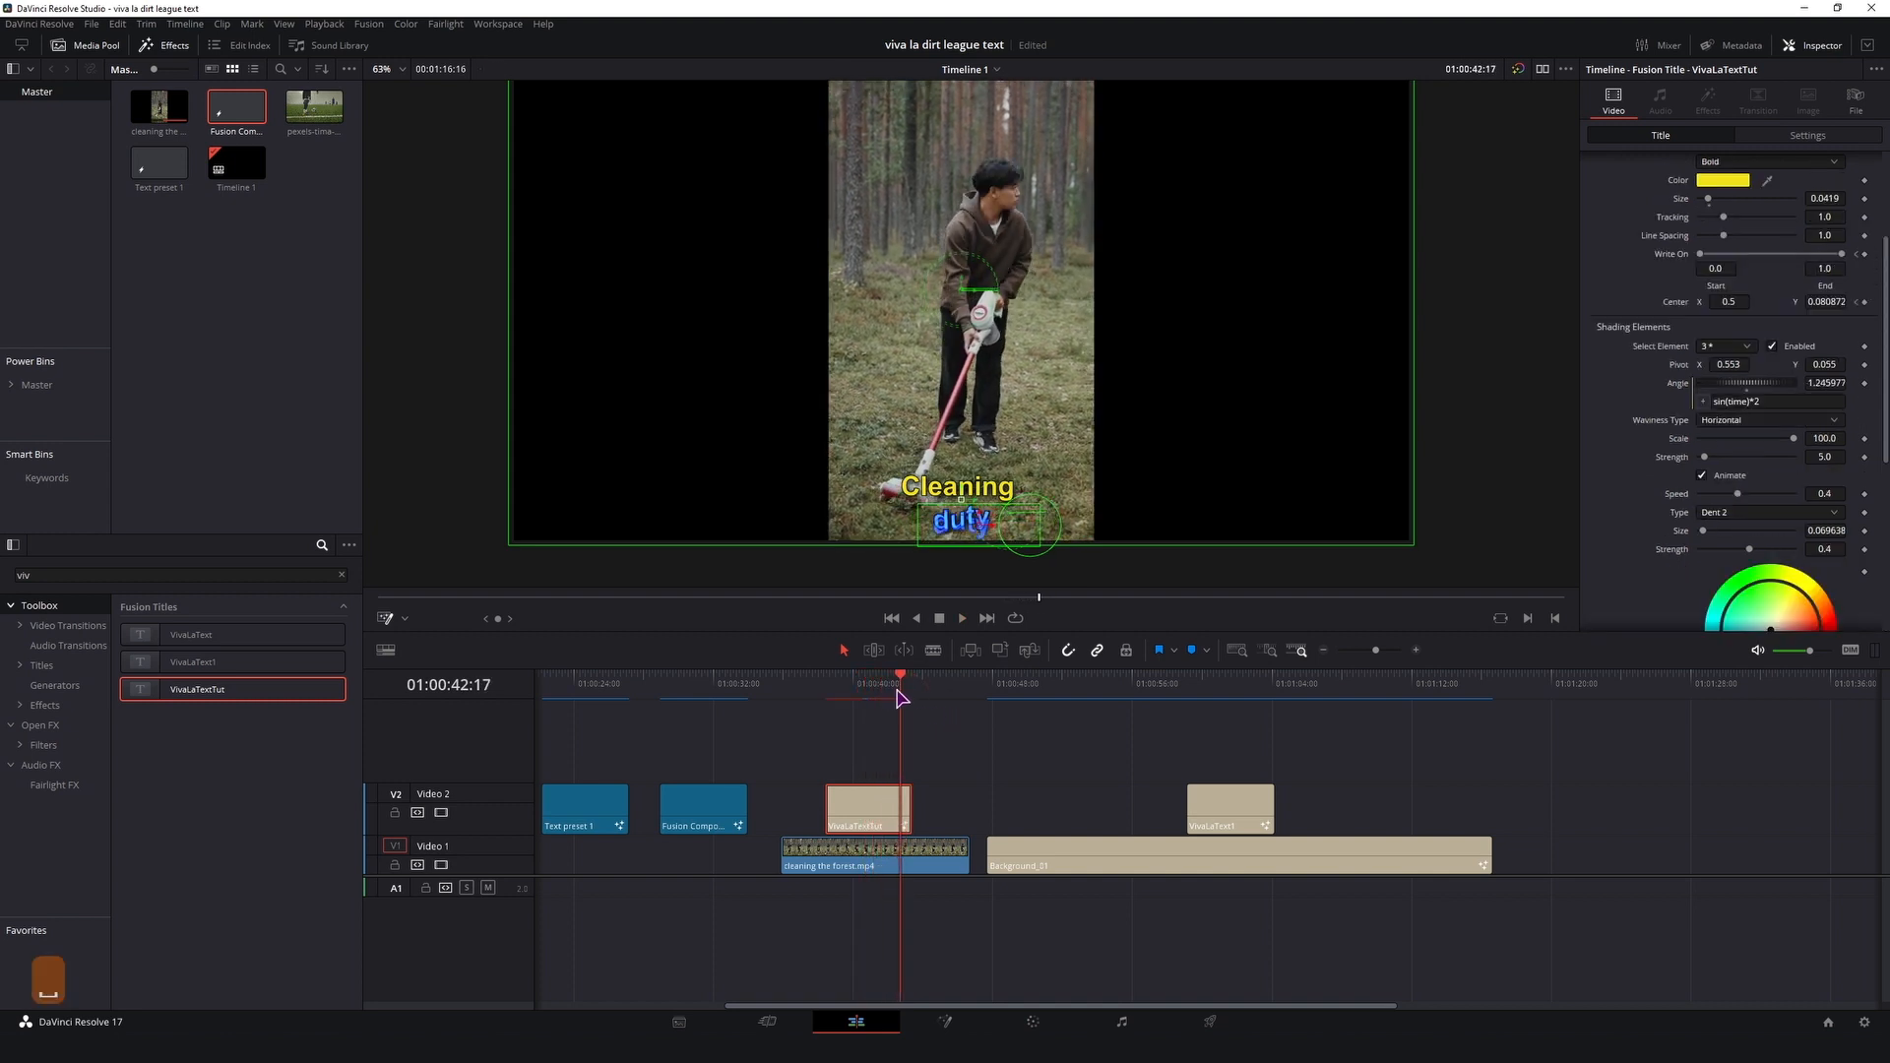
left_click(892, 691)
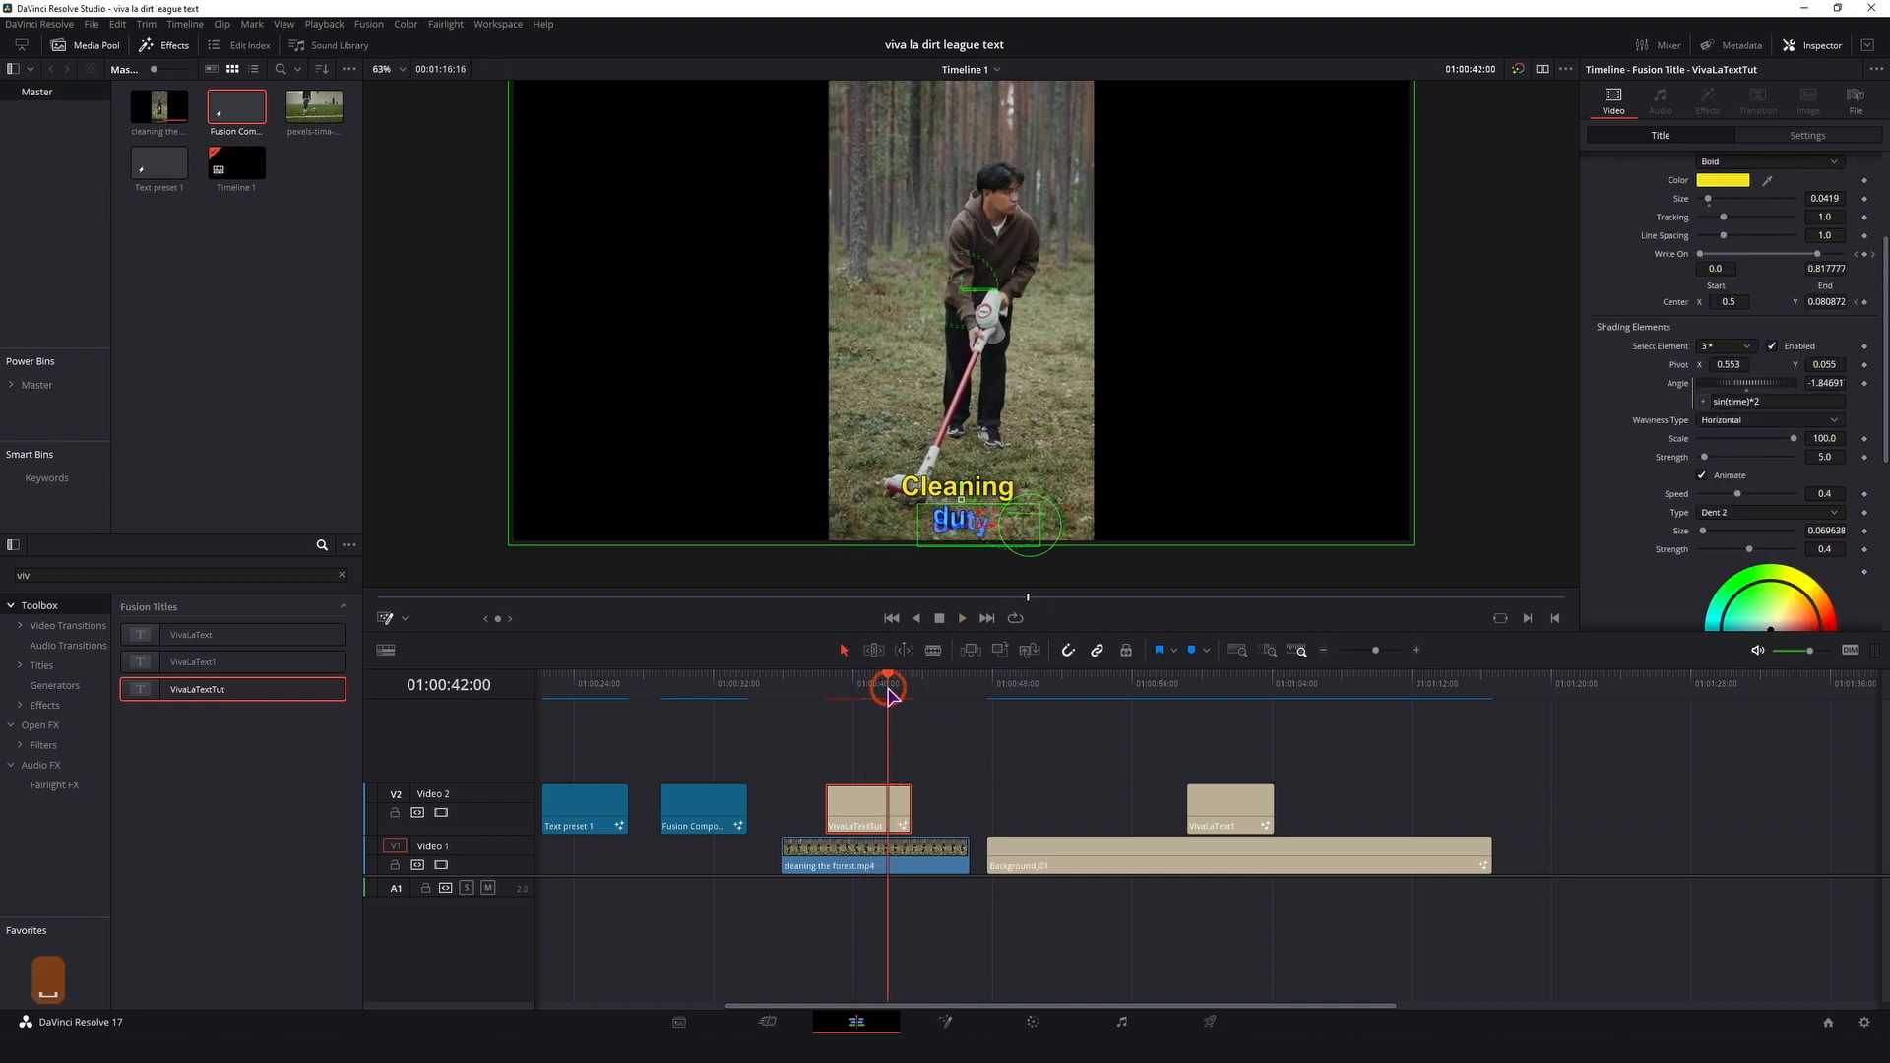
Step: Turn off the title's waviness animation and set the waviness Scale and Strength to 0.0
left_click(1702, 476)
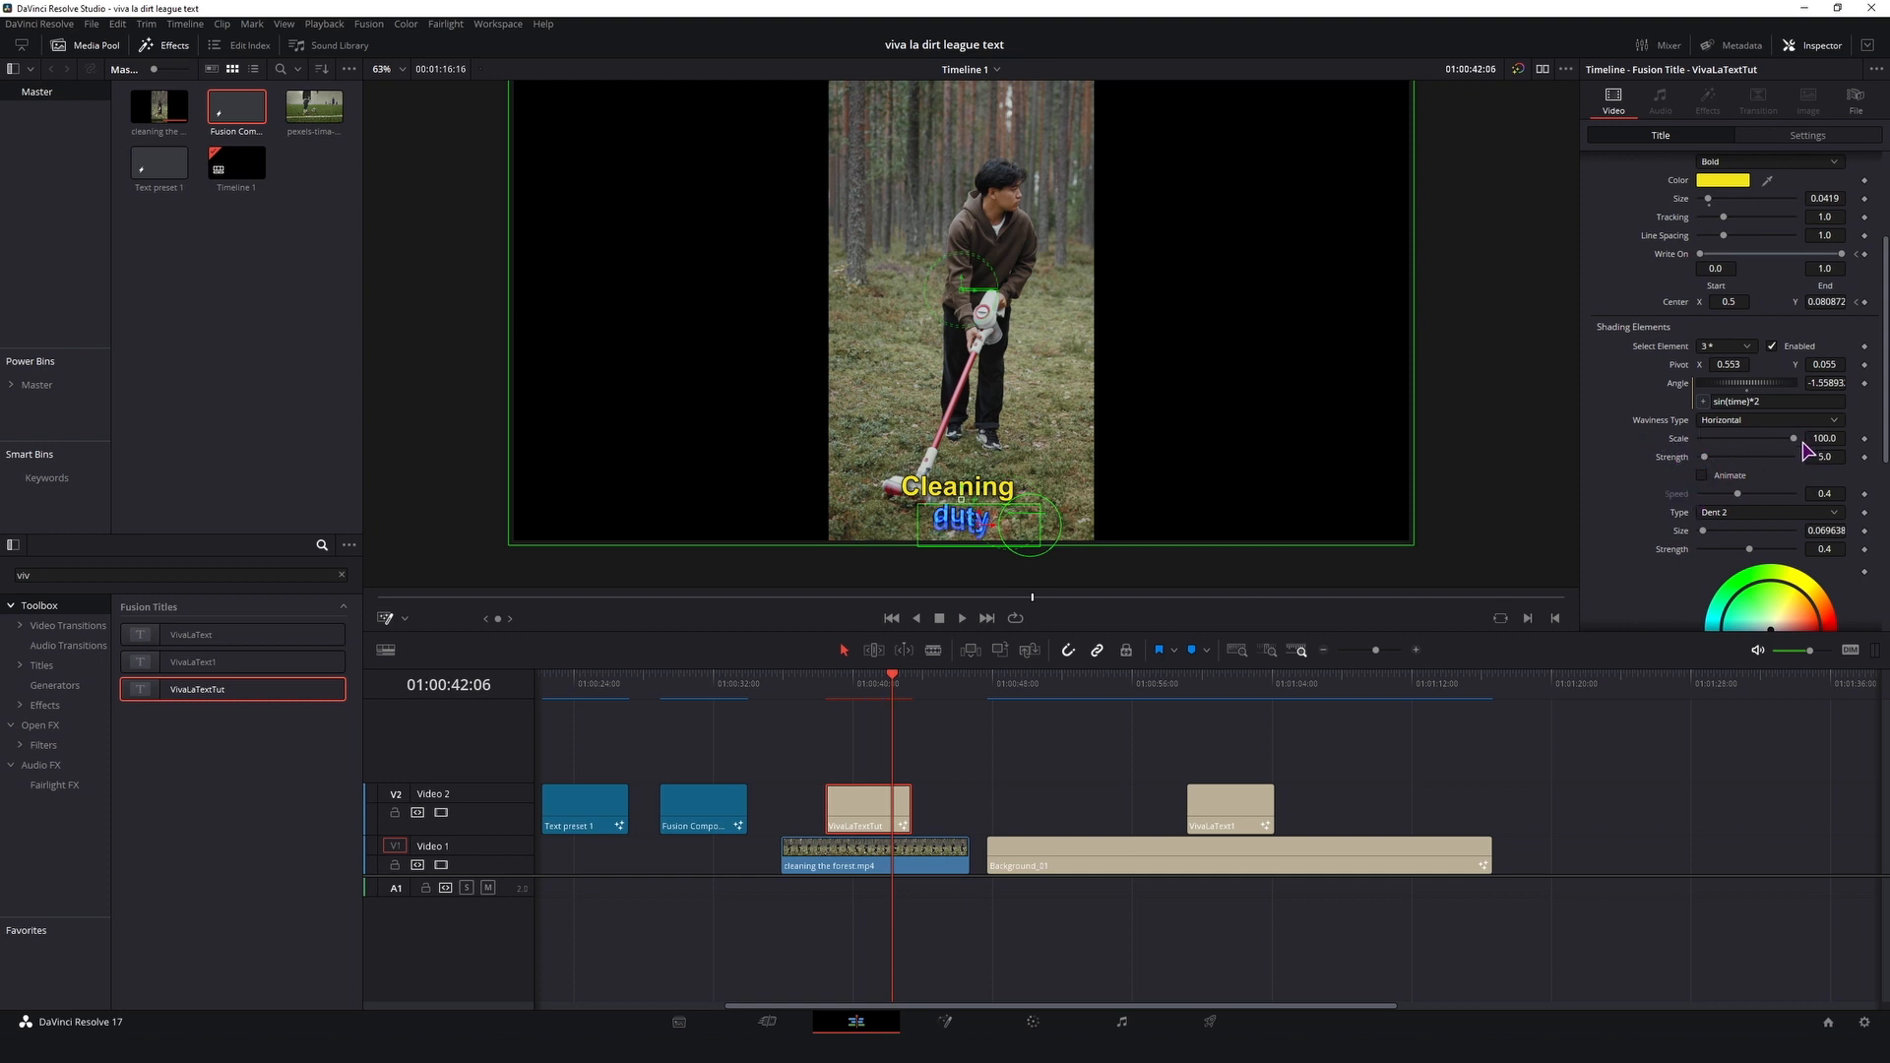
left_click_drag(1793, 438, 1652, 468)
left_click(1598, 875)
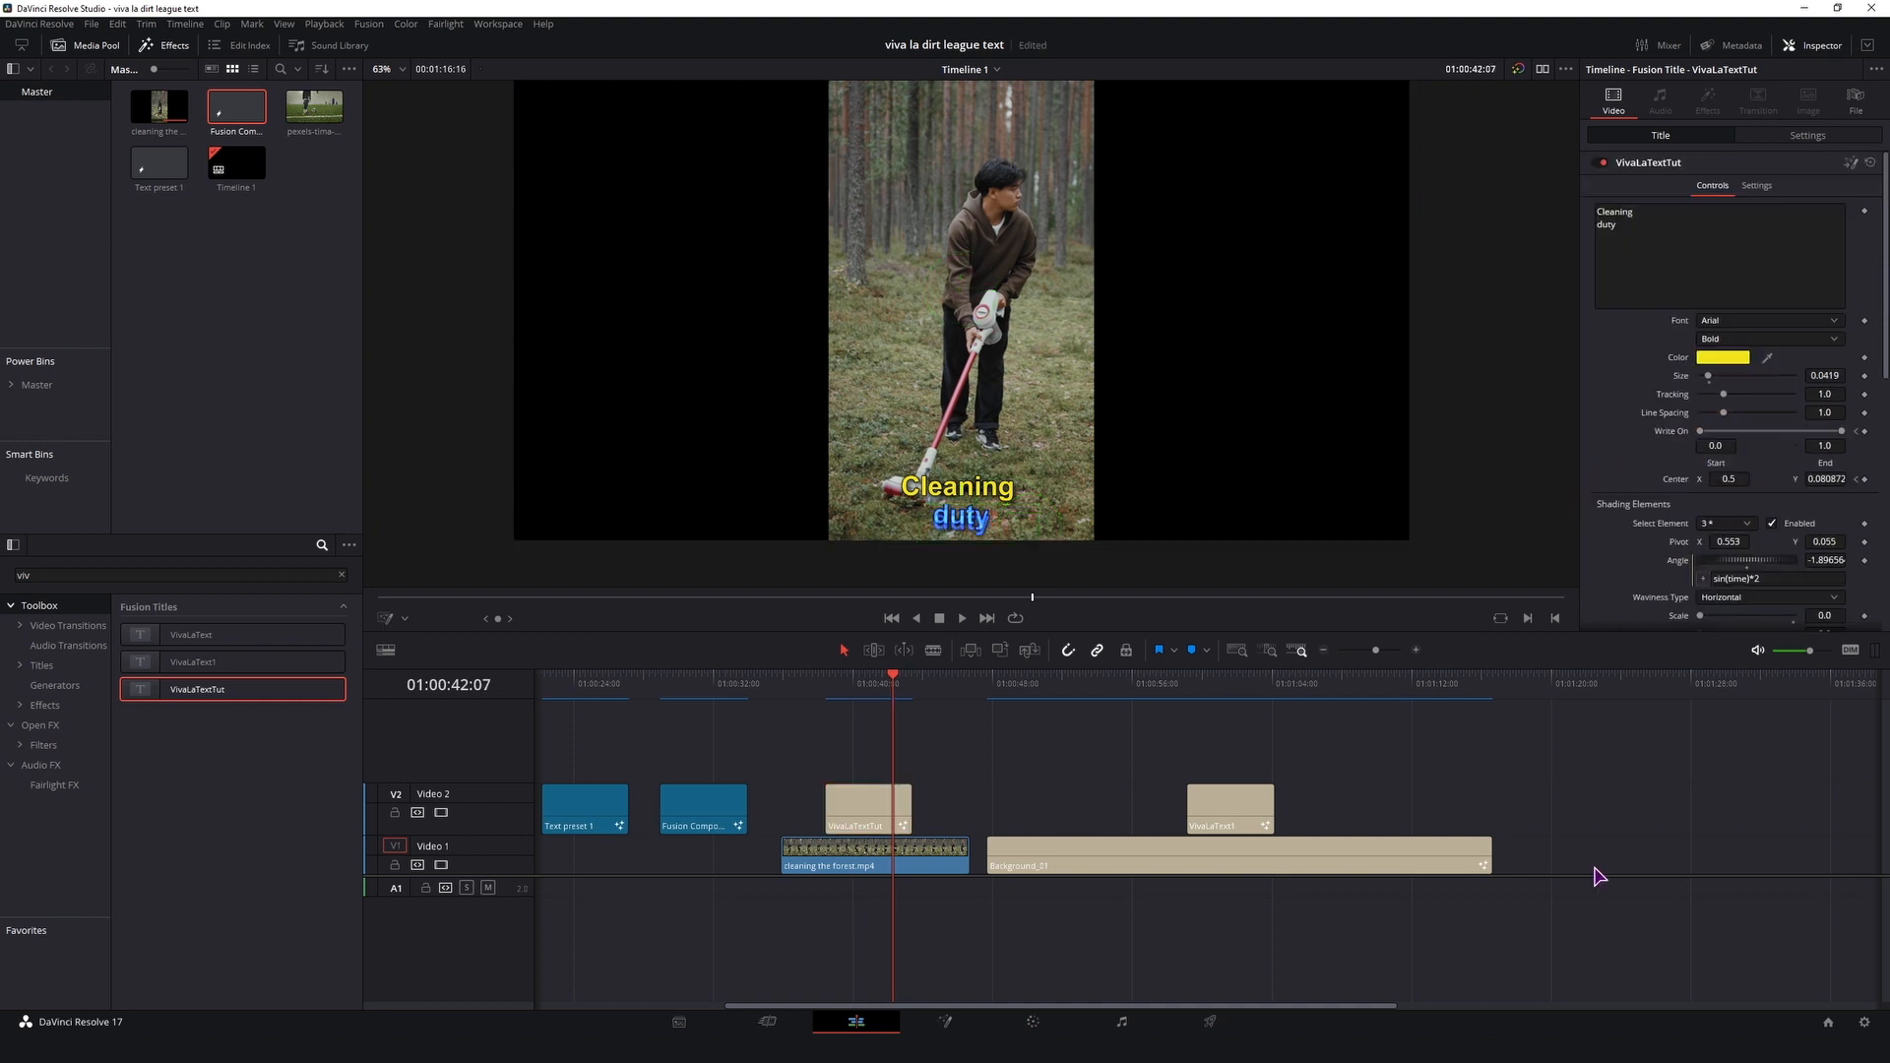
scroll(1606, 368, "down", 14)
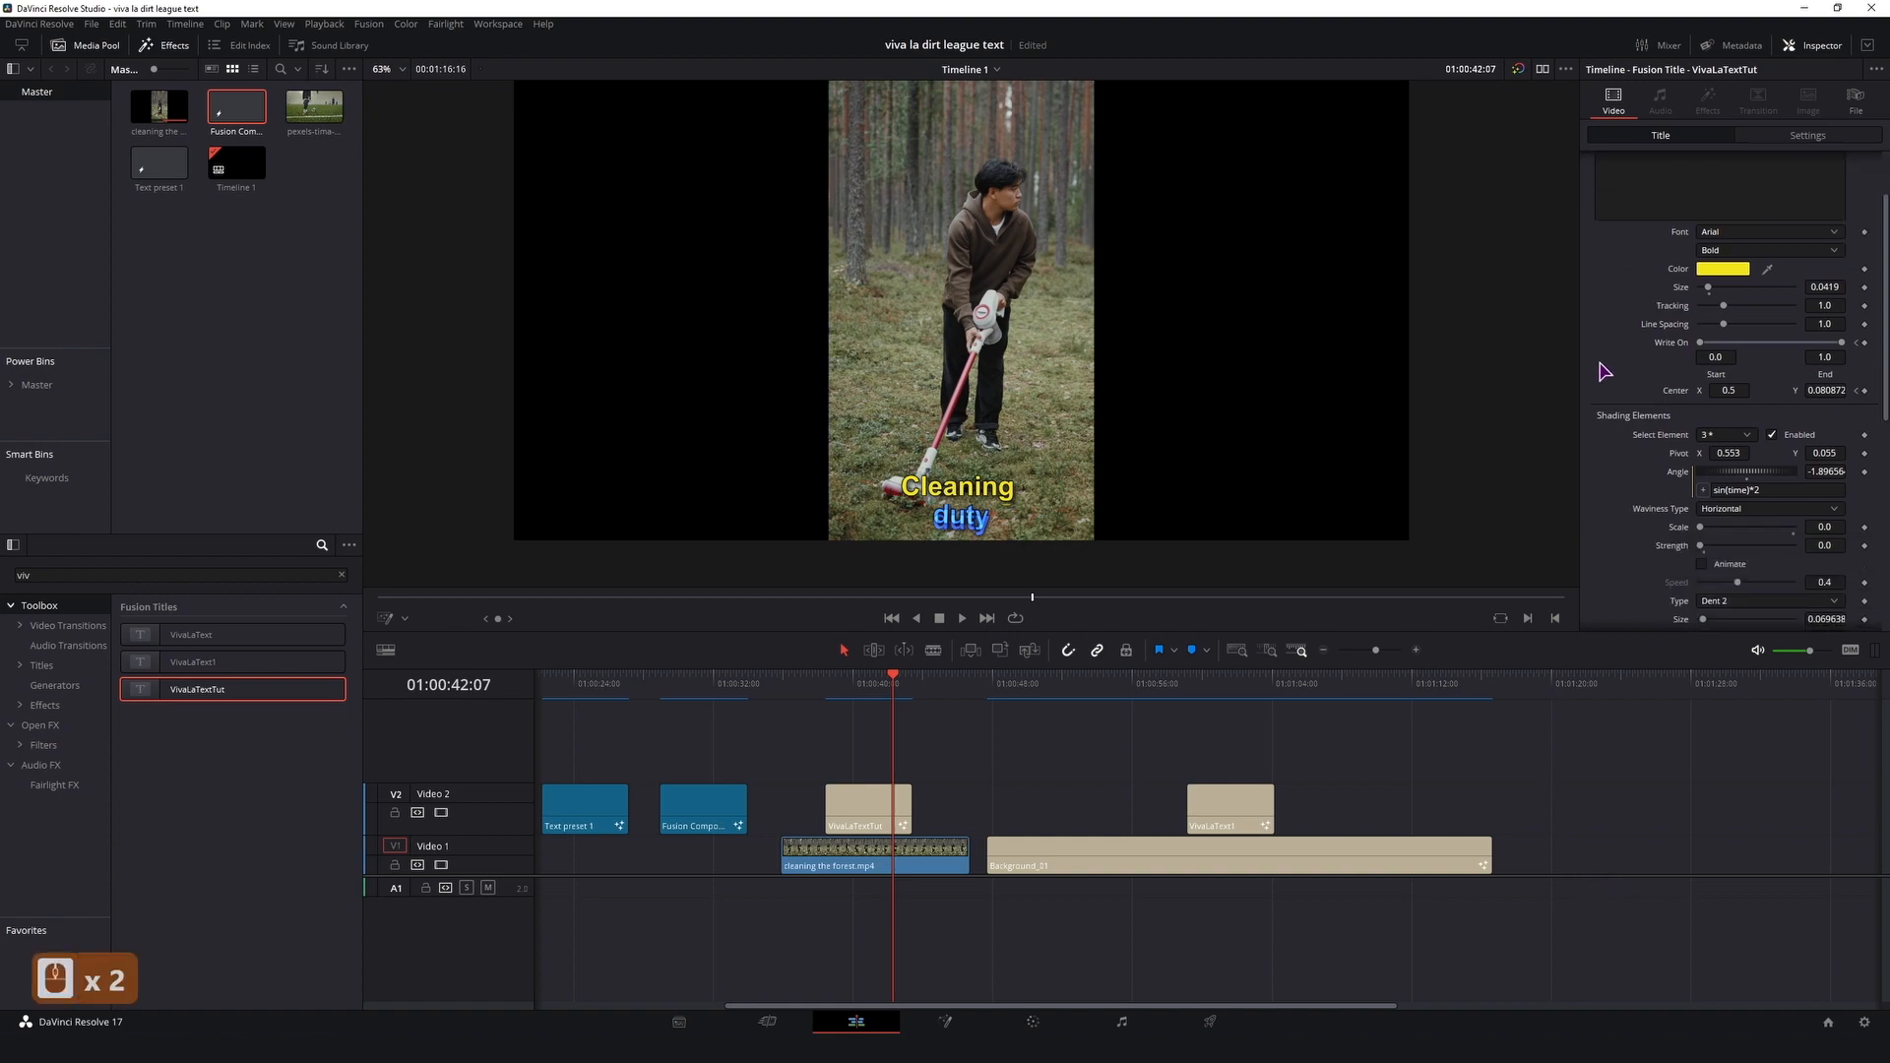
scroll(1610, 409, "down", 7)
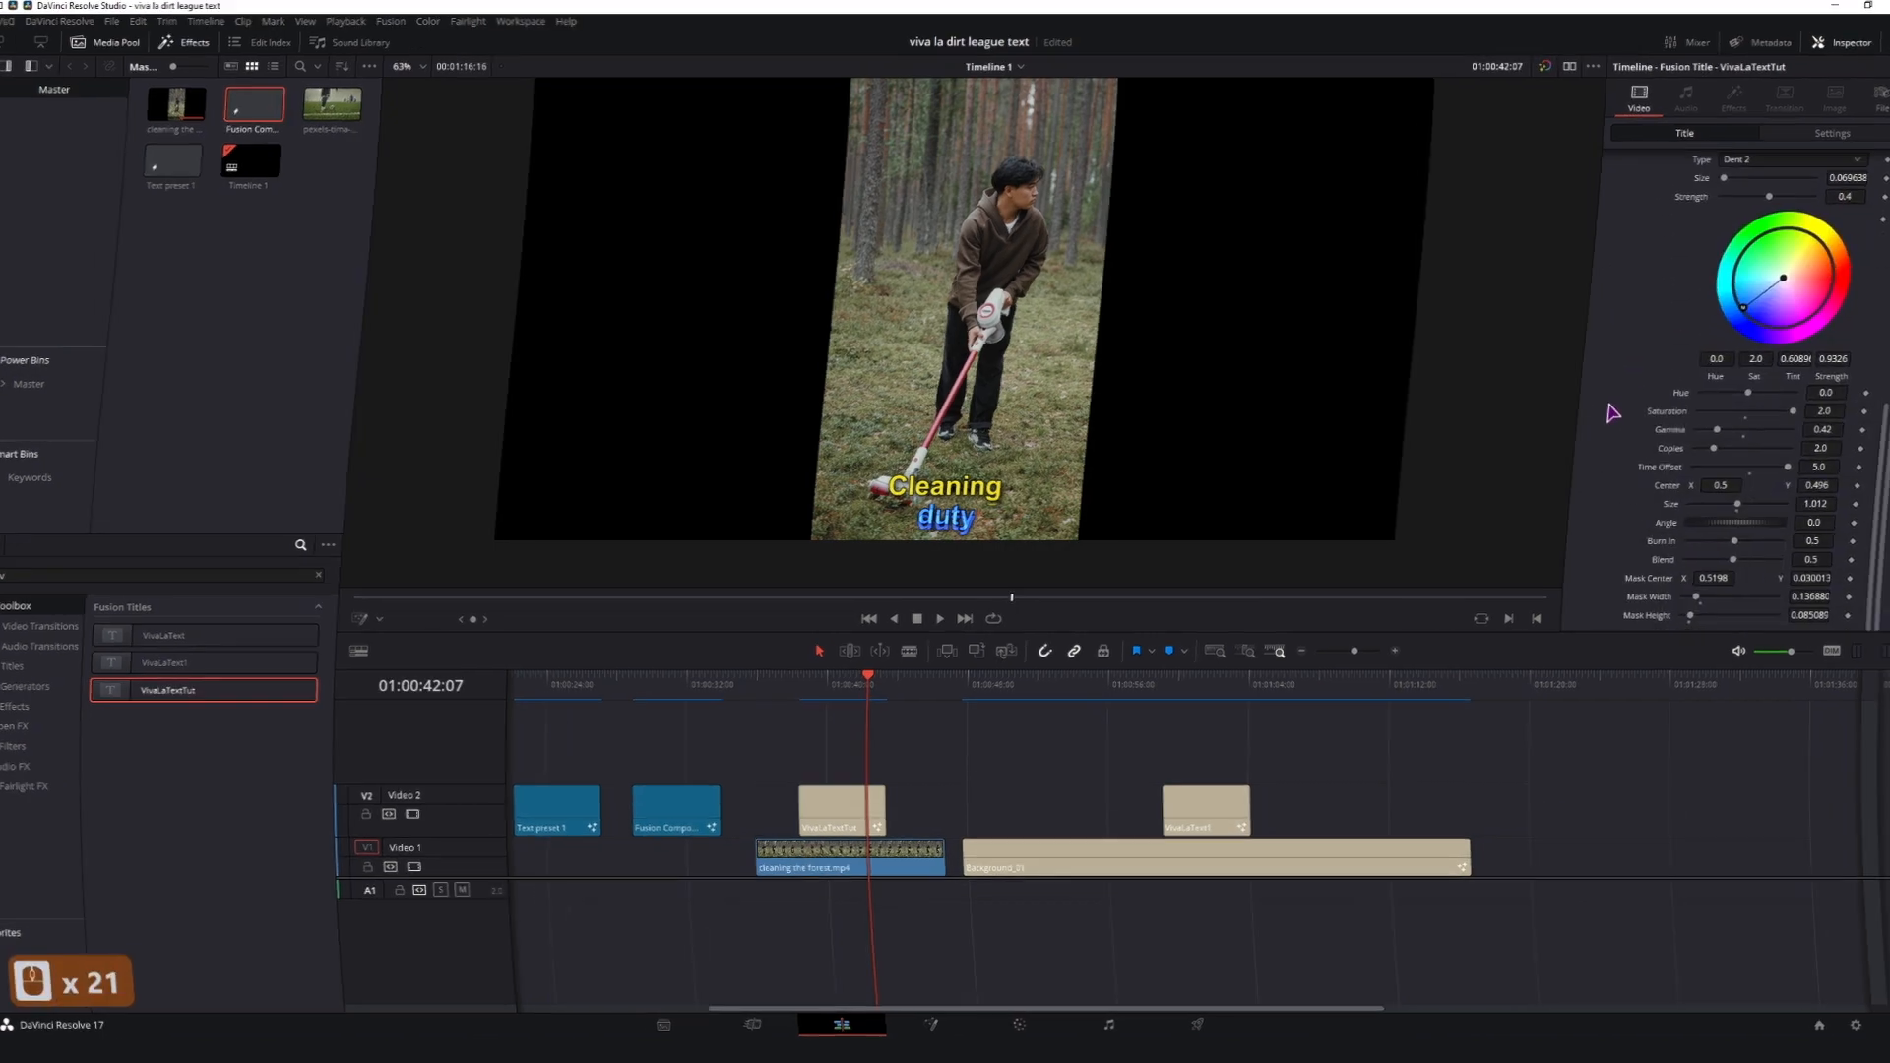